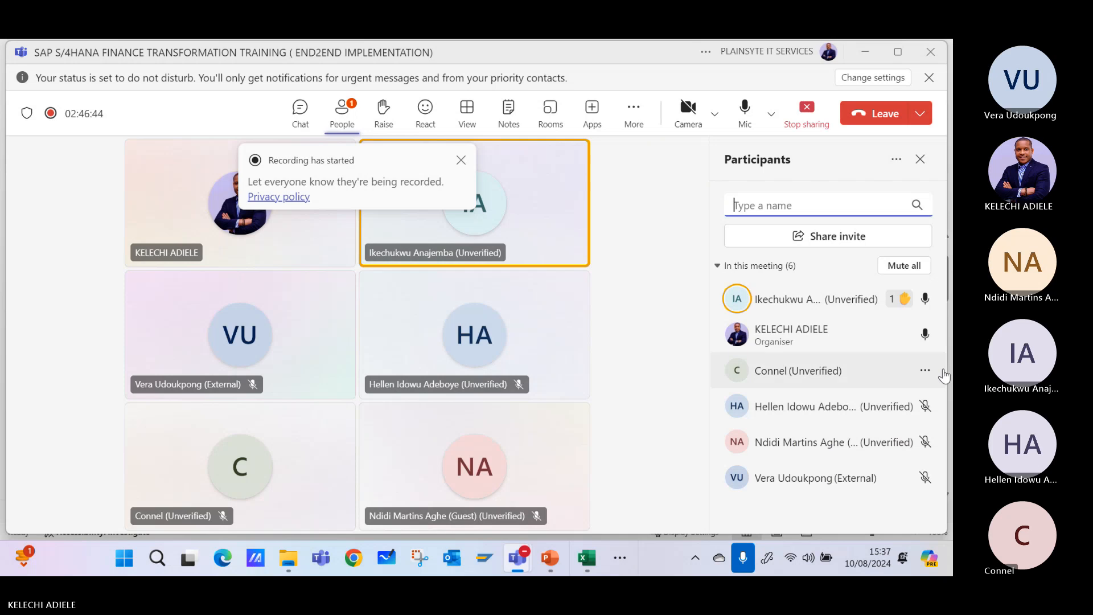
- Bring the business expense workbook into view and examine the planned and actual expenses table on the EXPENSE ANALYSIS sheet
click(869, 49)
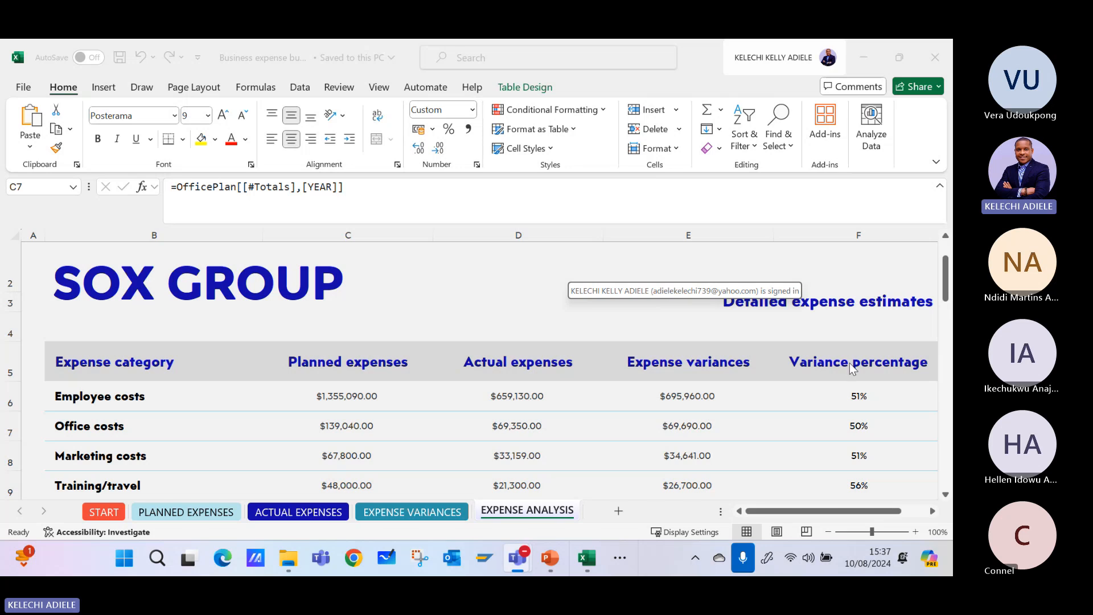
click(949, 289)
scroll(950, 288, down, 1)
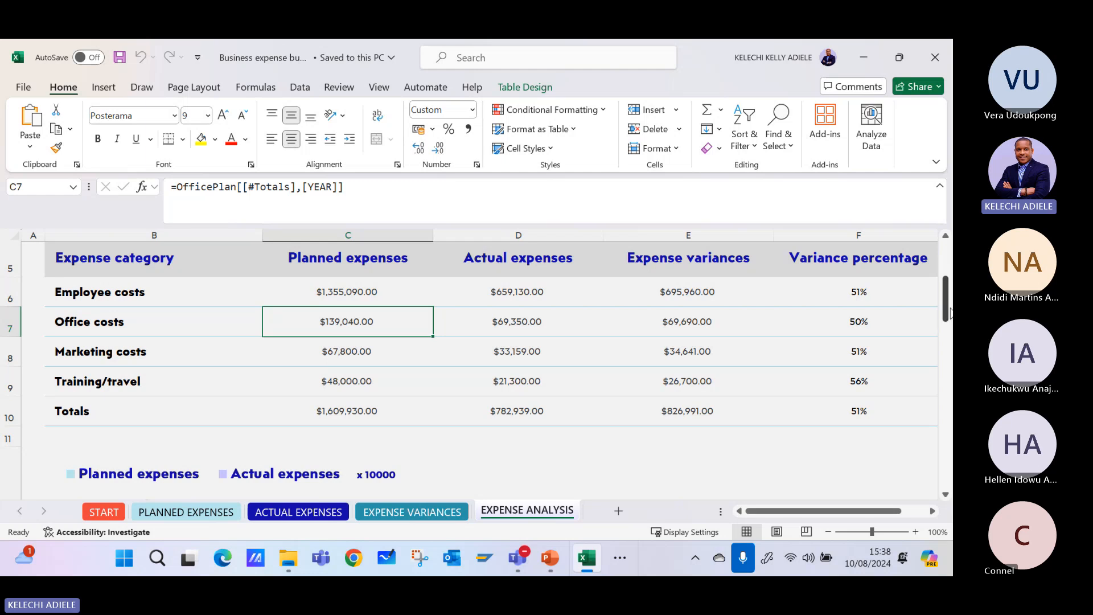
drag(947, 310, 951, 276)
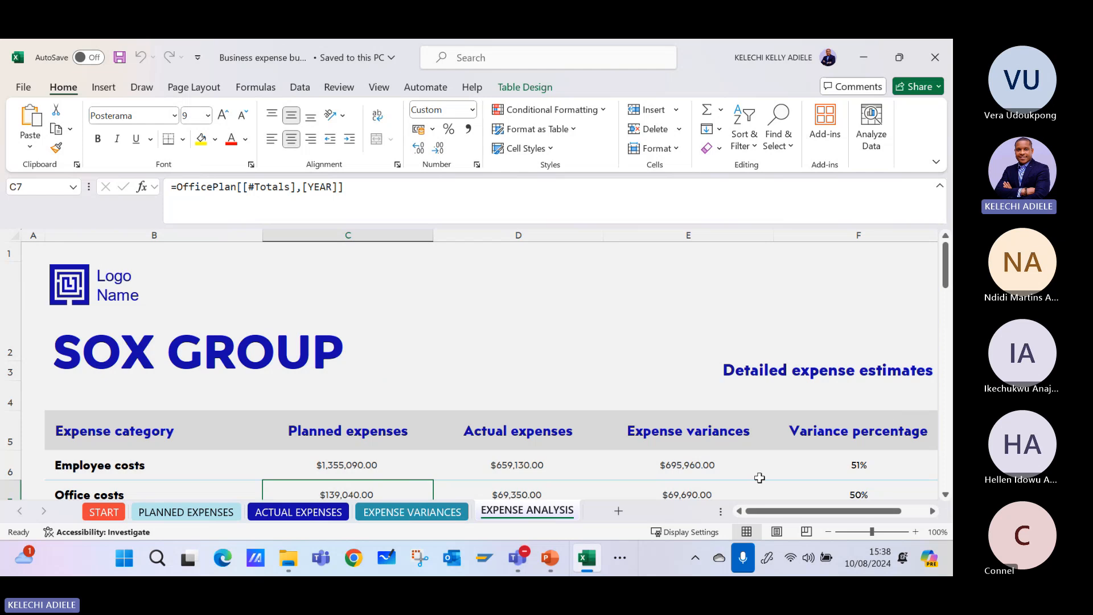
- Switch to the Teams meeting, mute the microphone and unmute it again
mouse_move(590, 564)
mouse_move(518, 561)
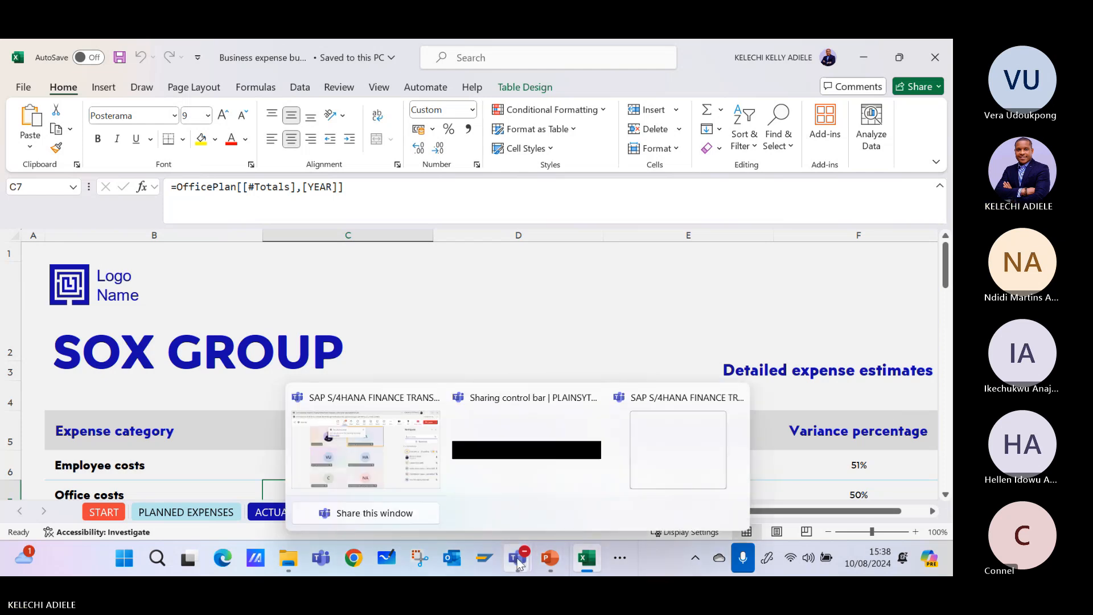
click(345, 445)
click(752, 114)
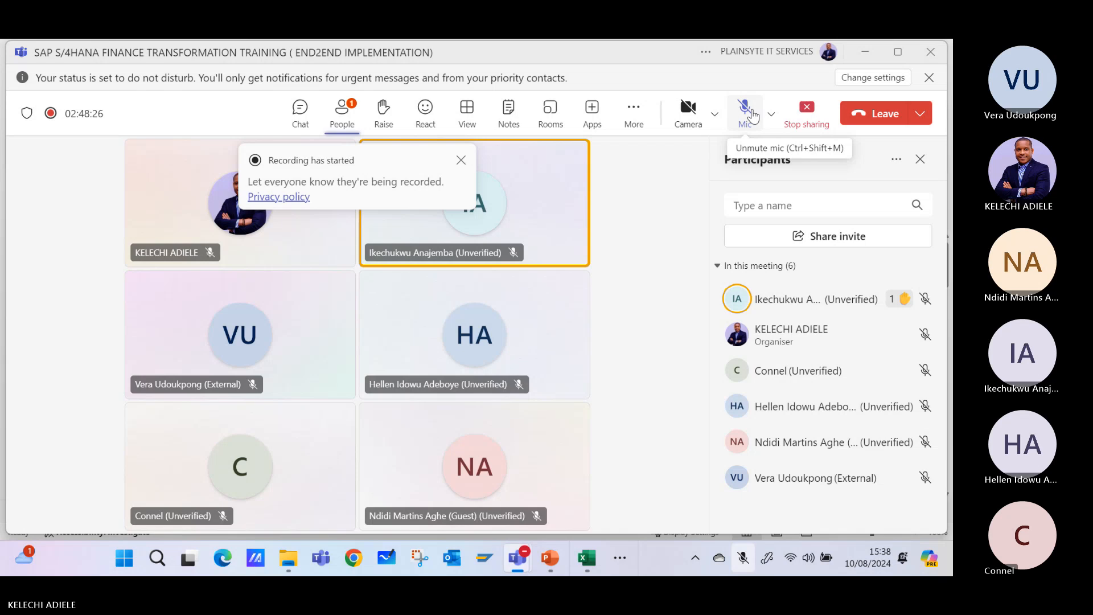
click(754, 116)
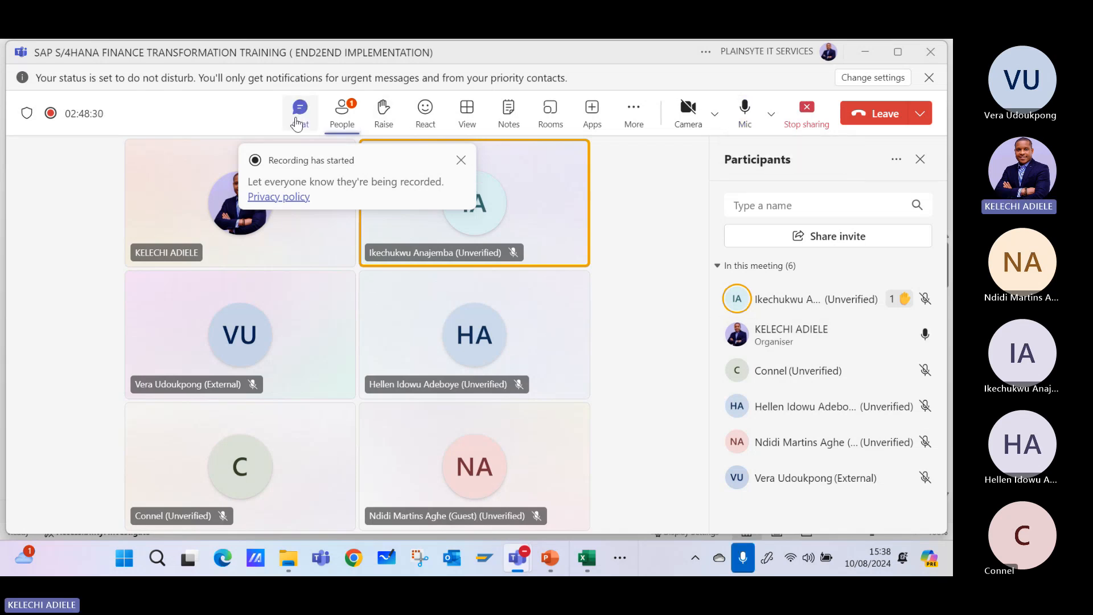
- Open the meeting chat, read the latest question about a clearing G/L account, and minimize the meeting window
click(299, 117)
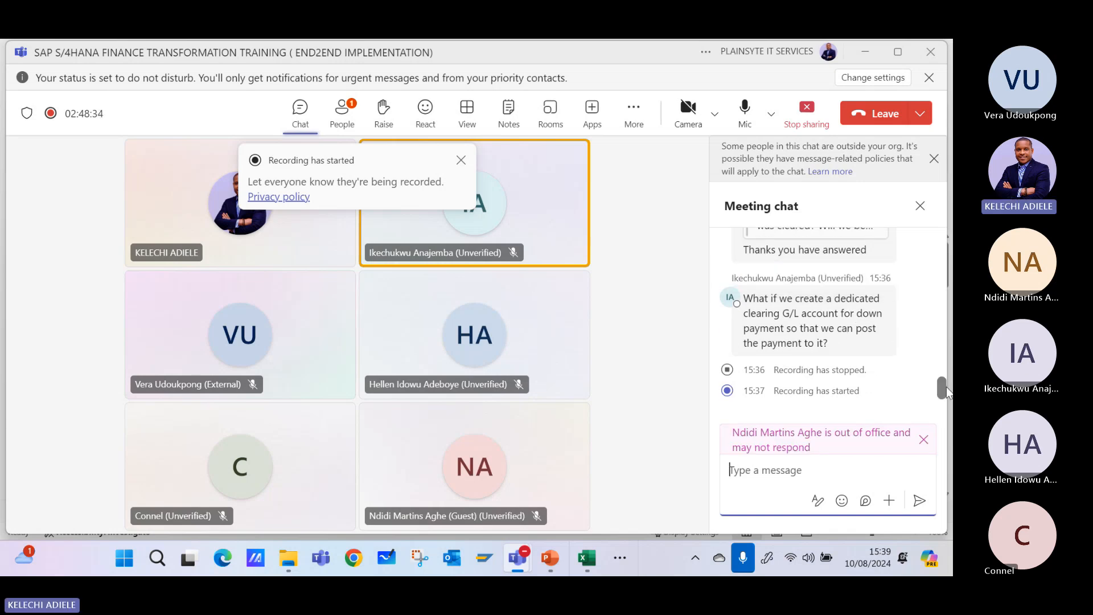
mouse_move(946, 388)
mouse_down()
mouse_move(947, 378)
mouse_move(947, 388)
mouse_up()
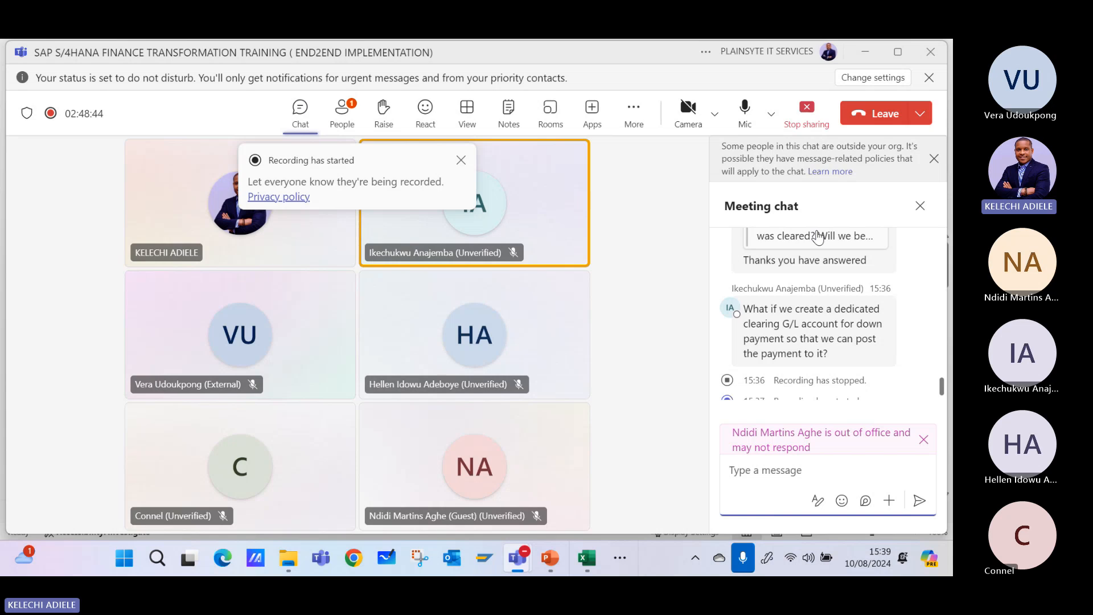
click(866, 52)
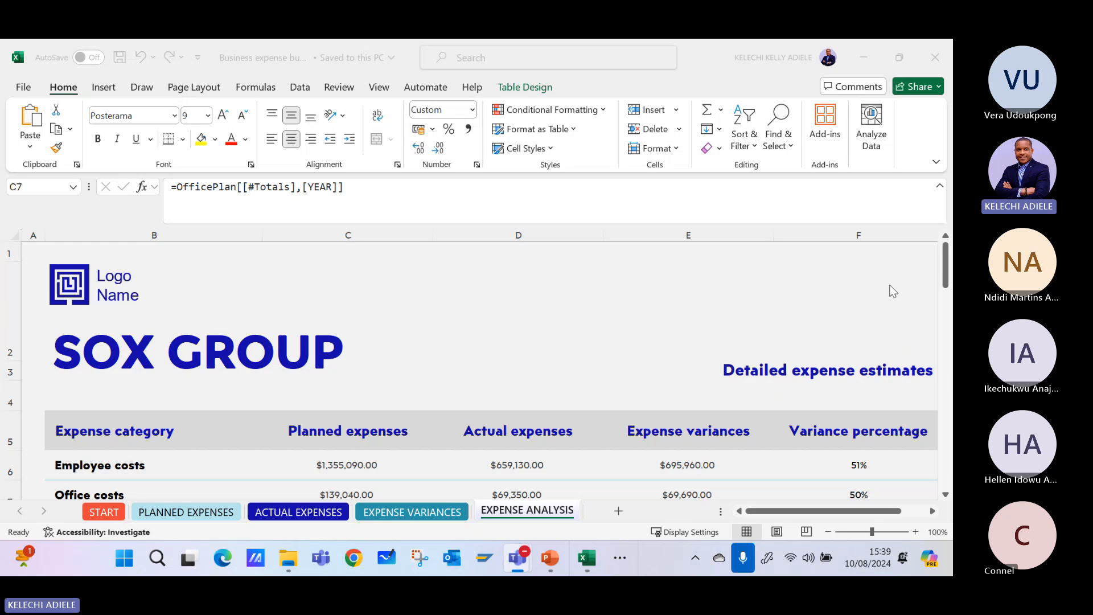
- Review the SOX GROUP detailed expense estimates, comparing expense variances and variance percentages by category
click(949, 262)
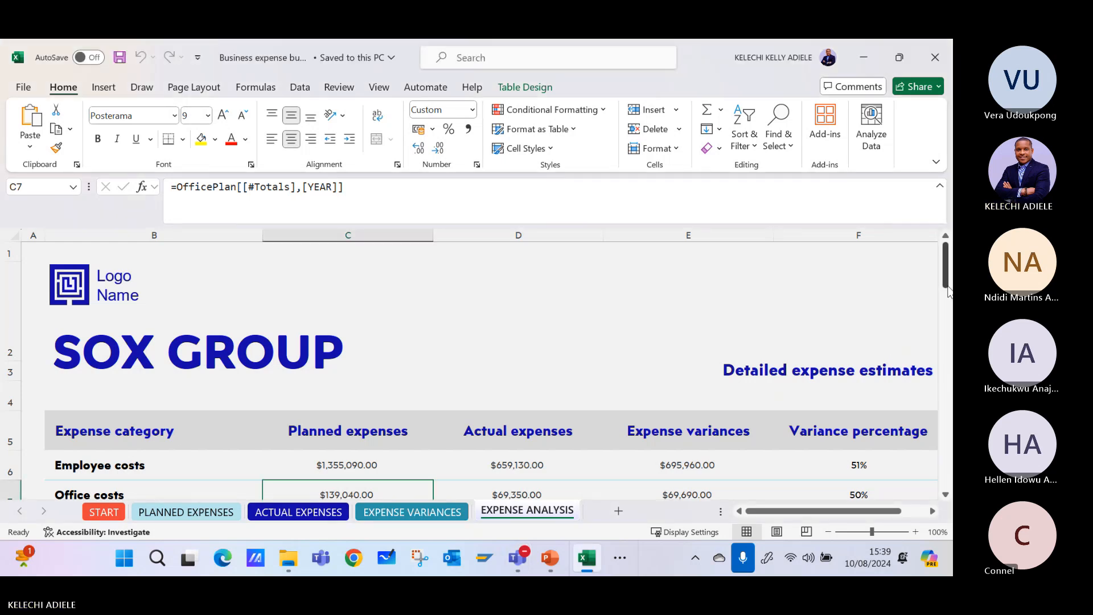
drag(948, 271, 949, 284)
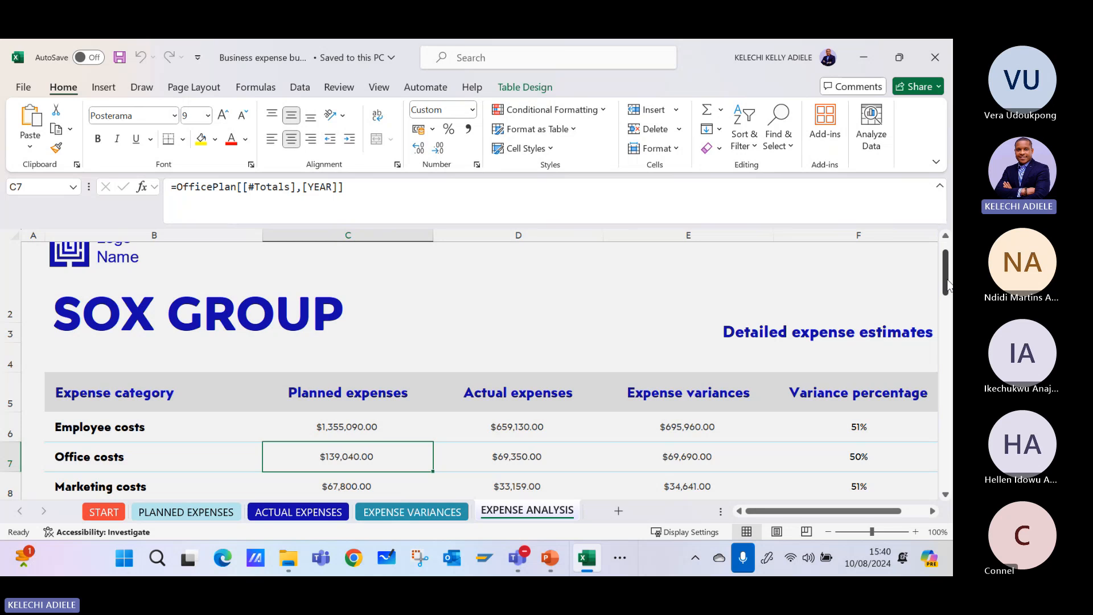
drag(947, 285, 948, 295)
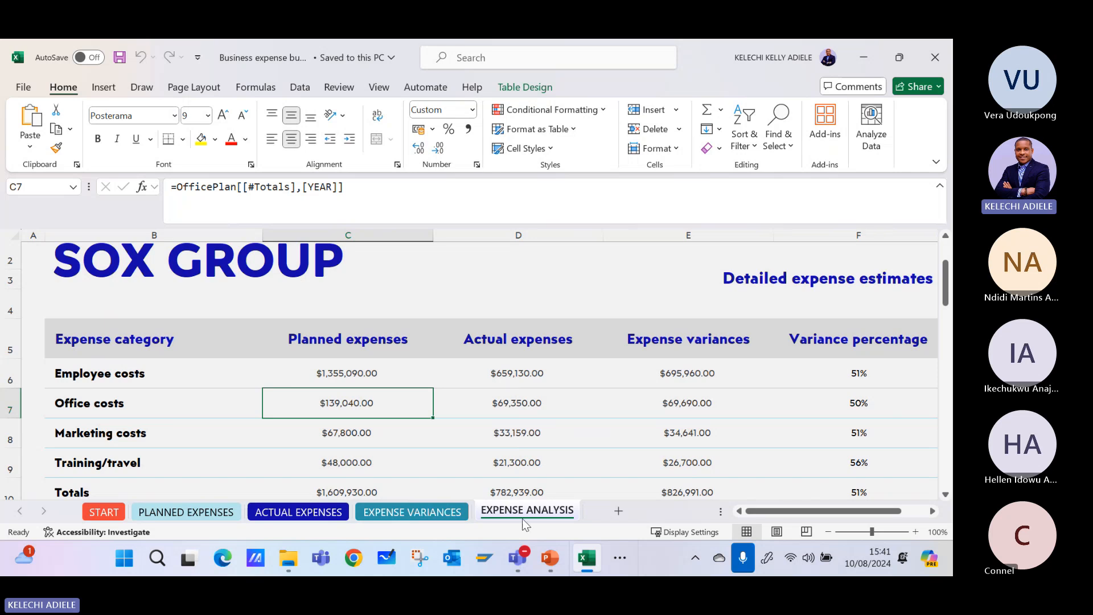
- Switch to the remote desktop SAP session and exit Customer Line Item Display to SAP Easy Access
click(483, 559)
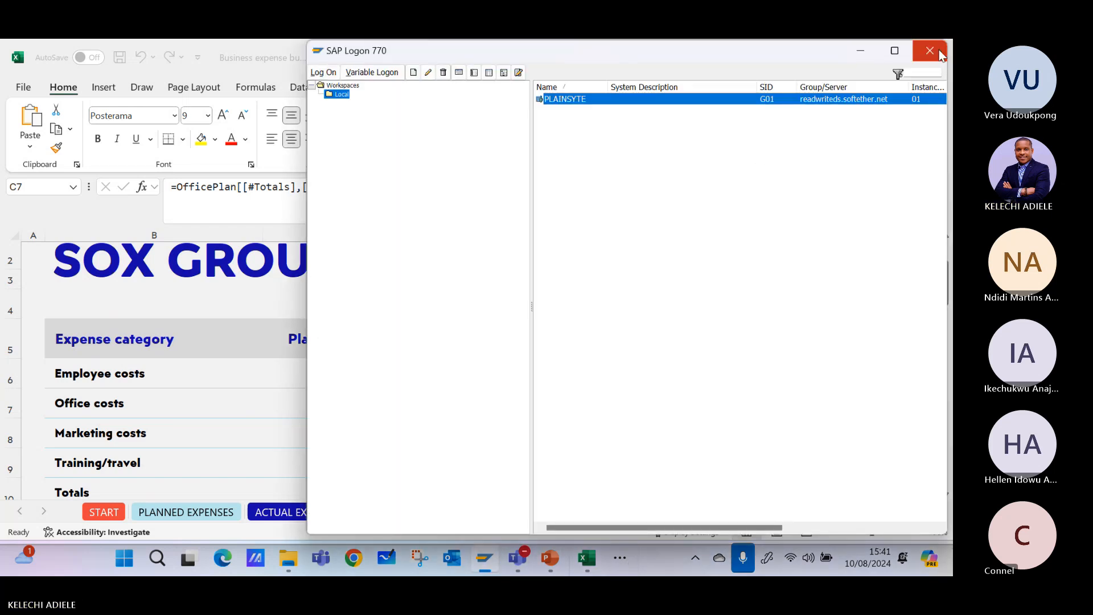
click(934, 52)
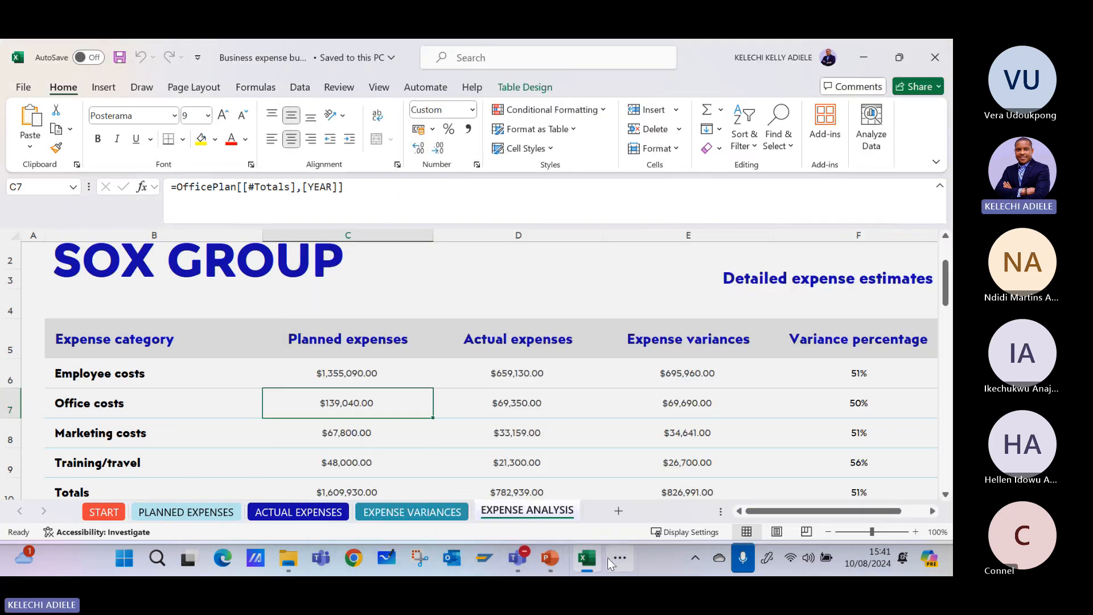
click(607, 558)
click(608, 515)
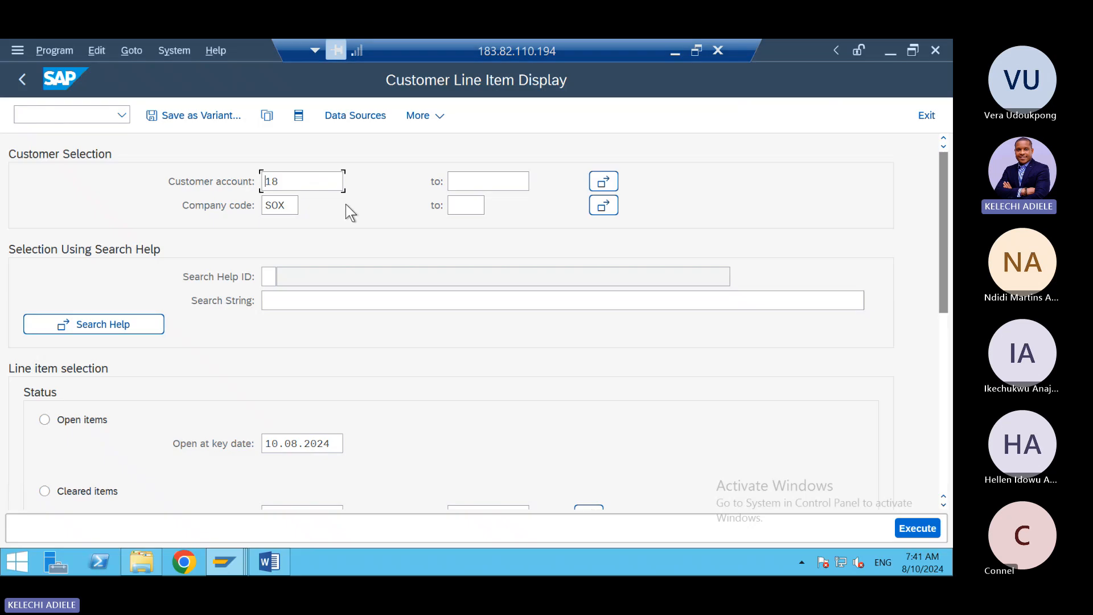
click(332, 183)
click(919, 109)
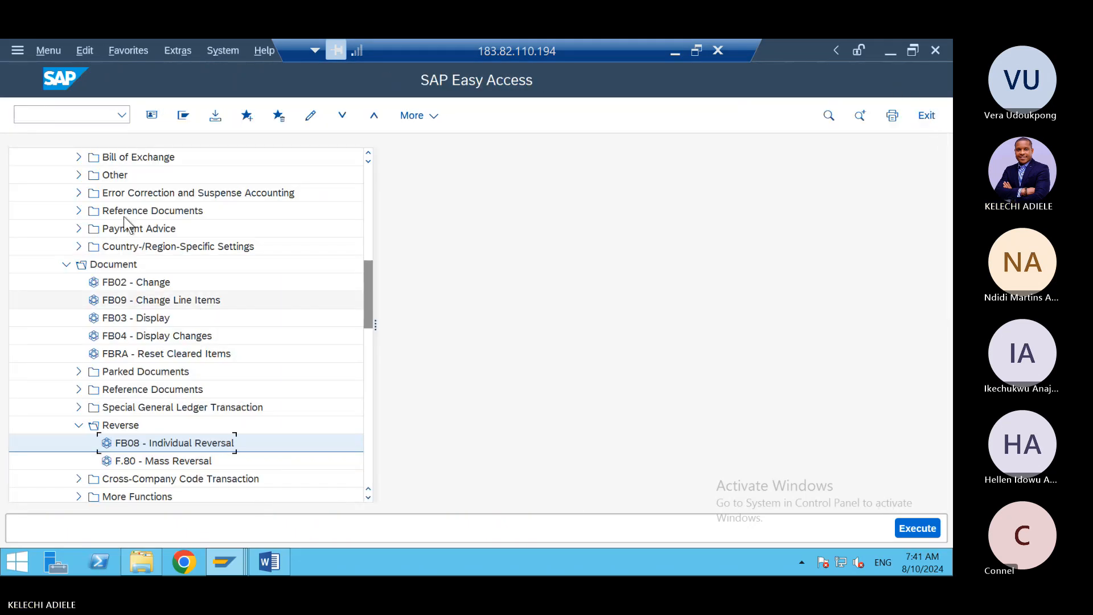
- Collapse the Document folder, run transaction SPRO and display the SAP Reference IMG
click(66, 264)
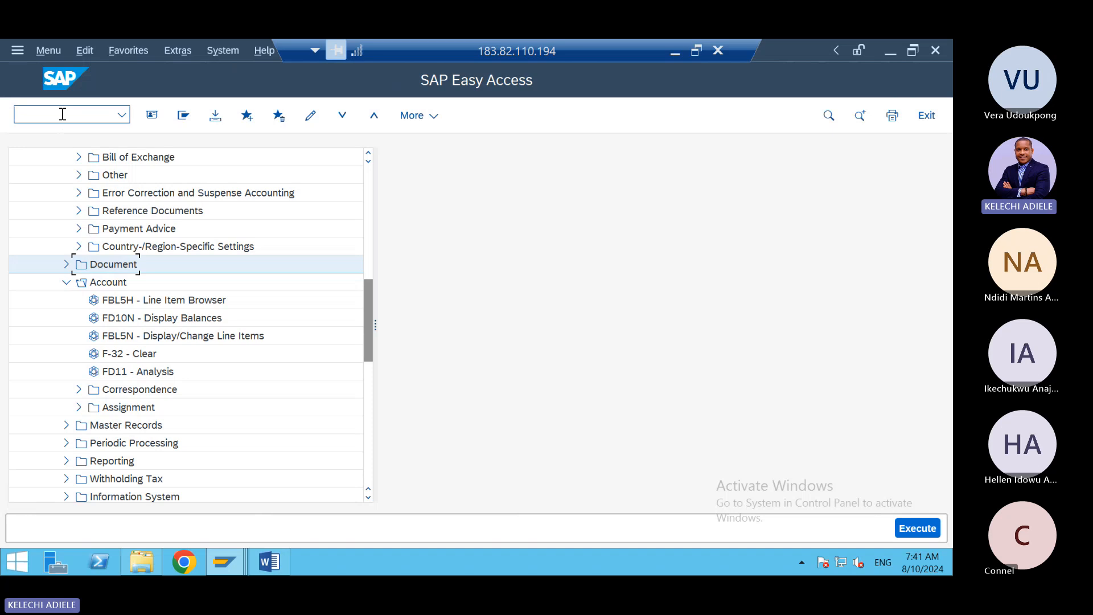
text(spro)
key(Return)
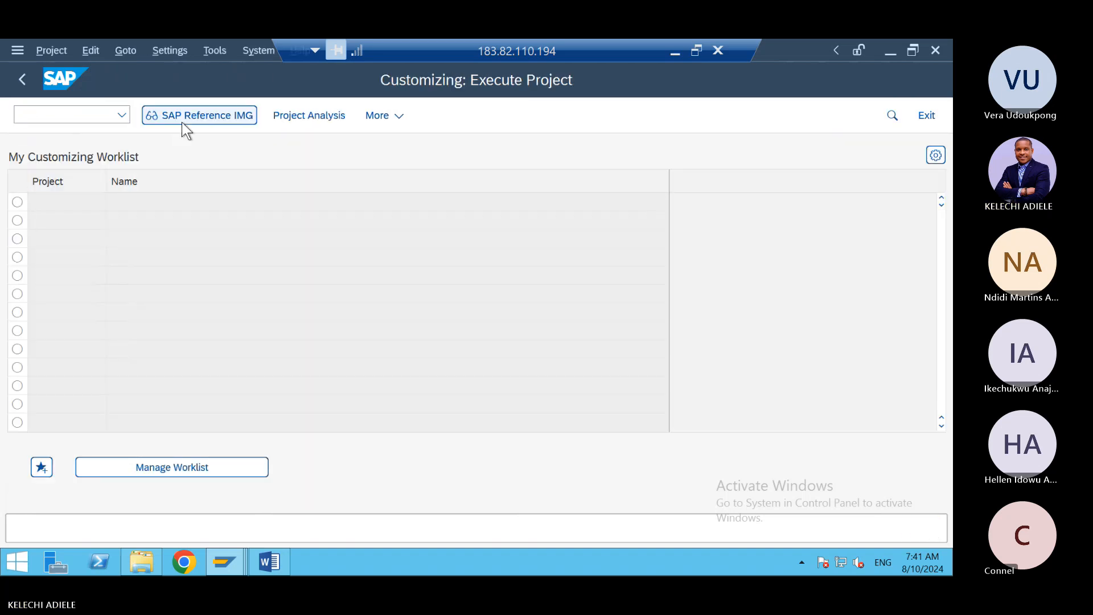
click(182, 121)
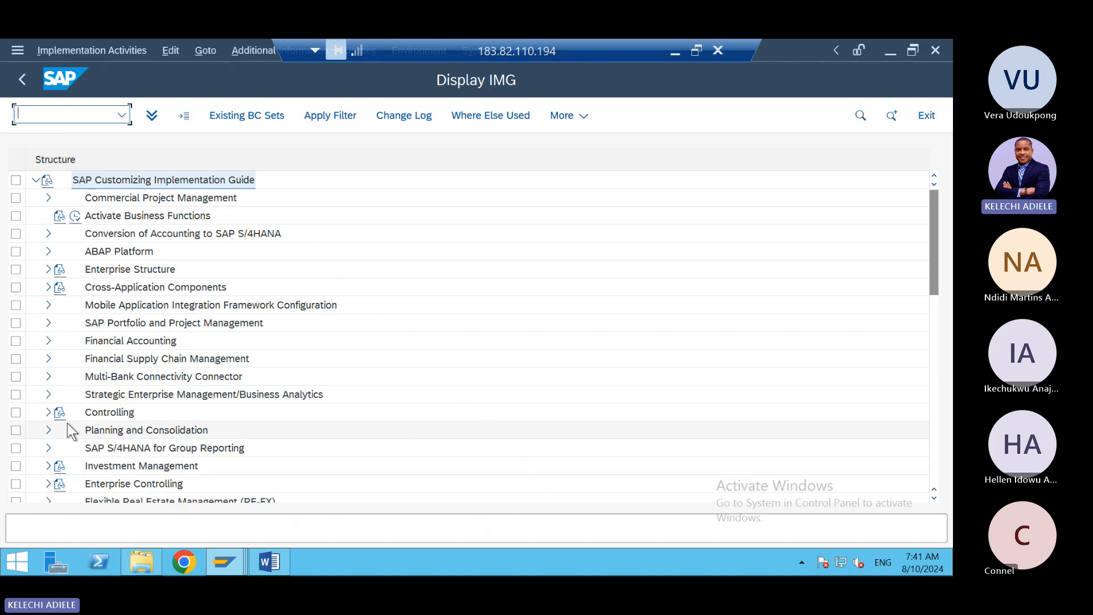
- Under Controlling, Cost Center Accounting in the IMG, execute Activate Cost Center Accounting in Controlling Area
click(48, 412)
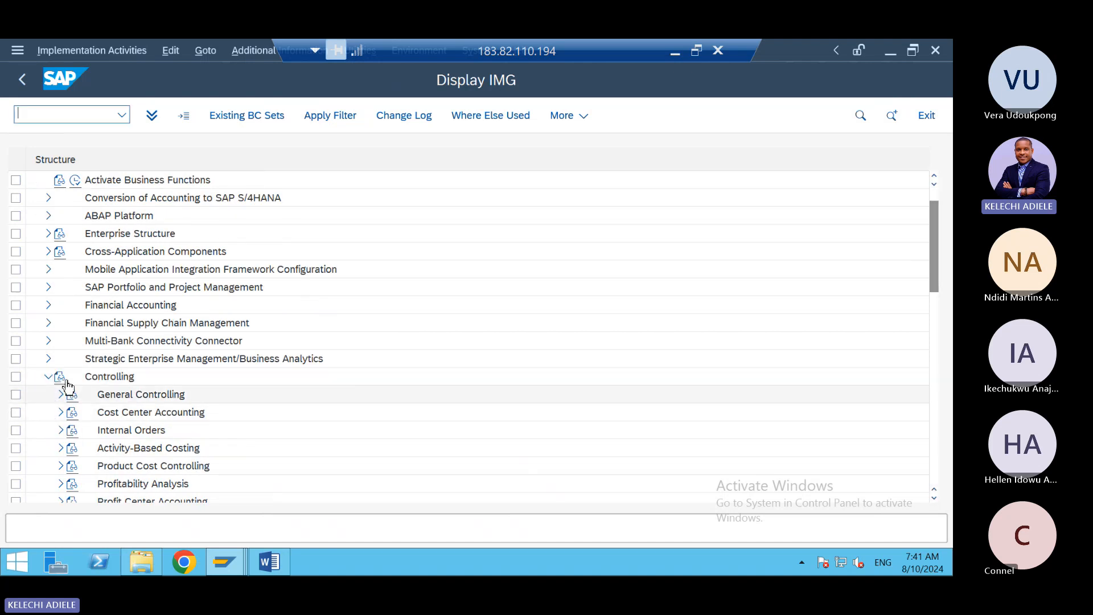
click(60, 413)
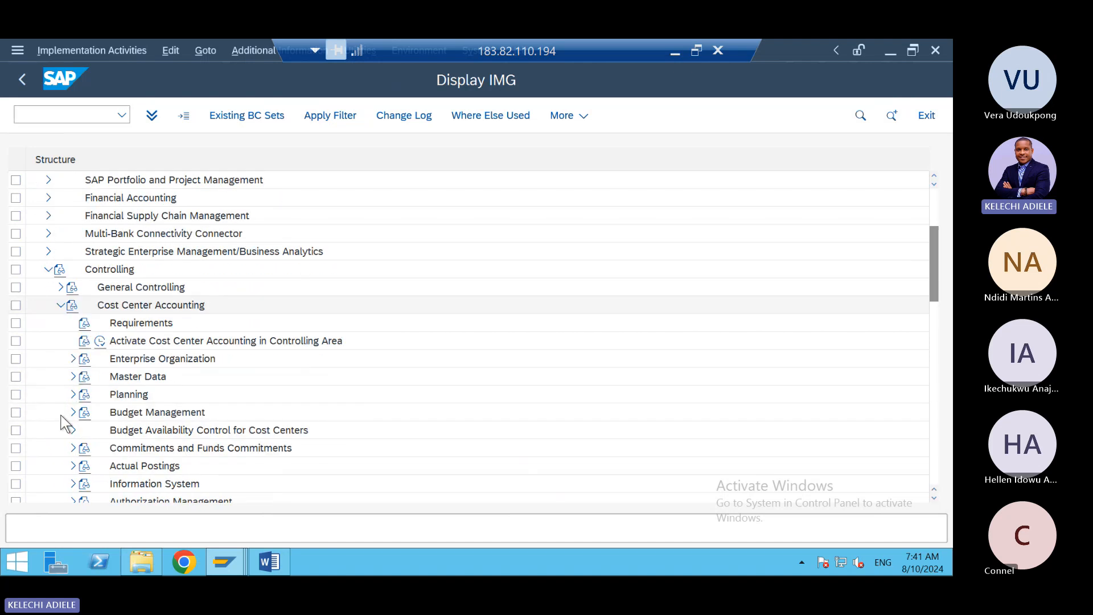
click(101, 341)
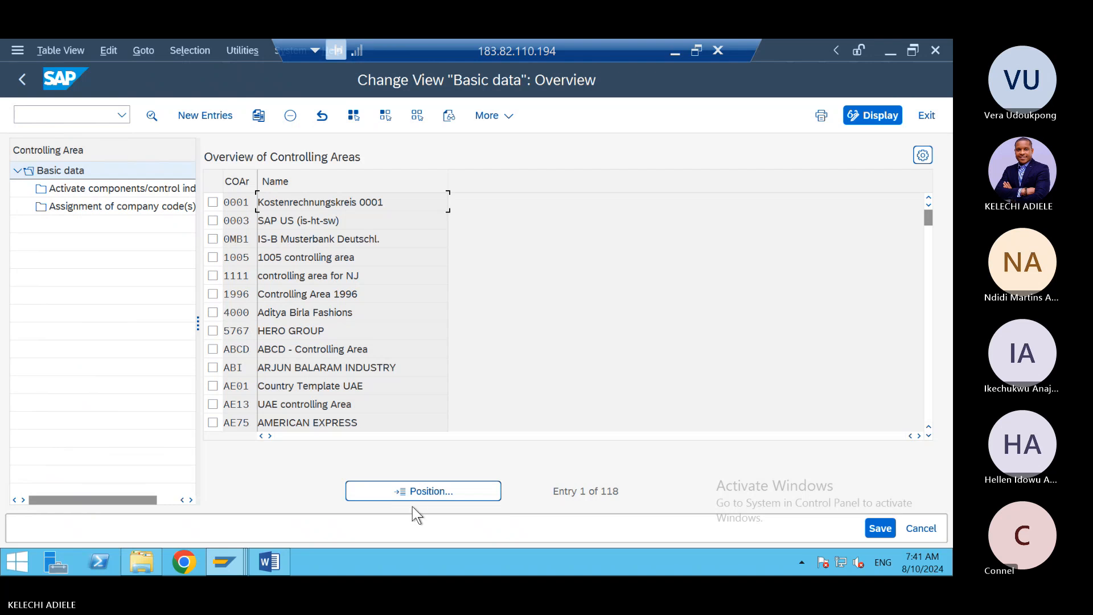
- Locate controlling area SOX, check its Activate components/control indicators details, and return to the IMG structure
click(412, 493)
text(sox)
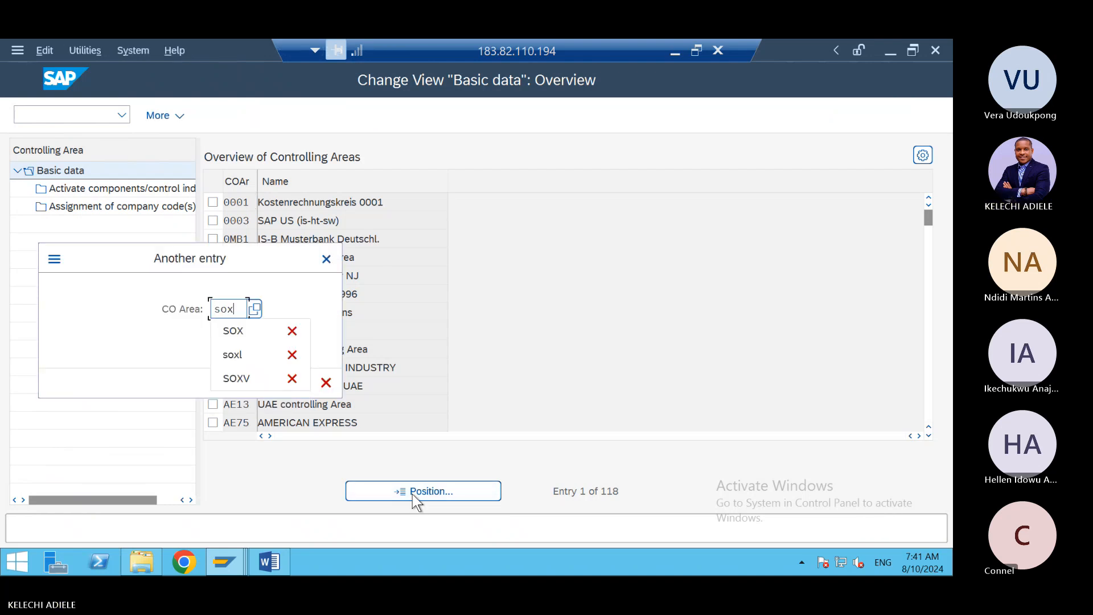
key(Return)
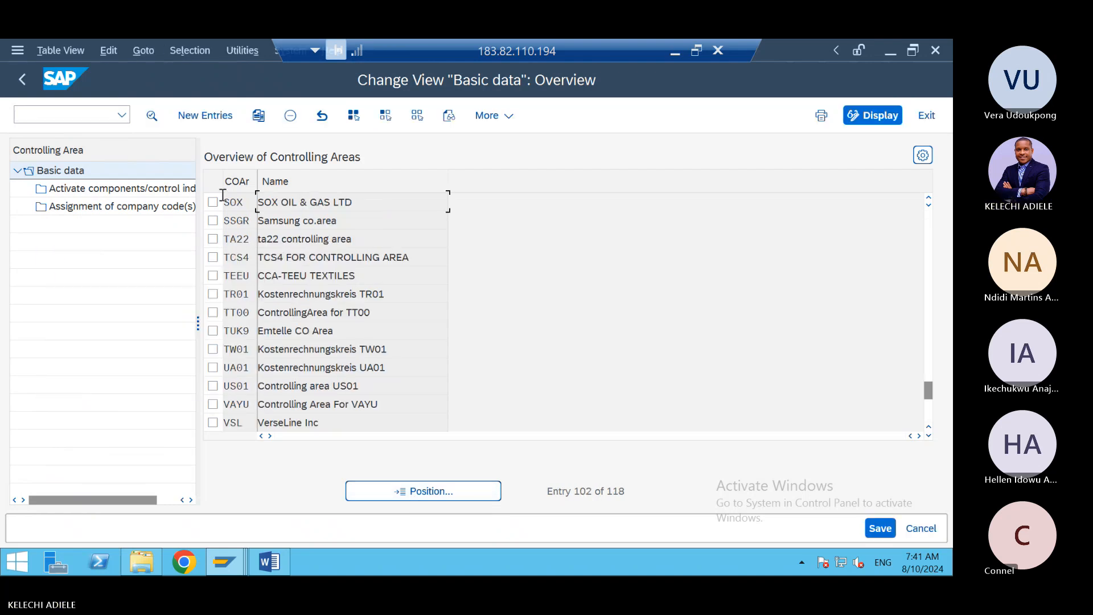
click(213, 201)
click(139, 193)
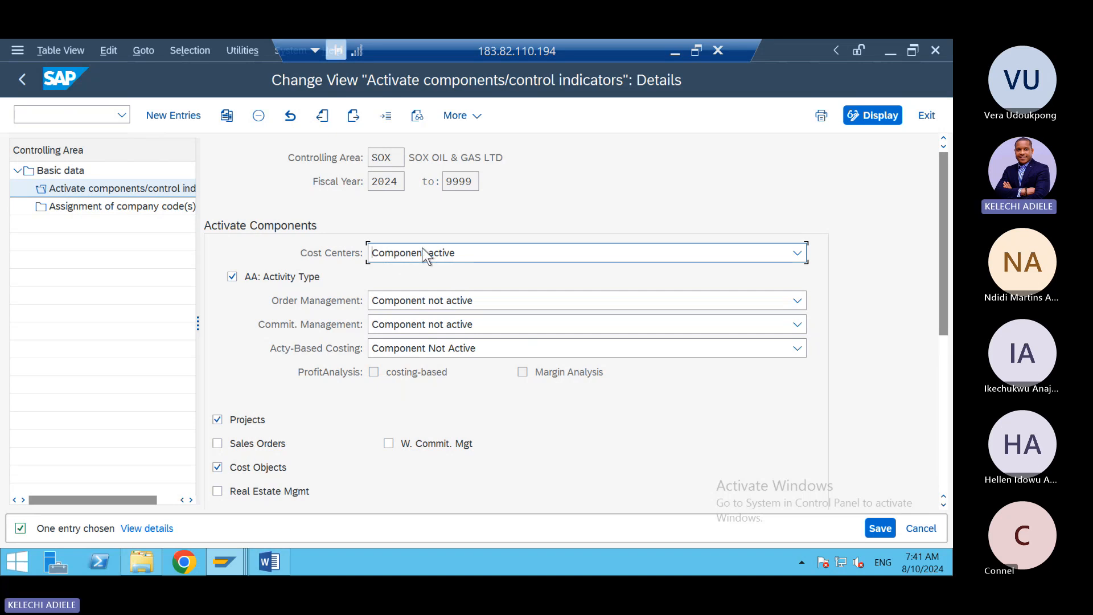
click(29, 86)
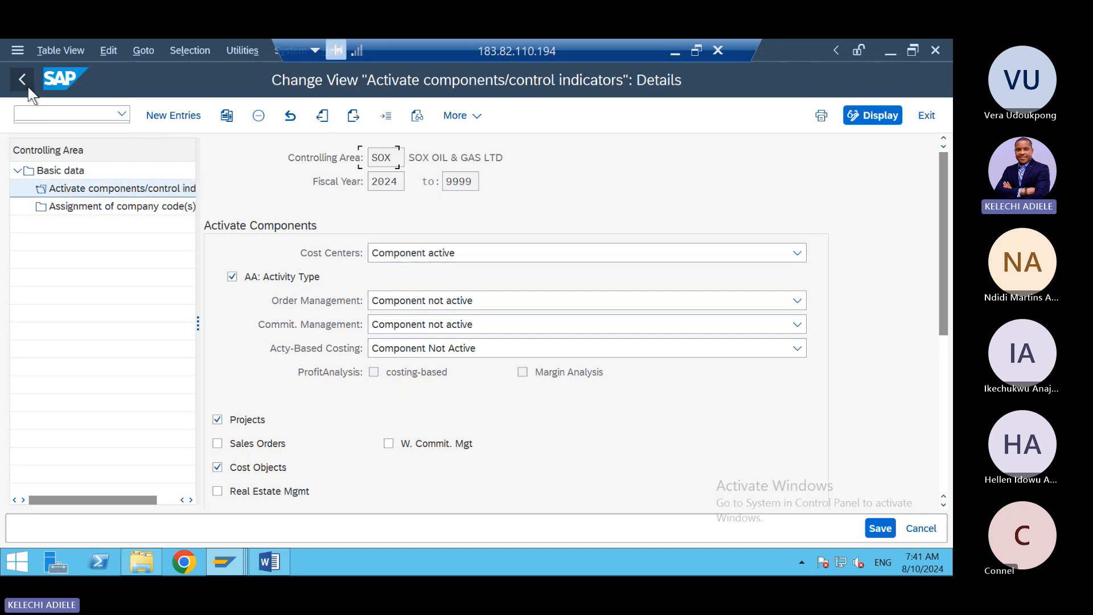
click(28, 87)
click(29, 86)
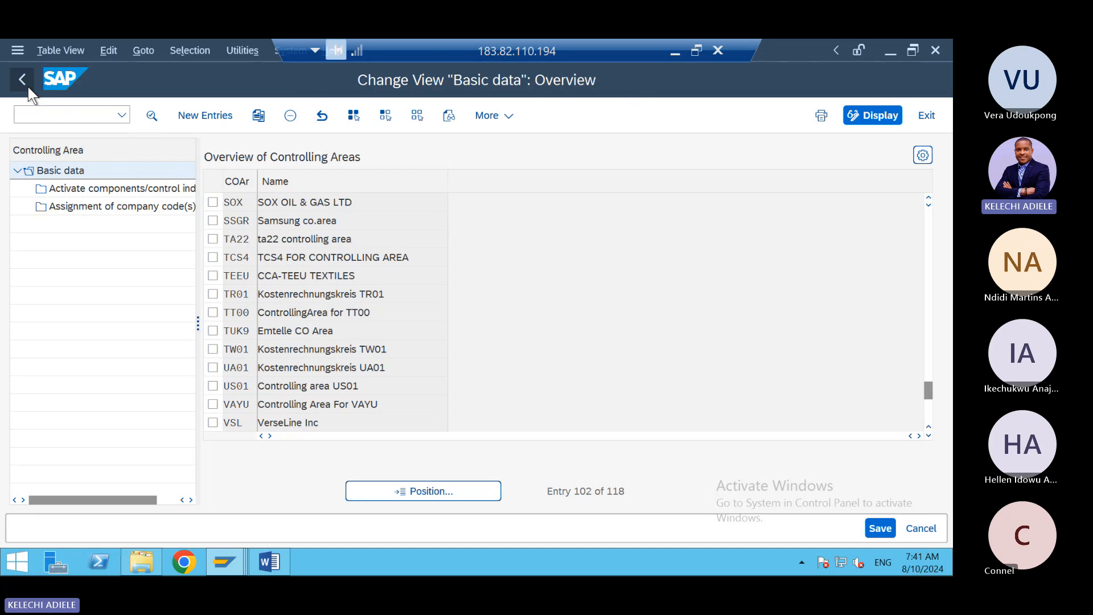
click(28, 86)
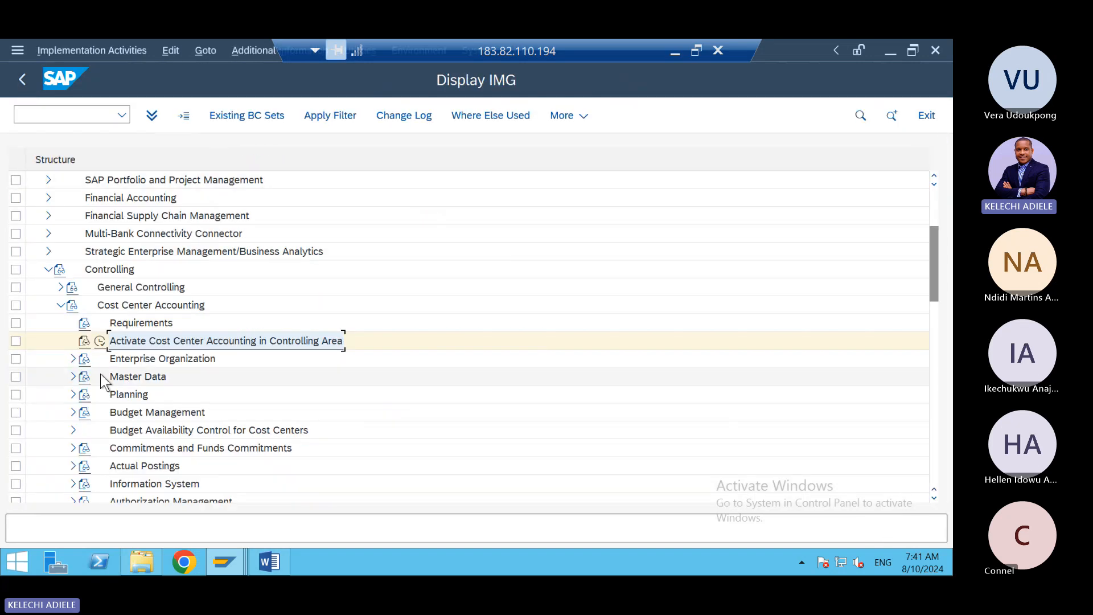
- Look into Enterprise Organization, collapse it, and expand Master Data and its Cost Centers node under Cost Center Accounting
click(74, 359)
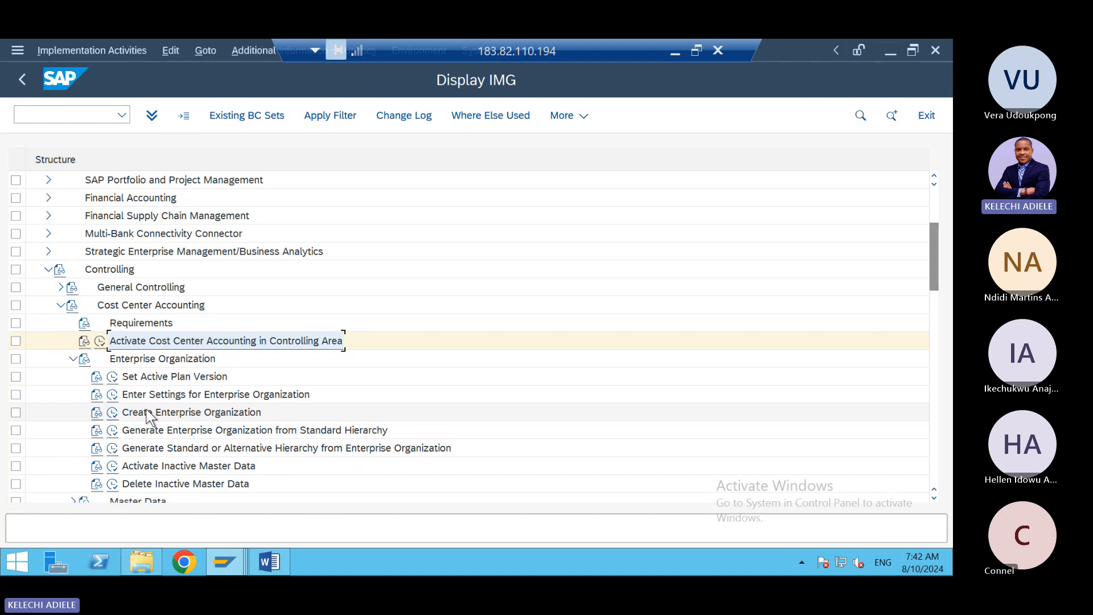
click(73, 360)
click(73, 377)
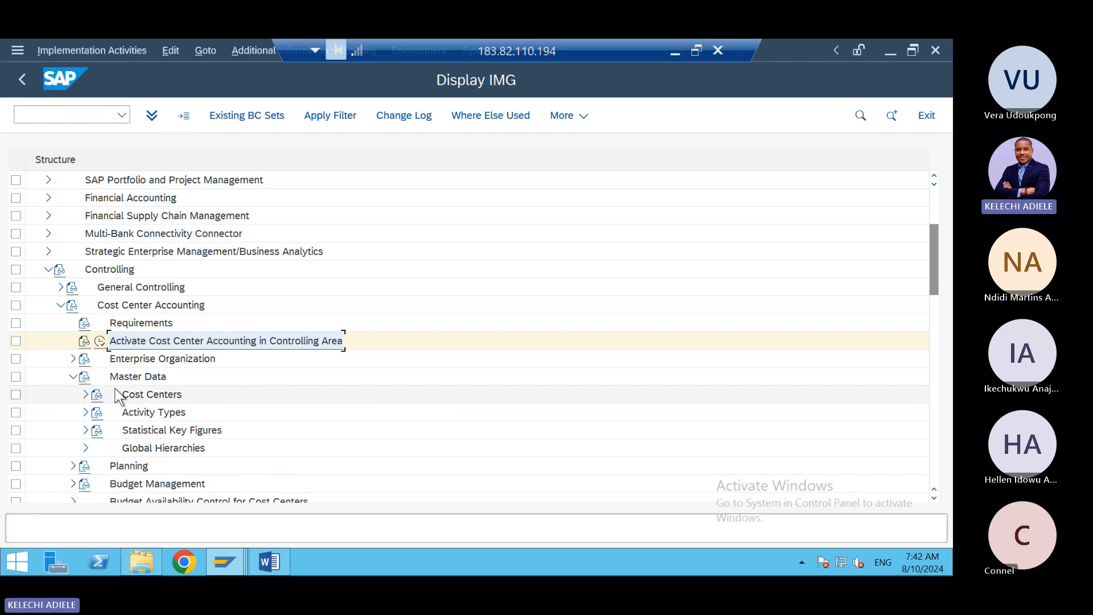
click(86, 395)
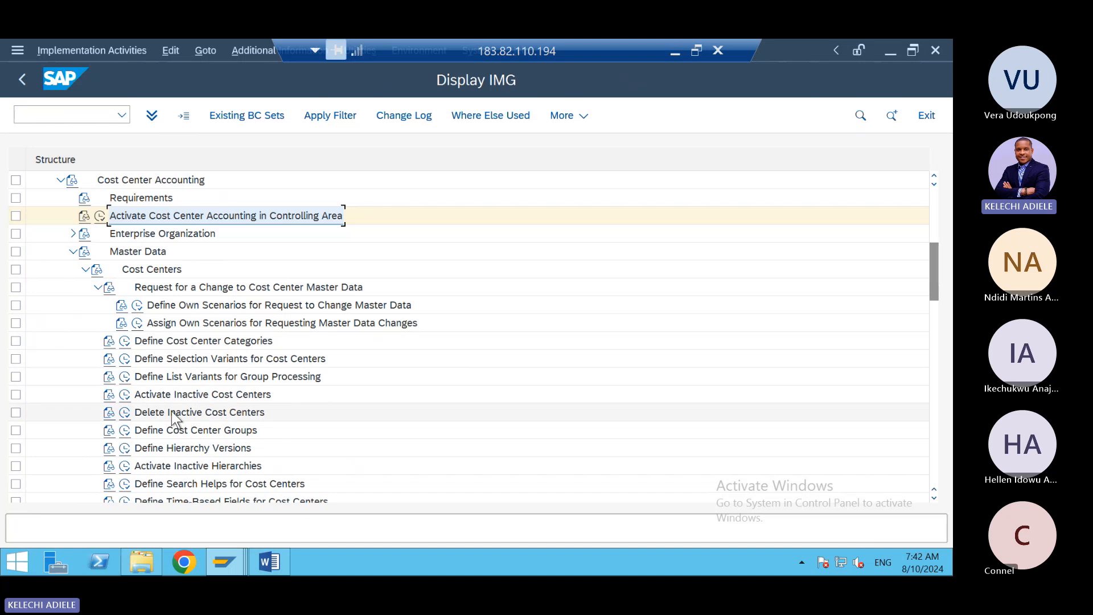
- Through Define Cost Center Groups, open the existing group SOXCA0001 in controlling area SOX for change, and return to the IMG structure
click(124, 431)
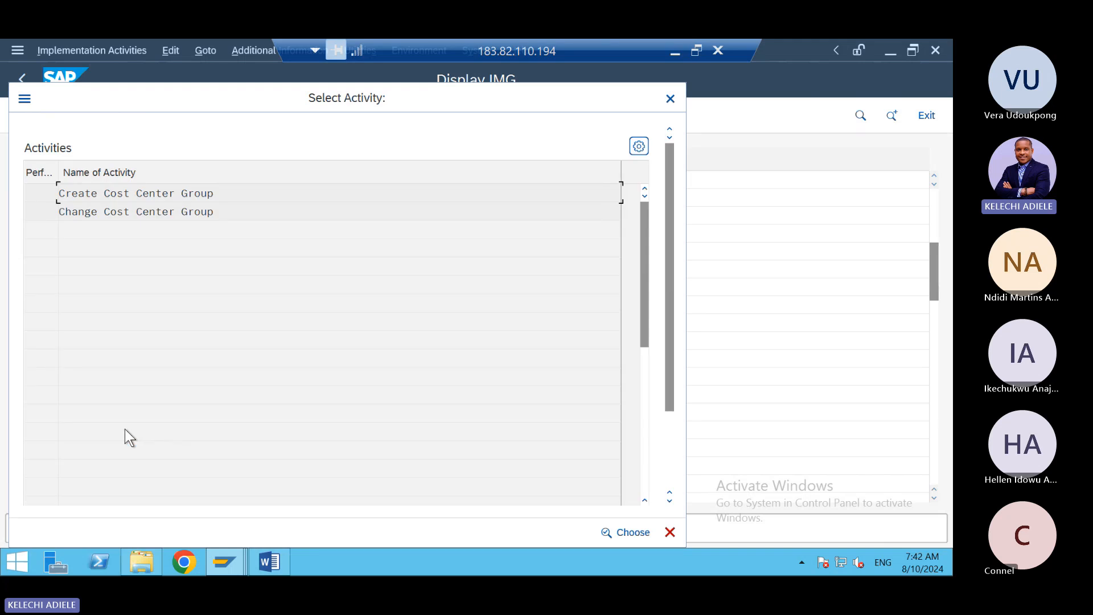
double_click(114, 193)
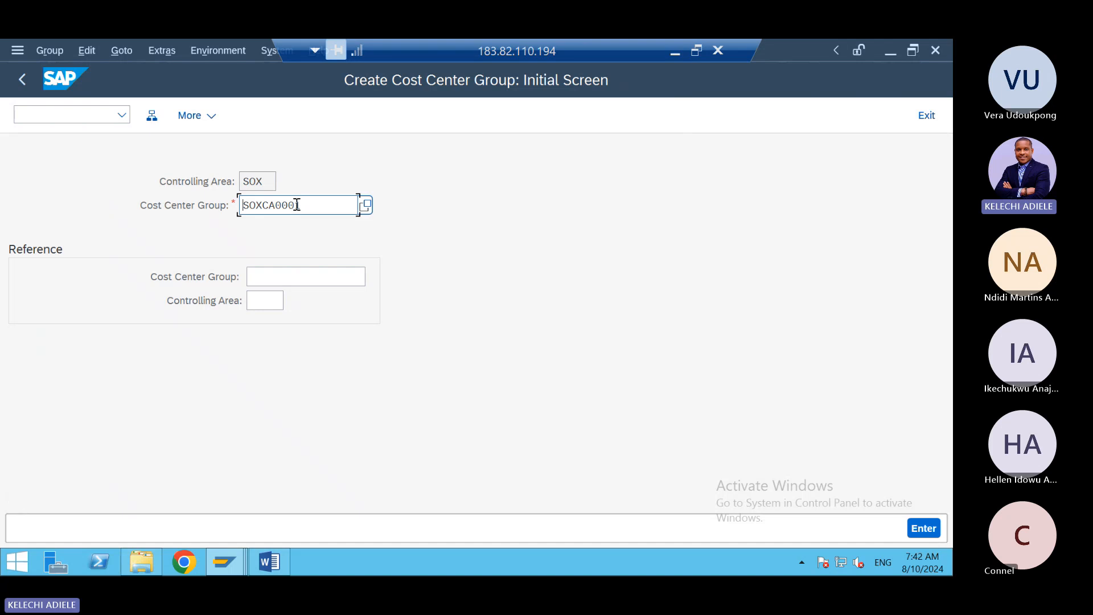
drag(302, 205, 227, 202)
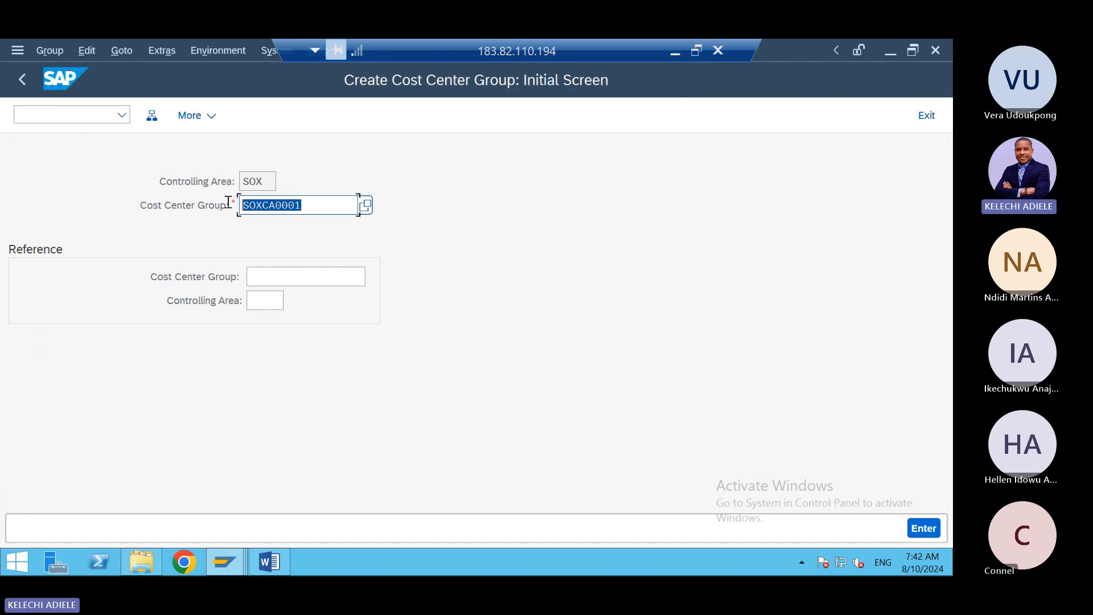
key(Return)
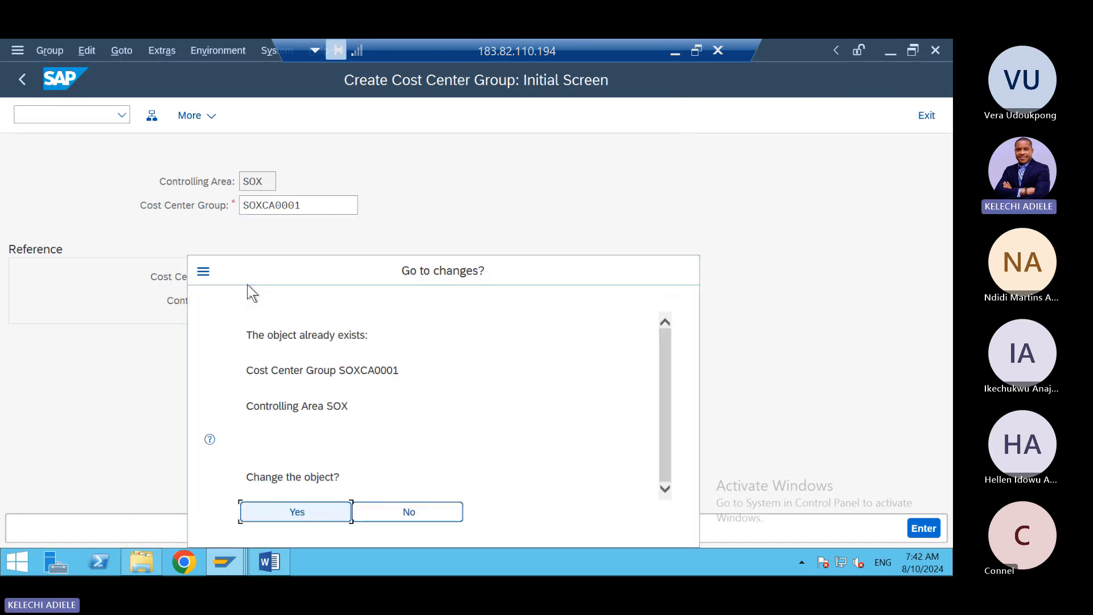
click(315, 509)
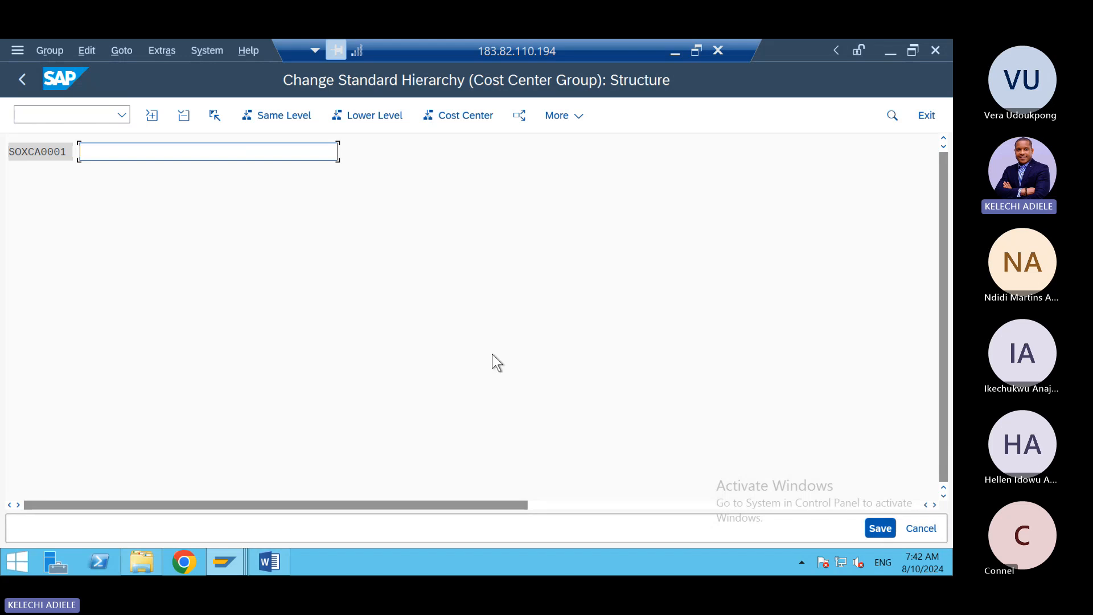
click(21, 77)
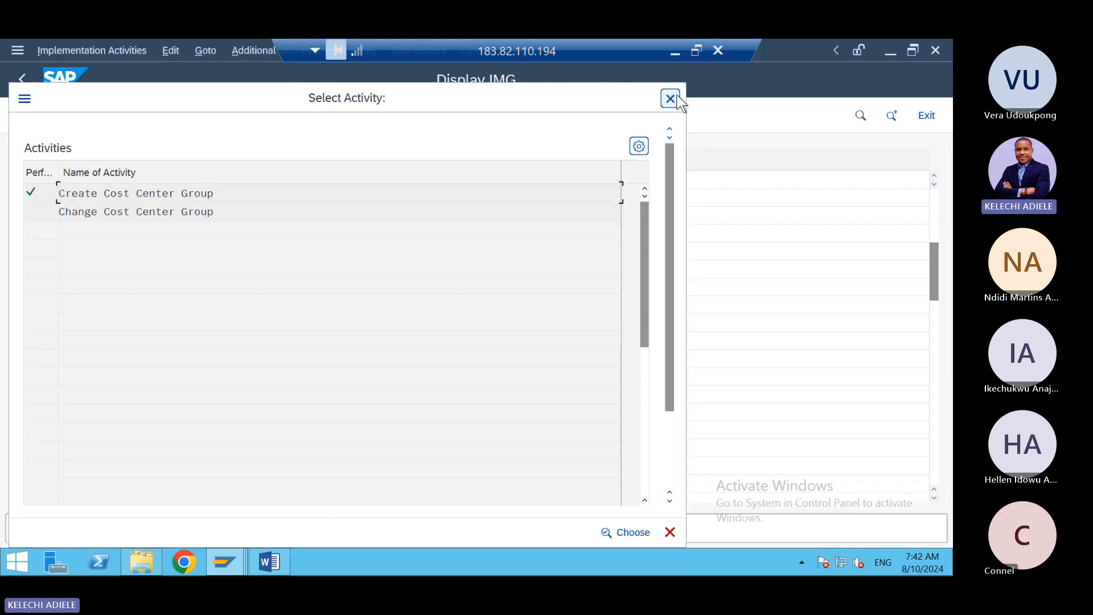
click(677, 98)
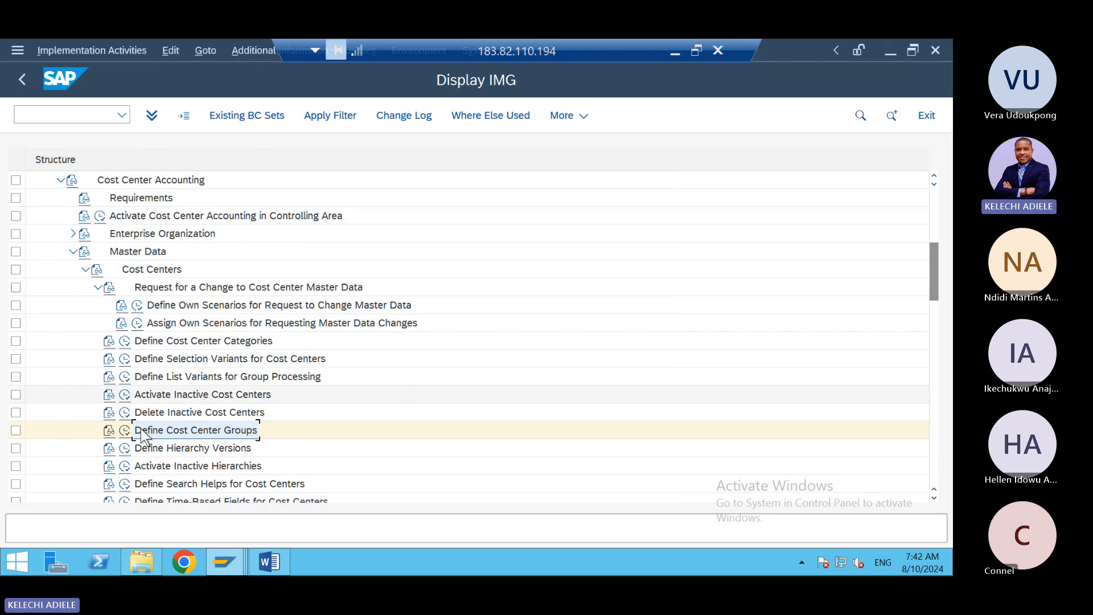
- Create and save cost center group TEST001 with the description TEST COST CENTRE GROUP, and return to the IMG structure
click(125, 434)
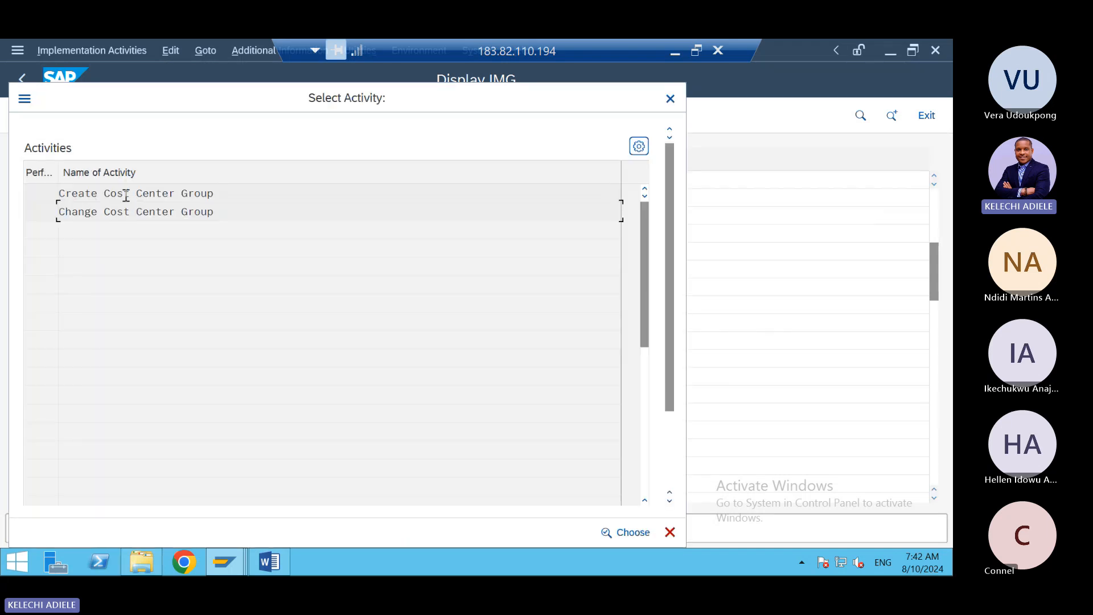
double_click(126, 195)
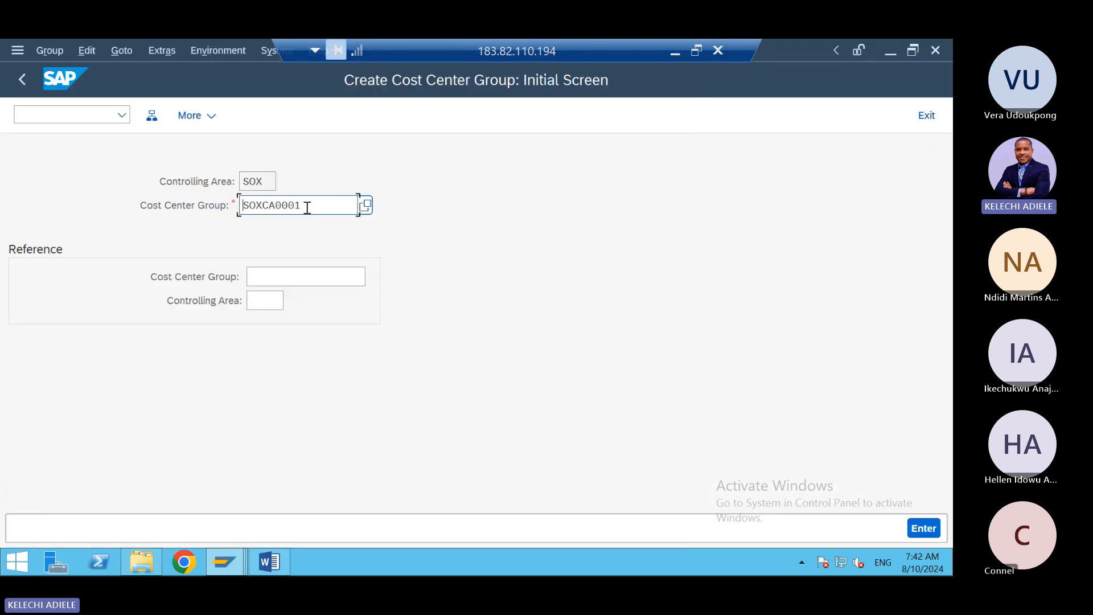
text(TEST001)
key(Return)
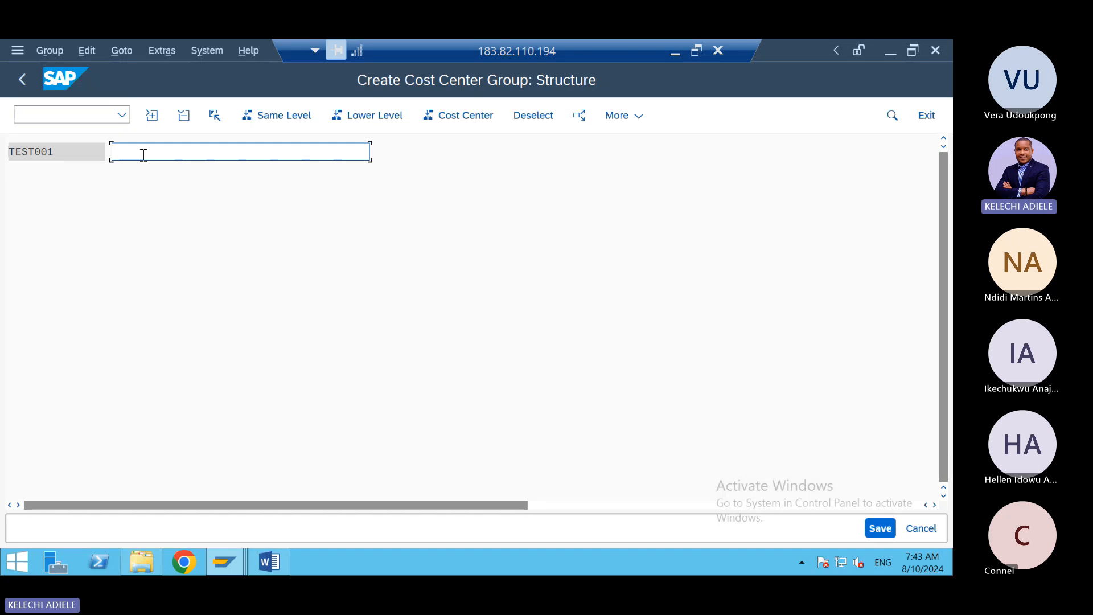
text(TEST COST CENTRE GROUP)
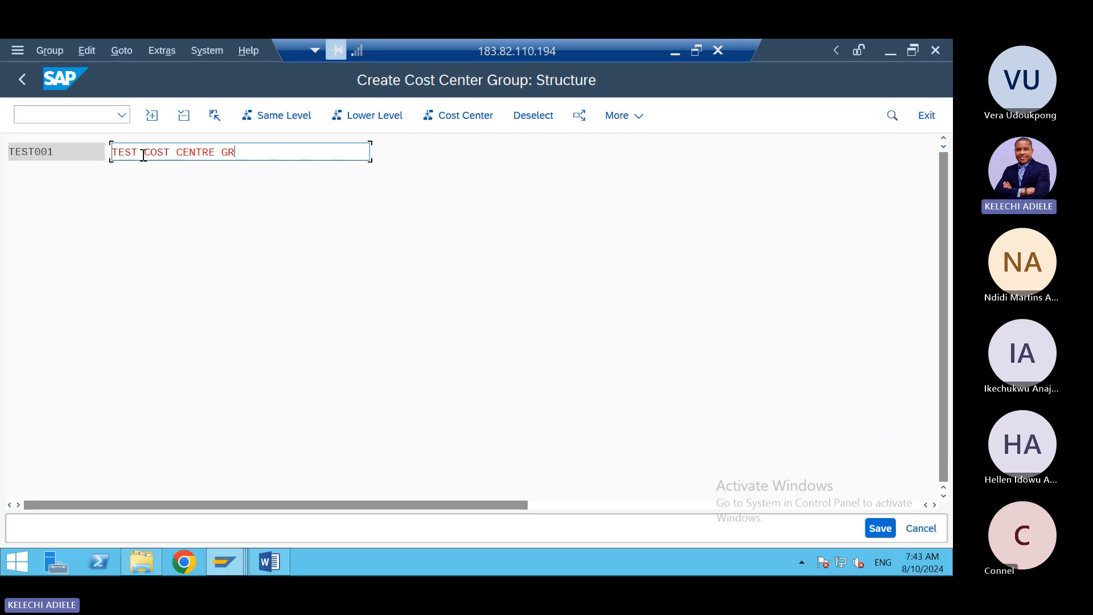
click(883, 532)
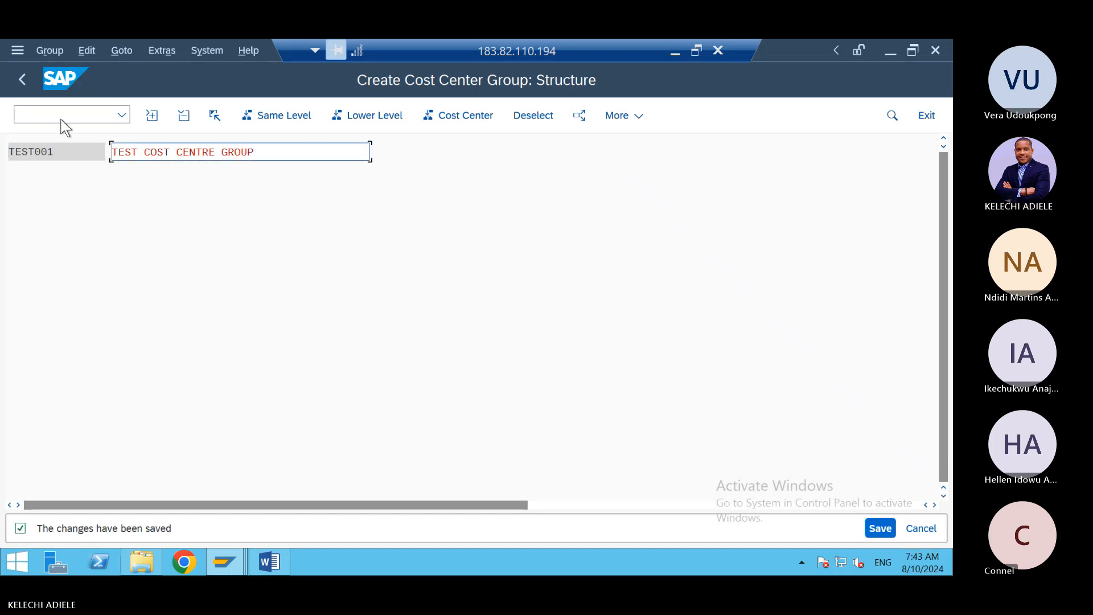
click(24, 86)
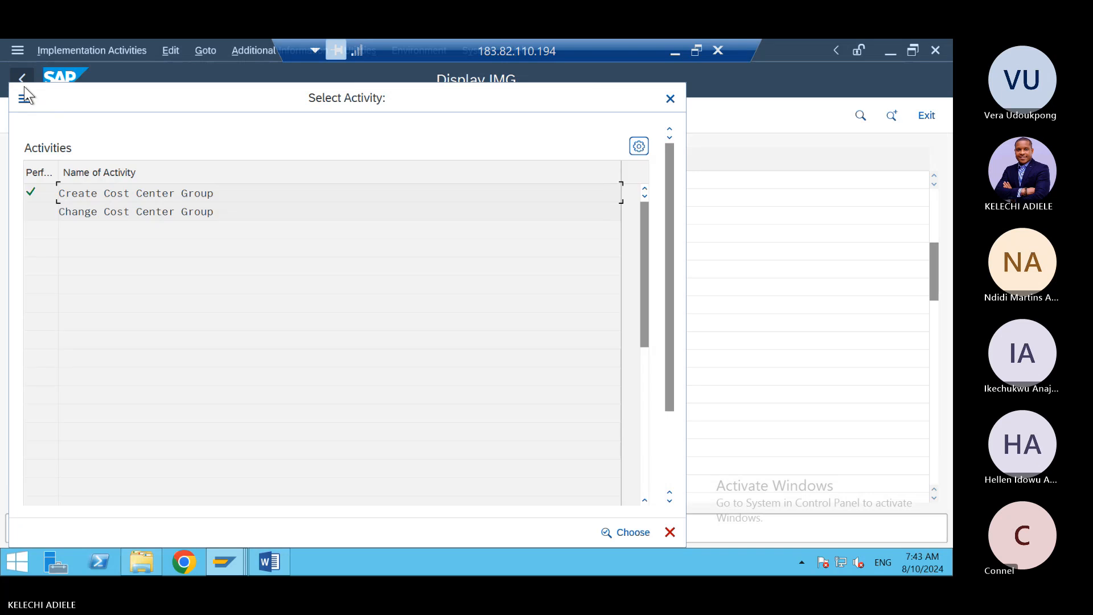
click(670, 99)
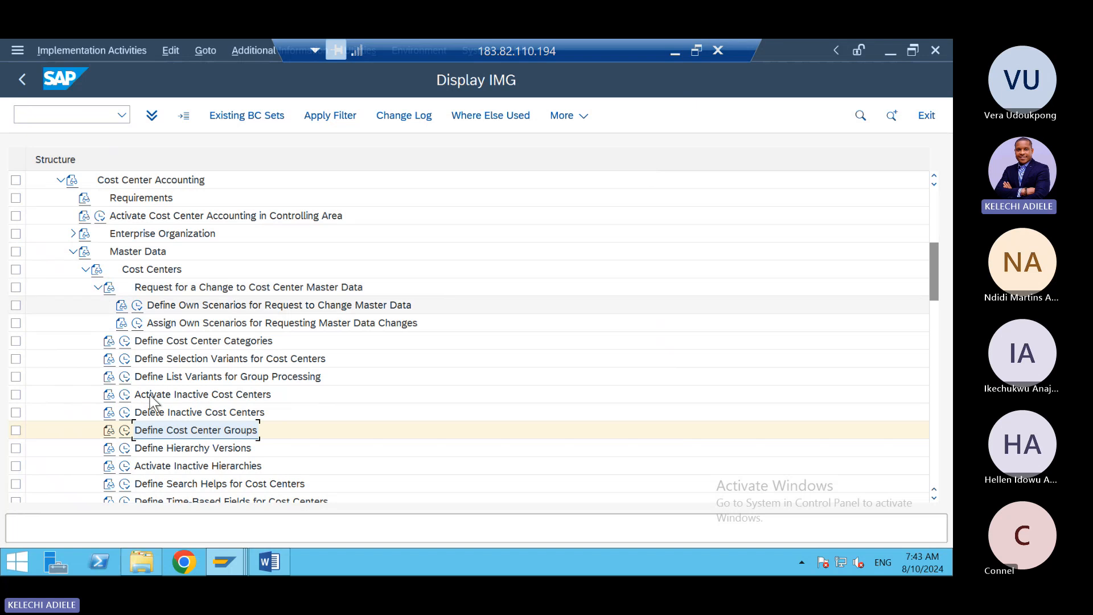
- Review the entries in Define Cost Center Categories, return to the IMG structure and collapse the Cost Centers node
click(124, 342)
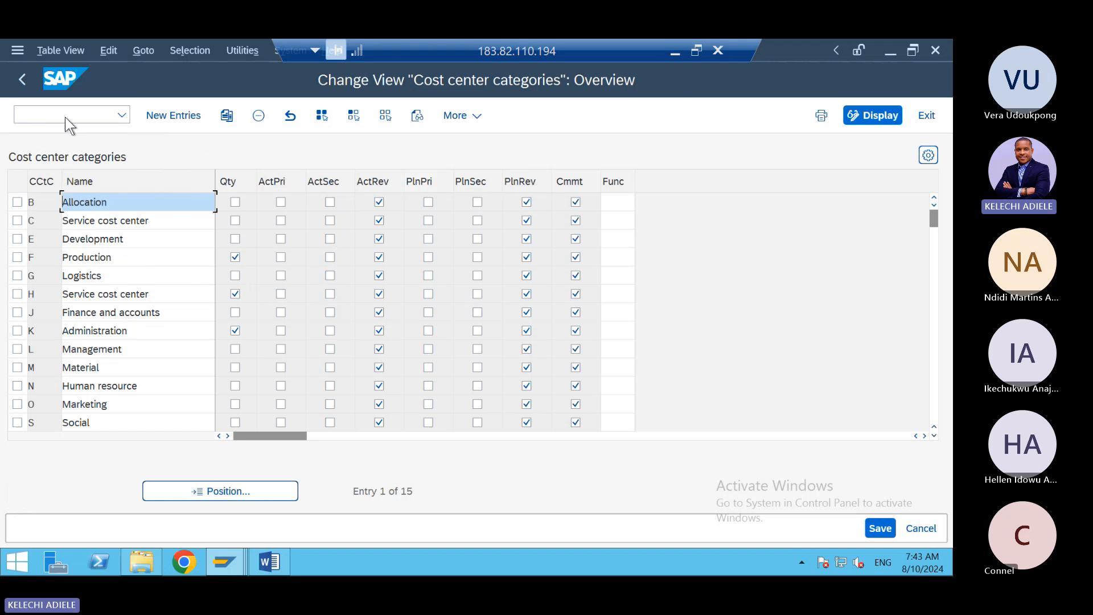
click(22, 78)
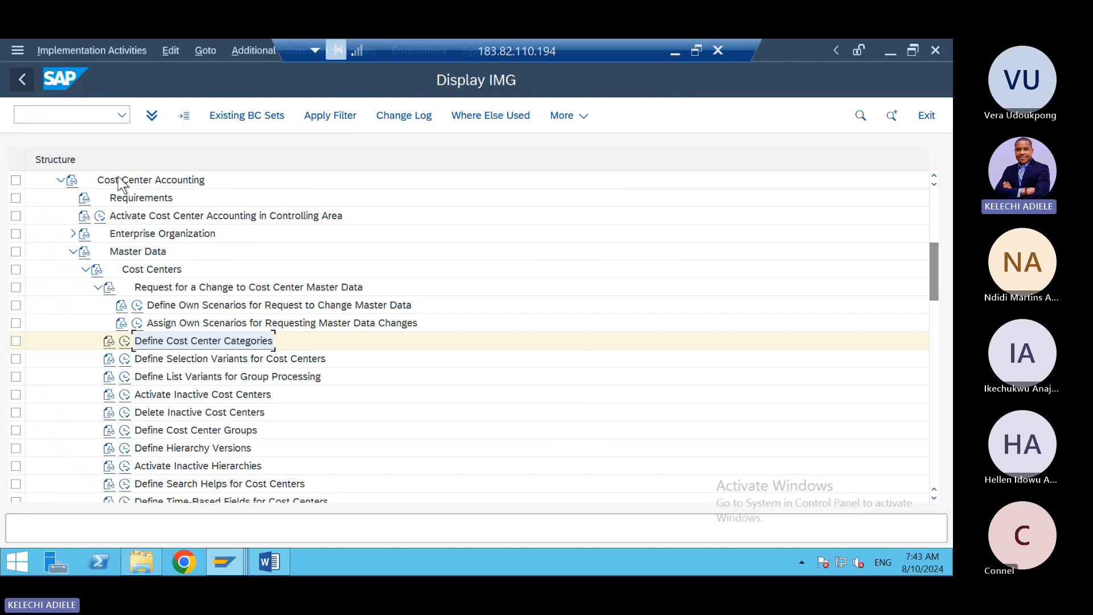
click(97, 287)
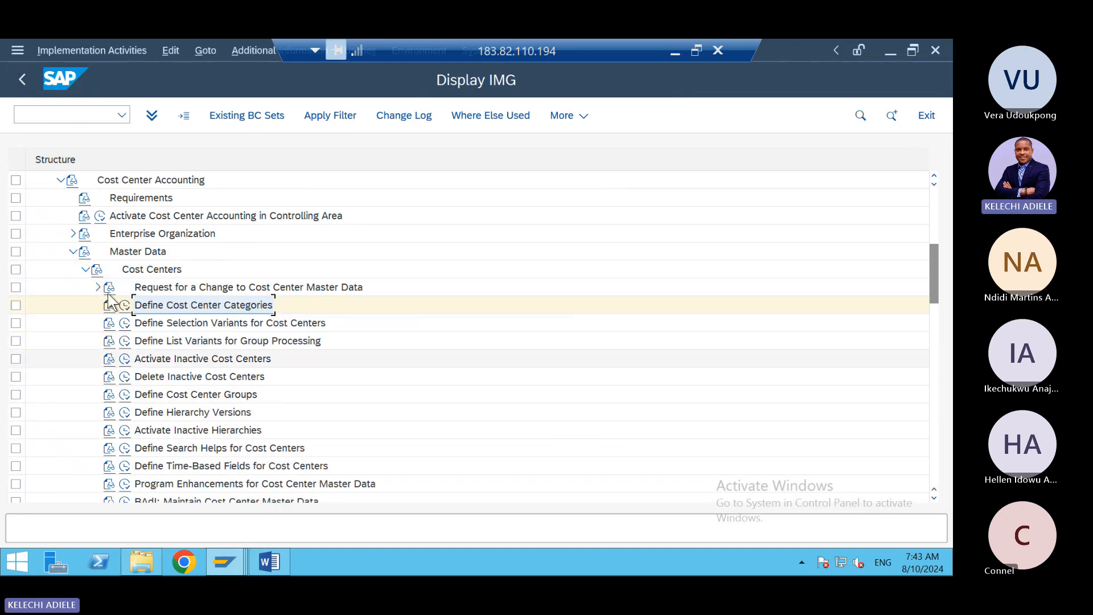
click(86, 271)
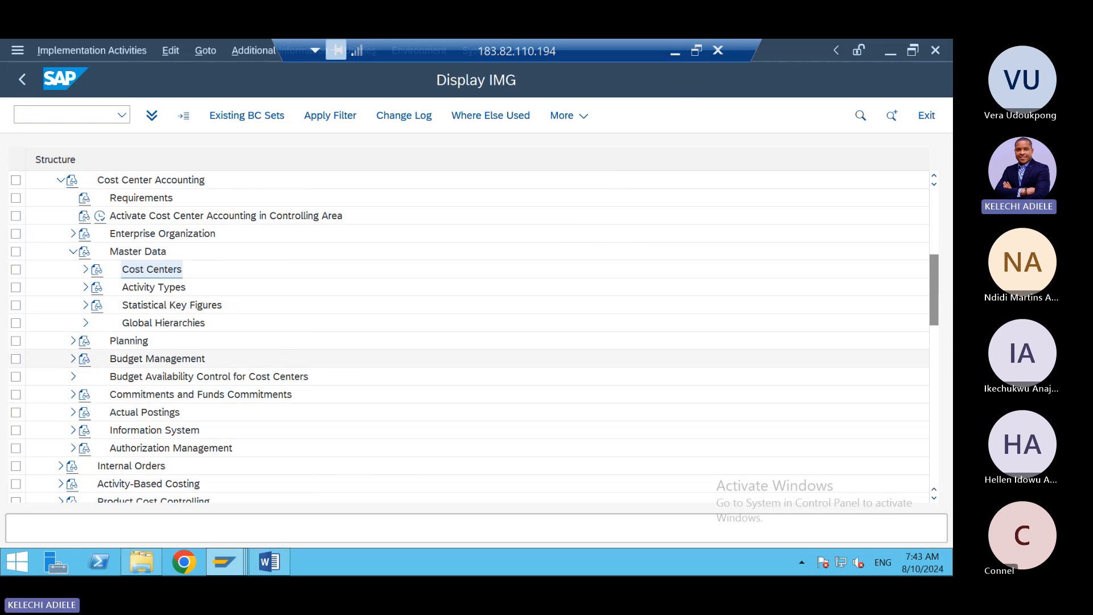
key(alt+Tab)
scroll(470, 336, down, 10)
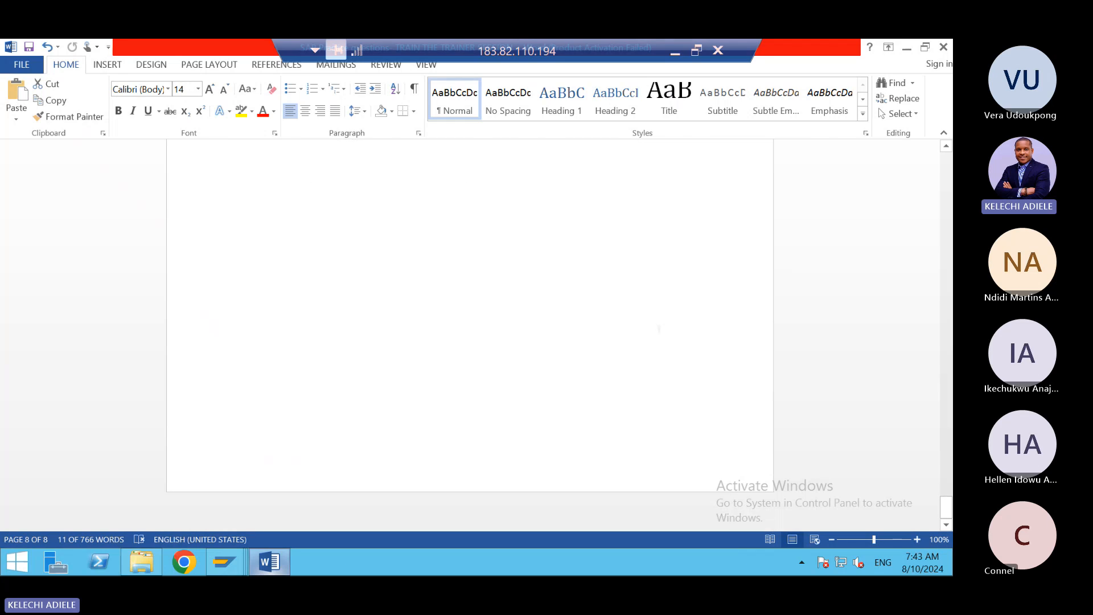
scroll(470, 336, up, 5)
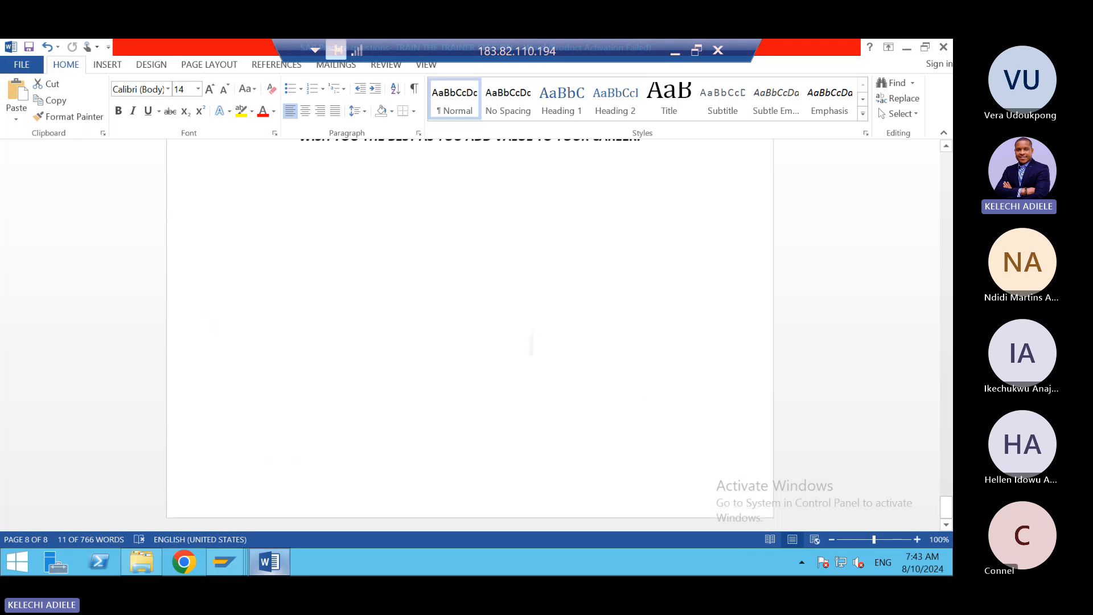
drag(403, 310, 422, 310)
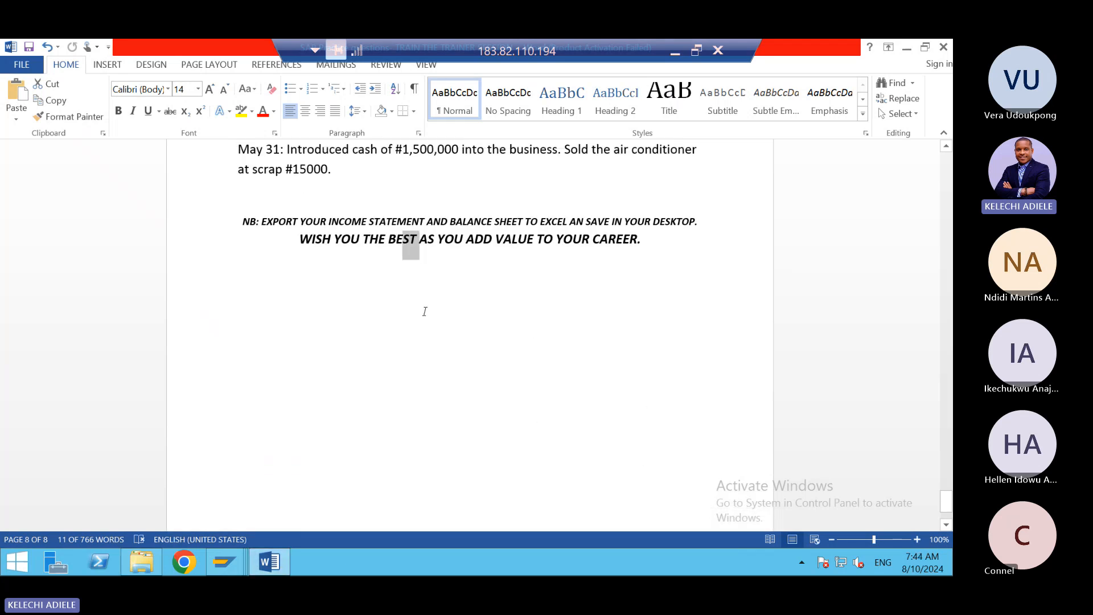
- Minimize the remote session, switch to Document2 in Word and handwrite the heading "G/L" in the blank area below the existing sketch
click(677, 55)
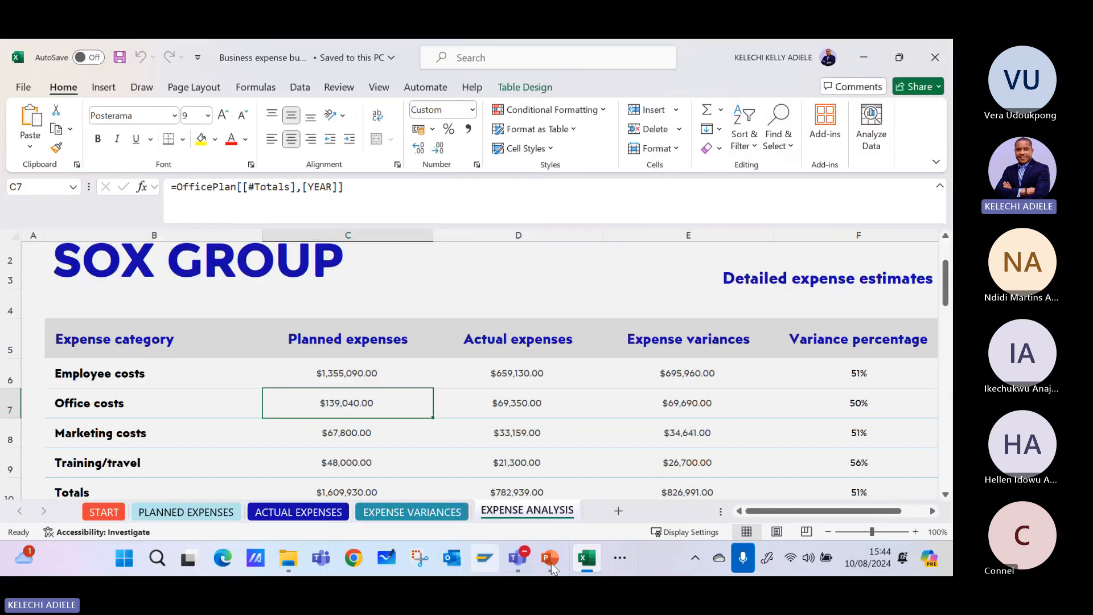
click(625, 558)
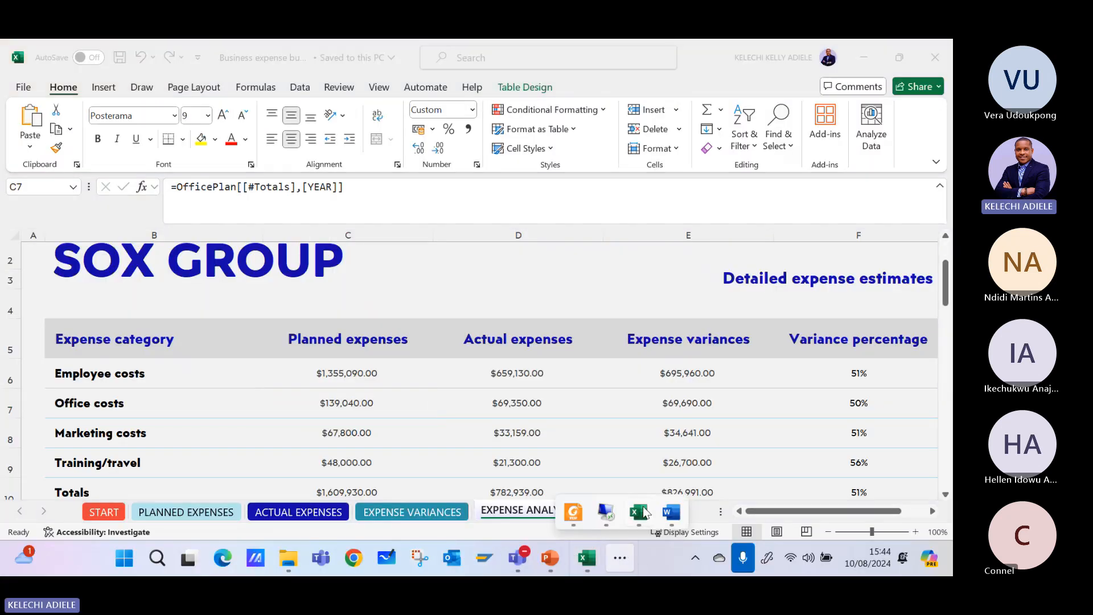
mouse_move(672, 512)
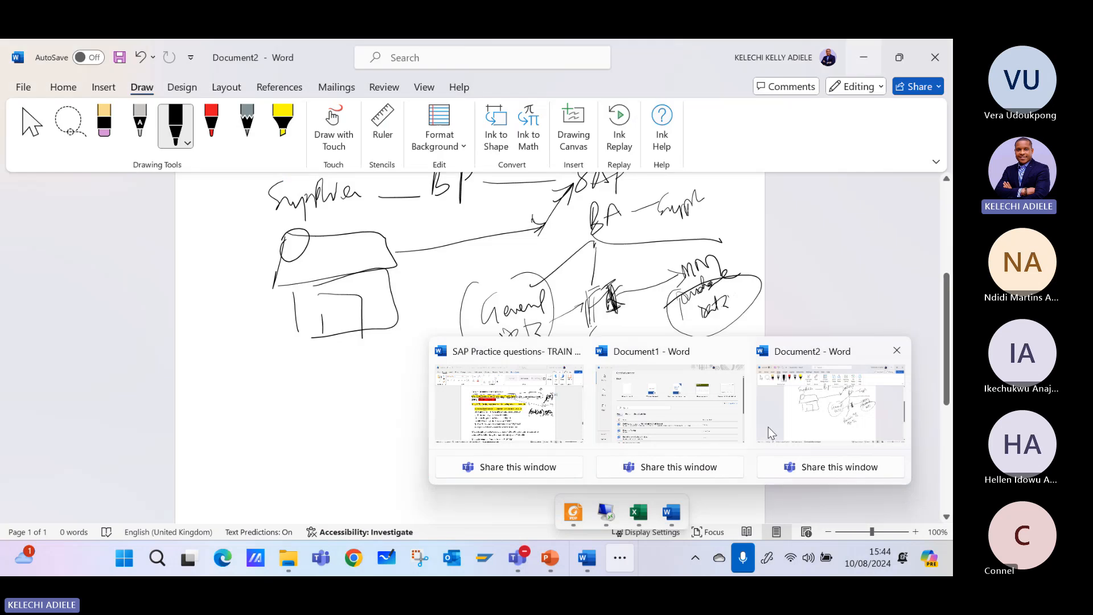
click(818, 417)
scroll(818, 417, down, 5)
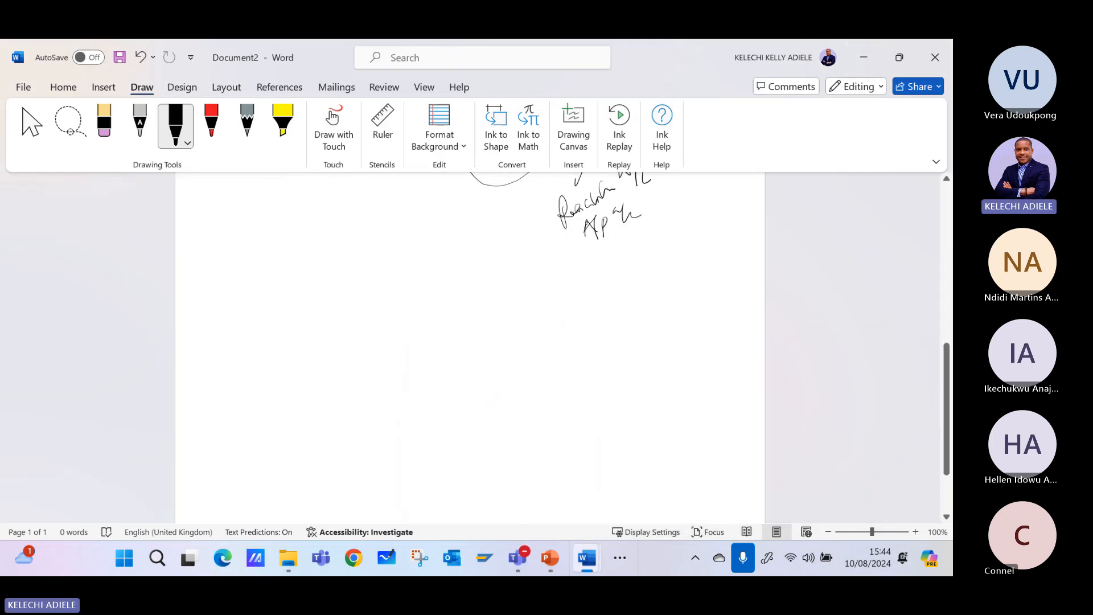
mouse_move(257, 266)
mouse_down()
mouse_move(255, 309)
mouse_move(267, 298)
mouse_up()
drag(283, 272, 302, 296)
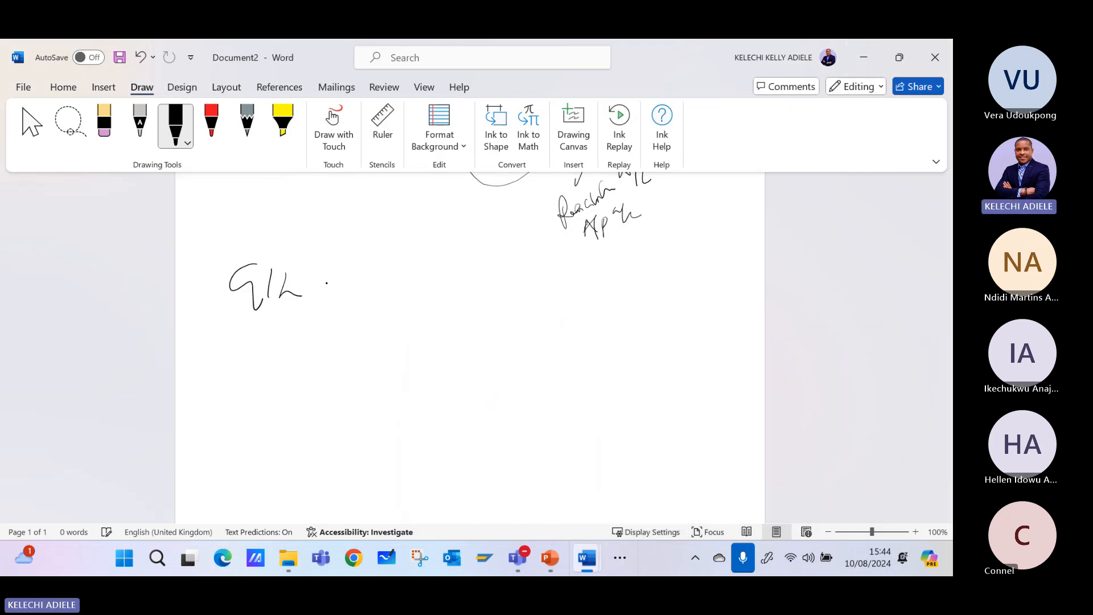
- Handwrite an underlined "cost centre" heading opposite "G/L", with "operations" written beneath it
mouse_move(519, 287)
mouse_down()
mouse_move(557, 286)
mouse_move(564, 299)
mouse_up()
drag(584, 273, 583, 301)
drag(571, 292, 609, 280)
mouse_move(618, 278)
mouse_down()
mouse_move(619, 289)
mouse_move(697, 278)
mouse_up()
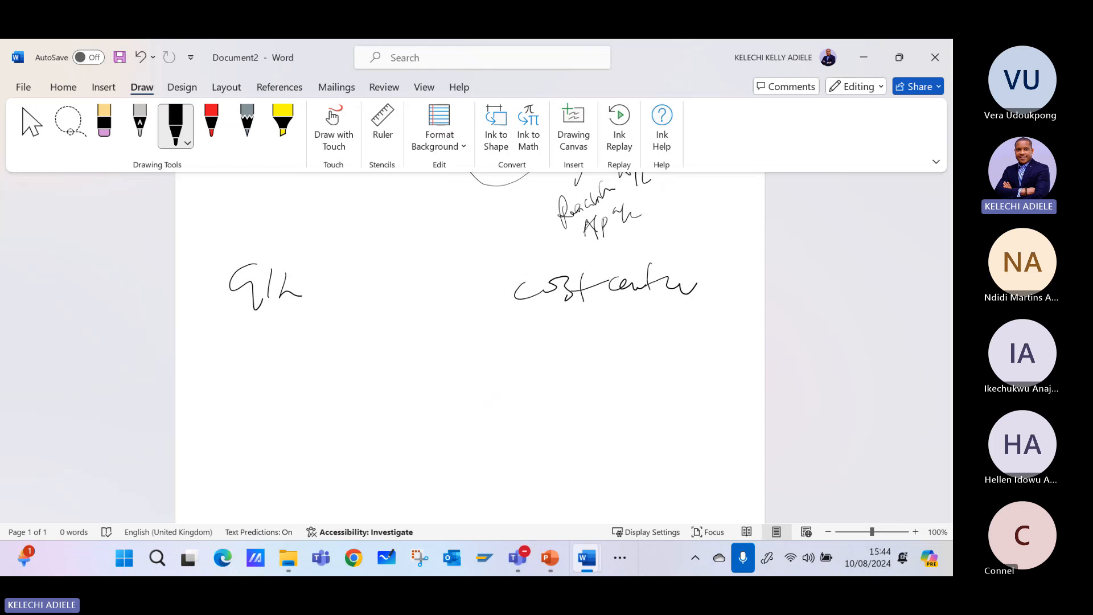
mouse_move(548, 341)
mouse_down()
mouse_move(572, 358)
mouse_move(603, 332)
mouse_move(635, 341)
mouse_up()
drag(640, 334, 677, 341)
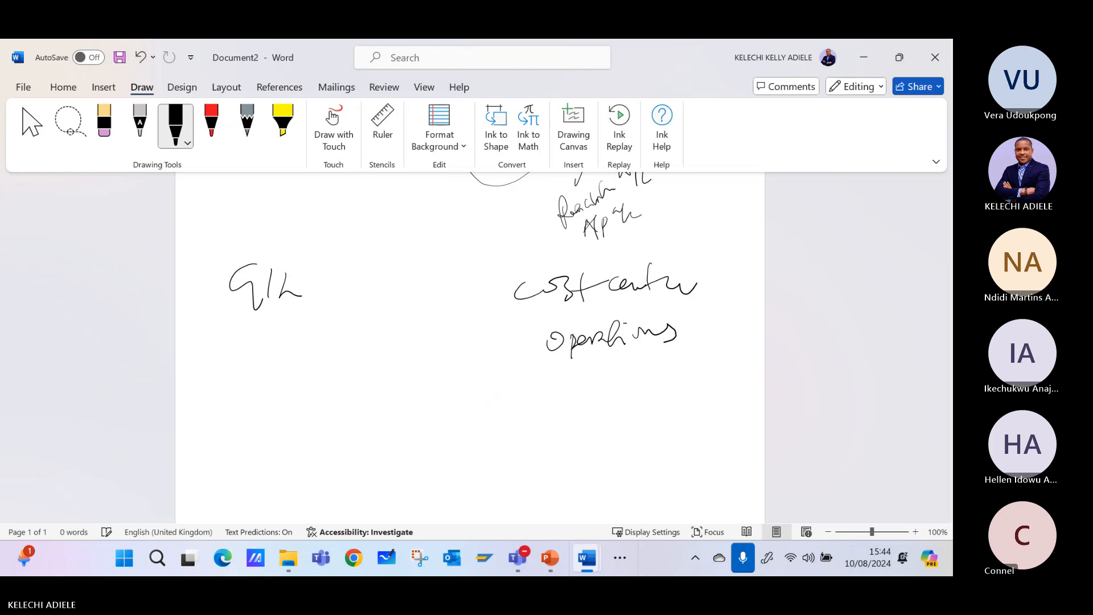
drag(497, 311, 696, 289)
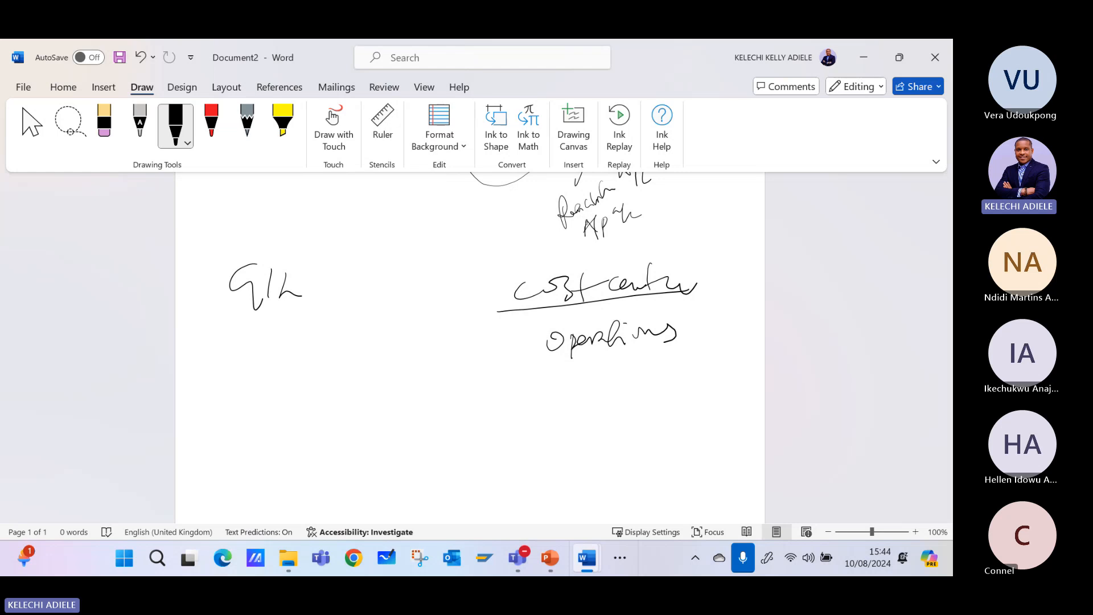
- Turn the "G/L" heading into a T-account with a horizontal and a vertical line, and handwrite "operation G/L" beneath the heading
drag(214, 322, 344, 297)
drag(197, 342, 361, 344)
drag(337, 303, 337, 393)
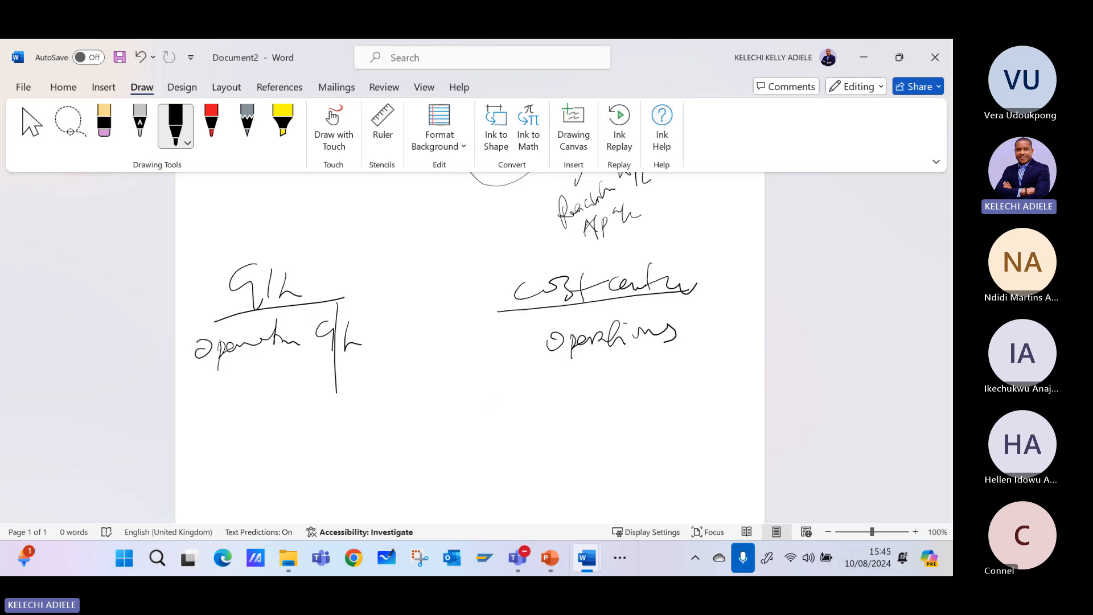
- Draw four short entry lines under "operation G/L", each with an "xx" amount beside it
mouse_move(209, 385)
mouse_down()
mouse_move(265, 377)
mouse_move(247, 390)
mouse_up()
mouse_move(216, 410)
mouse_down()
mouse_move(254, 398)
mouse_move(249, 418)
mouse_up()
drag(232, 443, 251, 436)
drag(288, 380, 317, 369)
drag(283, 402, 317, 385)
click(292, 415)
mouse_move(306, 400)
mouse_down()
mouse_move(312, 390)
mouse_move(300, 417)
mouse_up()
mouse_move(303, 413)
mouse_down()
mouse_move(313, 424)
mouse_move(304, 424)
mouse_up()
drag(280, 438, 315, 441)
drag(313, 433, 302, 442)
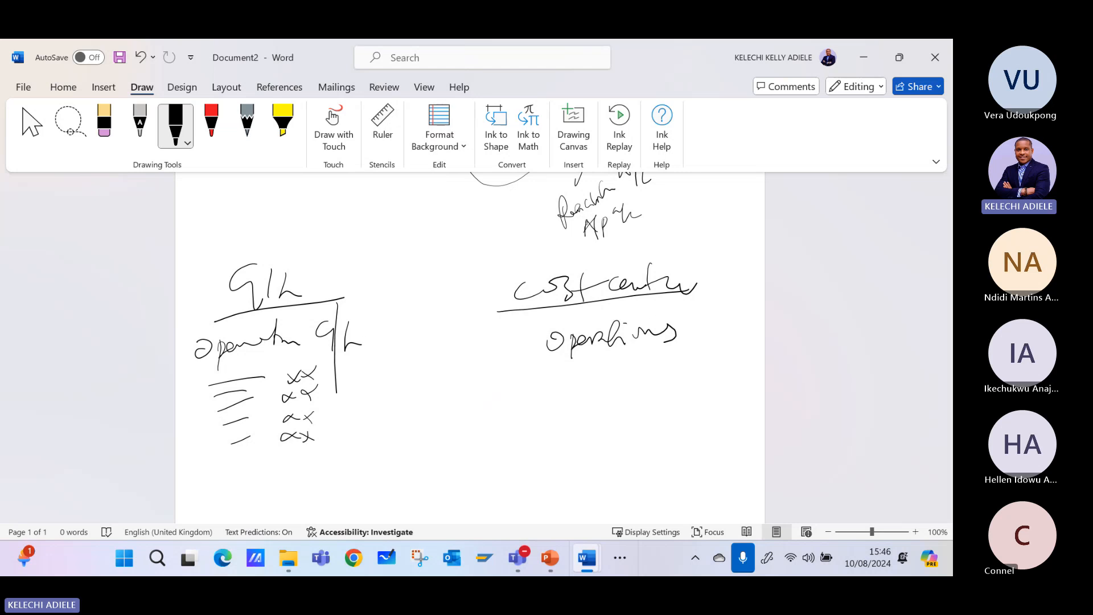
- Draw an arrow from "operation G/L" to "operations", circle the four entries, and draw a second arrow from the circle toward the cost centre side
mouse_move(368, 335)
mouse_down()
mouse_move(523, 341)
mouse_move(511, 354)
mouse_up()
mouse_move(267, 360)
mouse_down()
mouse_move(206, 427)
mouse_move(352, 382)
mouse_move(333, 358)
mouse_up()
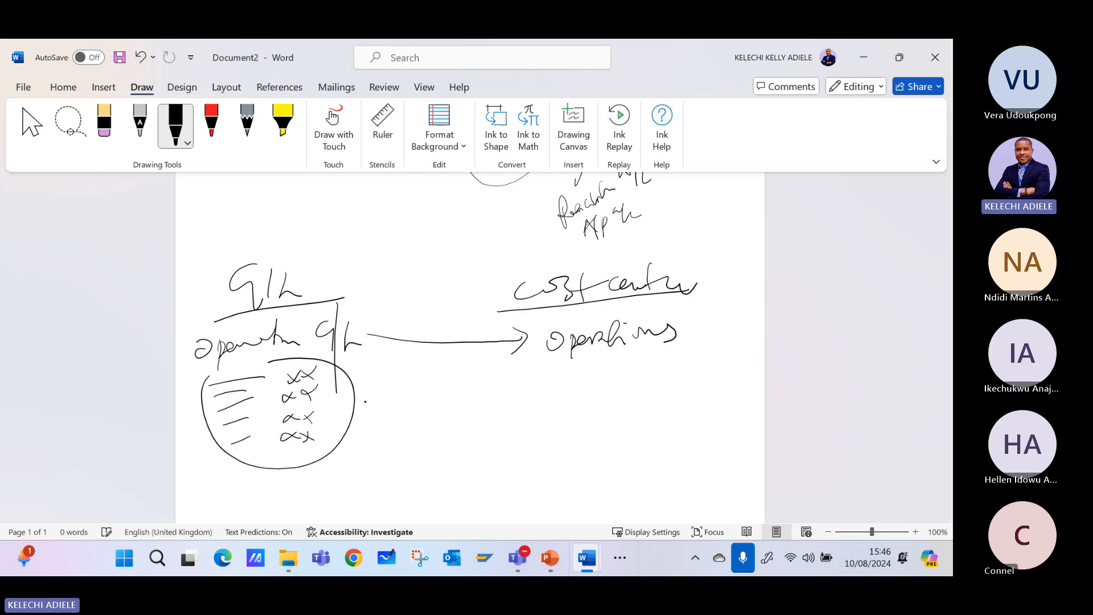
mouse_move(354, 407)
mouse_down()
mouse_move(544, 392)
mouse_move(543, 412)
mouse_up()
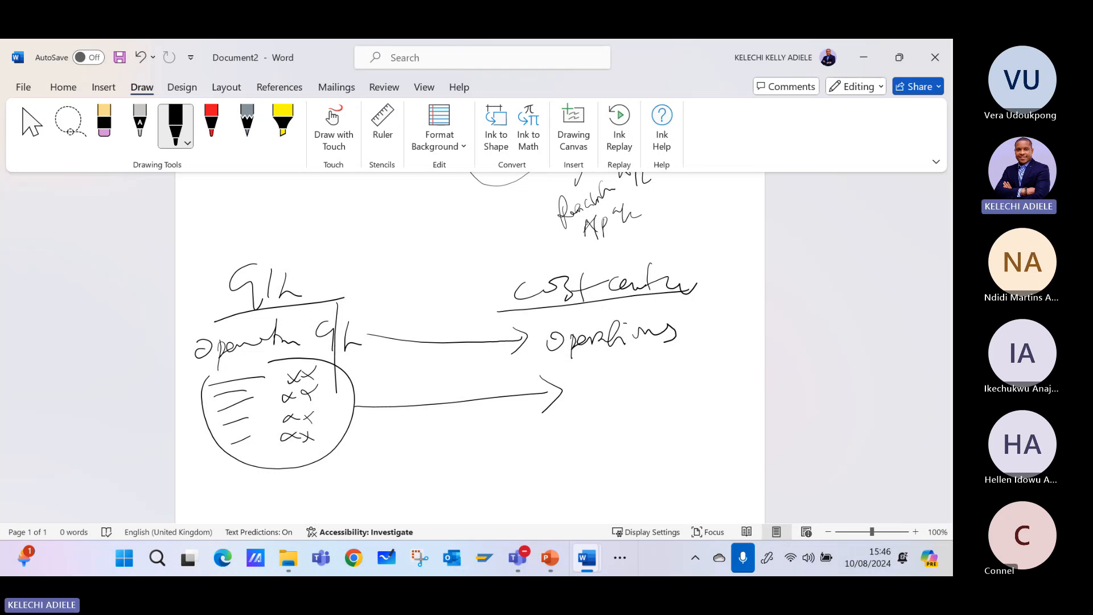
- Handwrite "actual" beneath "operations", and link both "operations" and the "cost centre" heading to the word "plan"
mouse_move(577, 361)
mouse_down()
mouse_move(572, 373)
mouse_move(595, 360)
mouse_move(619, 371)
mouse_up()
drag(681, 320, 730, 312)
mouse_move(741, 284)
mouse_down()
mouse_move(742, 312)
mouse_move(756, 292)
mouse_move(772, 294)
mouse_up()
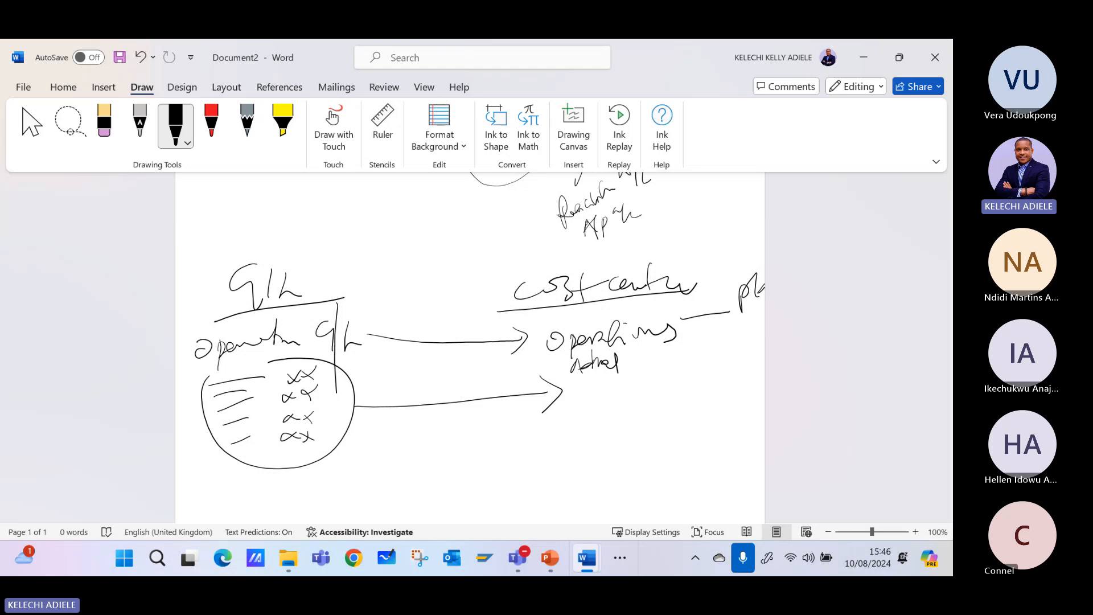
mouse_move(622, 263)
mouse_down()
mouse_move(675, 211)
mouse_move(711, 211)
mouse_up()
drag(678, 237, 709, 223)
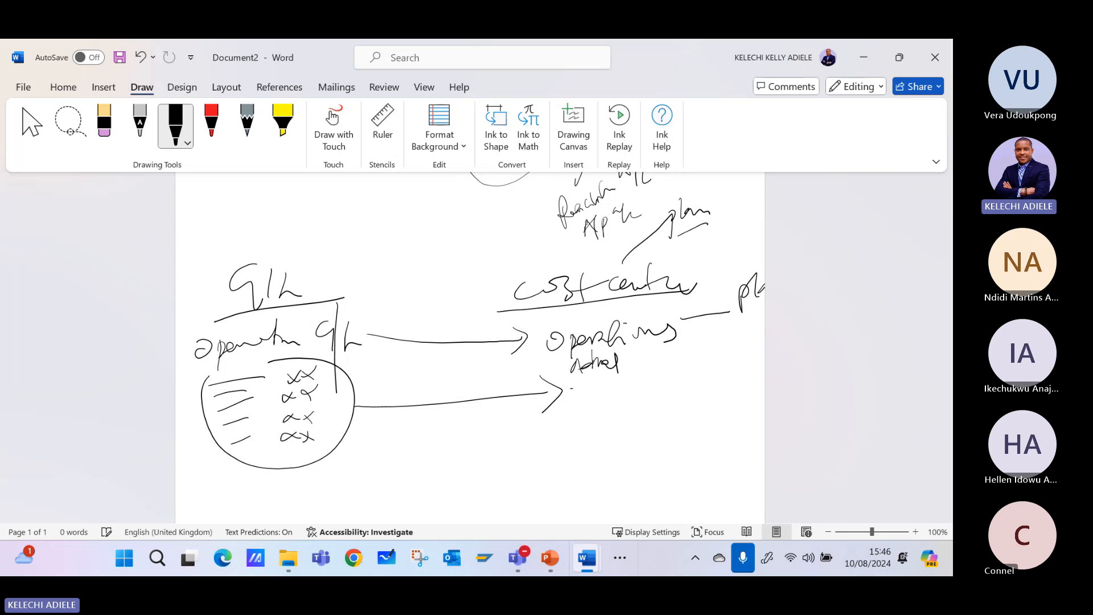
- Underline the handwritten word "actual" beneath "operations"
drag(571, 387, 642, 371)
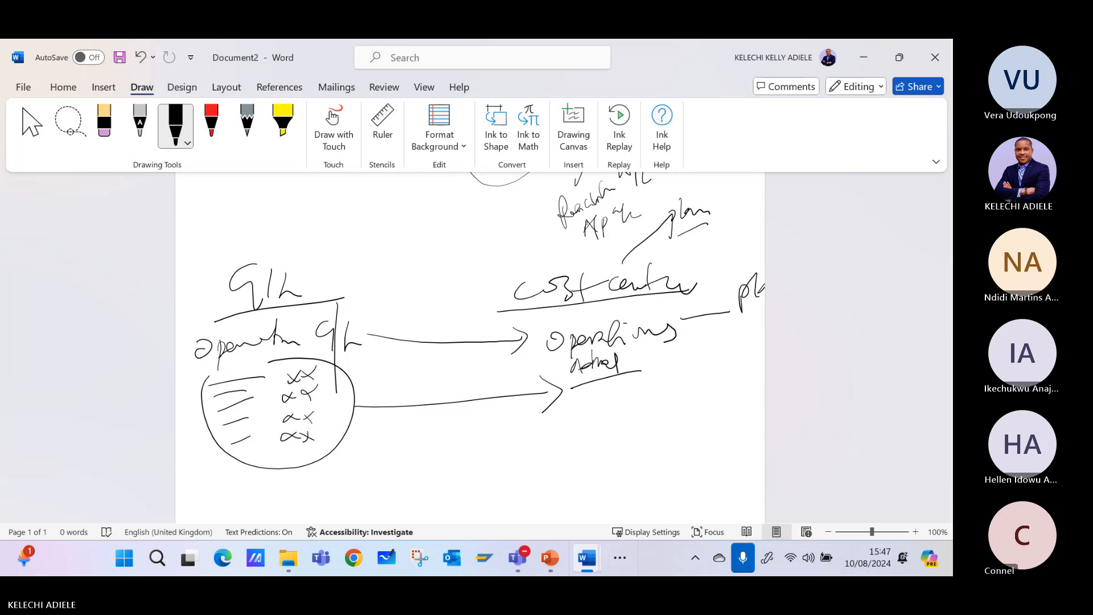
- Switch to the remote desktop session and minimise its Word document to bring up the SAP Display IMG window
click(622, 561)
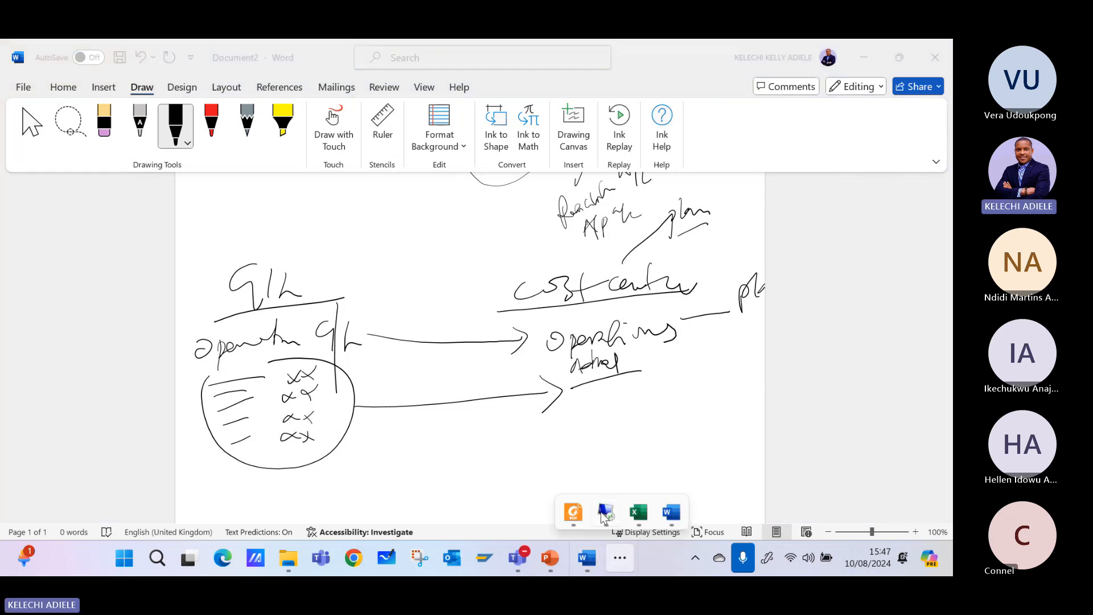
click(605, 514)
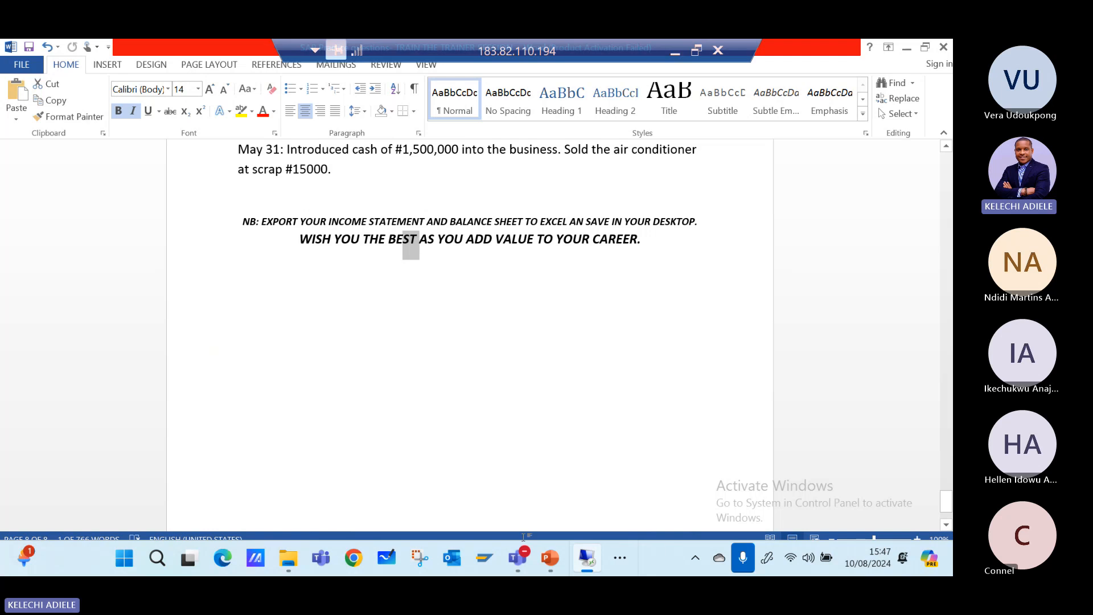
mouse_move(582, 567)
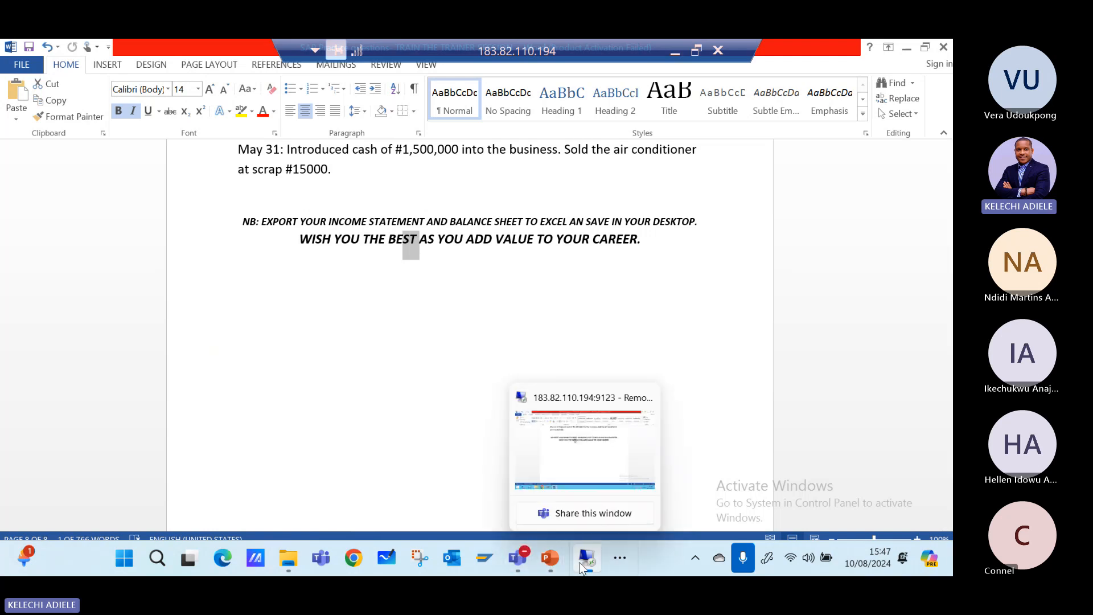
click(582, 566)
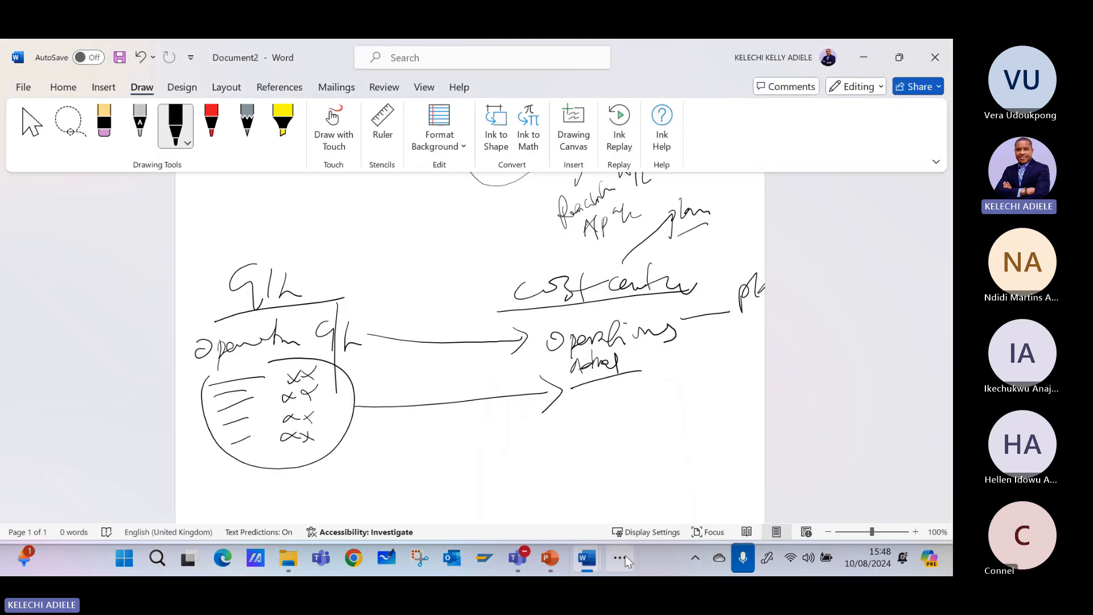
click(625, 555)
click(611, 513)
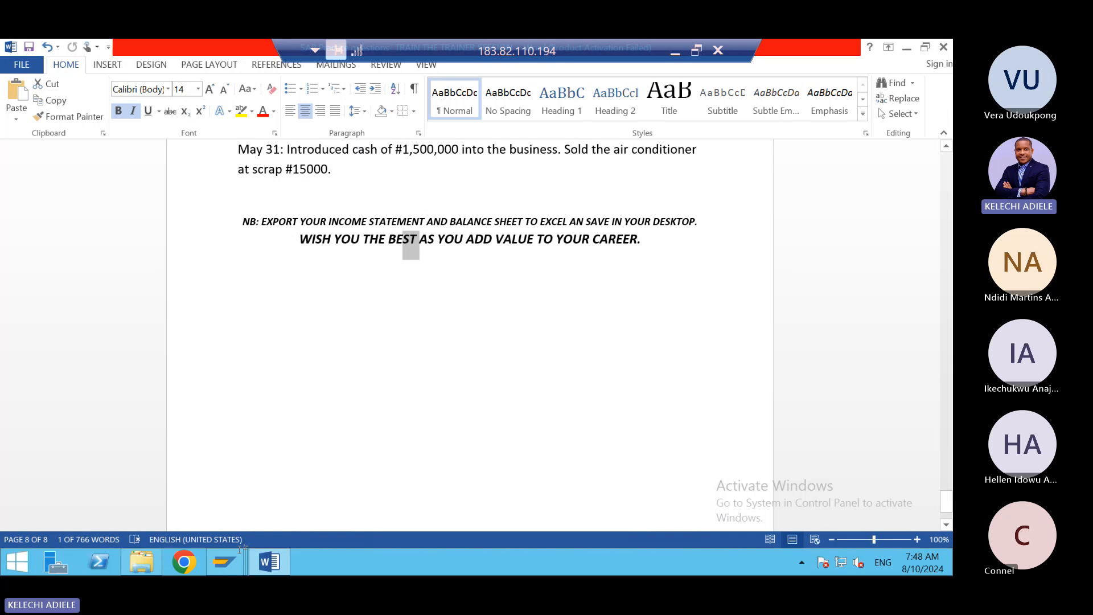
click(275, 559)
mouse_move(233, 567)
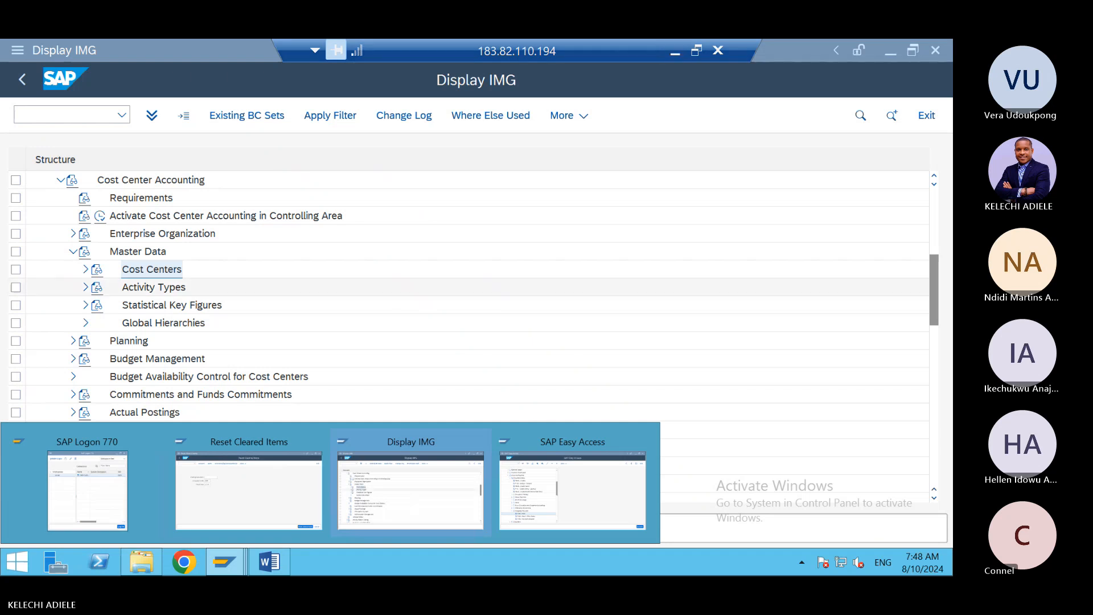
- Open the "Business expense budget" workbook from the Desktop folder, dismiss the Office activation wizard, and minimise the workbook and folder windows
click(145, 563)
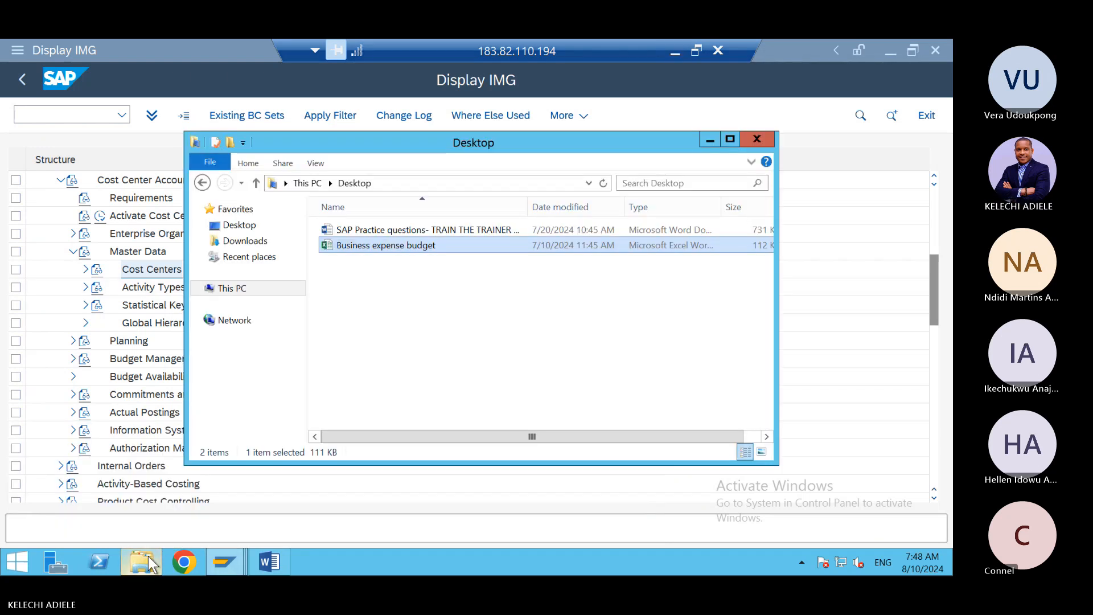
double_click(393, 246)
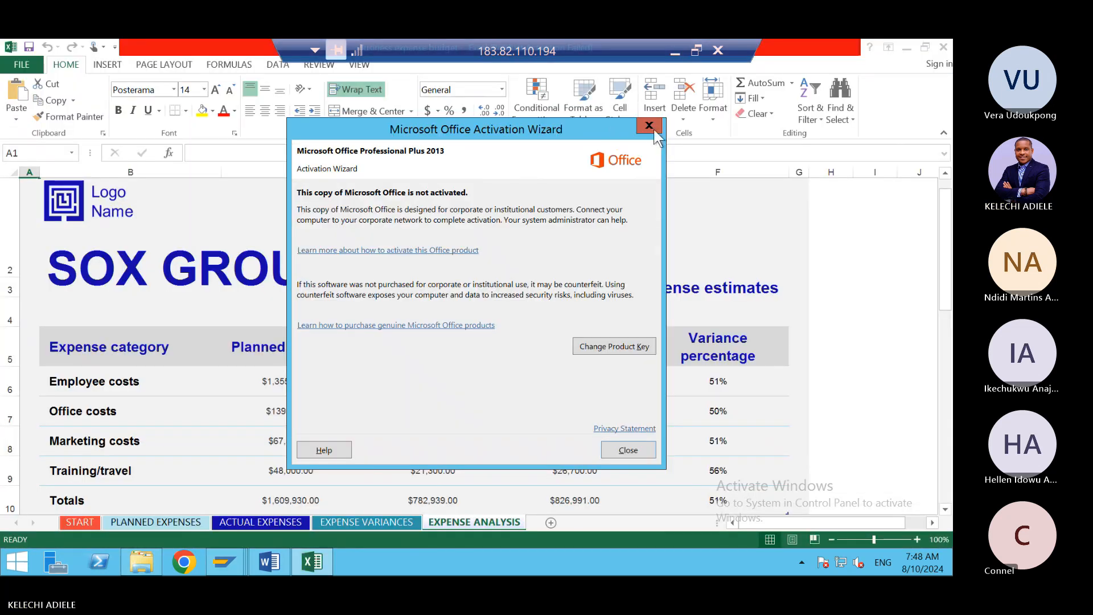
click(649, 125)
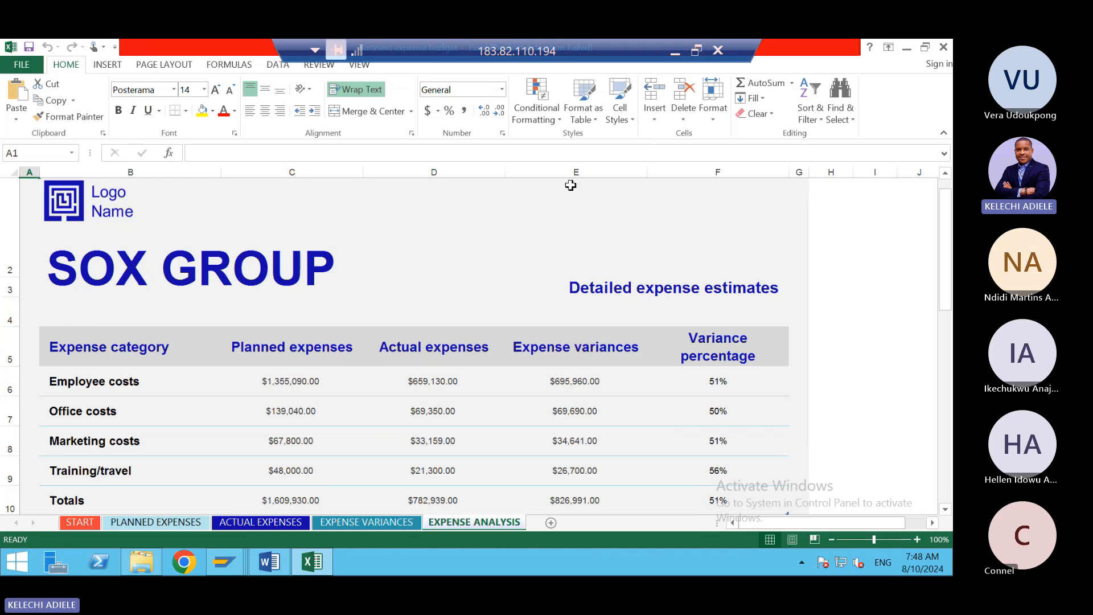
click(907, 48)
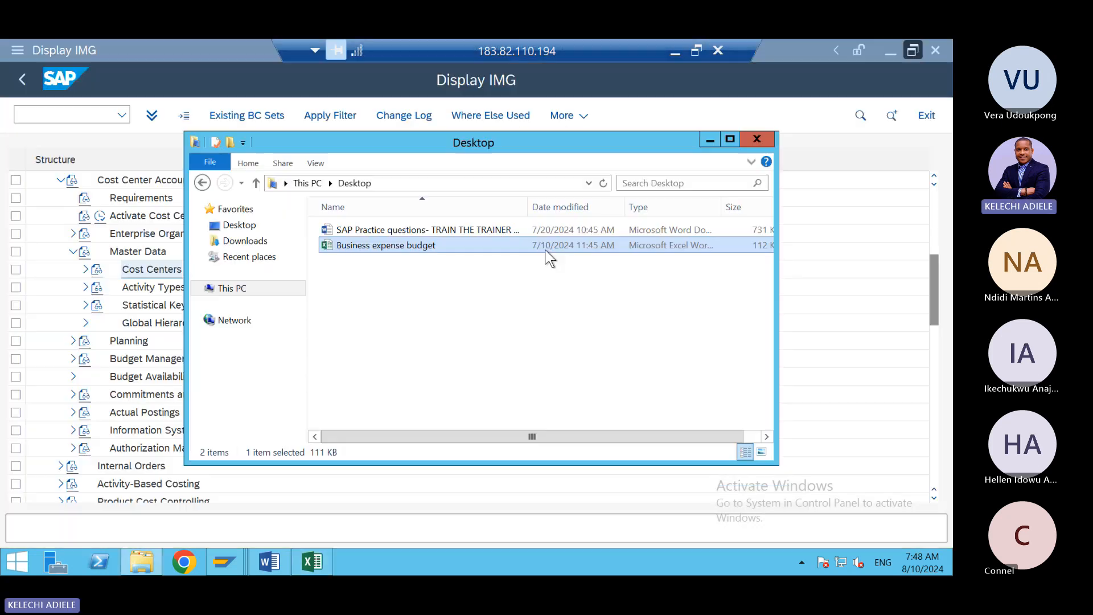
click(710, 140)
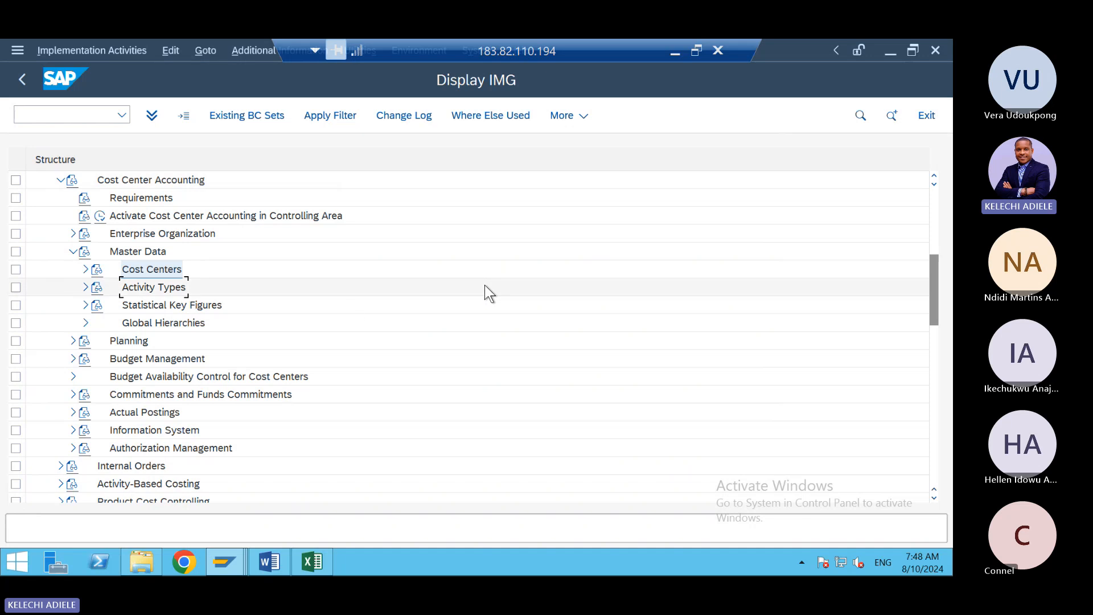
- Collapse Cost Center Accounting in the IMG structure and go back to SAP Easy Access
click(73, 253)
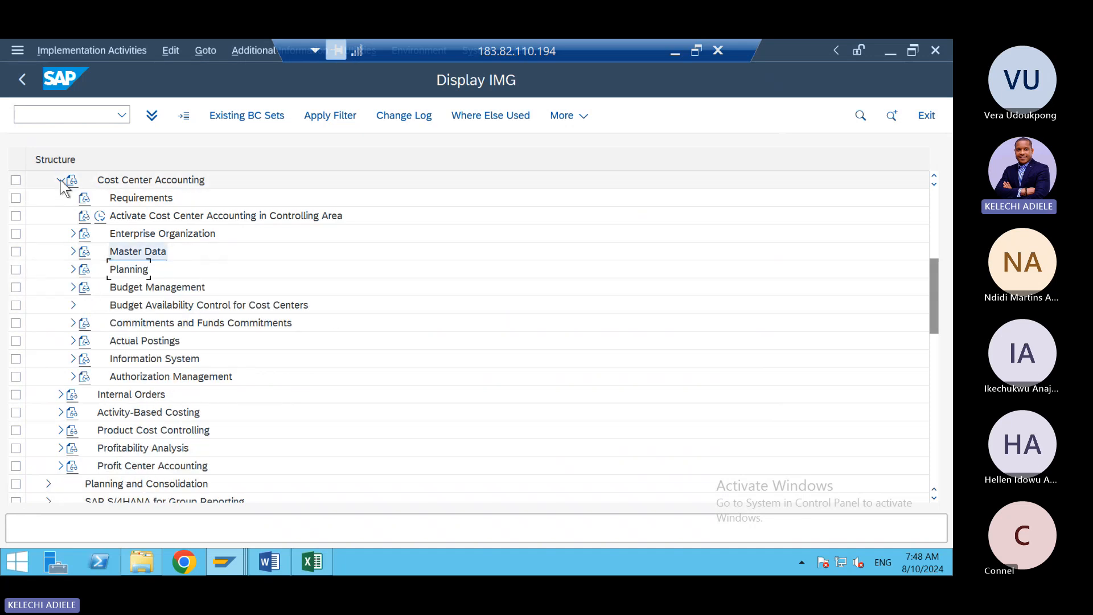
click(61, 181)
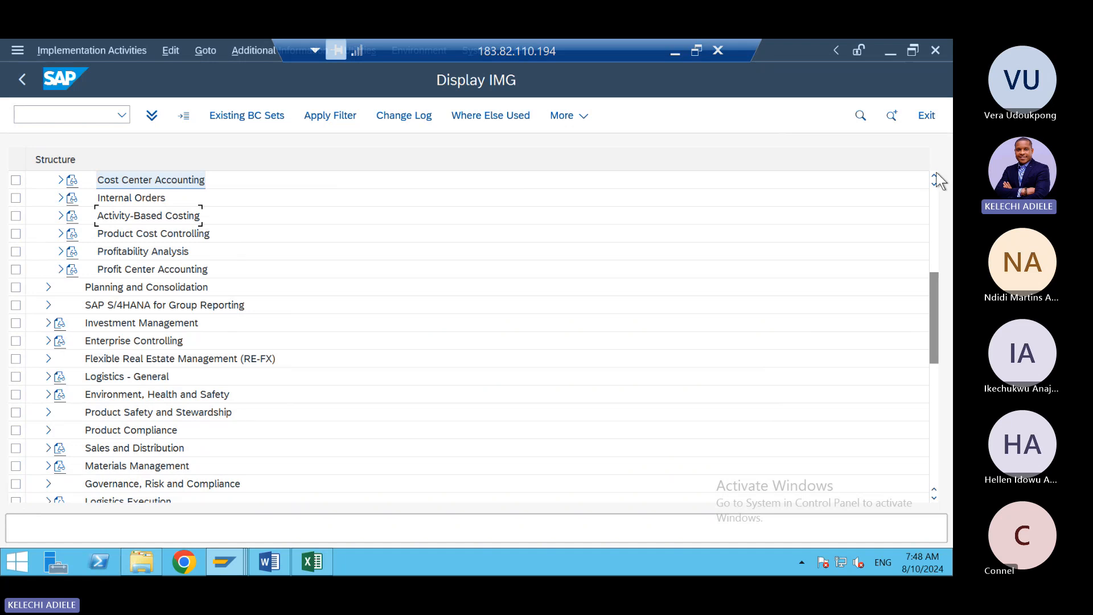
scroll(936, 178, up, 5)
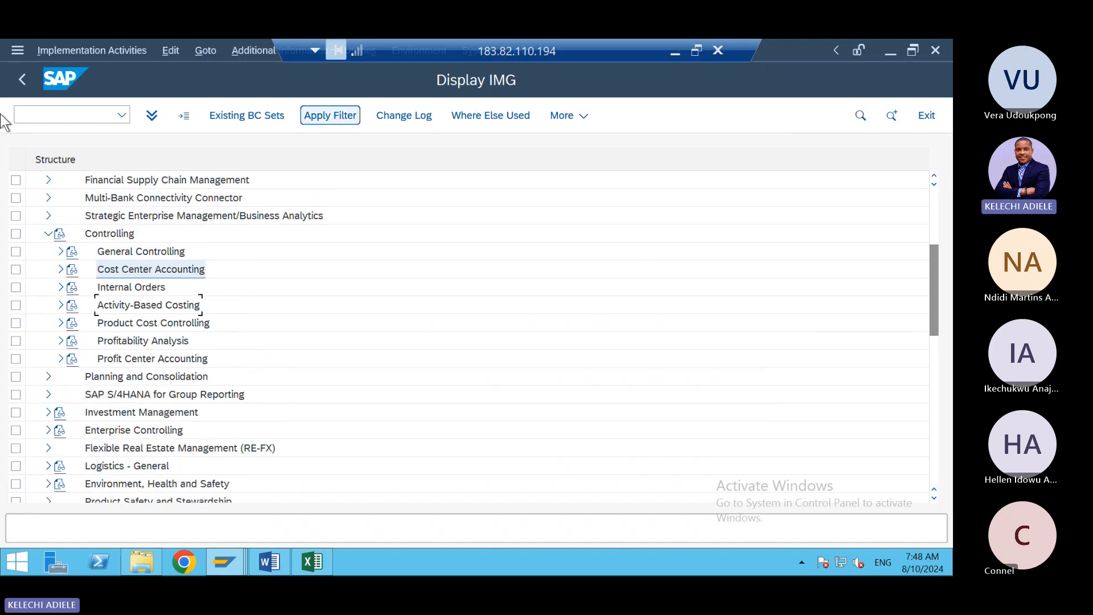
click(25, 79)
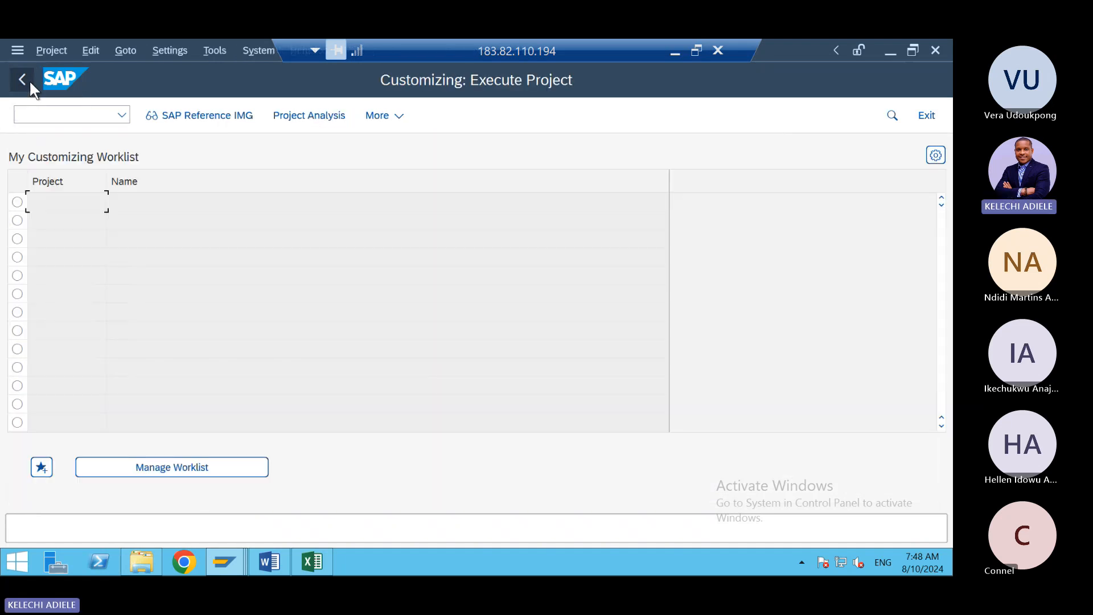
click(29, 79)
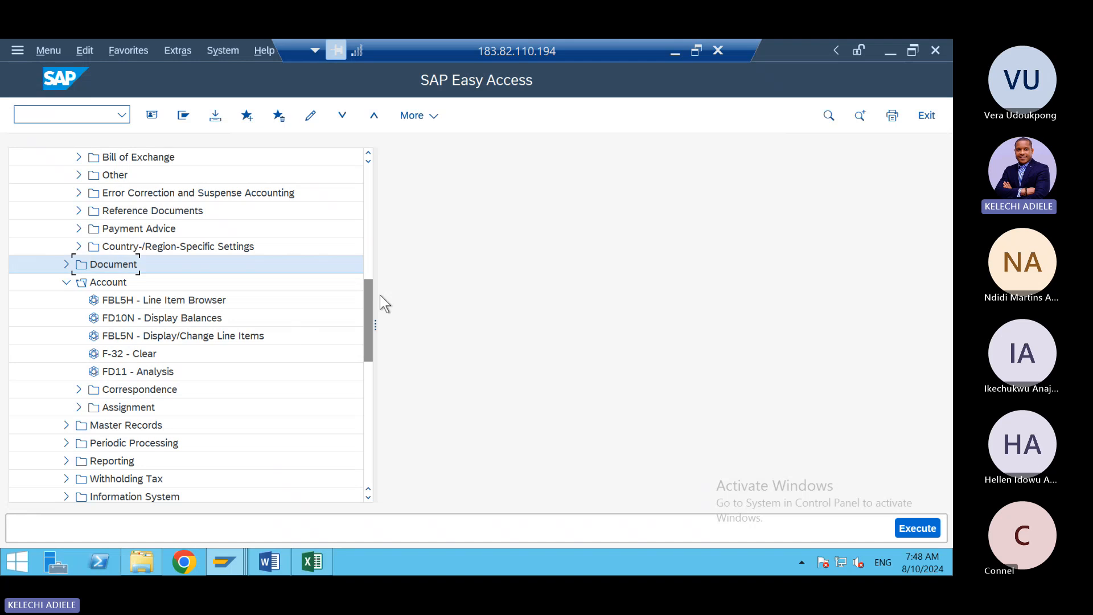
- Collapse the Document Entry, Accounts Receivable and Financial Accounting folders in the SAP menu
click(369, 153)
click(369, 153)
click(369, 153)
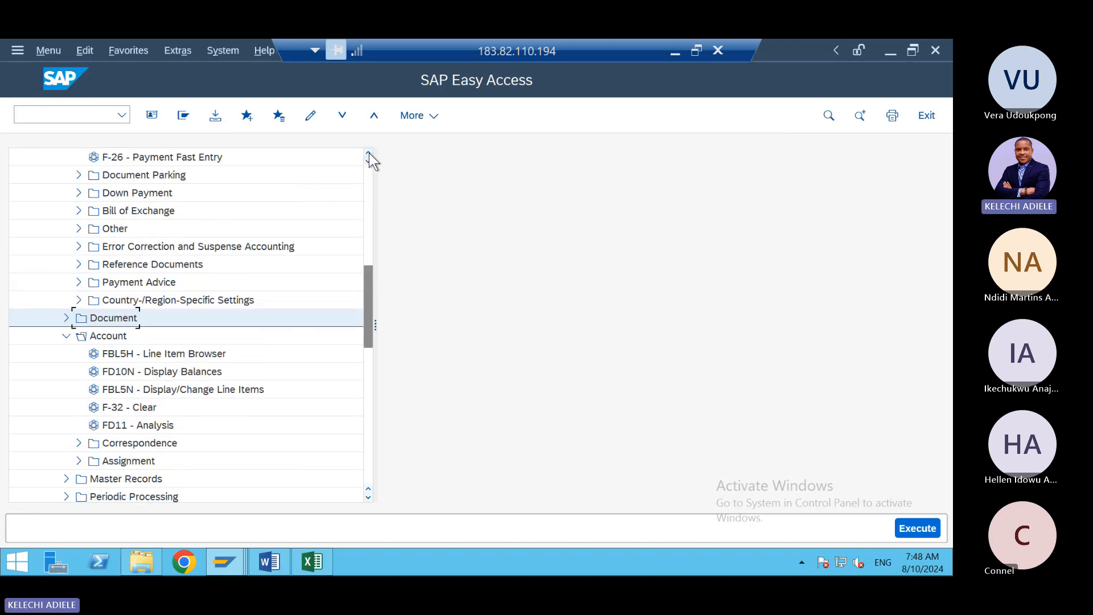
click(368, 153)
click(369, 153)
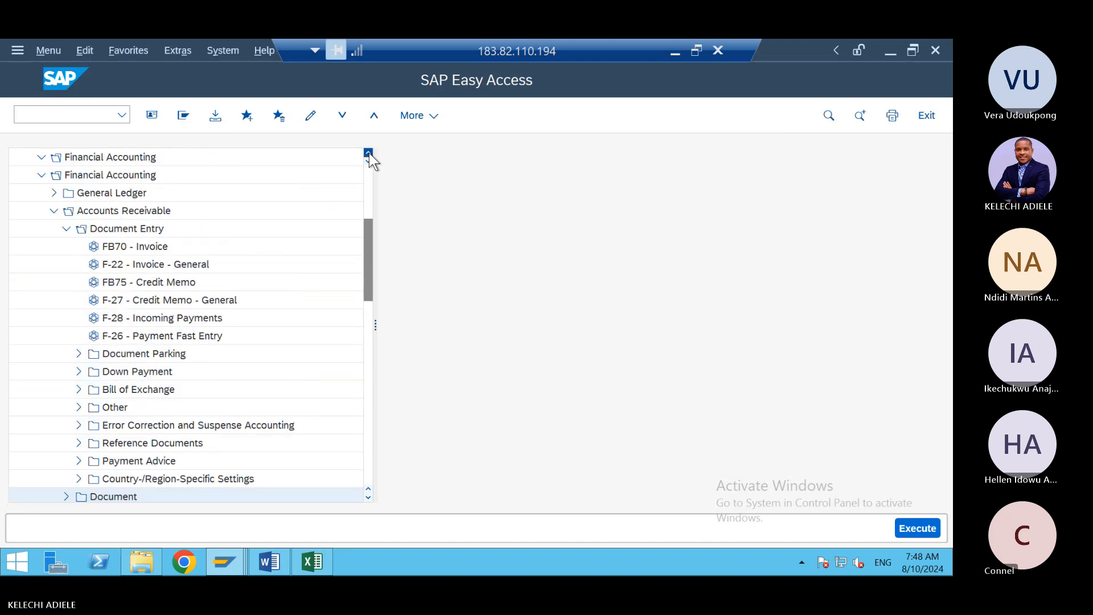
click(67, 318)
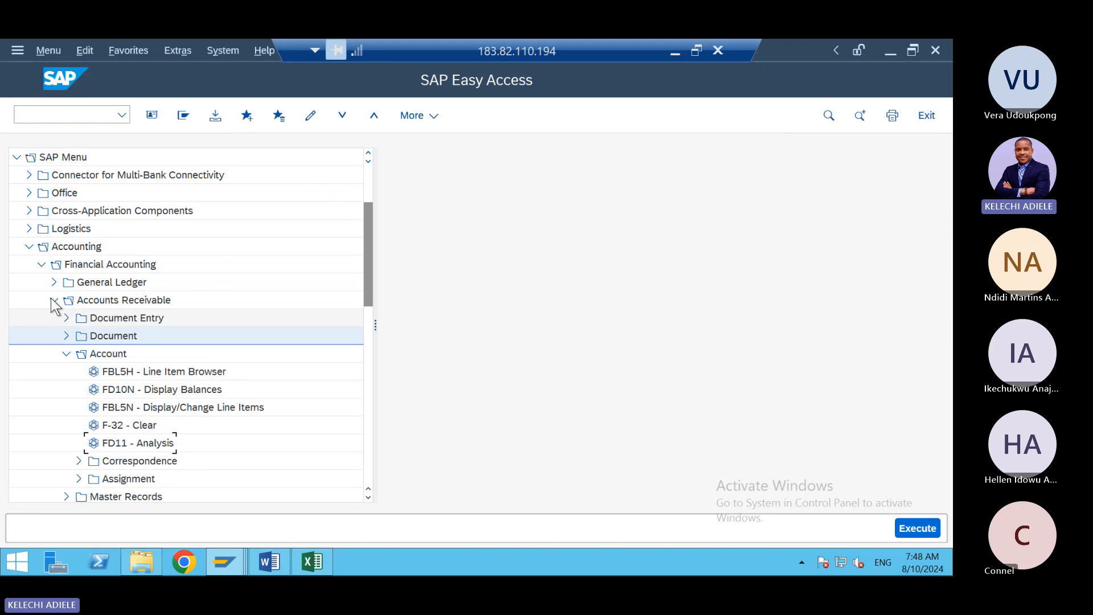
click(54, 301)
click(42, 265)
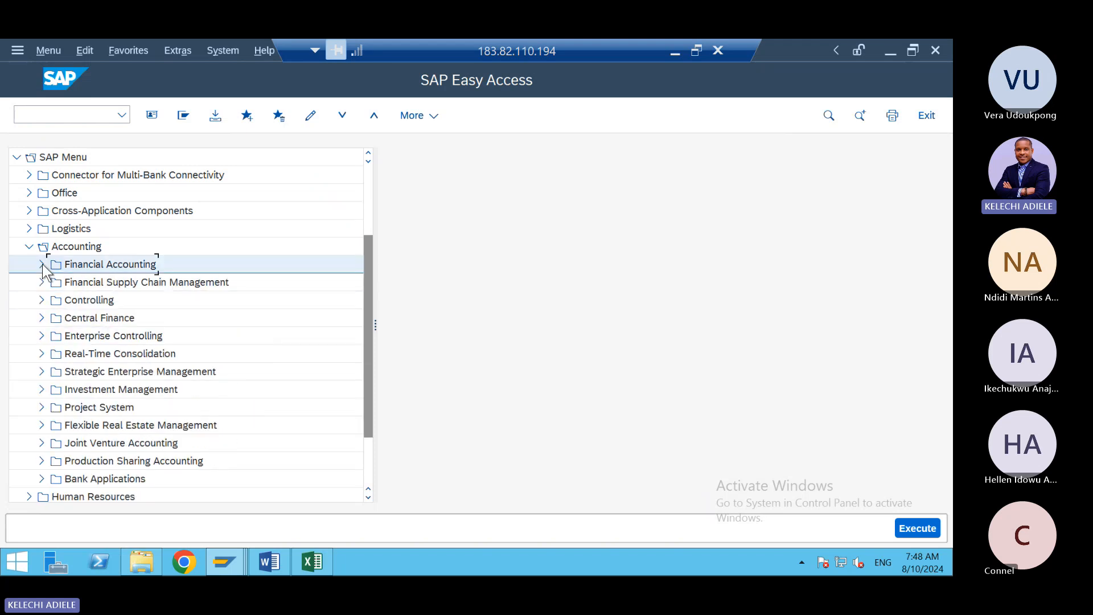
- Open FS00 - Edit Cost Element from Individual Processing in the Cost Element master data of Cost Center Accounting under Controlling
click(42, 301)
click(54, 337)
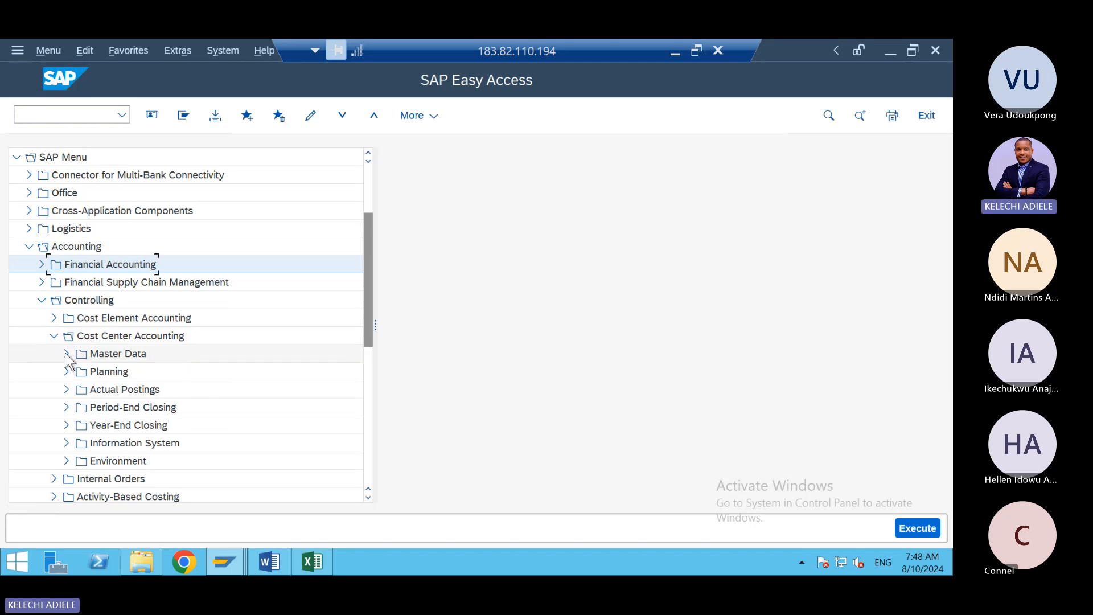
click(67, 354)
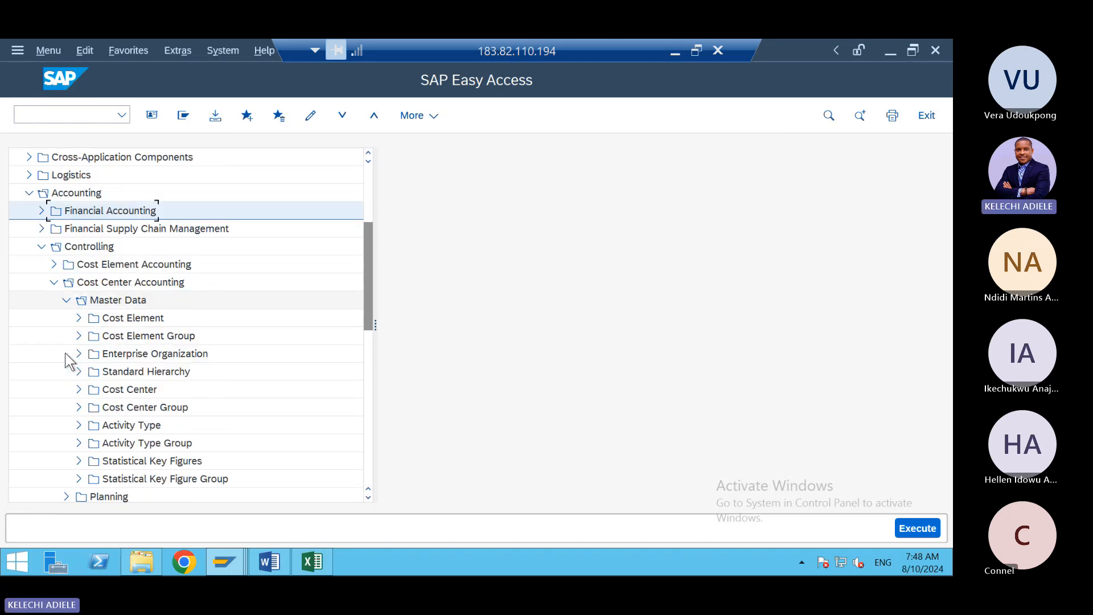
click(79, 318)
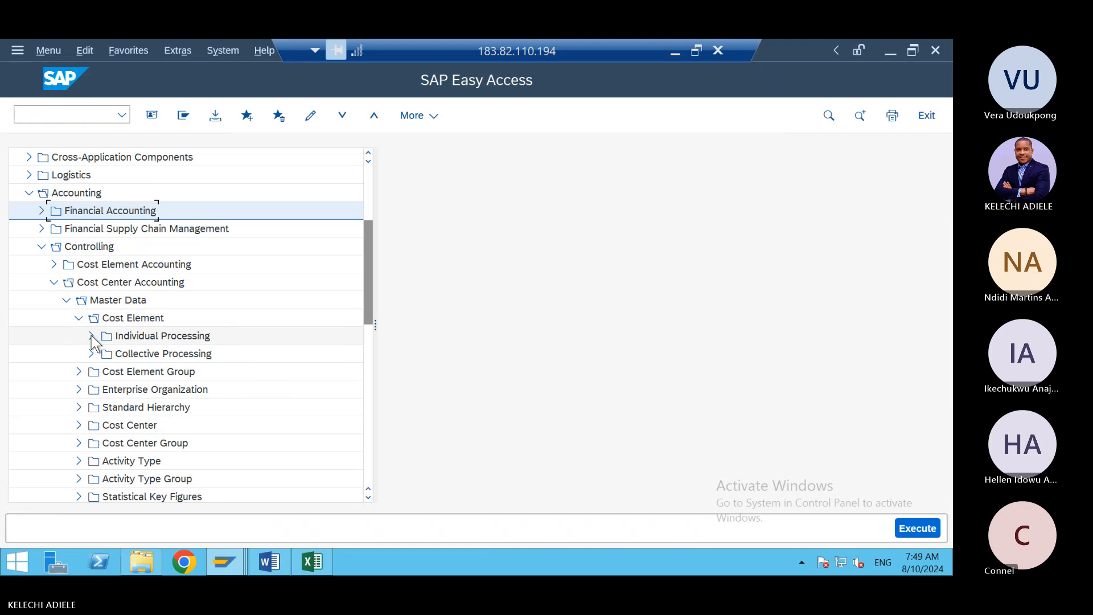
click(92, 336)
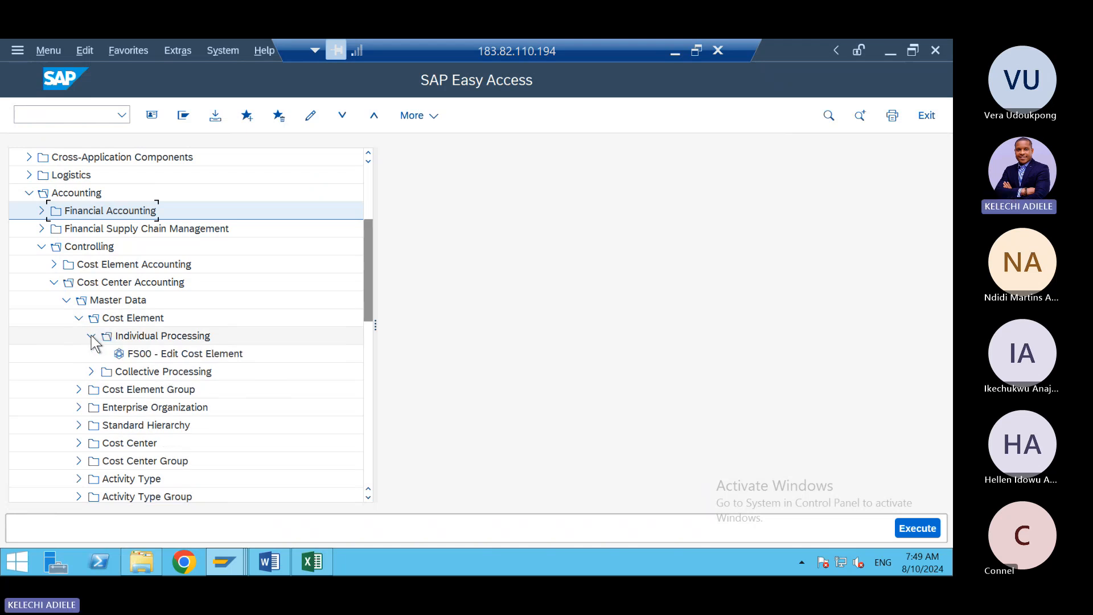
double_click(197, 356)
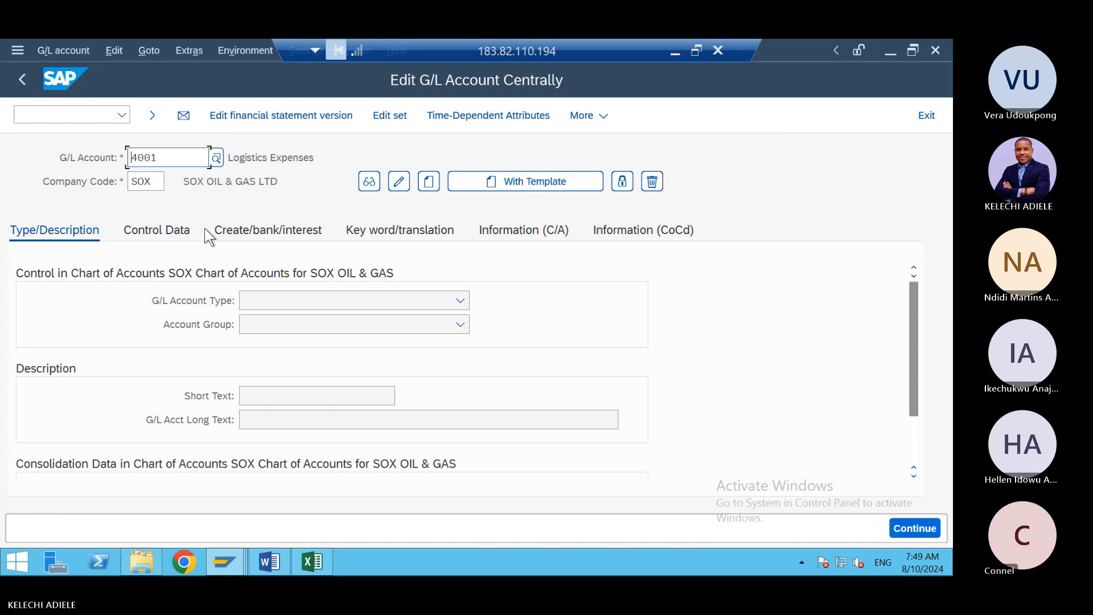
- Check the expense categories in the budget workbook, and start creating G/L account 4002 in company code SOX
click(324, 556)
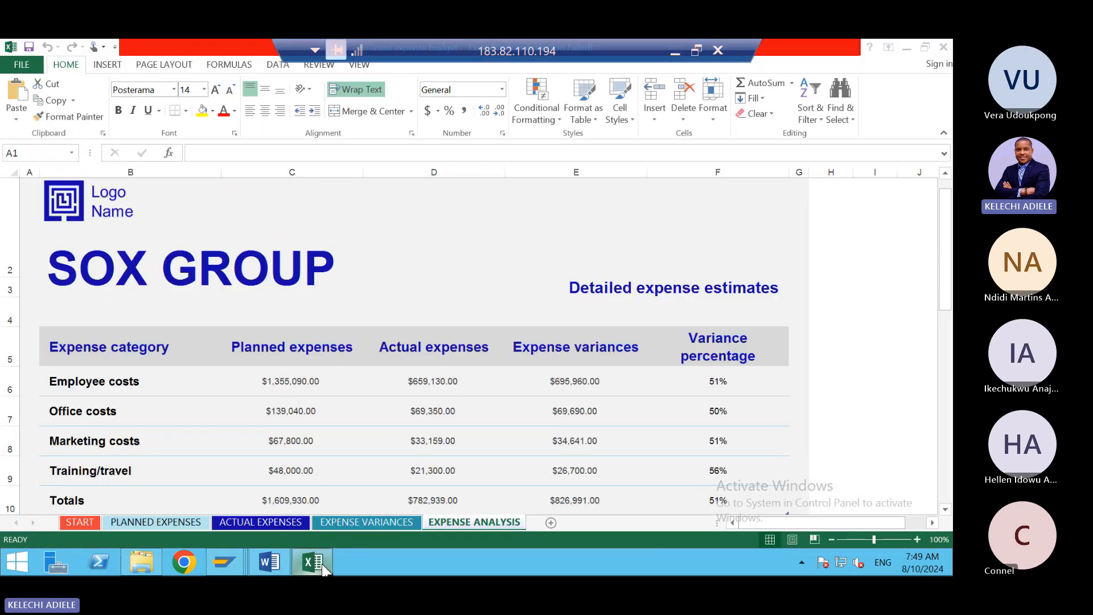
click(313, 561)
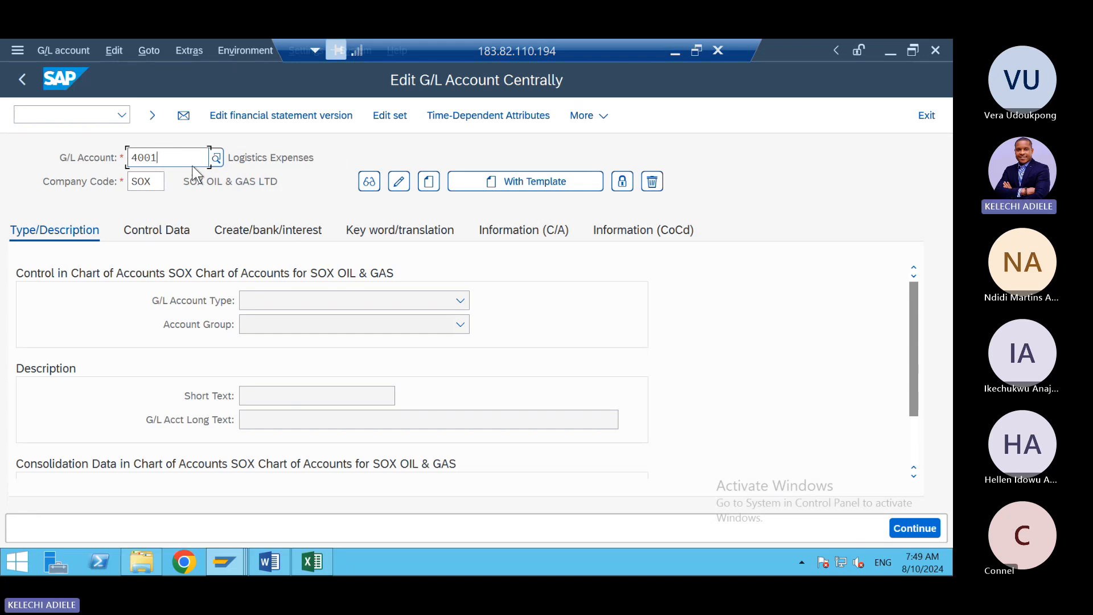
key(BackSpace)
text(2)
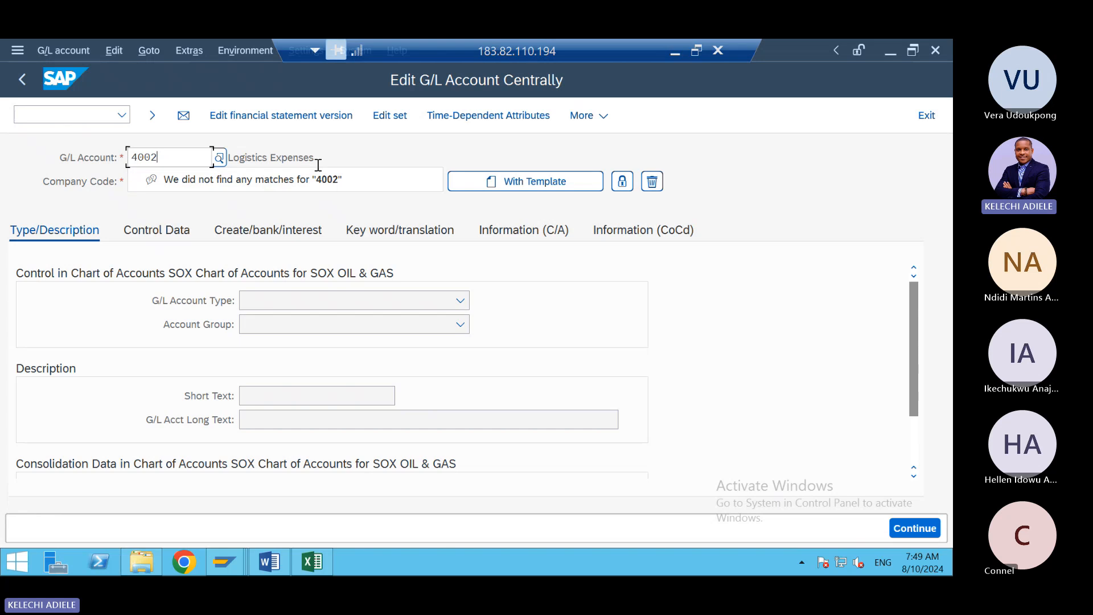
key(Return)
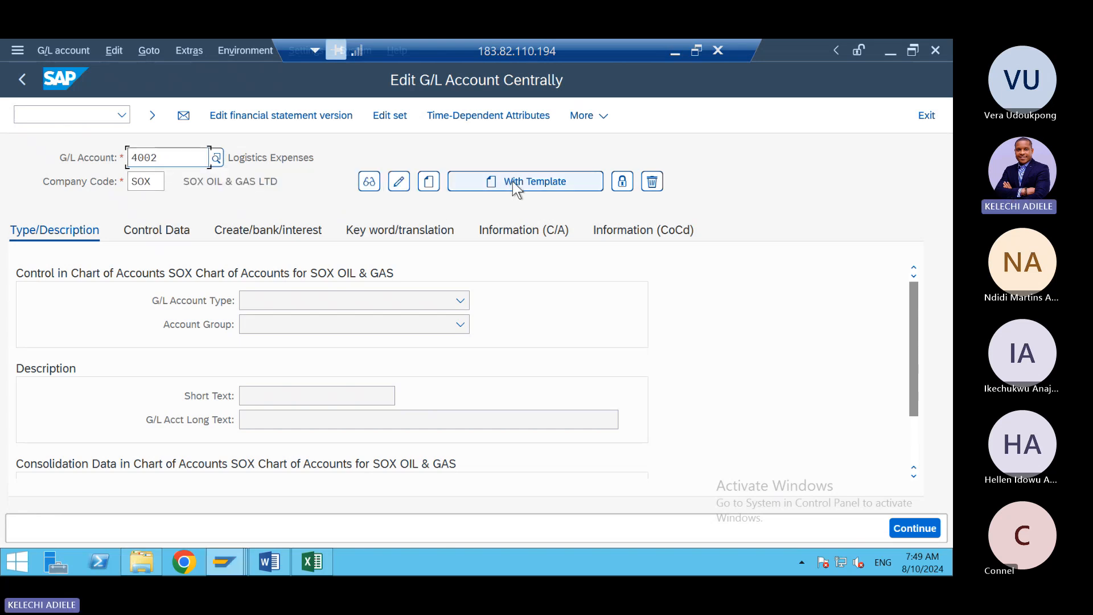
click(428, 182)
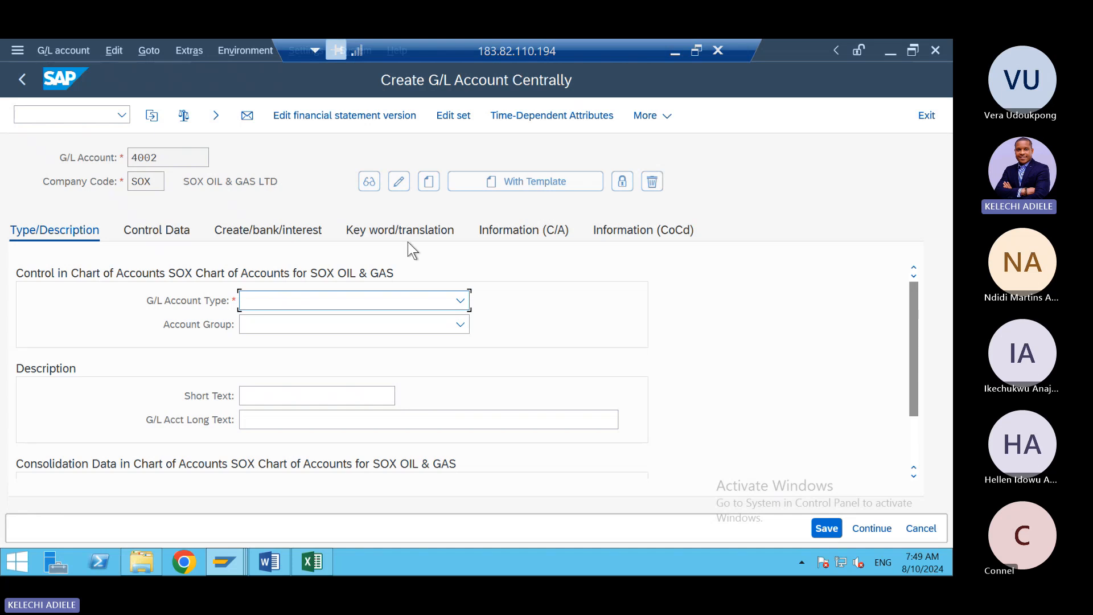
- Set the G/L account type of account 4002 to Primary Costs or Revenue and its account group to Expenses
click(464, 302)
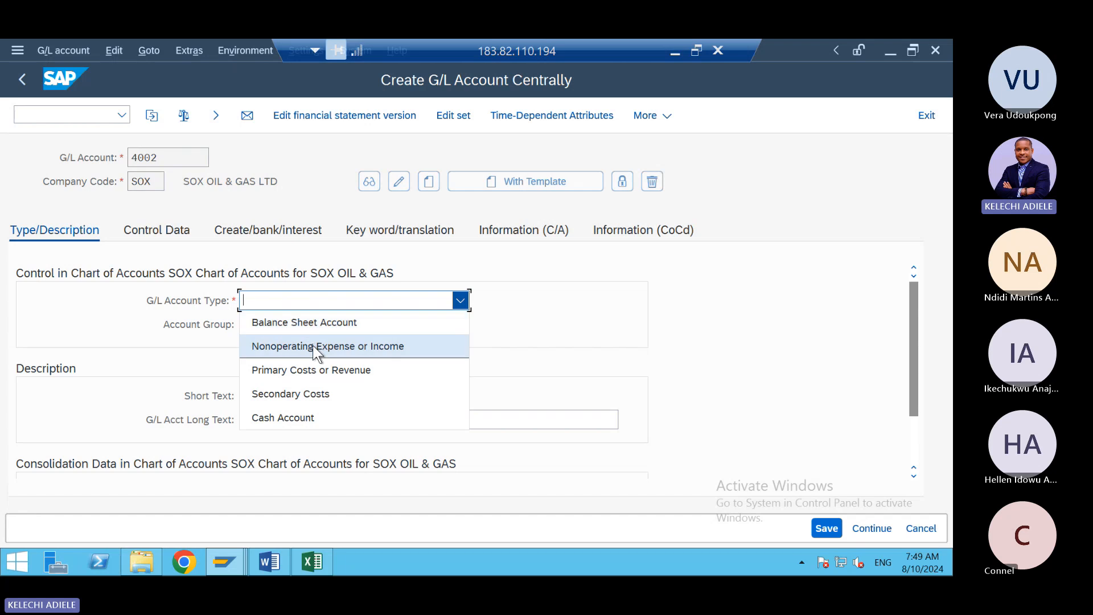
click(326, 373)
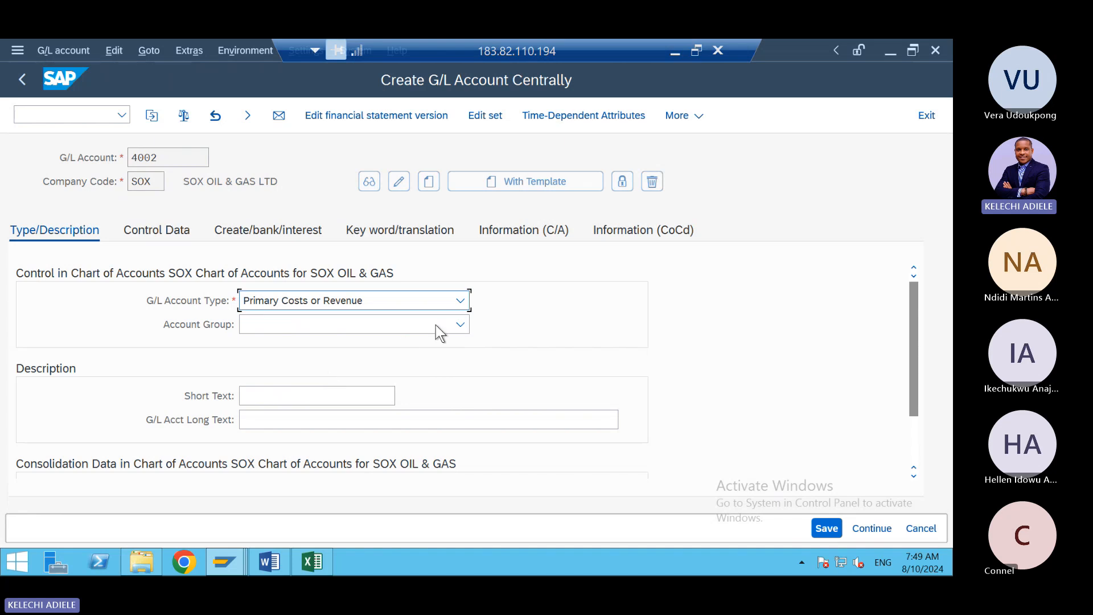
click(459, 325)
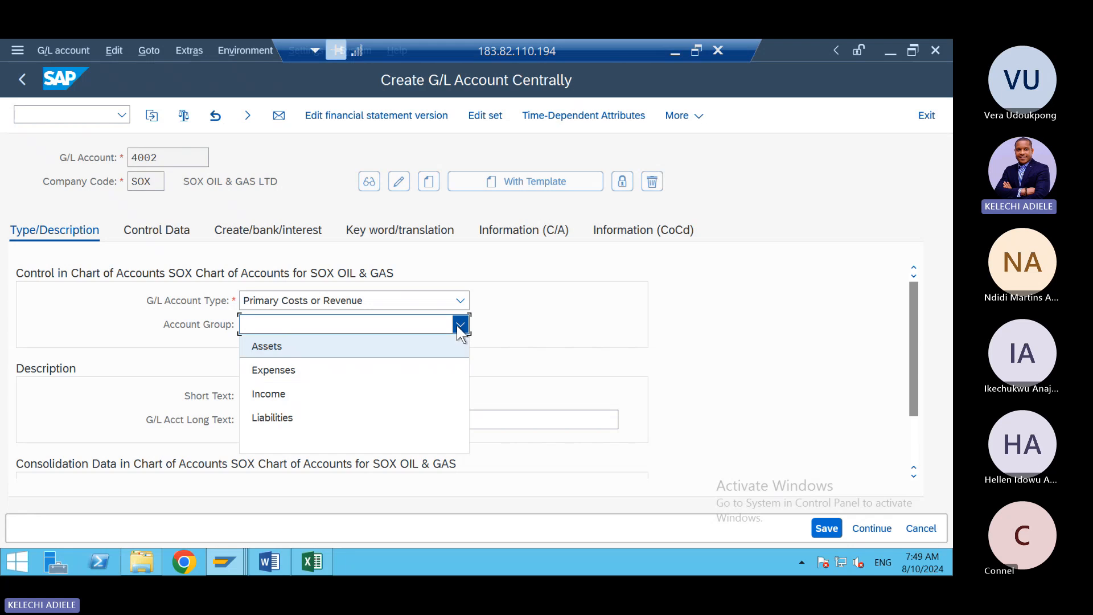
click(351, 375)
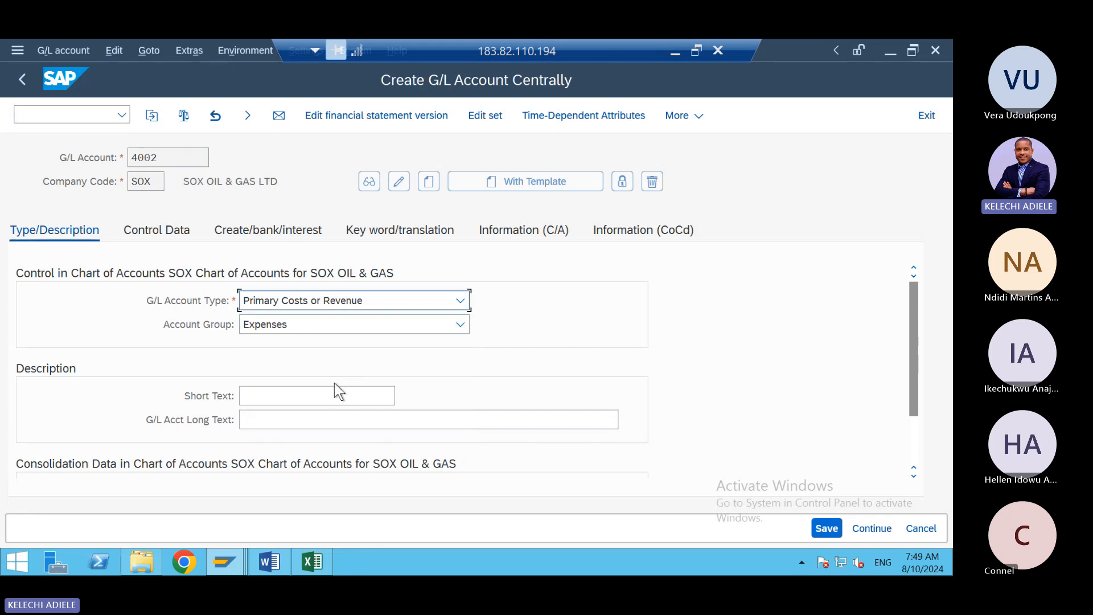
- Enter Employee Cost as both the short text and the G/L account long text of account 4002
click(320, 394)
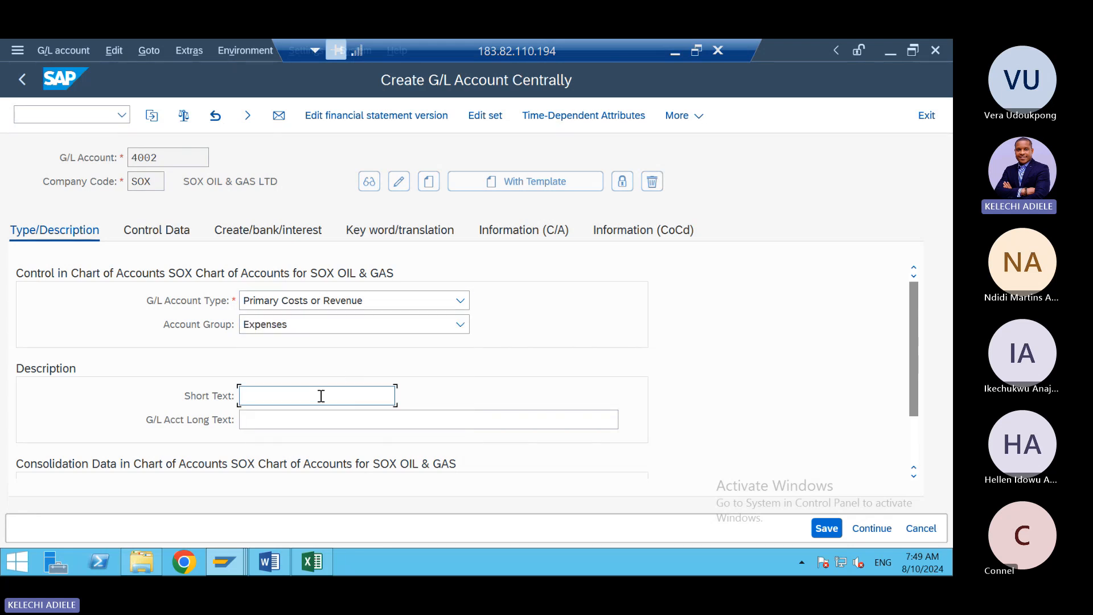
text(Employee Cost)
drag(322, 399, 205, 381)
key(ctrl+c)
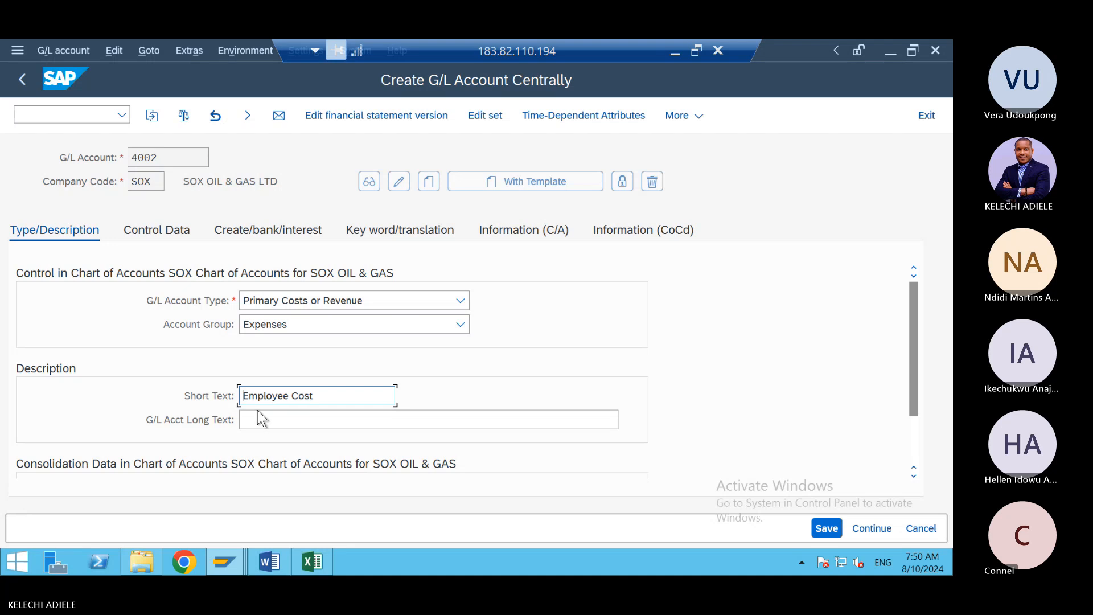
click(265, 417)
key(ctrl+v)
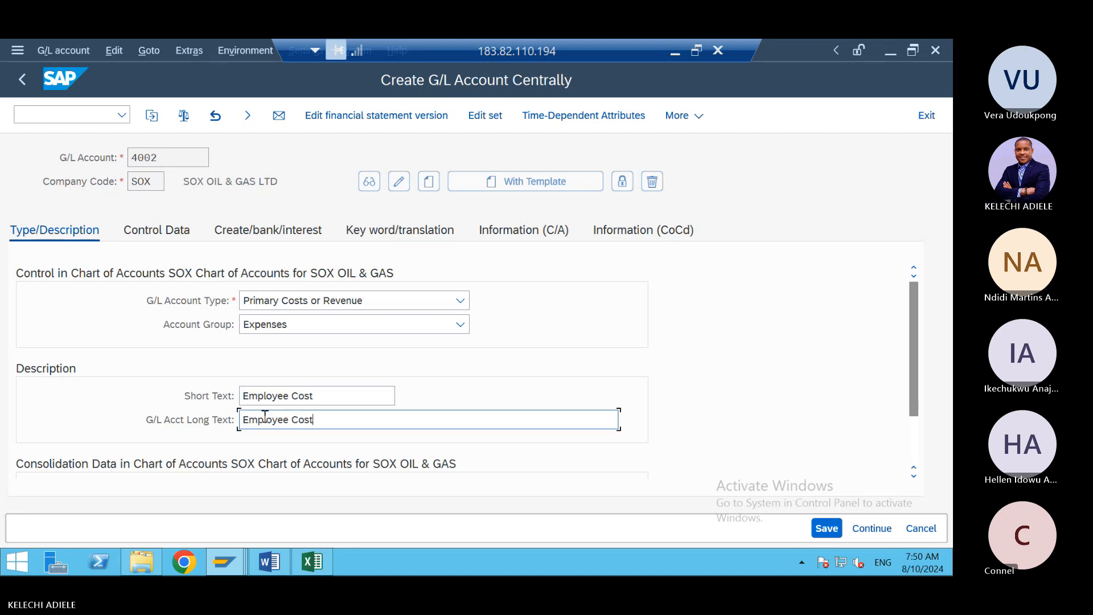
- Set the sort key in the control data of account 4002 to 002
click(173, 232)
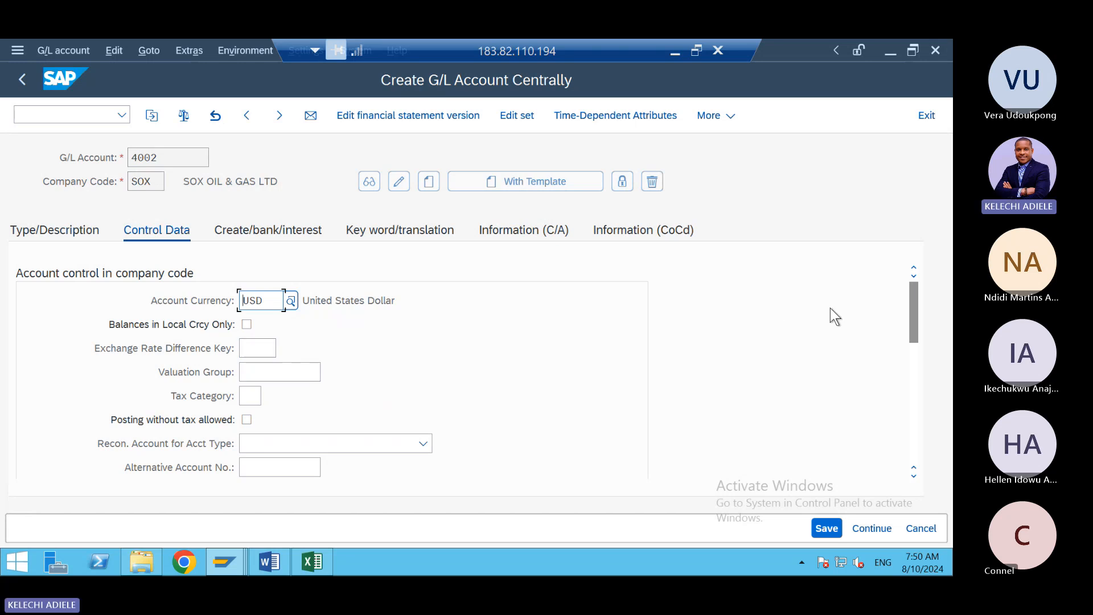
drag(918, 323, 918, 388)
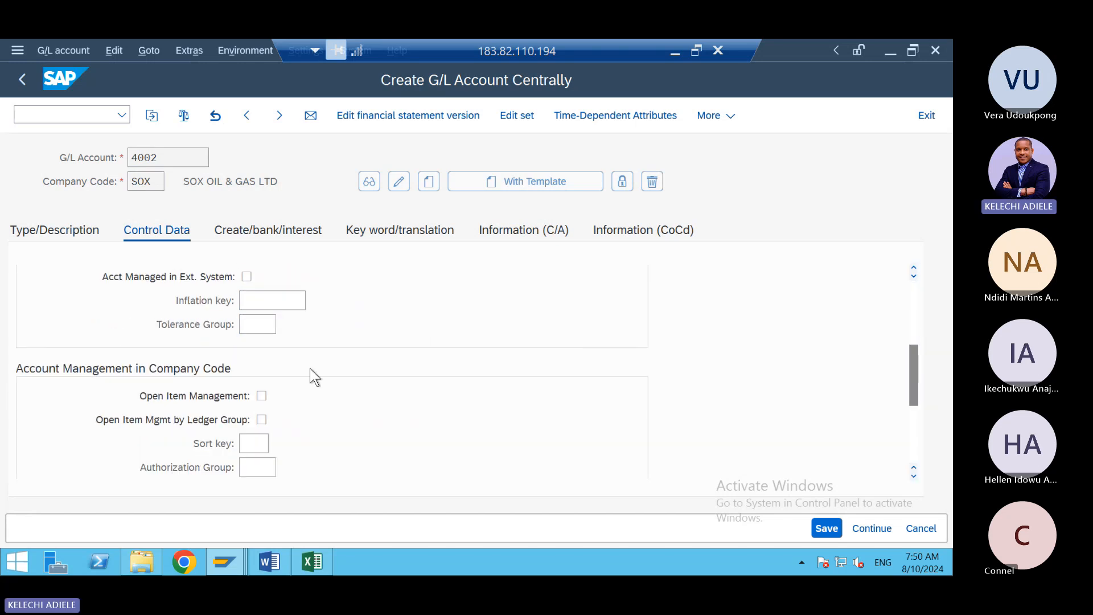
click(254, 444)
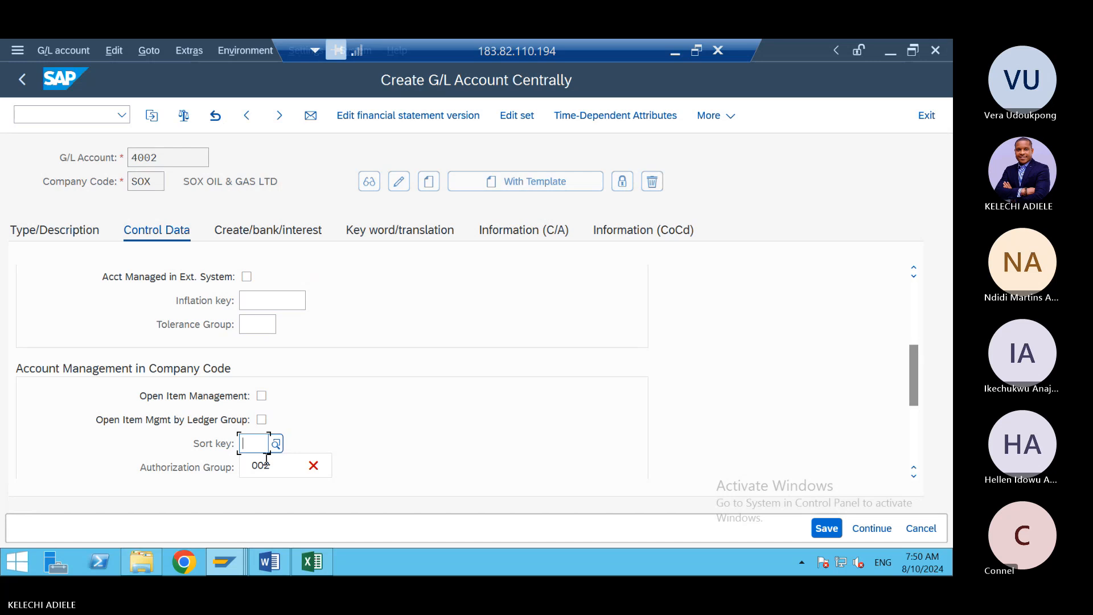
click(267, 462)
- Assign field status group G004, Cost accounts, to account 4002 for document creation in the company code
click(266, 237)
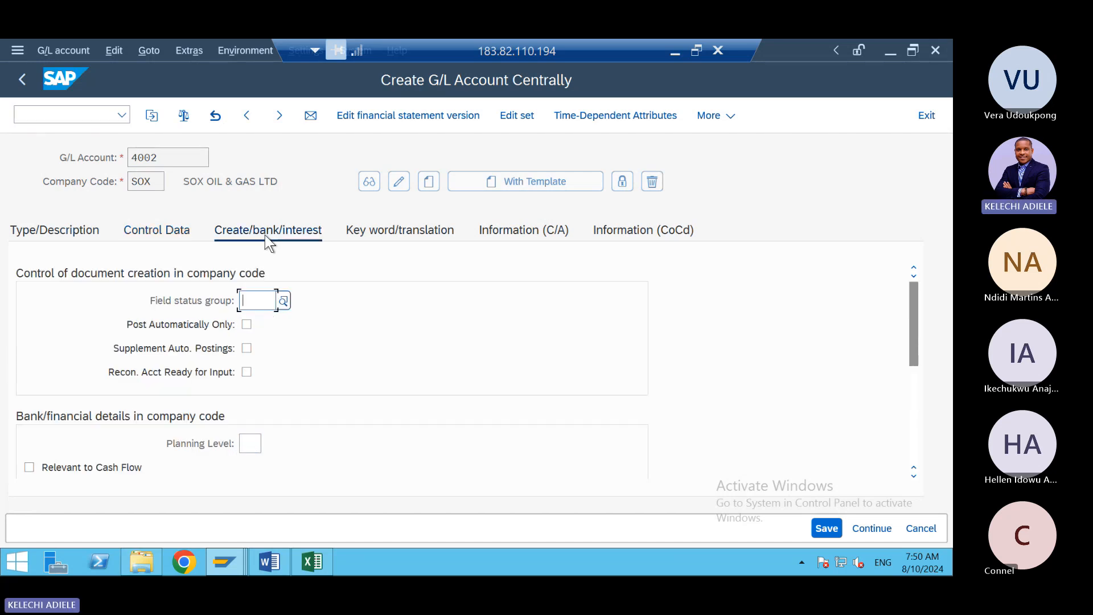
click(283, 300)
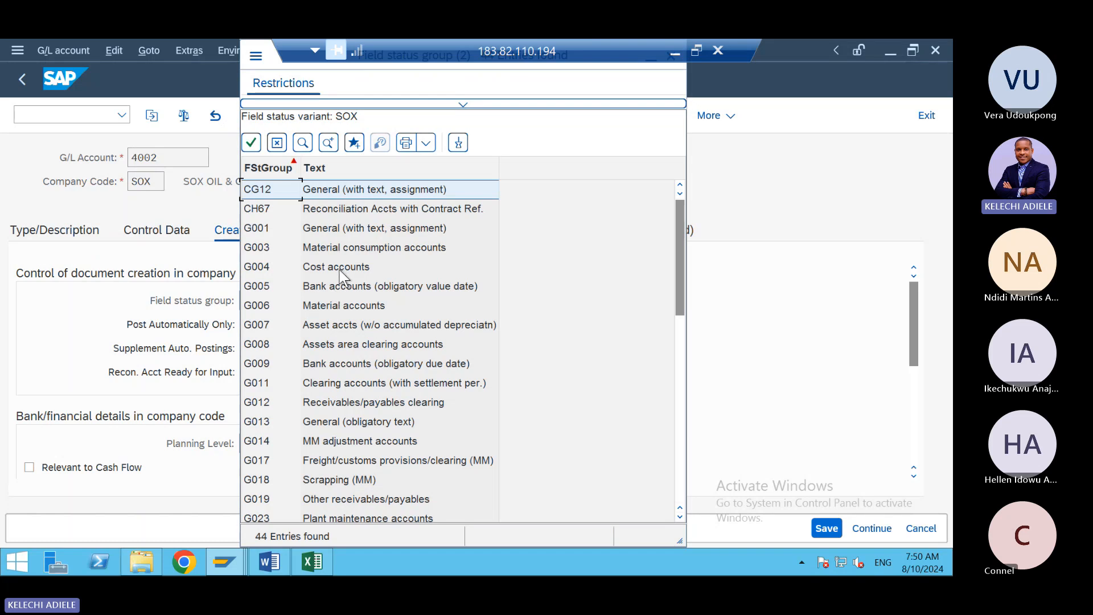
click(340, 268)
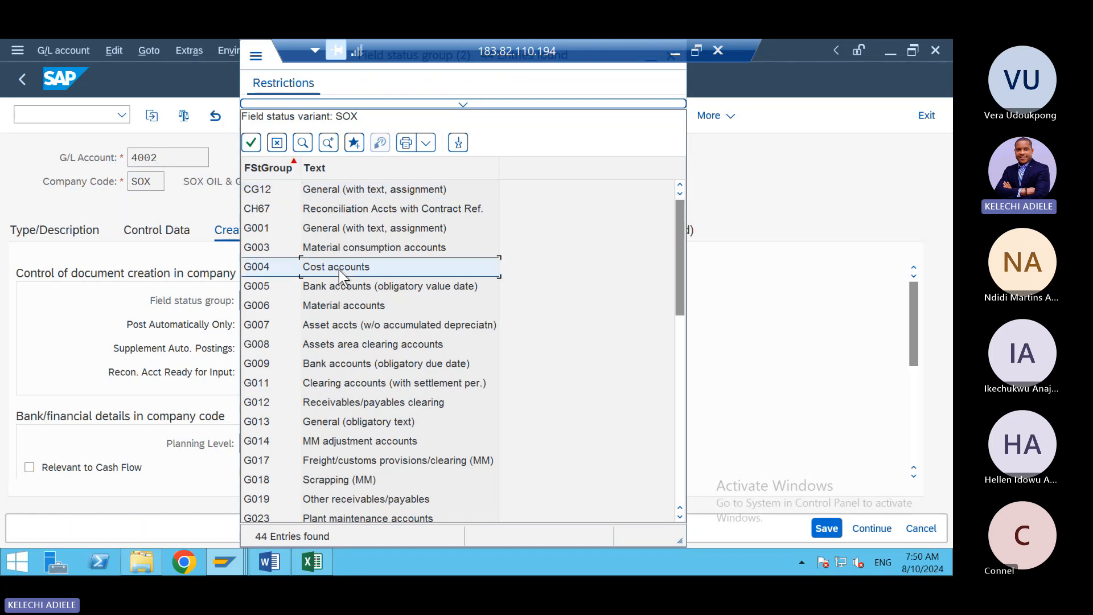
double_click(339, 267)
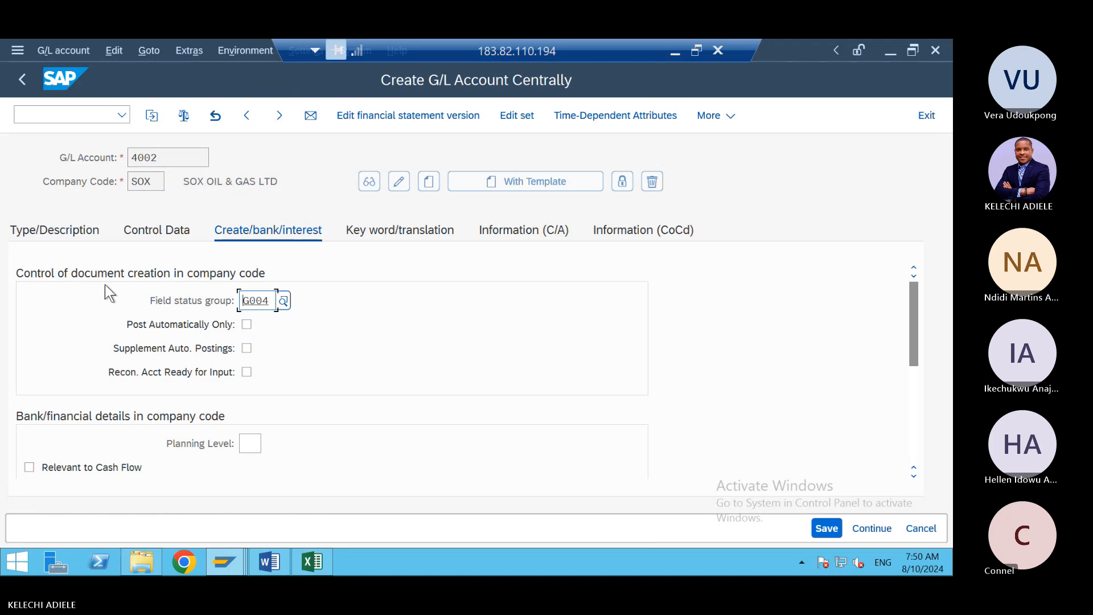
- Set the cost element category of account 4002 in controlling area SOX to 01, Primary costs/cost-reducing revenues
click(134, 234)
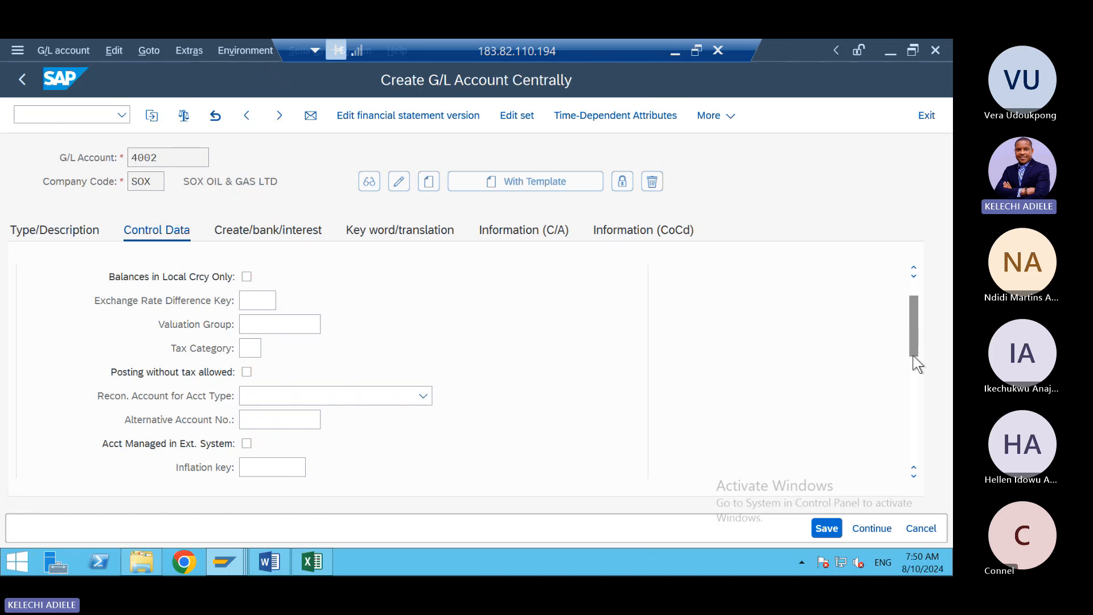
click(914, 383)
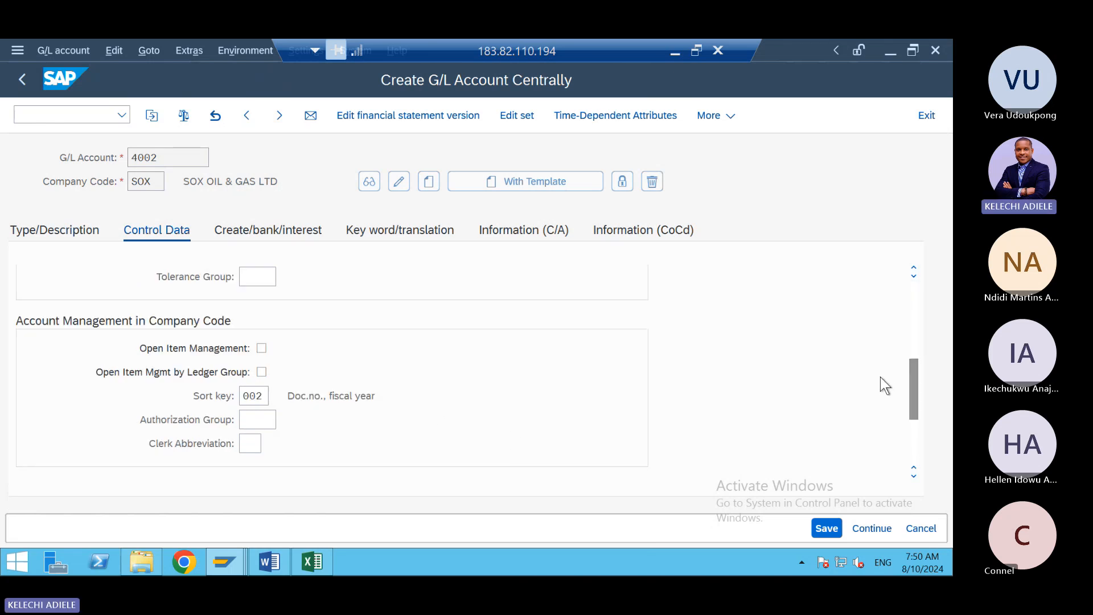
drag(914, 391, 907, 454)
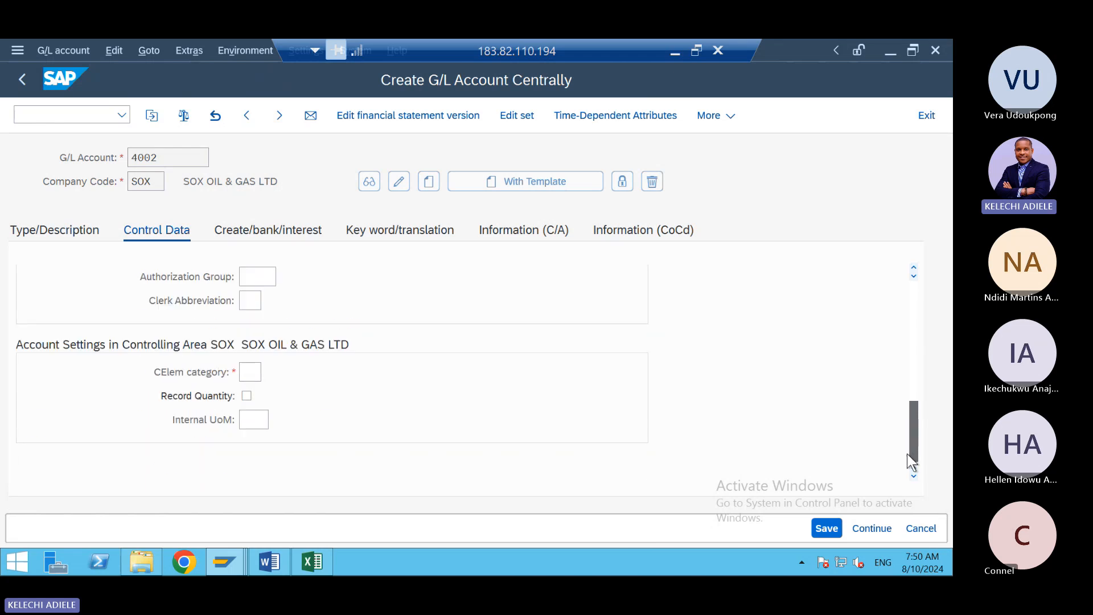
click(248, 373)
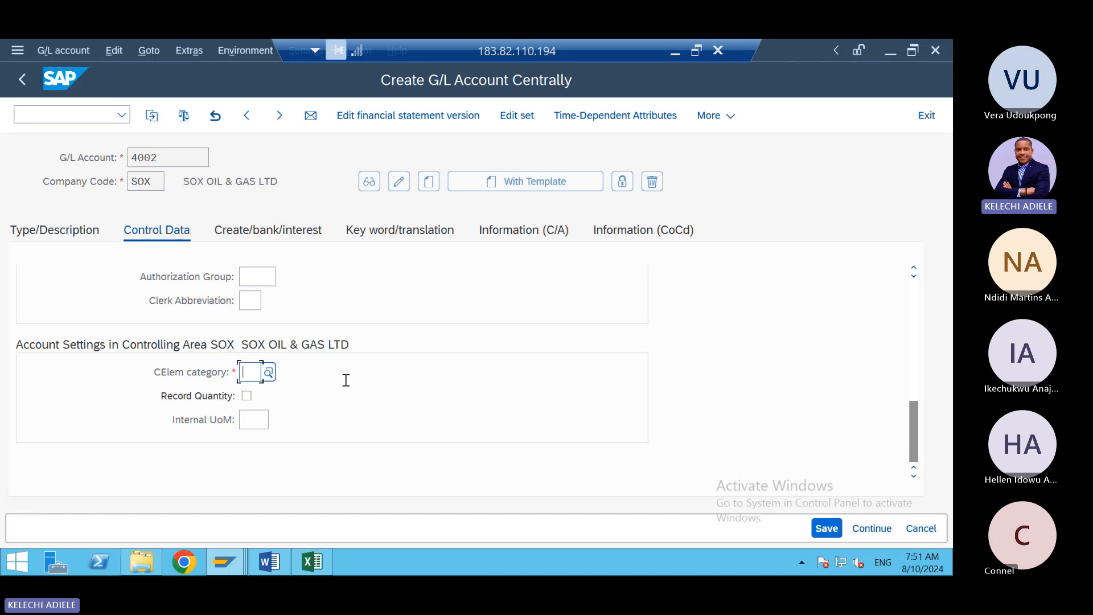
click(268, 373)
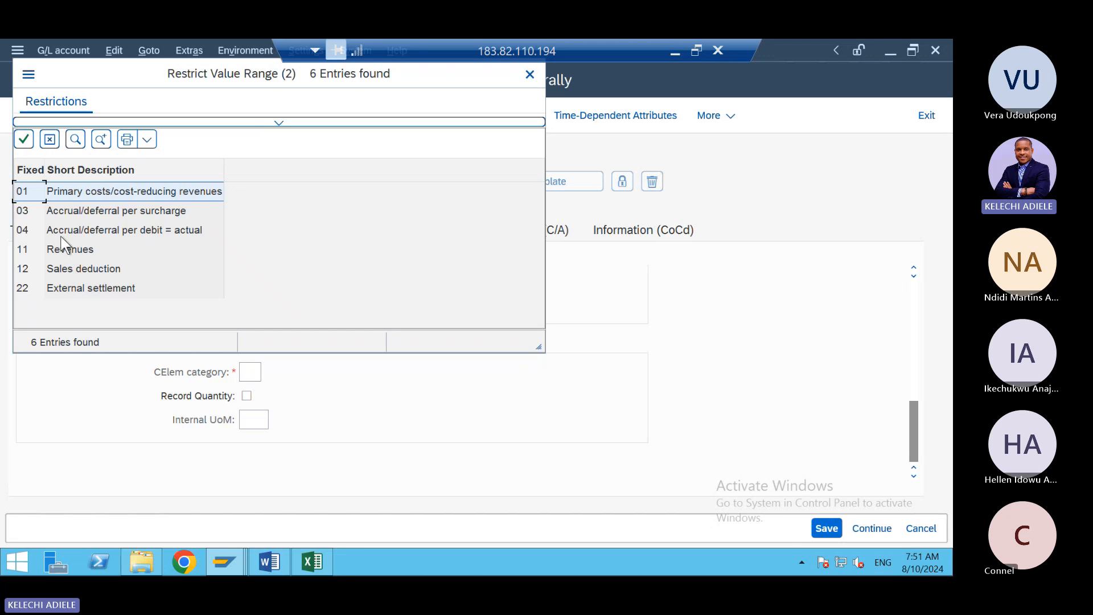
double_click(72, 190)
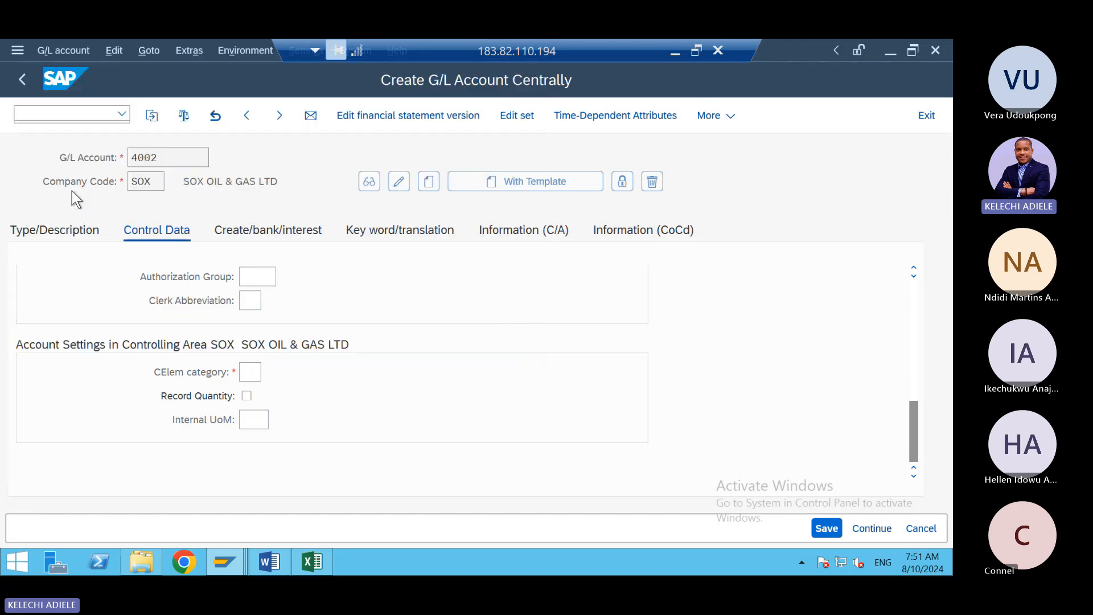
- Save G/L account 4002 after checking its field status group, and review its account type and description
click(267, 235)
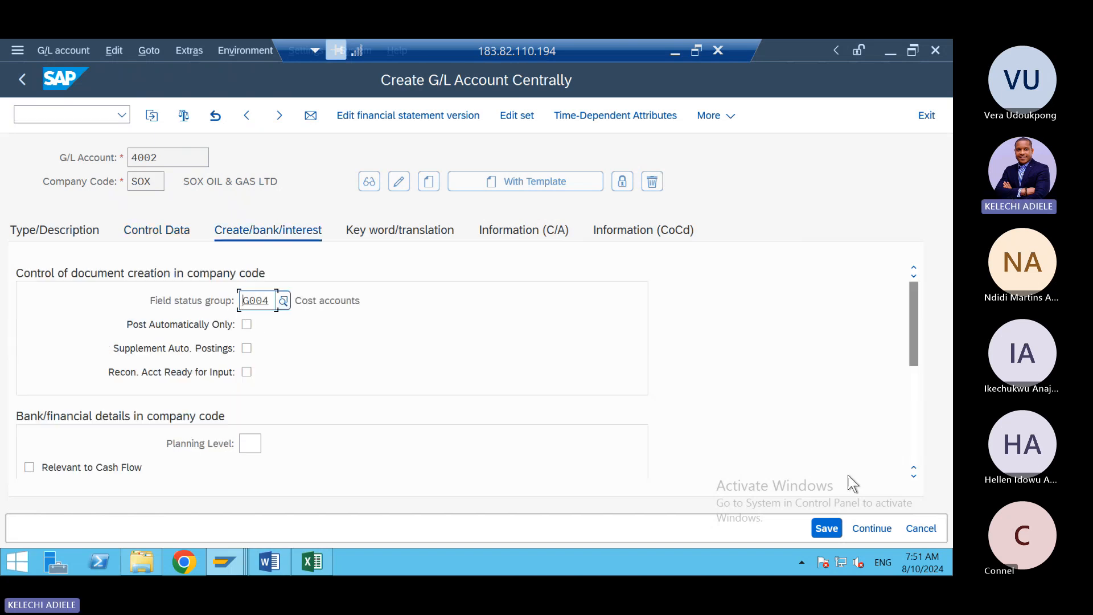
click(826, 534)
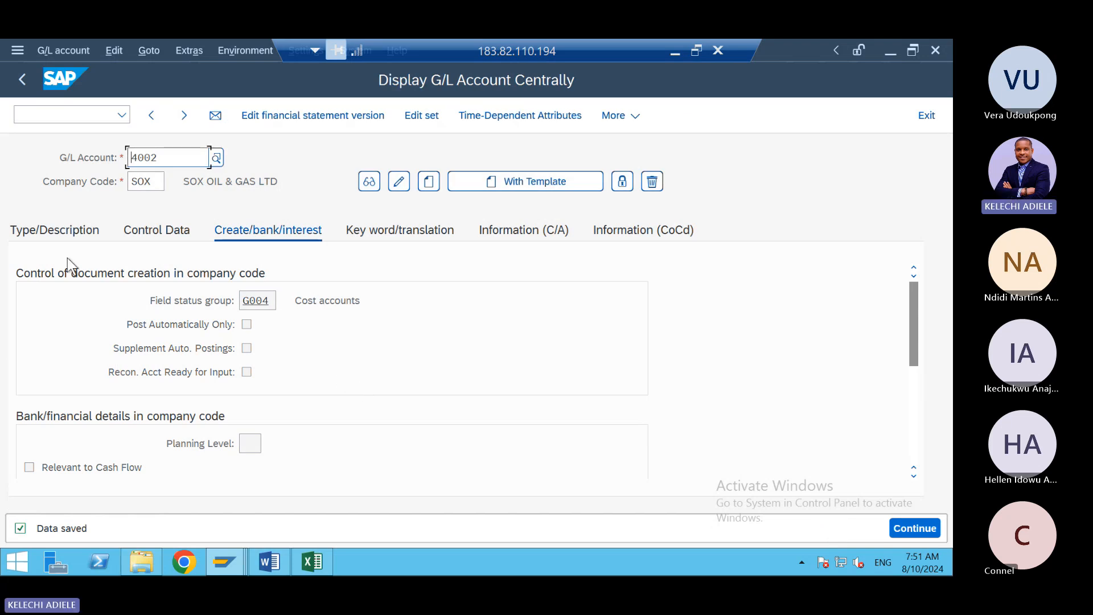
click(54, 230)
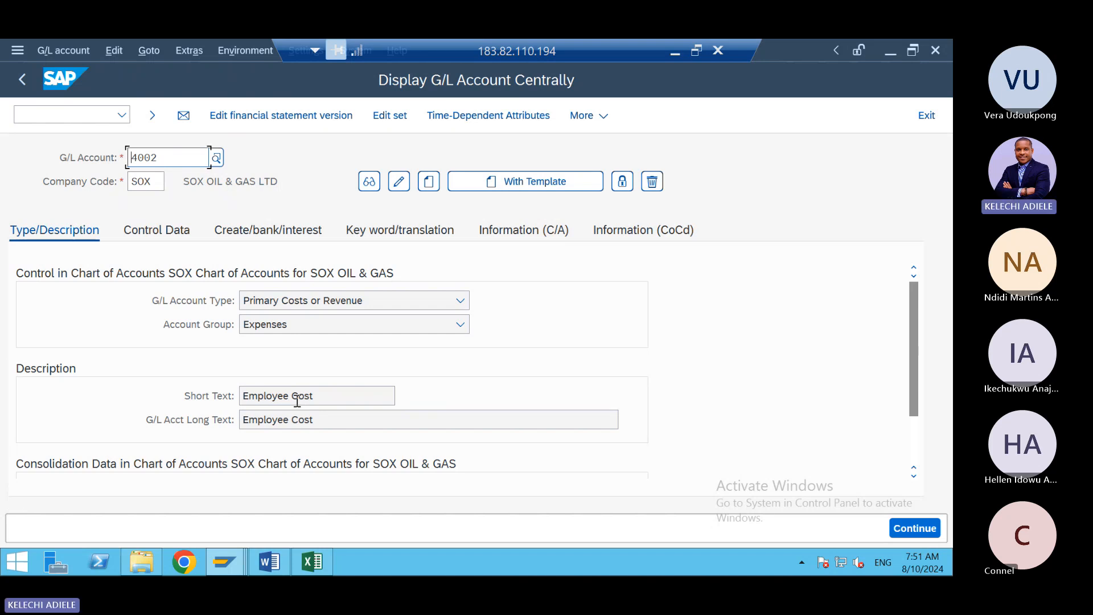
click(24, 88)
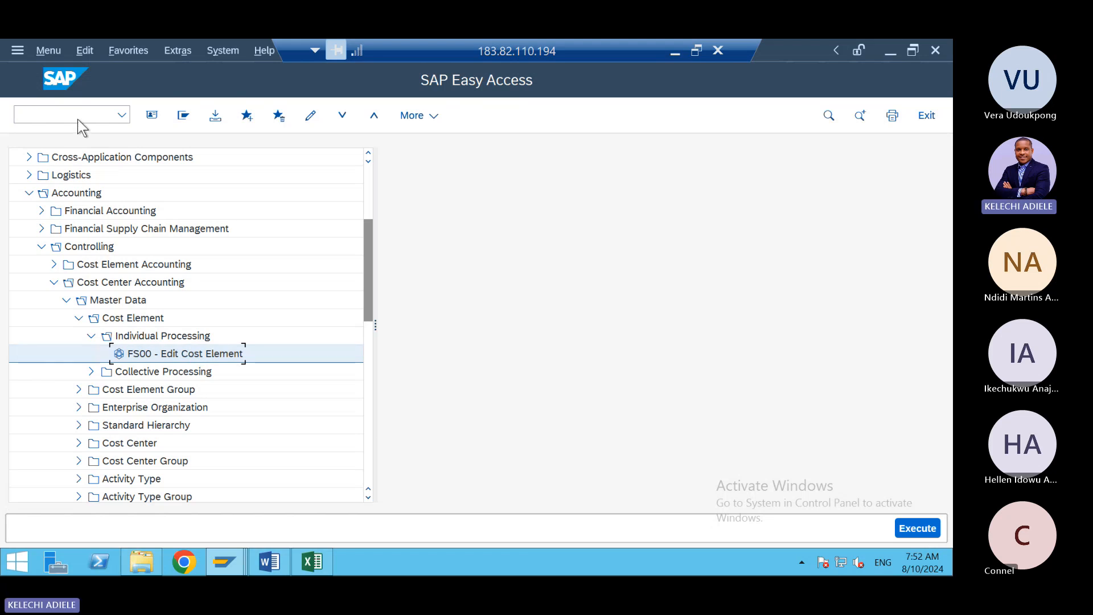
- Open the SAP Reference IMG through transaction spro
click(76, 114)
text(spro)
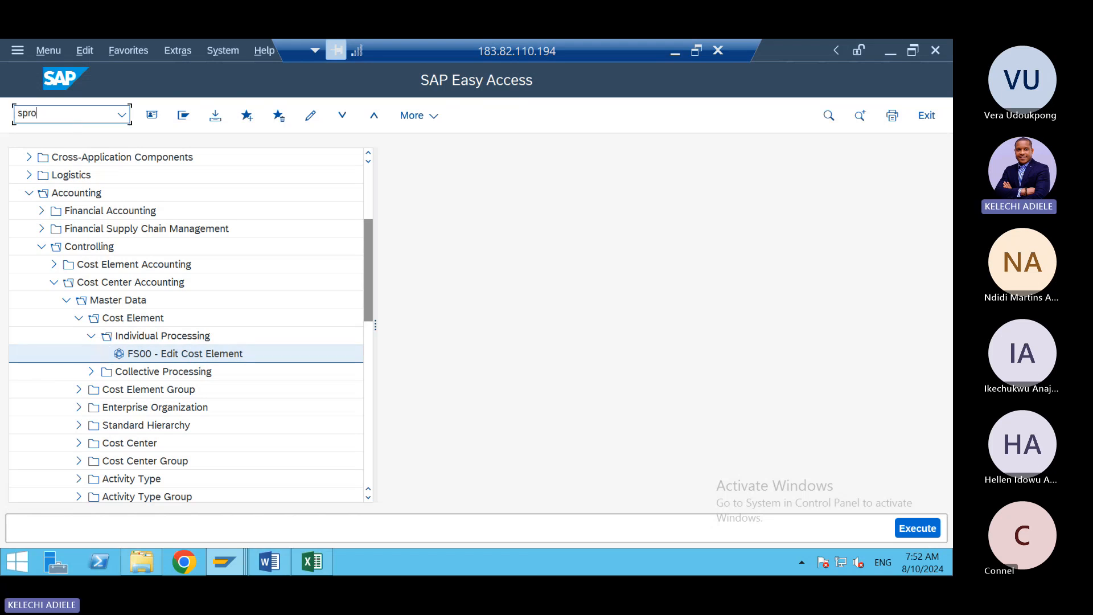
key(Return)
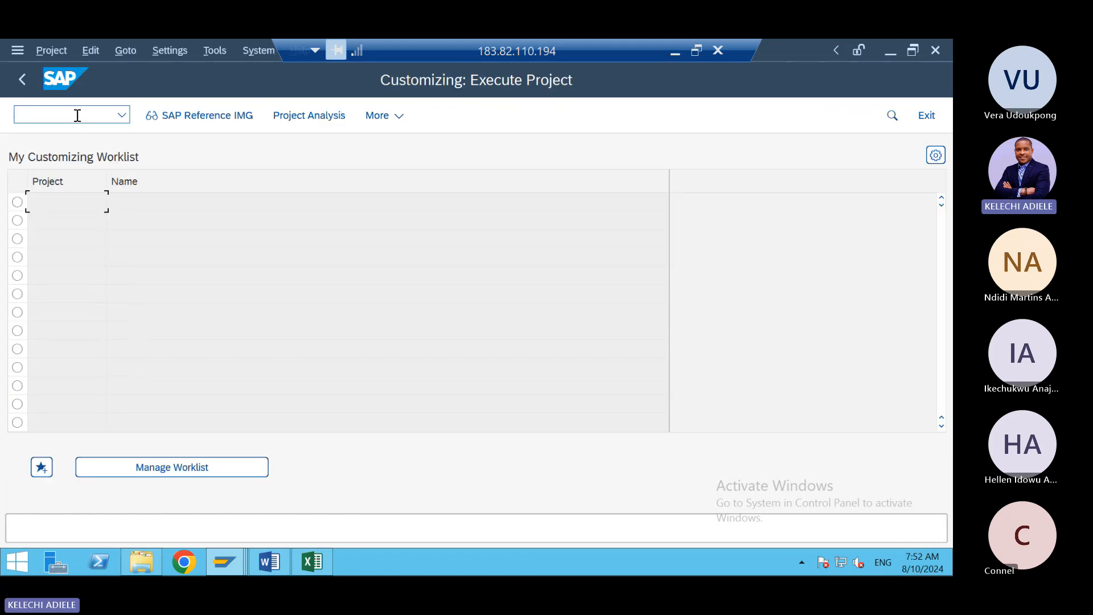
click(189, 123)
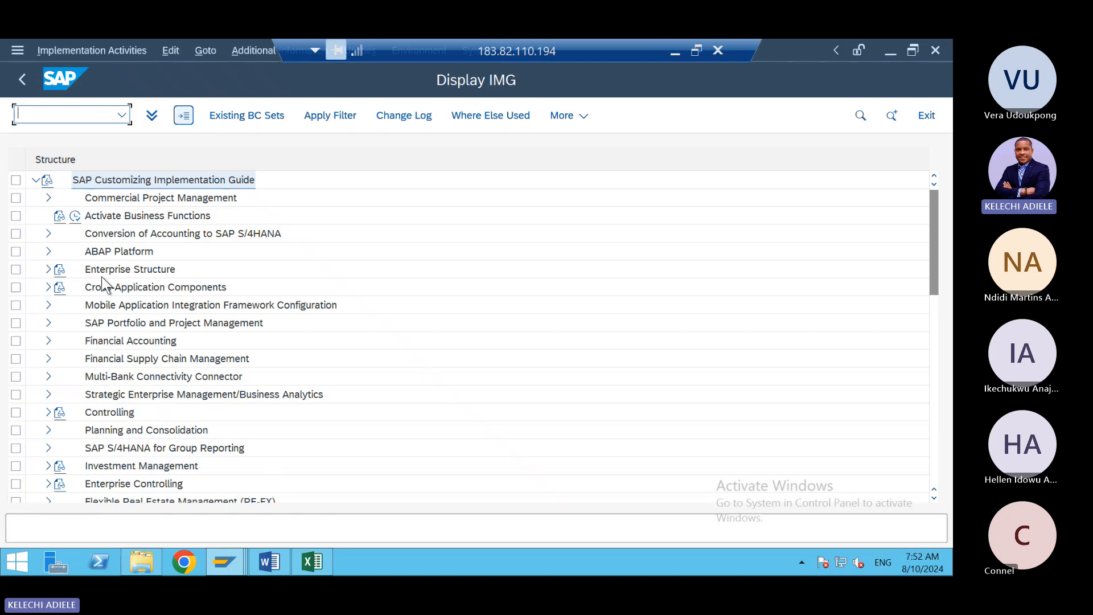
- Expand Integration of Controlling with Financial Accounting under Ledgers in the Financial Accounting Global Settings of the IMG
click(47, 339)
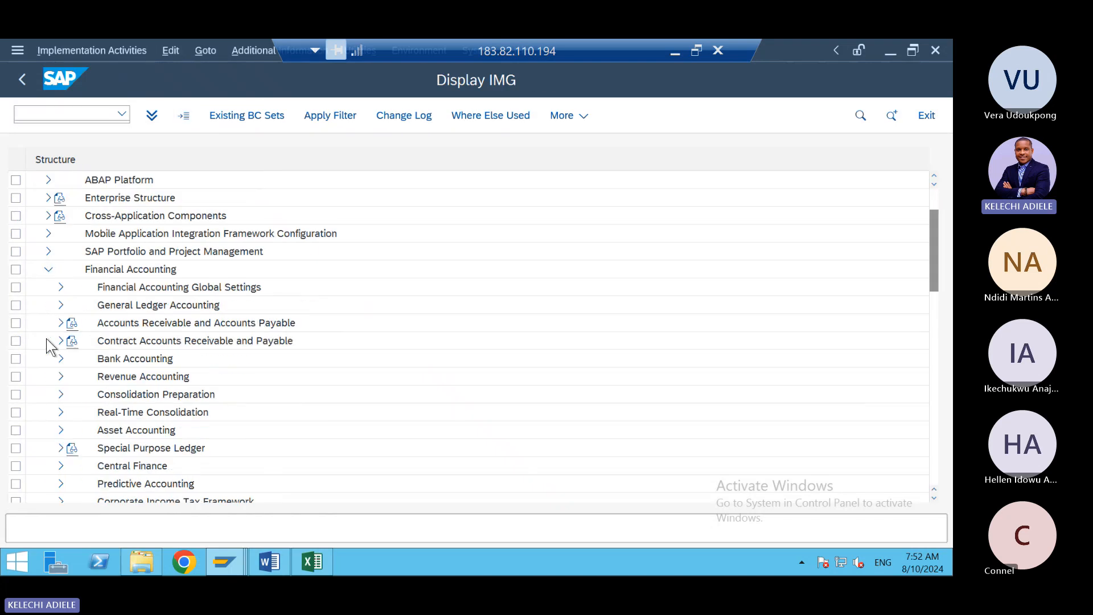
click(62, 288)
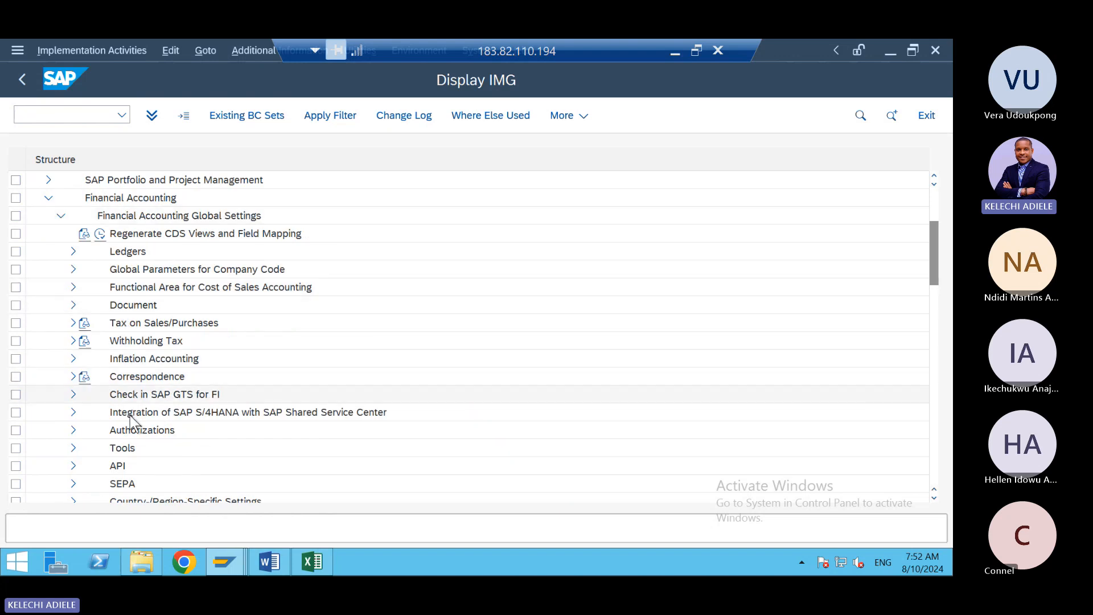
click(73, 252)
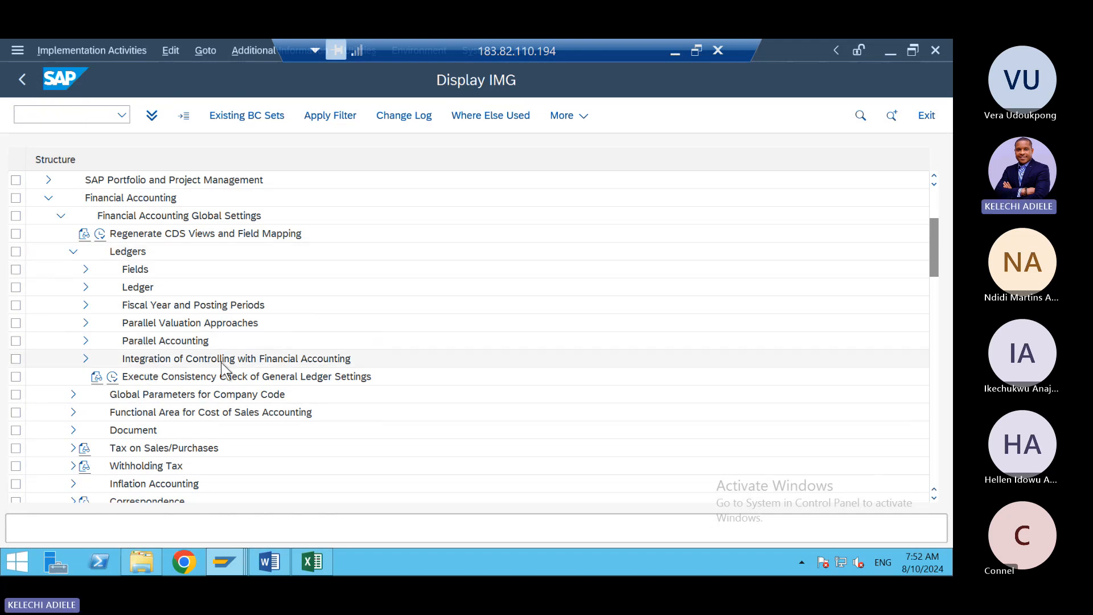
click(86, 360)
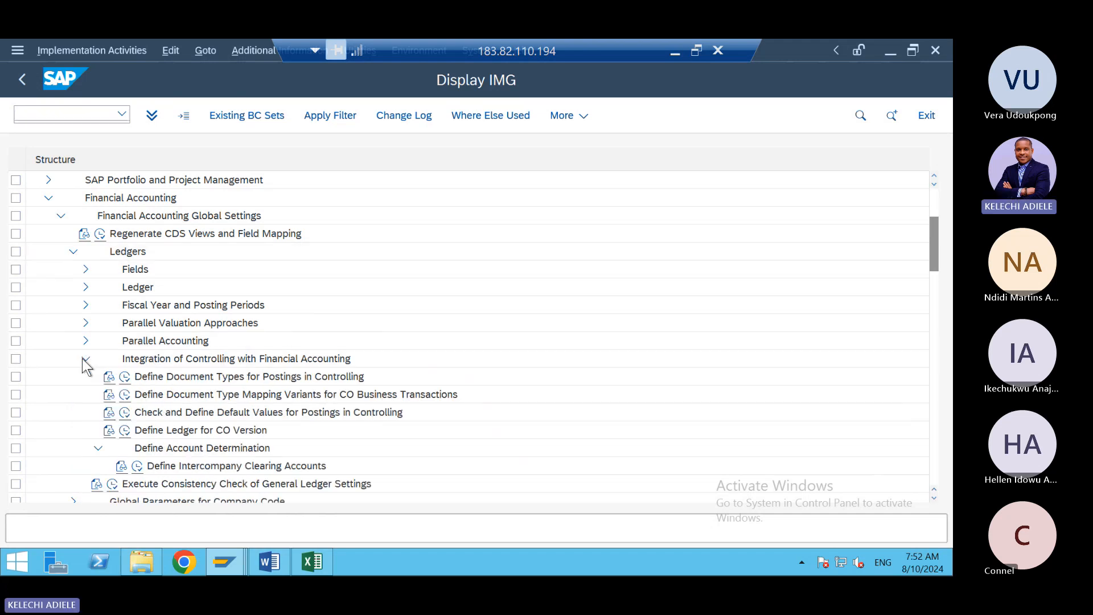
- Look through the document types for postings in Controlling and the document type mapping variants for CO business transactions
click(125, 378)
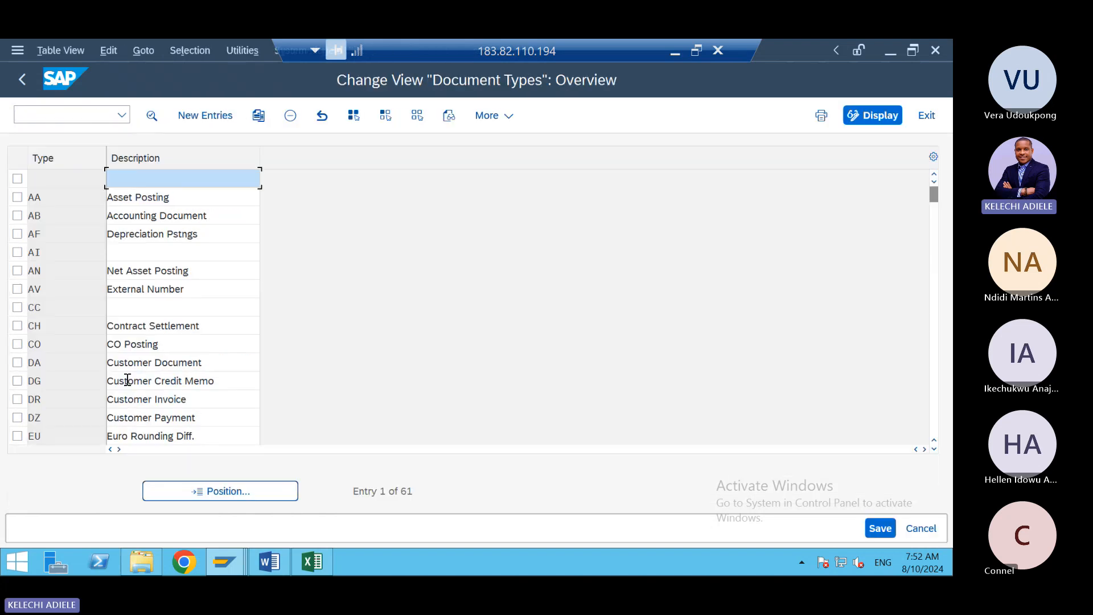
click(26, 87)
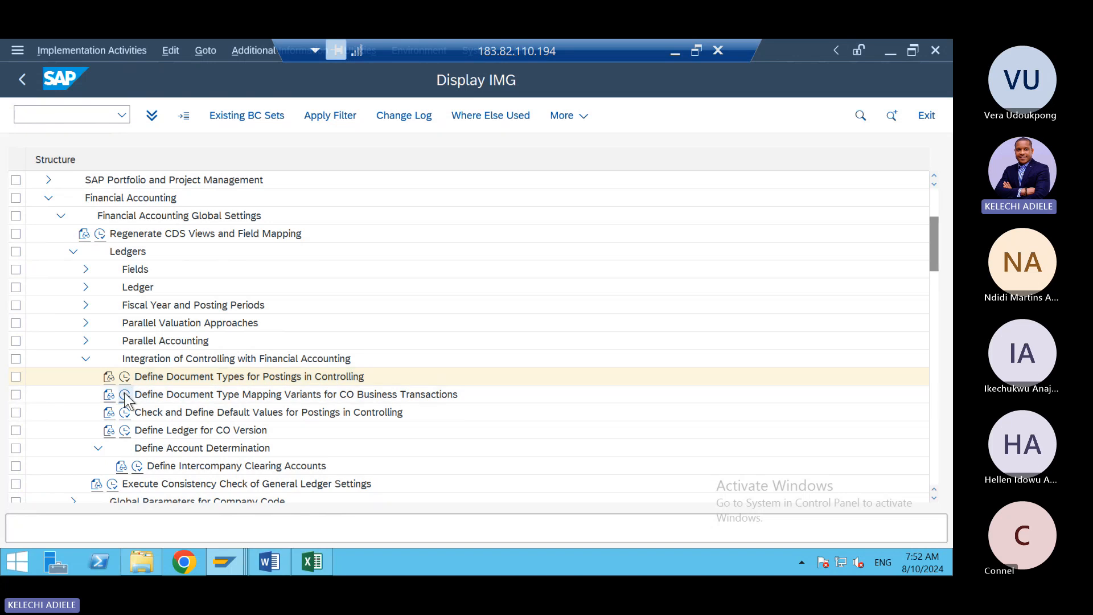
click(125, 394)
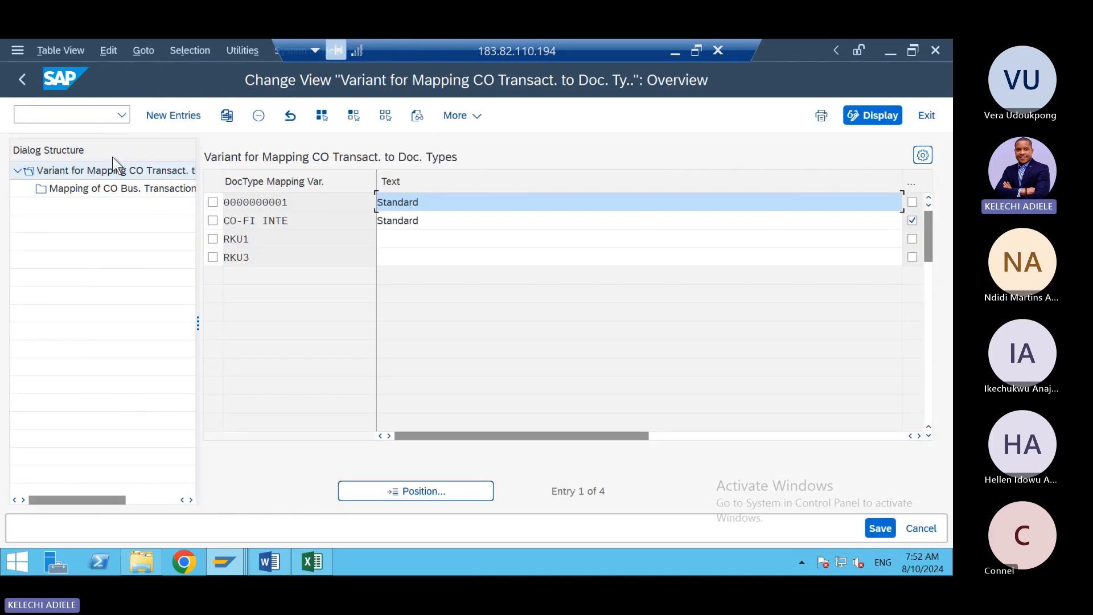
click(22, 78)
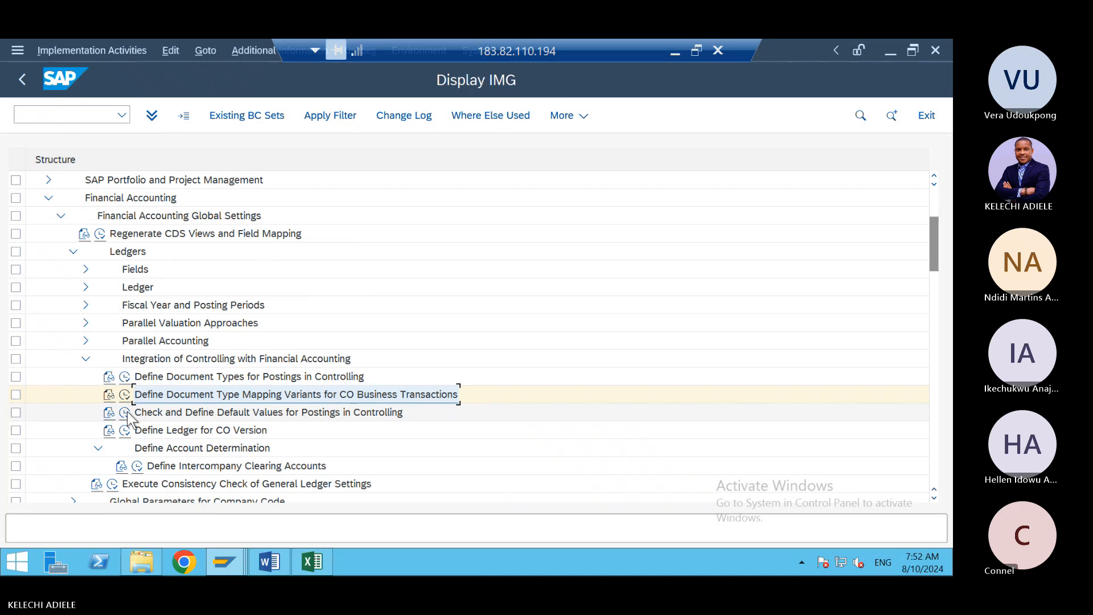
- Check the default values for postings in Controlling for company code SOX
click(126, 413)
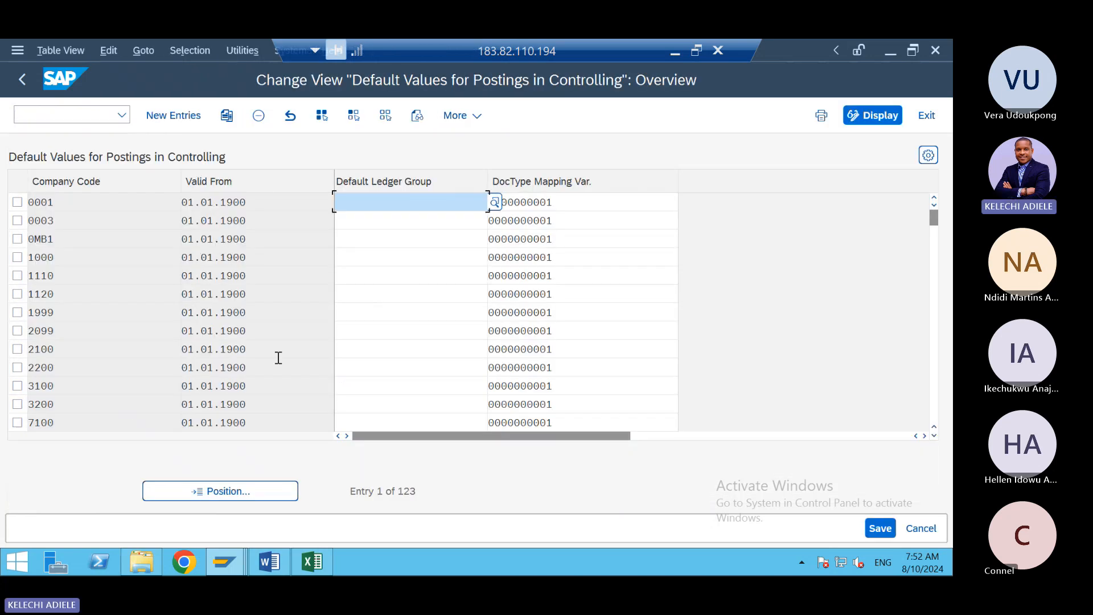
click(201, 491)
text(sox)
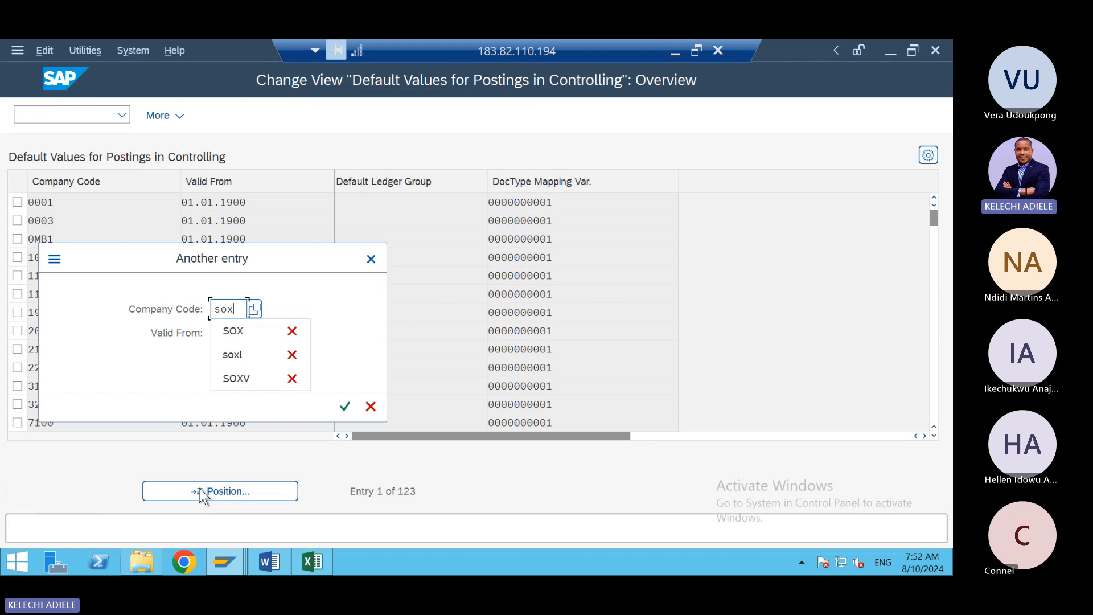
key(Return)
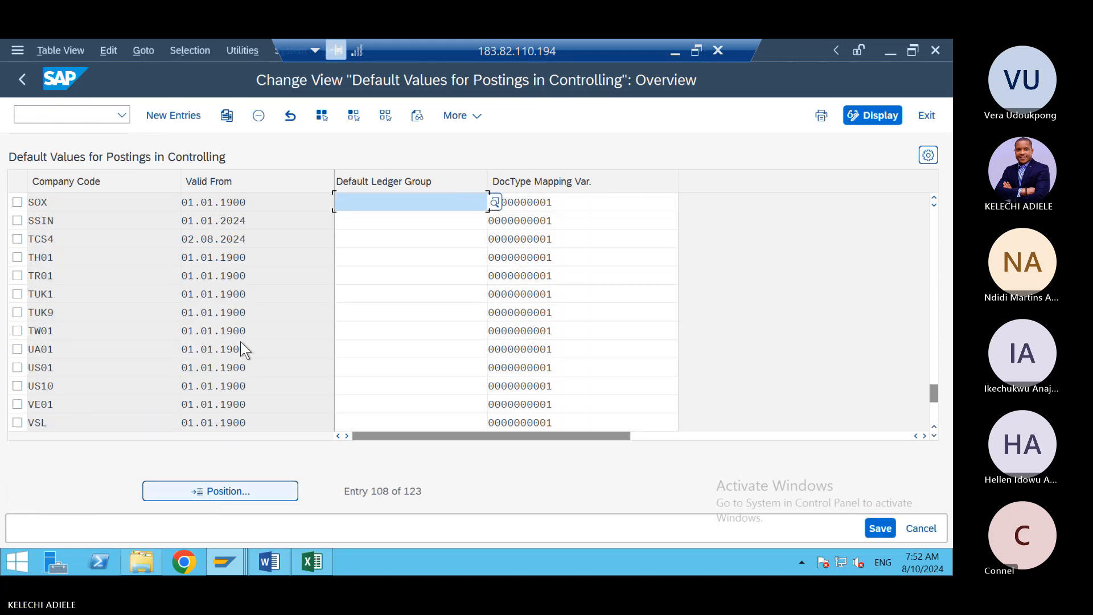
click(24, 82)
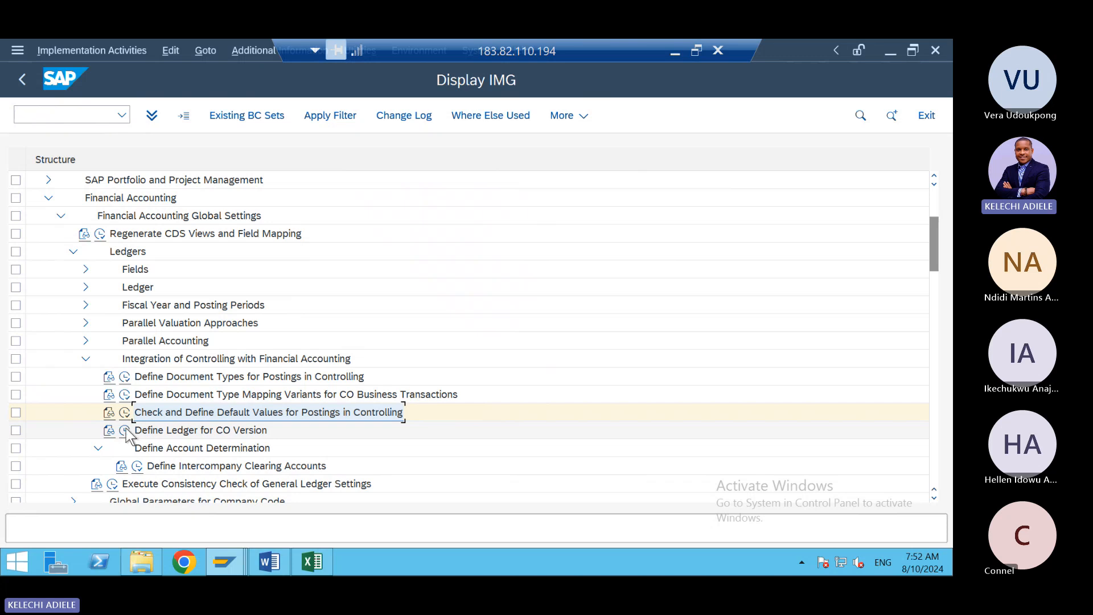
- Check which ledger CO reads actual data from for controlling area SOX under Define Ledger for CO Version
click(125, 431)
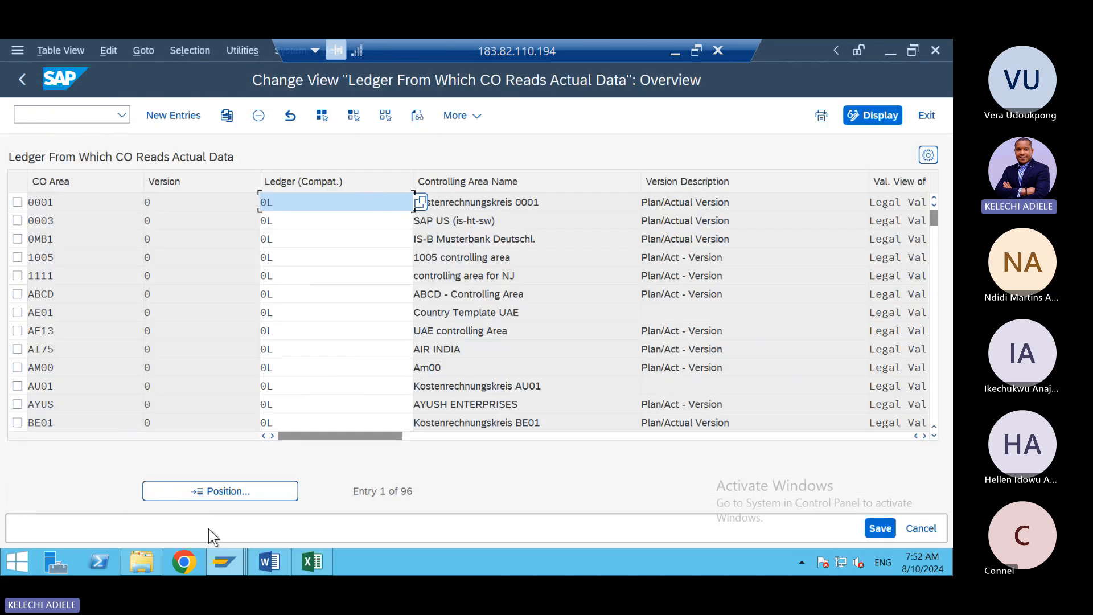
click(228, 485)
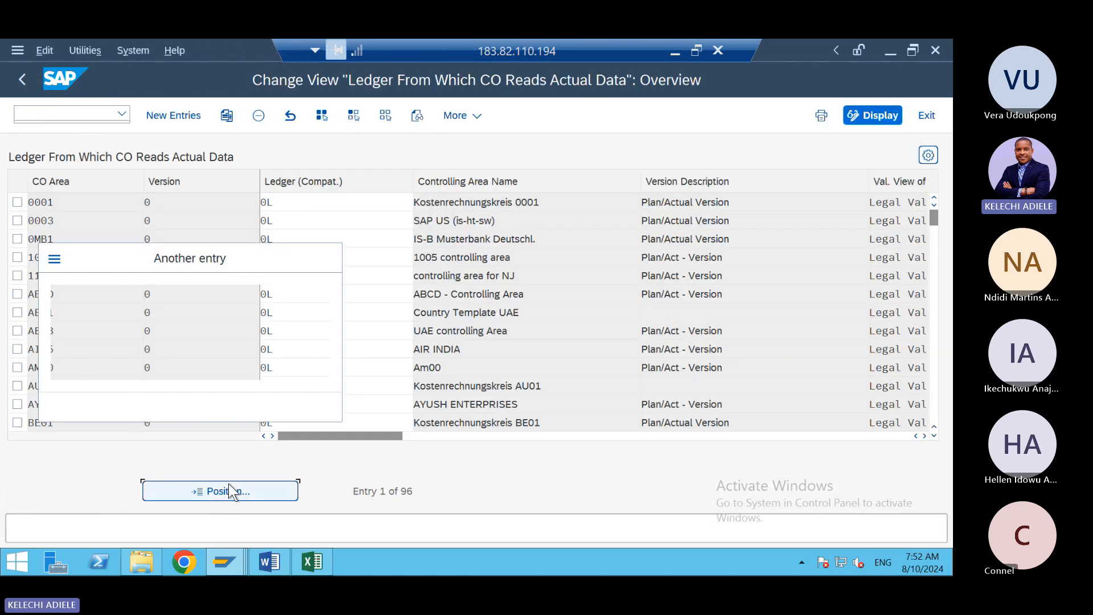
text(sox)
key(Return)
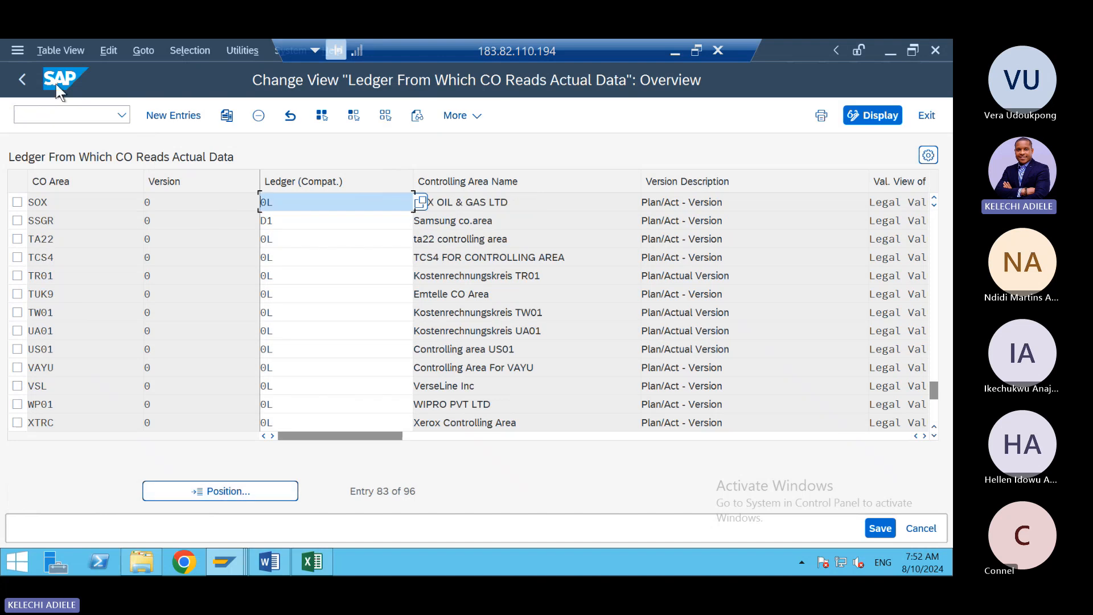
click(22, 75)
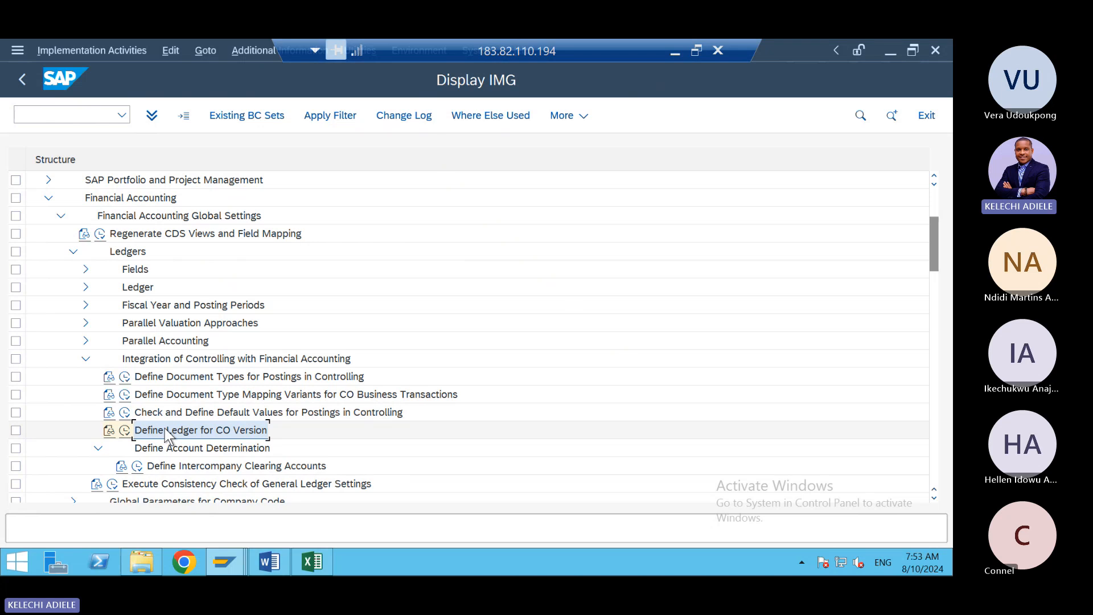
- Collapse the Ledgers and Financial Accounting Global Settings nodes in the IMG structure
click(73, 252)
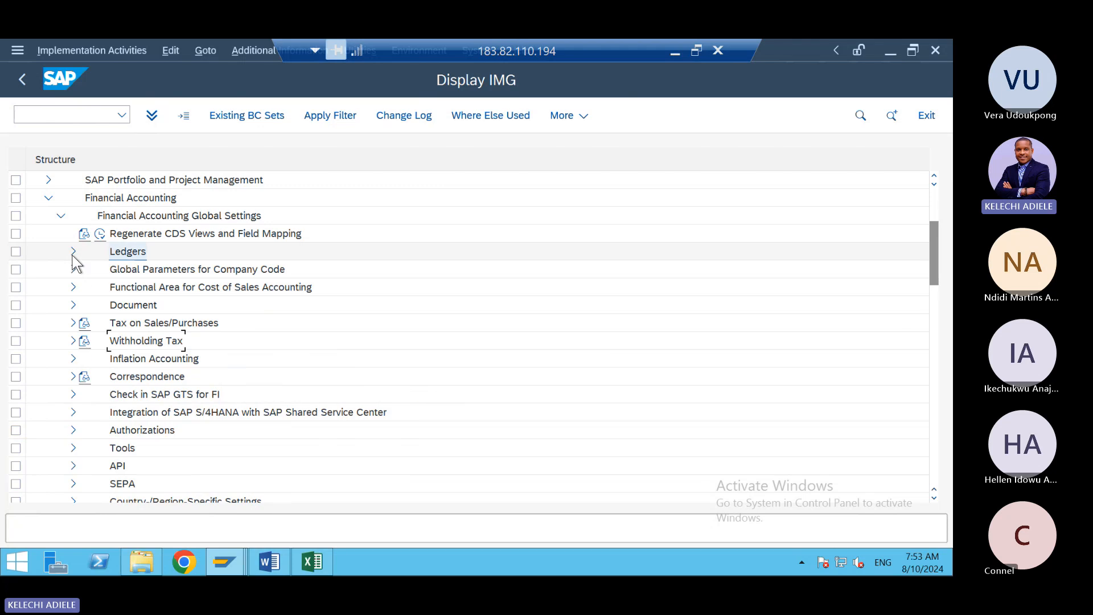
click(62, 216)
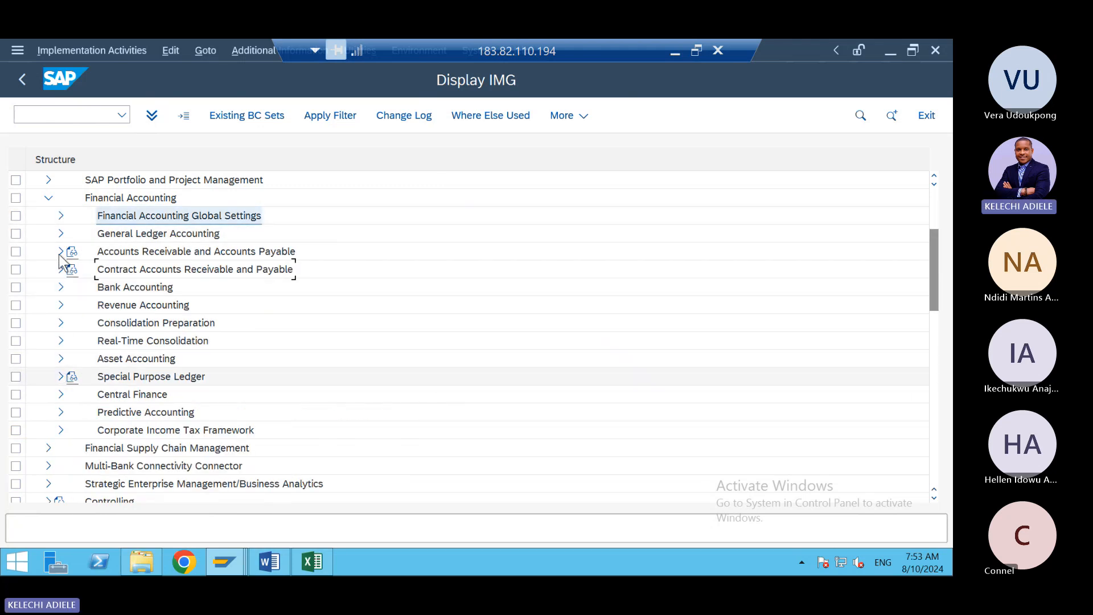
click(61, 216)
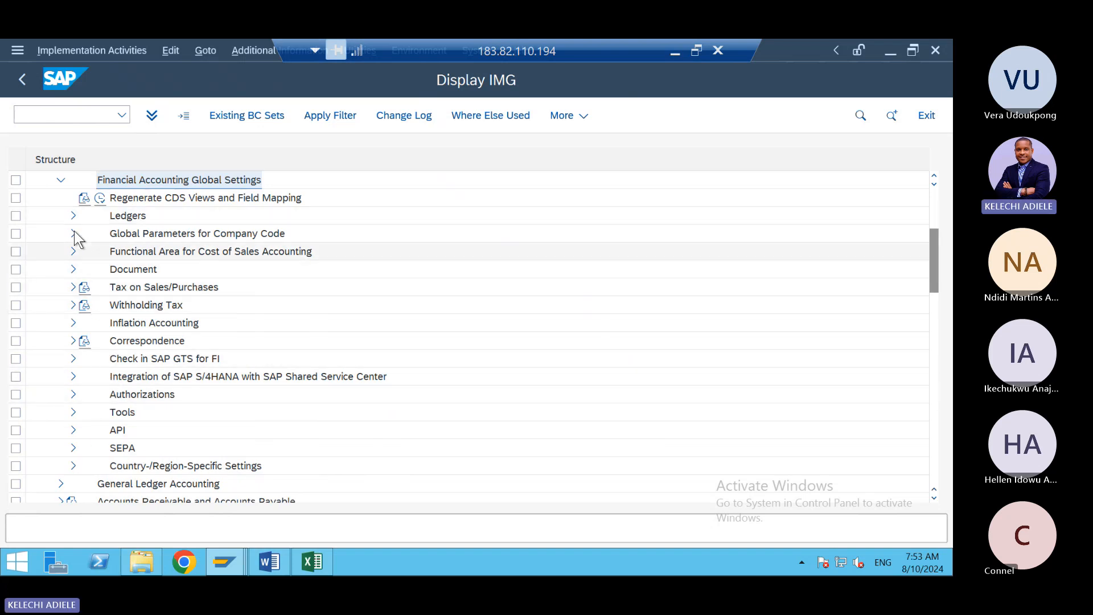
click(71, 216)
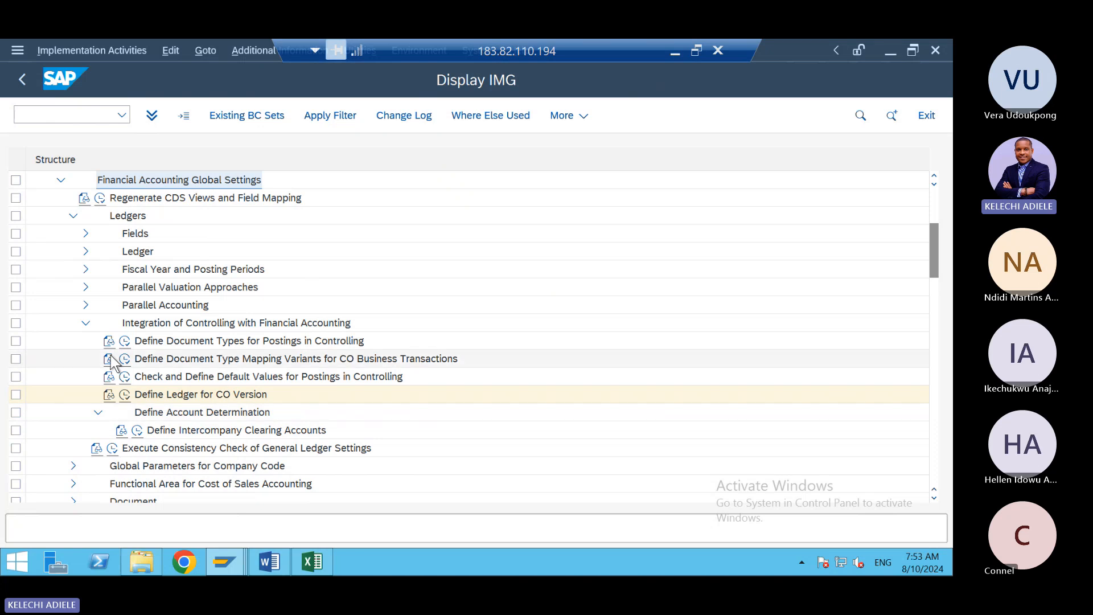
click(73, 216)
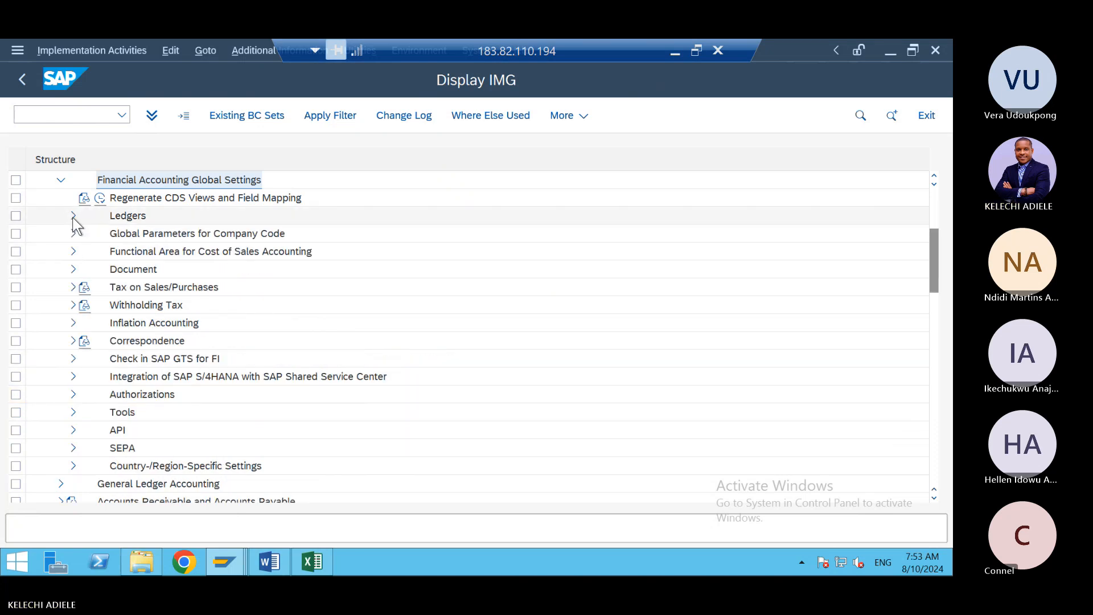
click(59, 181)
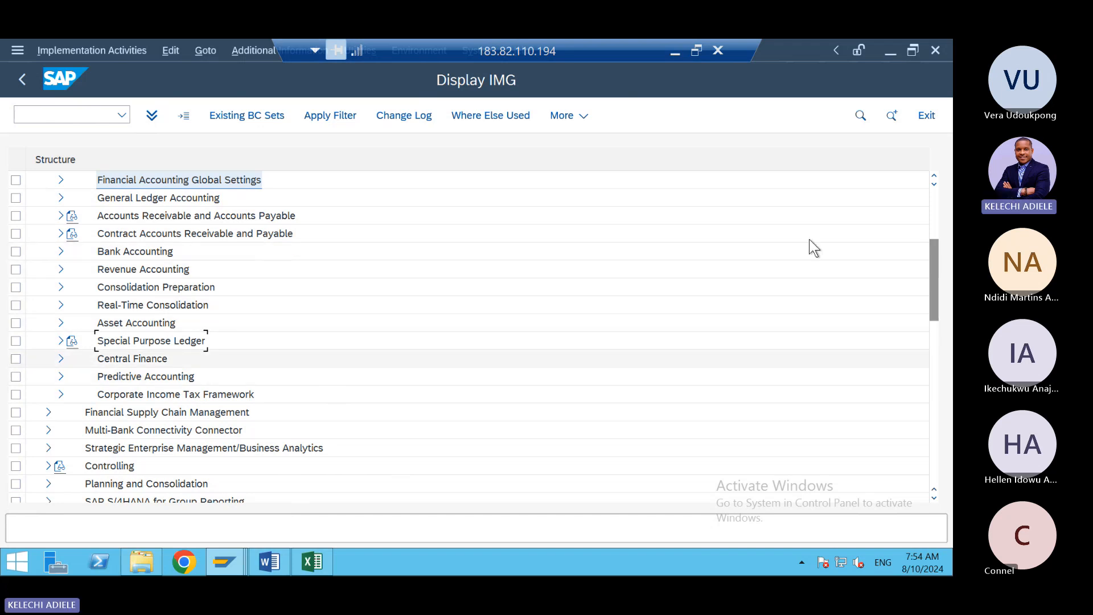
- Collapse the Financial Accounting branch and expand Profit Center Accounting under Controlling
click(934, 176)
click(934, 177)
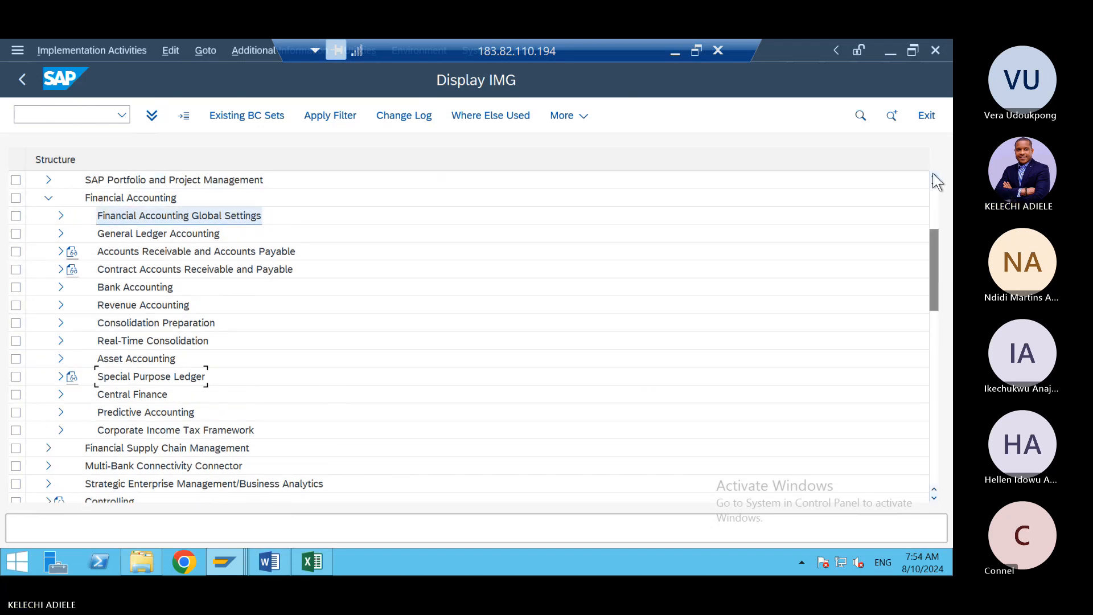
click(934, 176)
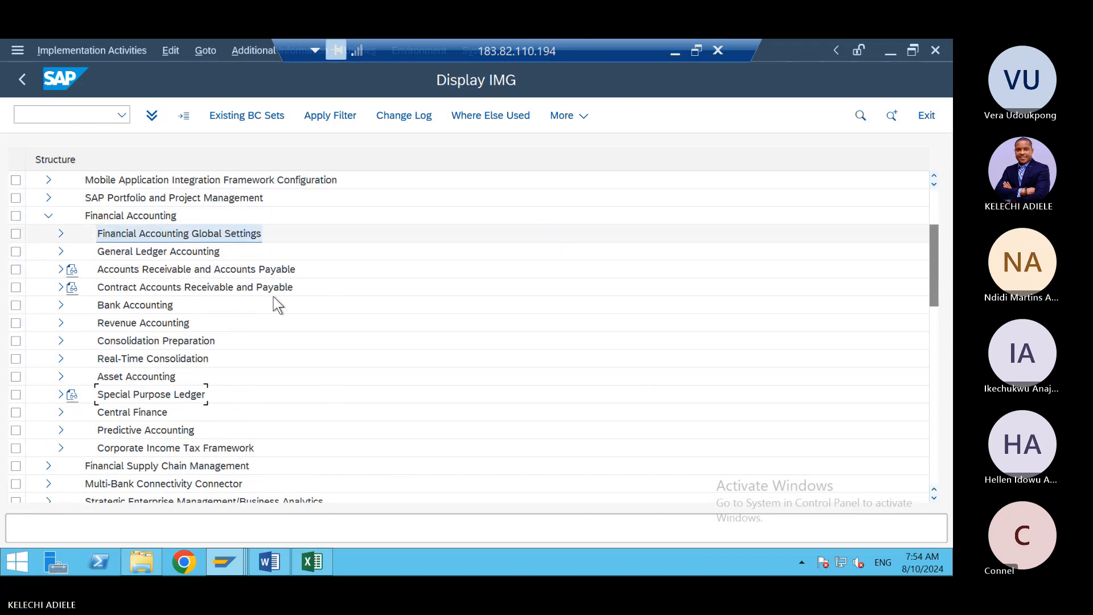
click(49, 215)
click(48, 287)
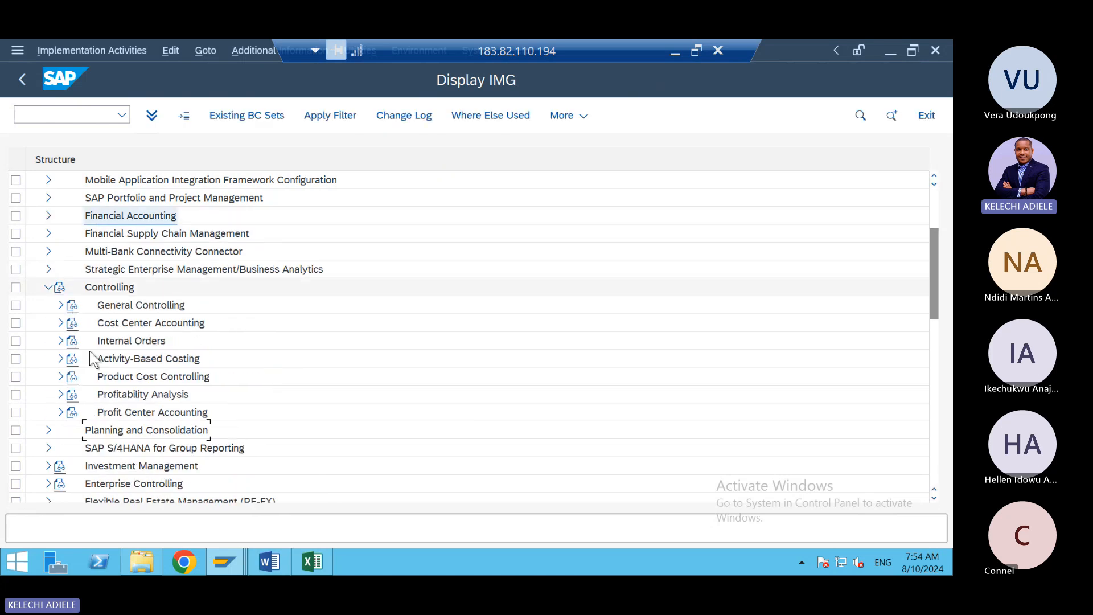
click(61, 411)
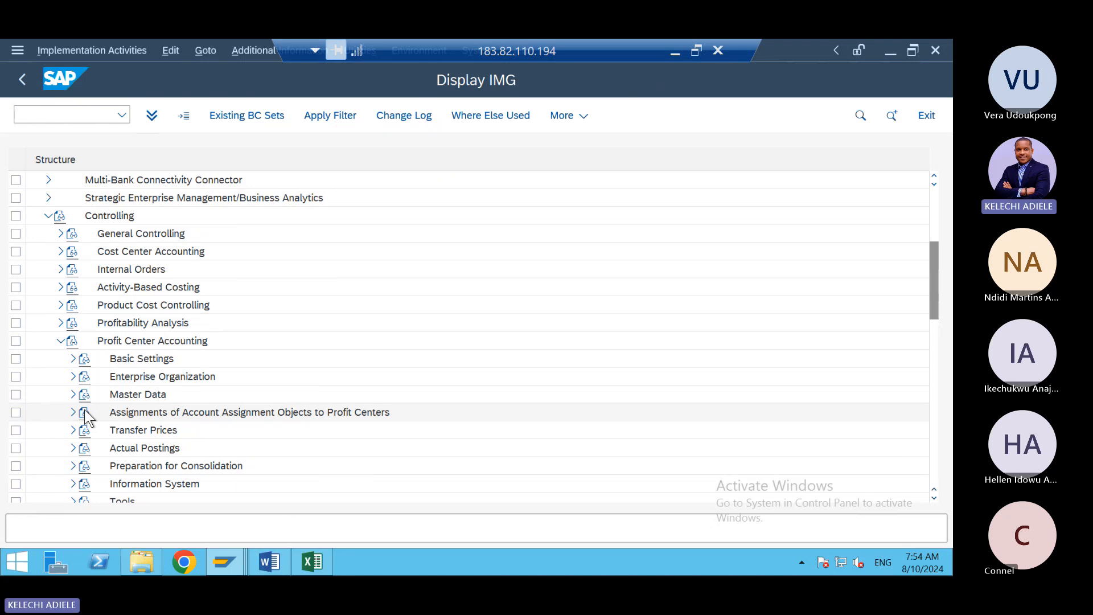
- Look through Basic Settings, Master Data and Assignments of Account Assignment Objects to Profit Centers under Profit Center Accounting
click(73, 359)
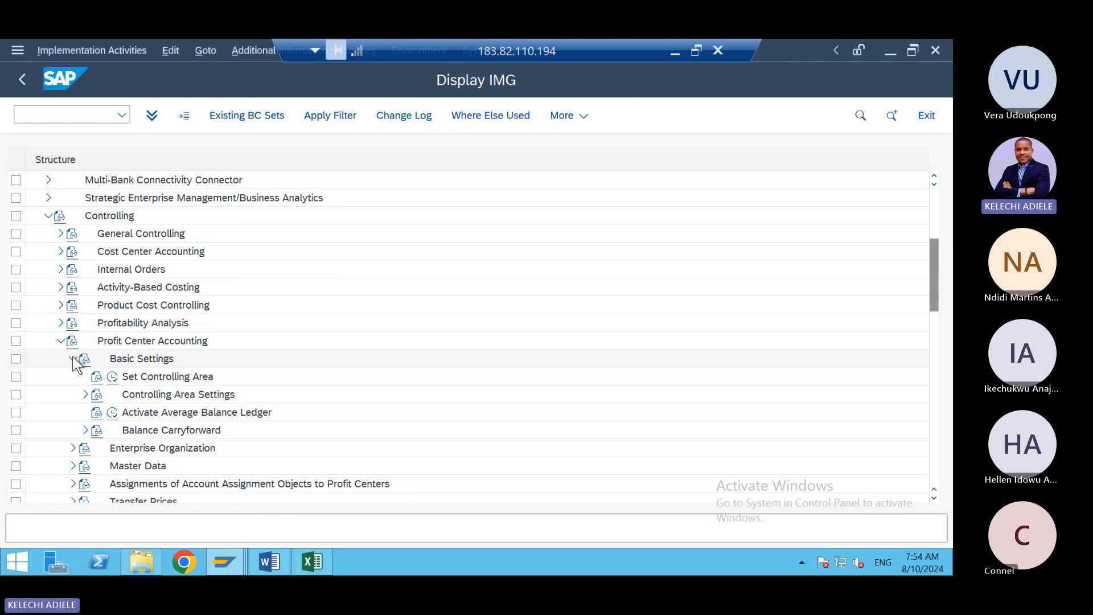
click(73, 358)
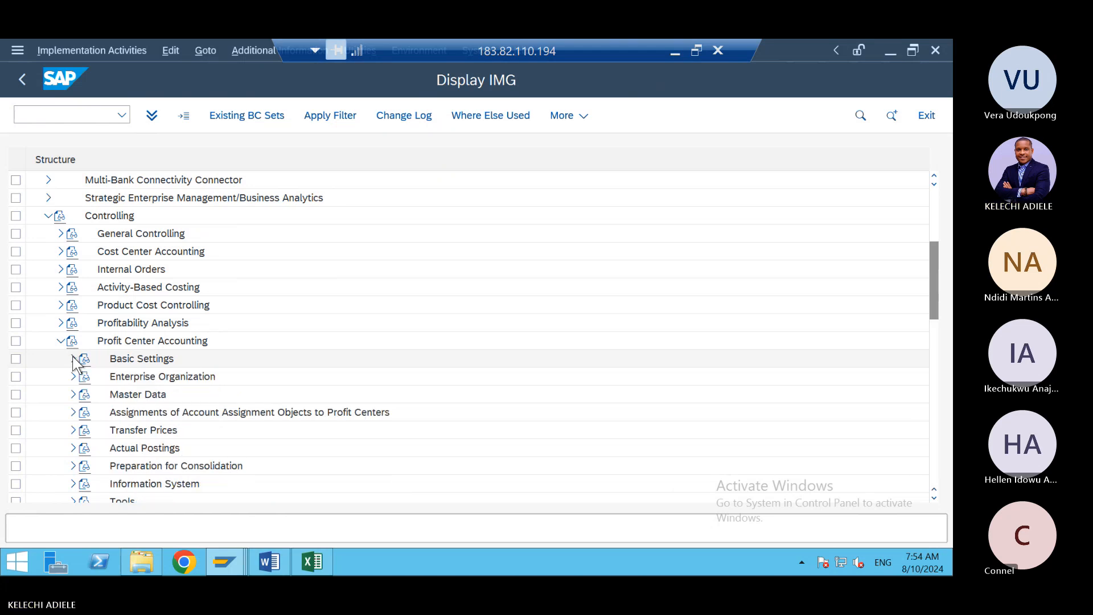
click(73, 395)
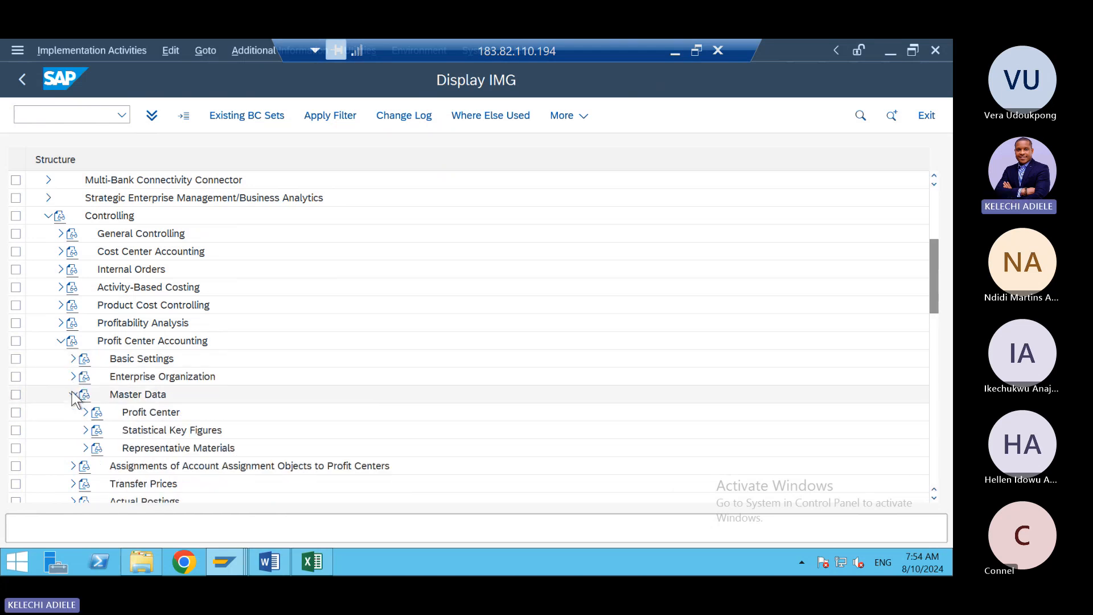
click(73, 396)
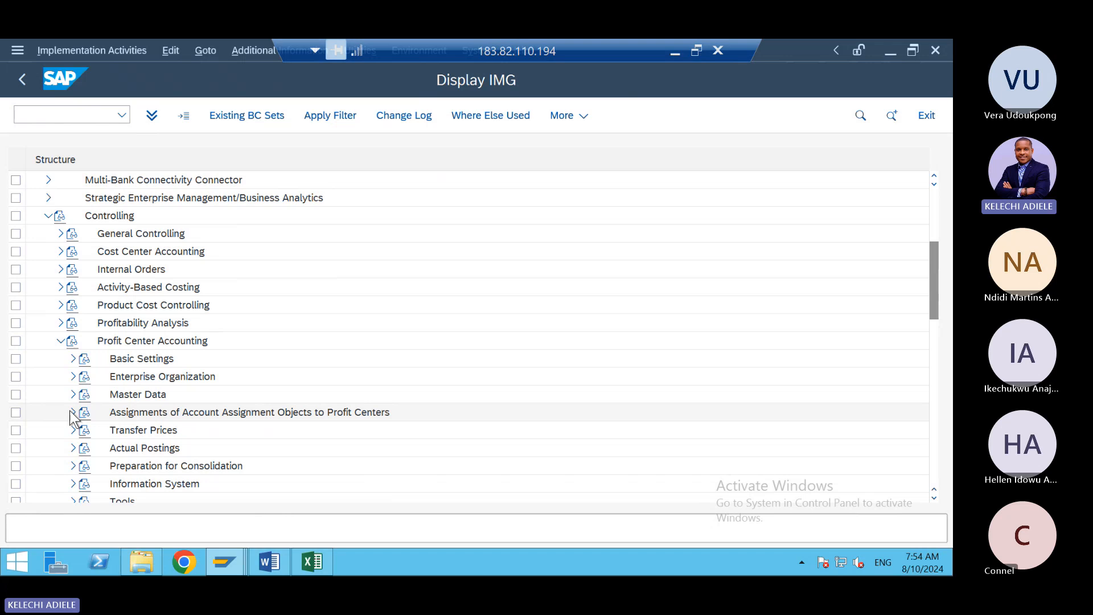
click(72, 412)
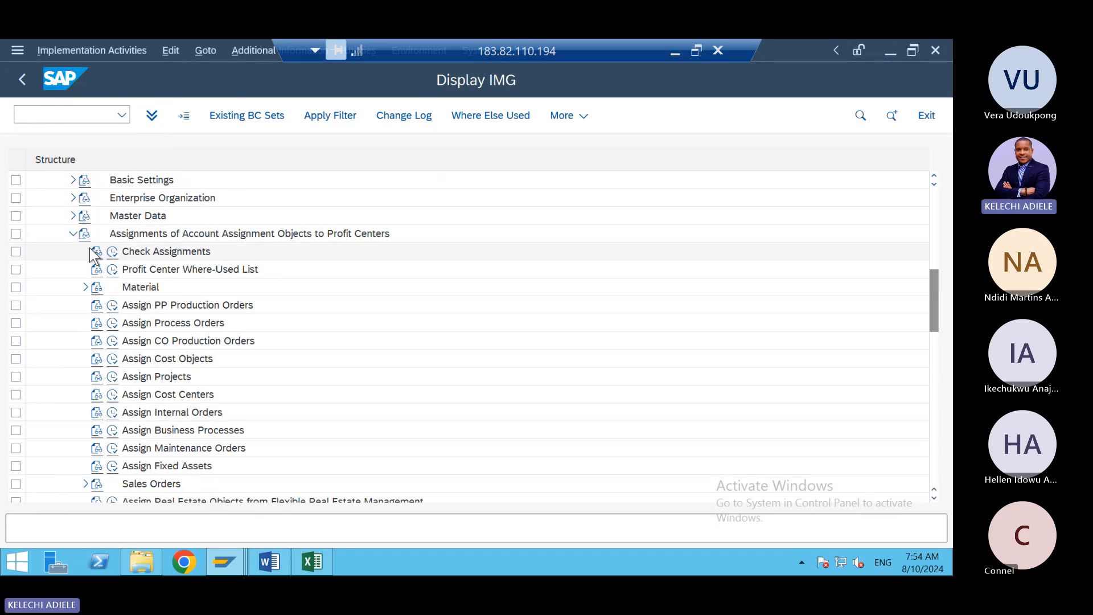
click(74, 234)
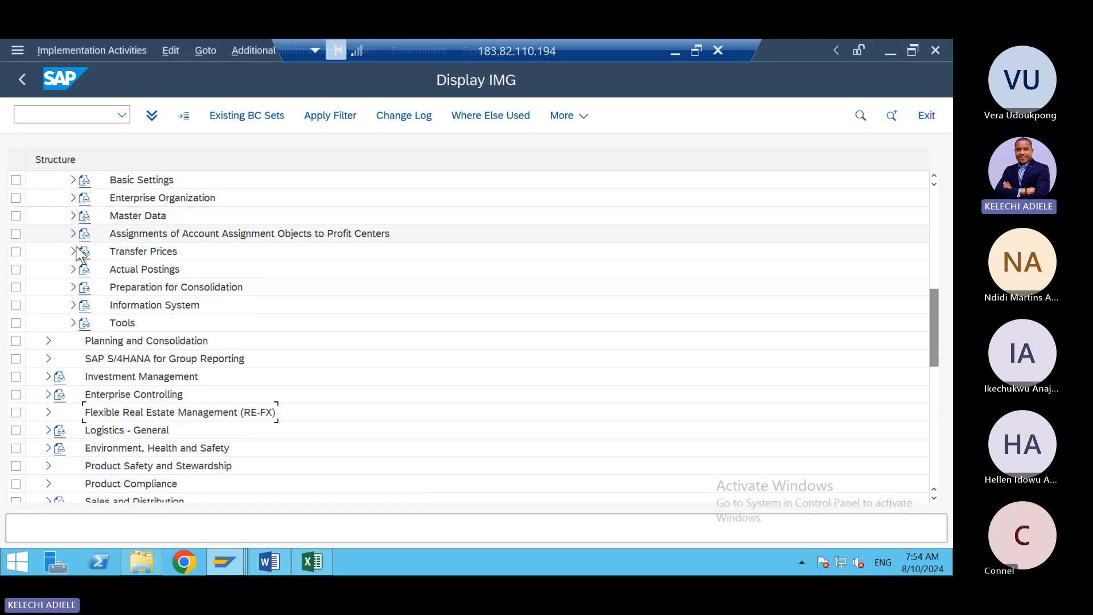
- Expand Actual Postings under Profit Center Accounting and try to open Maintain Automatic Account Assignment of Revenue Elements
click(73, 269)
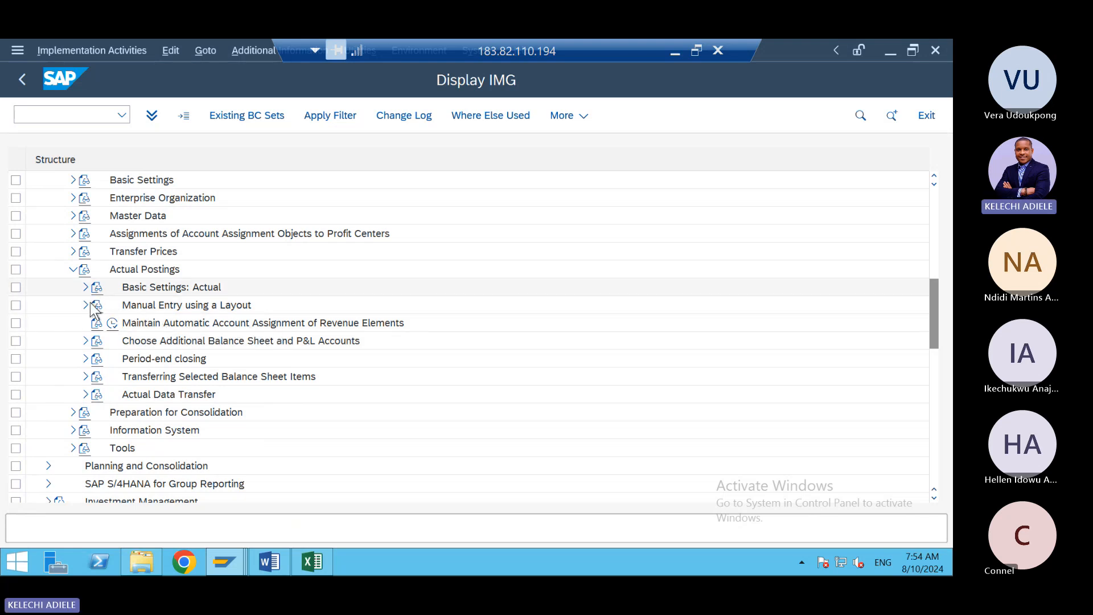
click(112, 323)
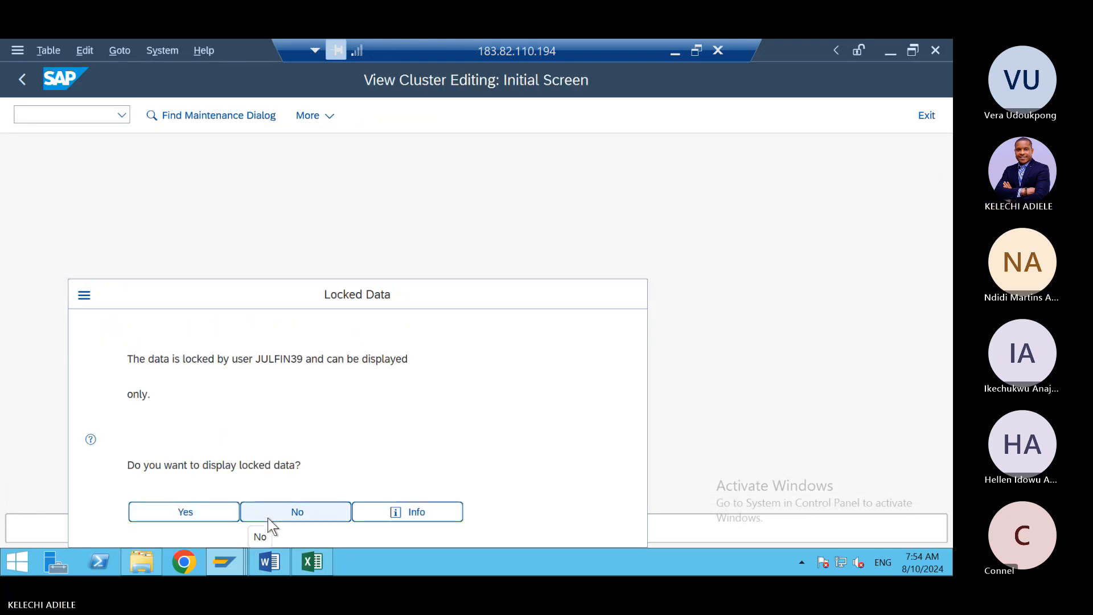
click(268, 516)
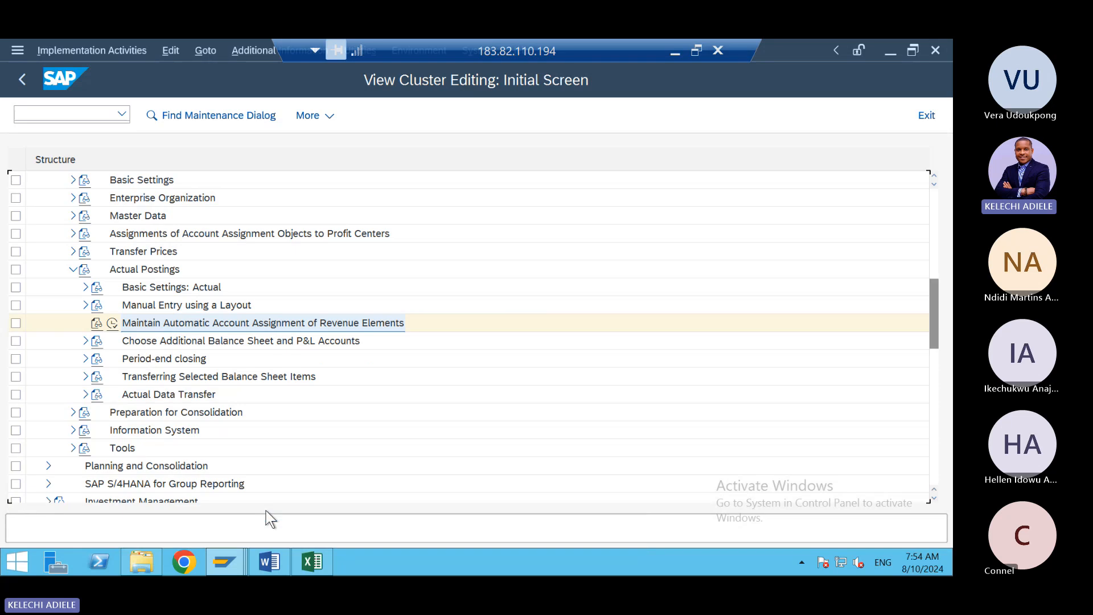
- Expand Manual Entry using a Layout and retry opening the automatic account assignment of revenue elements, declining the display of locked data
click(85, 306)
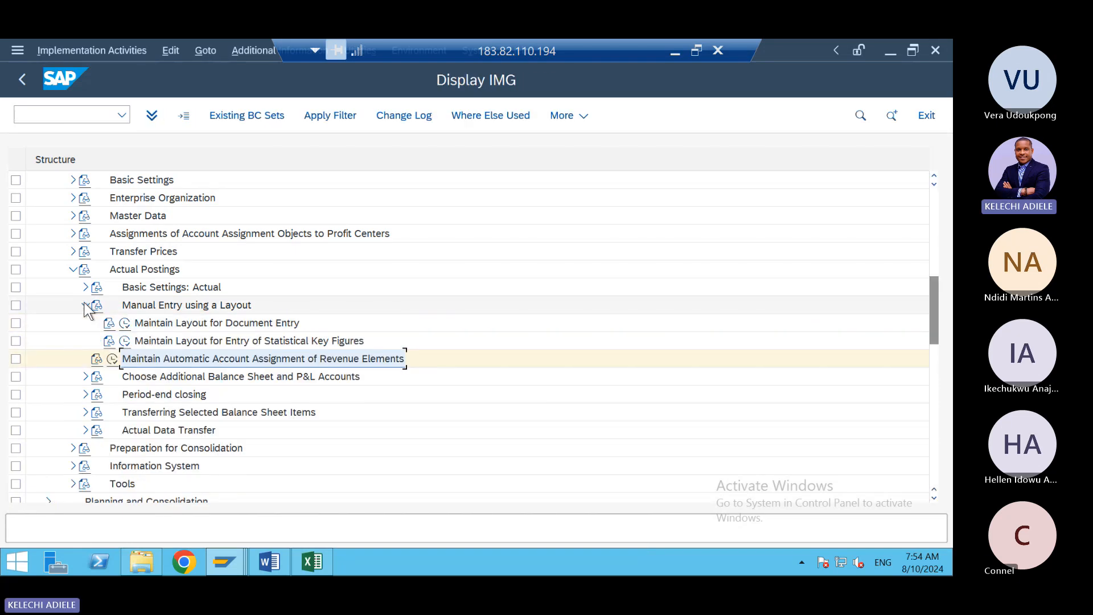
double_click(120, 359)
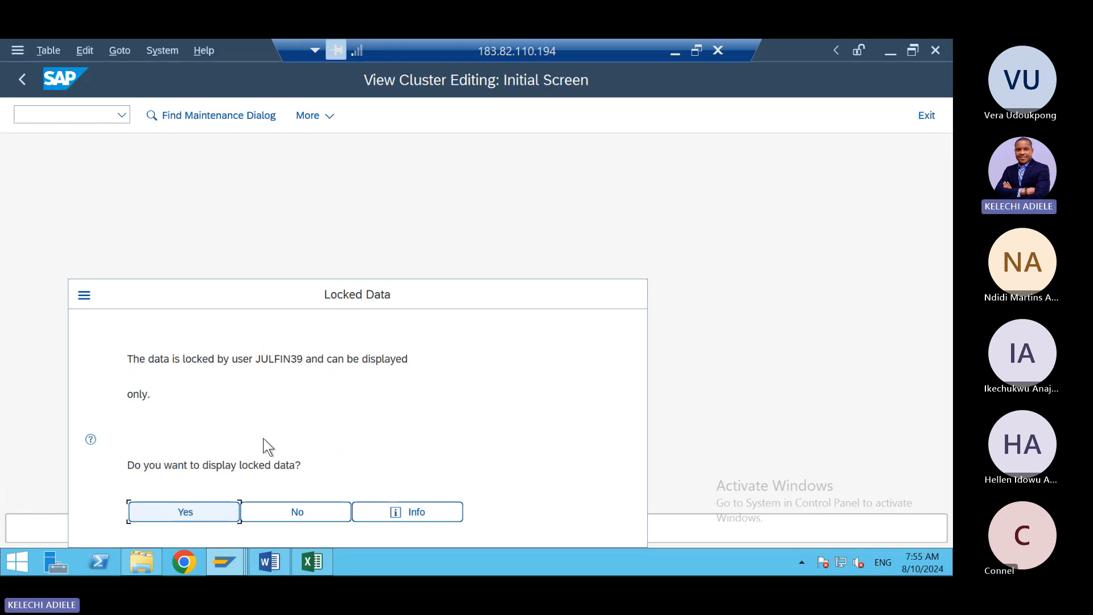
click(297, 515)
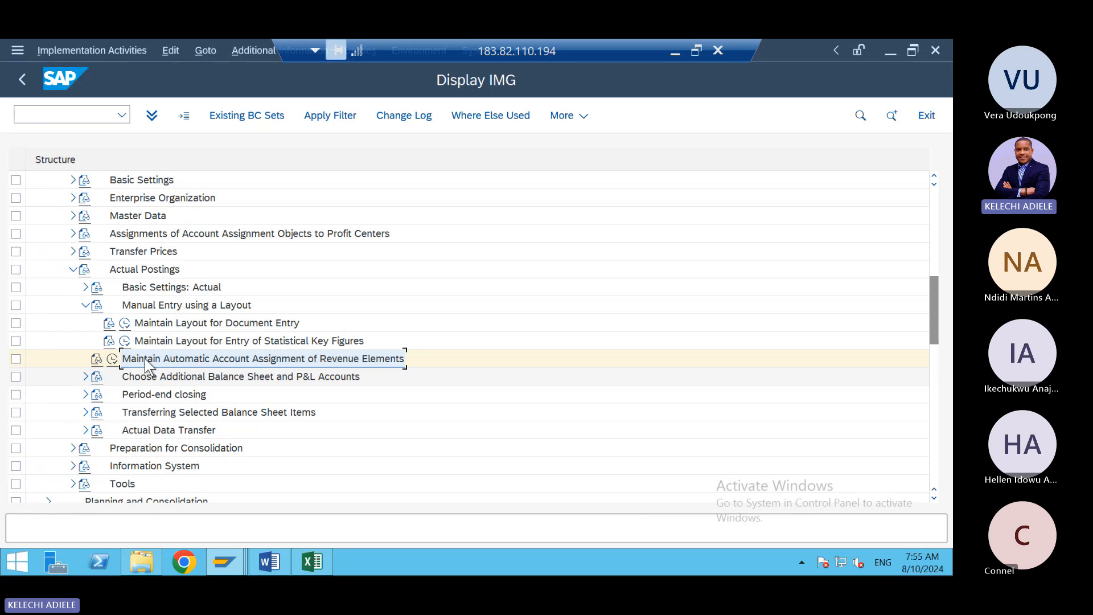
click(112, 361)
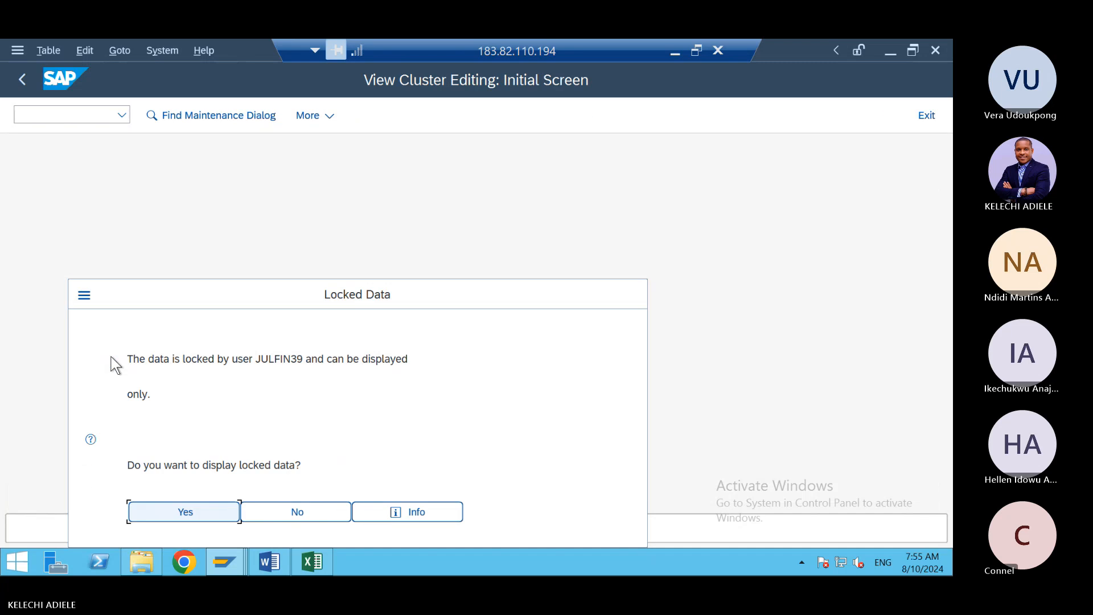
click(272, 511)
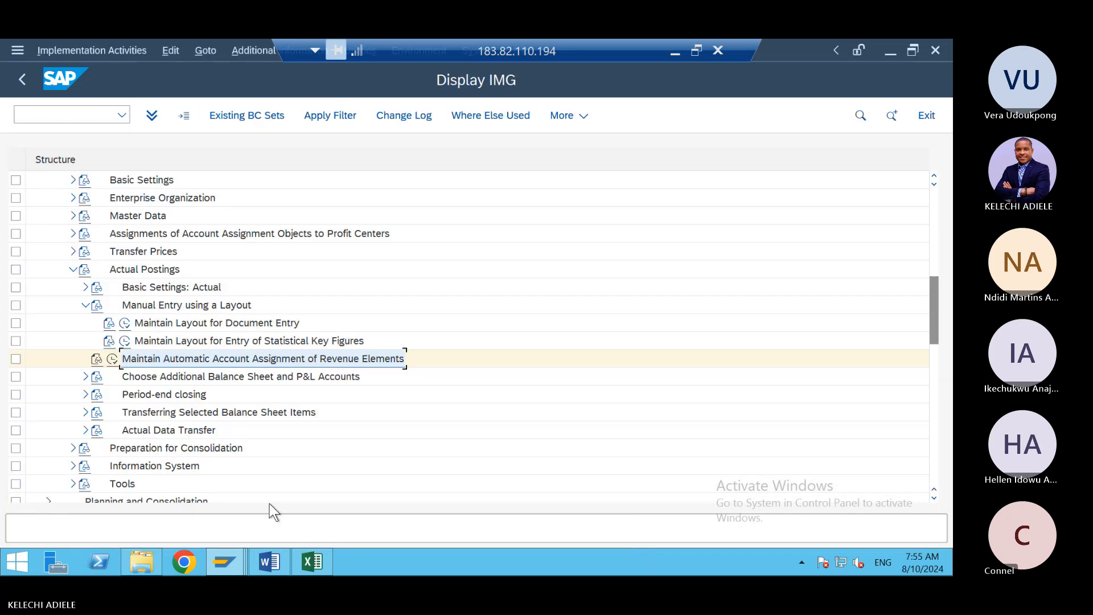
click(112, 359)
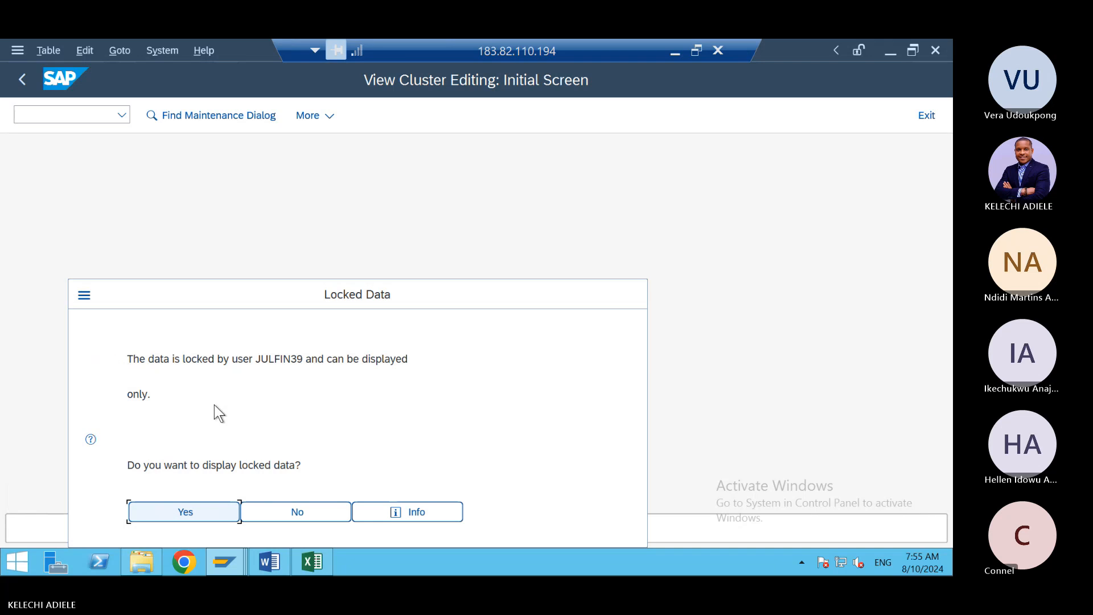
click(294, 506)
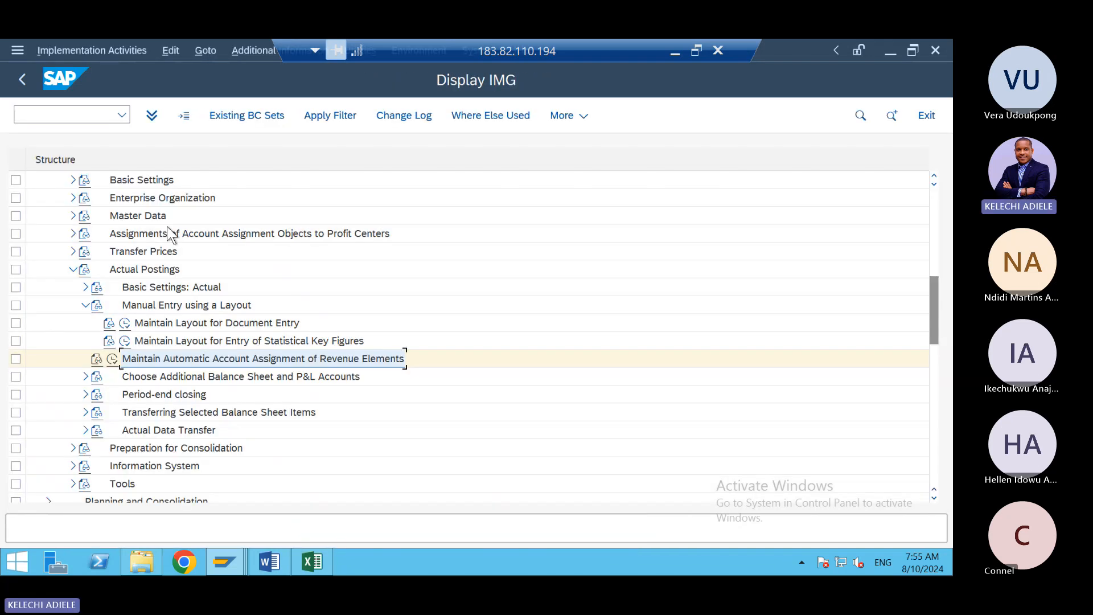
- Retry Maintain Automatic Account Assignment of Revenue Elements, copy the locking user's ID from the message, and decline displaying the locked data
click(123, 116)
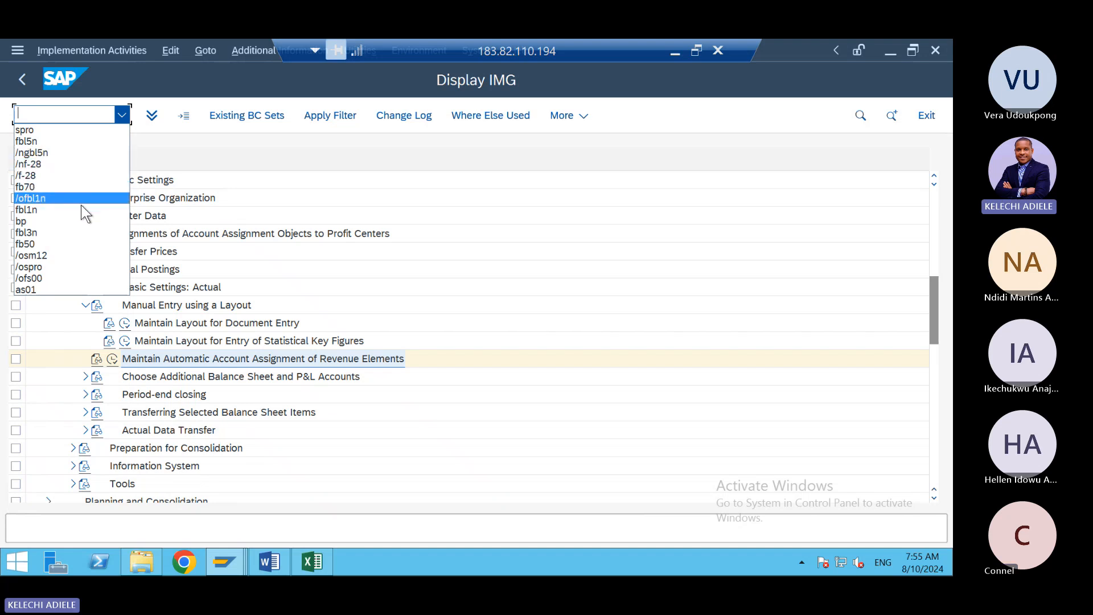
click(66, 116)
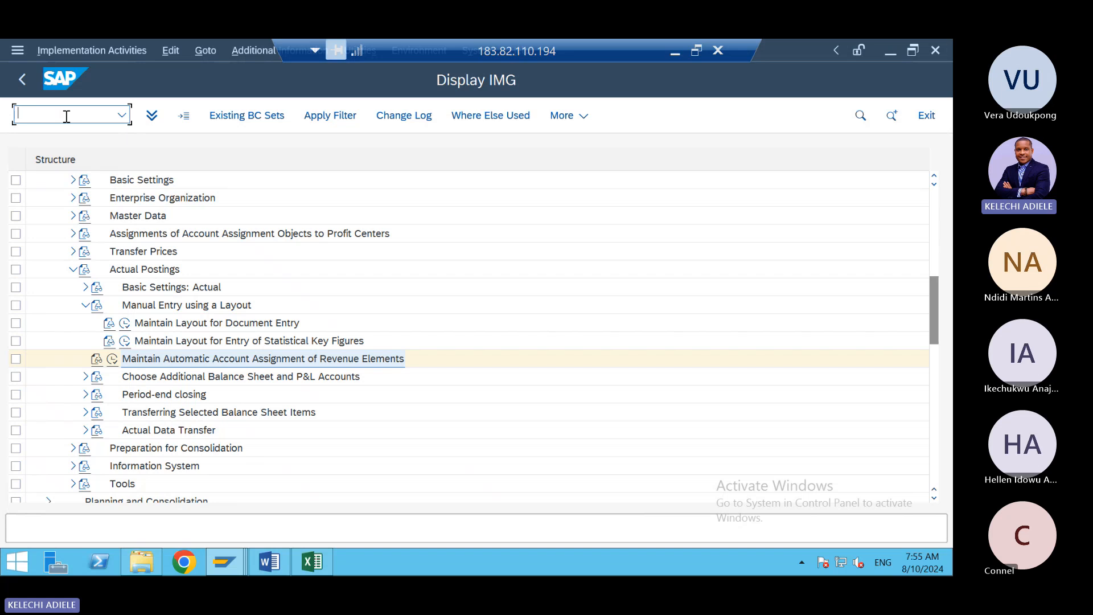
text(/o)
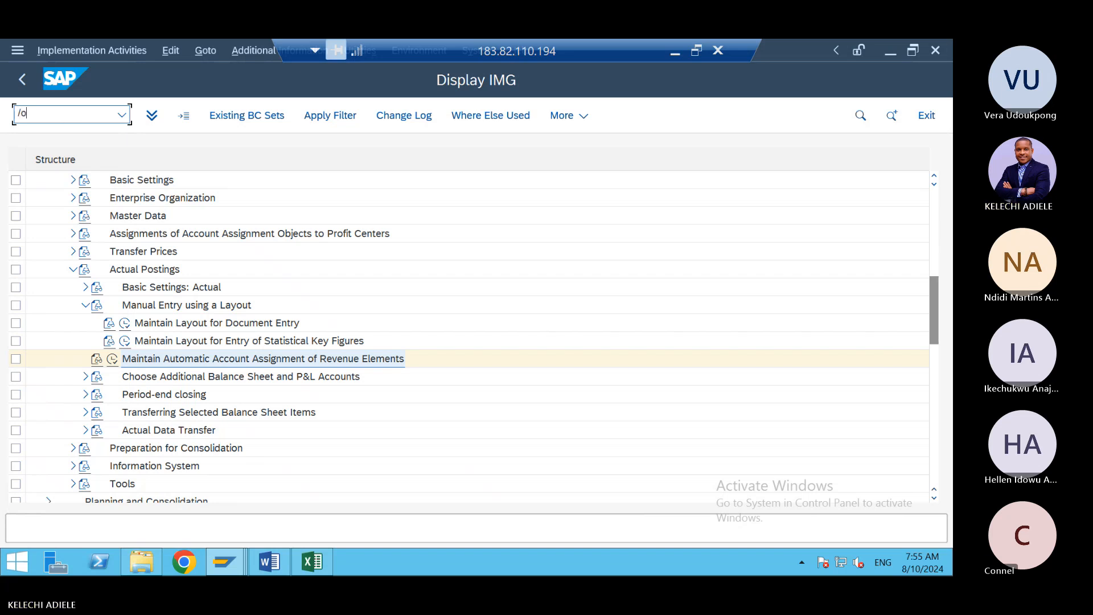
click(114, 360)
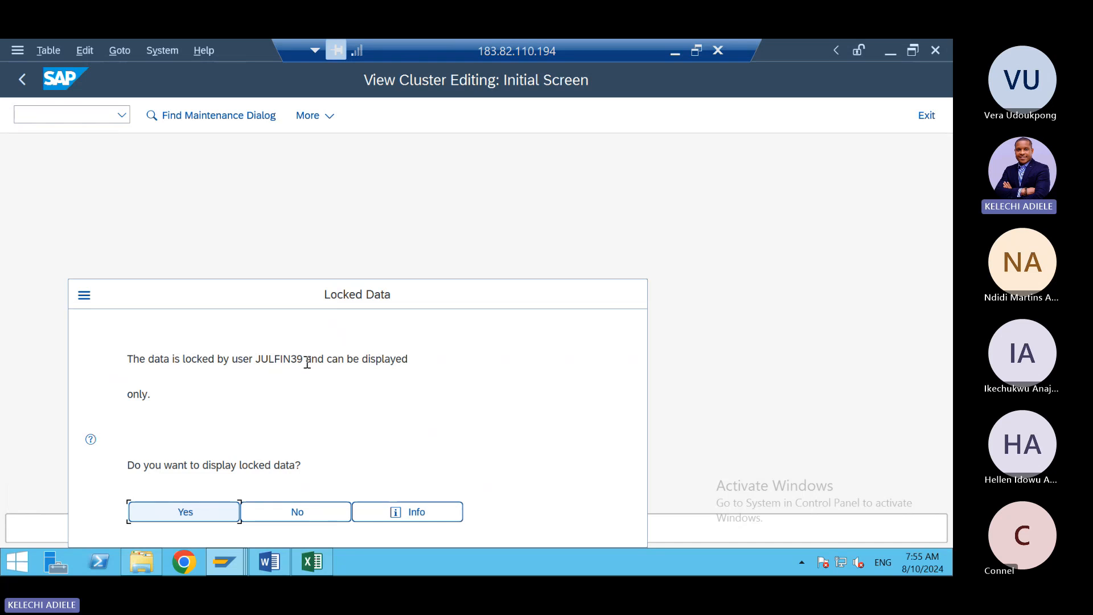
drag(308, 362, 257, 357)
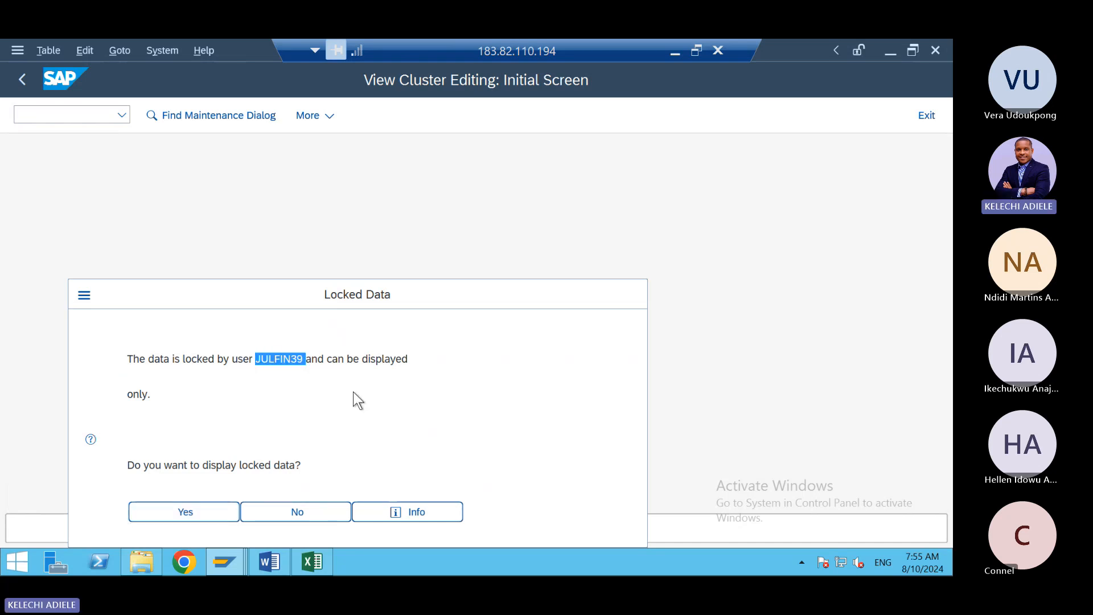
click(290, 503)
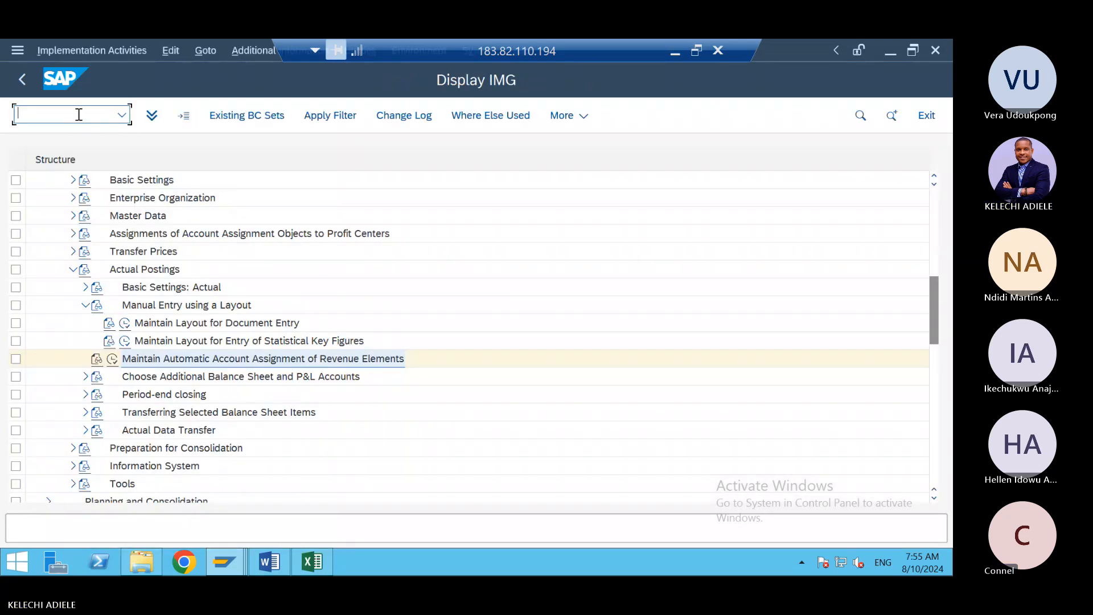
- Open transaction SM12 in a new session and search client 100 for locks held by the copied user ID
click(121, 115)
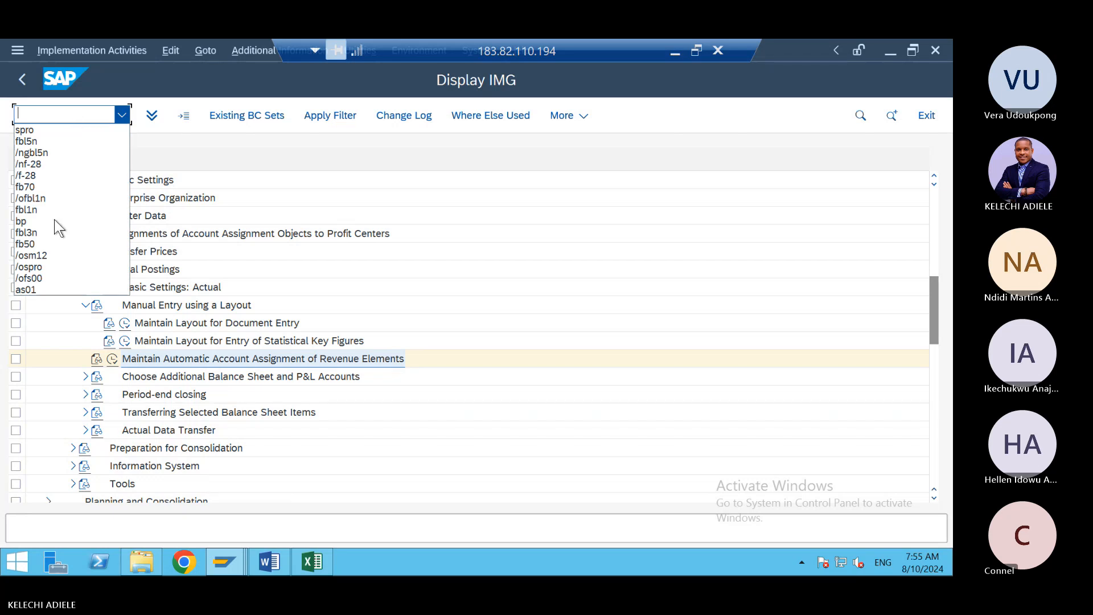
click(39, 257)
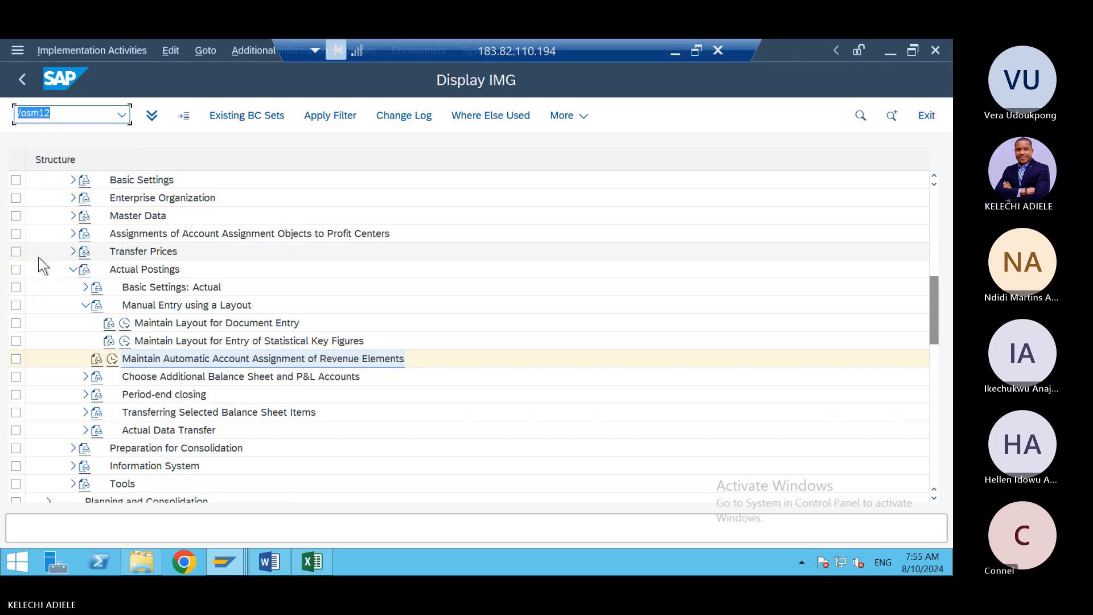
key(Return)
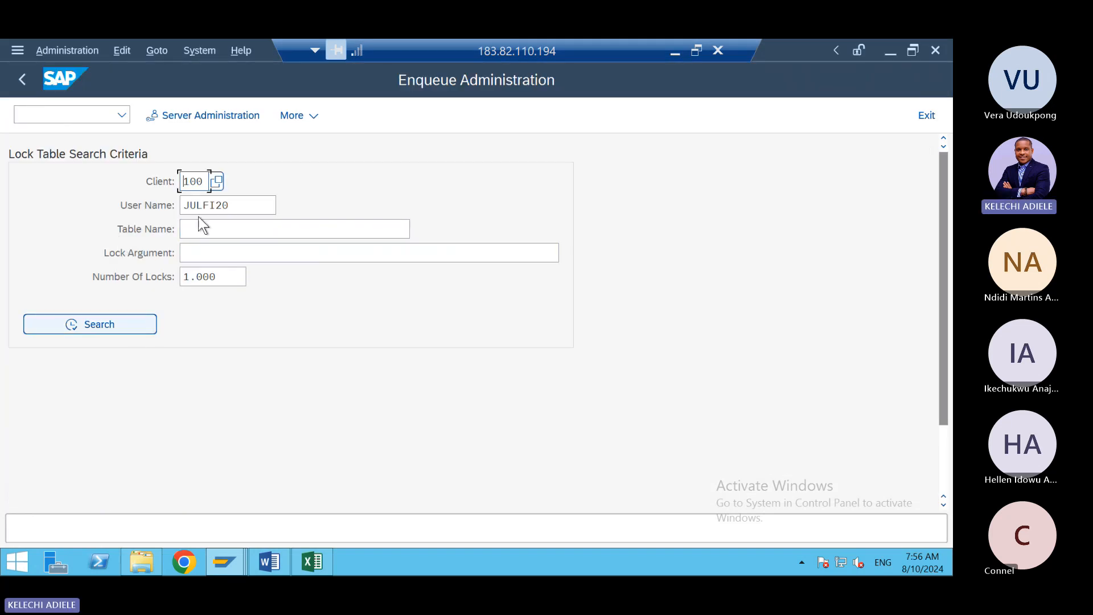
double_click(237, 205)
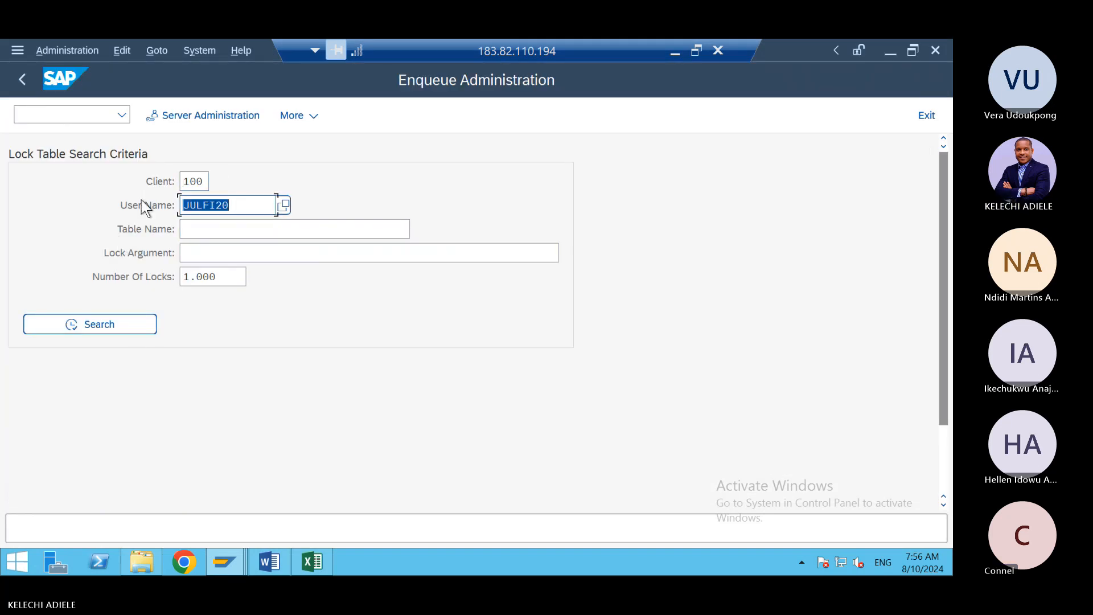
text(JULFIN39)
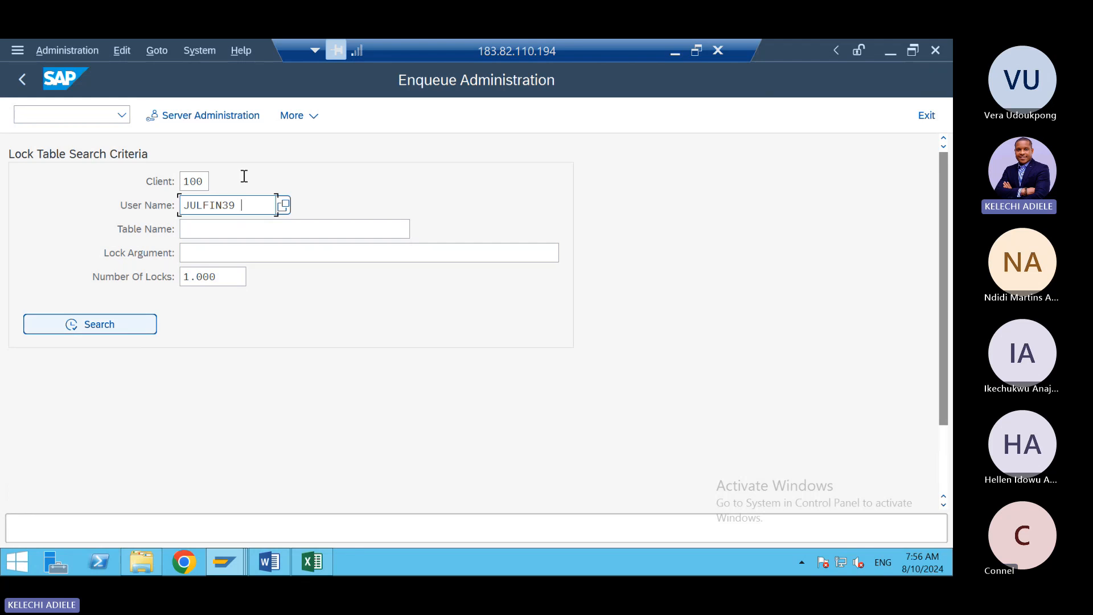
click(110, 325)
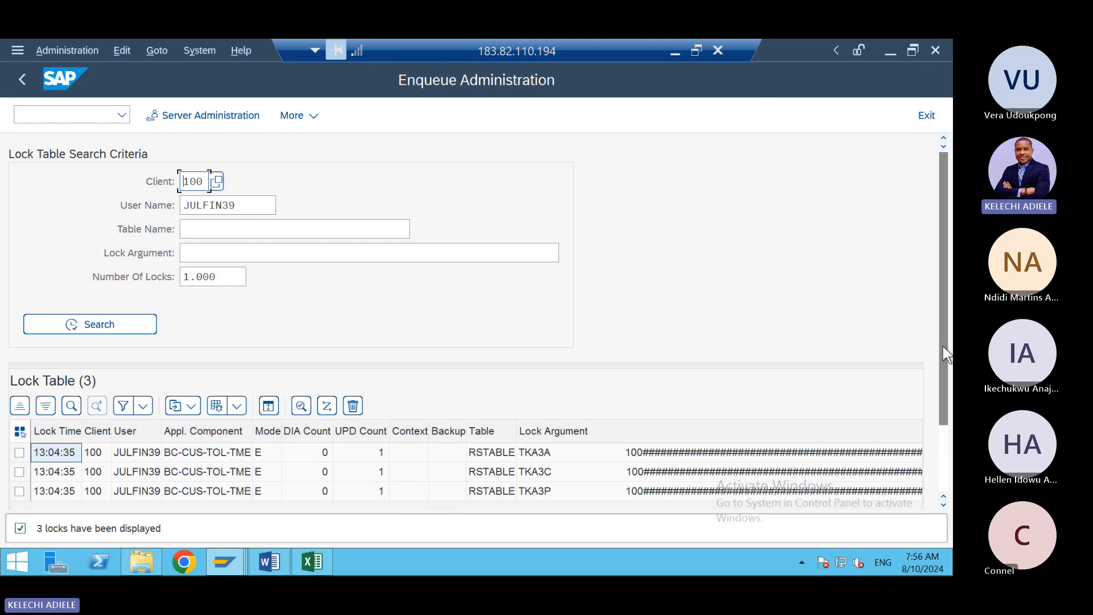
- Select all of the user's lock entries in the lock table, delete them, and leave Enqueue Administration
drag(943, 346, 931, 427)
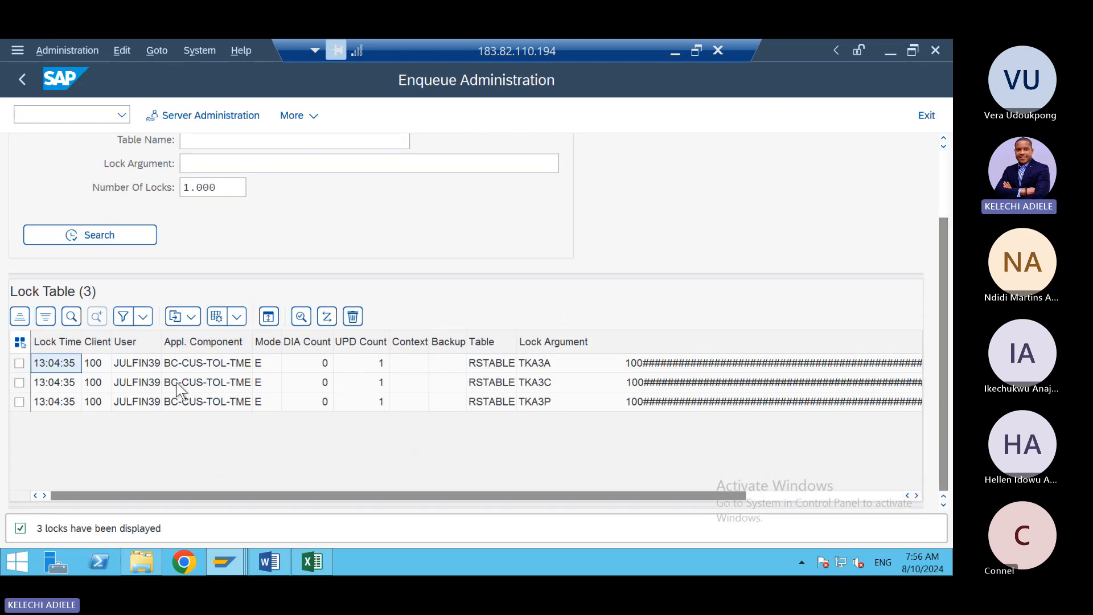
drag(180, 495, 394, 531)
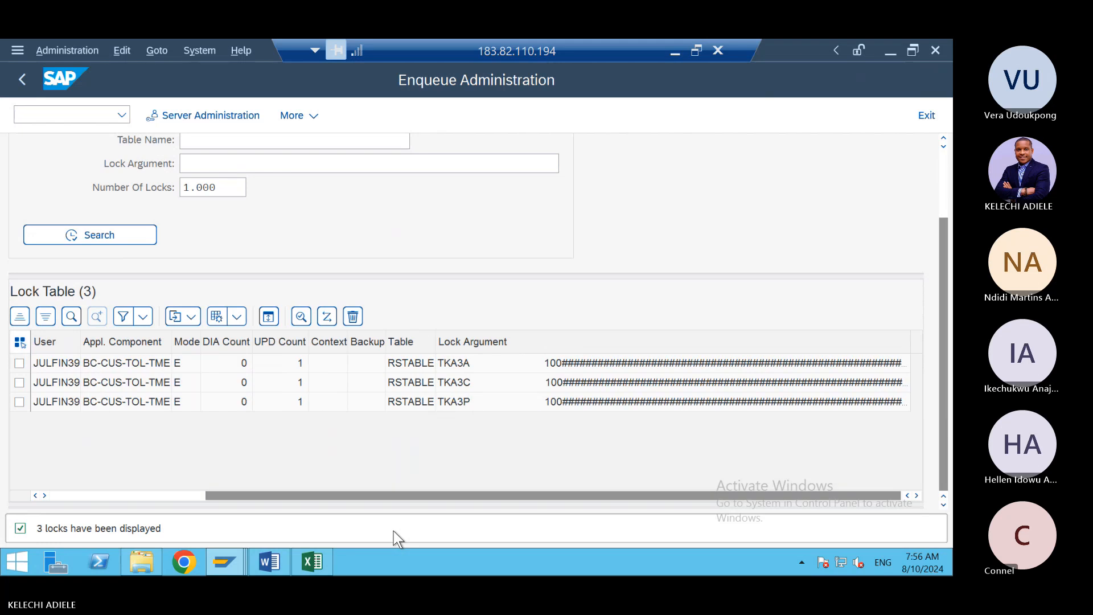
drag(349, 499, 50, 415)
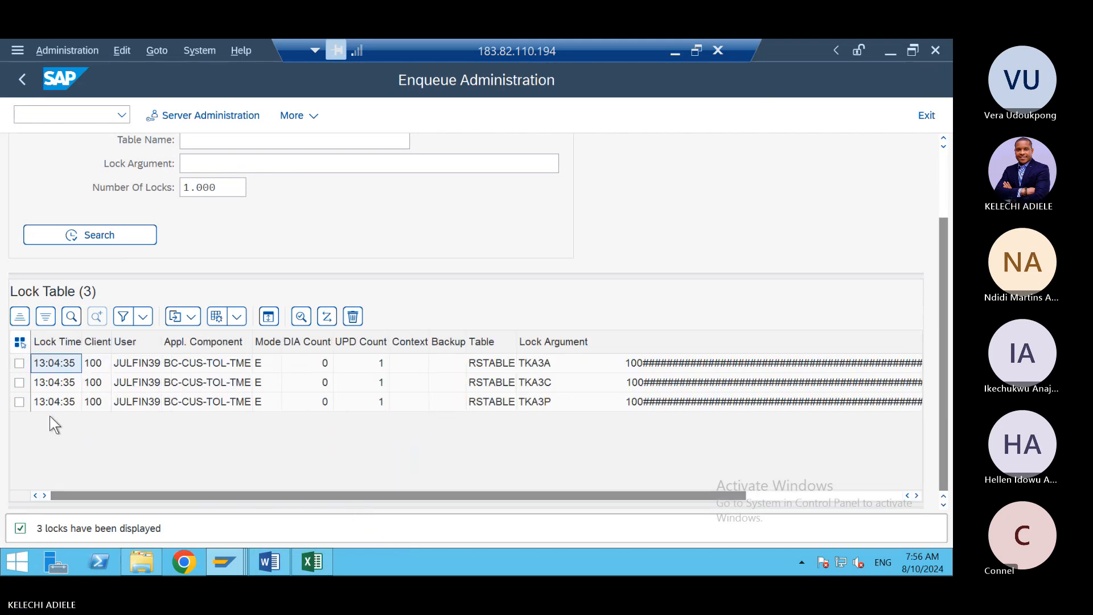
click(19, 364)
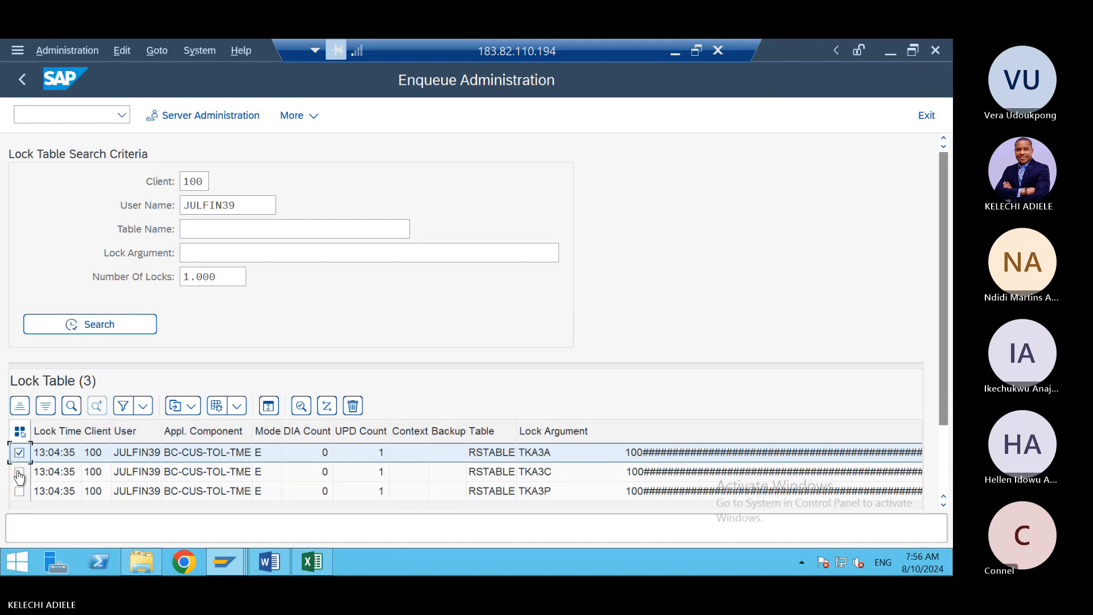
click(19, 477)
click(20, 491)
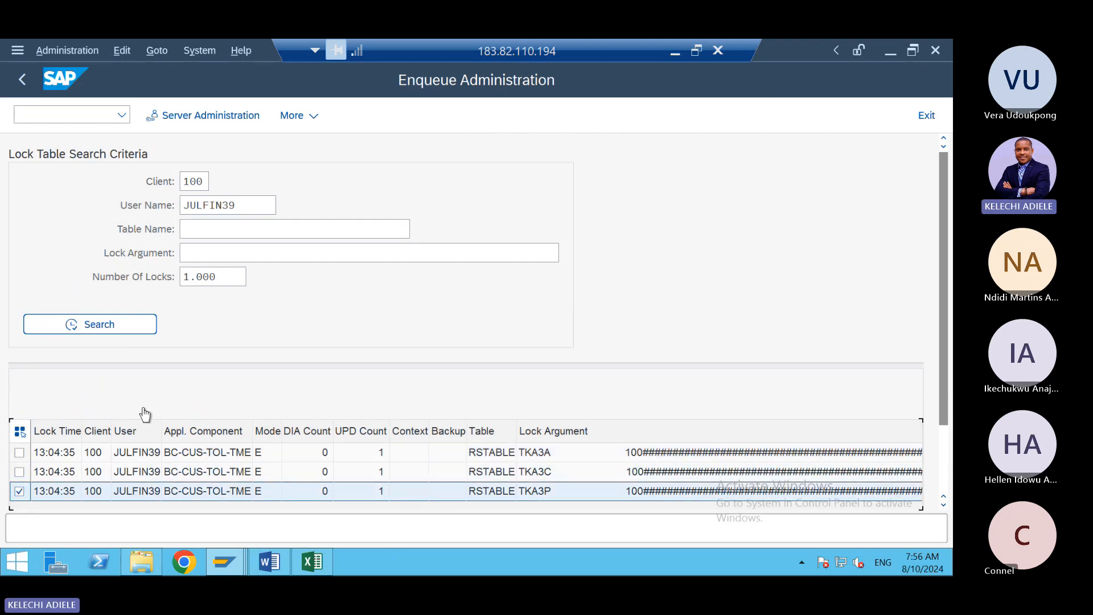
click(19, 453)
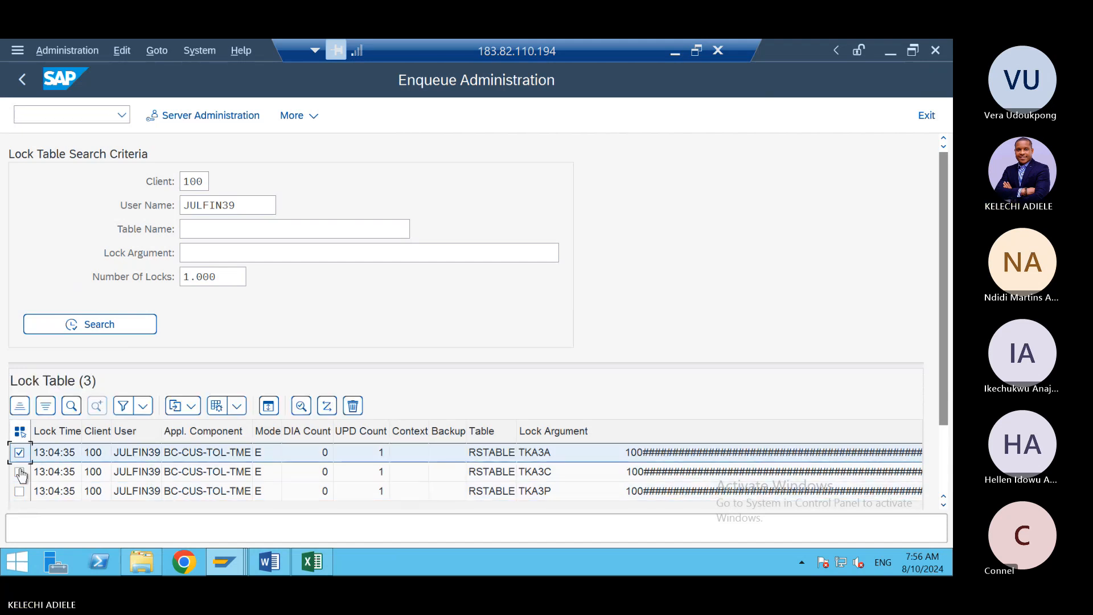
click(19, 431)
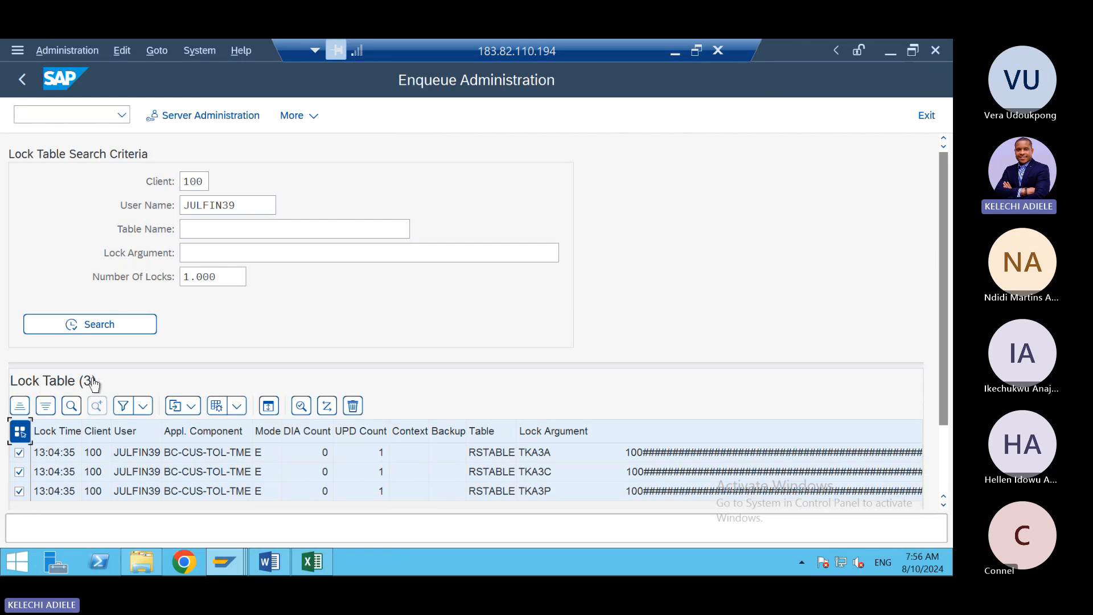
click(350, 407)
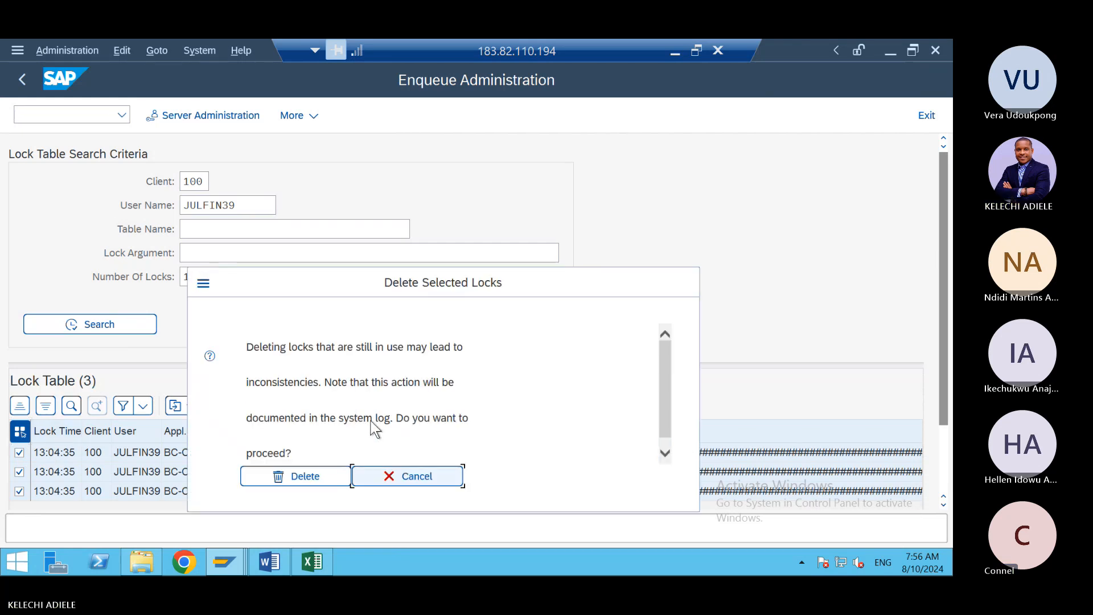
click(319, 476)
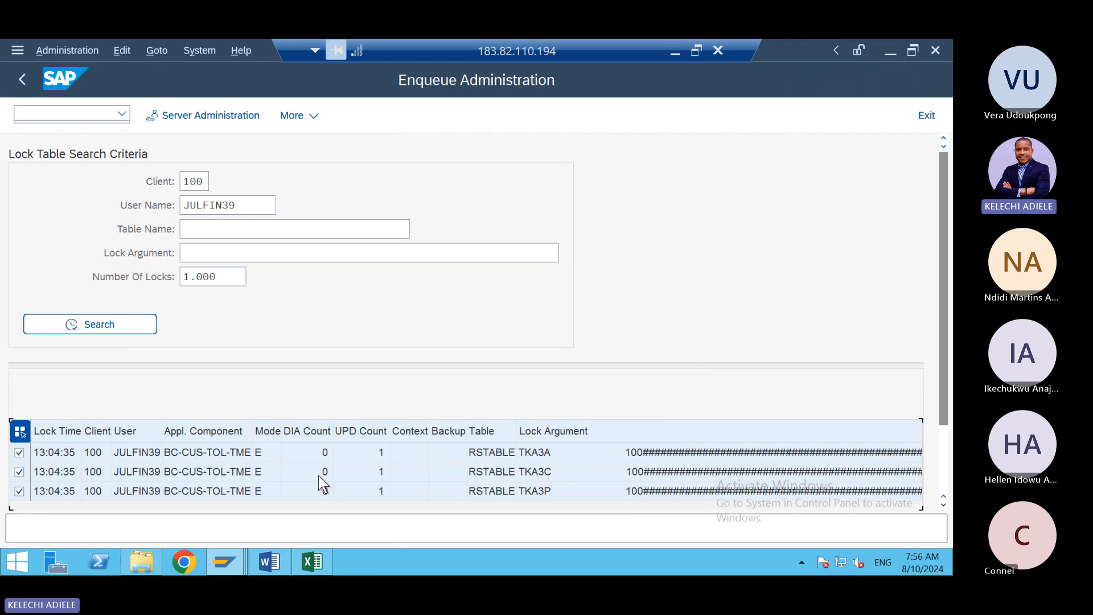
click(23, 78)
- Return to the Display IMG session, open Maintain Automatic Account Assignment of Revenue Elements, and position the list at company code SOX
click(237, 557)
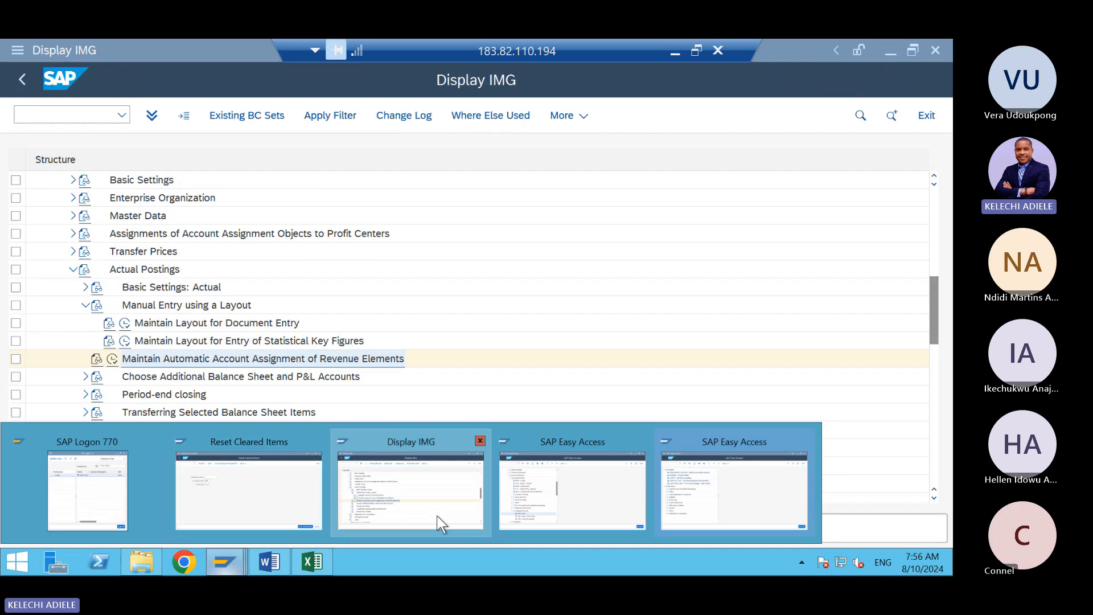
click(436, 515)
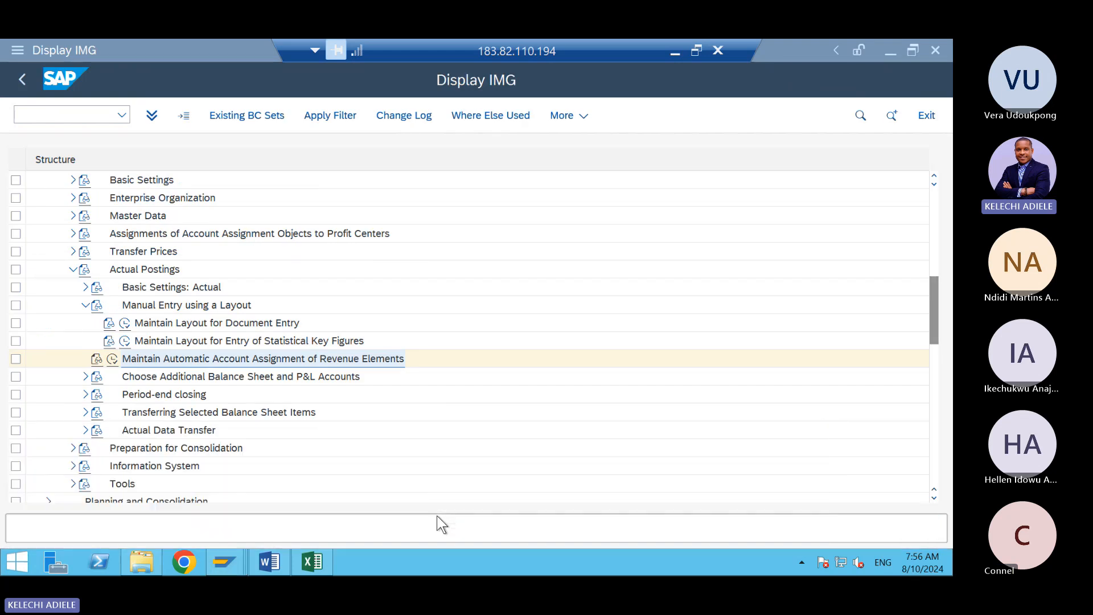
click(113, 360)
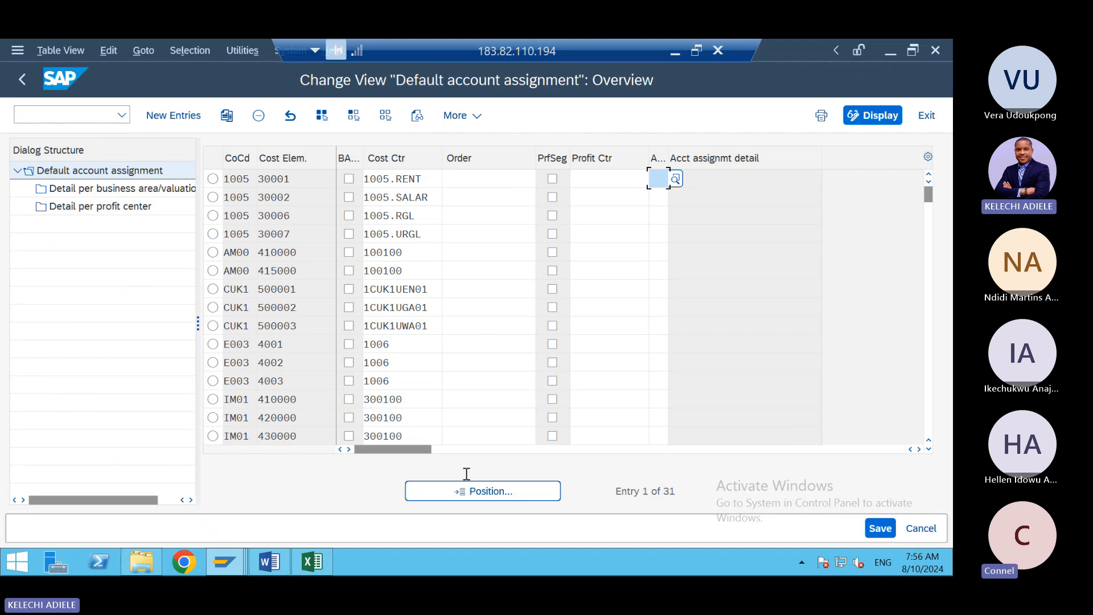
click(466, 495)
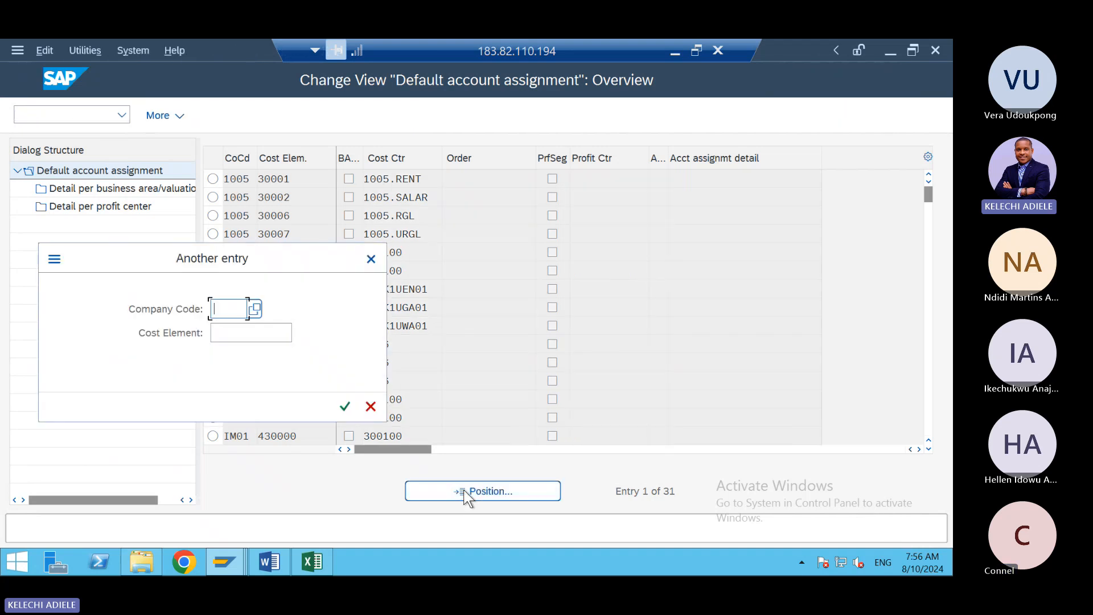
text(sox)
key(Return)
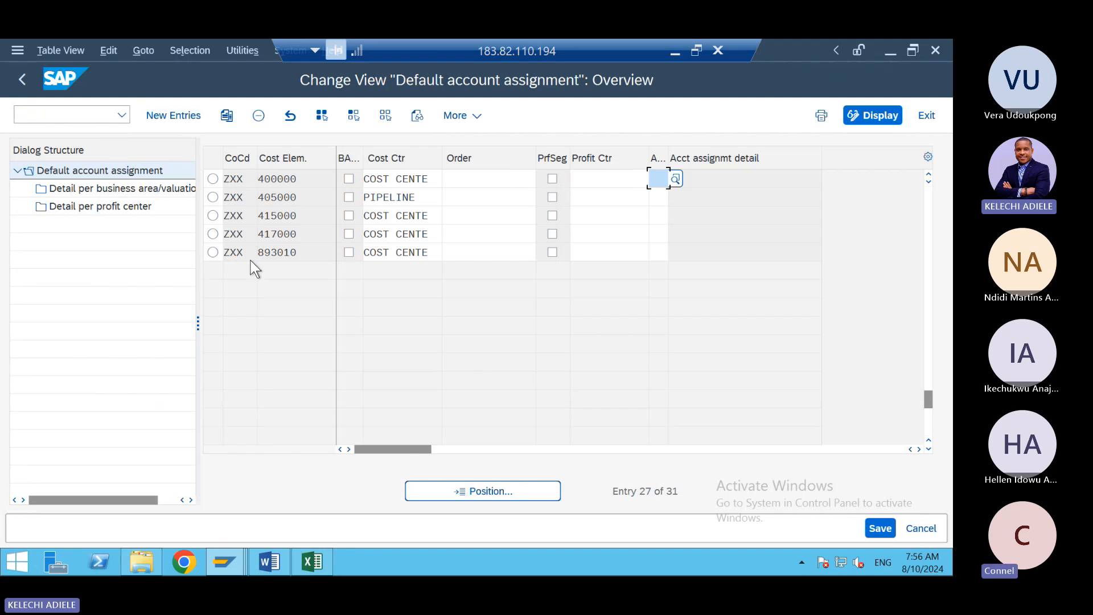
- Add a new default account assignment entry for company code SOX with cost element 4002
click(182, 114)
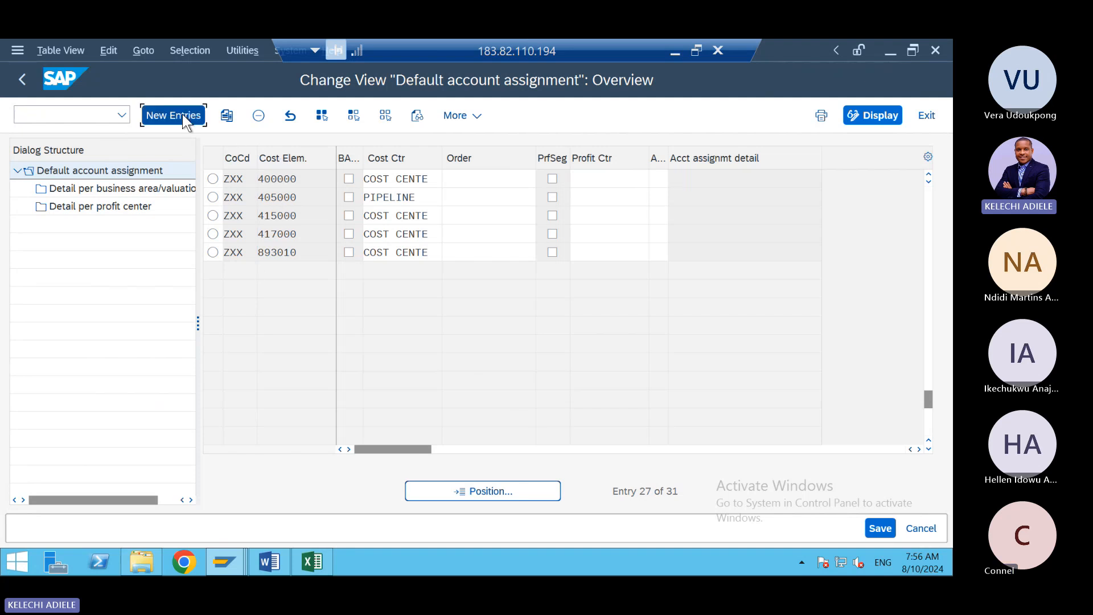
text(sox)
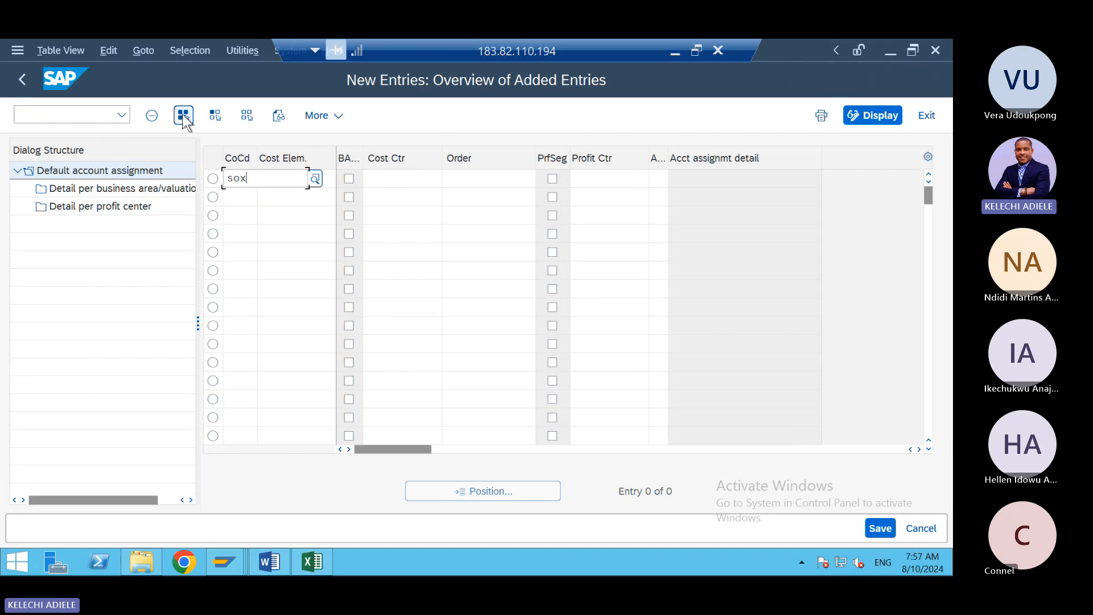
click(279, 245)
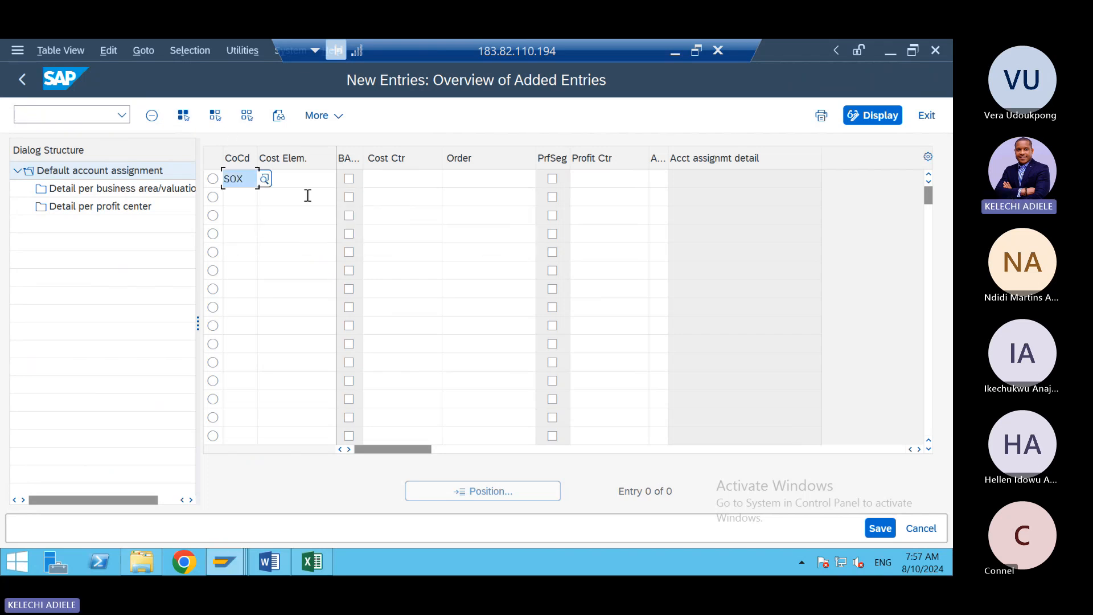
click(309, 180)
text(400)
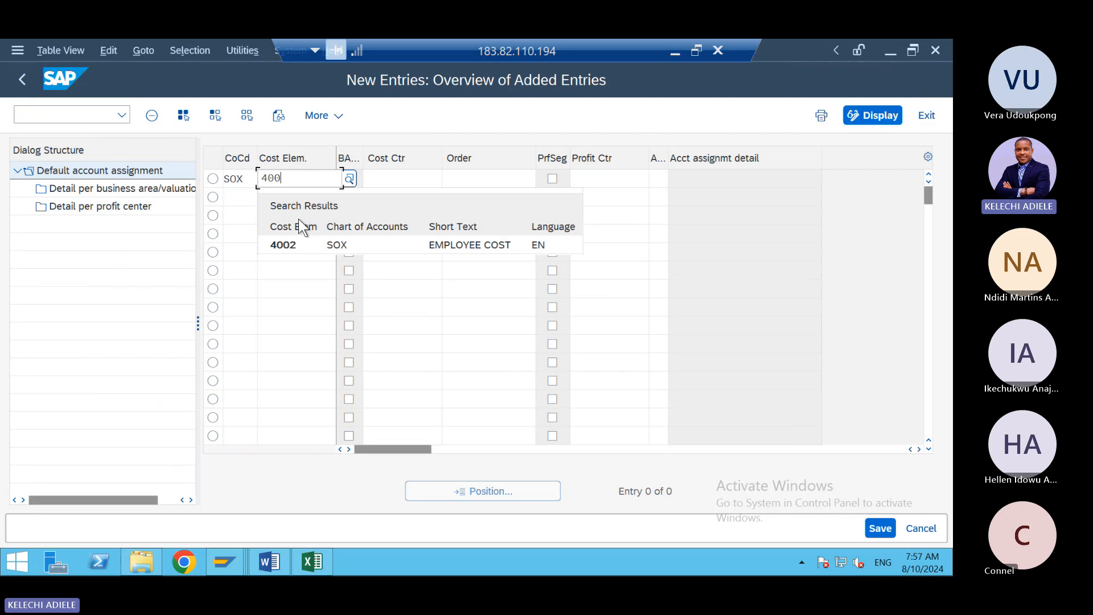
click(299, 245)
- Search for a cost center in controlling area and company code SOX for the new 4002 entry, and close the search
click(407, 184)
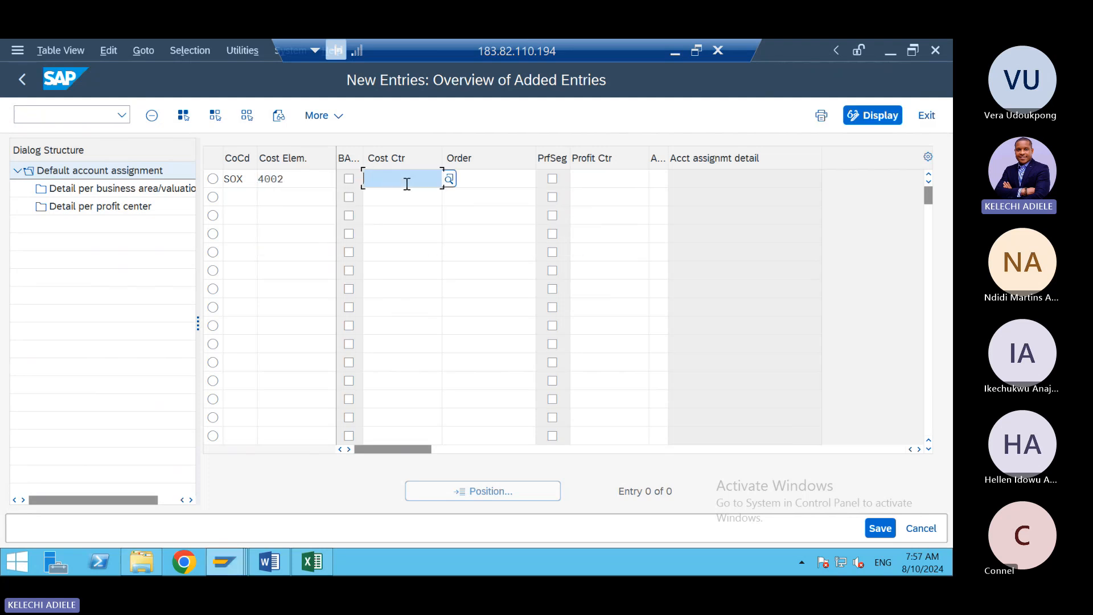
click(449, 179)
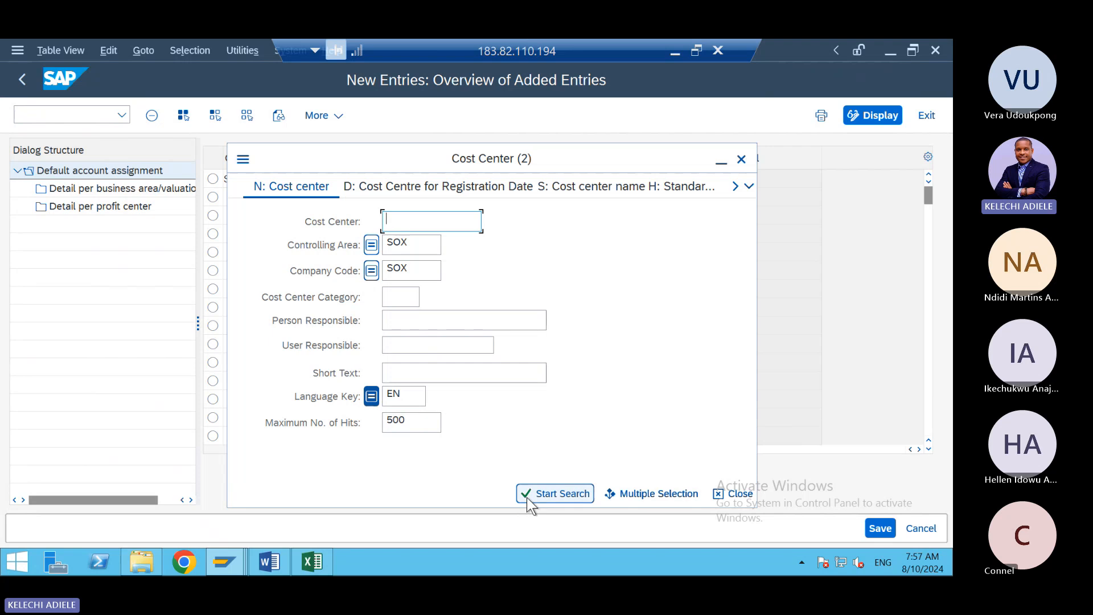
click(528, 497)
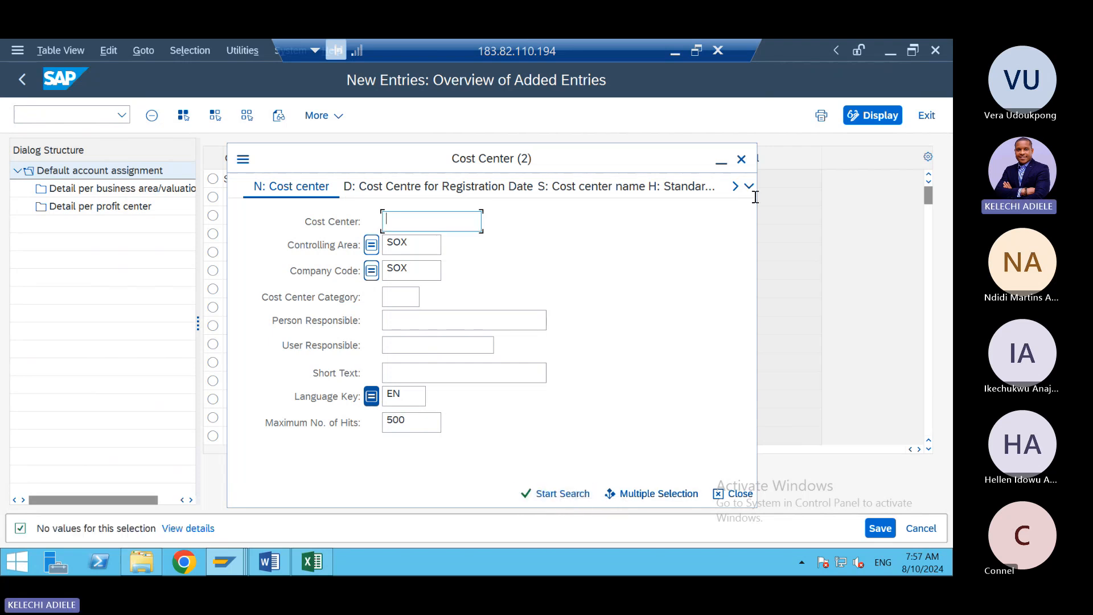
click(742, 160)
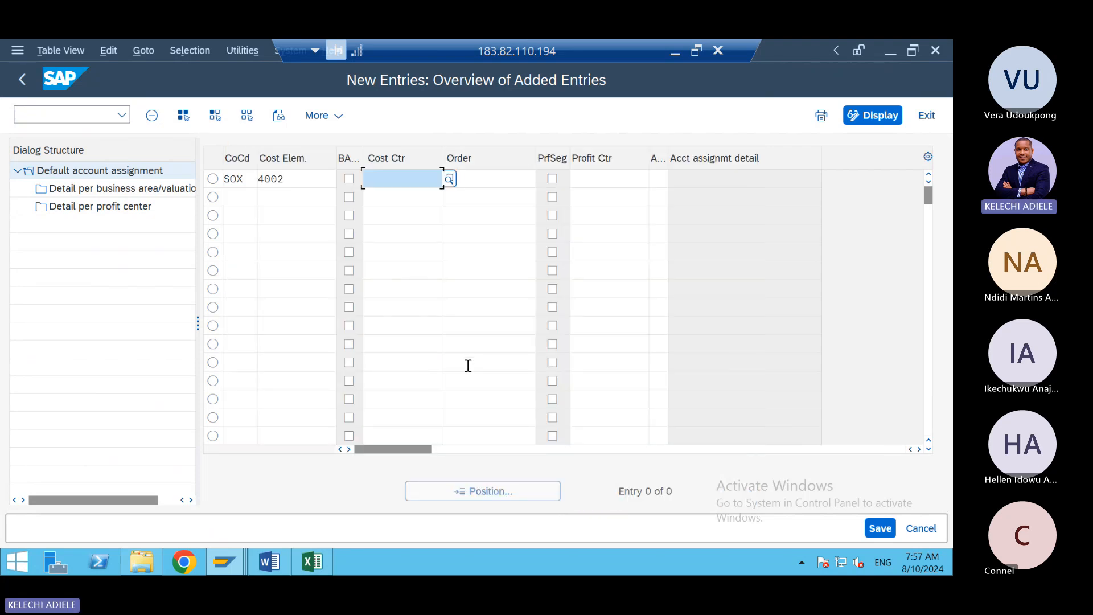
- Save the default account assignment entry to the SOX OIL & GAS customizing request and return to Display IMG
click(880, 527)
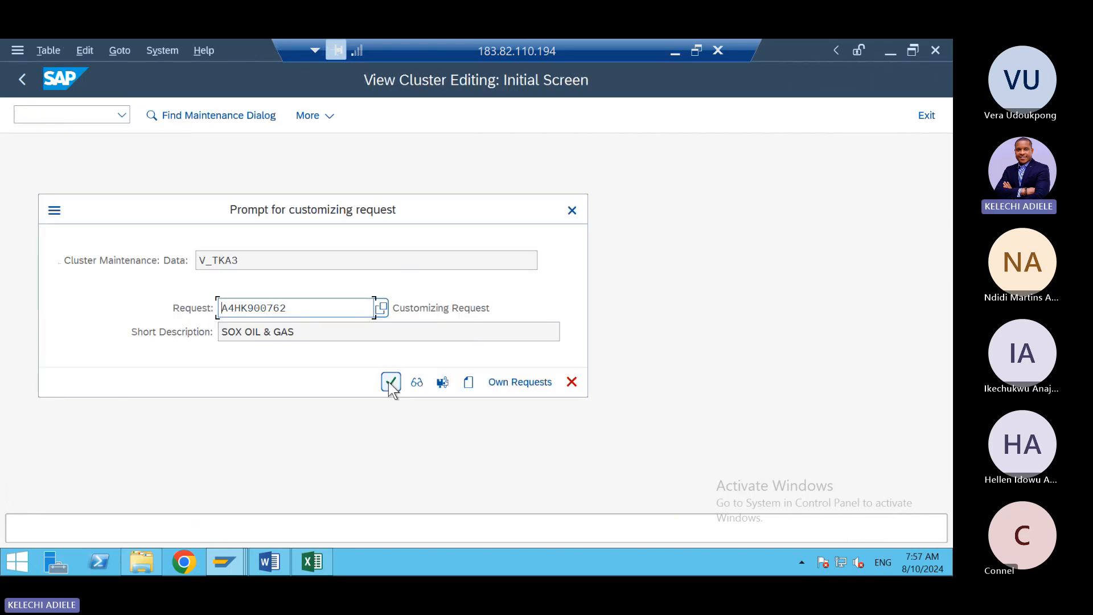
click(391, 382)
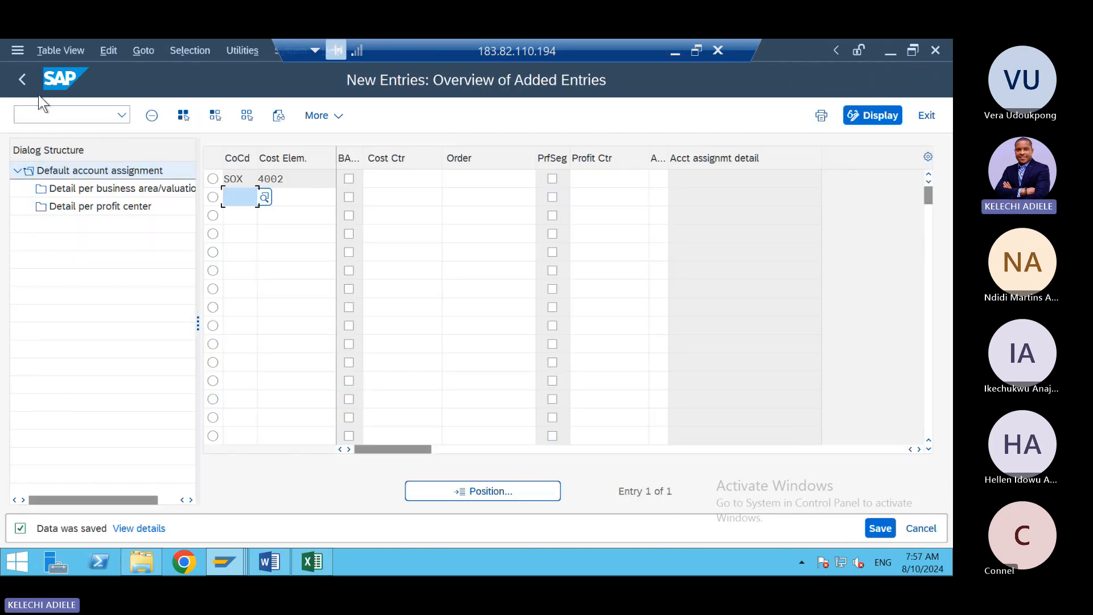
click(25, 80)
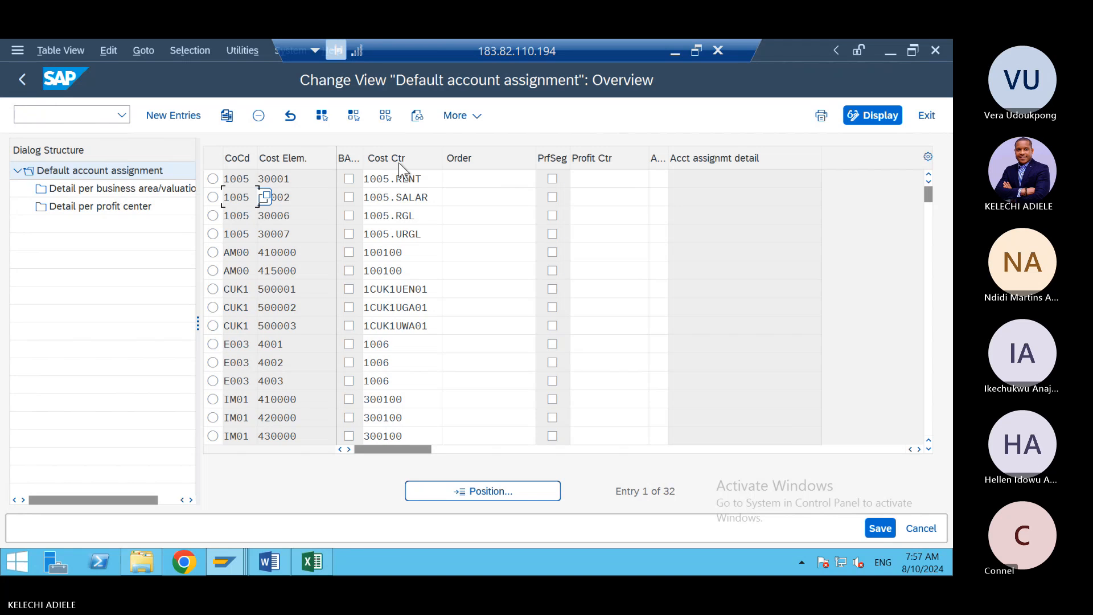
click(425, 181)
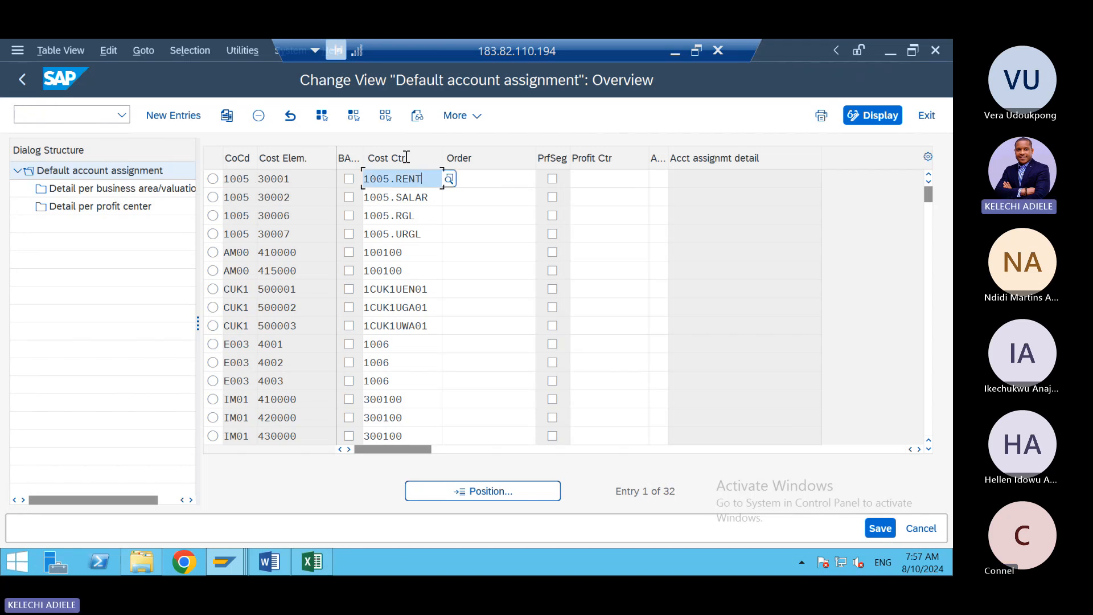
click(22, 76)
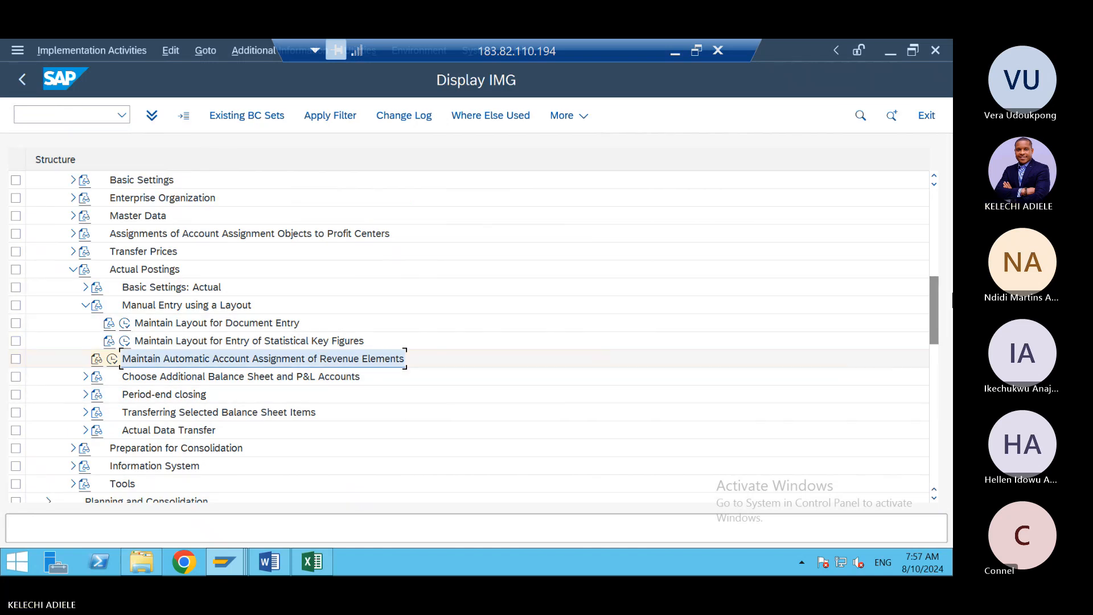
- Collapse Profit Center Accounting in the IMG structure and expand Cost Center Accounting down to Master Data, Cost Centers
click(73, 269)
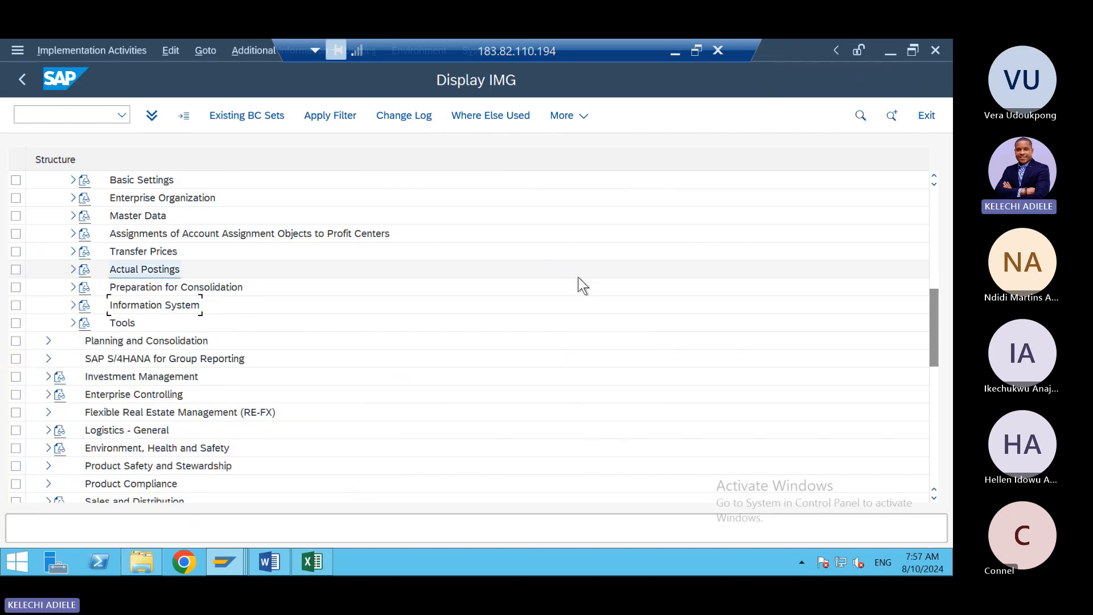
scroll(932, 317, up, 3)
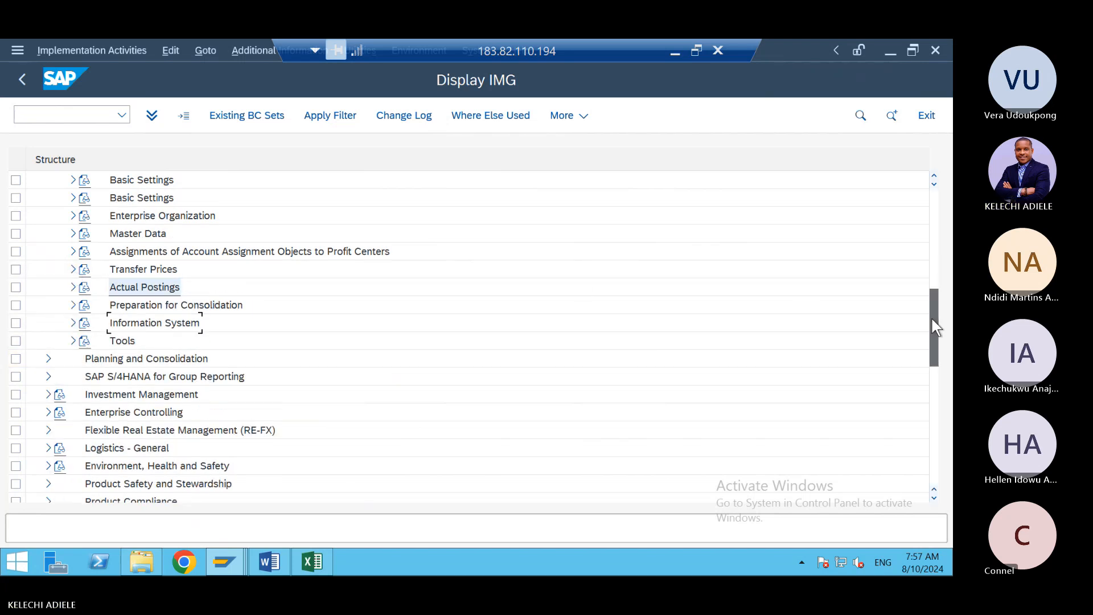
scroll(934, 324, up, 4)
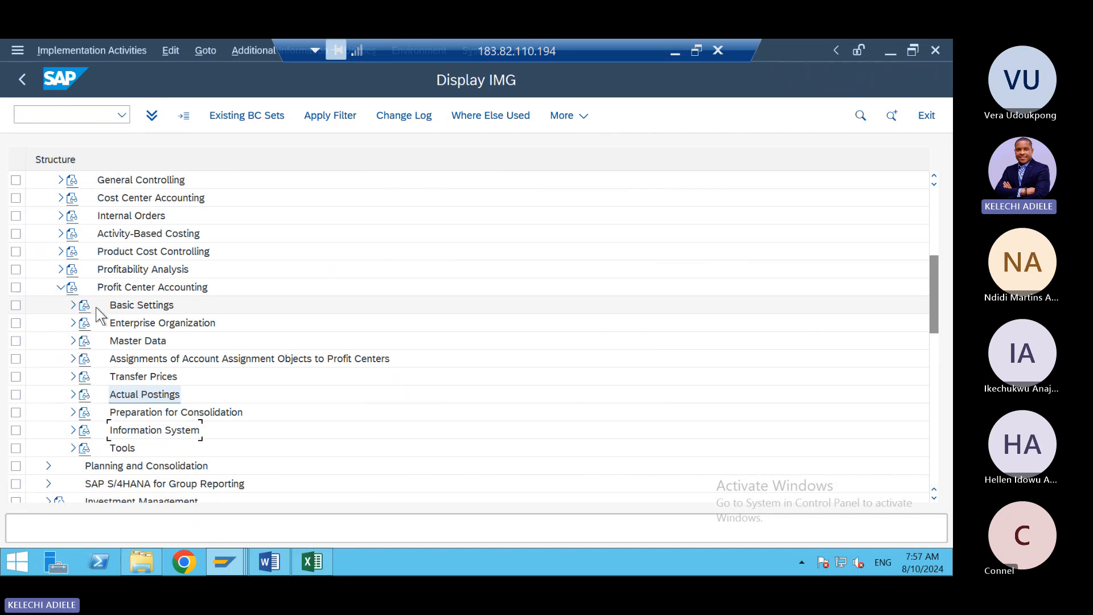
click(60, 288)
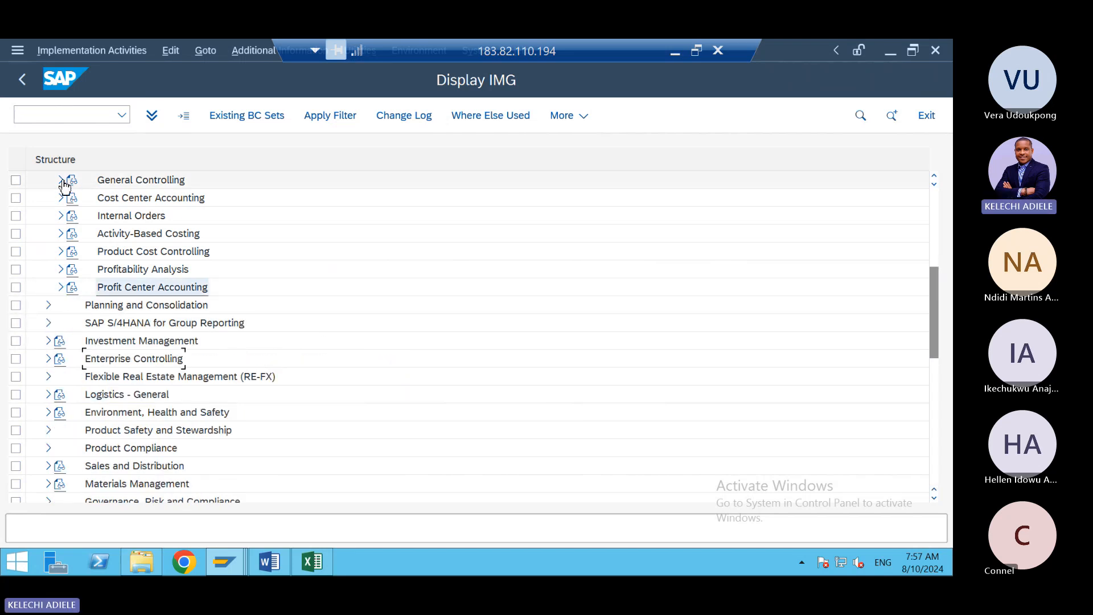
click(62, 198)
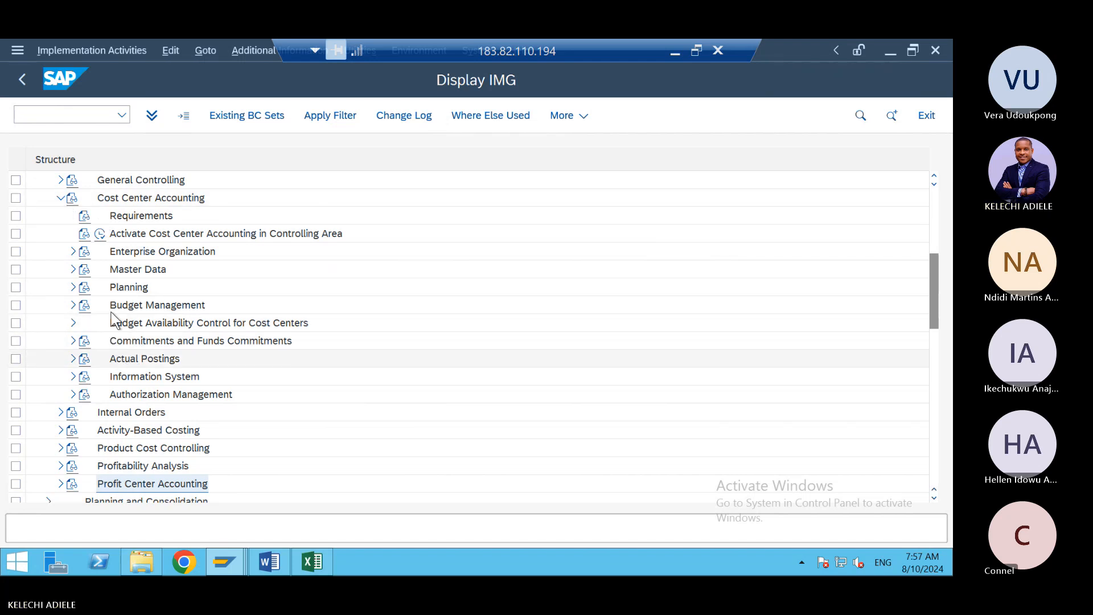
click(74, 252)
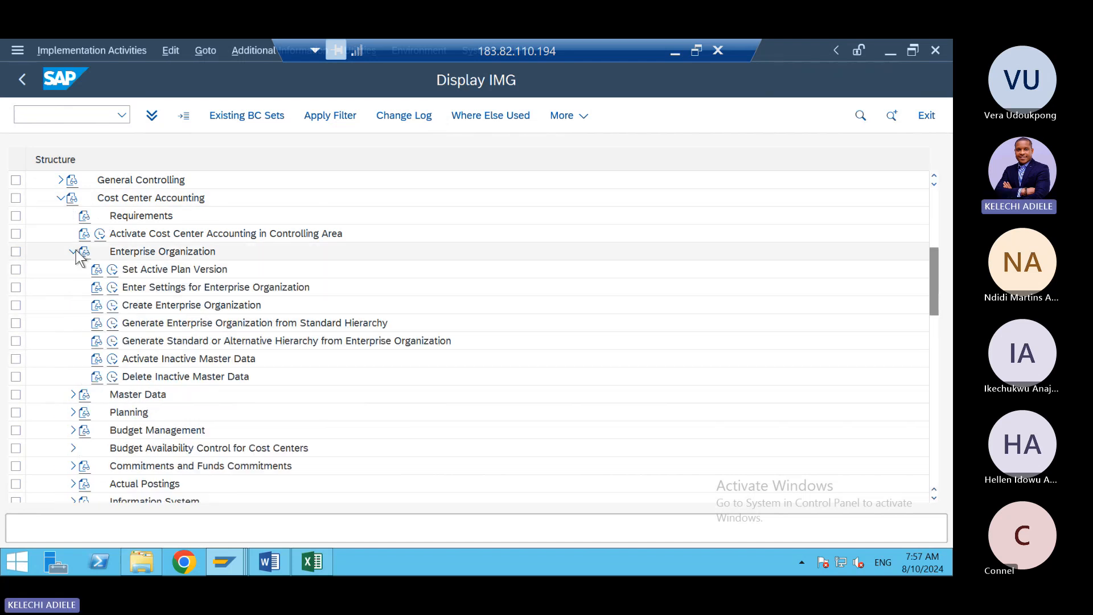
click(74, 252)
click(74, 269)
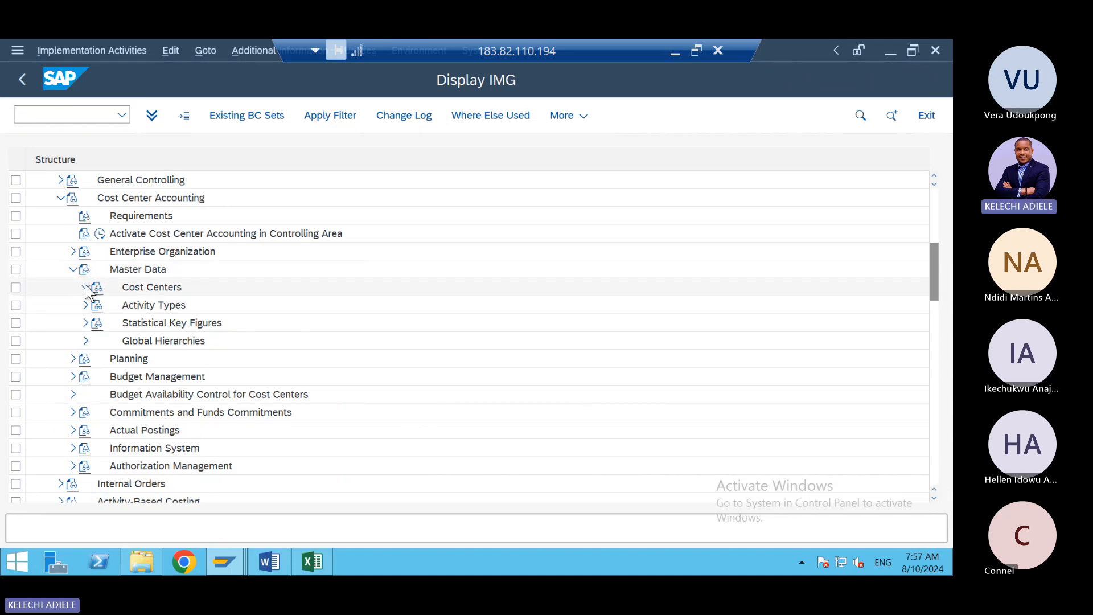
click(86, 288)
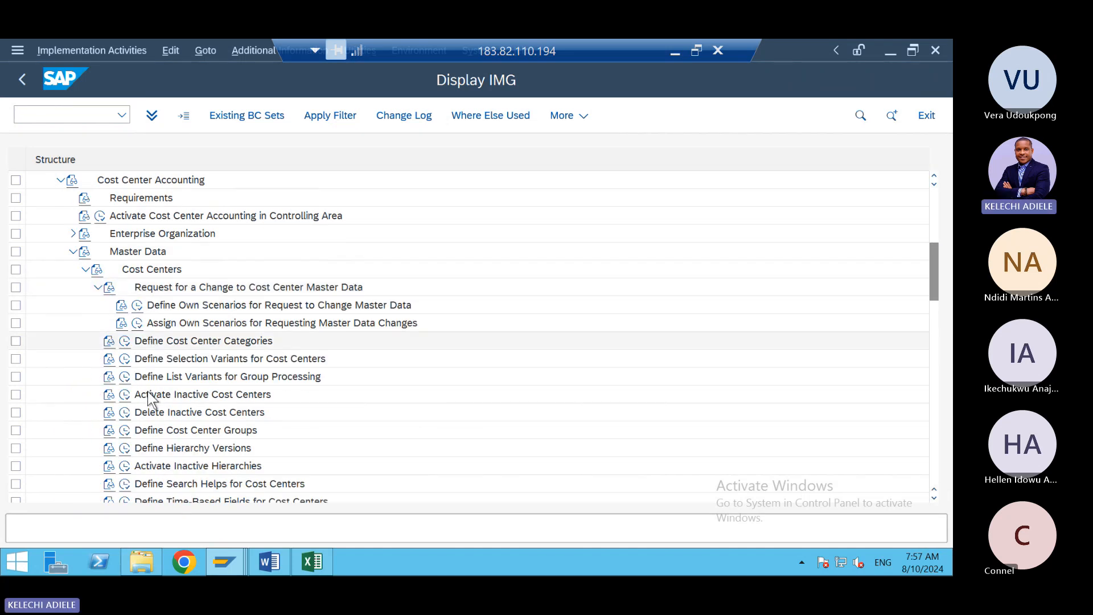
- Open cost center group SOXCA0001 for change through Define Cost Center Groups and describe it as SOX COST CENTER GROUP
click(124, 431)
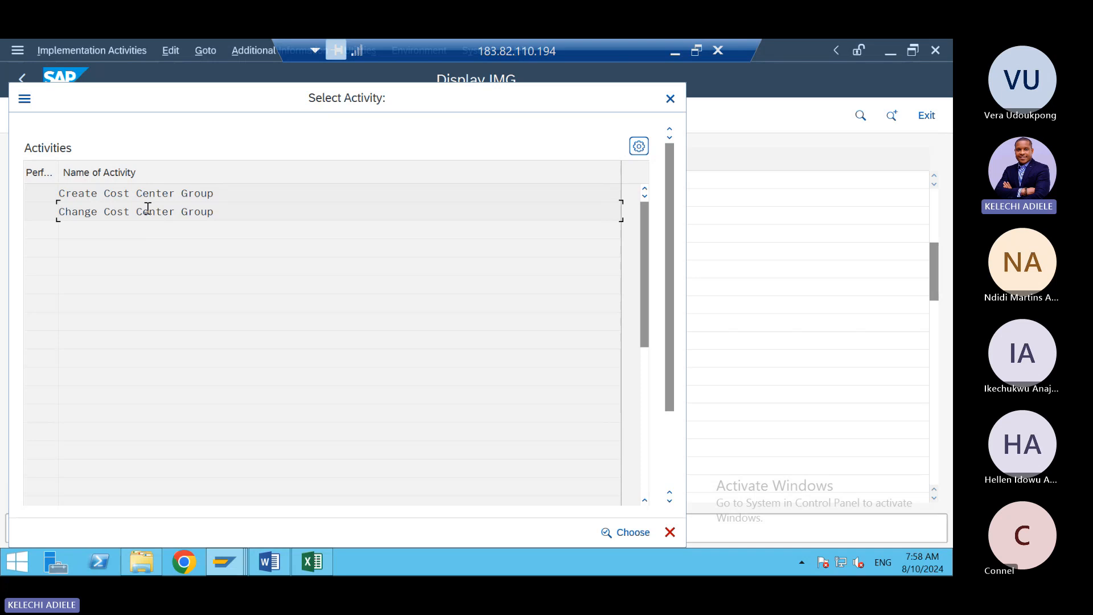
double_click(148, 209)
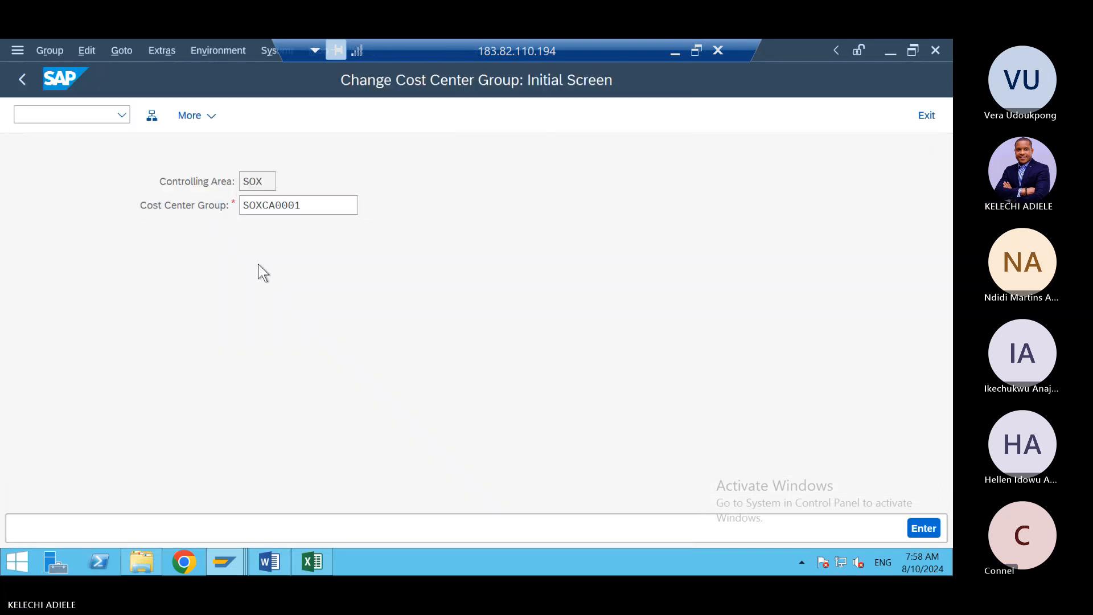
key(Return)
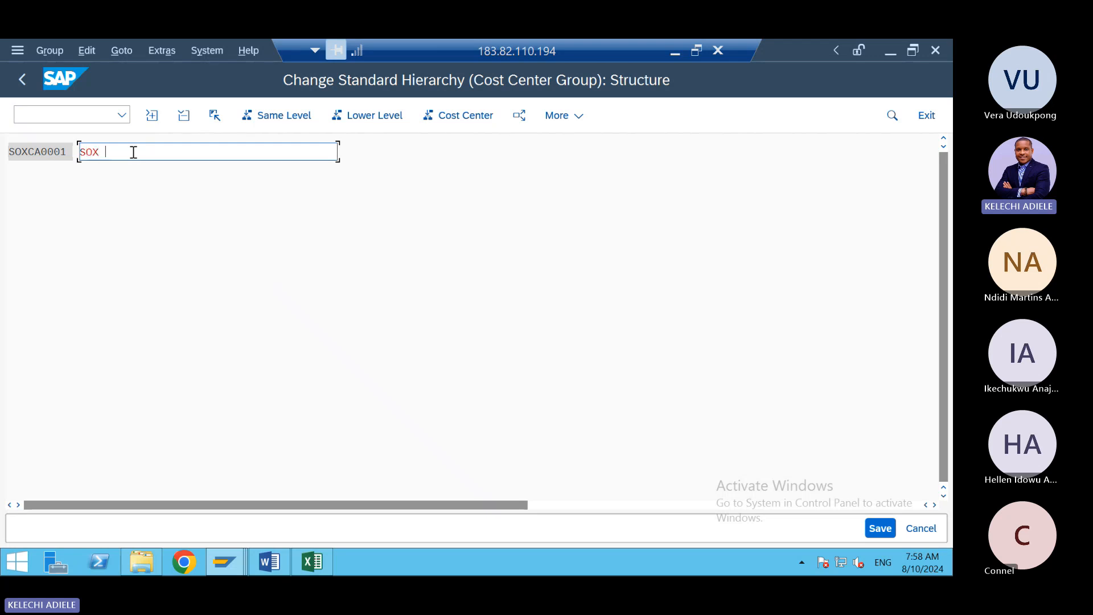
text(sox cost CENTE)
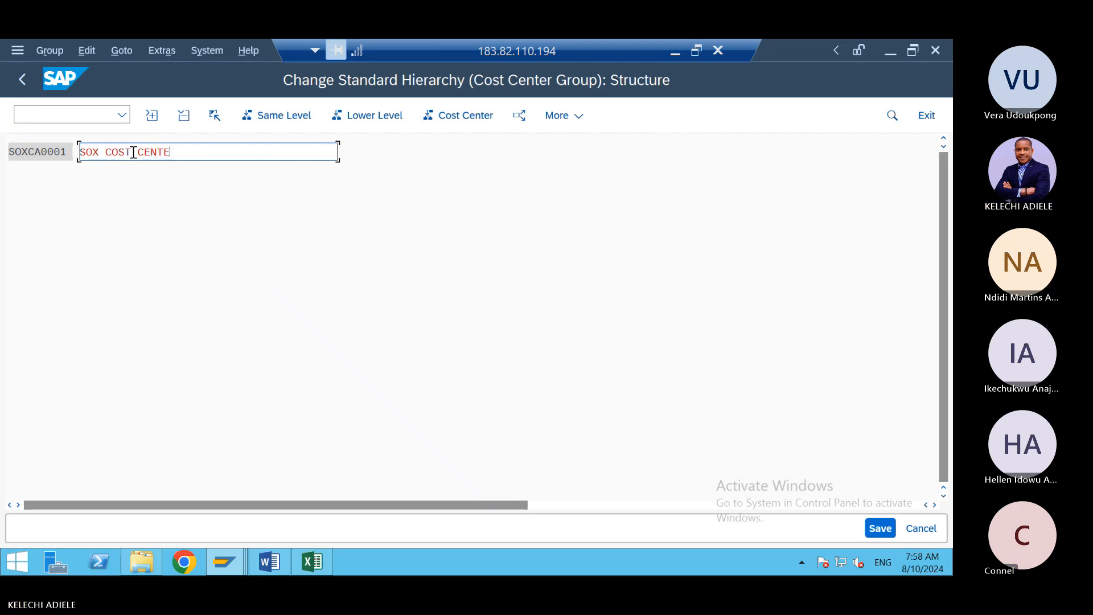
text(R GROUP)
- Save the SOXCA0001 cost center group without adding a cost center, and return to Display IMG
click(438, 121)
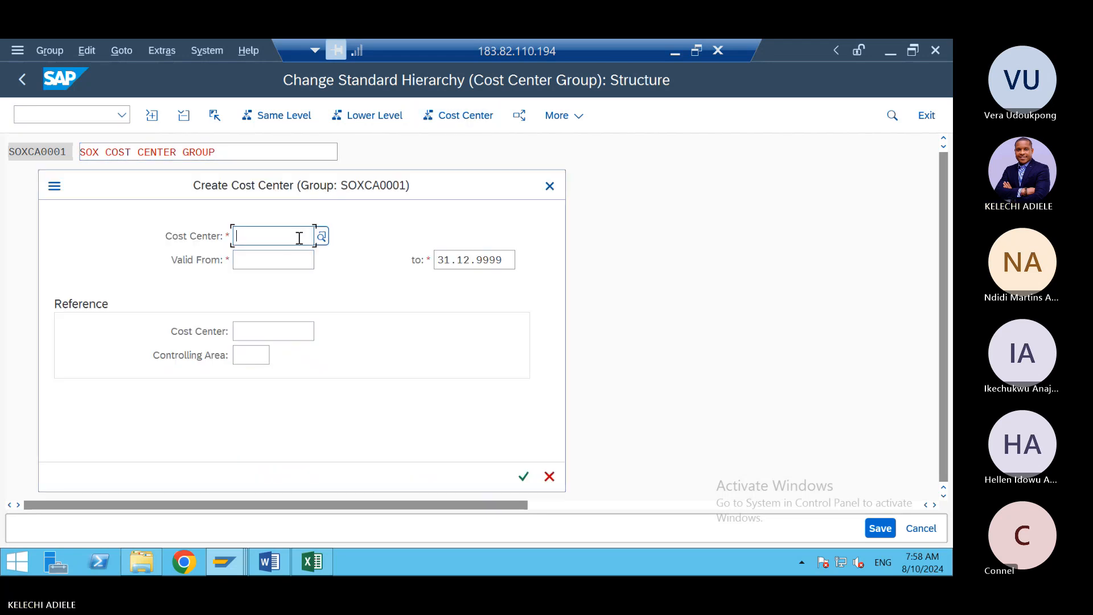
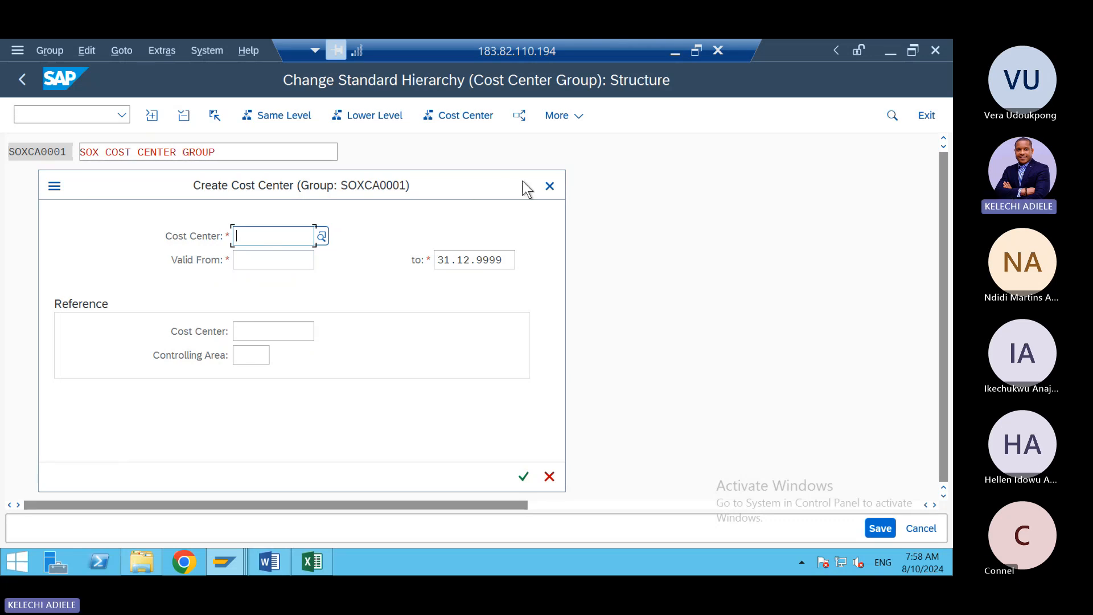
click(550, 187)
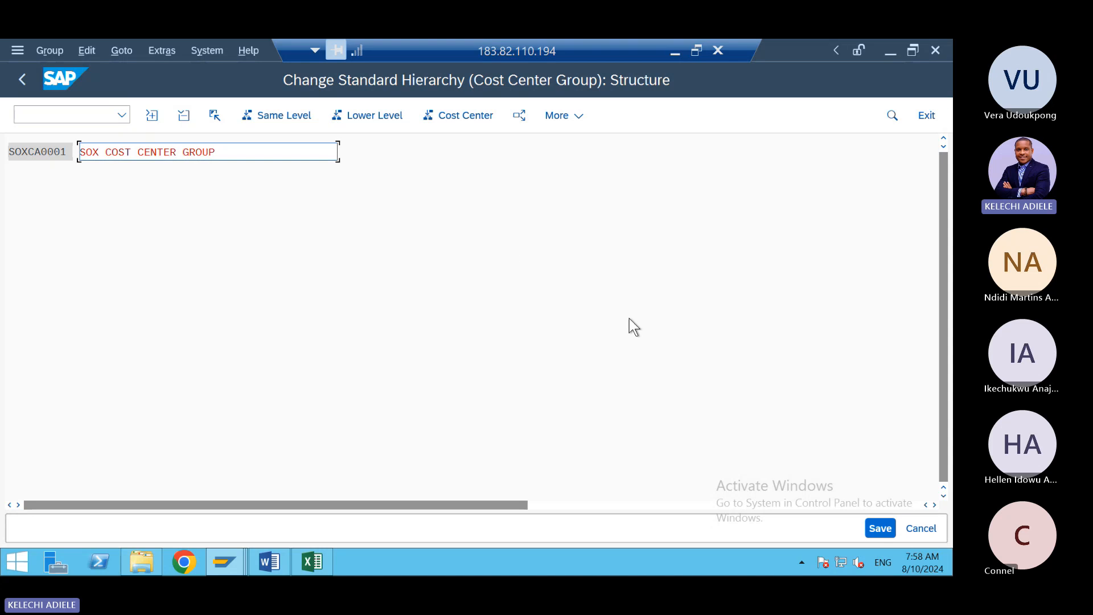
click(877, 529)
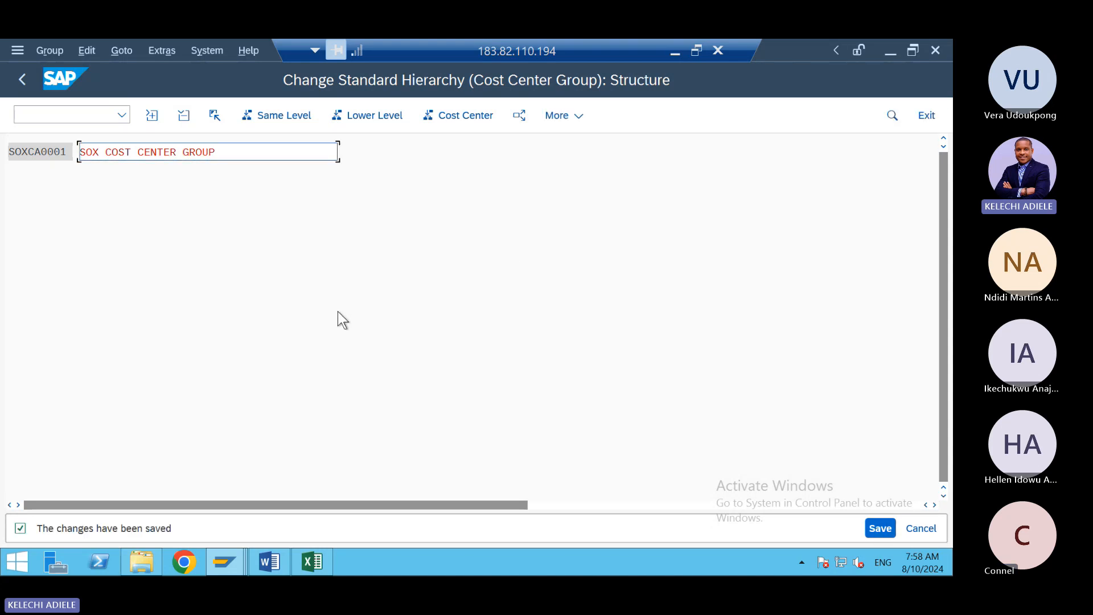
click(23, 74)
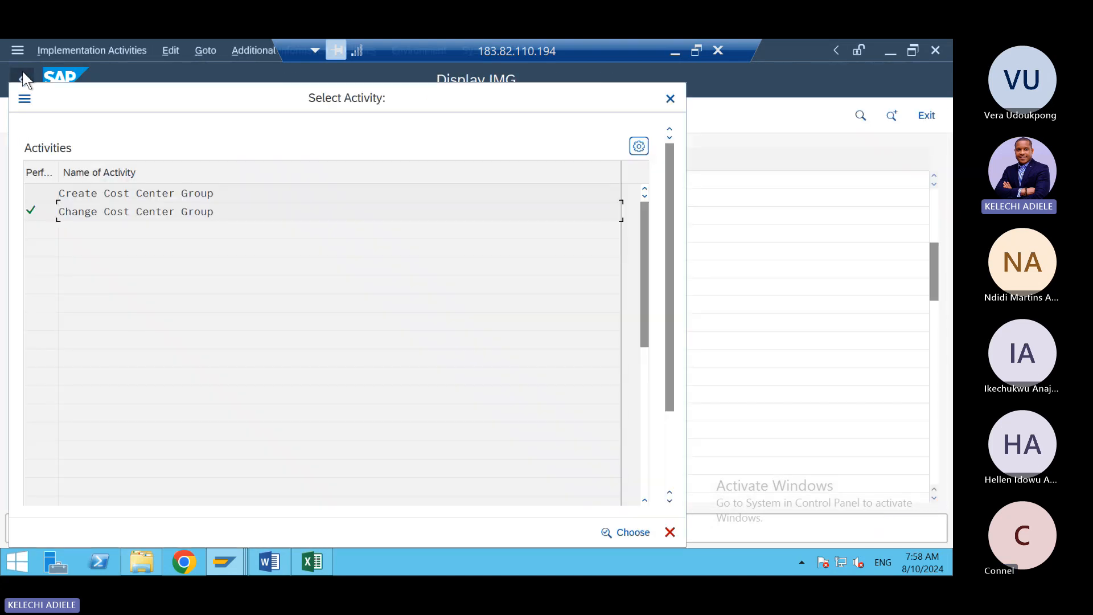
click(670, 98)
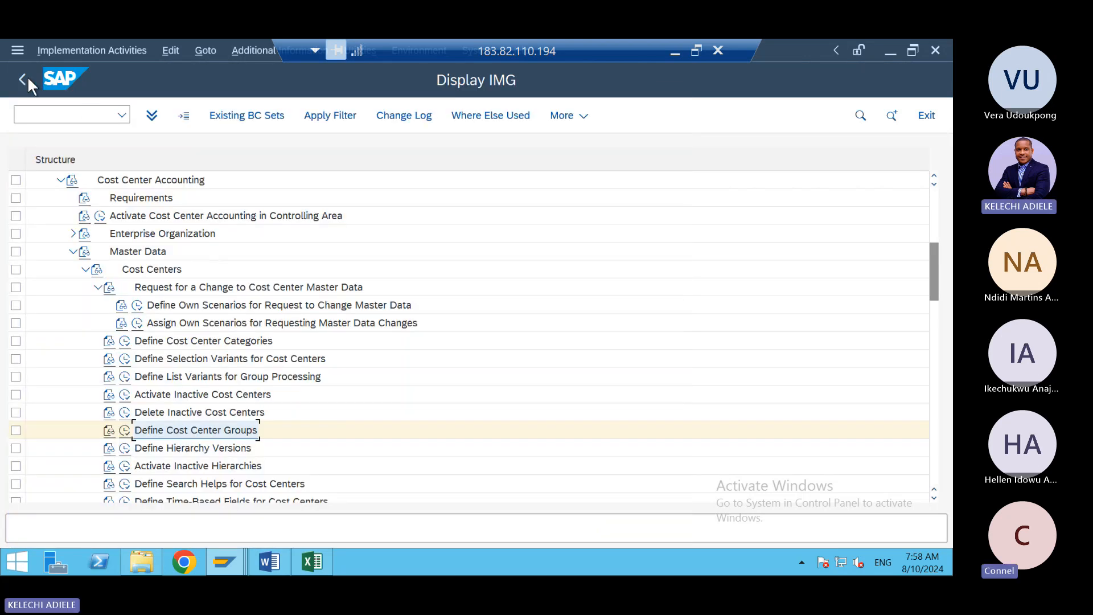
- Leave Customizing for SAP Easy Access and start transaction KS01 from the Cost Center individual processing folder
click(26, 78)
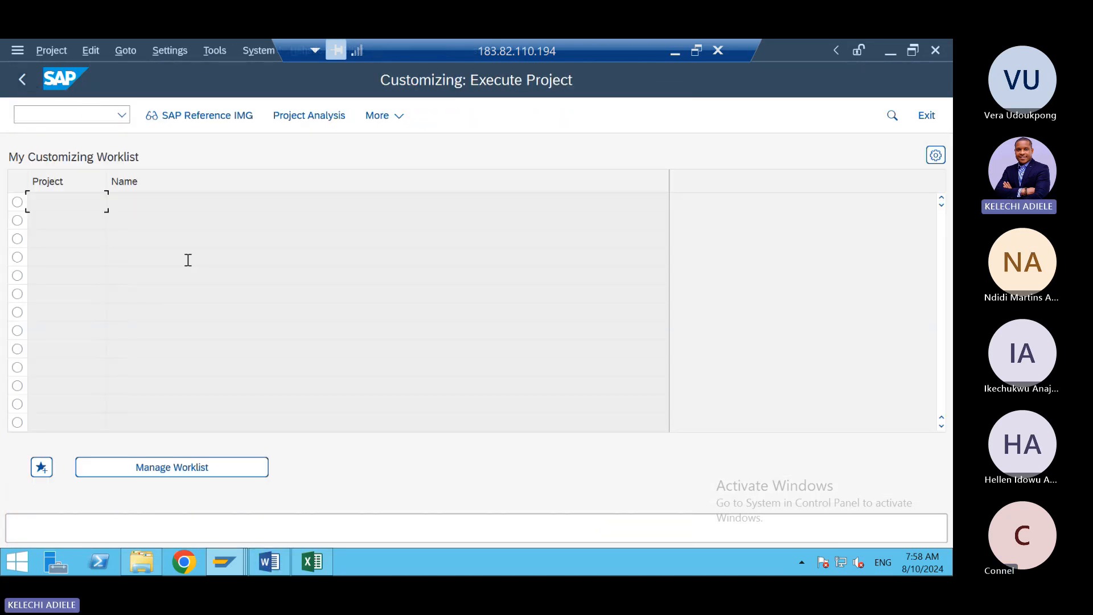
click(206, 117)
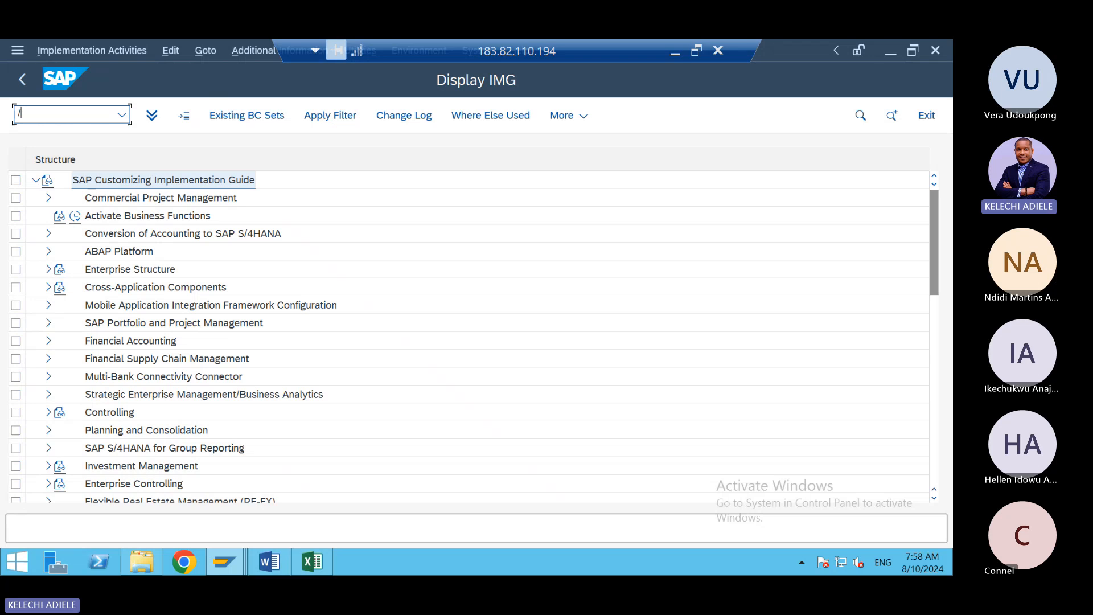
click(22, 79)
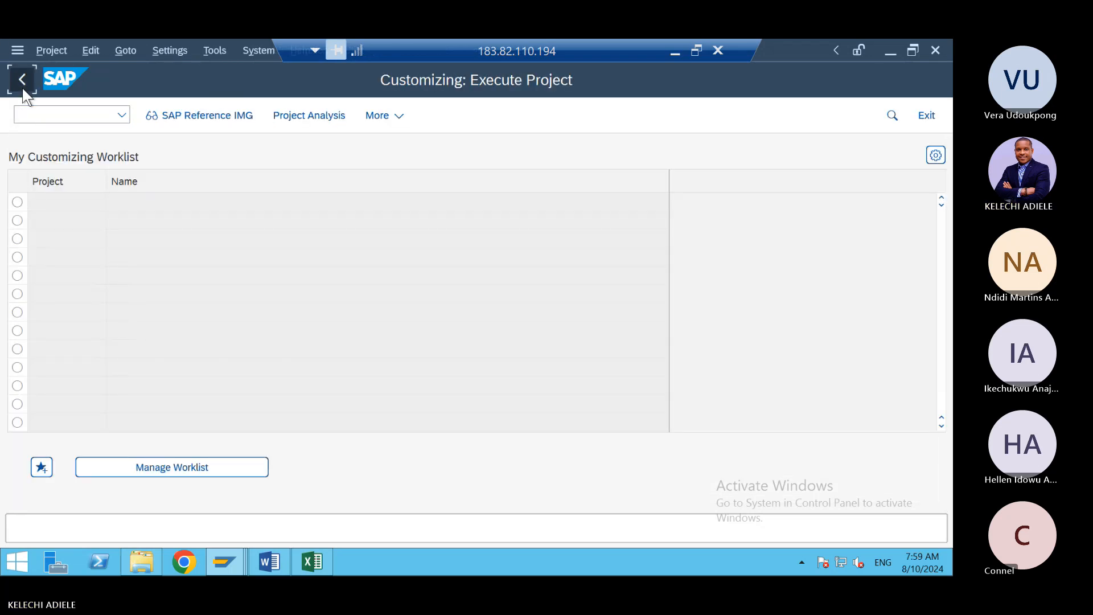
click(23, 85)
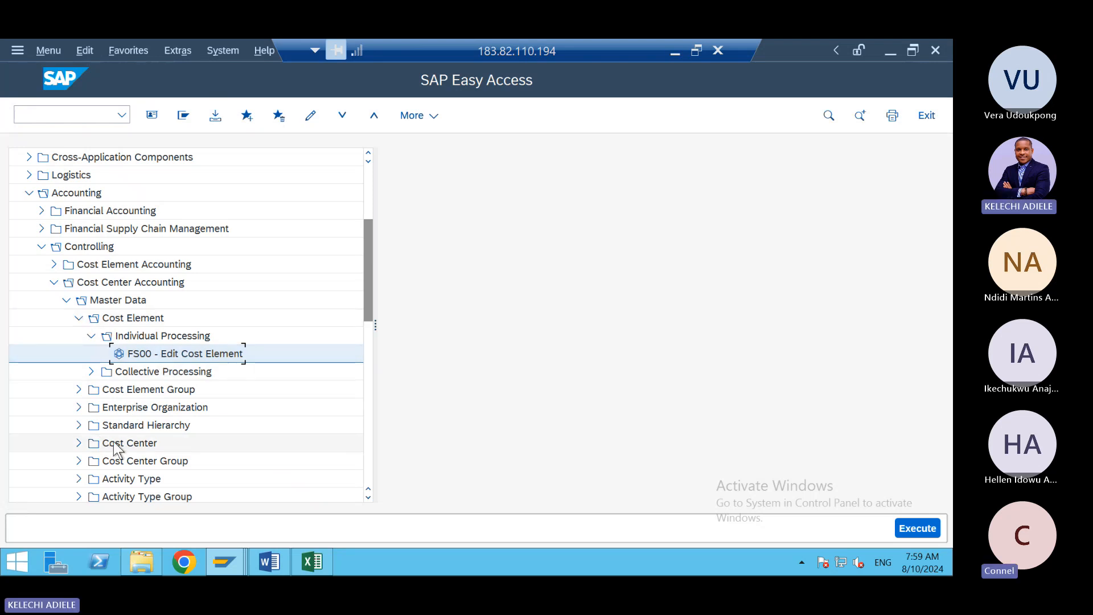
click(79, 444)
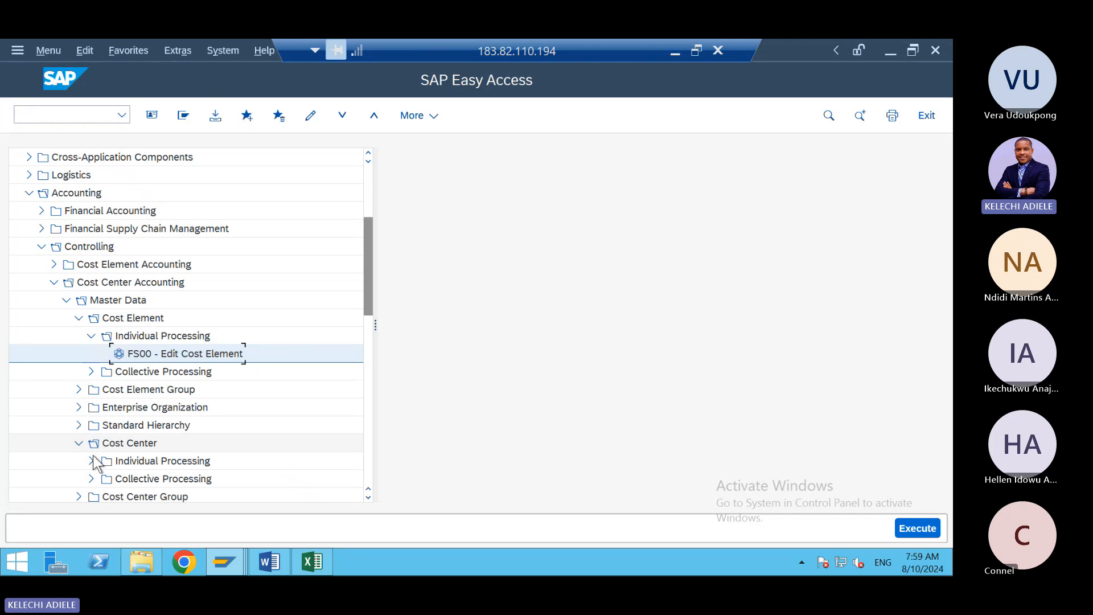
click(92, 462)
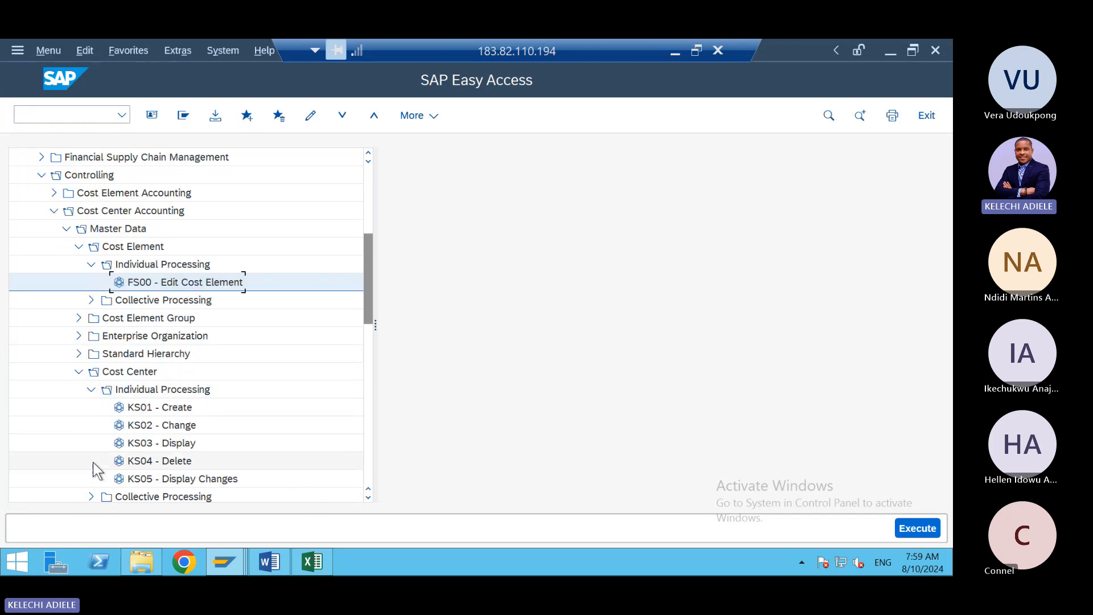
double_click(154, 407)
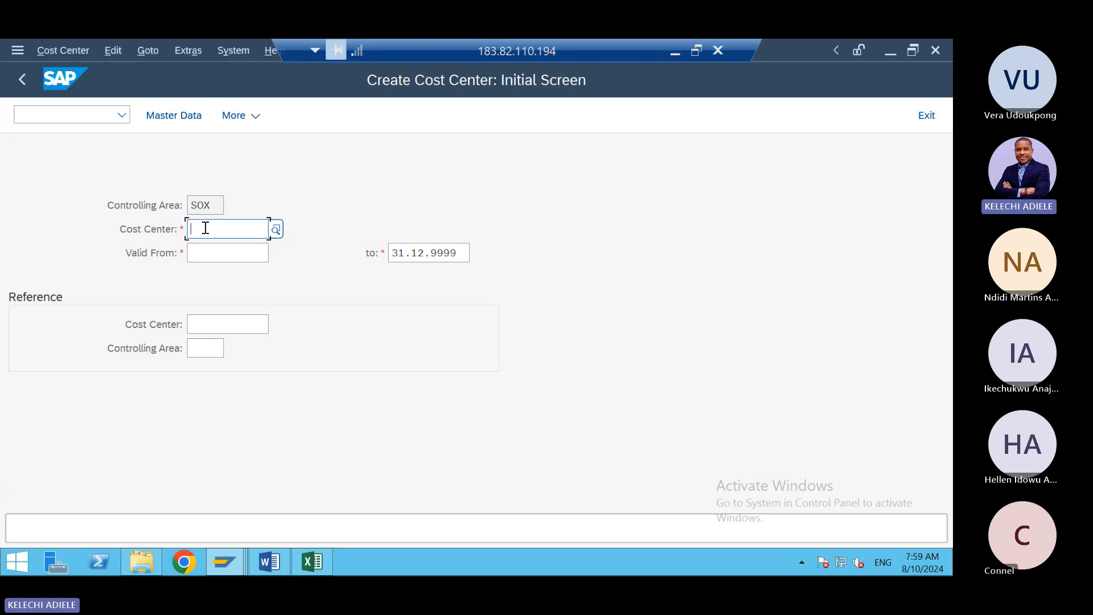
- Check the expense categories in the SOX GROUP Excel workbook, return to SAP, and enter EMPLOY as the new cost center
click(314, 555)
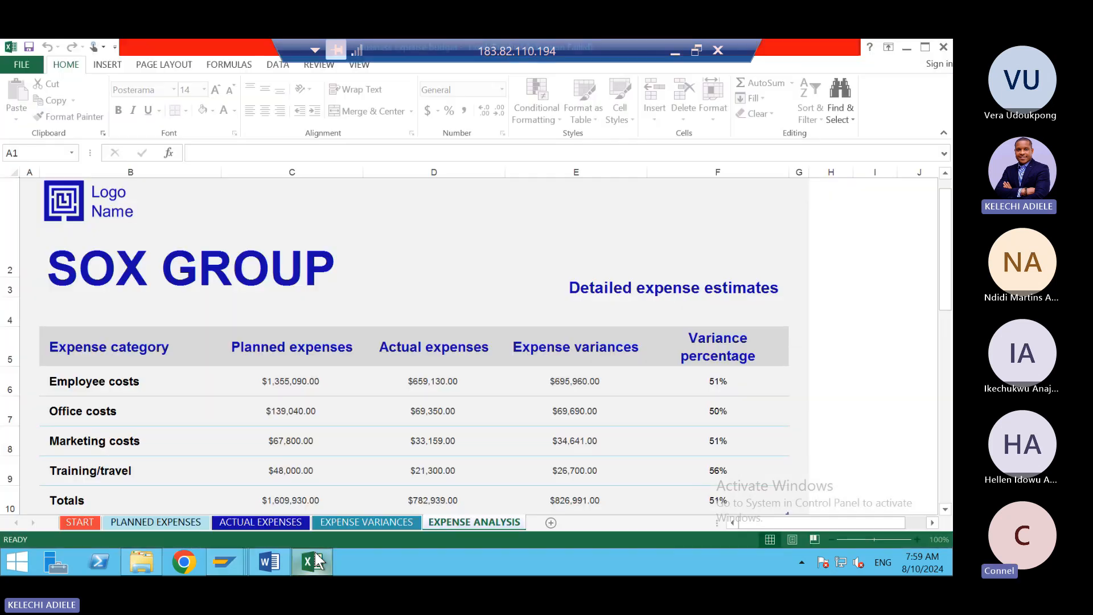
click(314, 561)
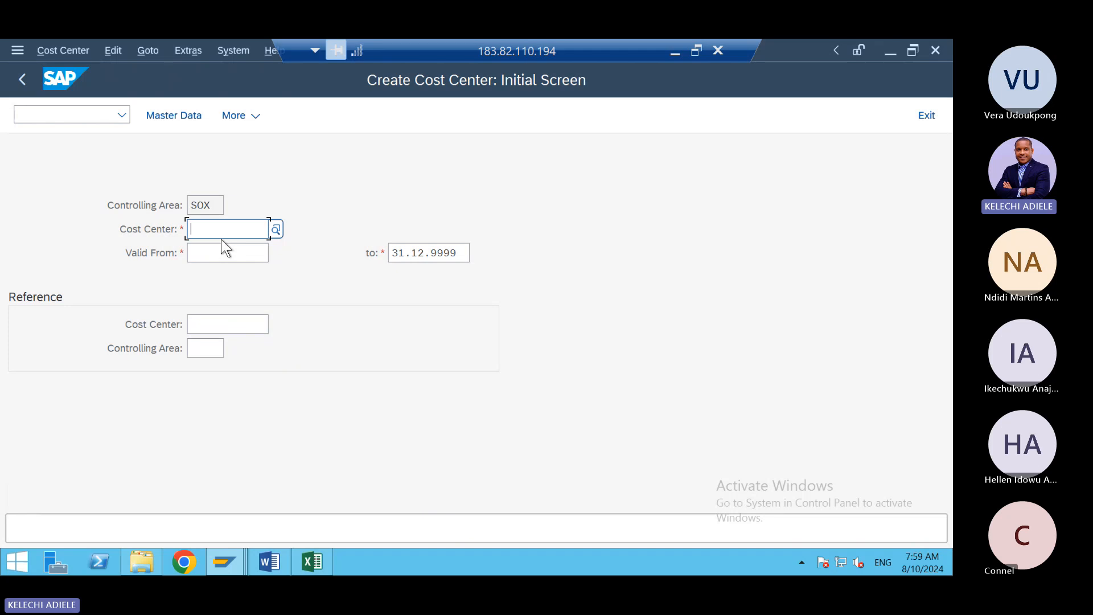
text(e)
key(BackSpace)
text(E)
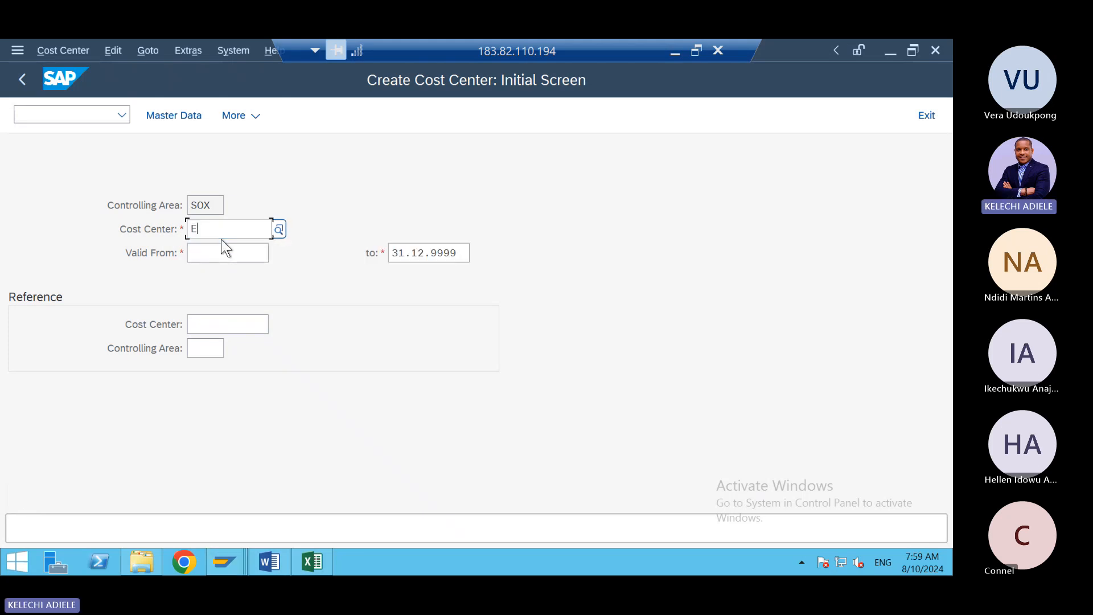
text(MP)
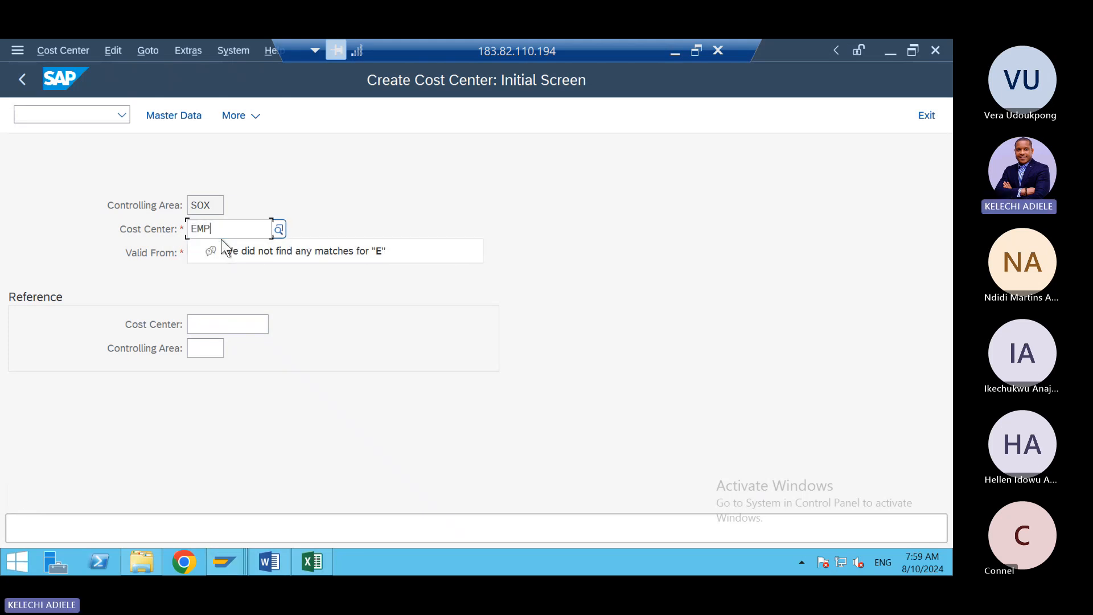
text(LLOY)
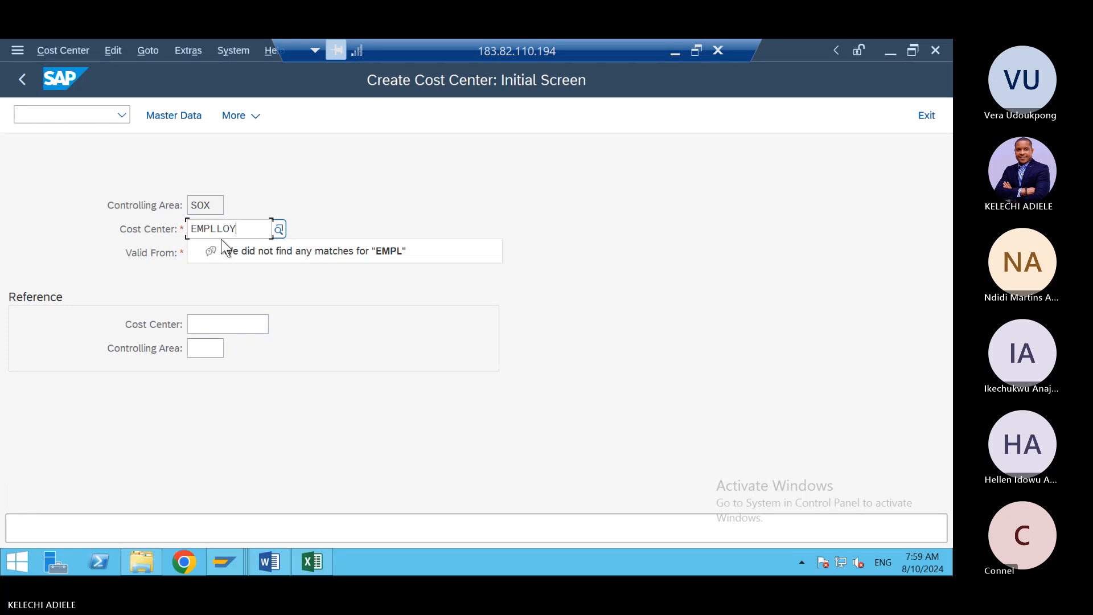
key(BackSpace)
key(BackSpace)
key(BackSpace)
text(O)
key(Tab)
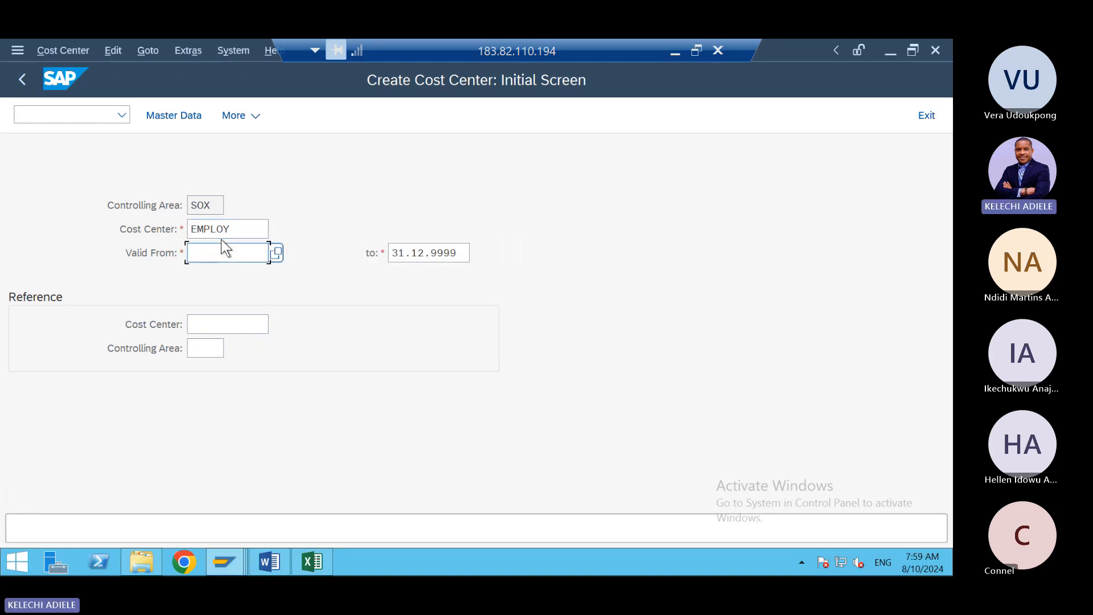
- Set the cost center's validity start to 01.01.2024 and continue to its basic data
click(277, 253)
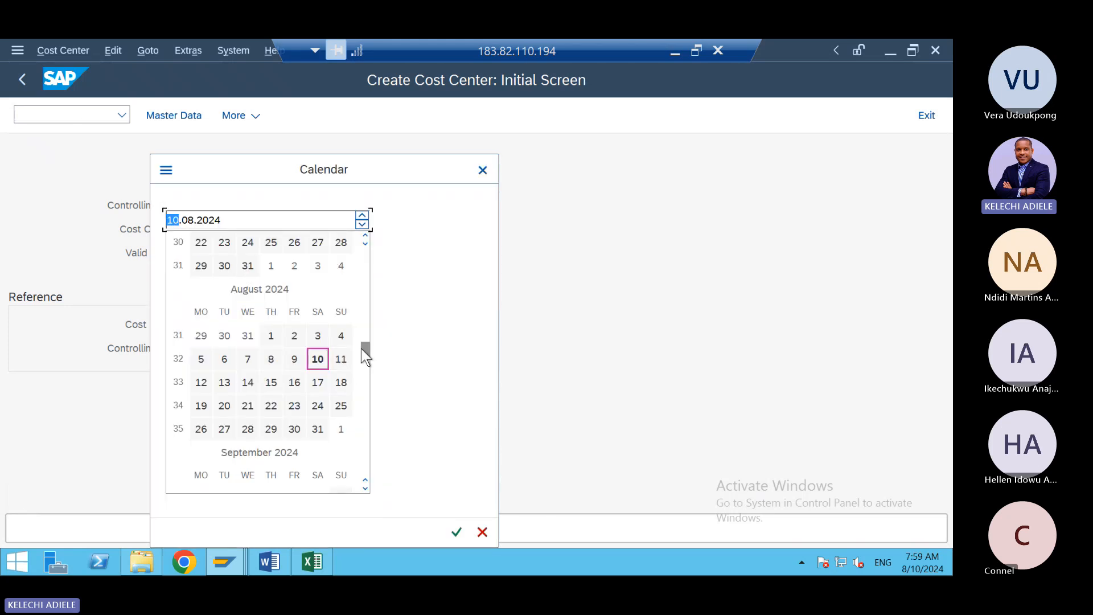
click(476, 176)
text(01.01.202)
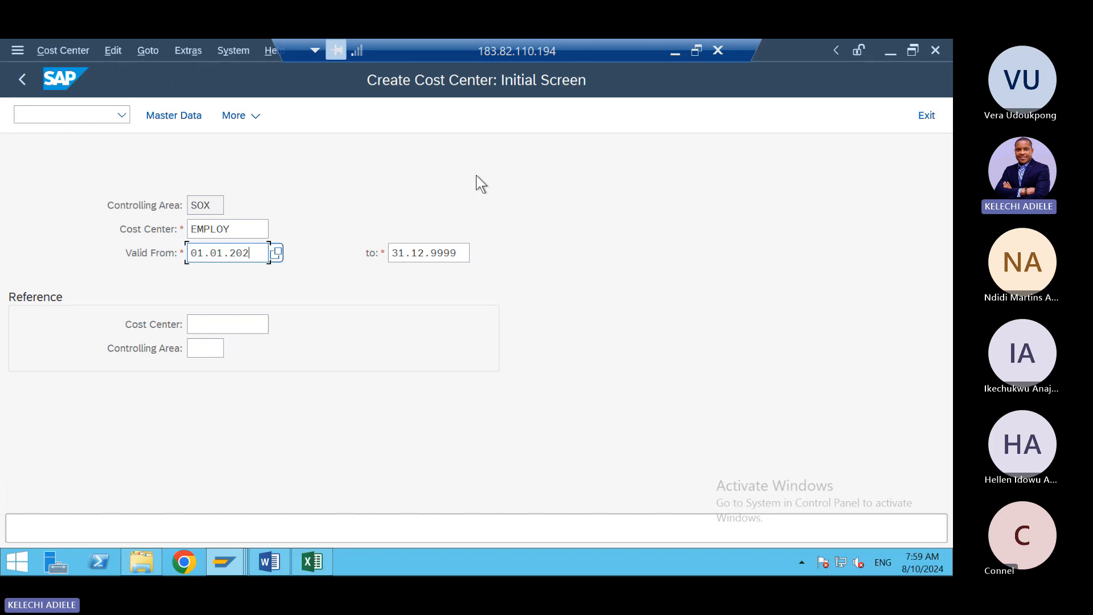
text(4)
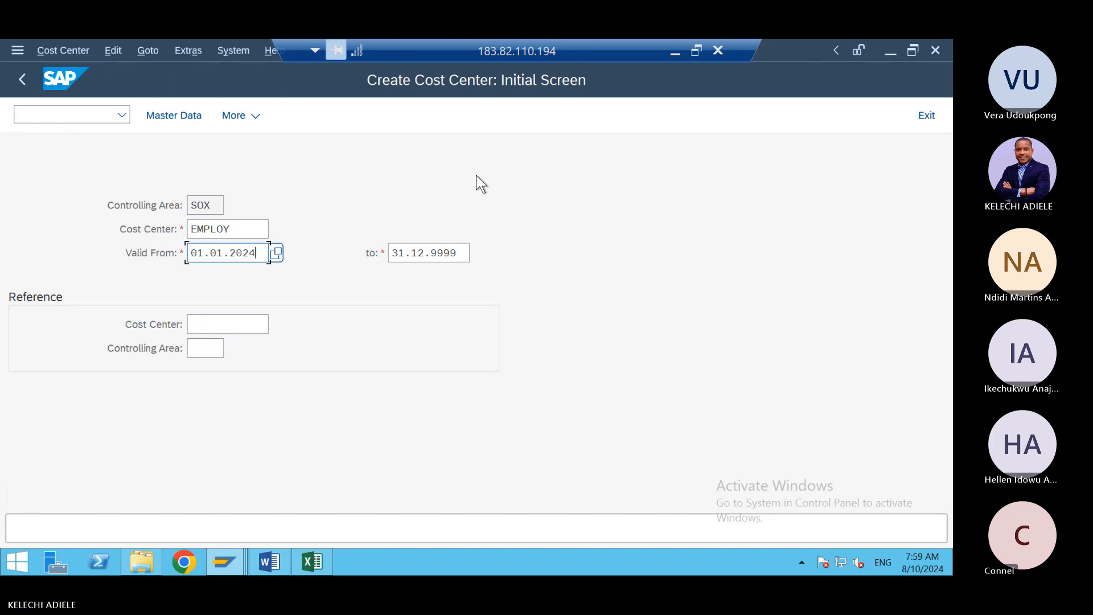
key(Return)
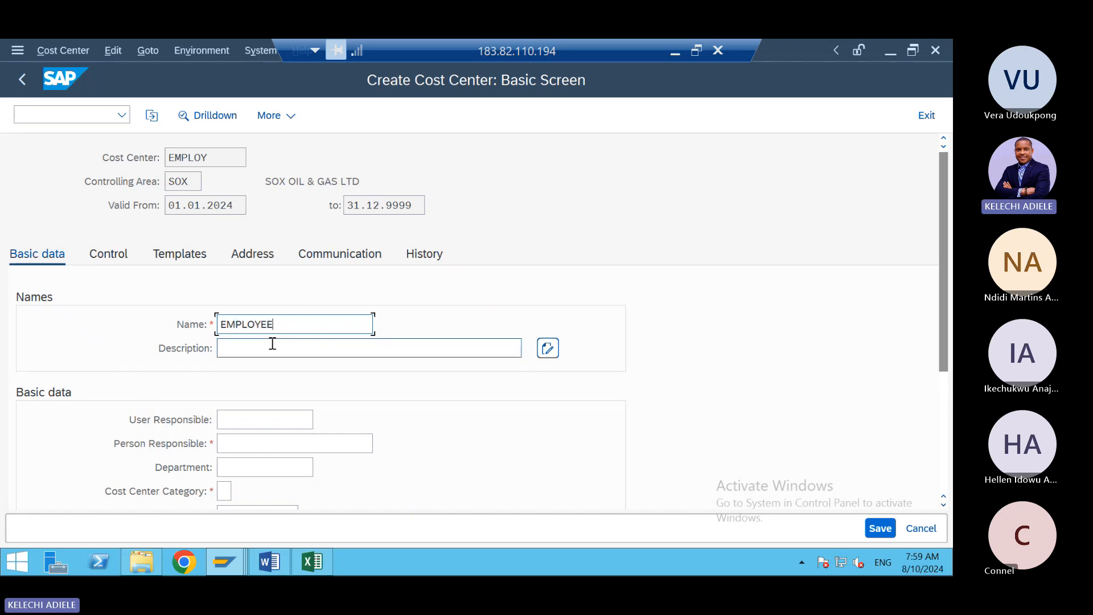
- Enter EMPLOYEE COST as both the name and the description of the cost center
text(EMPLOYEE COST)
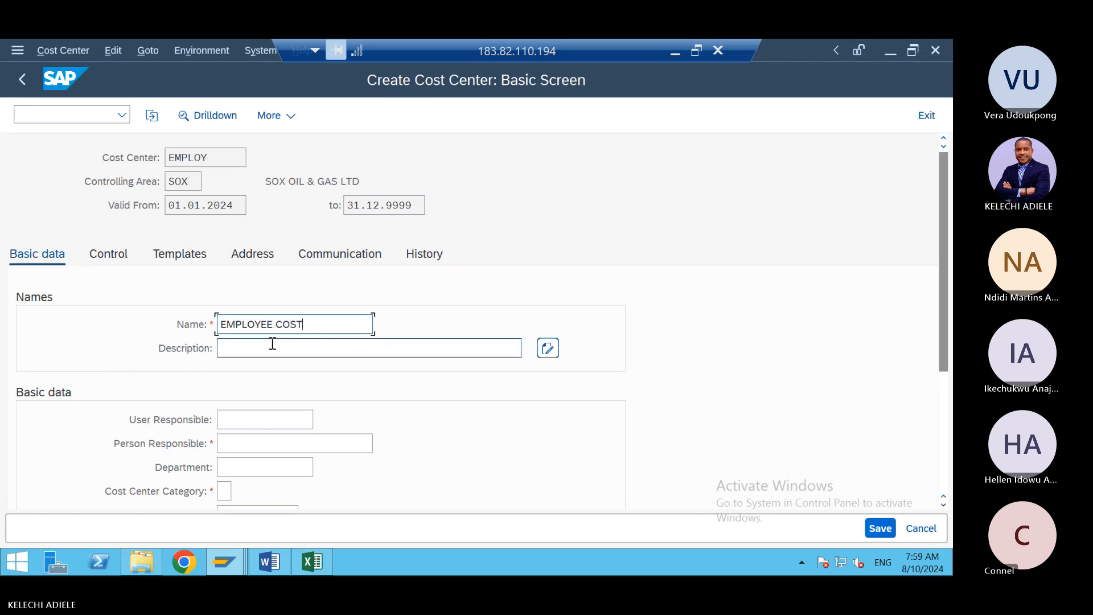
click(273, 343)
text(EMPL)
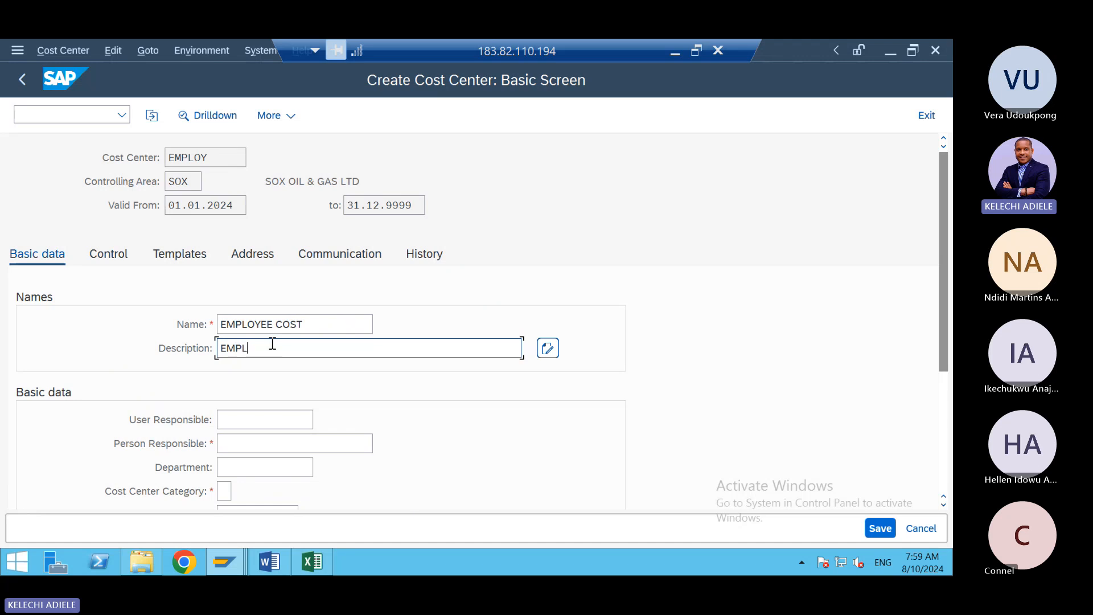
text(OYEE)
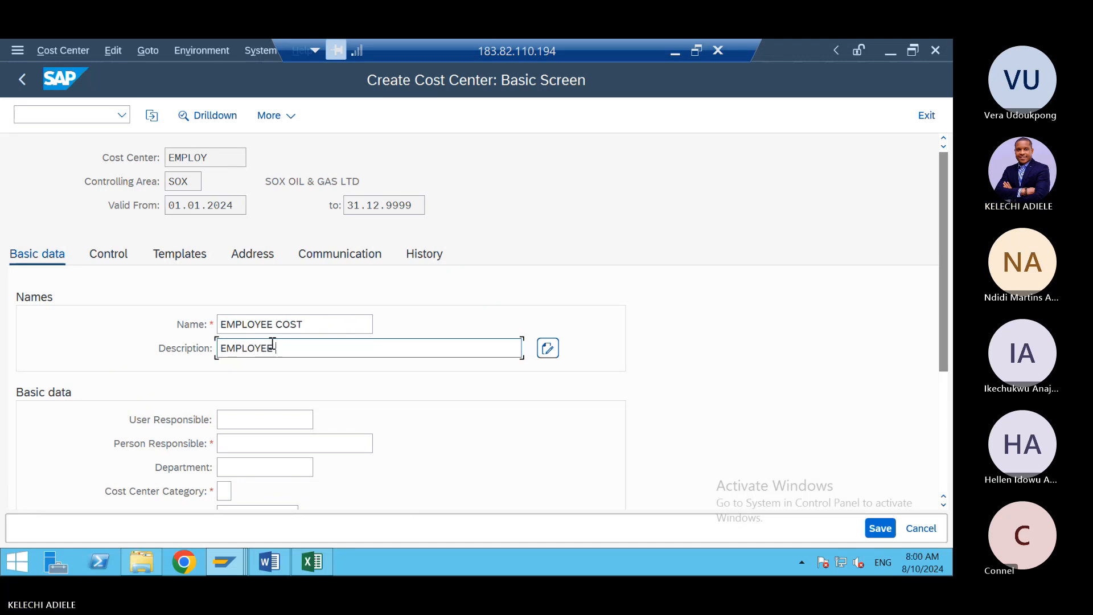
text(  COST)
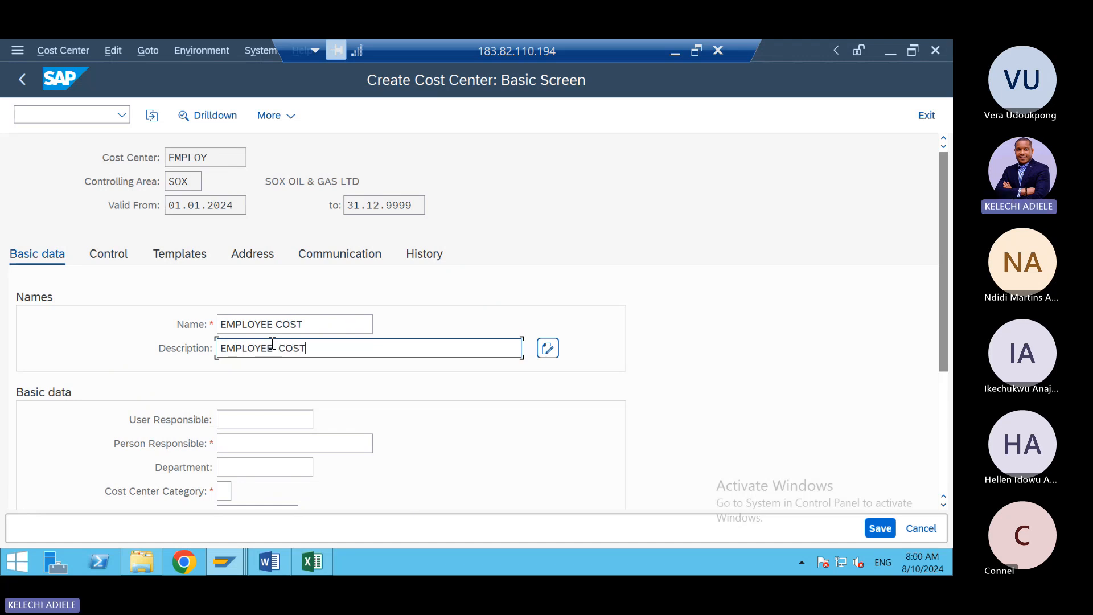
- Enter the name of the person responsible and assign cost center category K, Administration
click(281, 446)
text(KELLY)
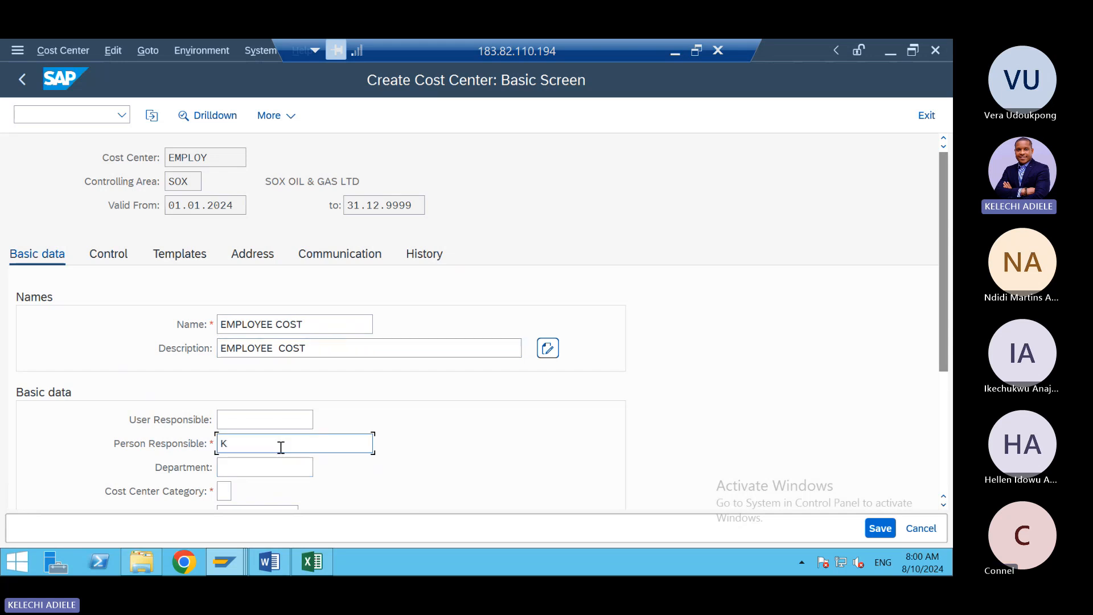
key(Tab)
key(Tab)
key(Tab)
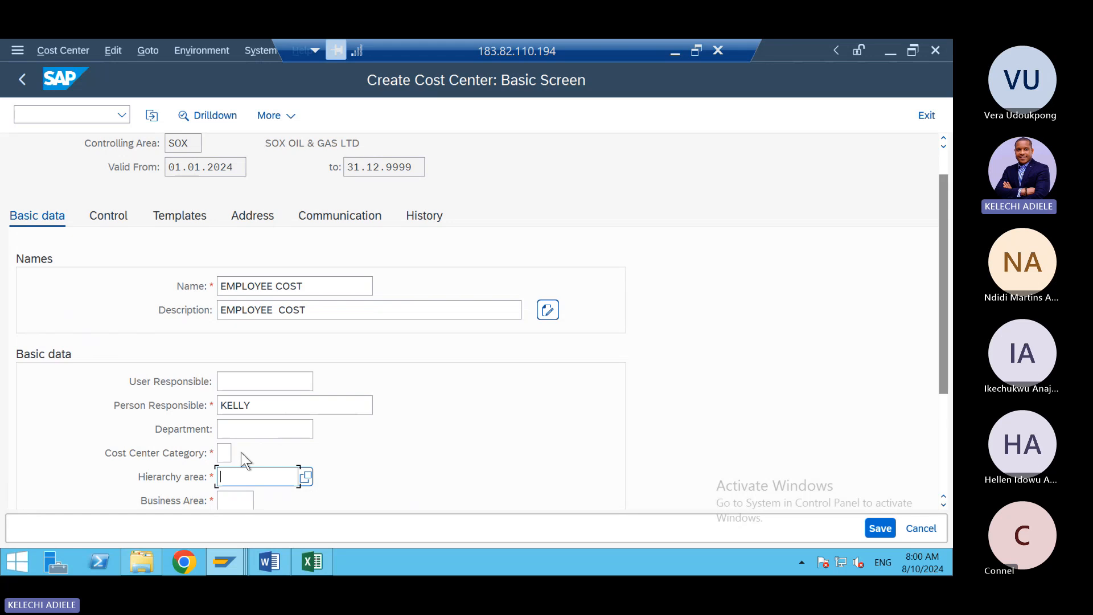
click(225, 451)
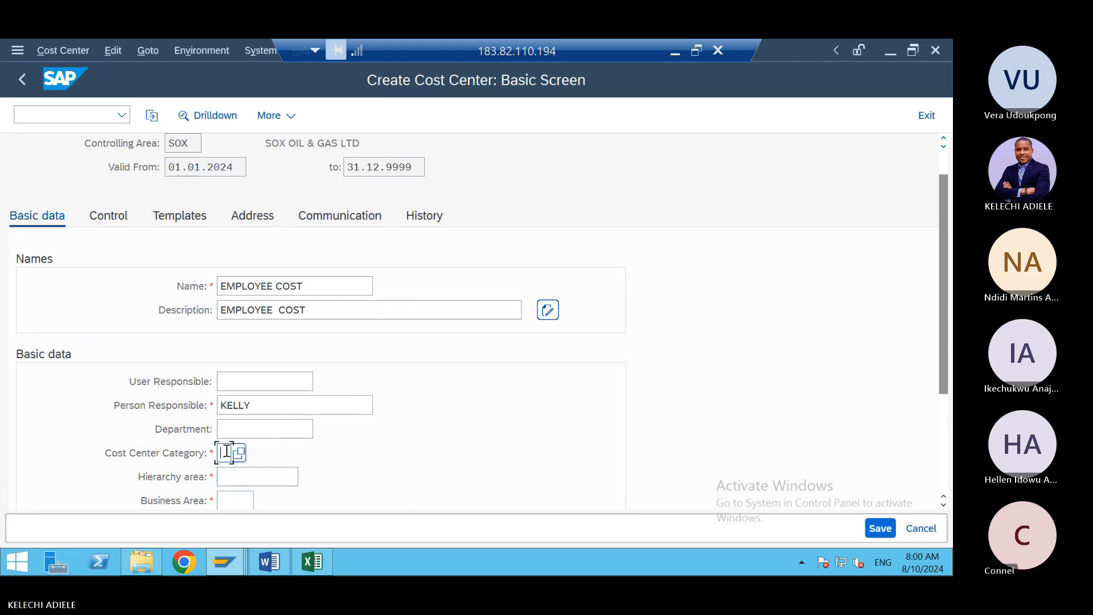
click(237, 453)
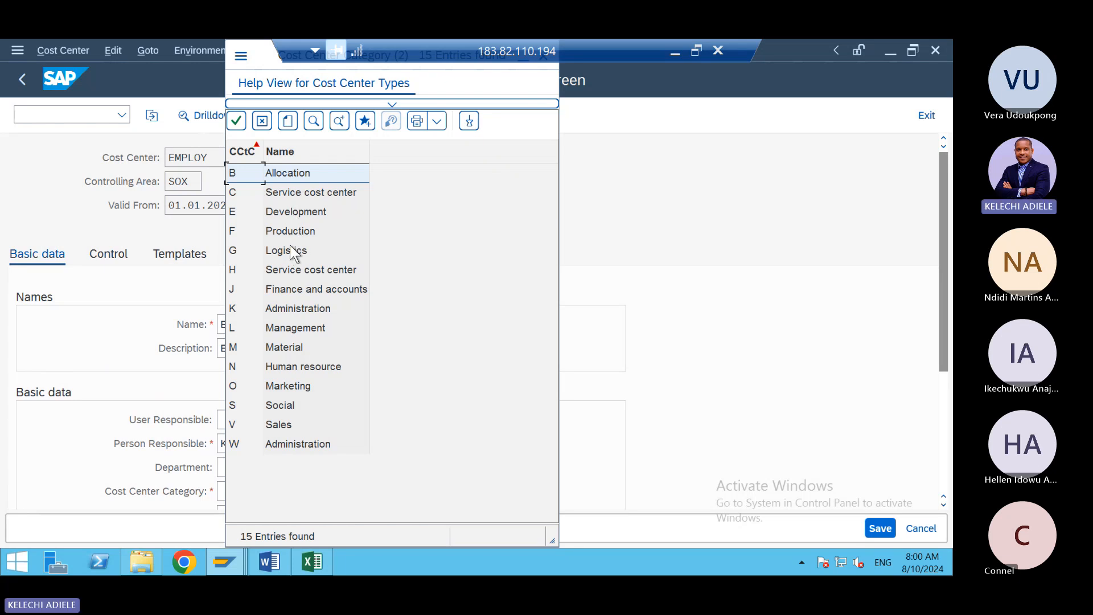
double_click(303, 308)
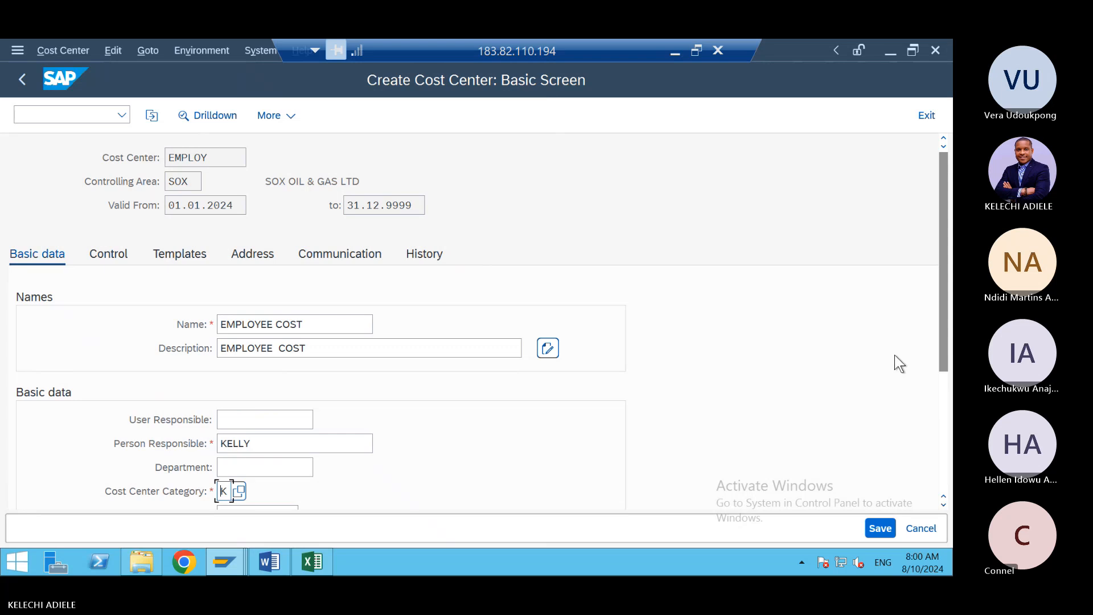
- Assign the cost center to hierarchy area SOXCA0001 from the possible entries
drag(946, 356, 945, 433)
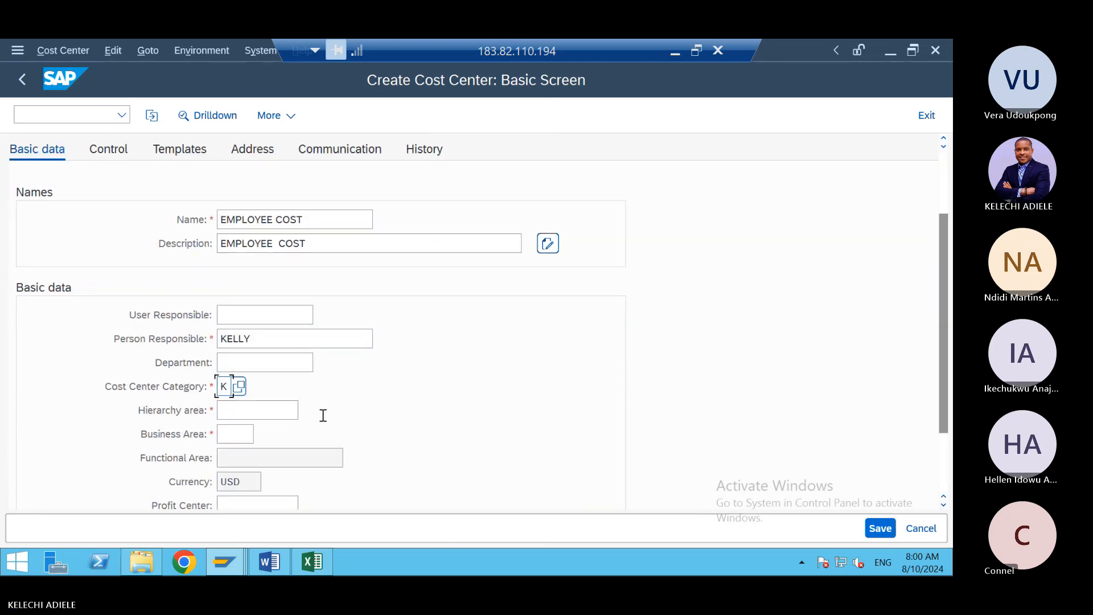
click(288, 411)
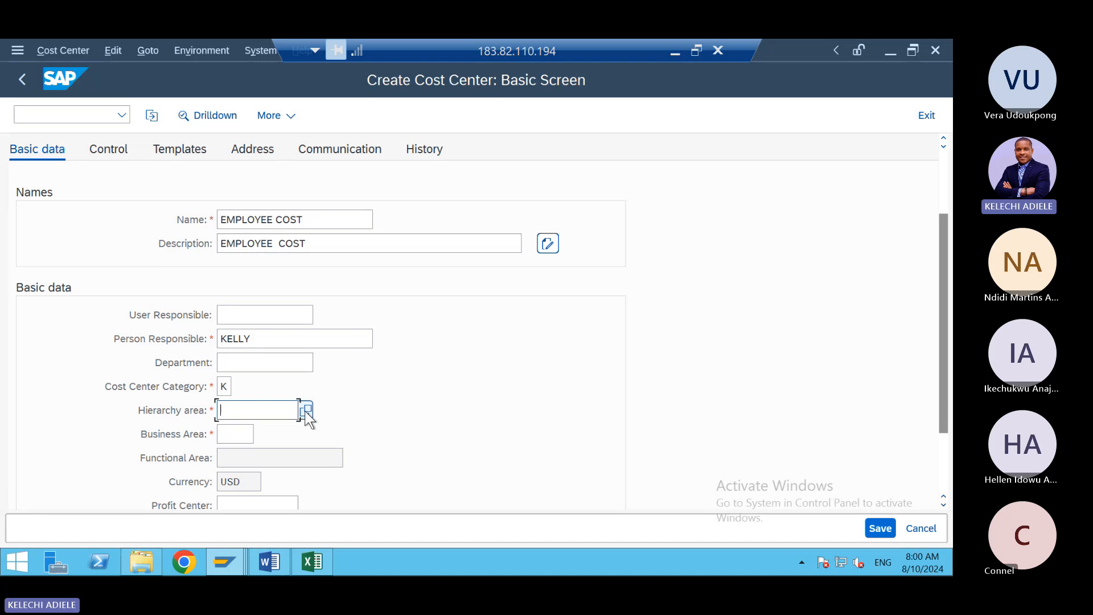
click(306, 410)
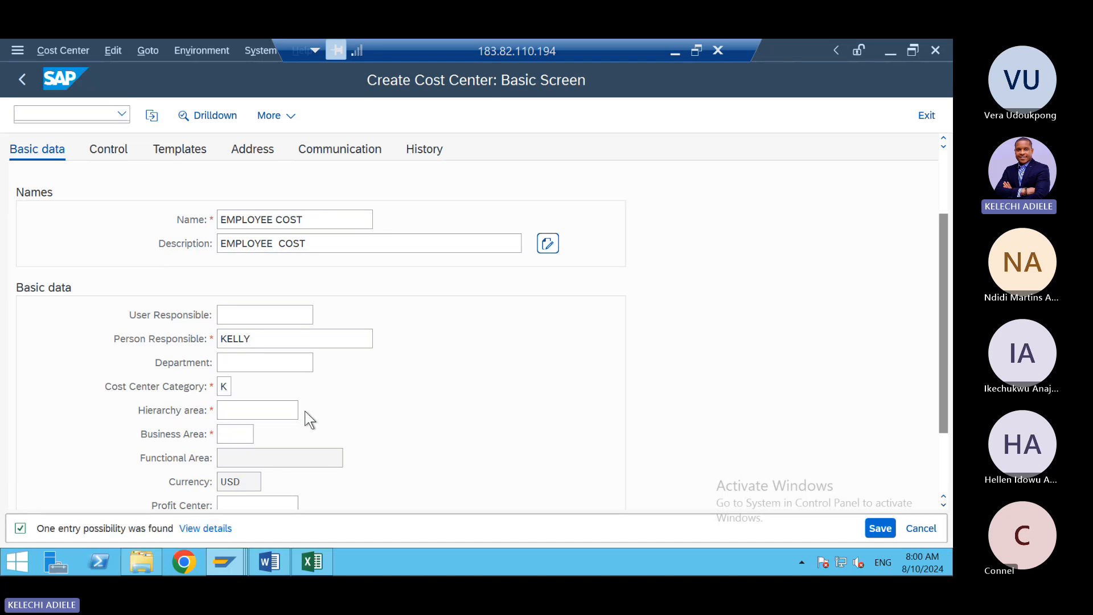
- Assign business area SOX, SOX Finance & Operations, to the cost center from the list of business areas
click(243, 434)
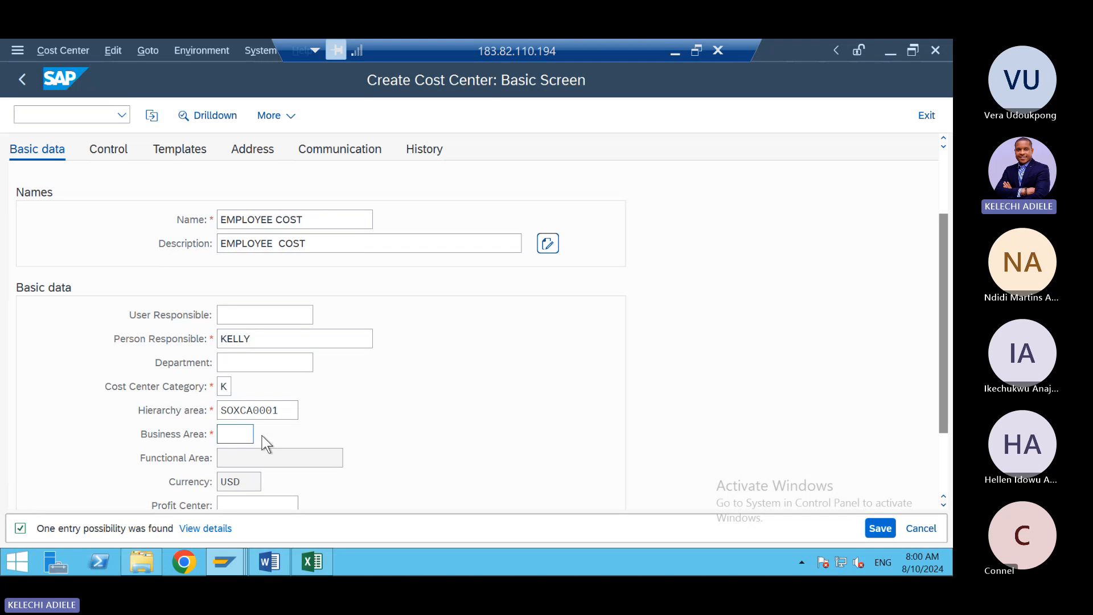
key(F4)
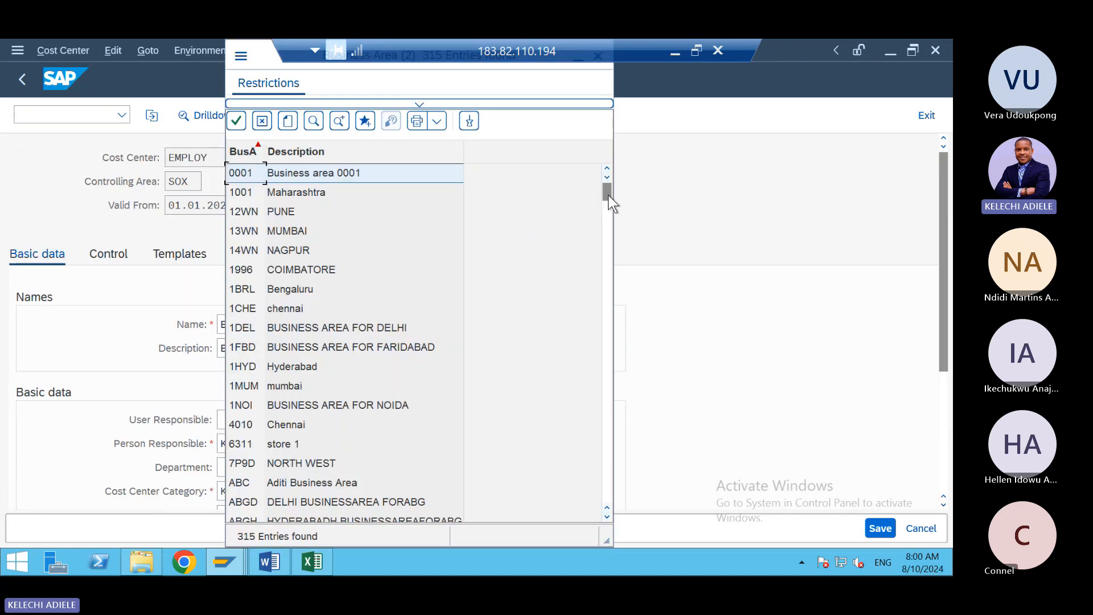
drag(609, 195, 608, 498)
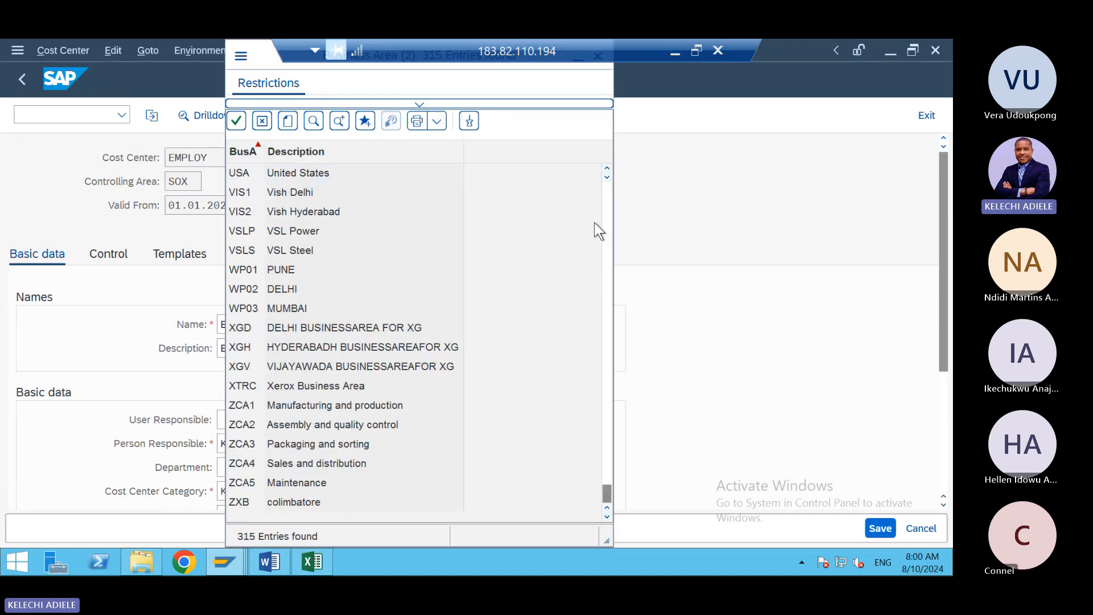
click(609, 193)
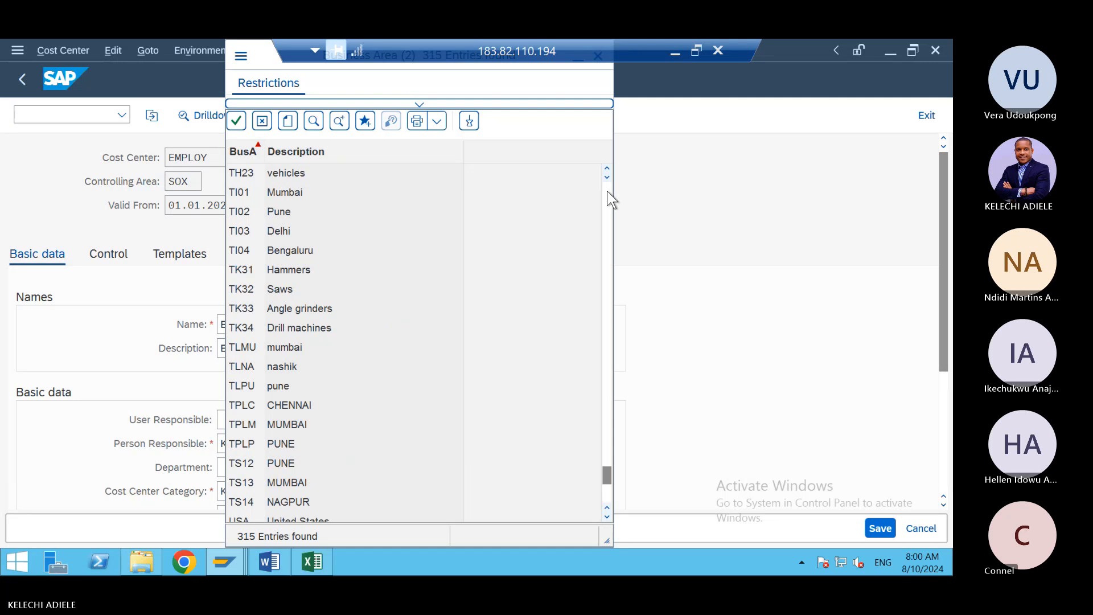
click(607, 518)
click(607, 519)
click(607, 518)
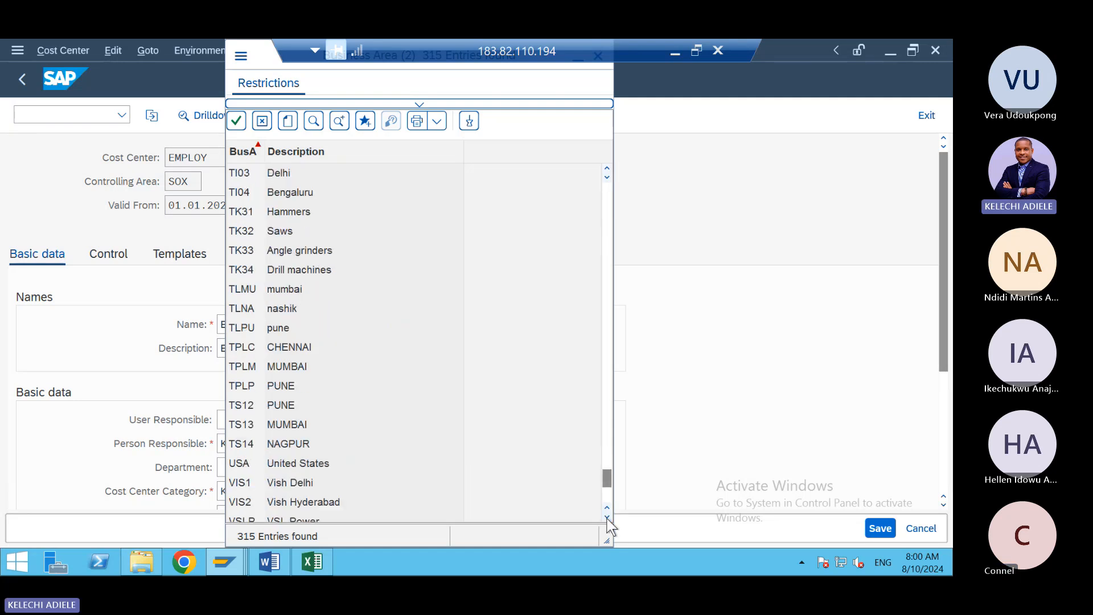
click(607, 169)
click(607, 169)
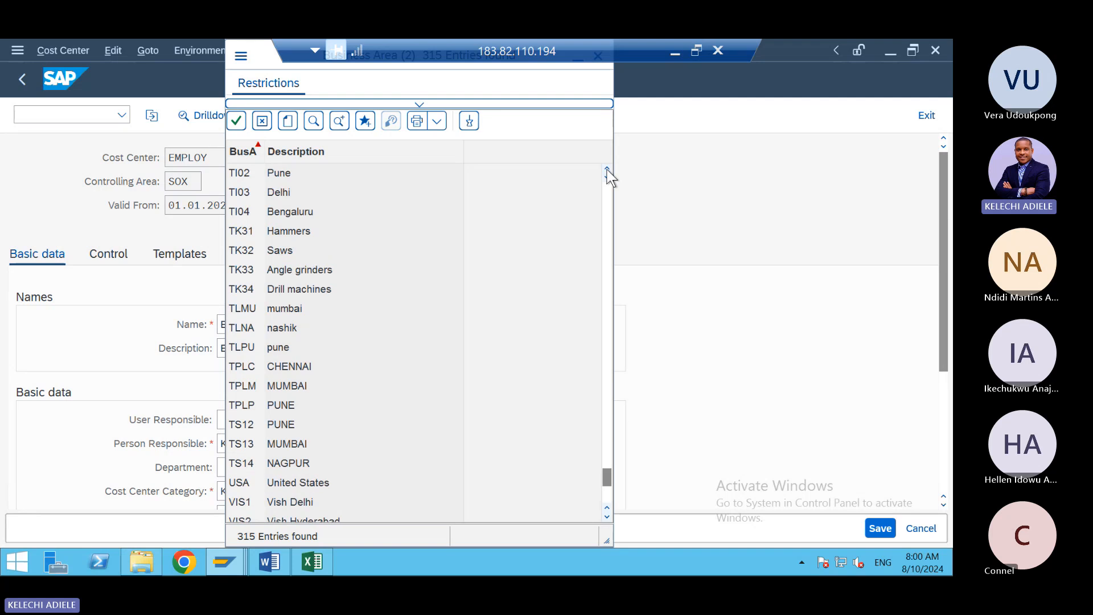
click(607, 168)
click(607, 168)
click(607, 168)
click(607, 168)
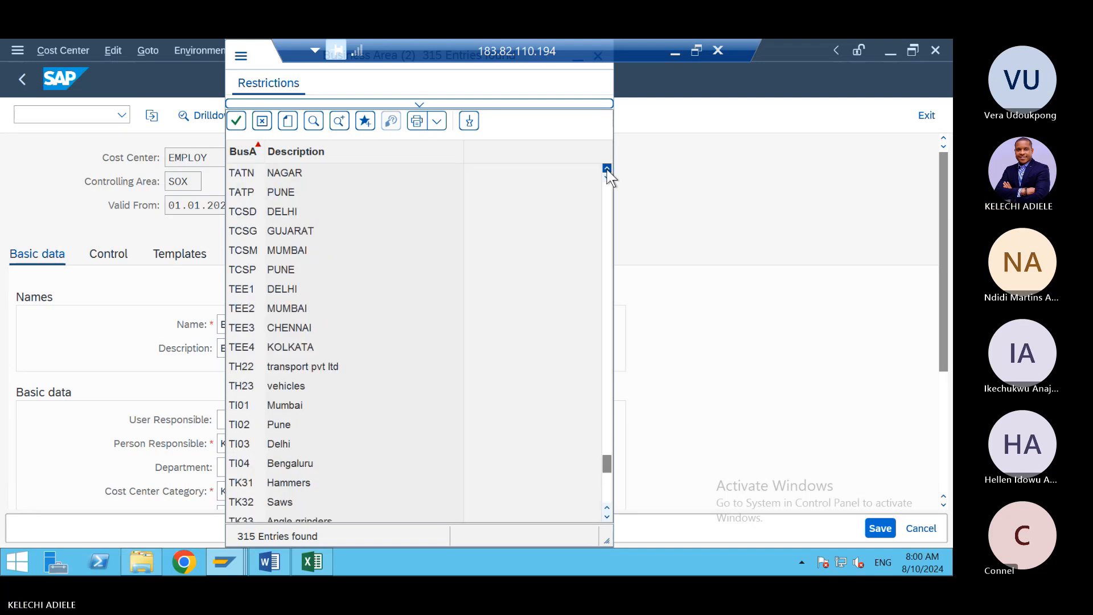
click(607, 168)
click(607, 169)
click(607, 169)
click(607, 169)
click(607, 169)
click(607, 168)
click(607, 169)
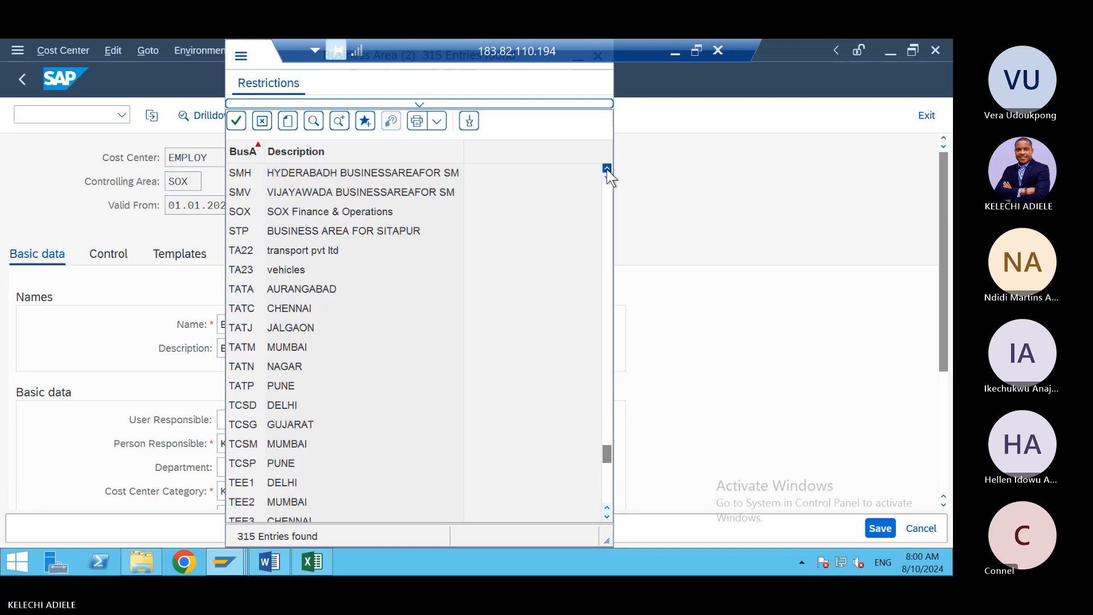
click(607, 168)
click(607, 169)
click(310, 283)
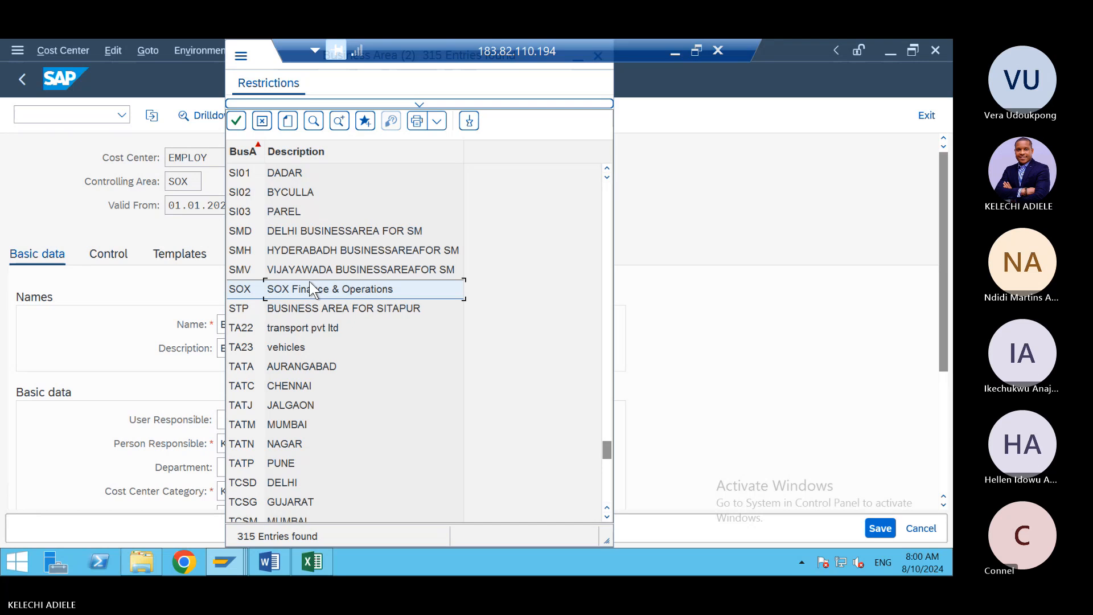
double_click(311, 287)
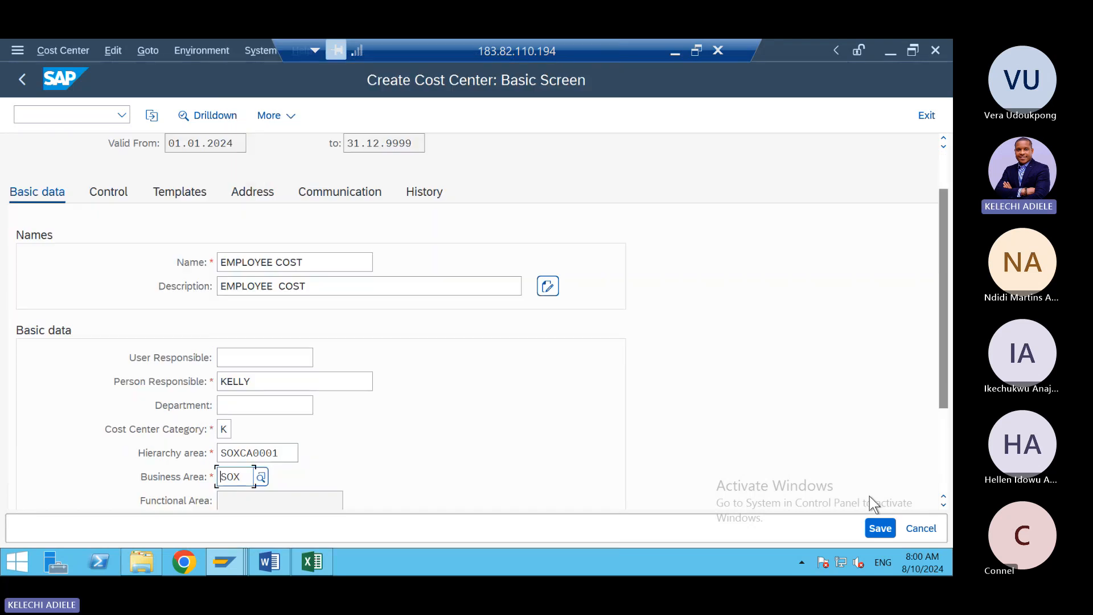
- Assign profit center SOXSALES, Oil & Gas Sales, from the standard hierarchy search and save the cost center
click(882, 534)
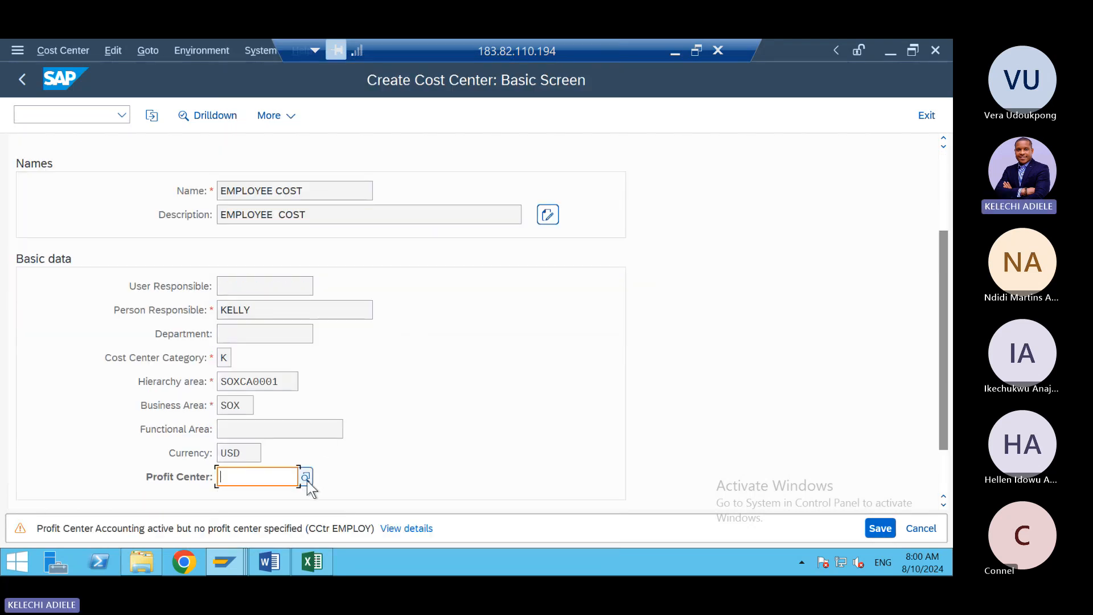
key(F4)
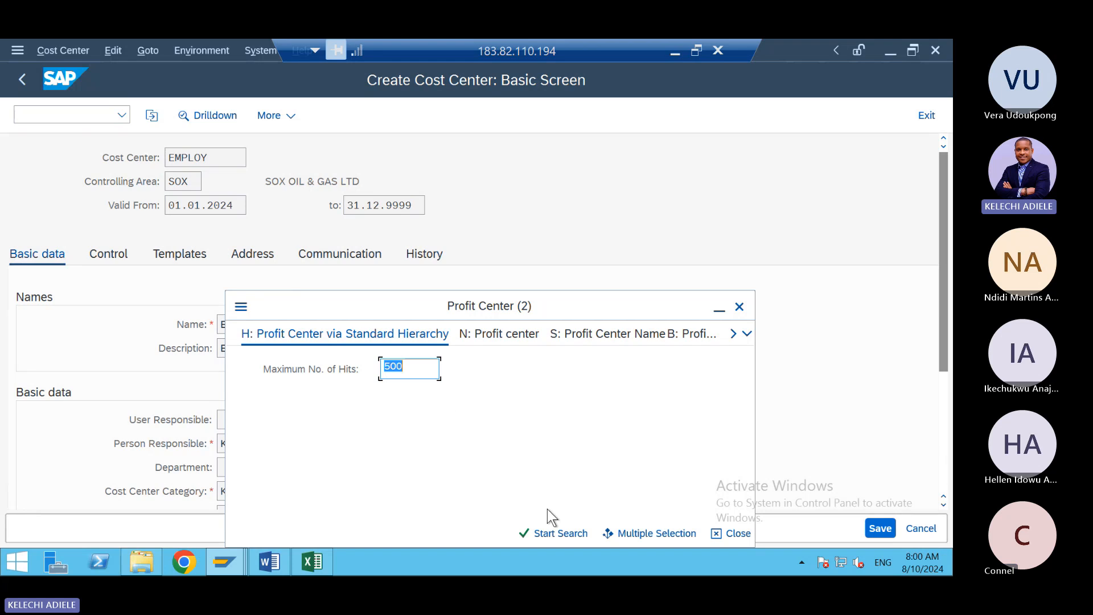
click(553, 534)
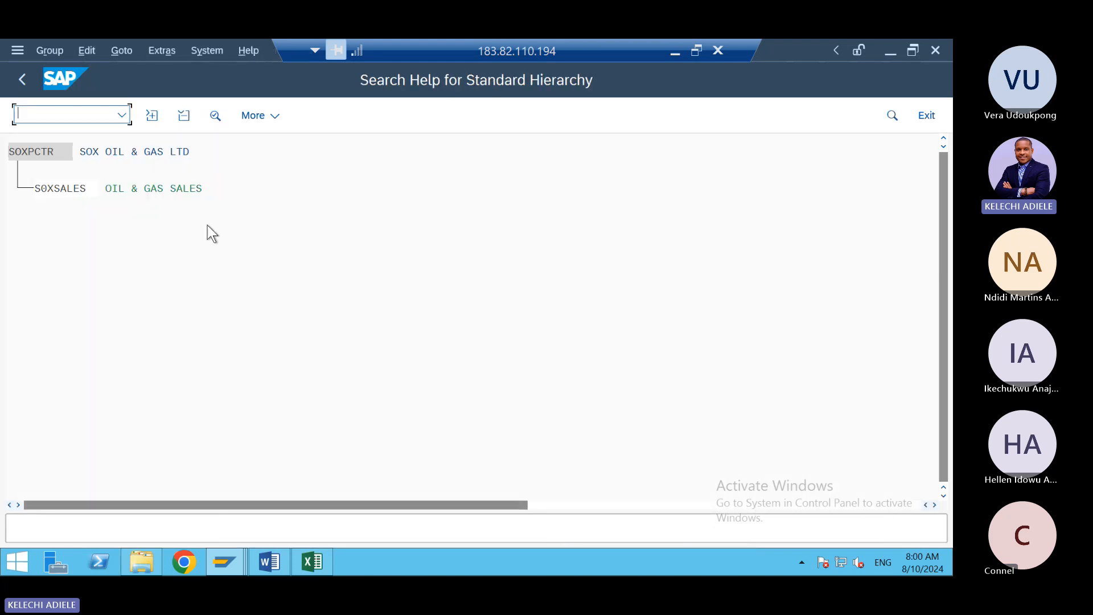
double_click(64, 189)
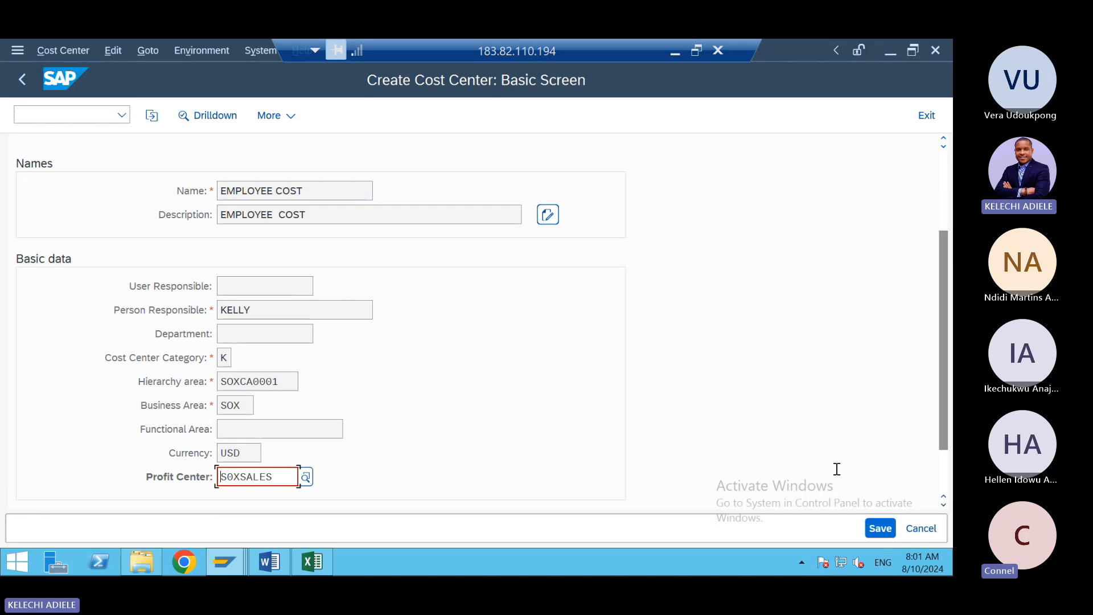
click(880, 529)
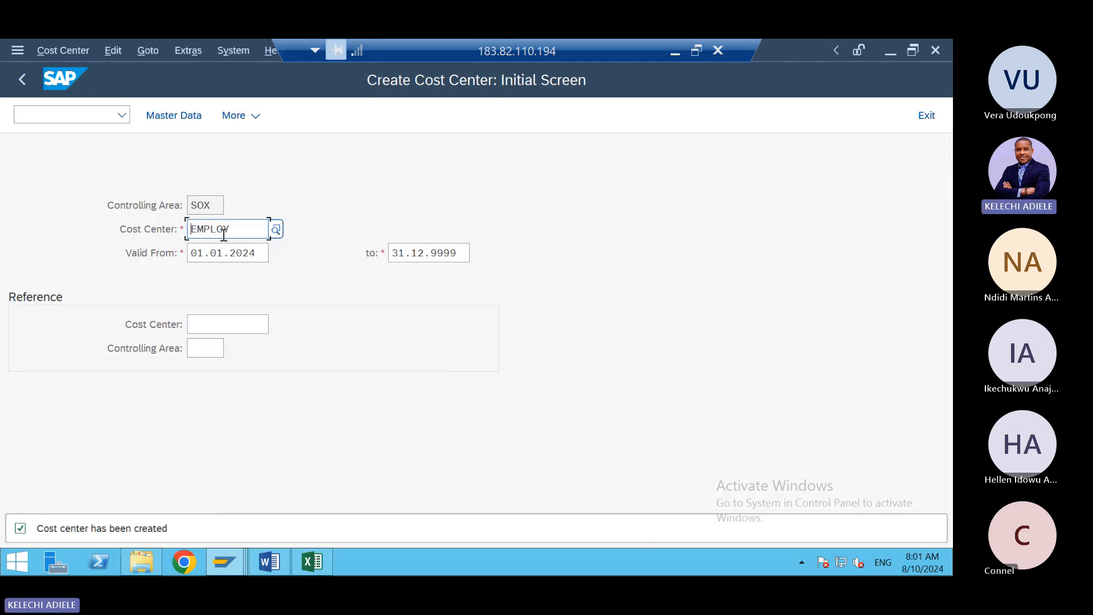
- Switch to the local Word sketch and handwrite an account number and "Employee cost" branching off the G/L heading
click(270, 561)
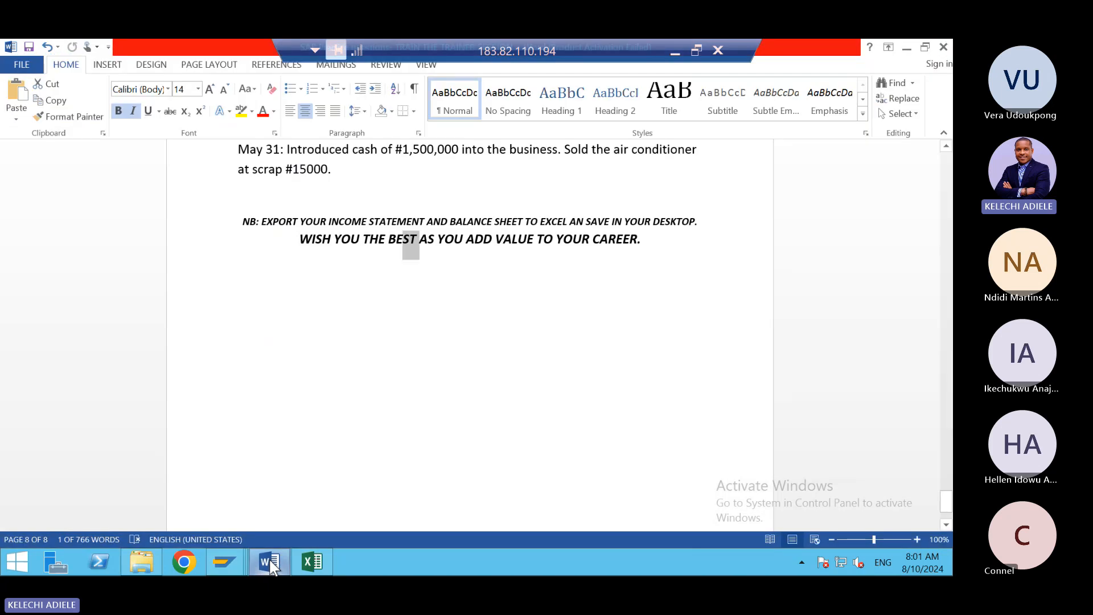
click(679, 53)
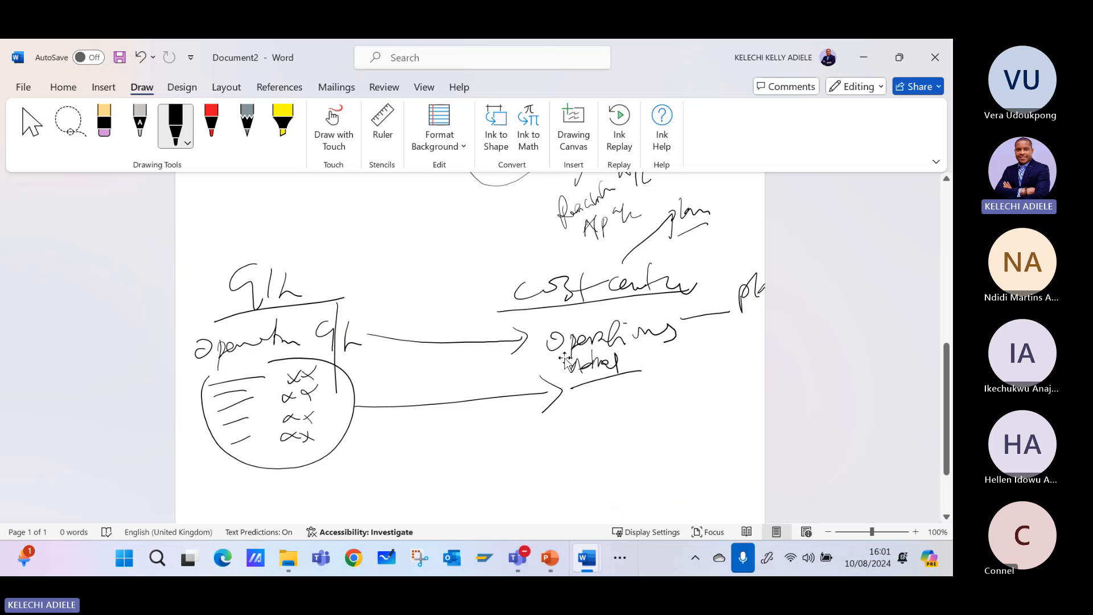
mouse_move(283, 260)
mouse_down()
mouse_move(319, 236)
mouse_move(352, 238)
mouse_move(367, 256)
mouse_up()
mouse_move(373, 244)
mouse_down()
mouse_move(378, 266)
mouse_move(427, 267)
mouse_move(449, 244)
mouse_up()
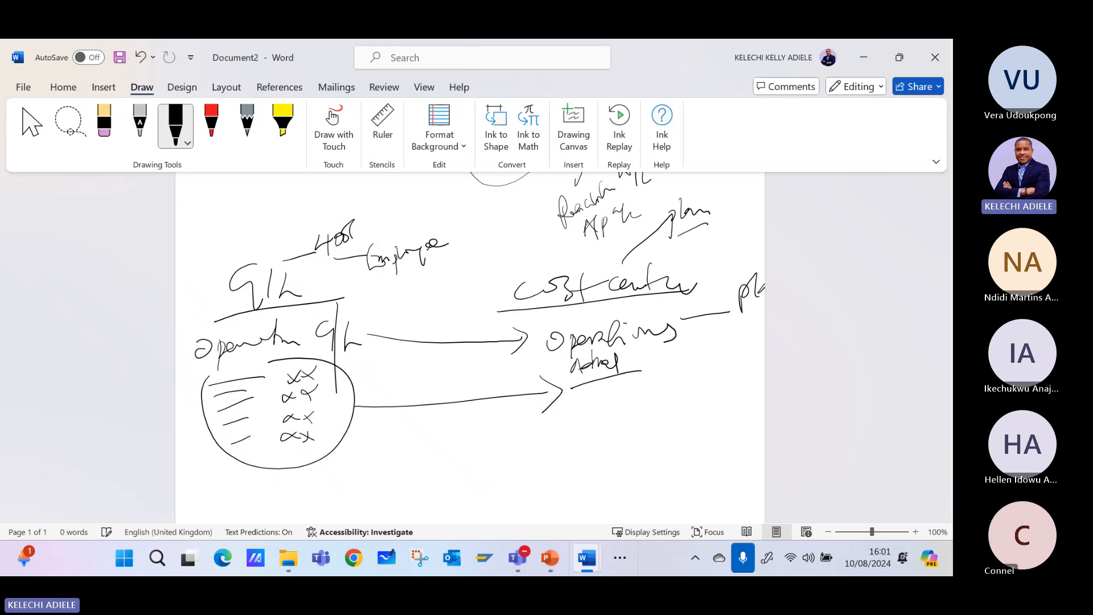
drag(398, 274, 434, 273)
drag(427, 269, 452, 256)
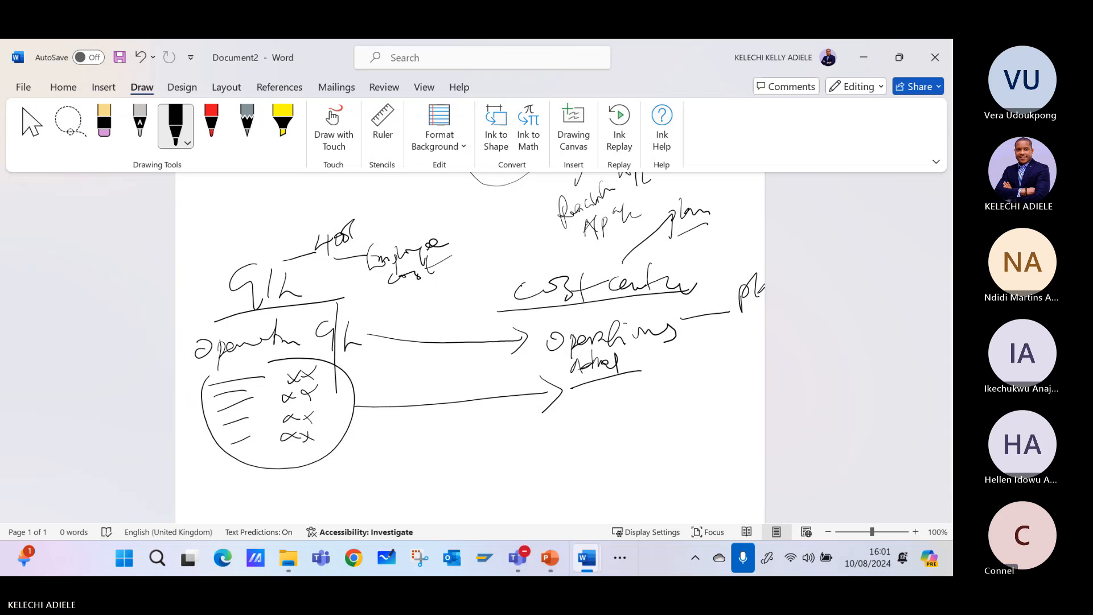
- Draw a line from the handwritten cost center heading and write "Employee" at its end
click(701, 244)
drag(645, 263, 735, 255)
drag(736, 249, 738, 253)
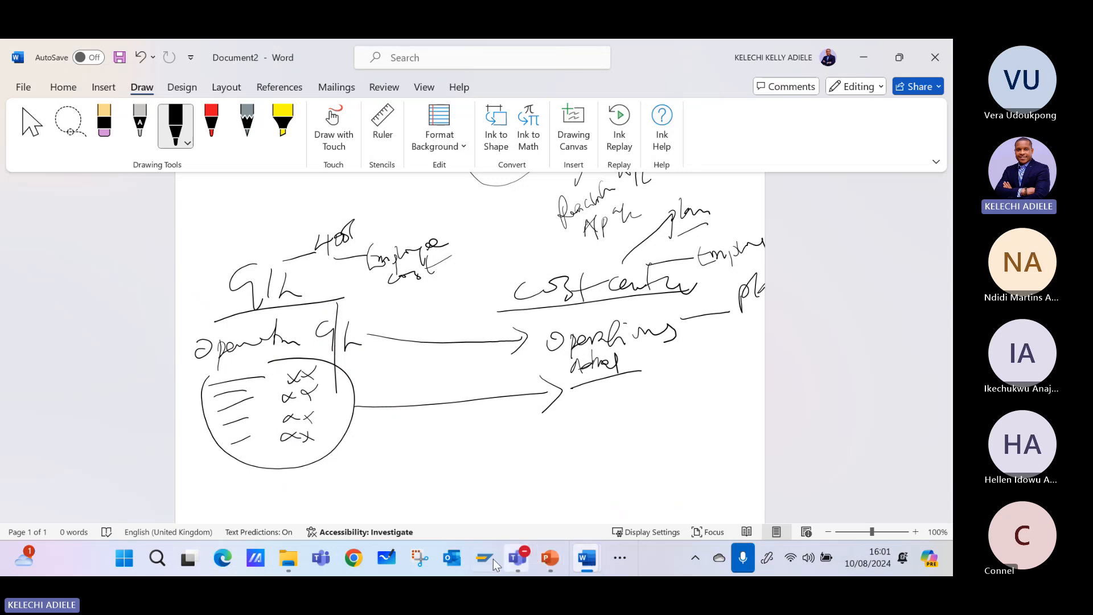
- Switch back to the remote desktop and open the SAP Easy Access session
click(617, 559)
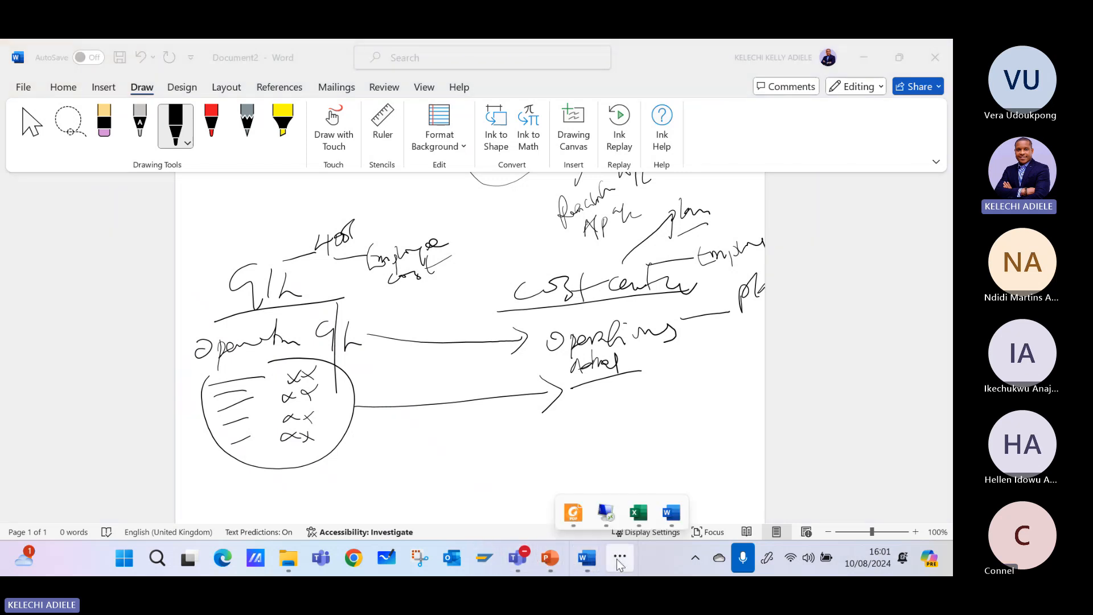
click(608, 514)
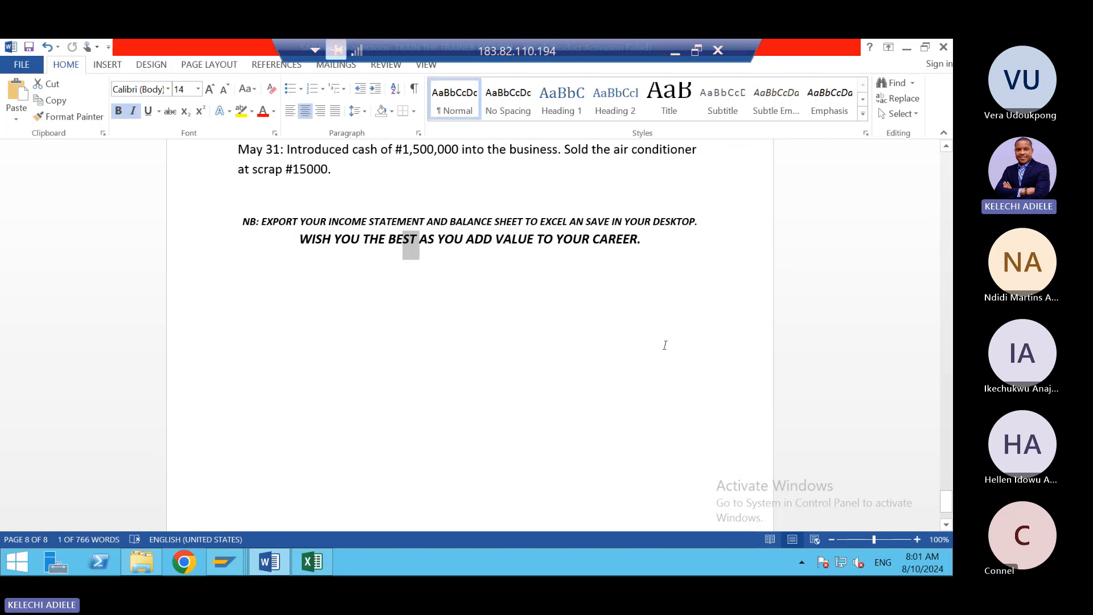
mouse_move(233, 572)
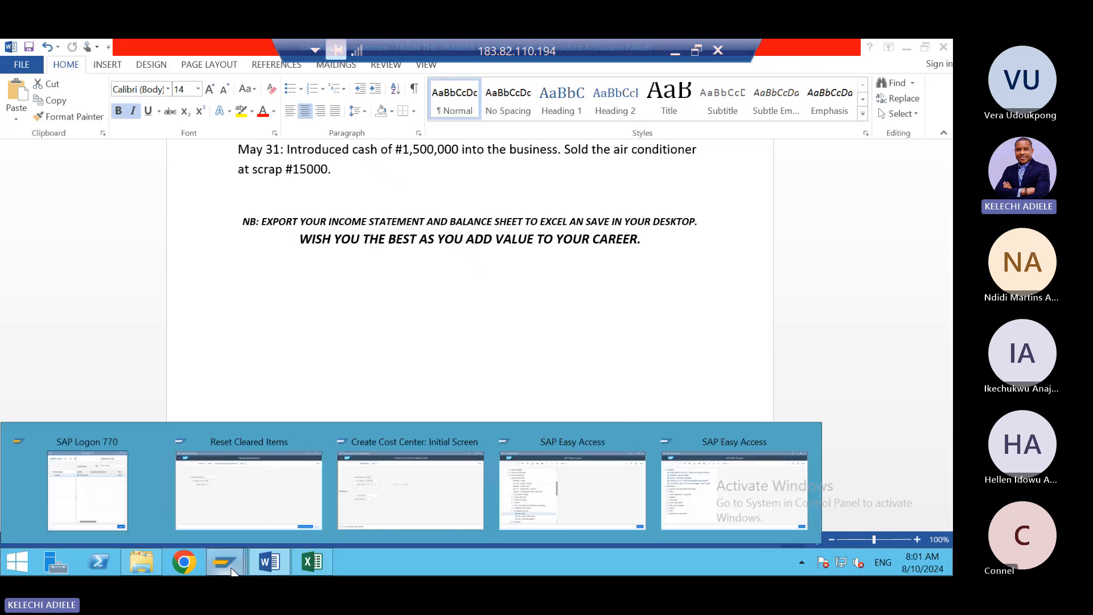
click(539, 496)
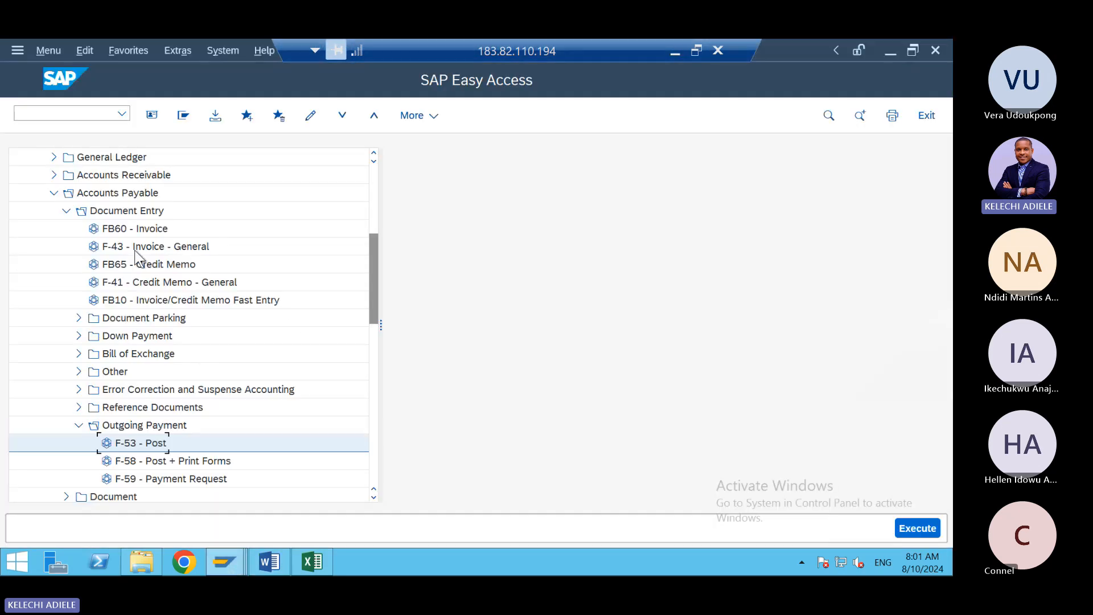
- Run transaction SPRO and open the SAP Reference IMG
click(72, 115)
text(SPRO)
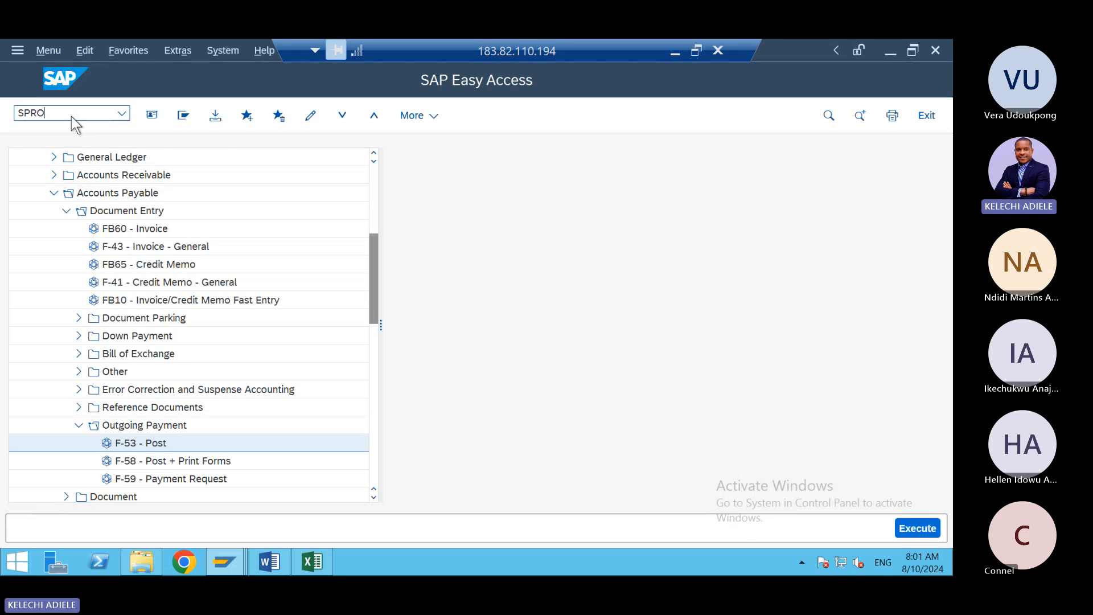
key(Return)
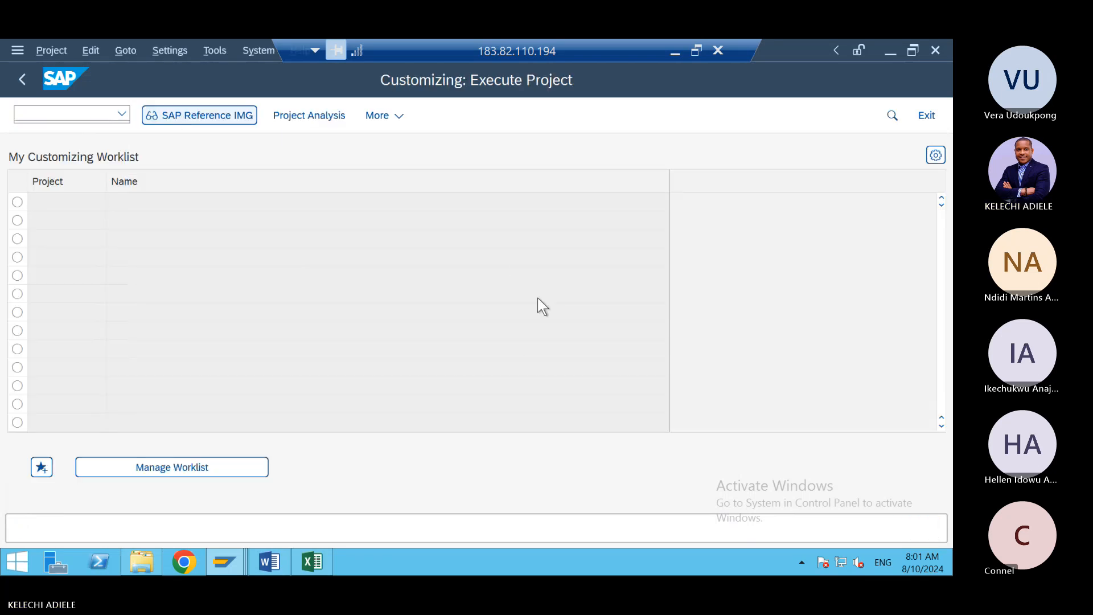
key(F5)
- Open Maintain Automatic Account Assignment of Revenue Elements in the Actual Postings of Profit Center Accounting within Controlling
click(933, 438)
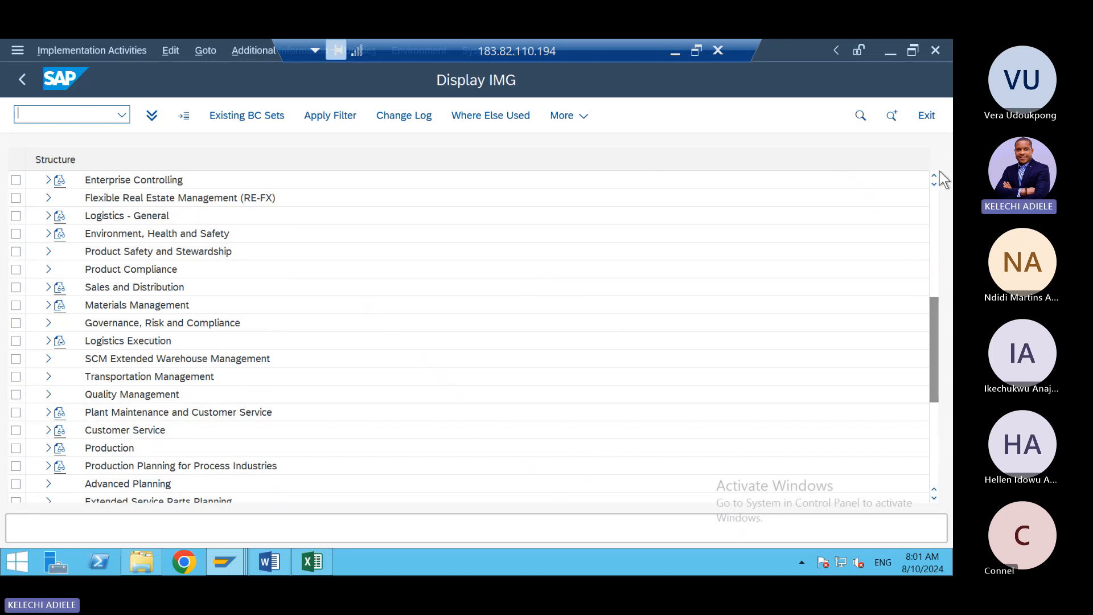
click(934, 208)
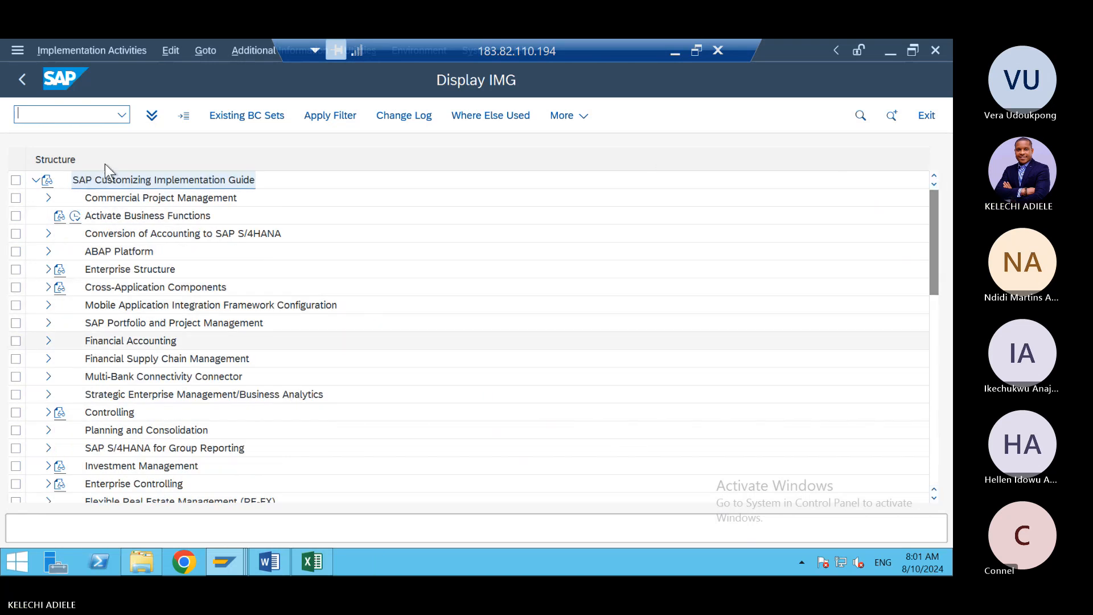
click(44, 412)
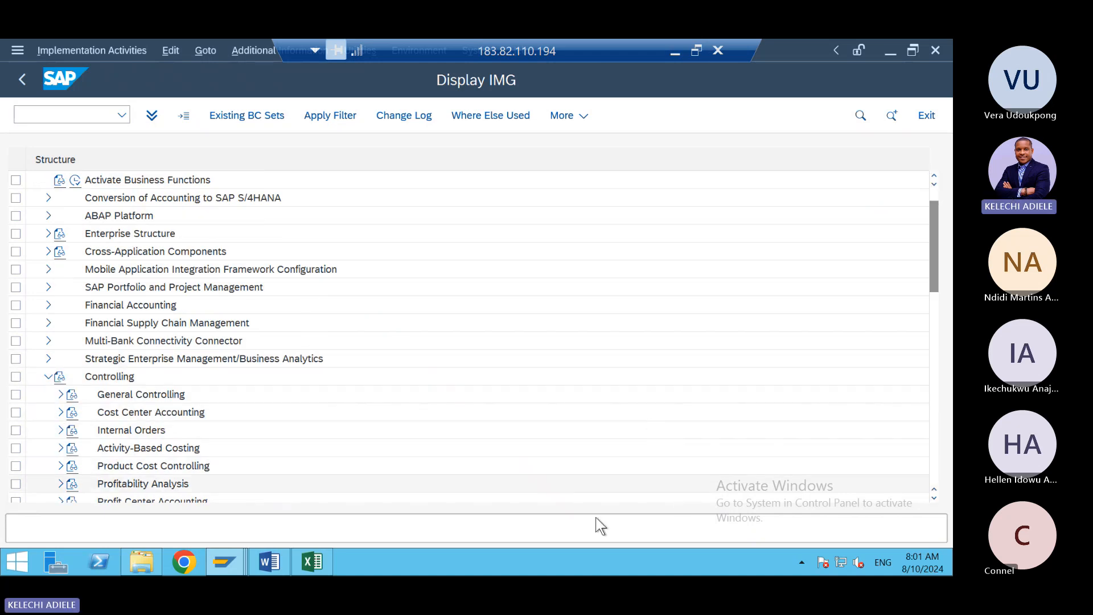
scroll(939, 507, down, 2)
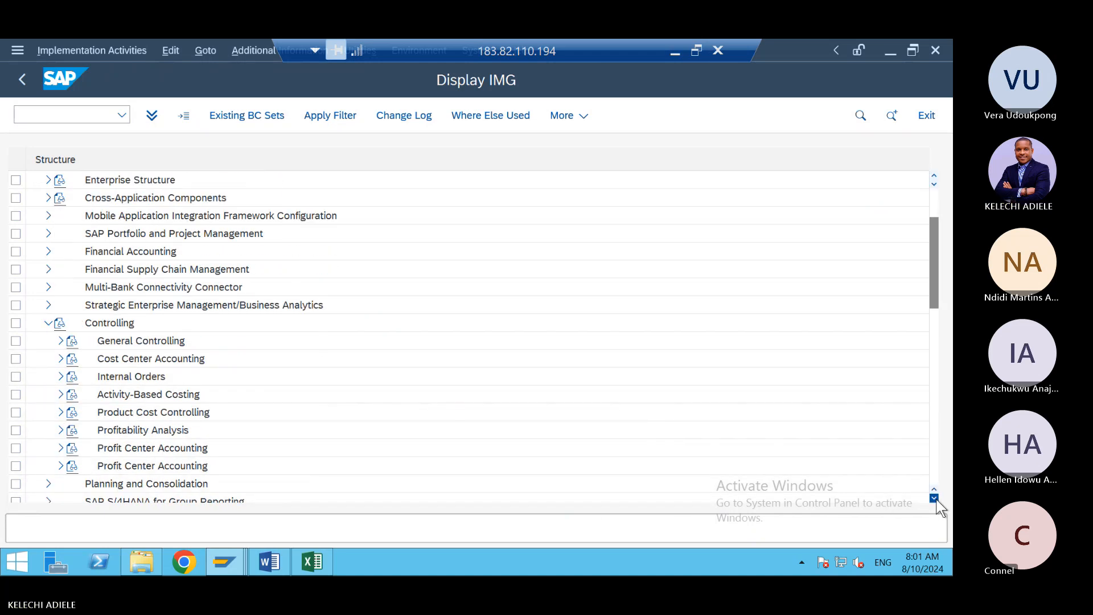
click(61, 414)
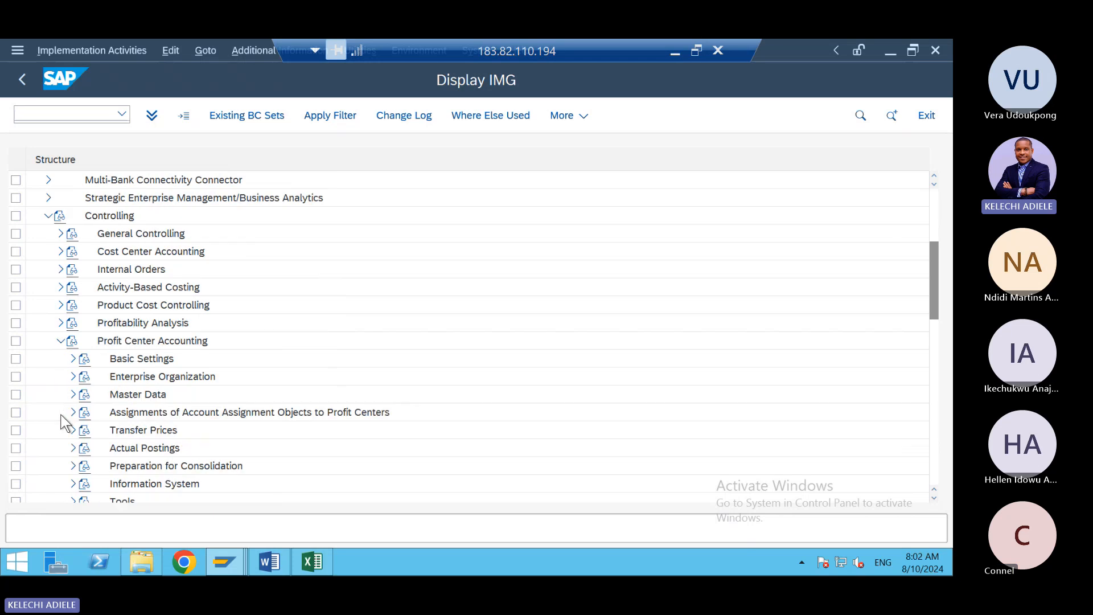
click(72, 449)
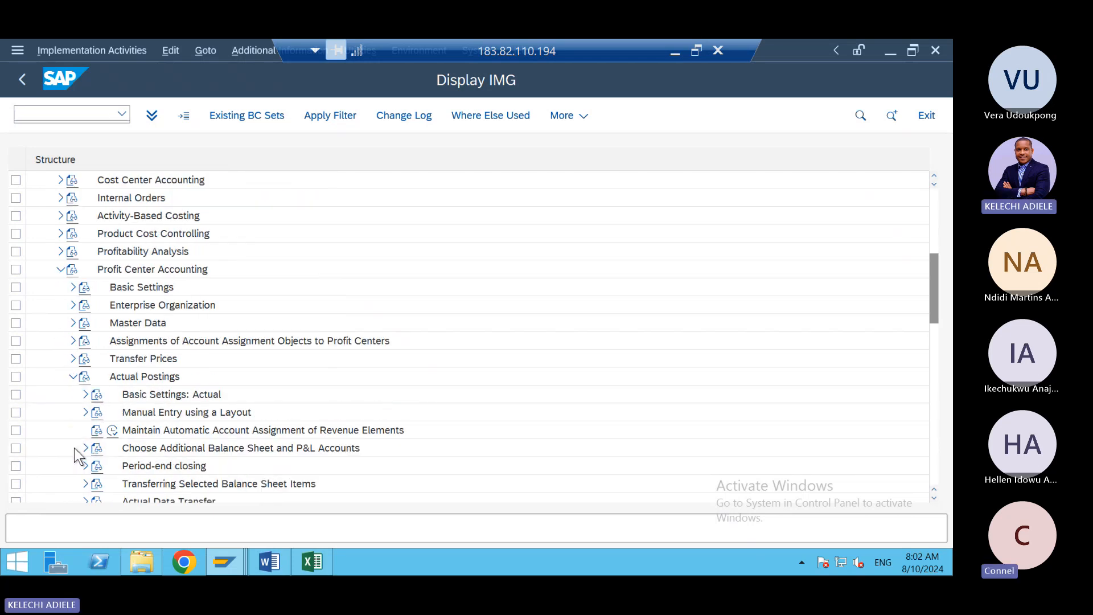
click(112, 431)
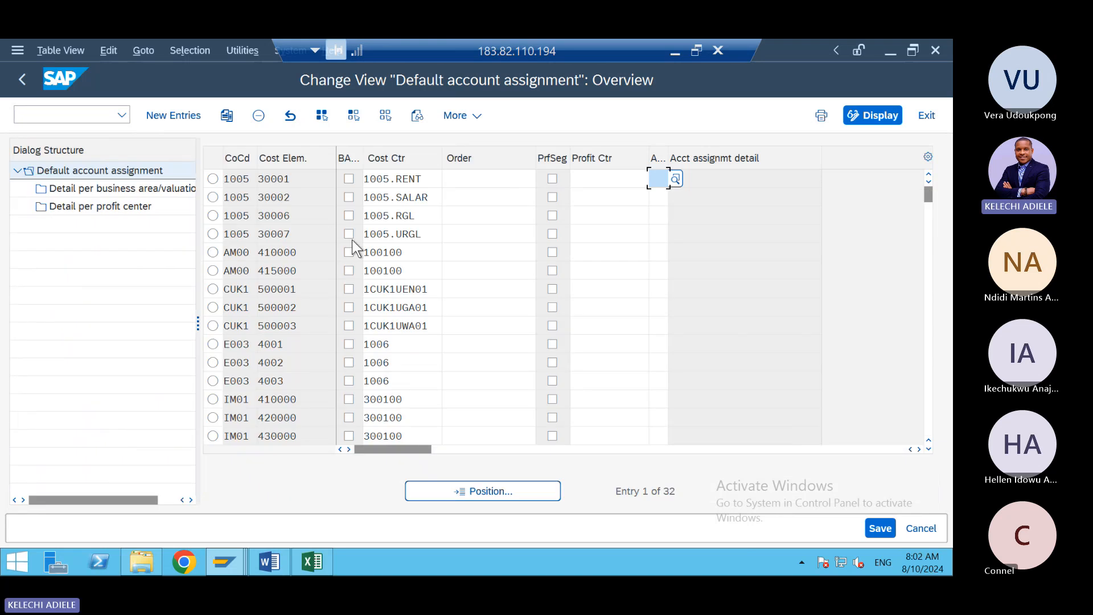
- Position the default account assignment list at company code SOX
click(466, 500)
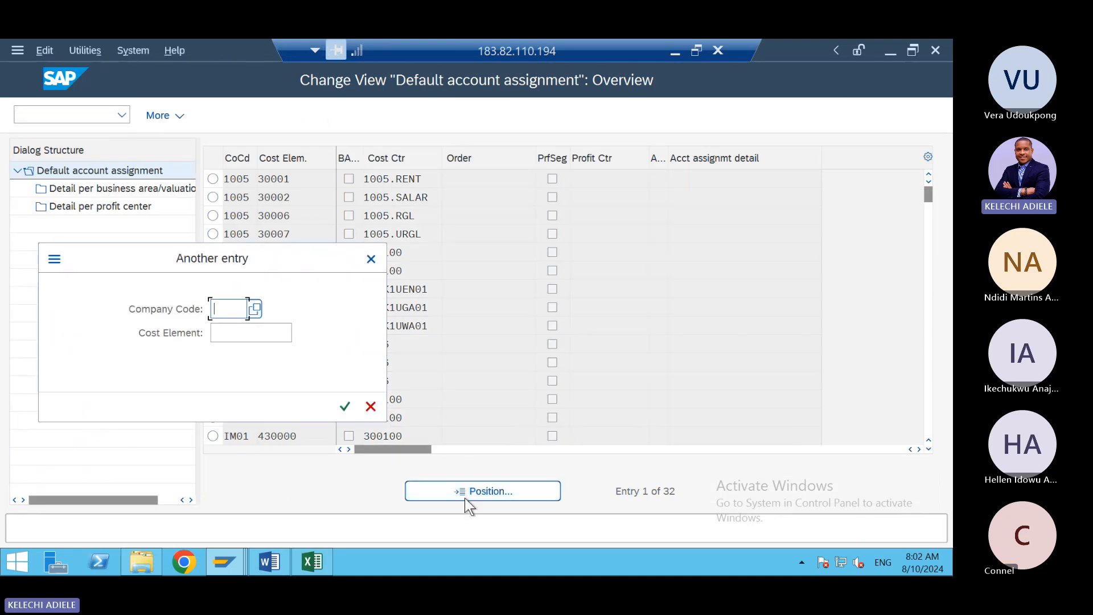
text(SOX)
key(Return)
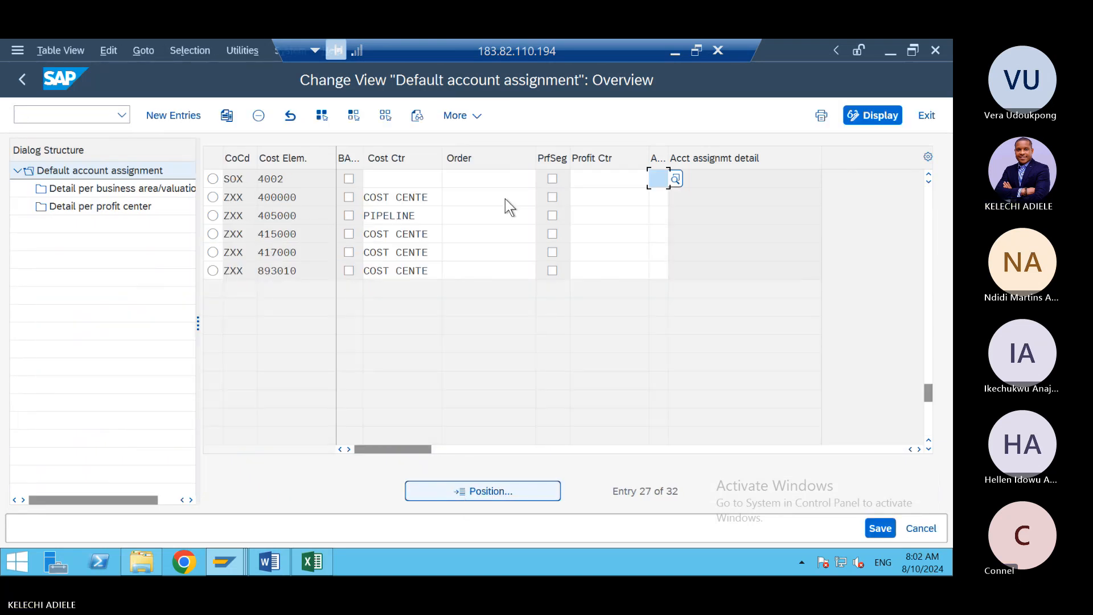
- Assign cost center EMPLOY to cost element 4002 of company code SOX, save the assignment, and leave the IMG
click(398, 179)
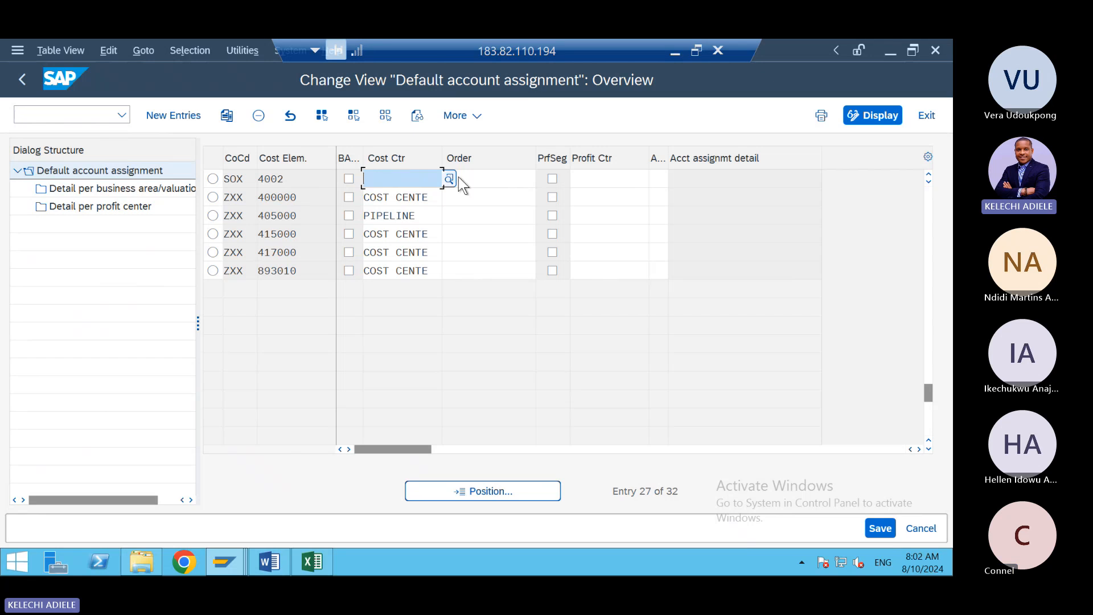
key(F4)
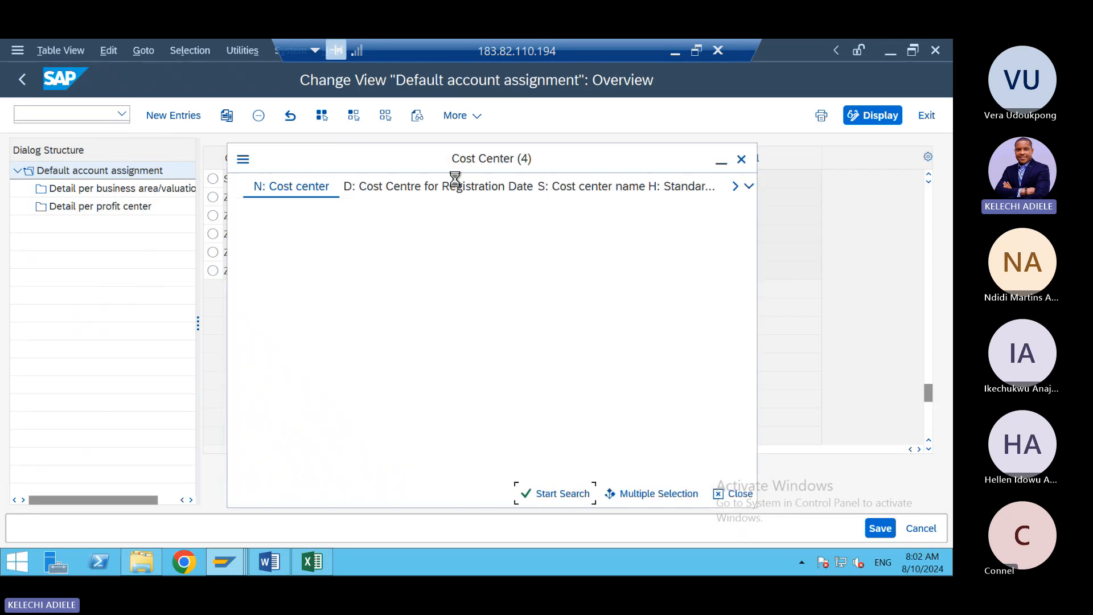
click(554, 493)
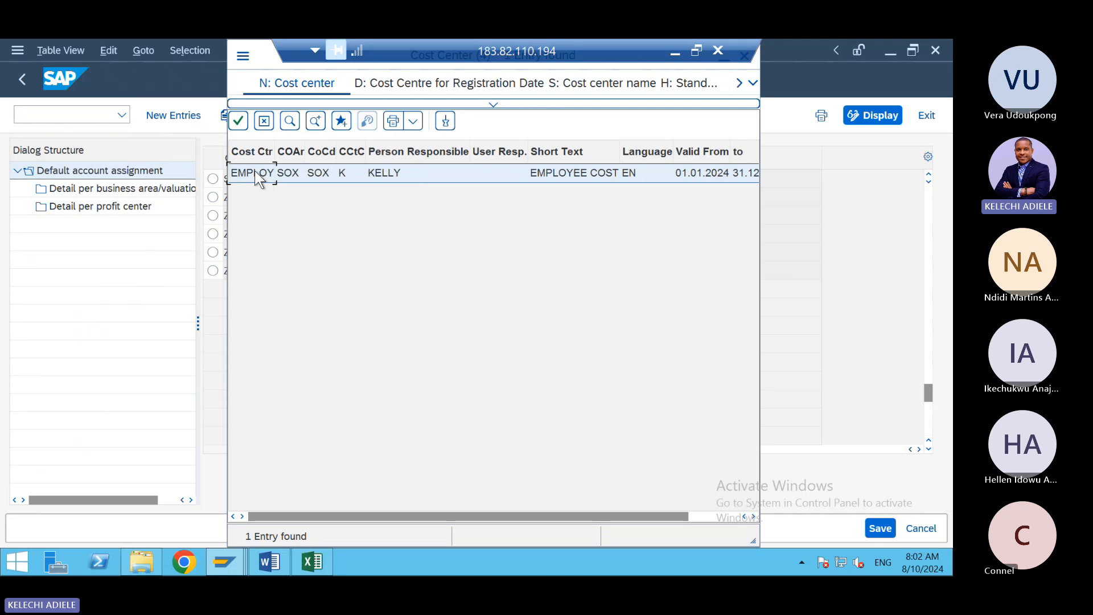
double_click(255, 178)
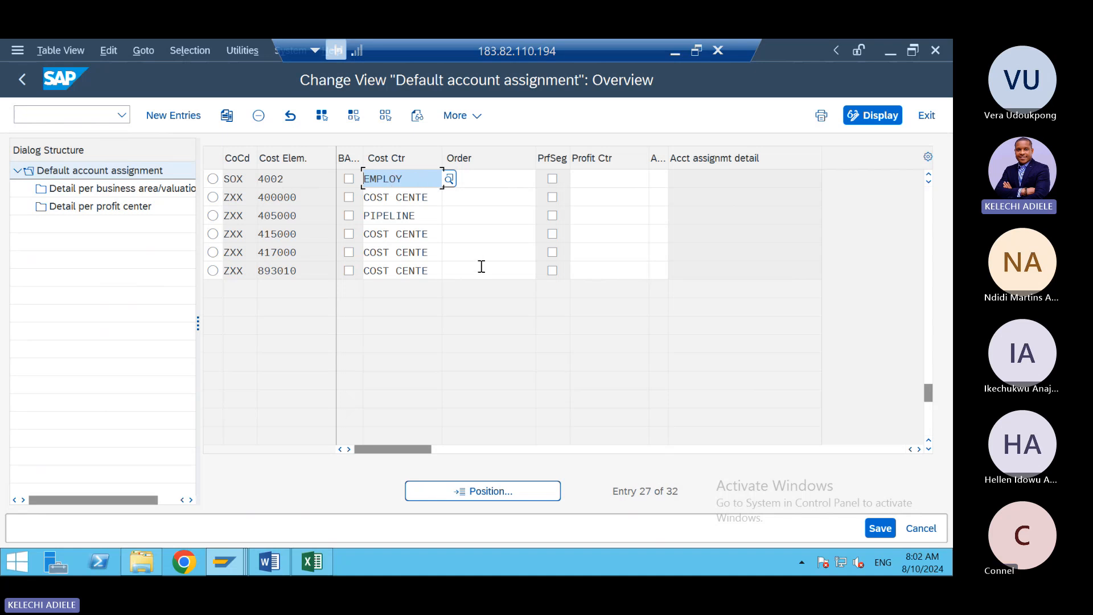
click(882, 528)
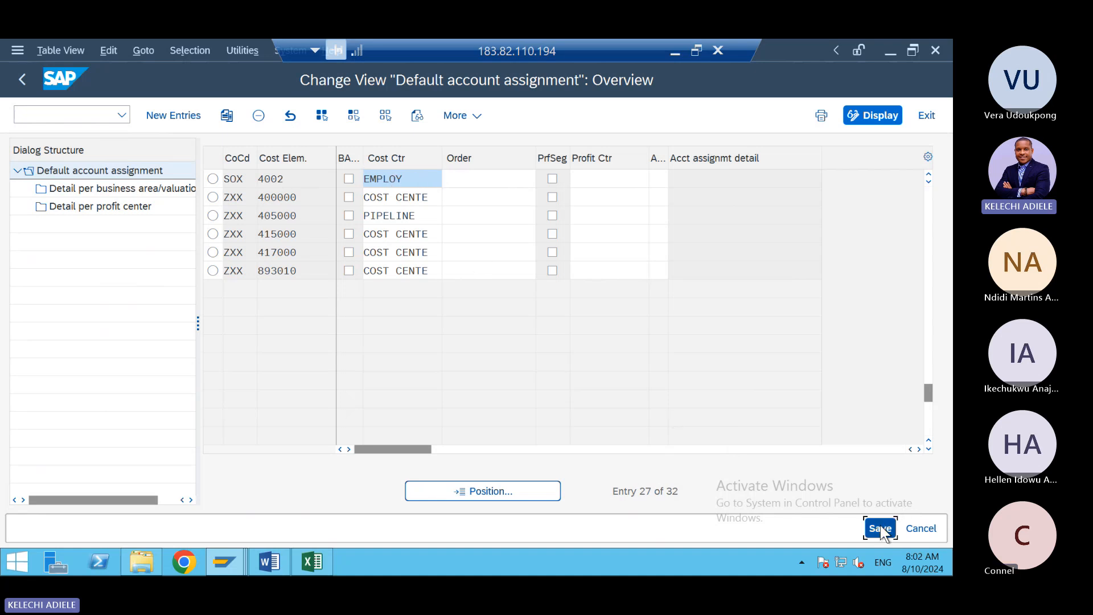
click(384, 383)
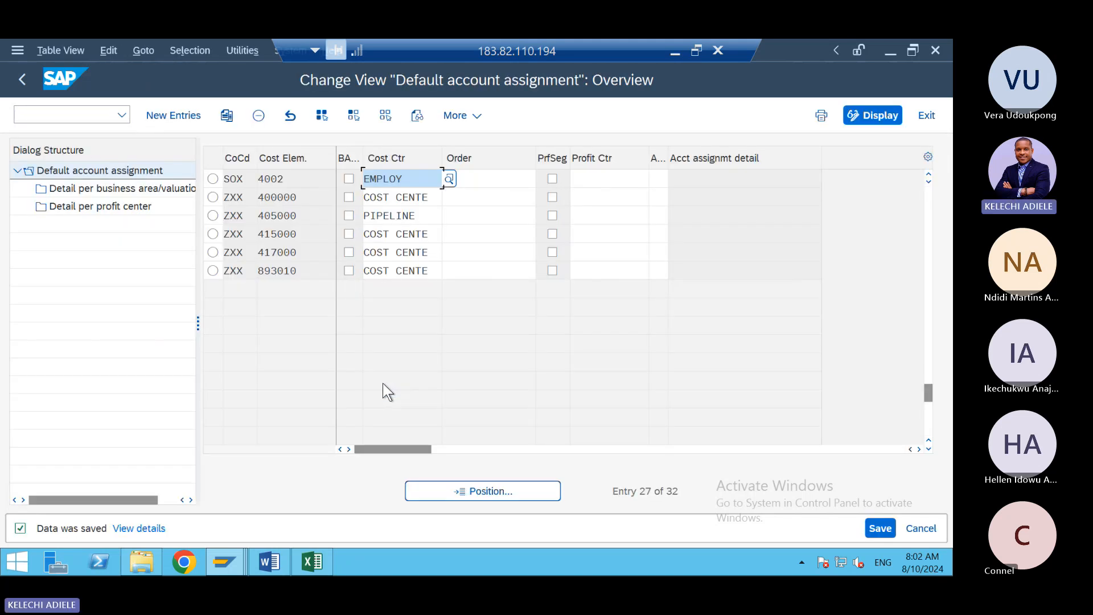
click(30, 85)
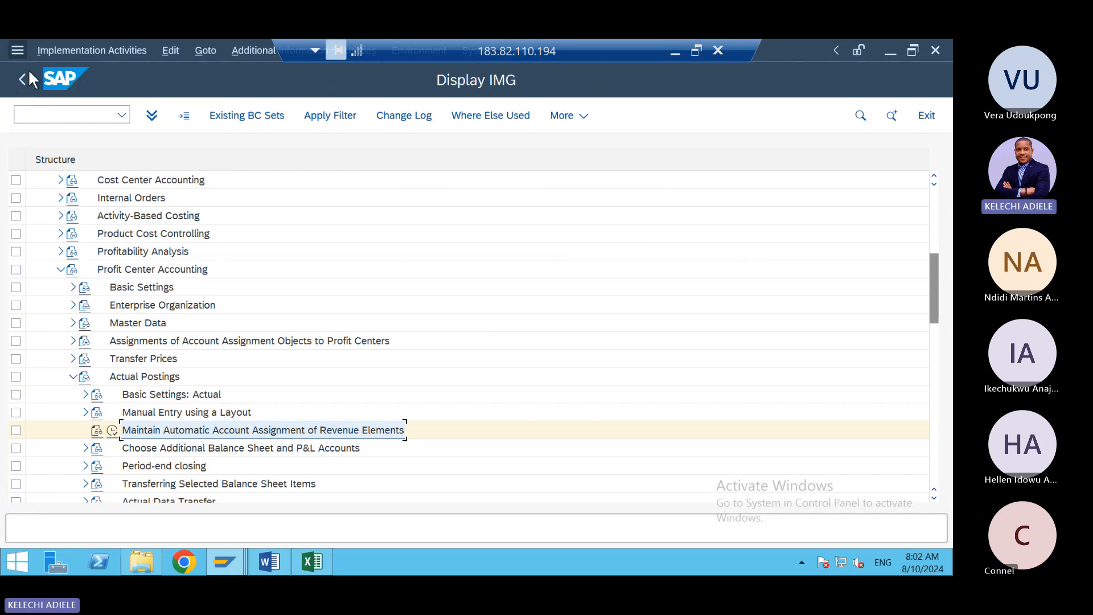
click(28, 78)
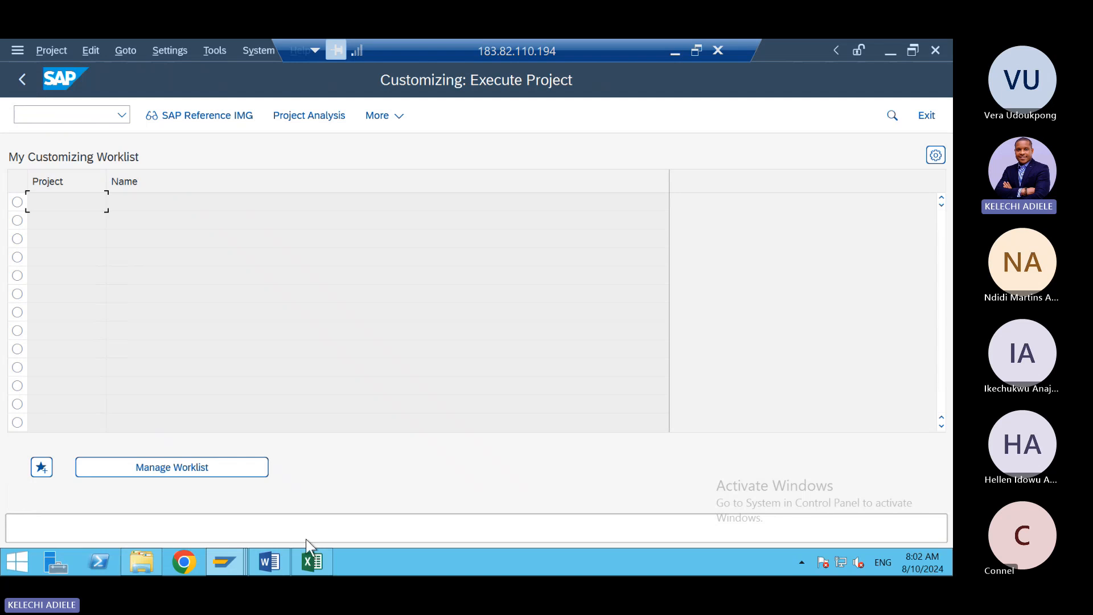
click(675, 50)
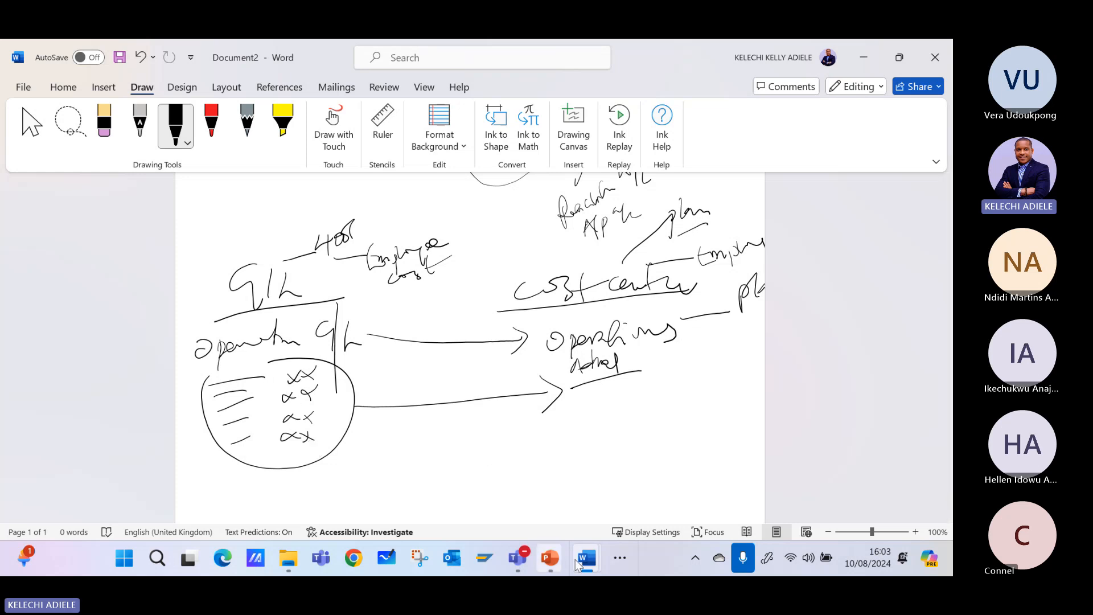
click(620, 560)
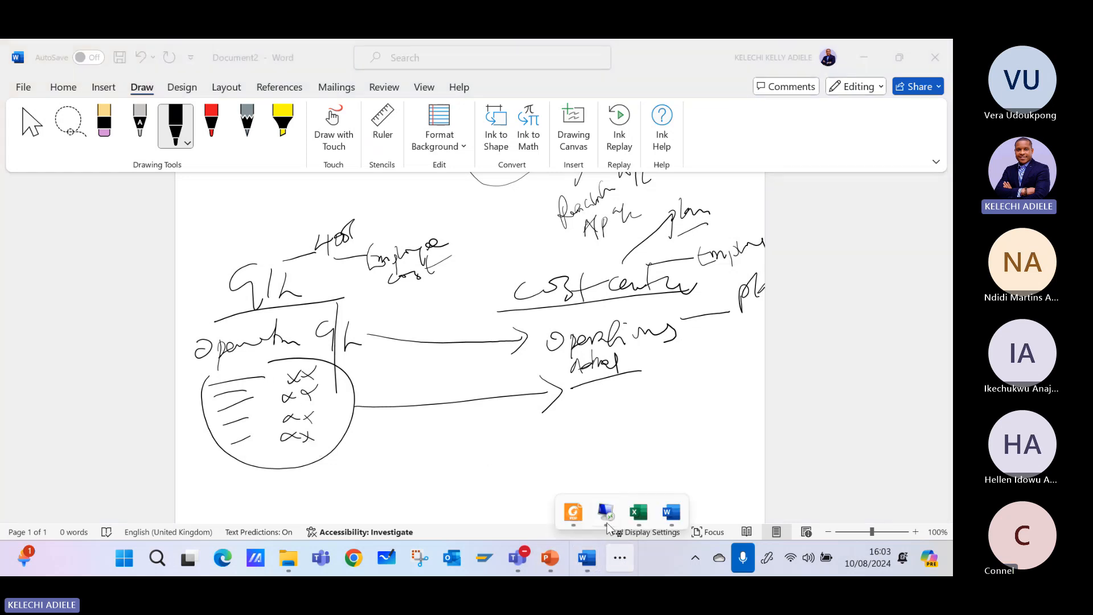
click(606, 513)
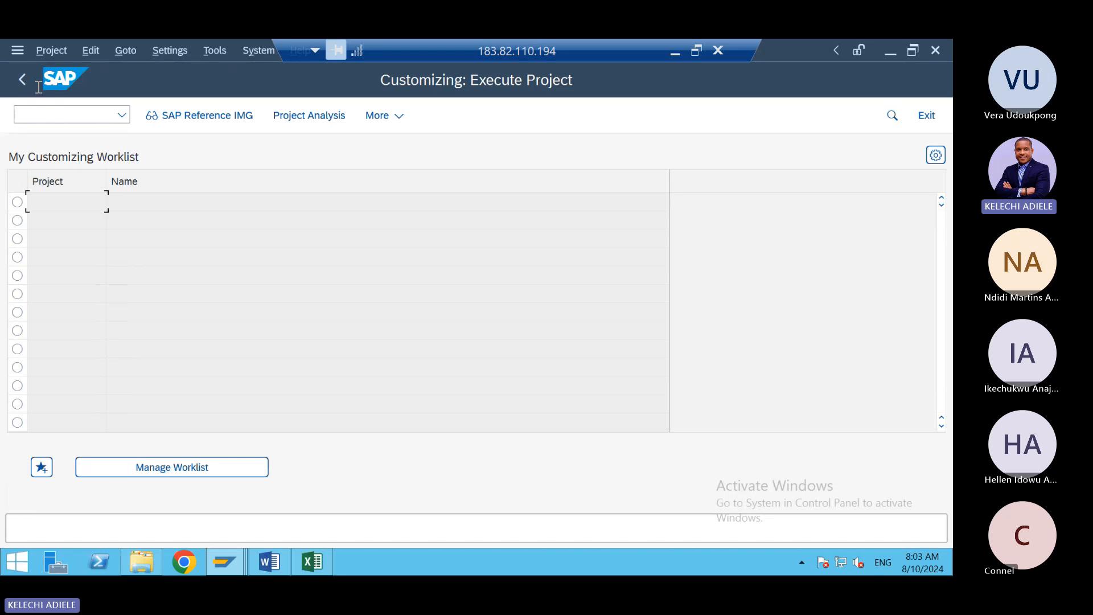
- Leave the customizing project screen for SAP Easy Access and bring up the overview of open SAP windows
click(23, 79)
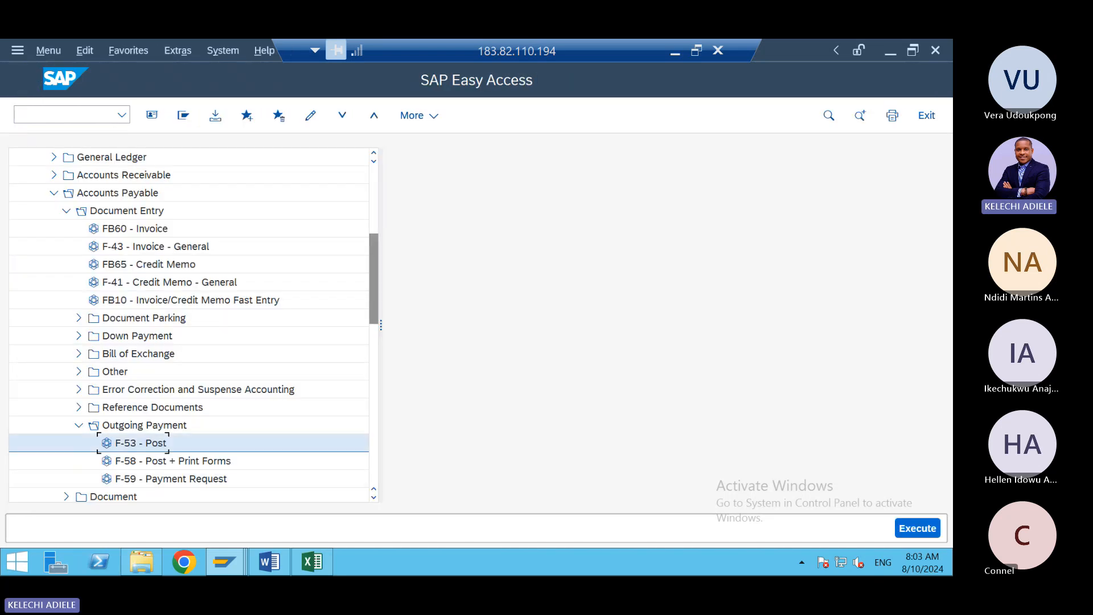
click(237, 559)
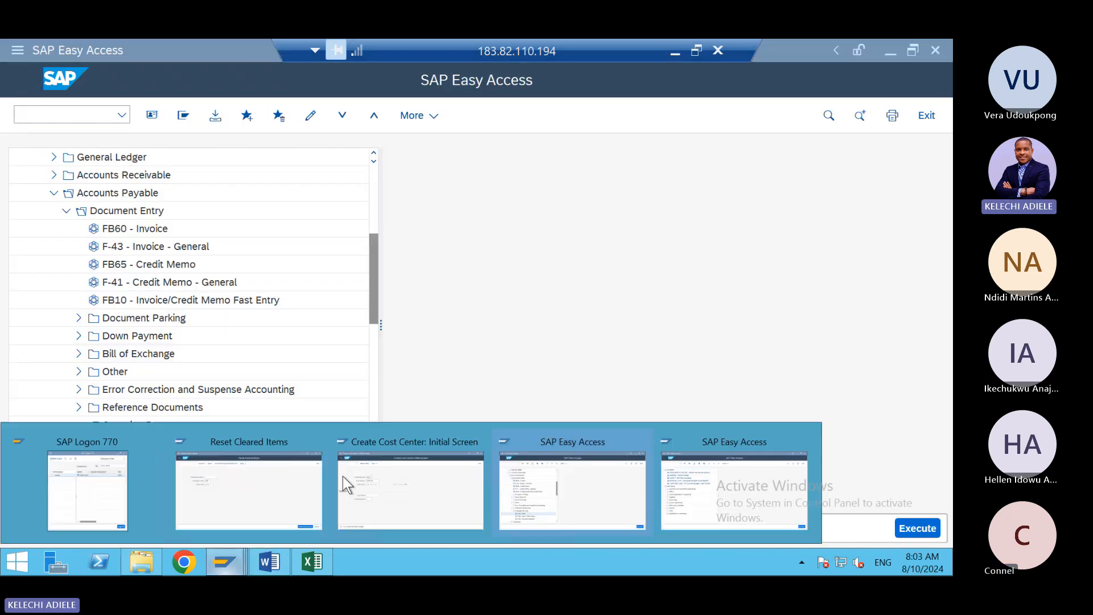
- Leave the cost center creation transaction, collapse Master Data and expand the Planning folder under Cost Center Accounting
click(490, 482)
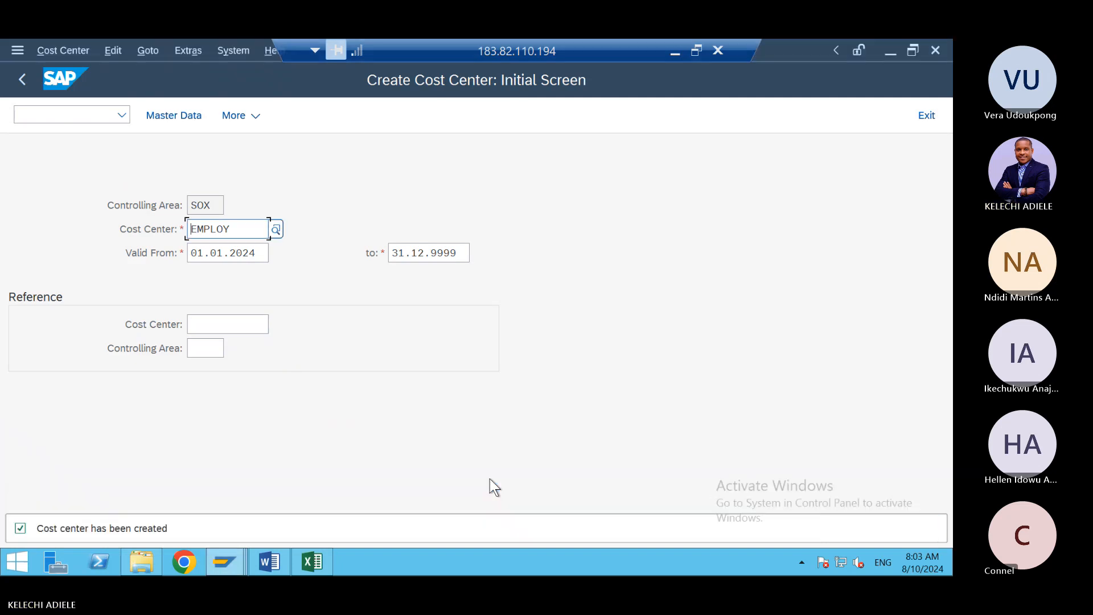
click(26, 77)
click(92, 391)
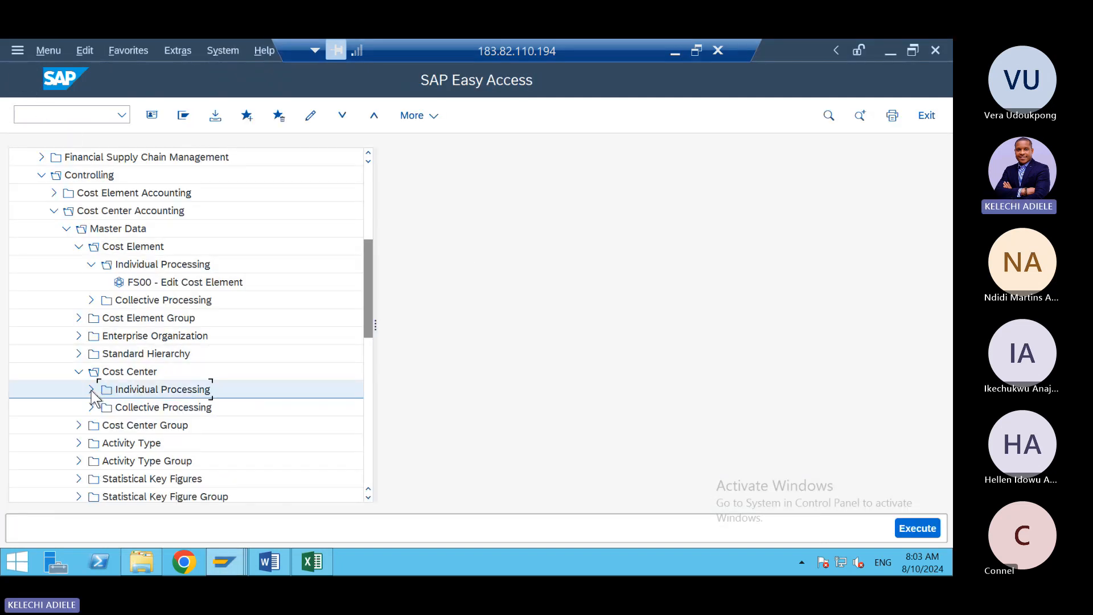
click(79, 247)
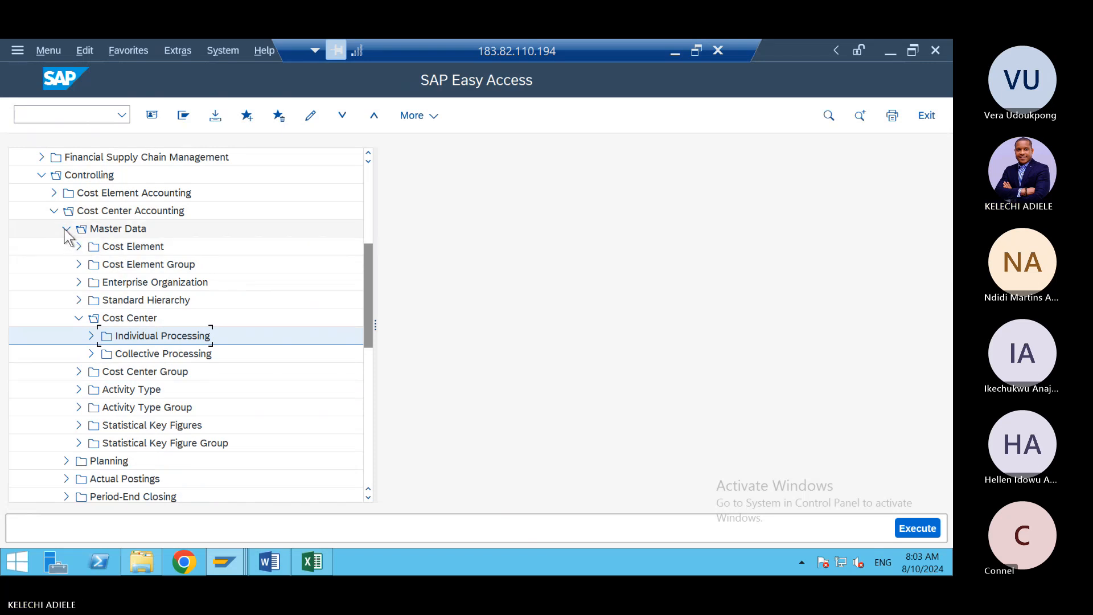
click(66, 229)
click(66, 247)
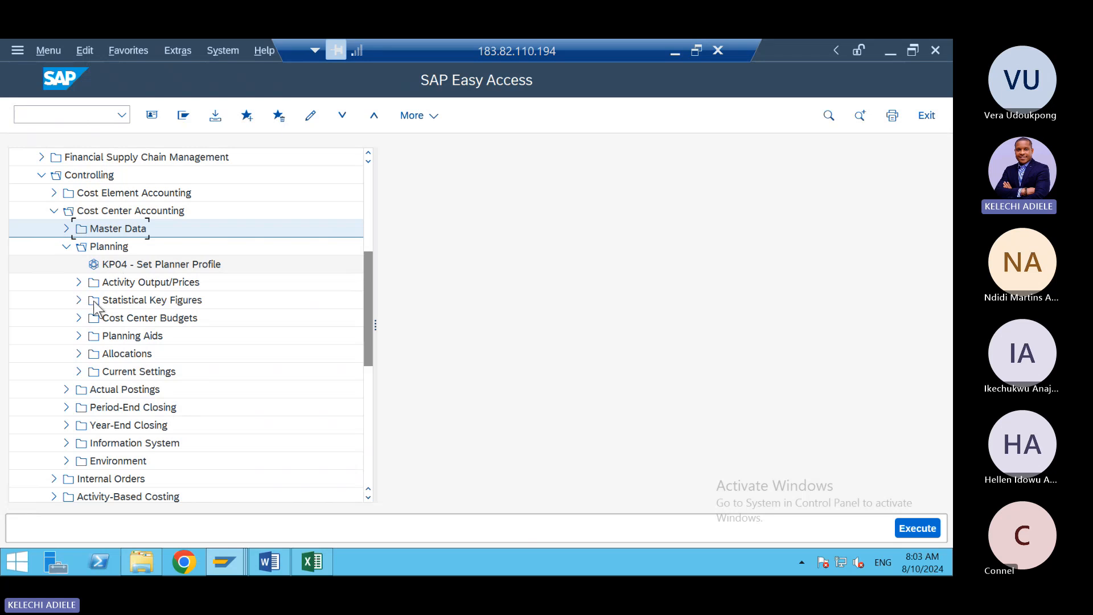
click(79, 282)
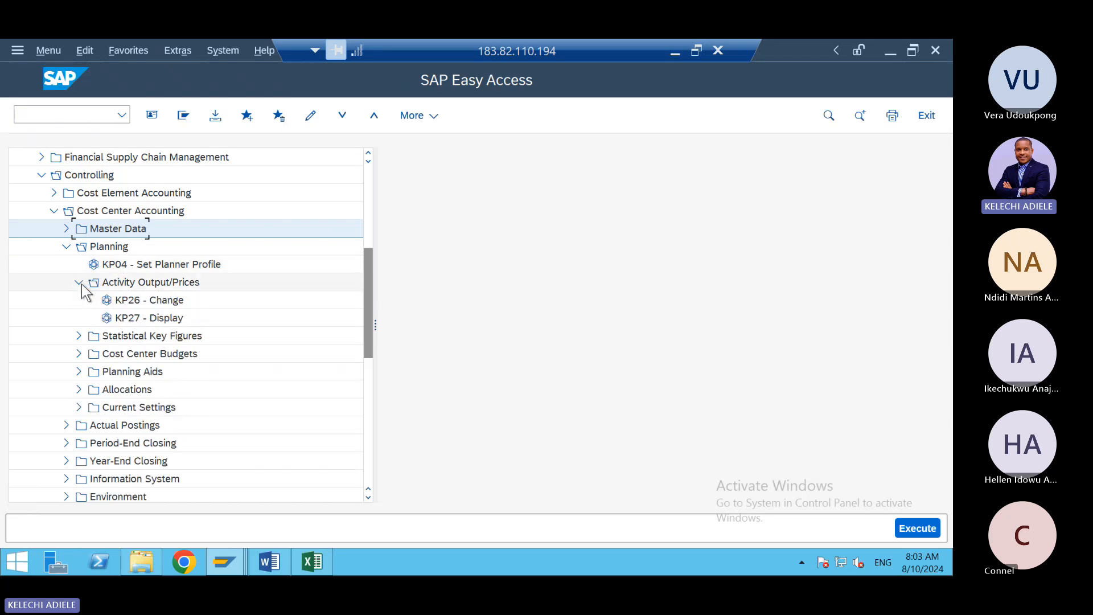
click(80, 284)
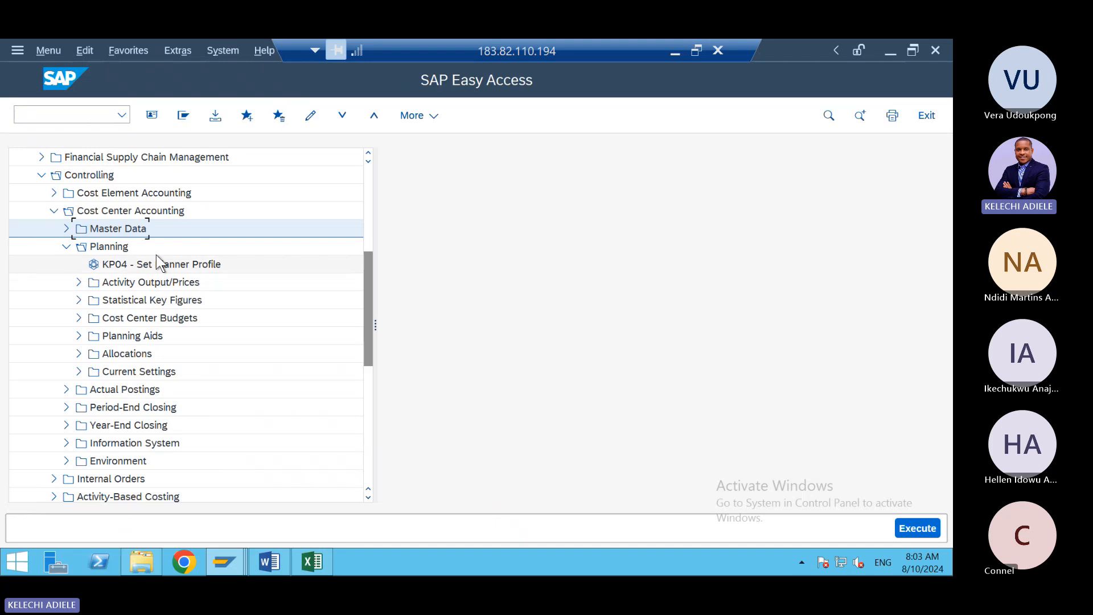
- Run transaction KP06 to start cost element and activity input planning
click(82, 115)
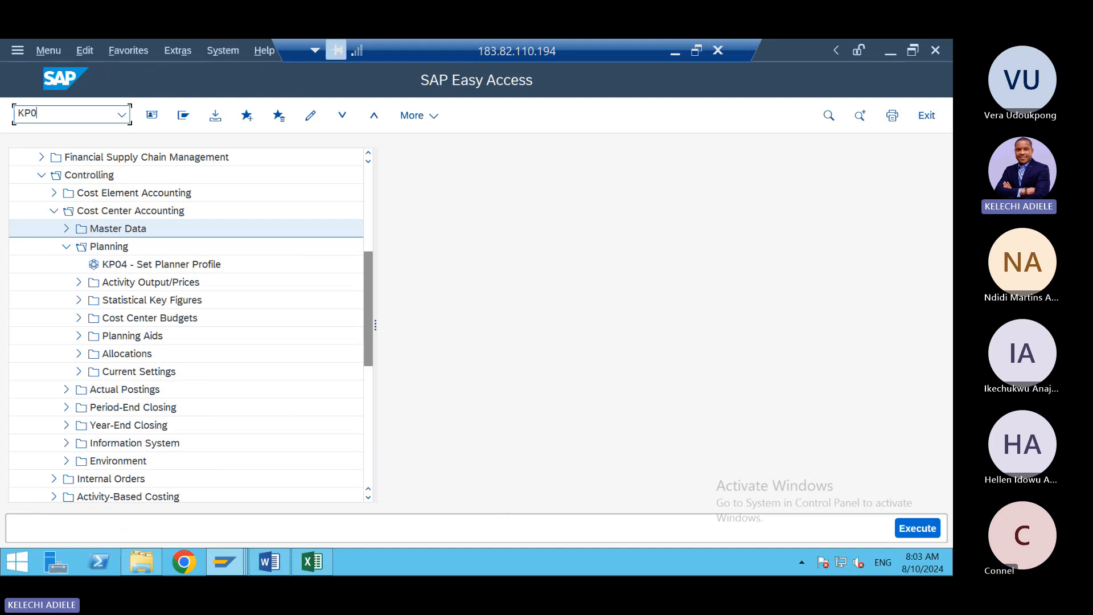
text(6)
key(Return)
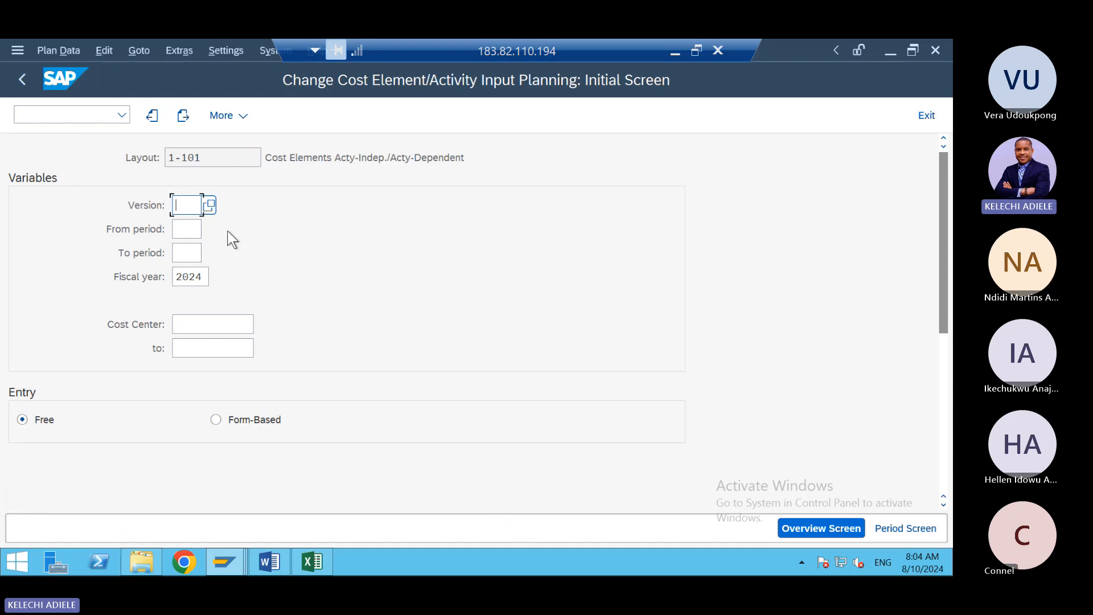
- Select planning version 0 from the available entries and set the planning periods from 1 to 12
click(210, 203)
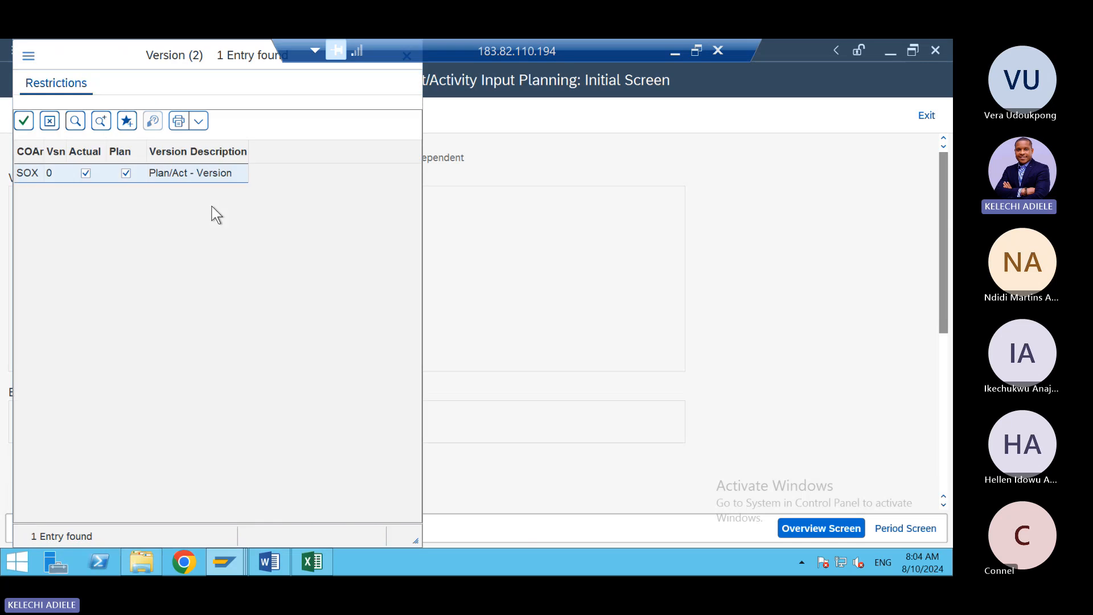
double_click(33, 183)
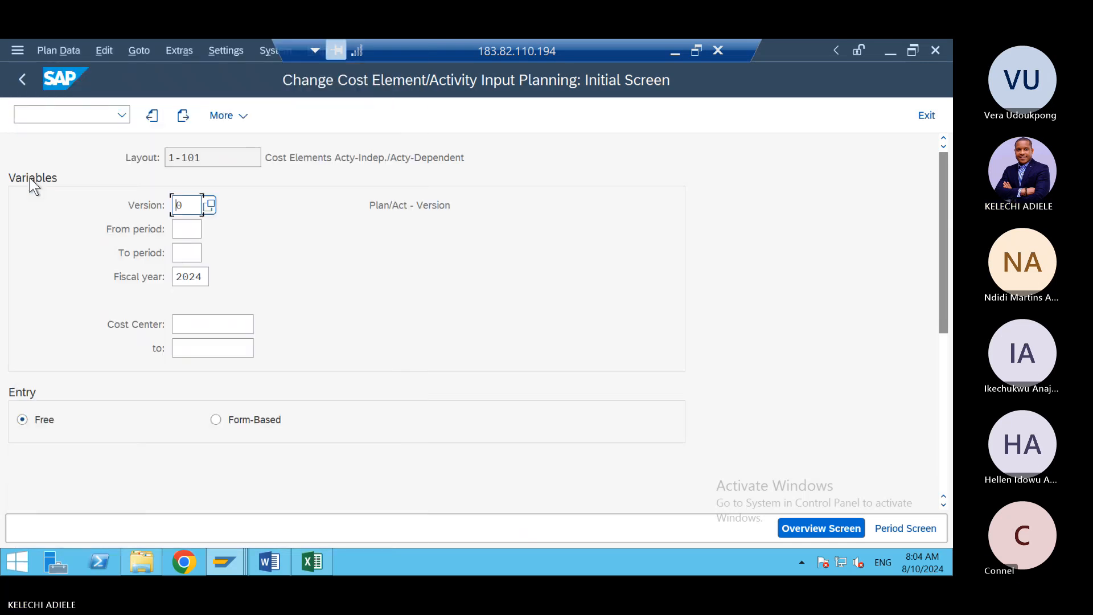
click(187, 228)
text(1)
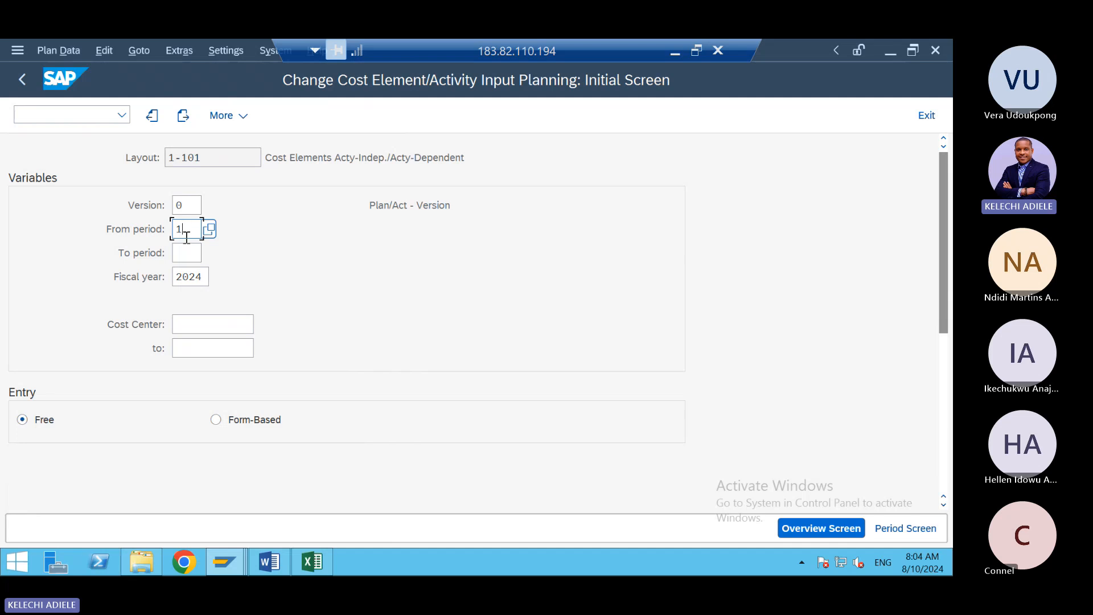
click(187, 252)
text(12)
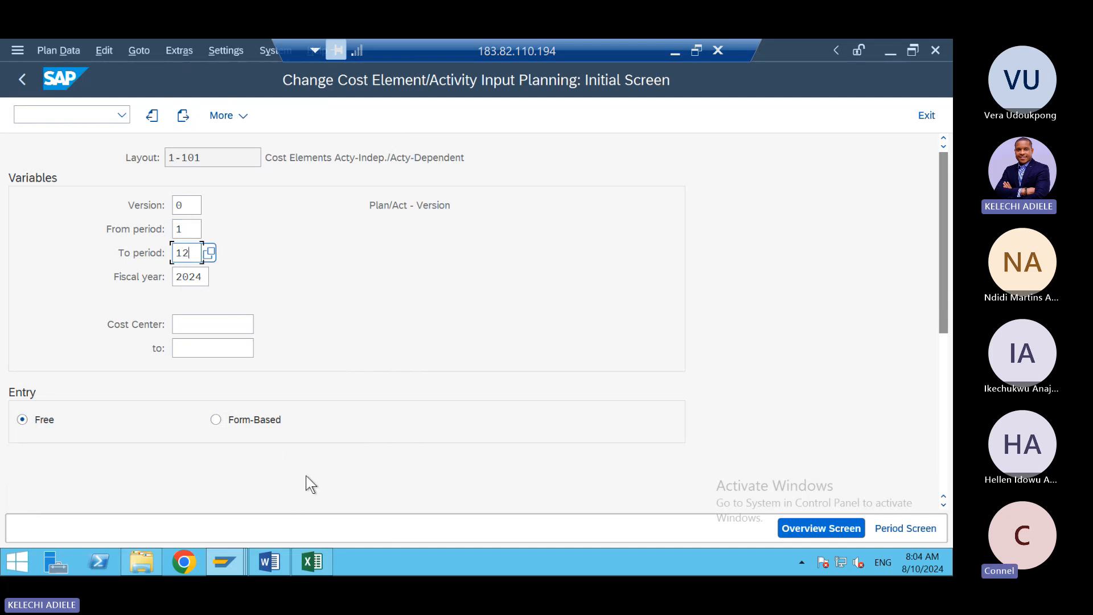
click(233, 323)
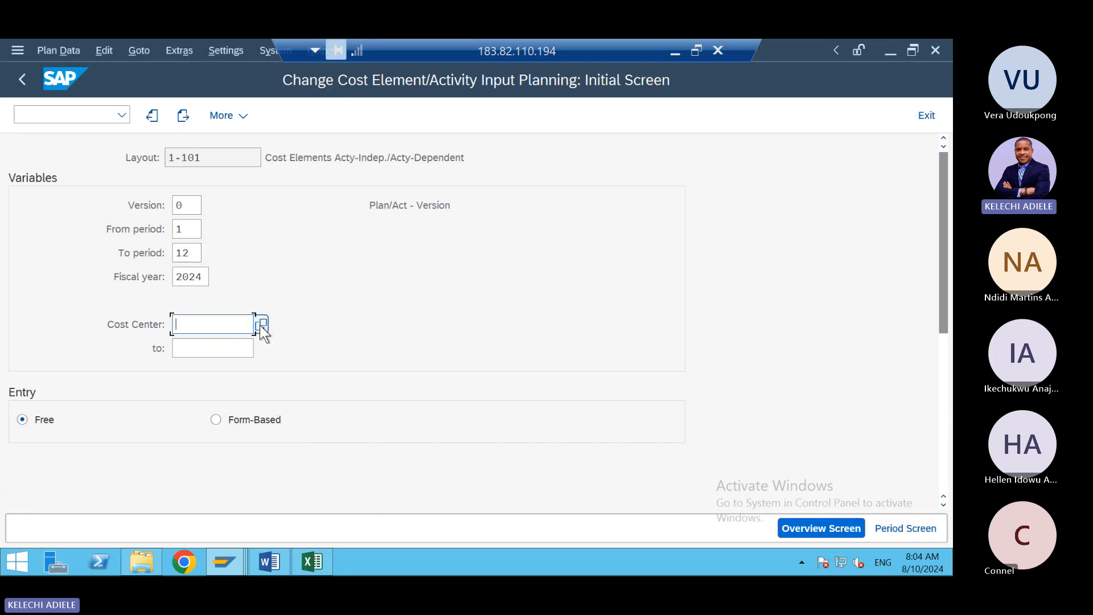
drag(944, 251, 941, 330)
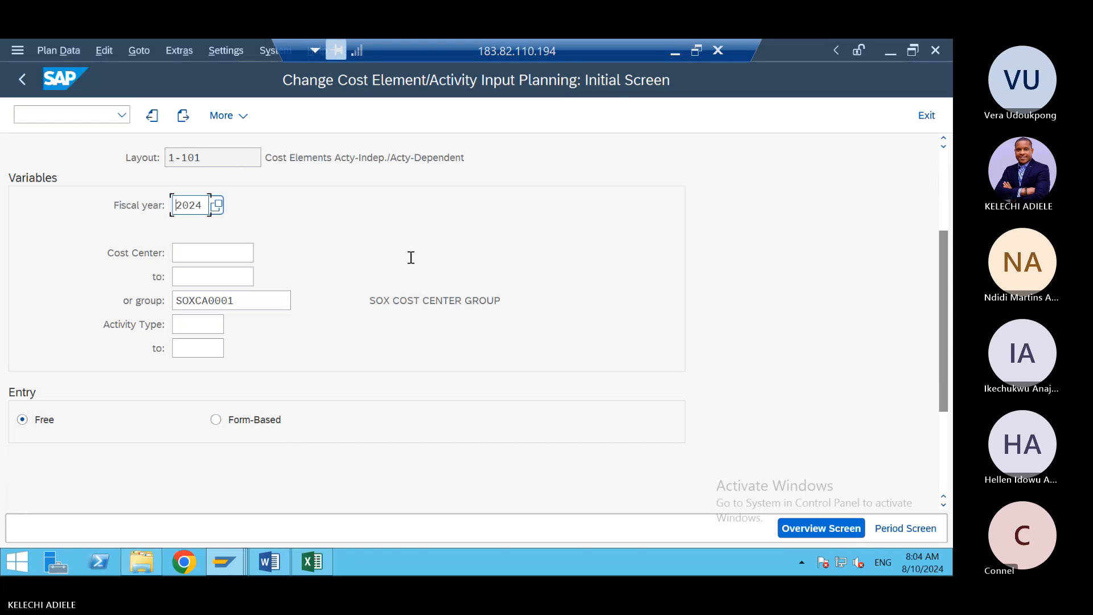
click(220, 253)
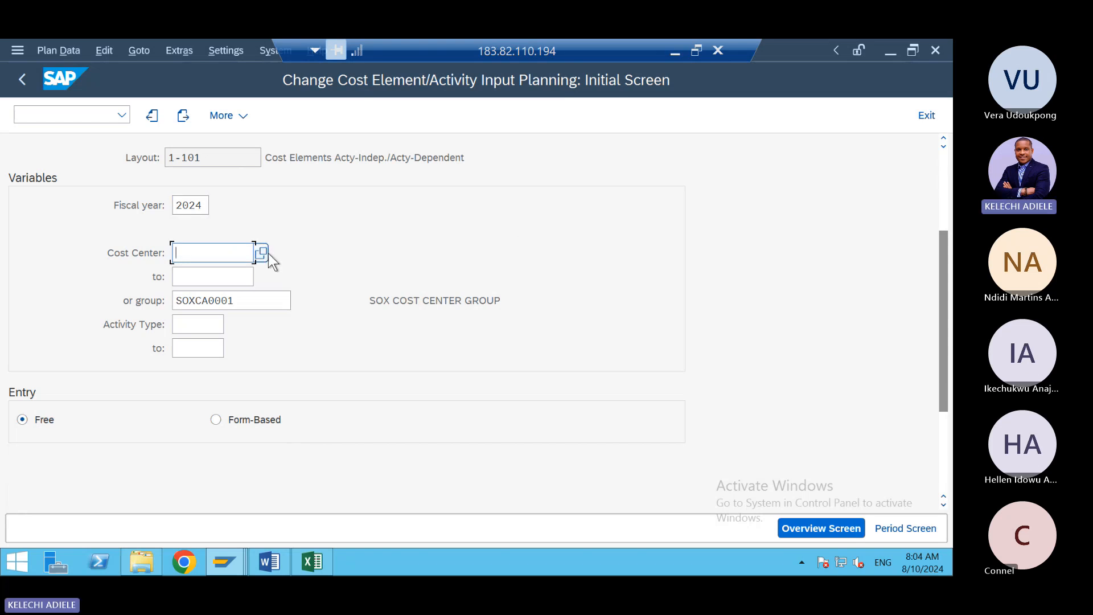
click(268, 253)
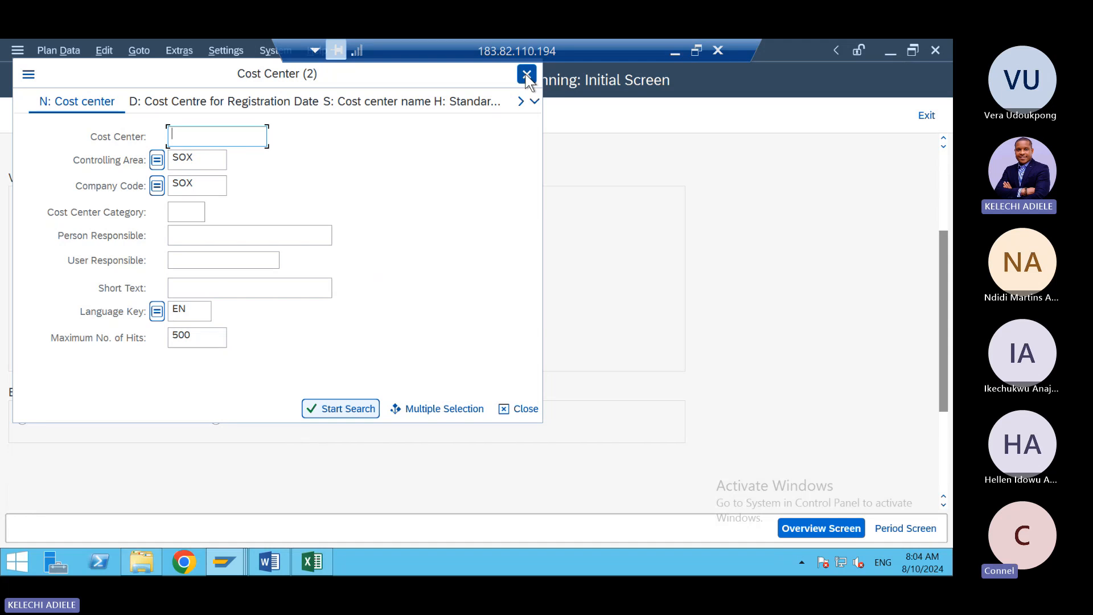
click(527, 75)
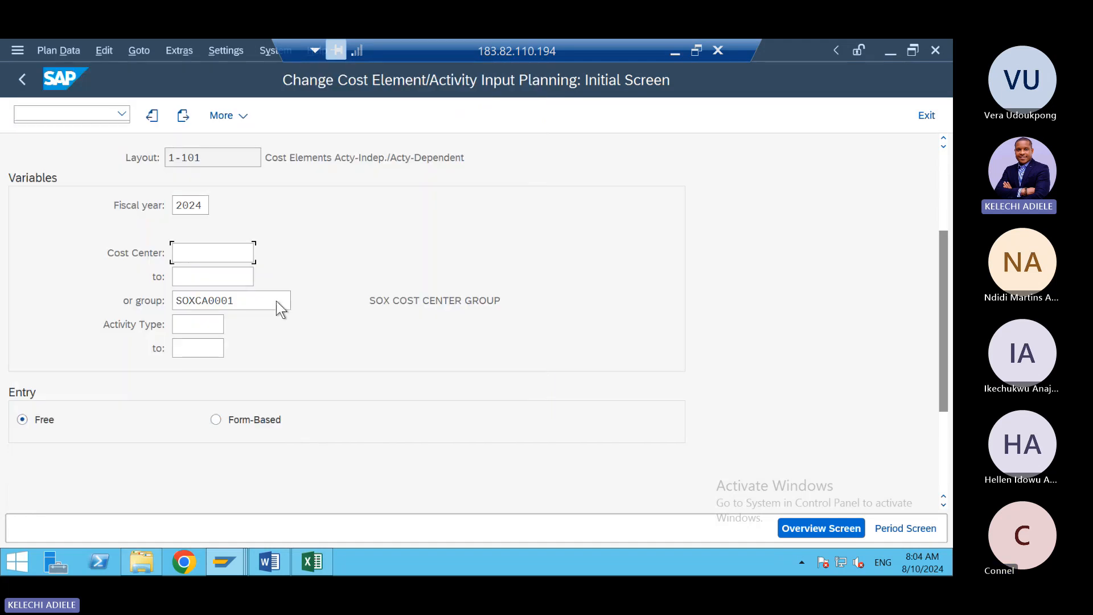
- Clear the cost center group SOXCA0001 from the planning variables
click(247, 303)
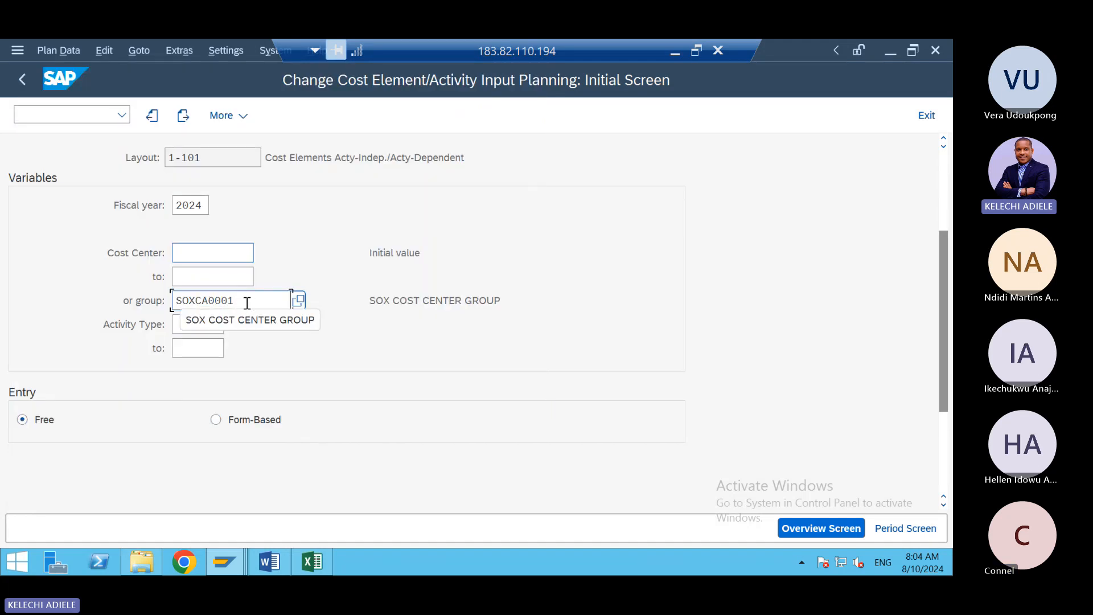
drag(247, 303, 176, 306)
key(BackSpace)
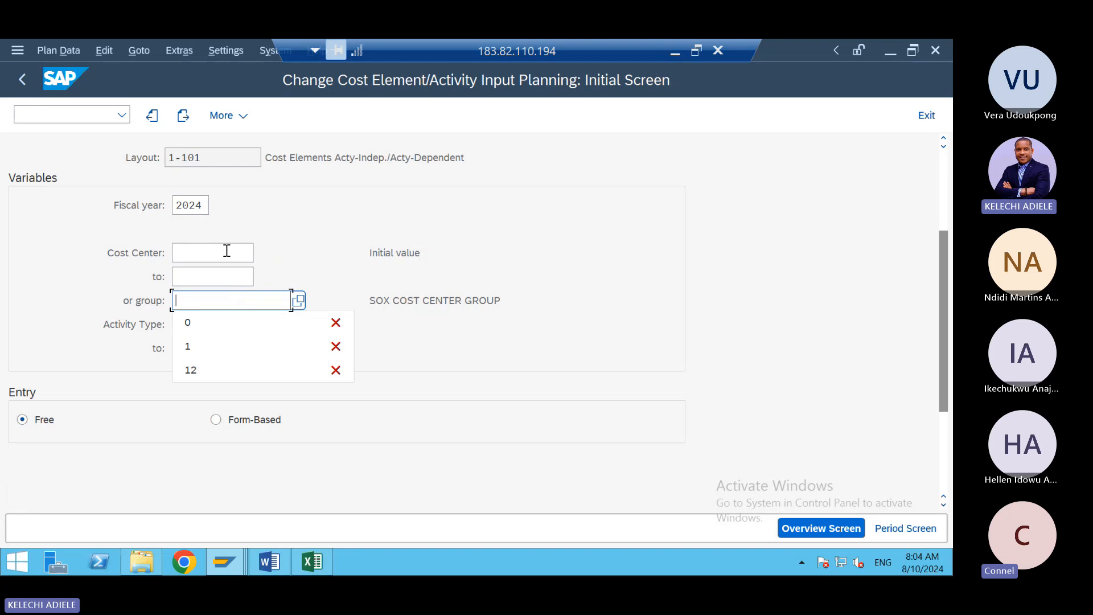
- Search for the cost center, select EMPLOY, and choose form-based entry
click(227, 251)
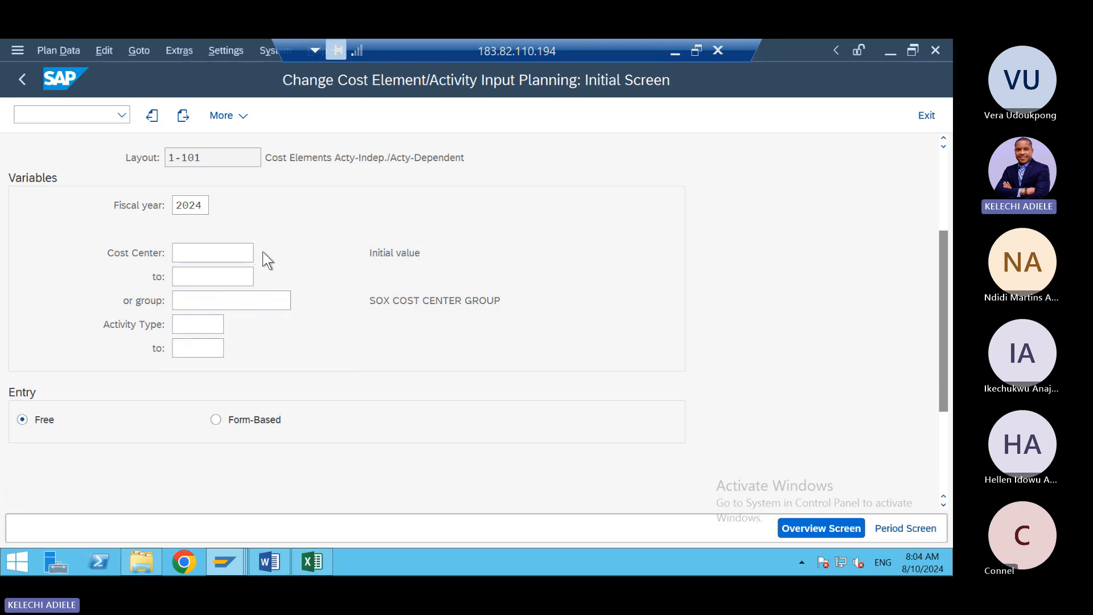
key(F4)
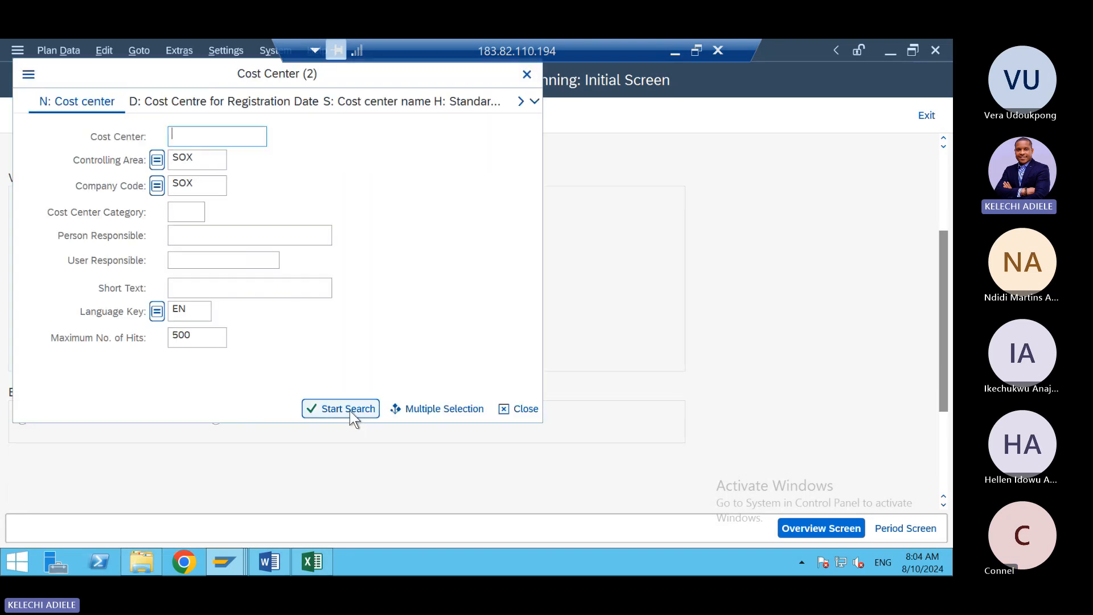
click(348, 408)
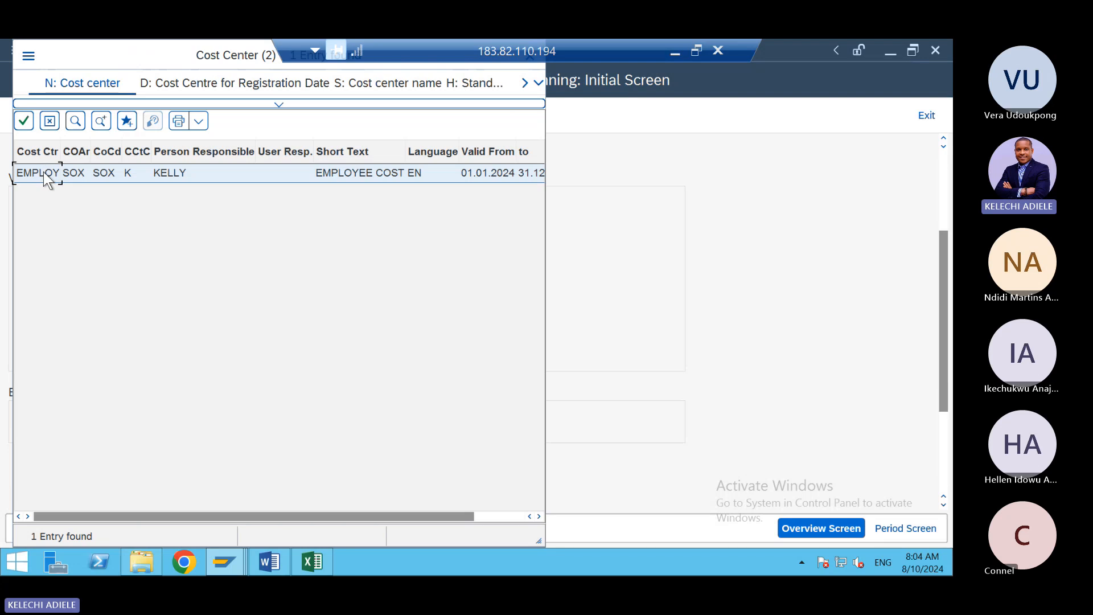
double_click(45, 174)
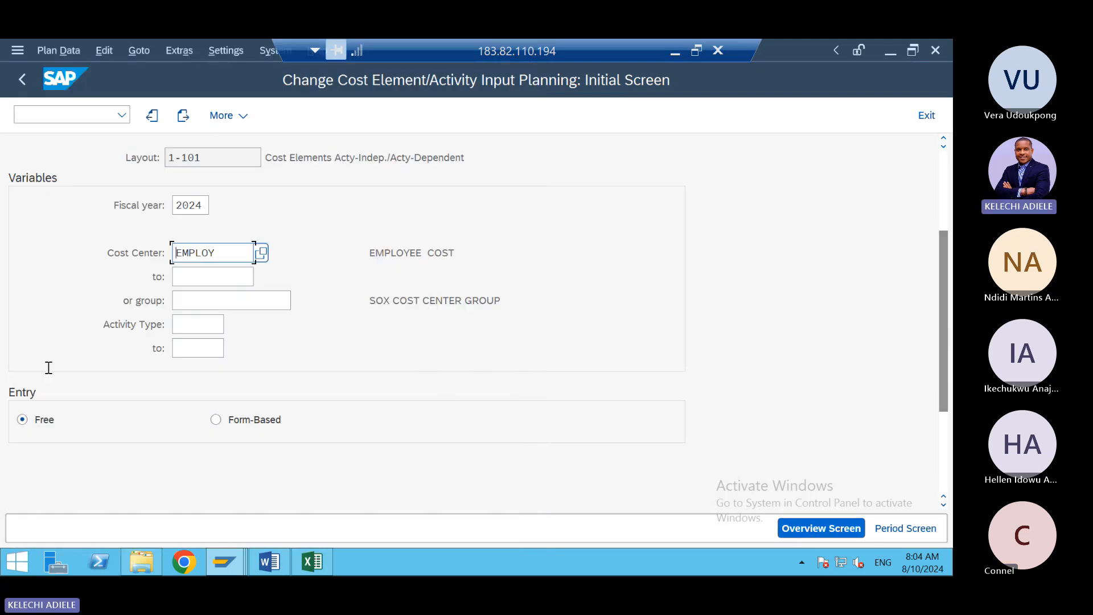
click(238, 422)
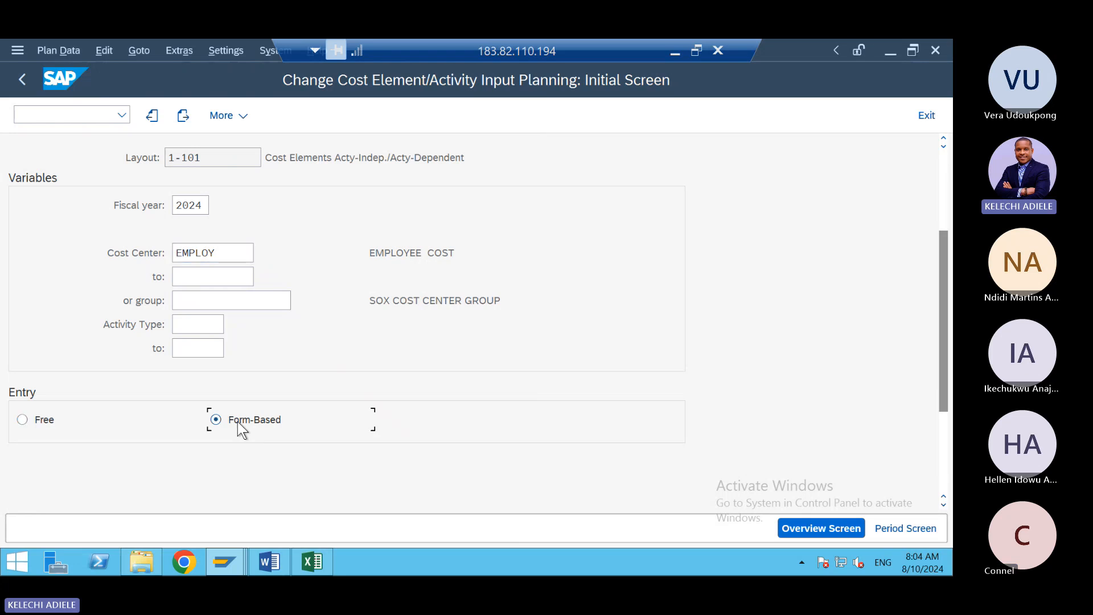
- Search the SOX chart of accounts for the cost element, select 4002, and open the planning overview screen
click(821, 526)
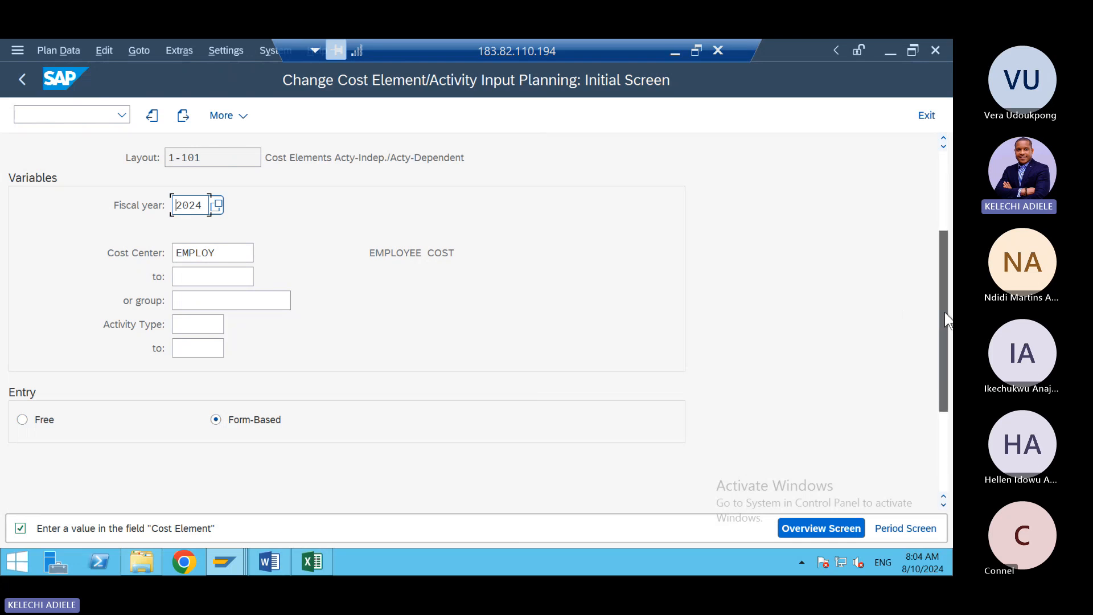
drag(945, 312, 942, 350)
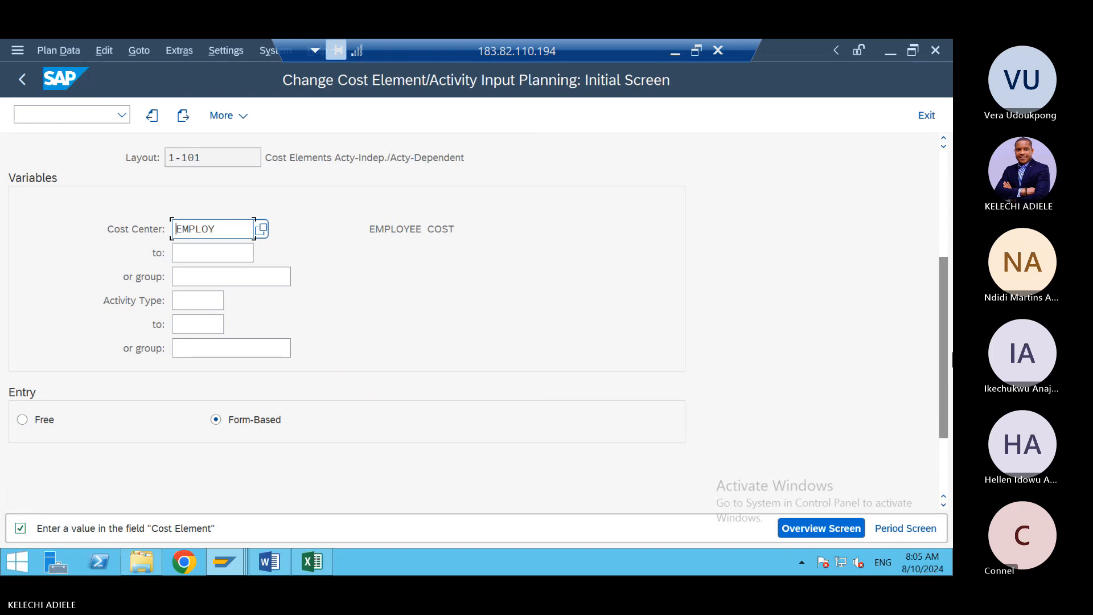
drag(941, 435, 941, 482)
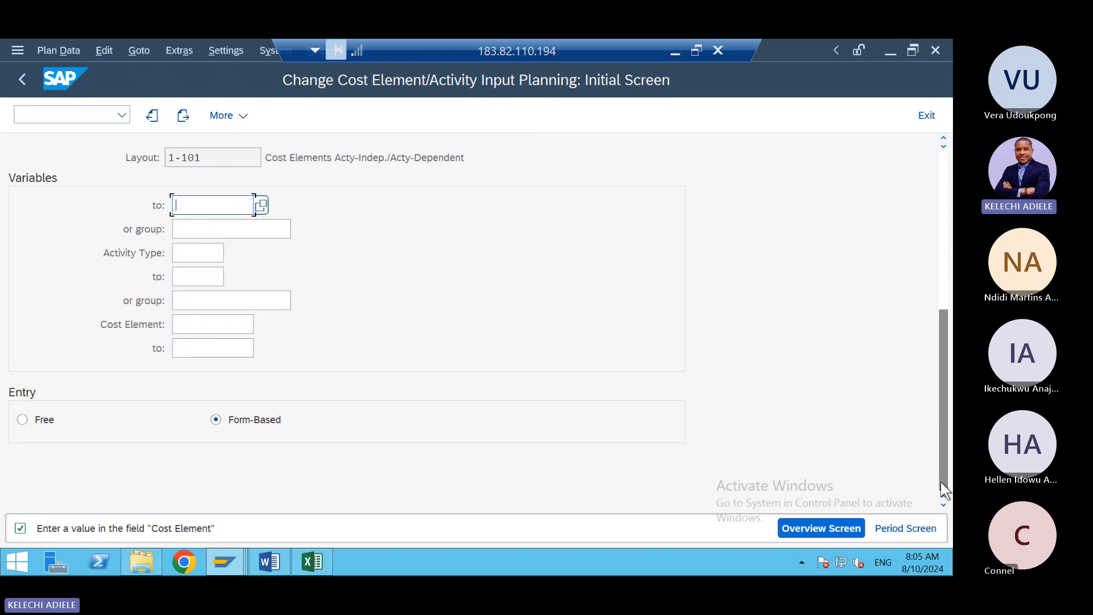
click(230, 325)
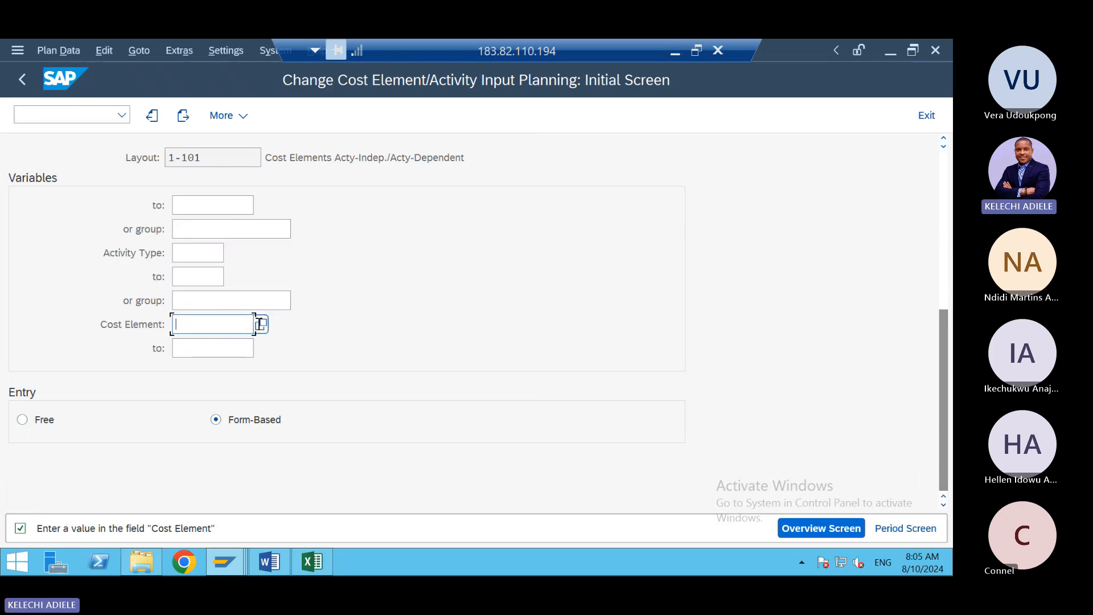
click(261, 324)
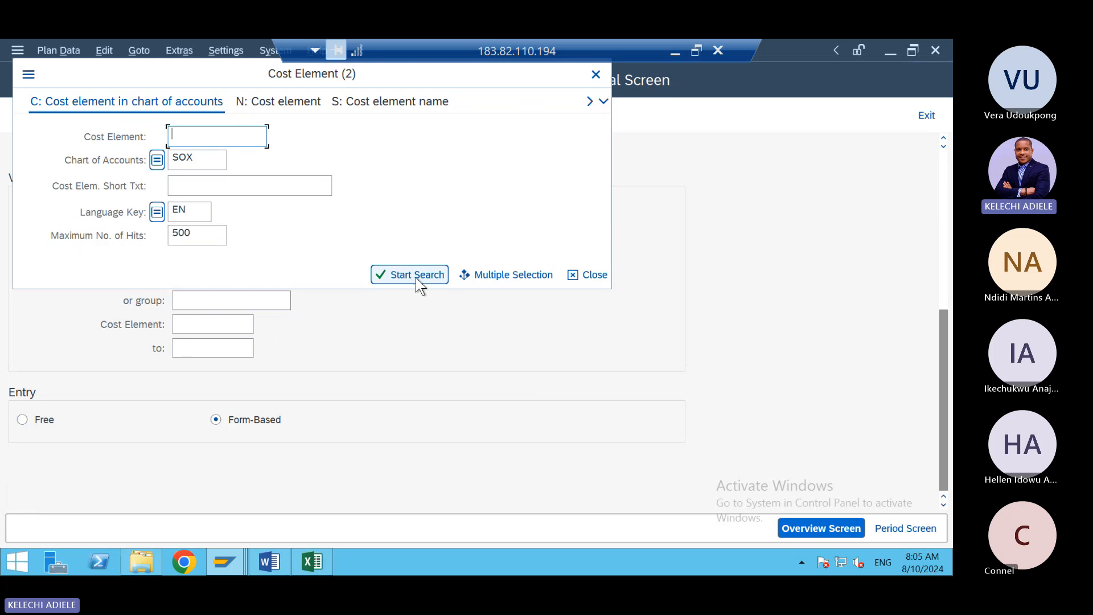
click(408, 281)
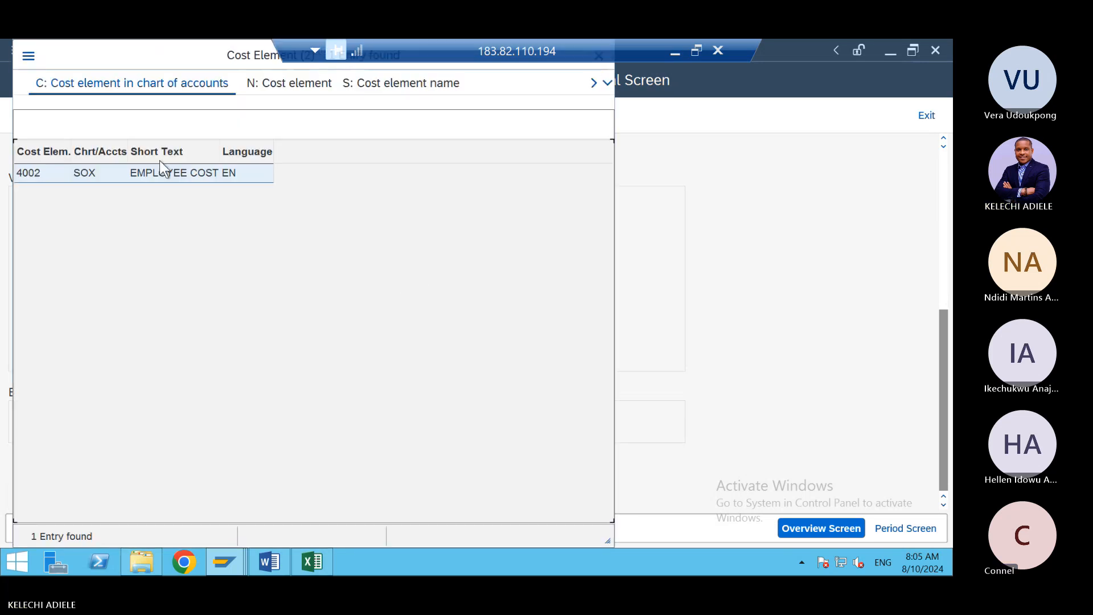
click(27, 174)
double_click(33, 174)
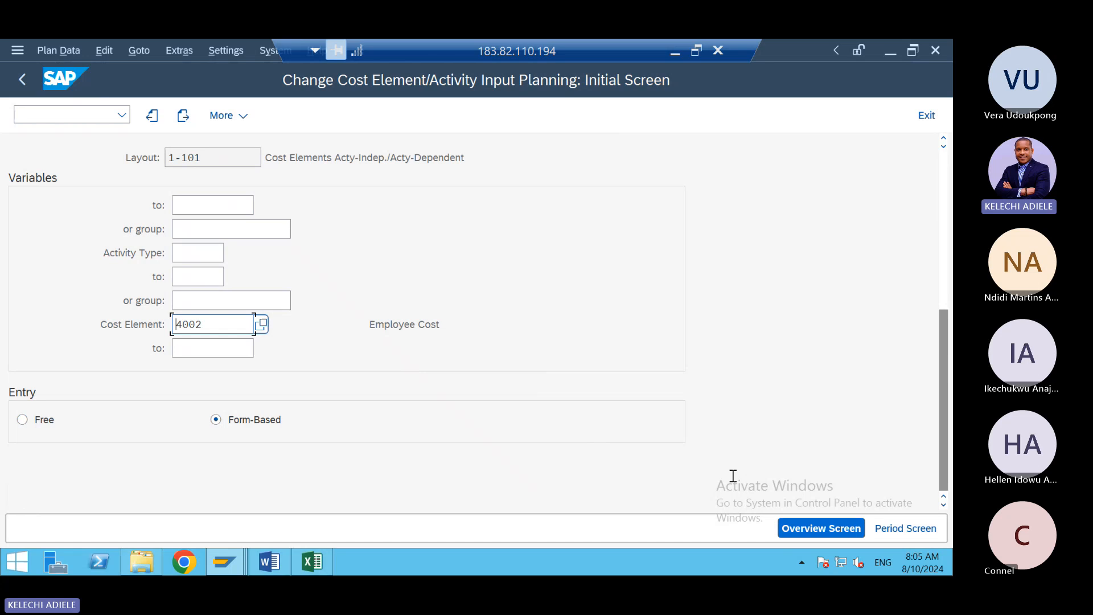
click(819, 526)
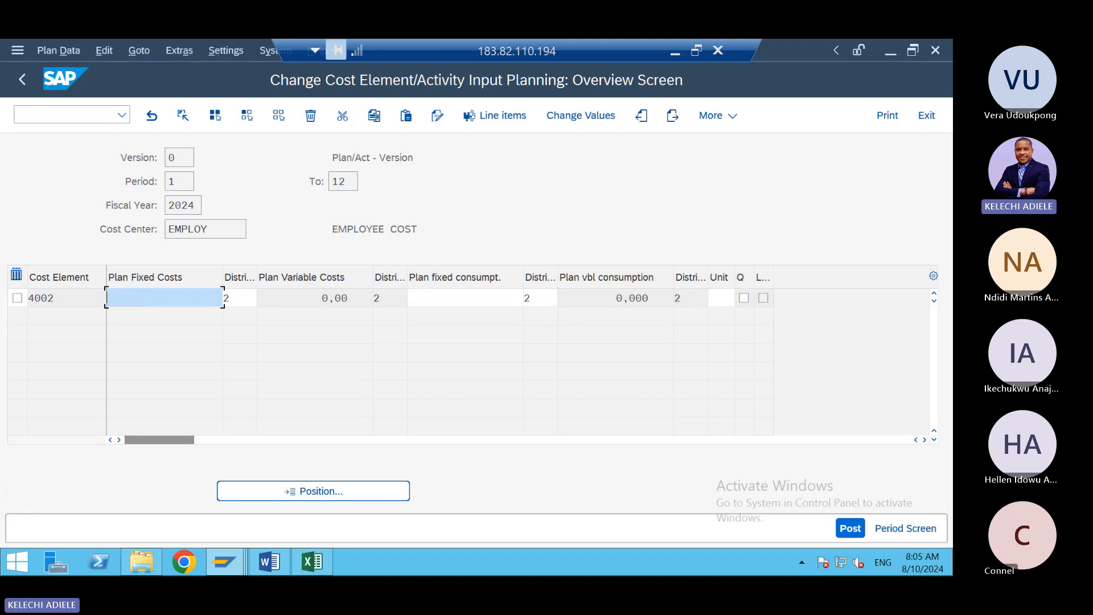
- Switch to the Excel expense workbook and inspect the planned expenses cell for Employee costs on the EXPENSE ANALYSIS sheet
click(312, 563)
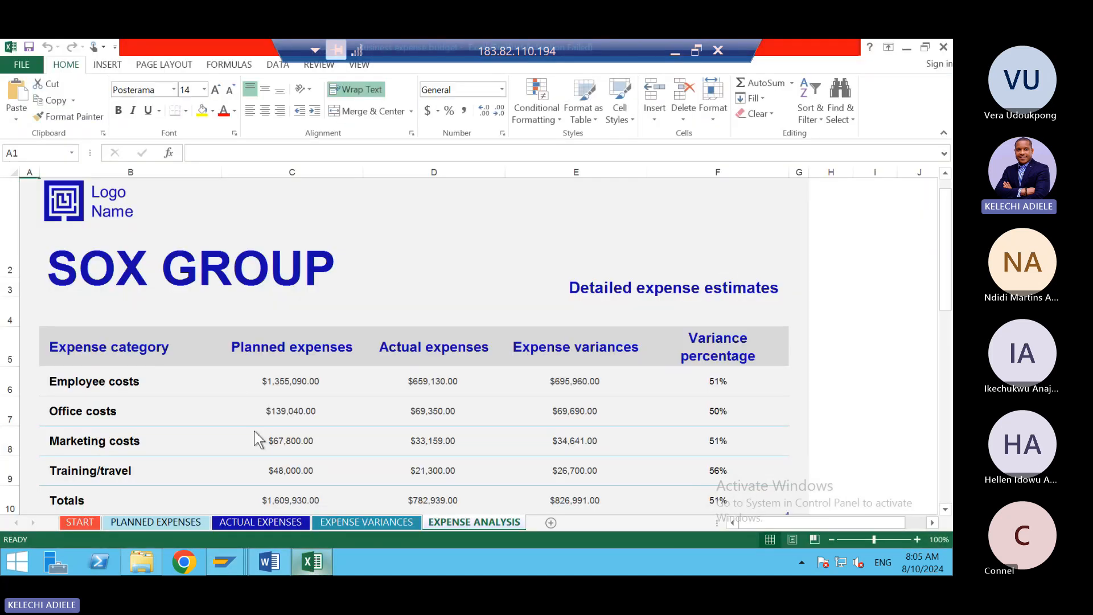
double_click(313, 384)
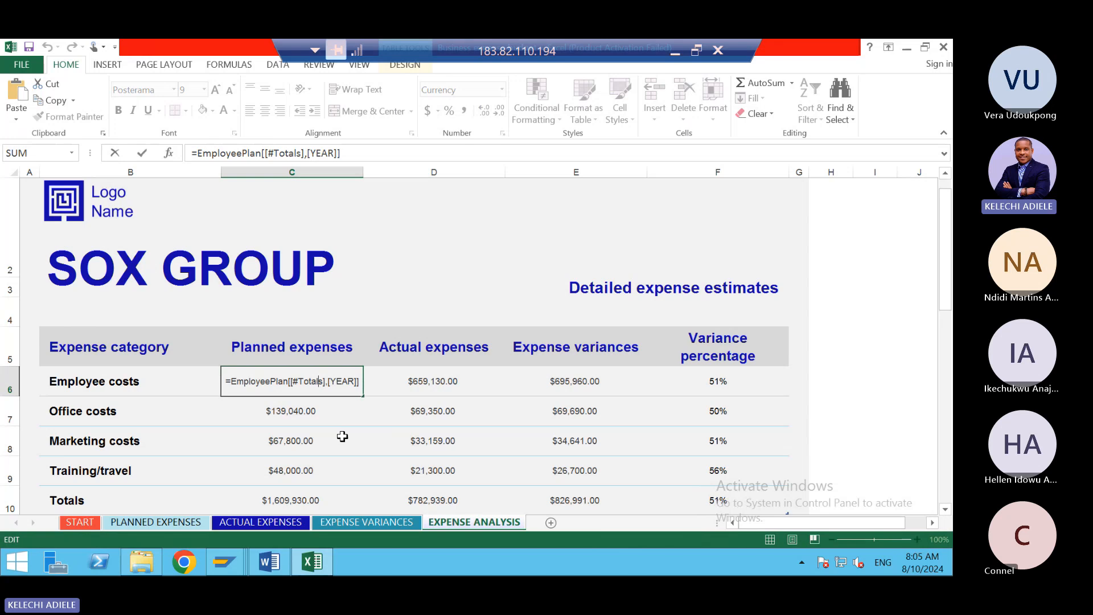
key(Tab)
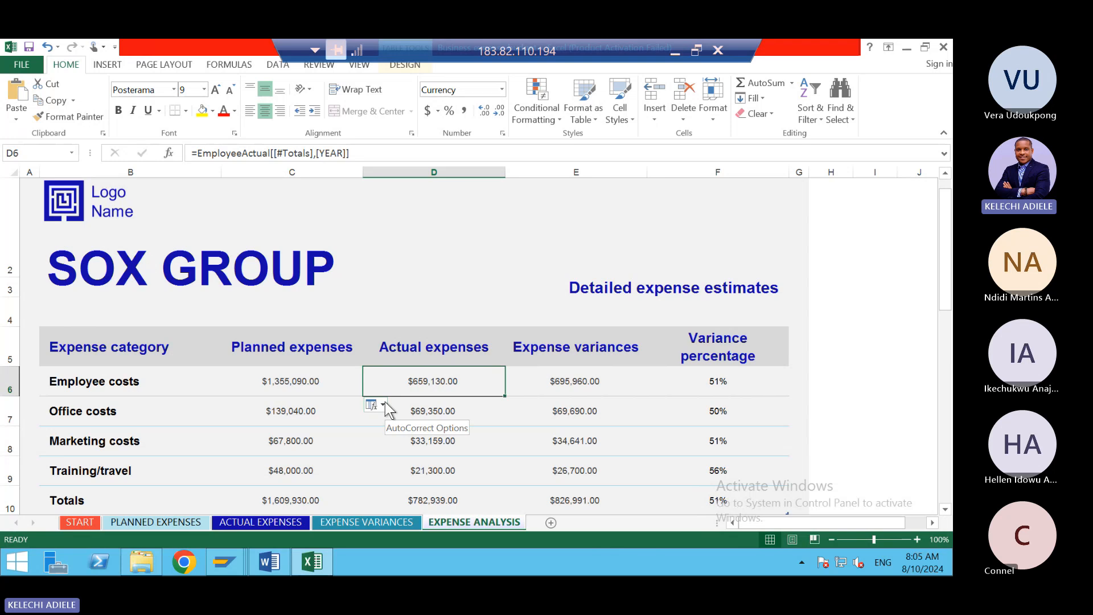
- Switch back to the SAP planning overview and set the plan fixed costs of cost element 4002 to 1355090
click(320, 558)
text(1355090)
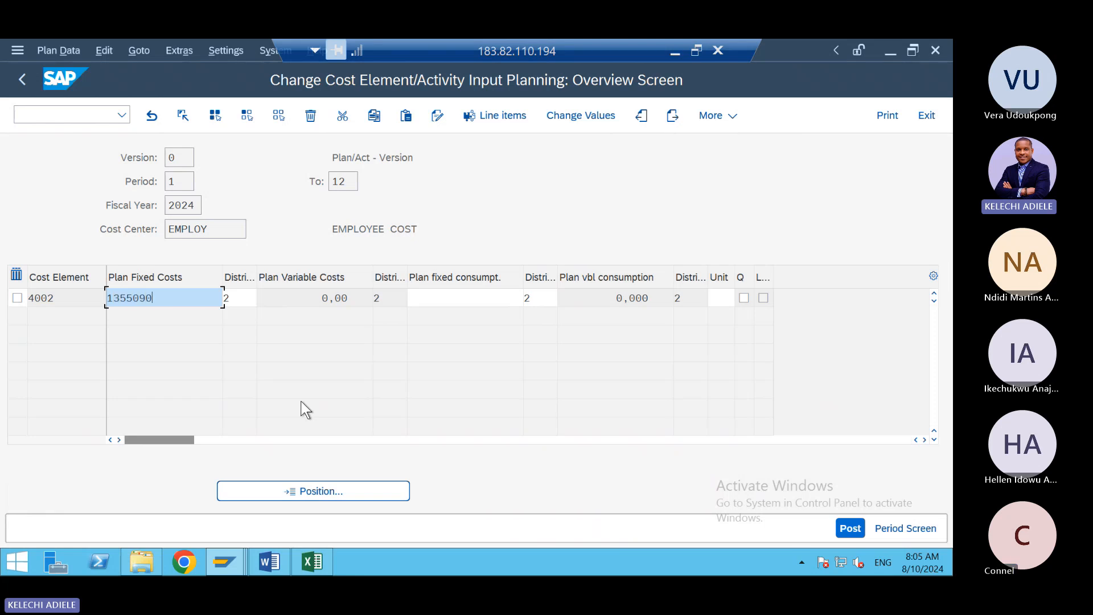
key(Tab)
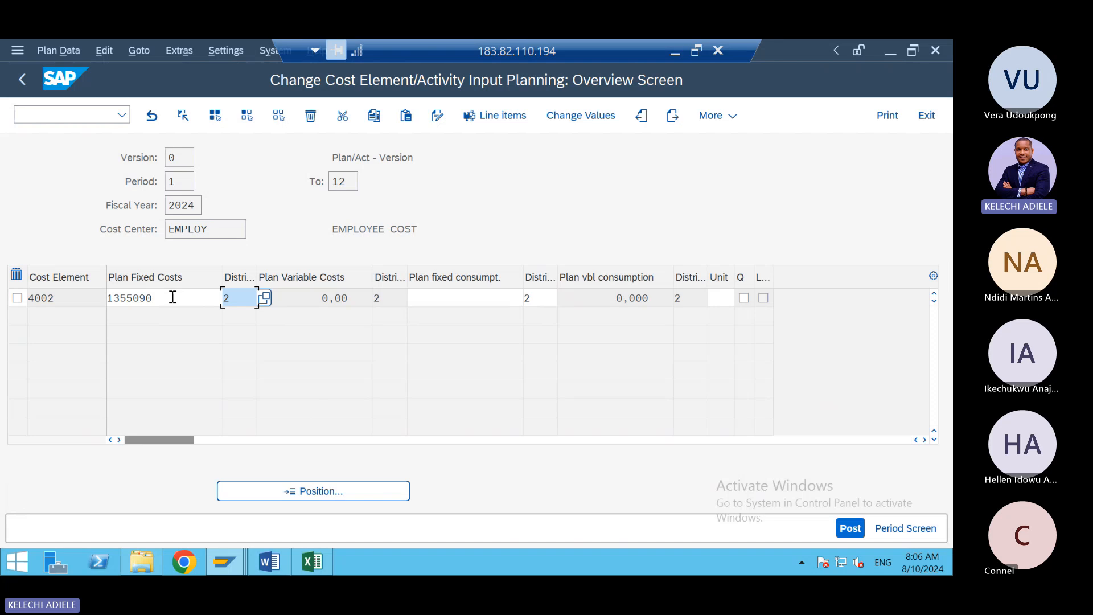
- Add a blank worksheet to the Excel expense workbook and return to the SAP planning overview screen
click(315, 562)
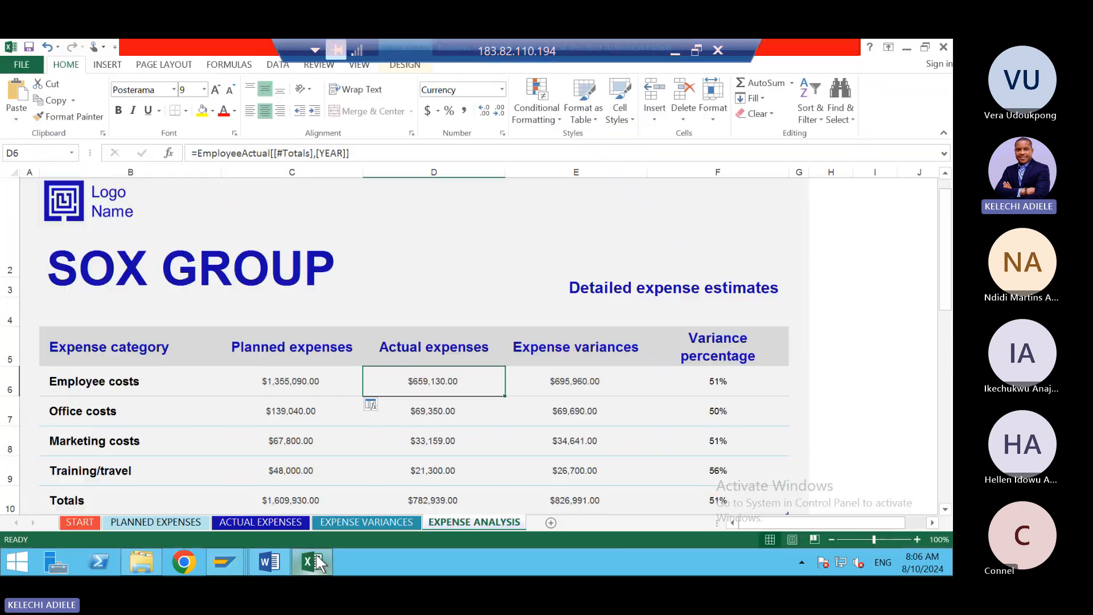
click(550, 523)
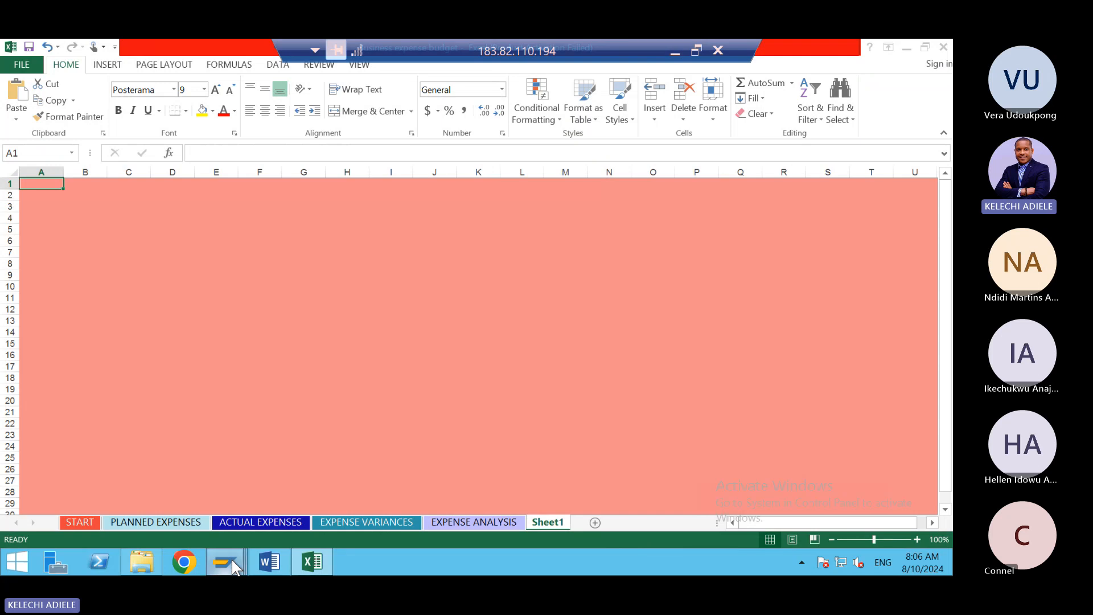
mouse_move(232, 559)
click(428, 517)
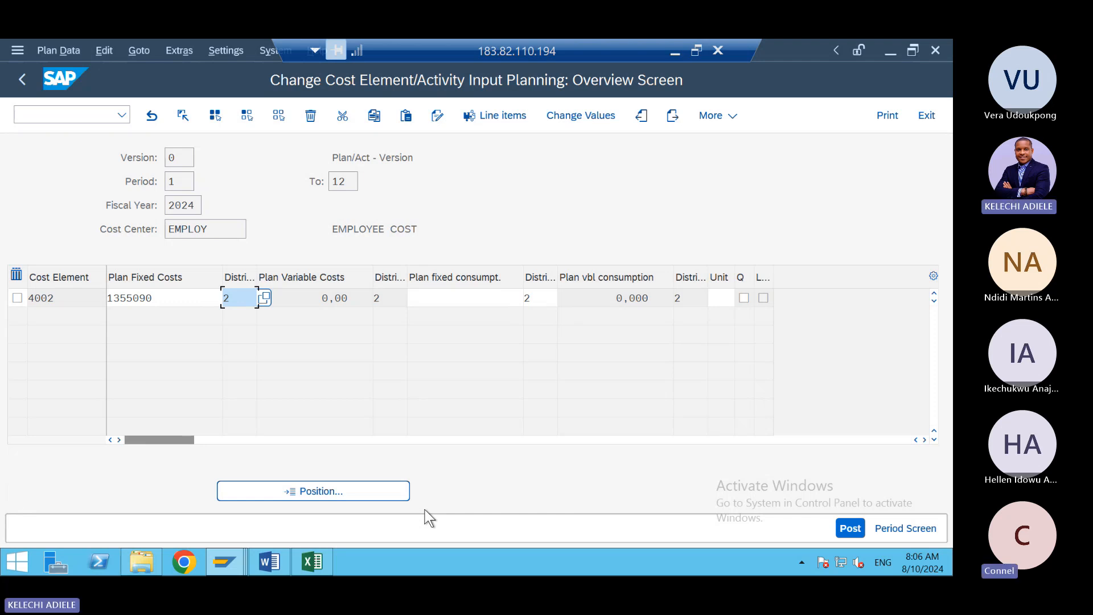
- Set the plan fixed costs of cost element 4002 to 16.261.080
click(187, 298)
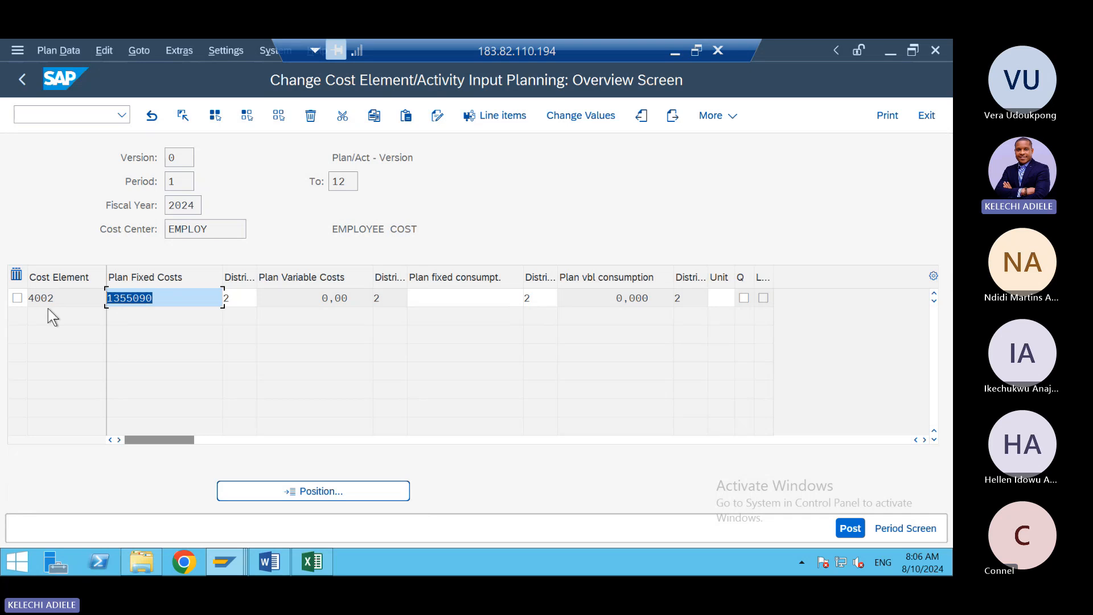
text(16)
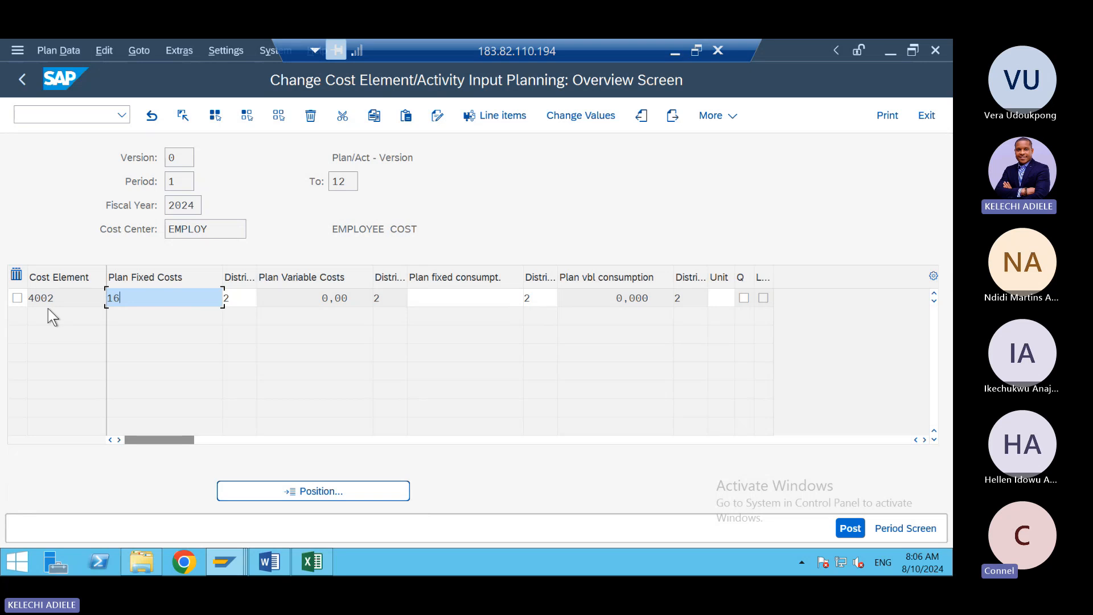
text(.261)
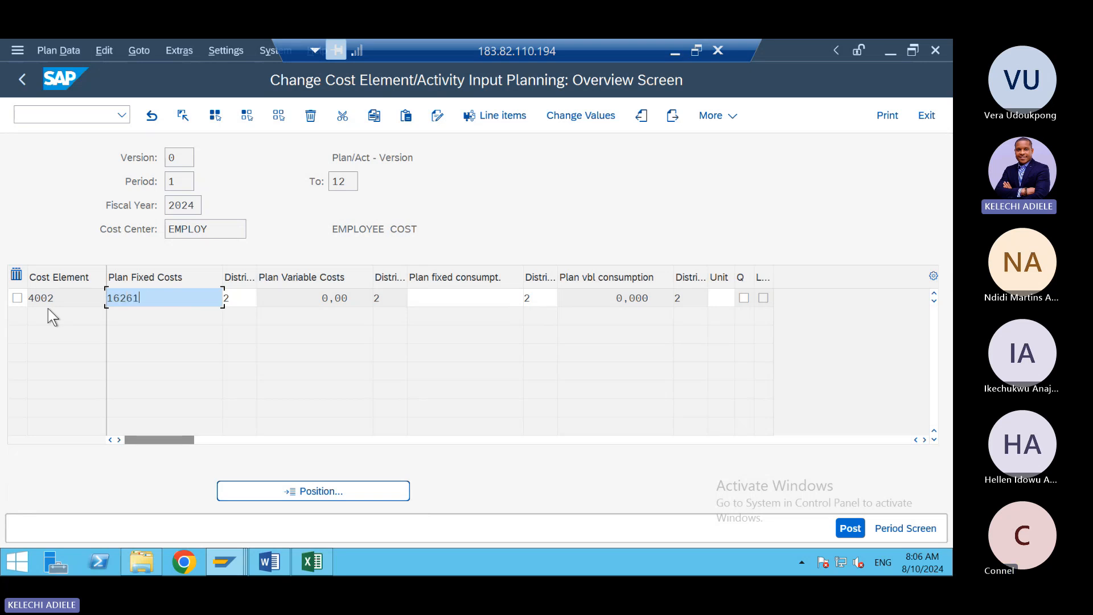
text(.080)
key(Return)
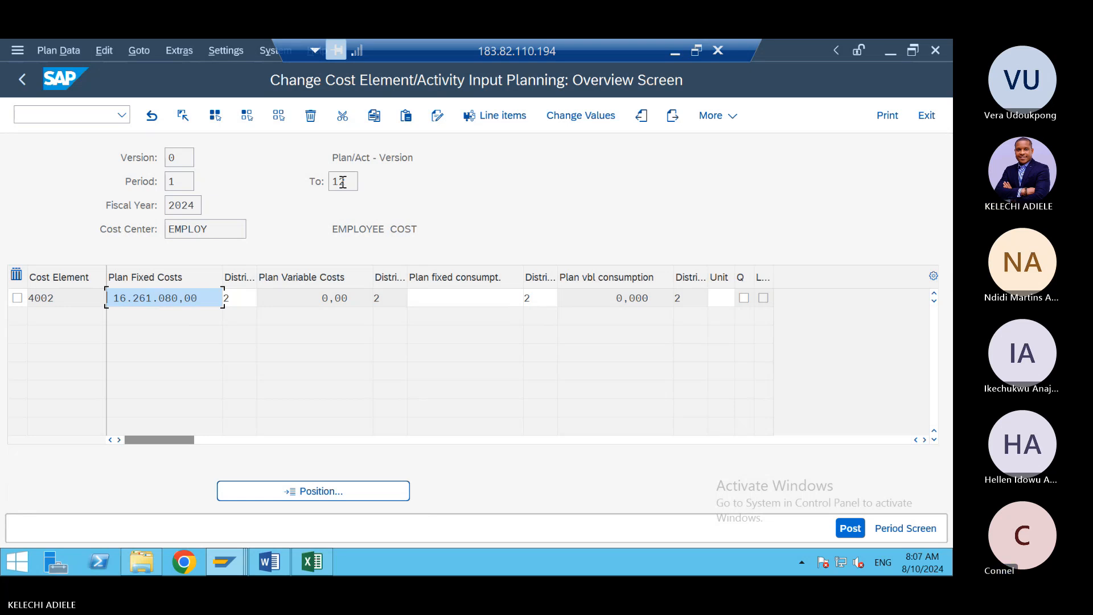
- Switch to the Excel expense workbook and review the monthly employee costs on the planned, actual and variance sheets
click(323, 560)
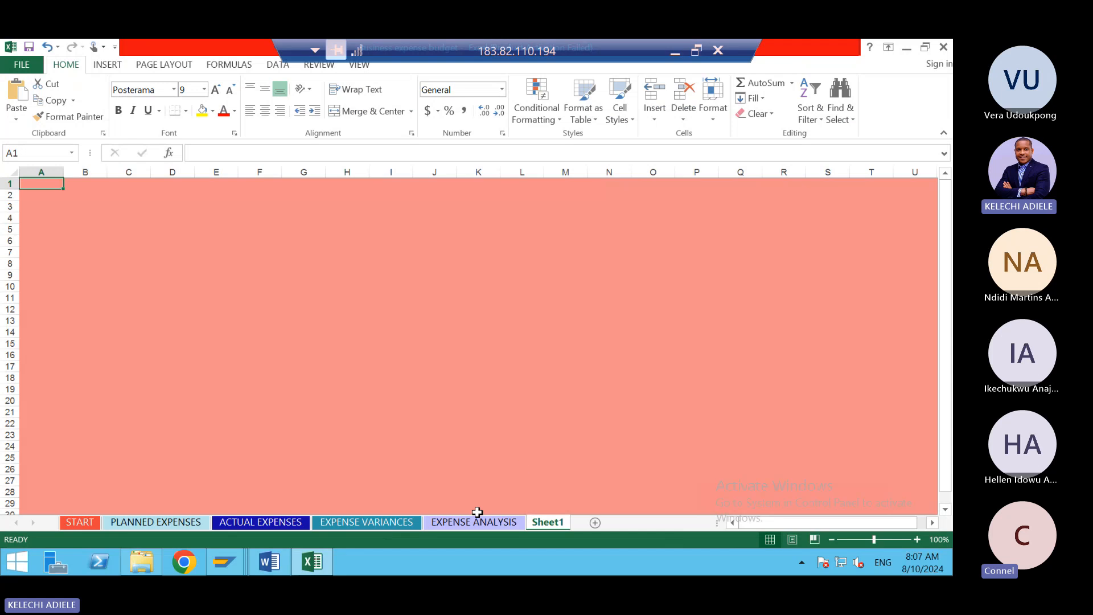
click(276, 521)
click(183, 520)
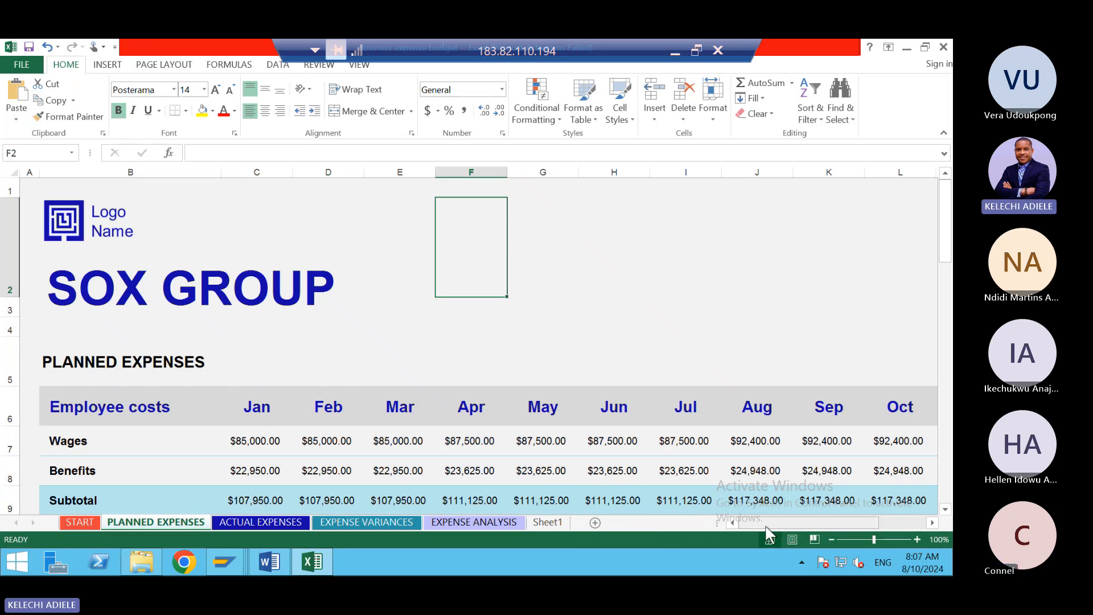
drag(791, 525, 740, 523)
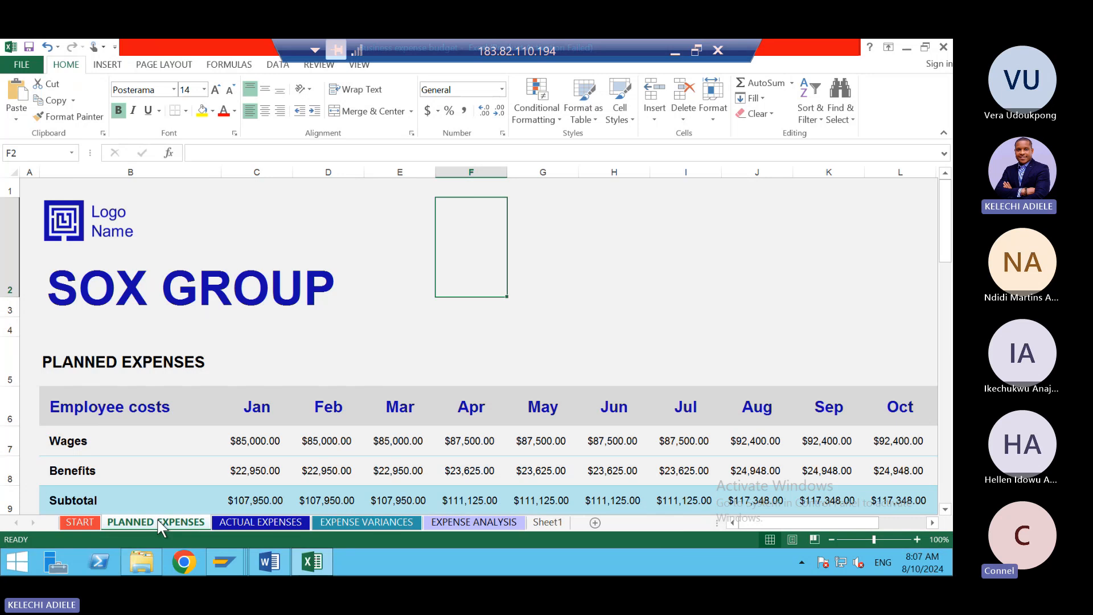
click(221, 520)
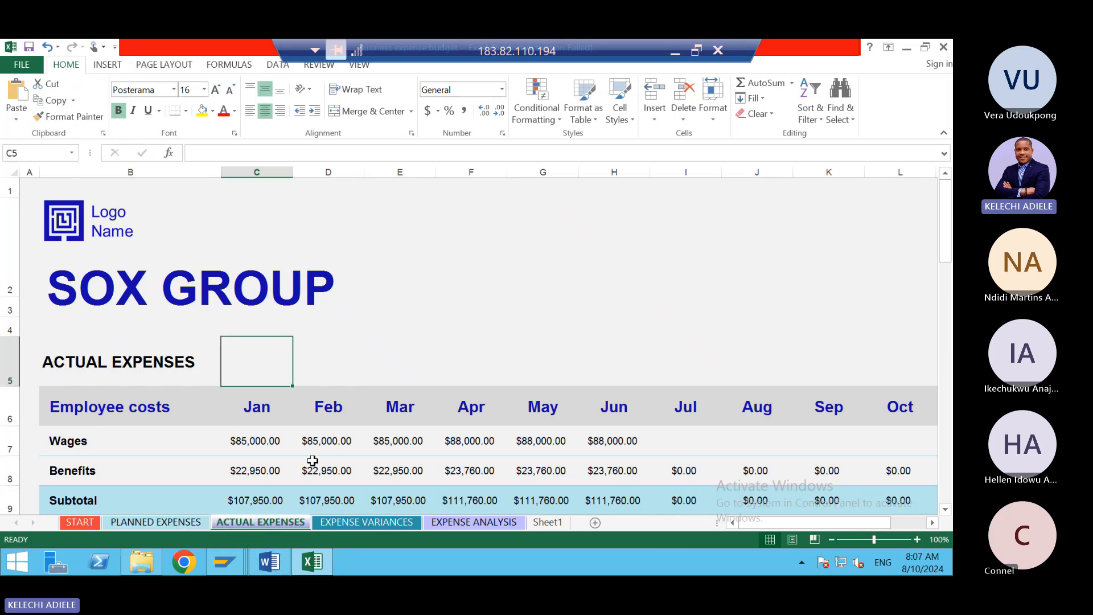
click(344, 523)
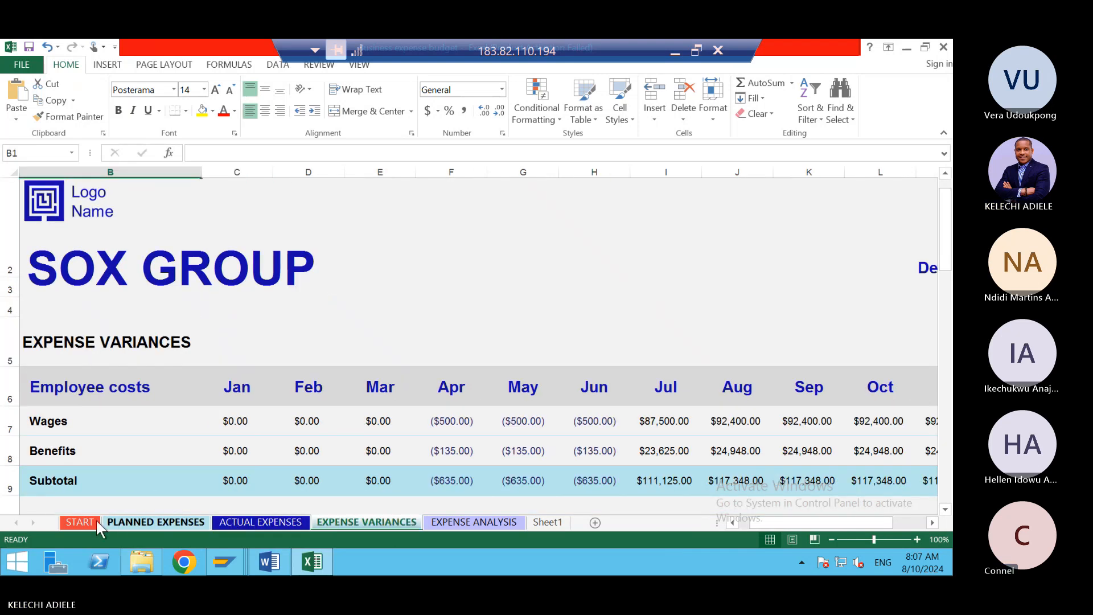
- Compare the monthly and yearly wages on the PLANNED EXPENSES sheet with the planned Employee costs on the EXPENSE ANALYSIS sheet
click(123, 519)
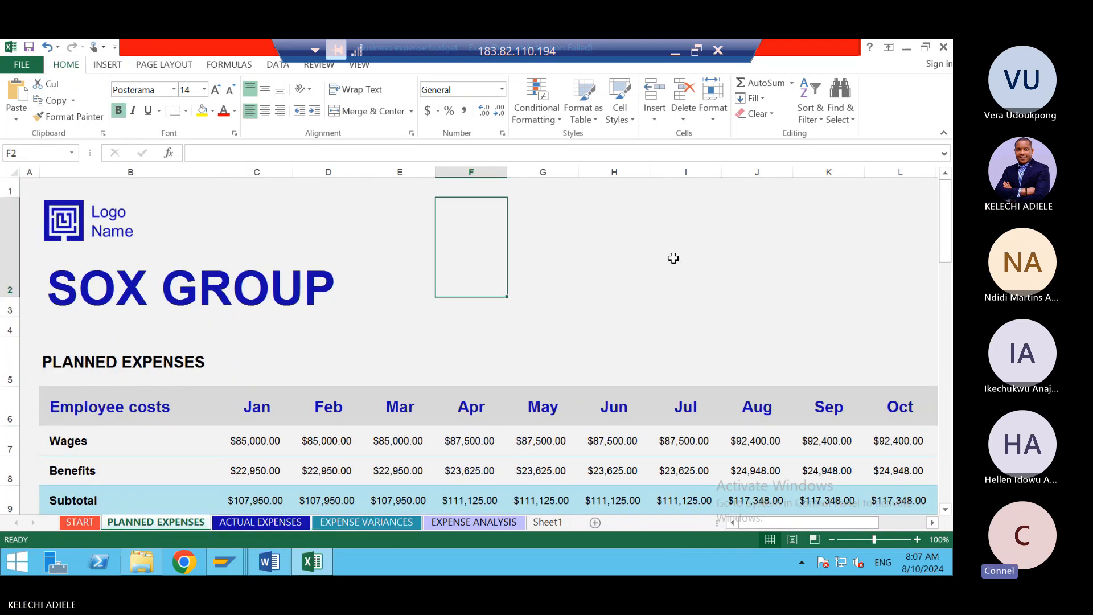
drag(950, 214, 950, 260)
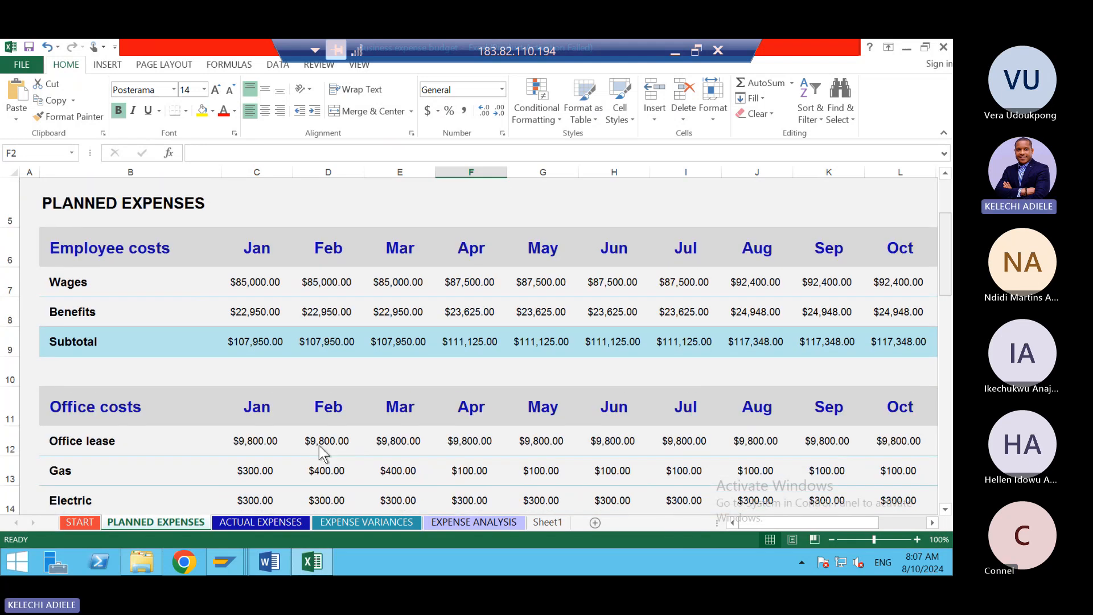
click(467, 527)
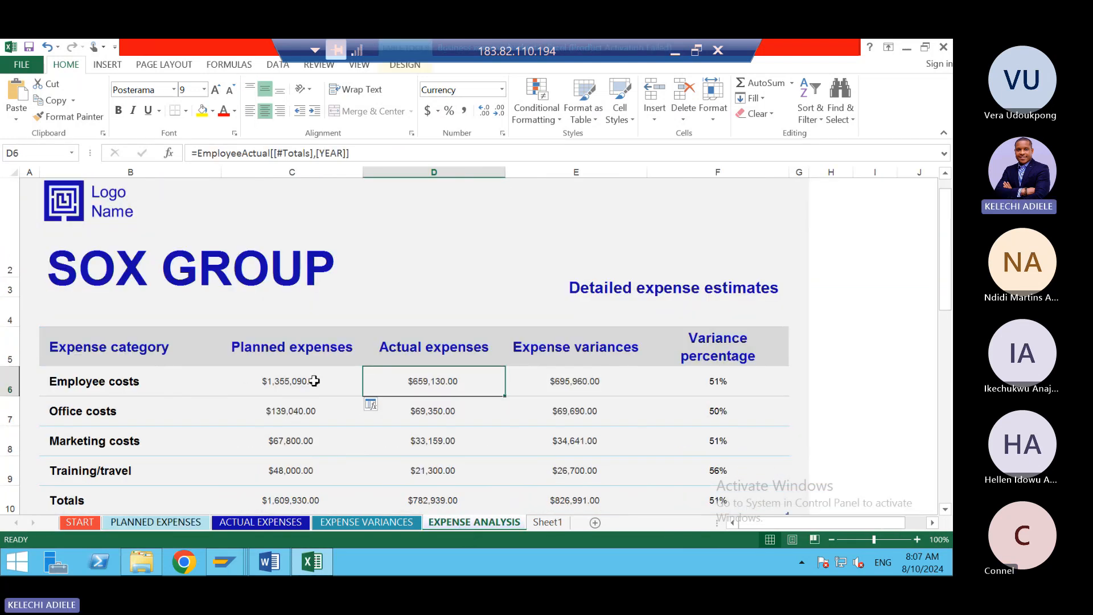
click(172, 525)
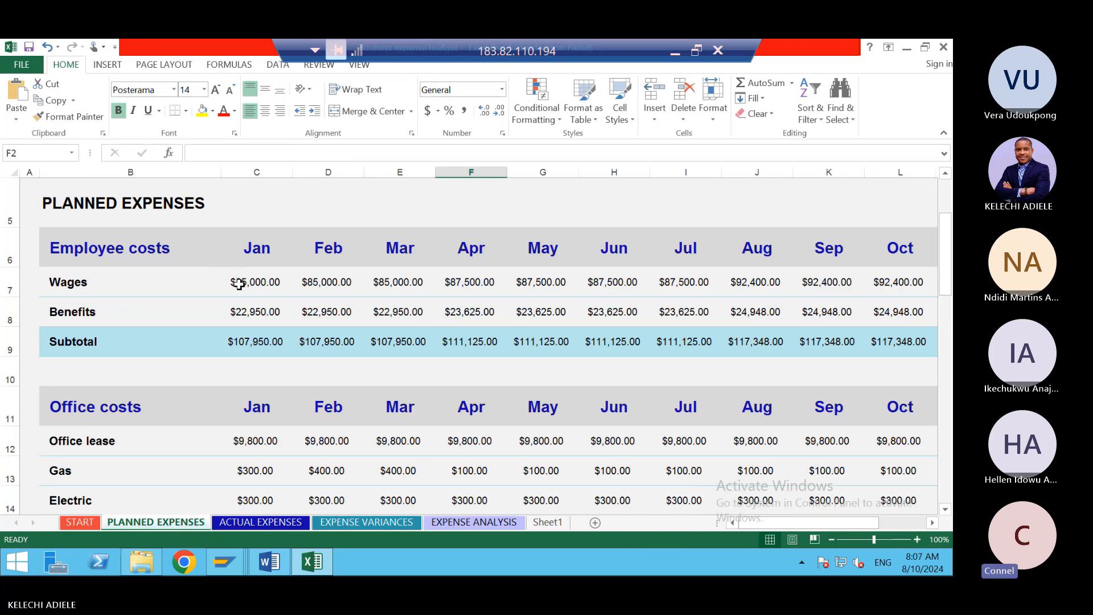
drag(240, 284, 829, 288)
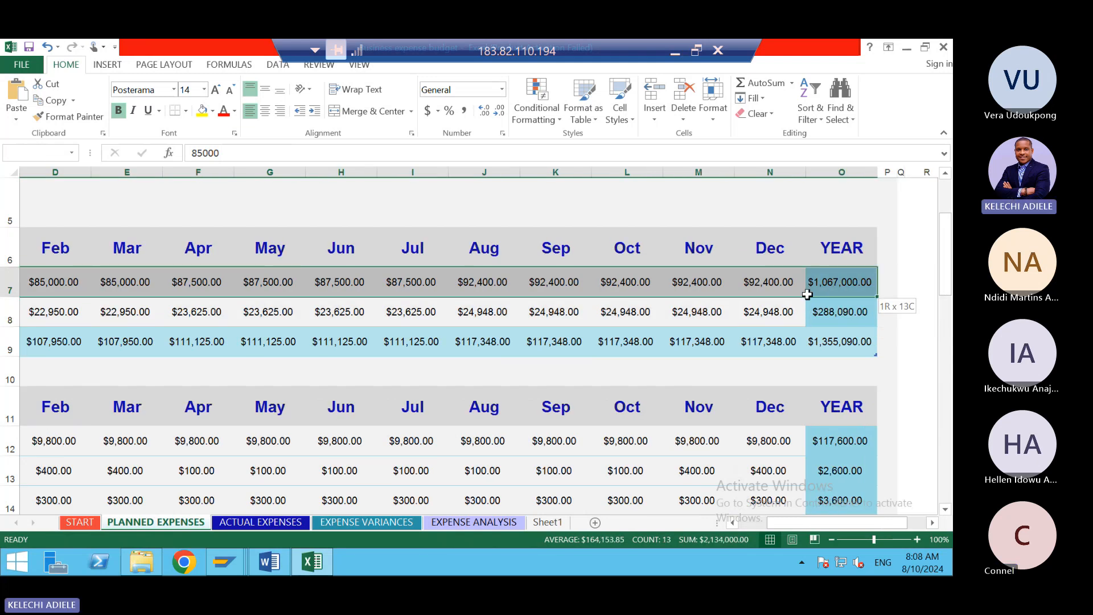
click(469, 523)
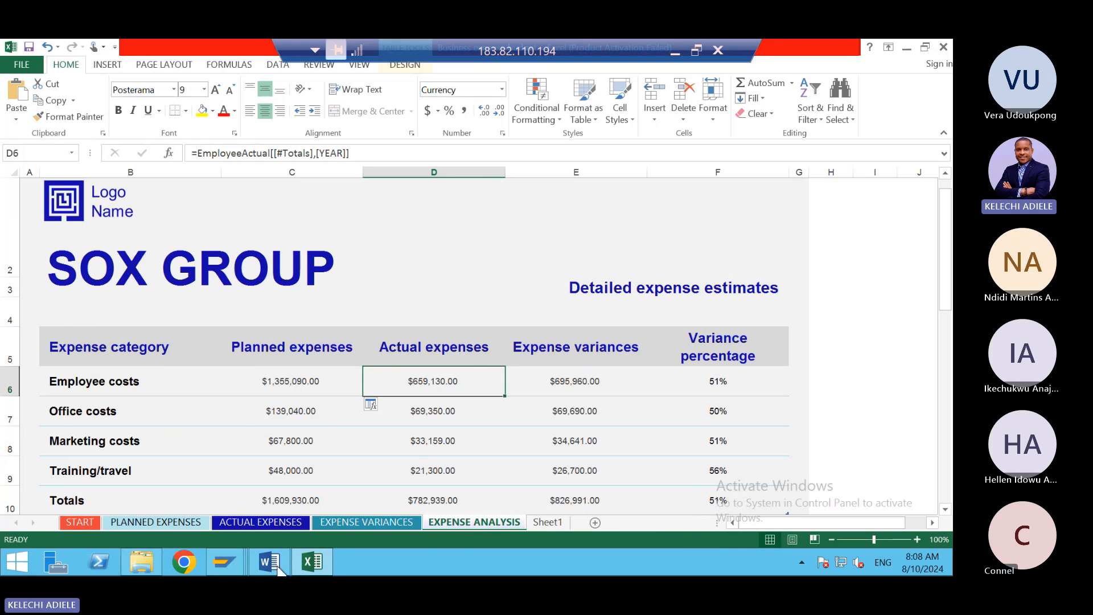
- Switch back to the SAP planning overview, set the fixed costs' distribution key to 1 (Equal distribution), and post the plan
mouse_move(225, 562)
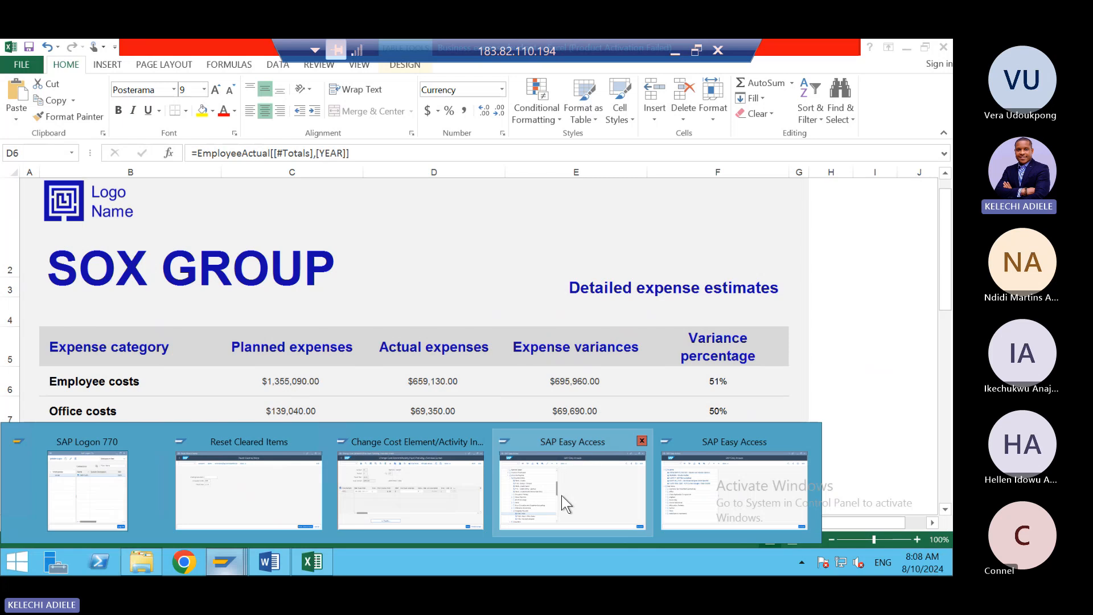
mouse_move(401, 489)
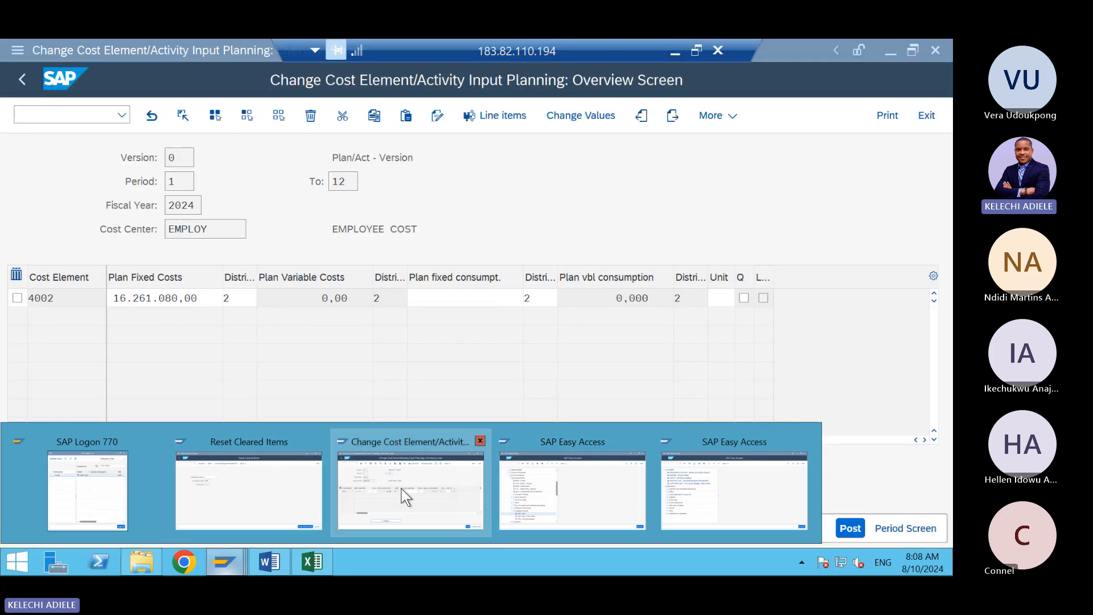
click(401, 488)
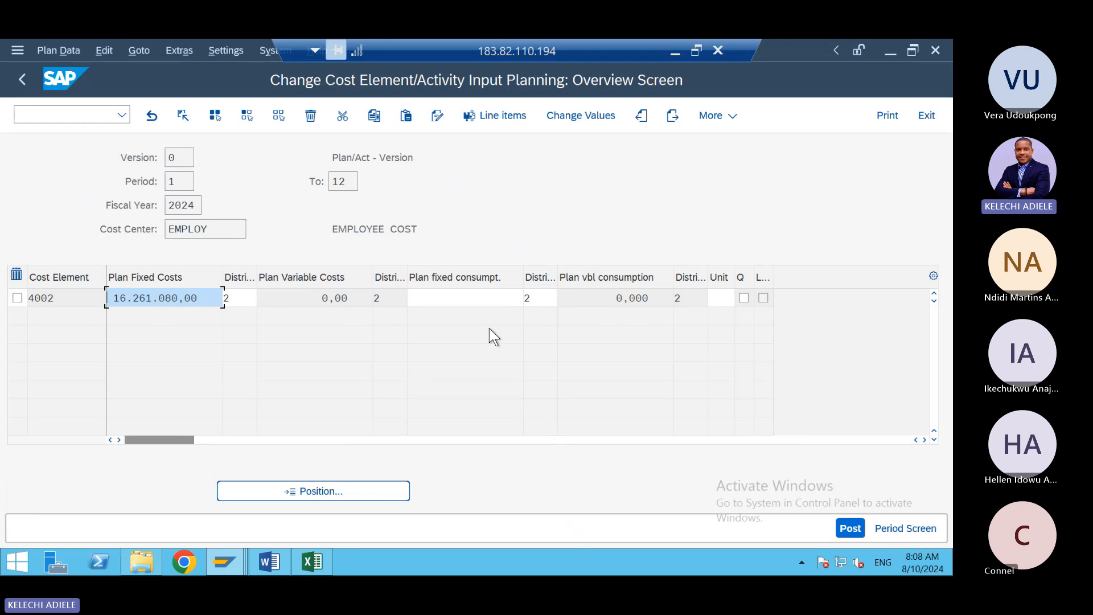
click(248, 296)
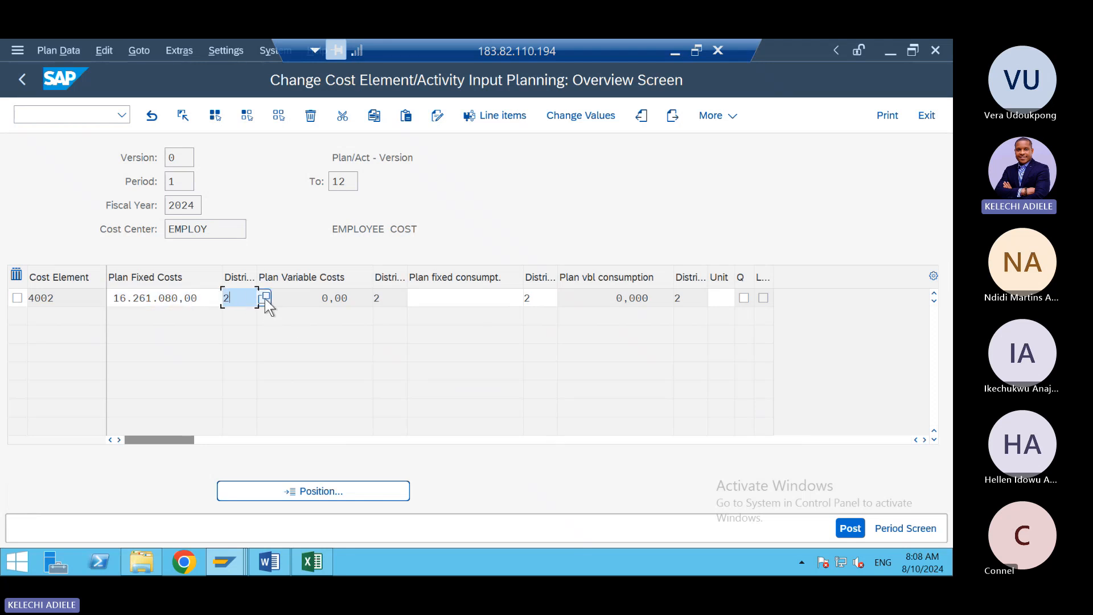
click(265, 297)
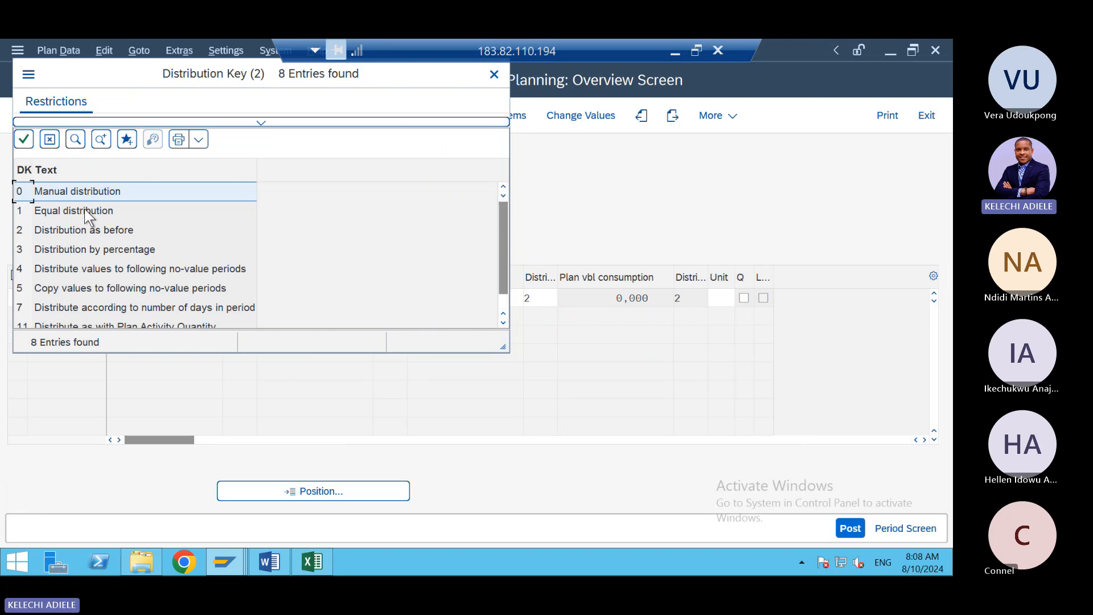
double_click(85, 208)
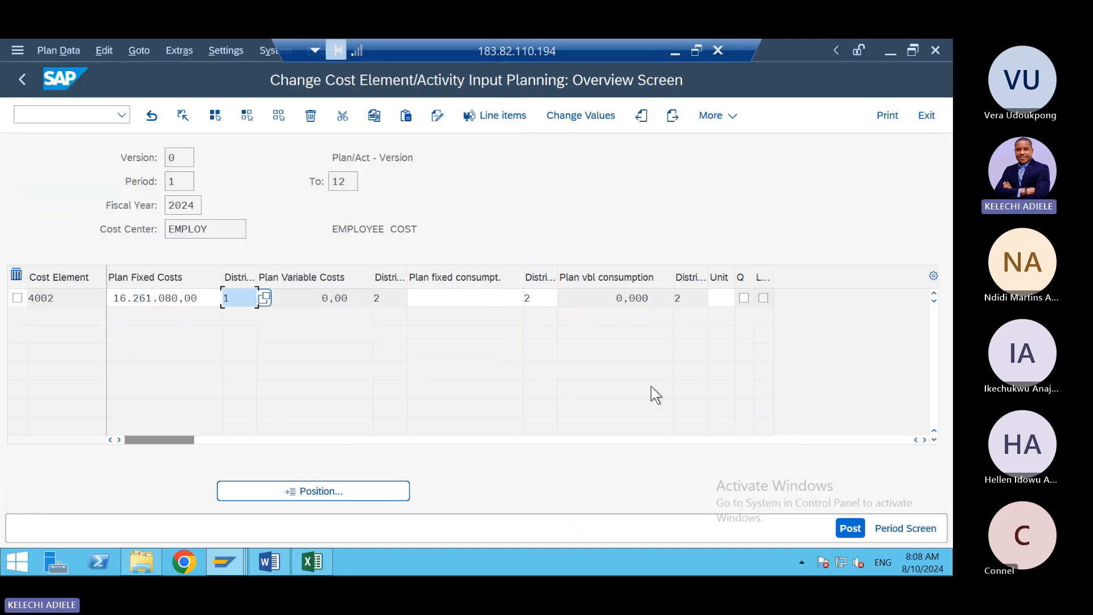
click(850, 527)
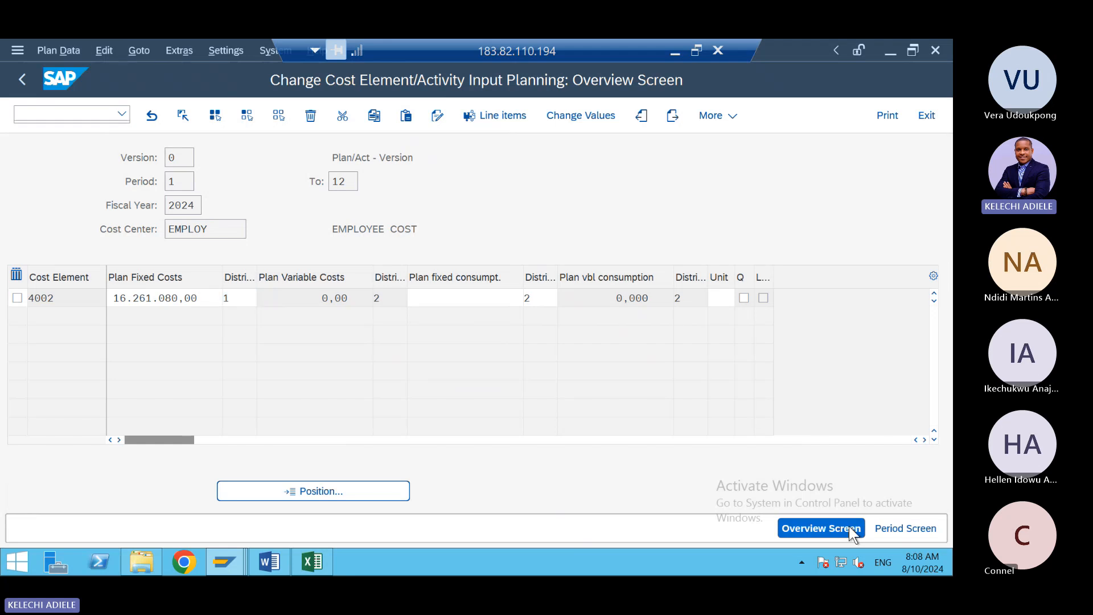
- Check the monthly plan fixed costs of cost element 4002 on the period screen and its total on the overview screen
click(904, 528)
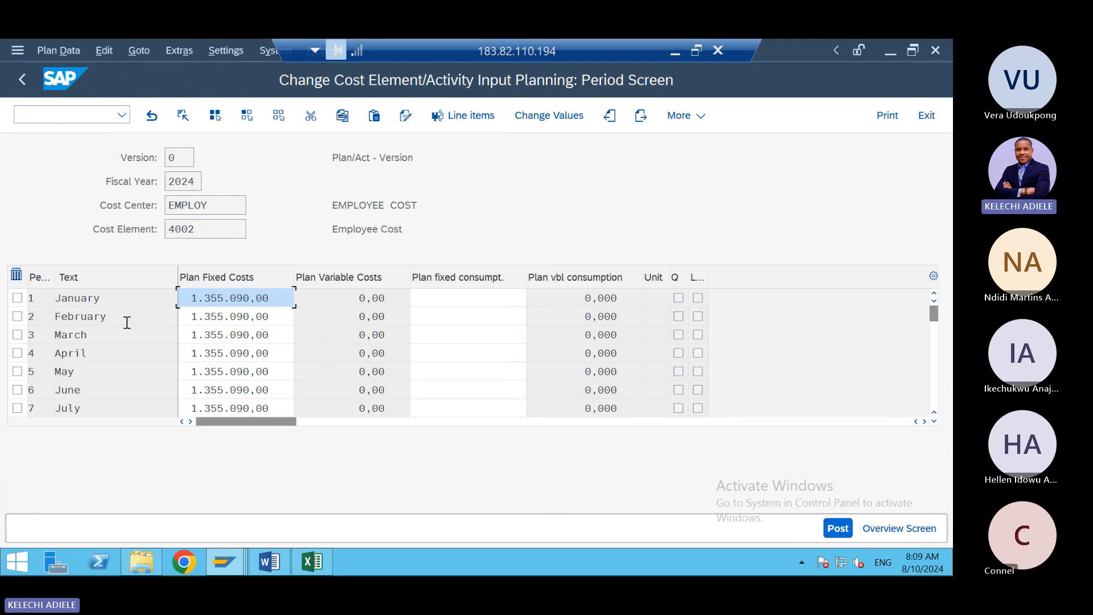
click(22, 80)
click(22, 79)
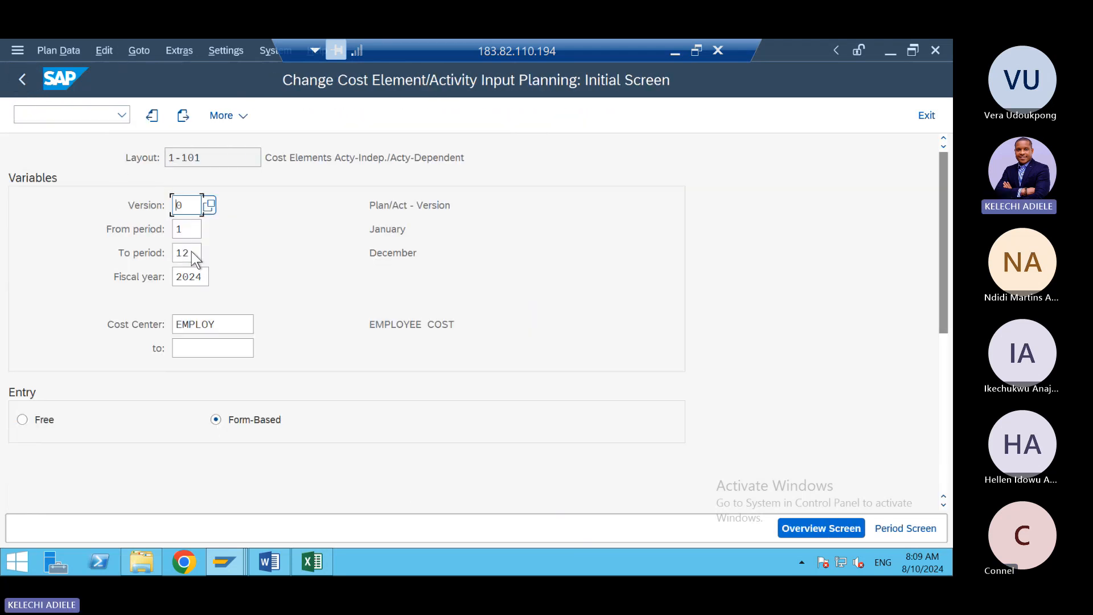
click(822, 524)
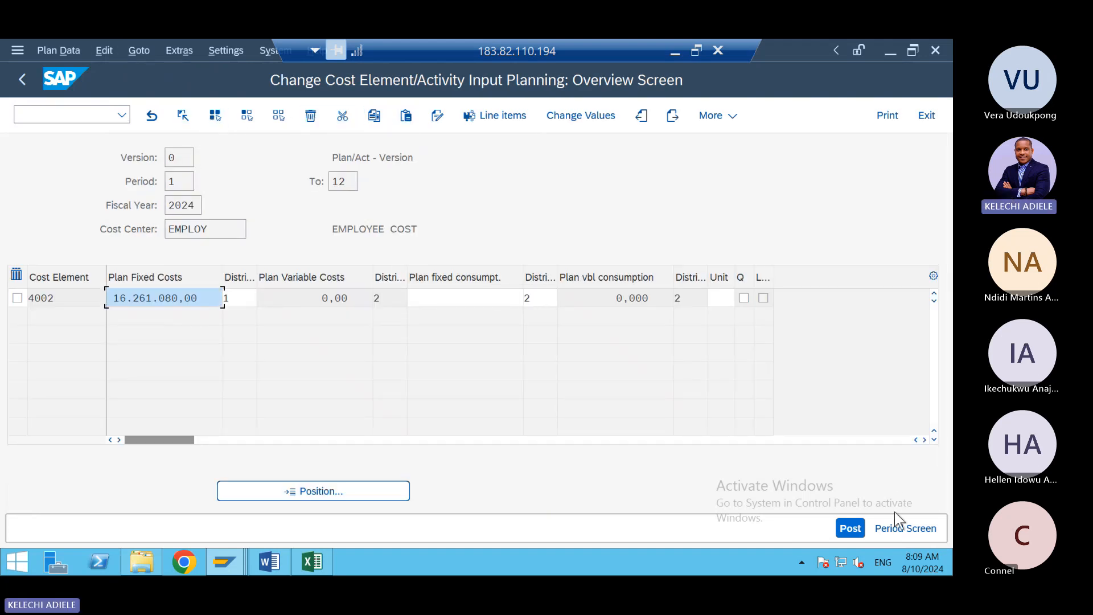
click(905, 528)
click(894, 530)
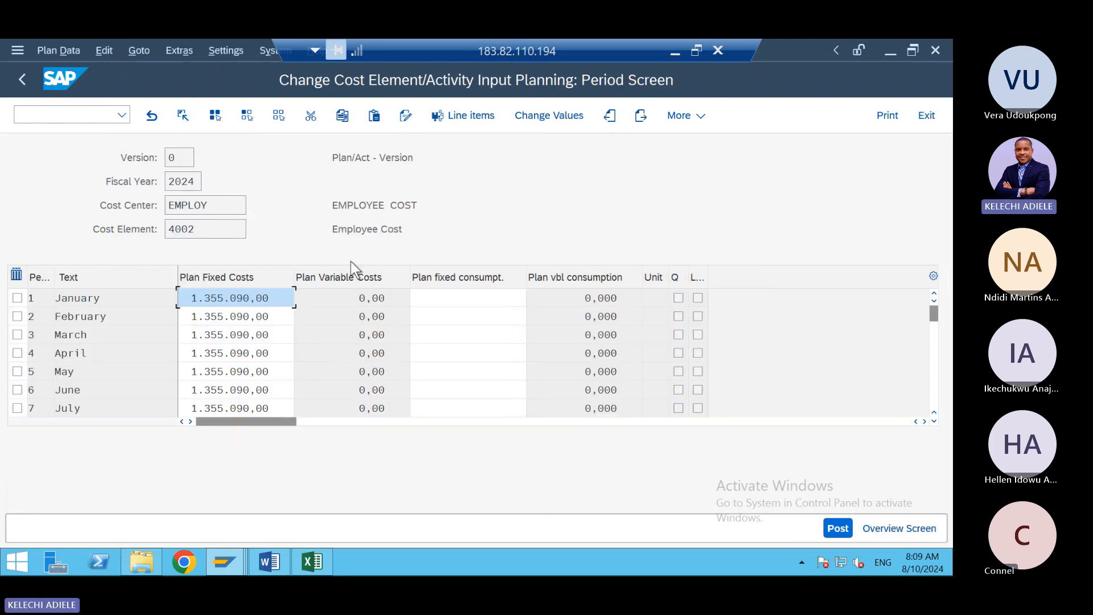
- Leave the cost element planning transaction and start the cost center actual/plan/variance report S_ALR_87013611
click(28, 80)
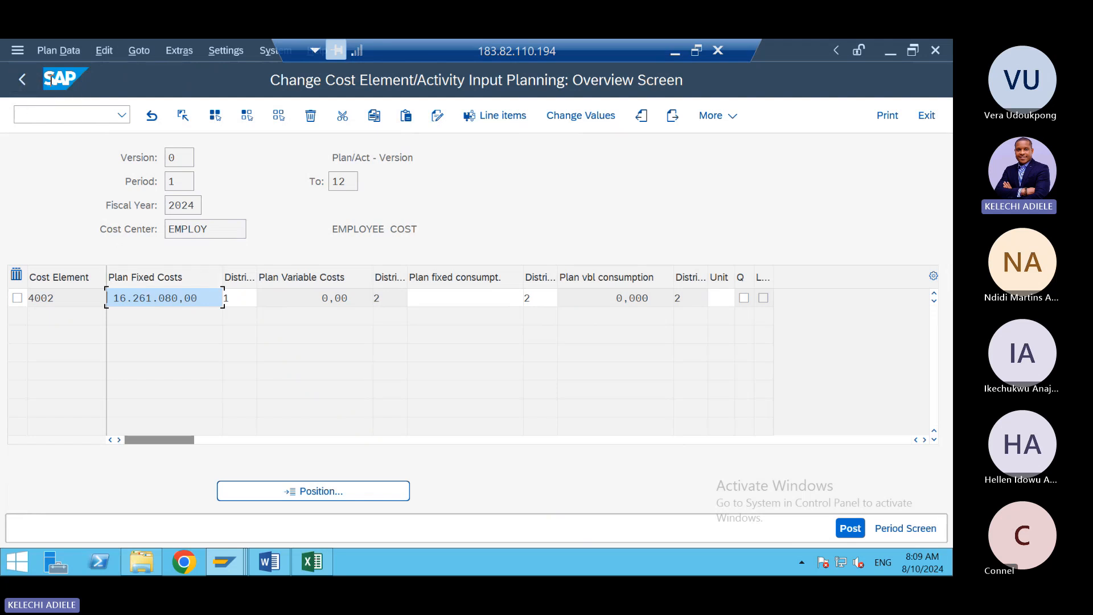
click(22, 78)
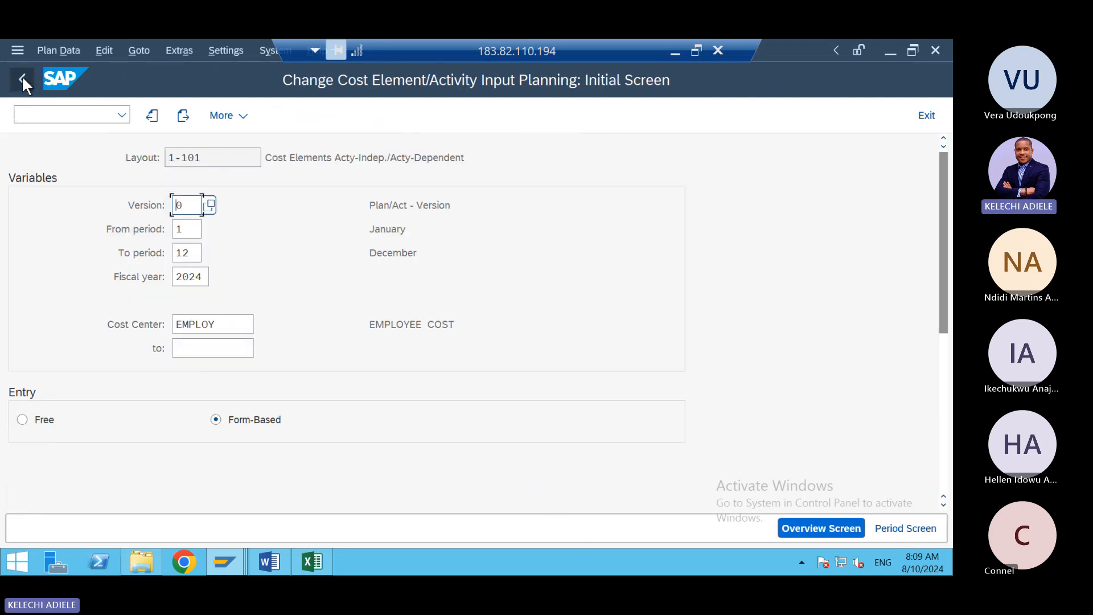
click(23, 79)
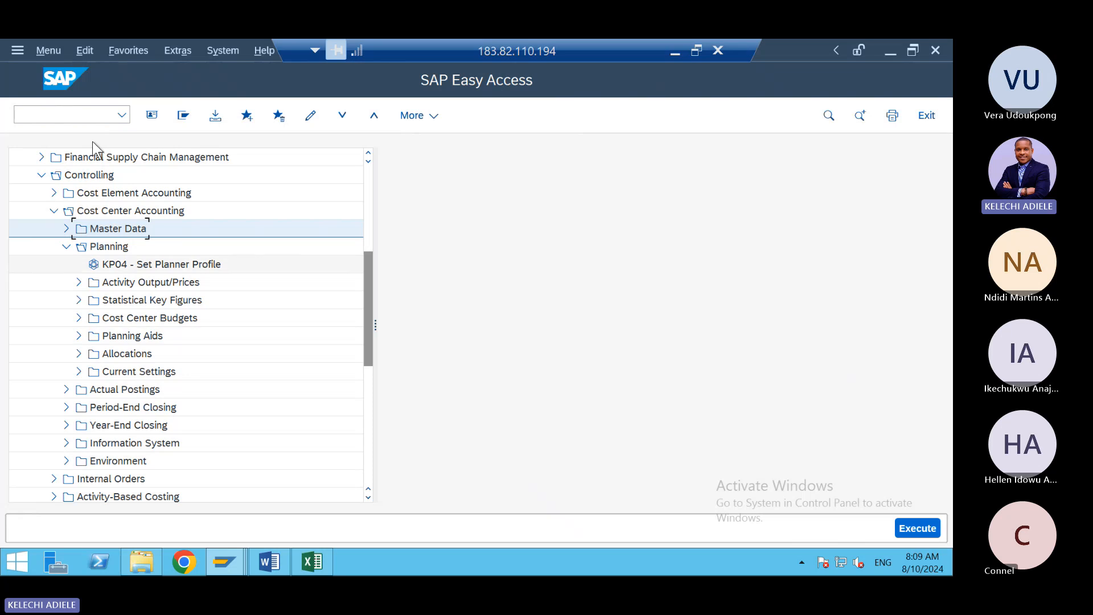
click(72, 116)
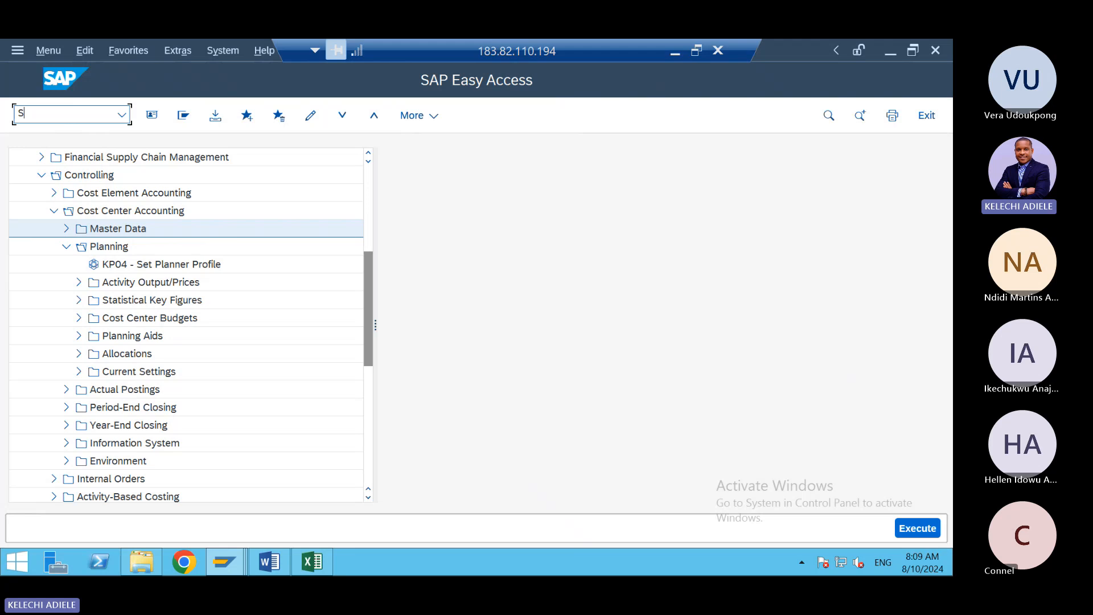
text(S_ALR_87013611)
key(Return)
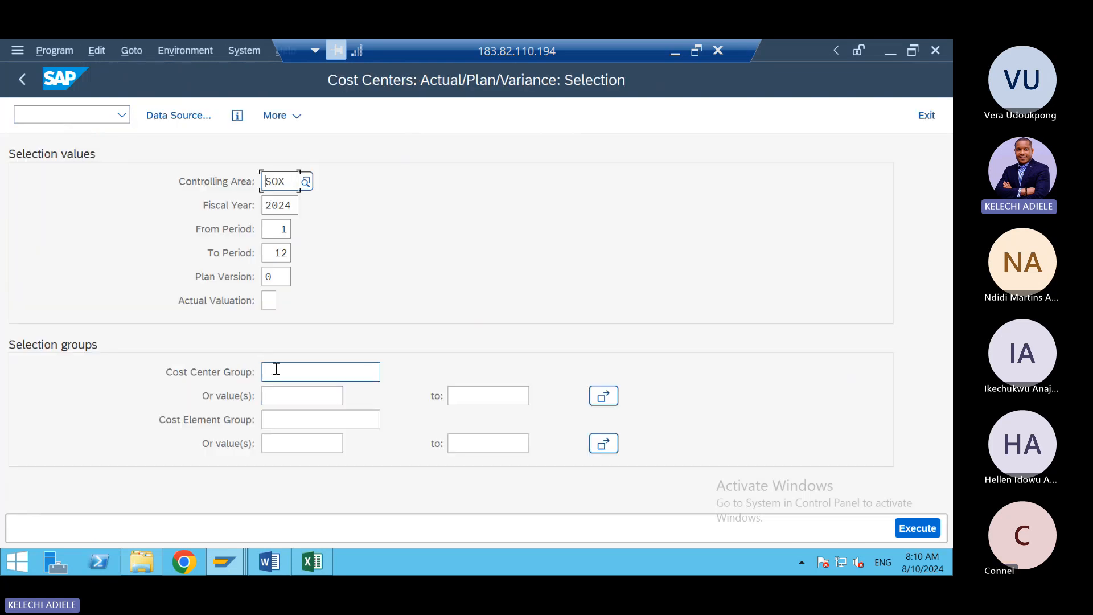
- Choose cost center EMPLOY through the value search and run the actual/plan/variance report for periods 1 to 12 of 2024
click(296, 397)
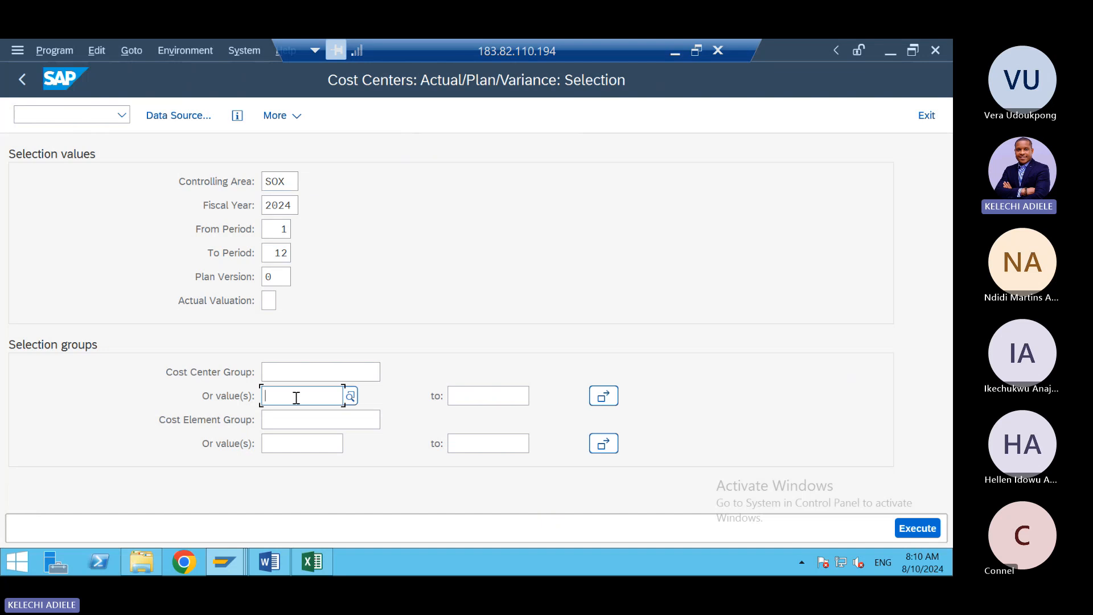
click(351, 396)
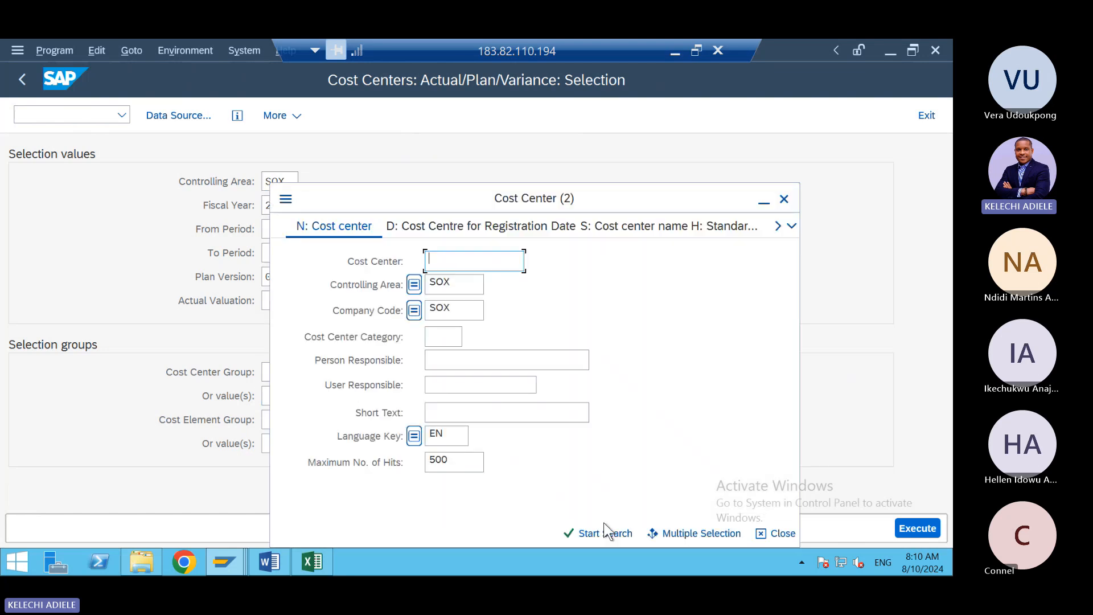
click(611, 534)
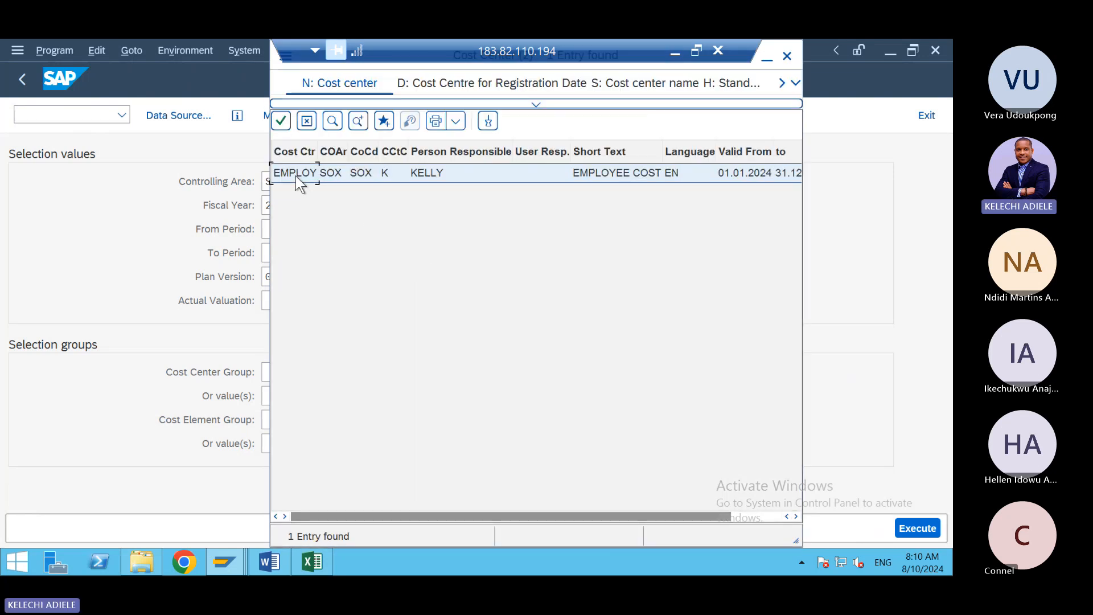
double_click(295, 176)
click(919, 529)
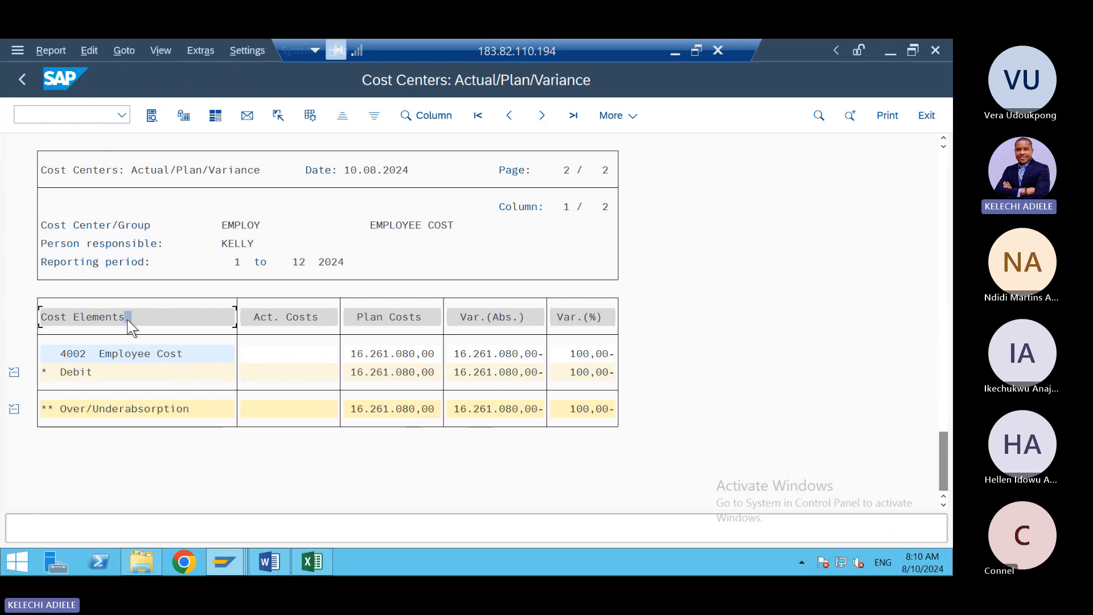
click(62, 50)
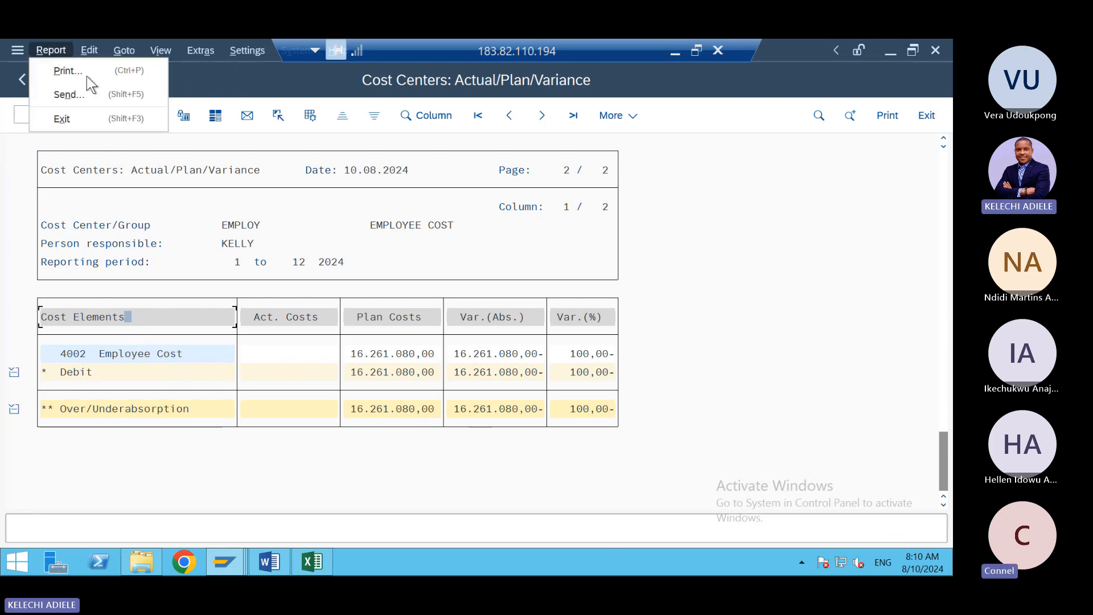
click(151, 253)
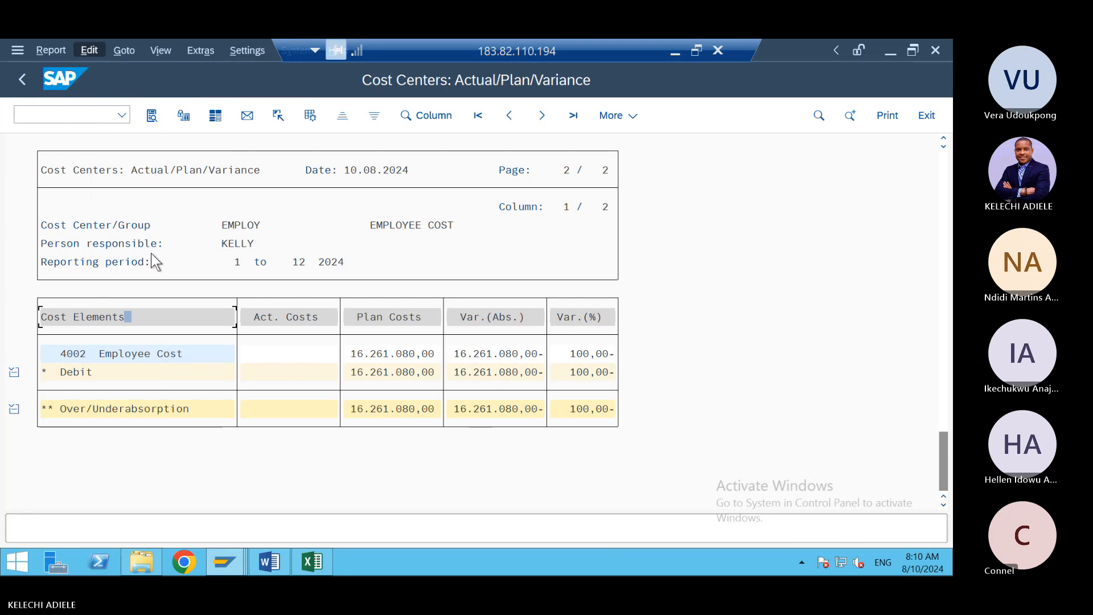
click(151, 253)
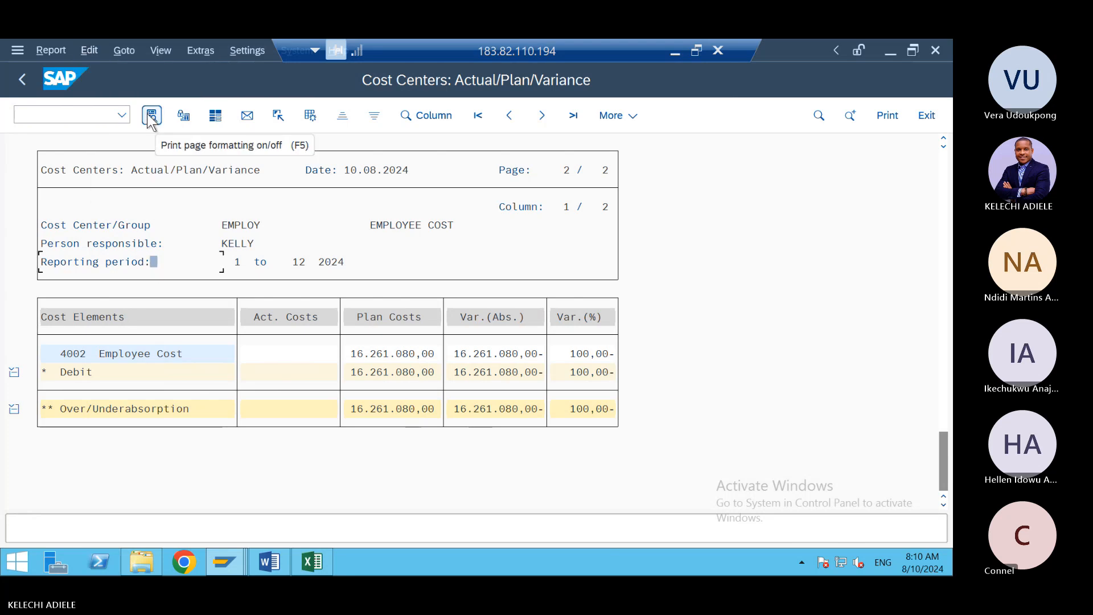
click(90, 50)
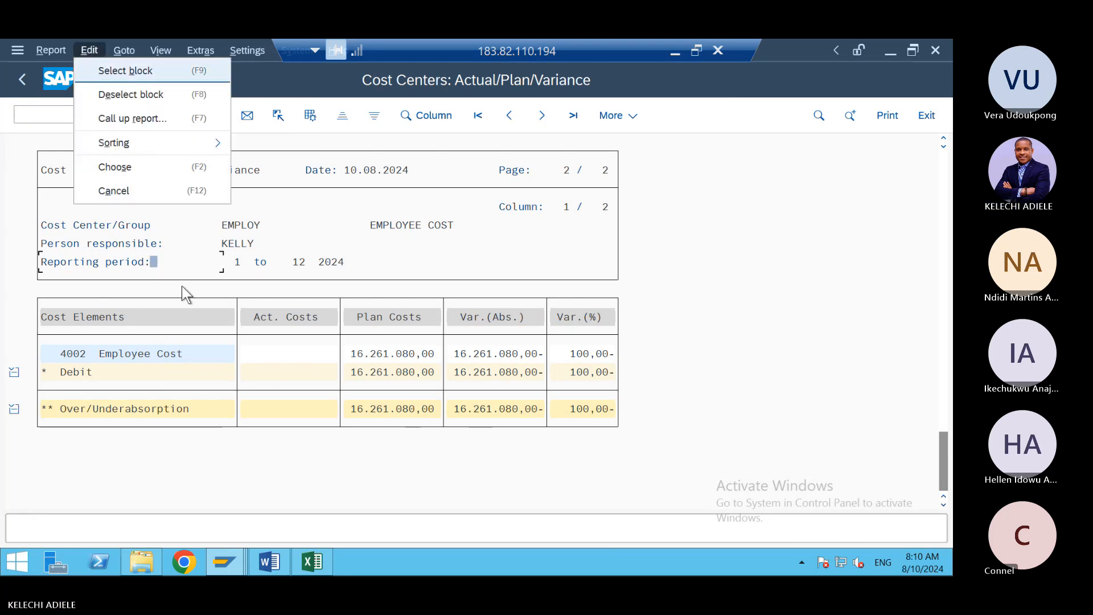
- Call up the "CCtrs: Period Breakdown Actual/Plan" report for the plan costs of cost element 4002
double_click(360, 353)
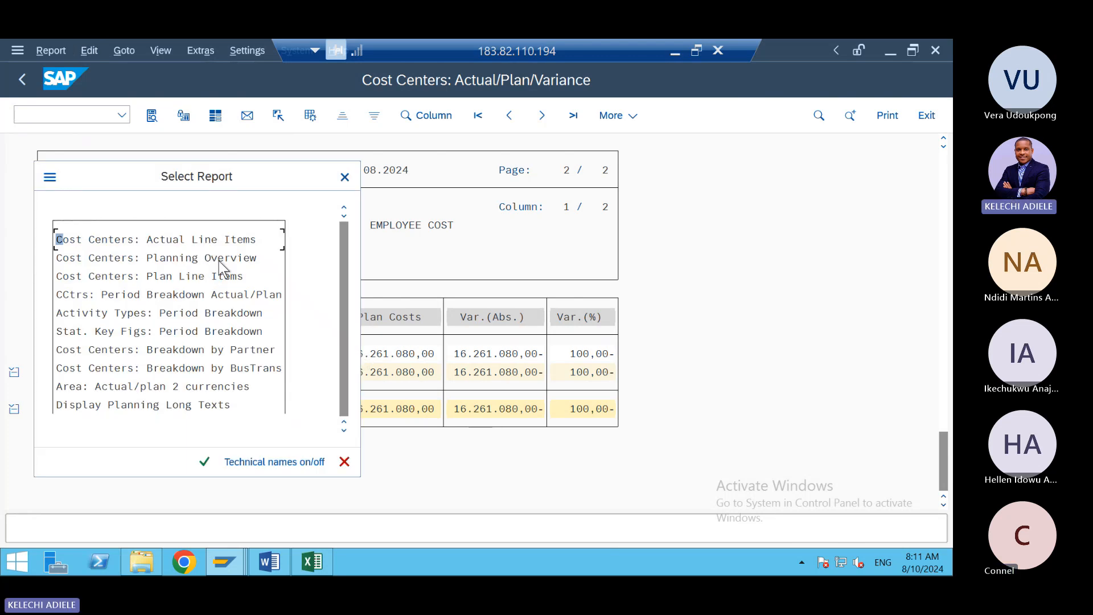
double_click(196, 295)
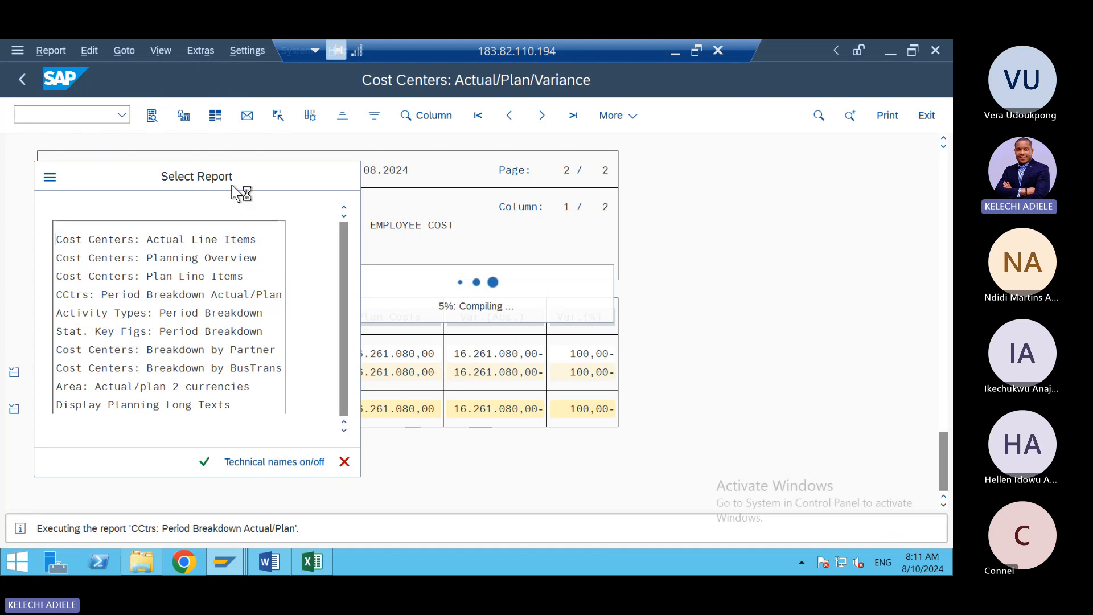
drag(228, 179, 765, 168)
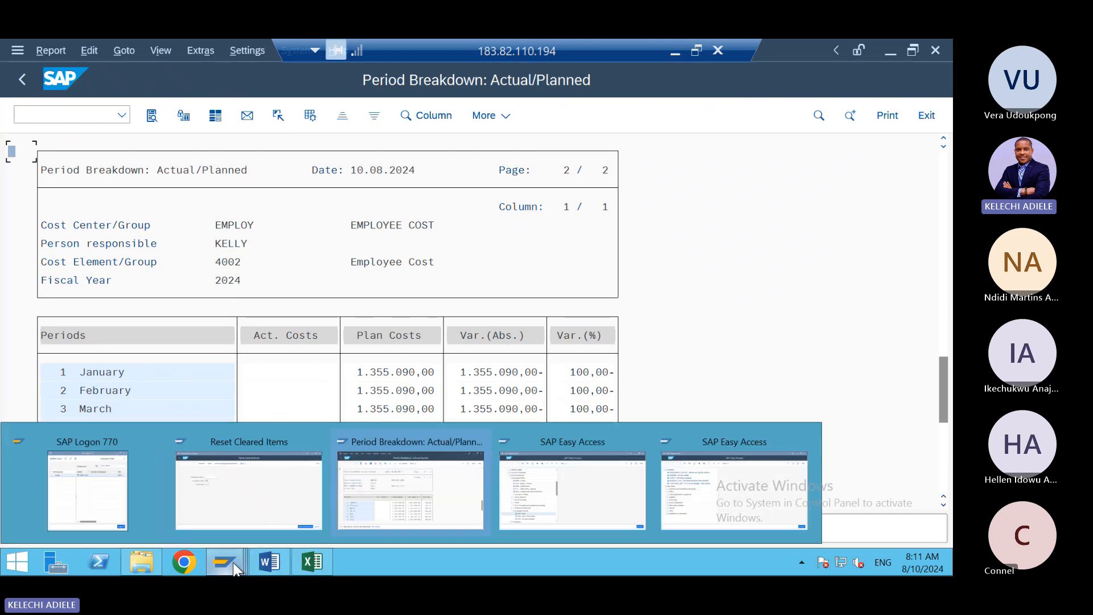
- Switch to the other SAP Easy Access session and collapse its Document Entry and Accounts Payable folders
click(236, 566)
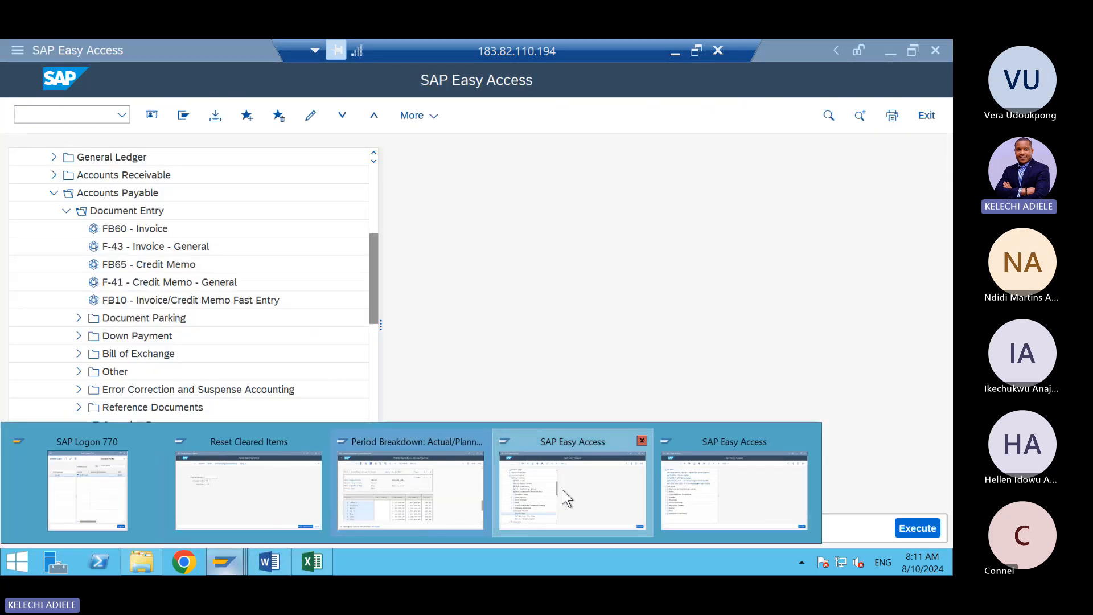
click(562, 490)
click(78, 426)
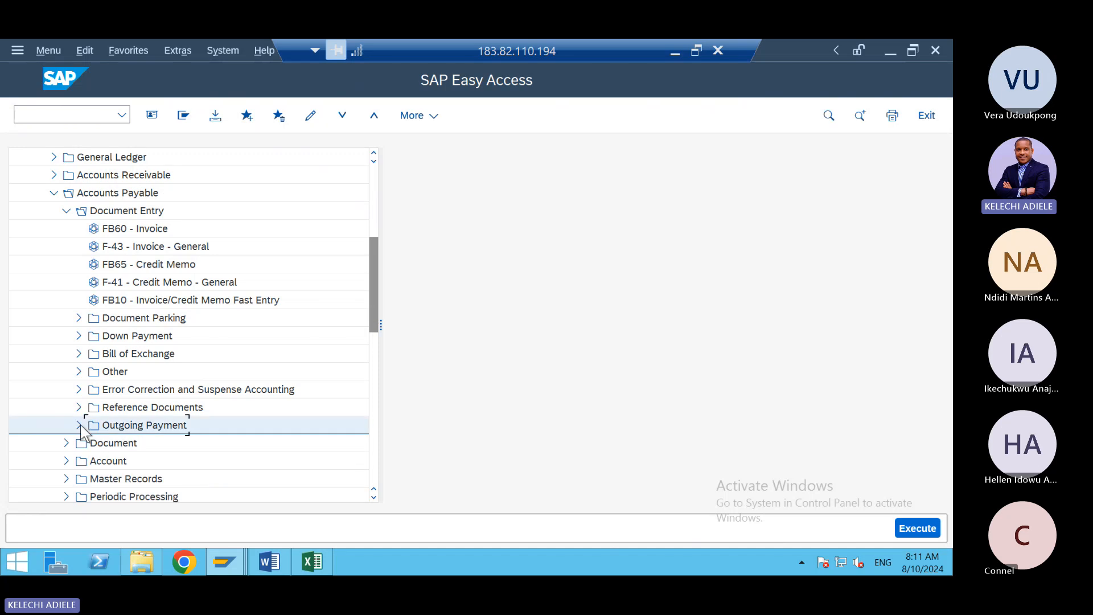
click(66, 212)
click(55, 194)
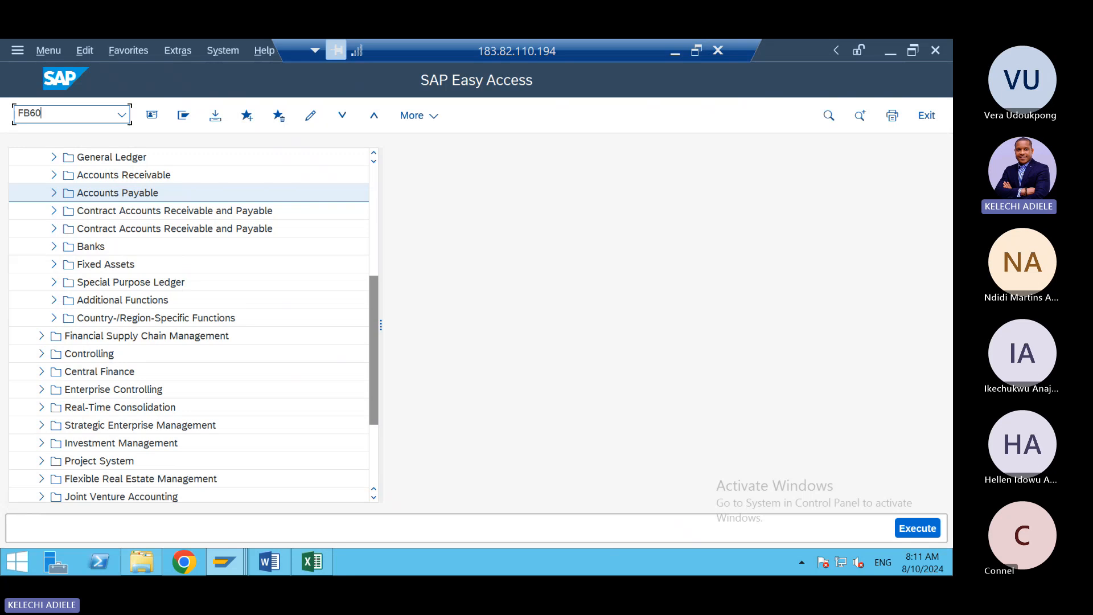
text(FB60)
key(Return)
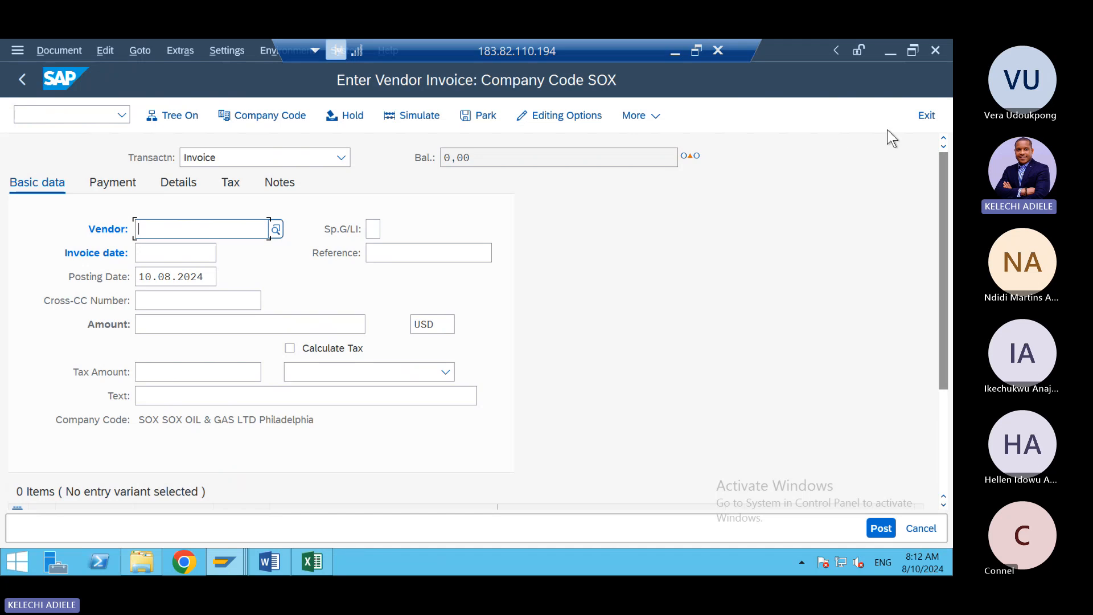
click(913, 118)
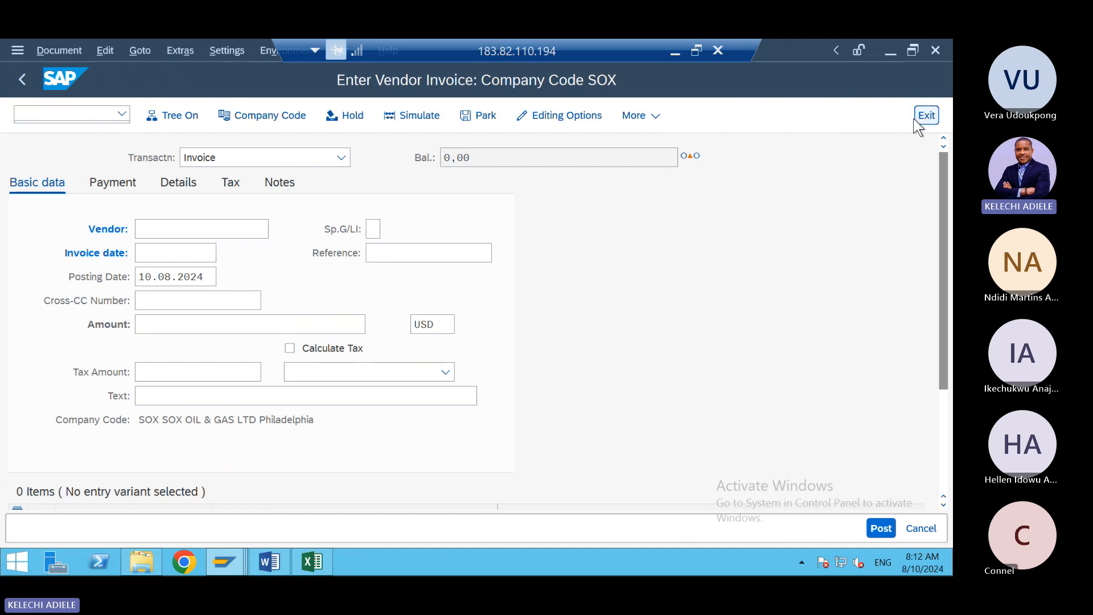
click(324, 443)
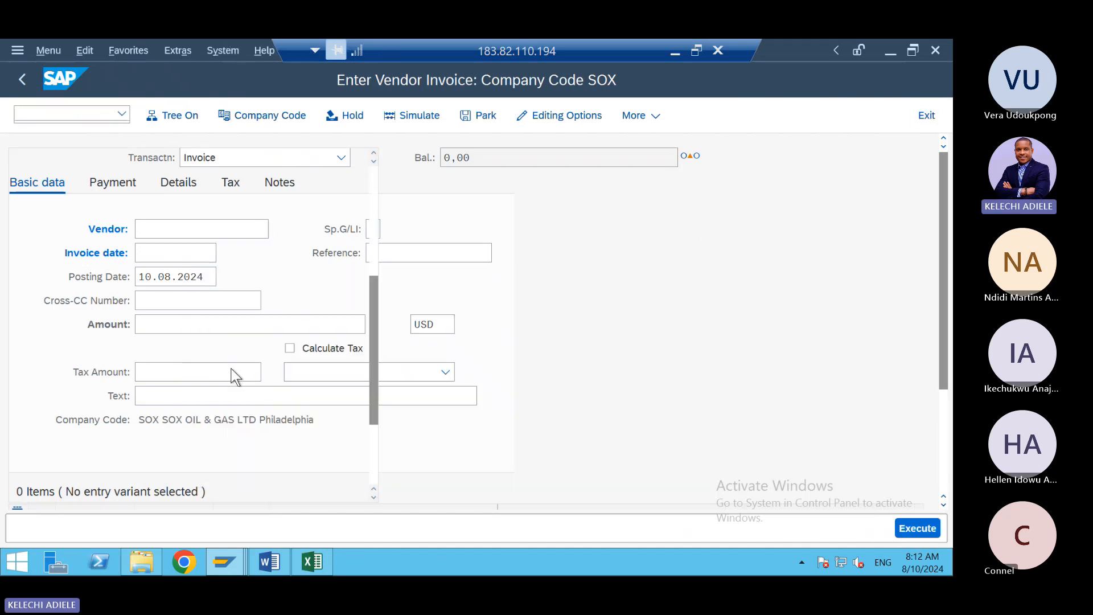
- Start transaction FB50 to enter a G/L account document for company code SOX
click(50, 114)
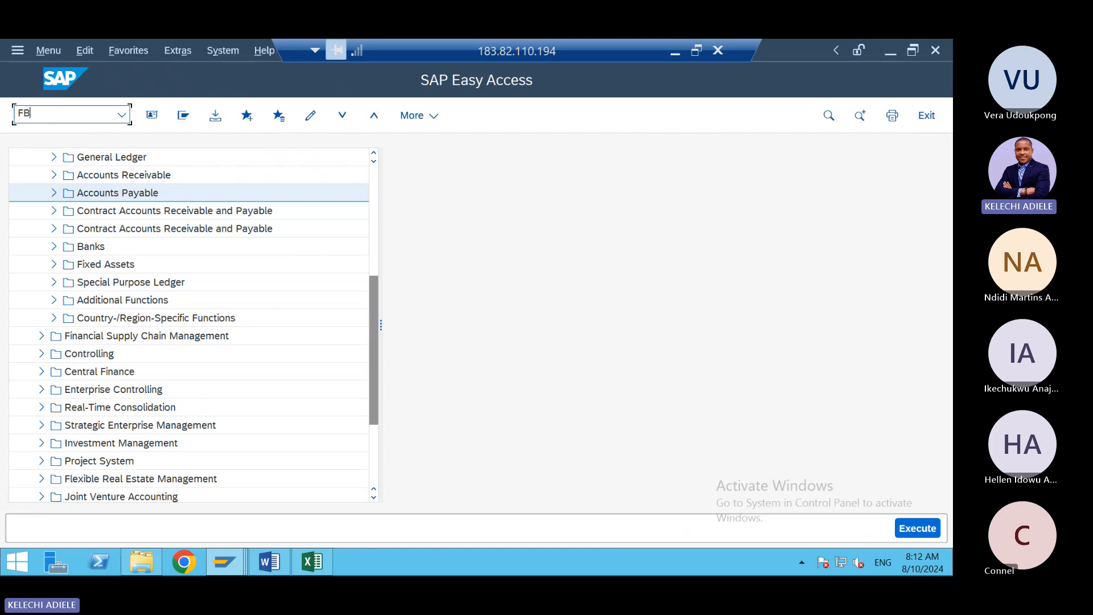
text(FB50)
key(Return)
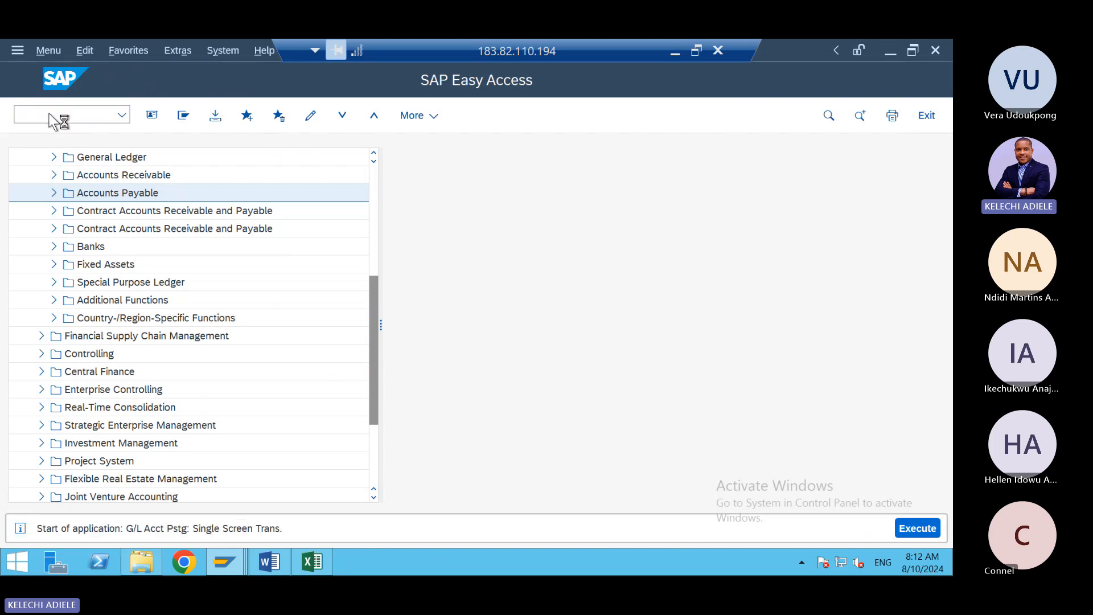
- Set the document date to 06.08.2024 and enter "Annual Employeee Training" as the document header text
click(156, 199)
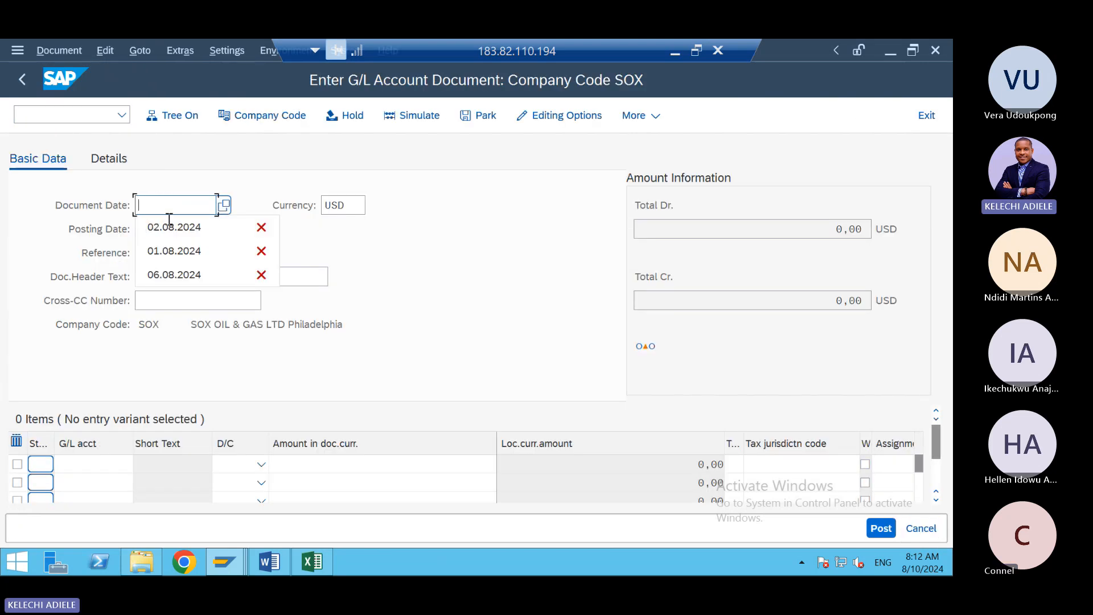
click(185, 274)
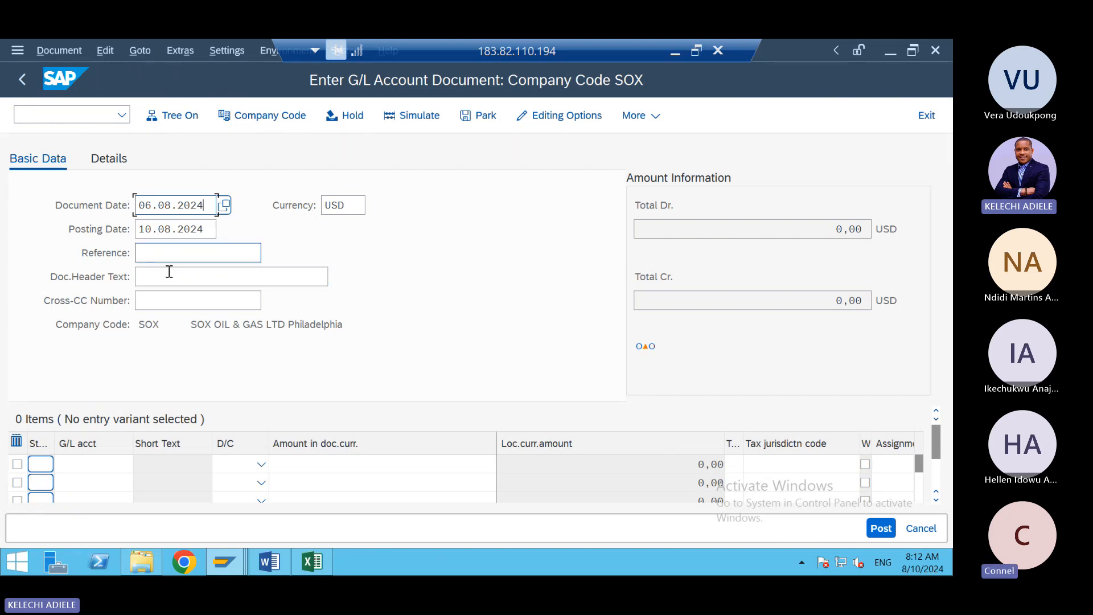
click(170, 279)
text(Employe)
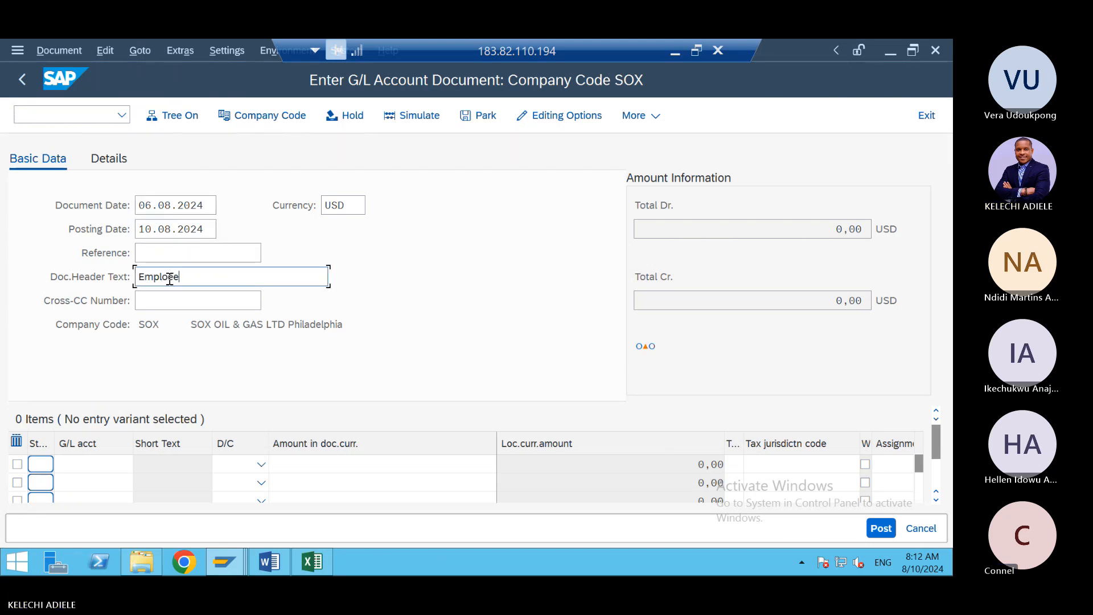
key(BackSpace)
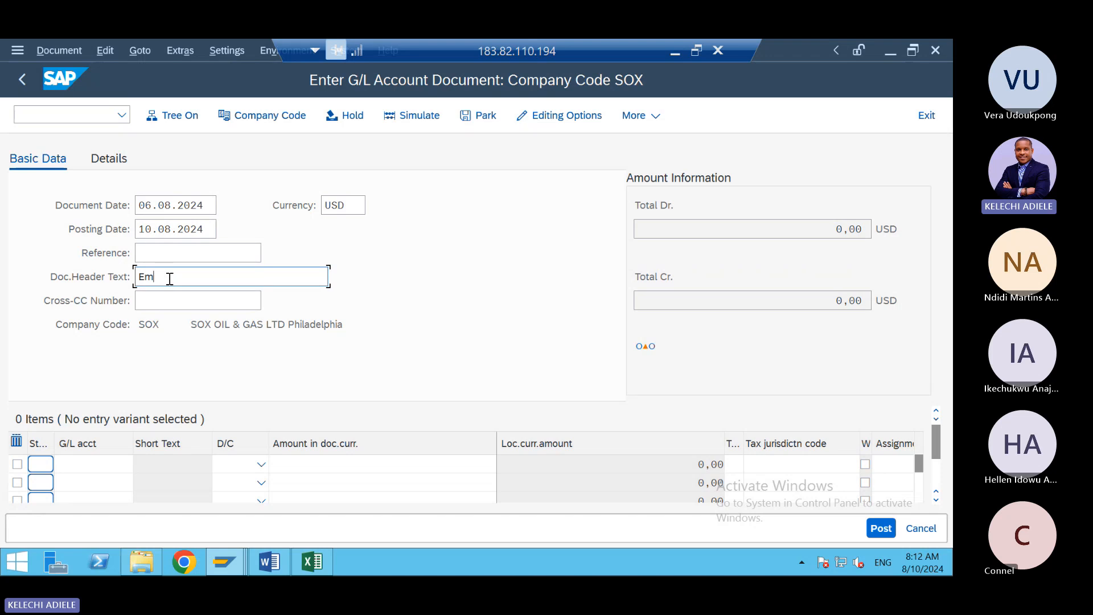
key(BackSpace)
key(BackSpace)
text(Annual Employeee Training)
- Look up G/L account 4002 (Employee Cost) for the first line item and set it to Debit
click(119, 465)
click(142, 464)
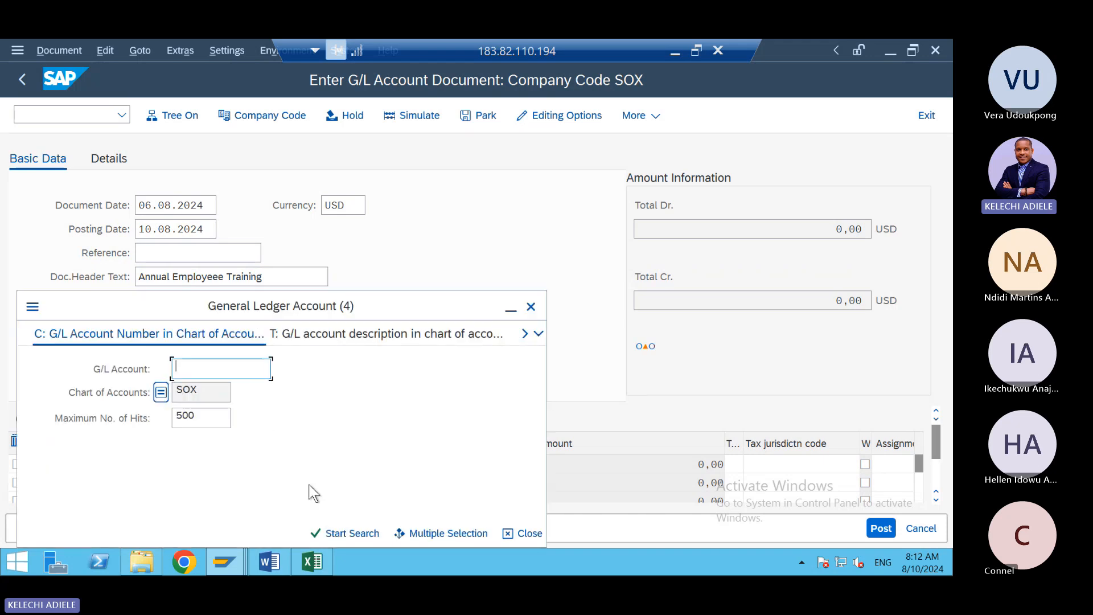
click(319, 533)
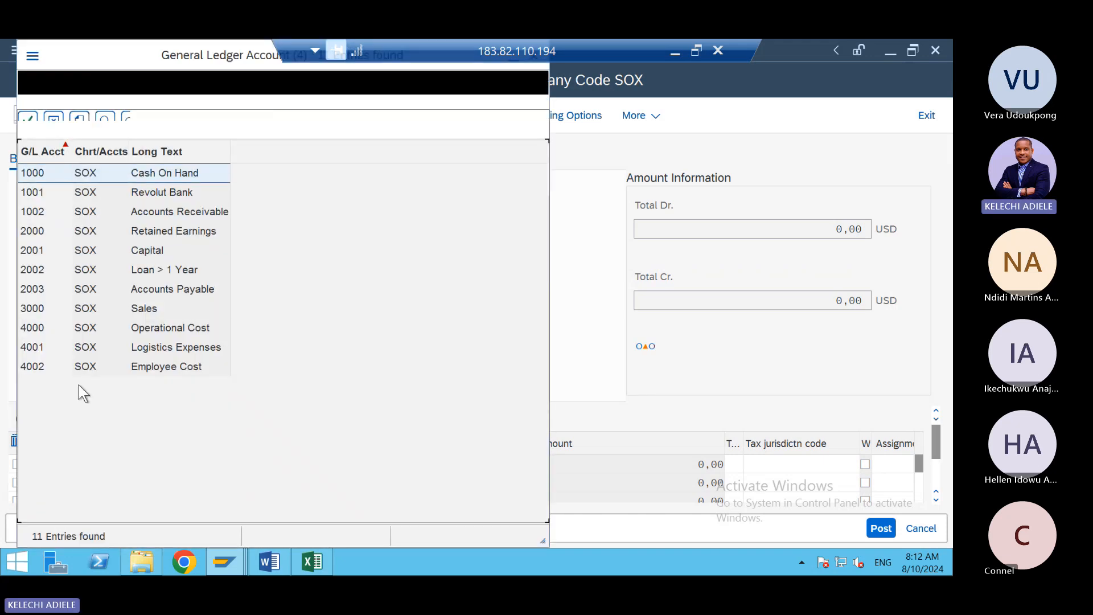
double_click(155, 370)
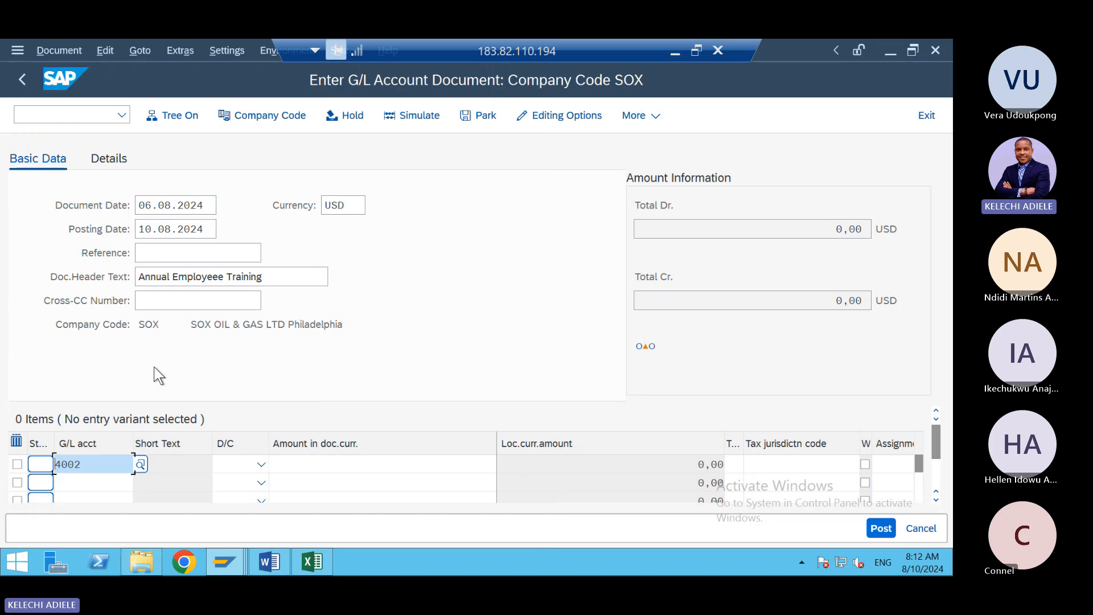
click(264, 465)
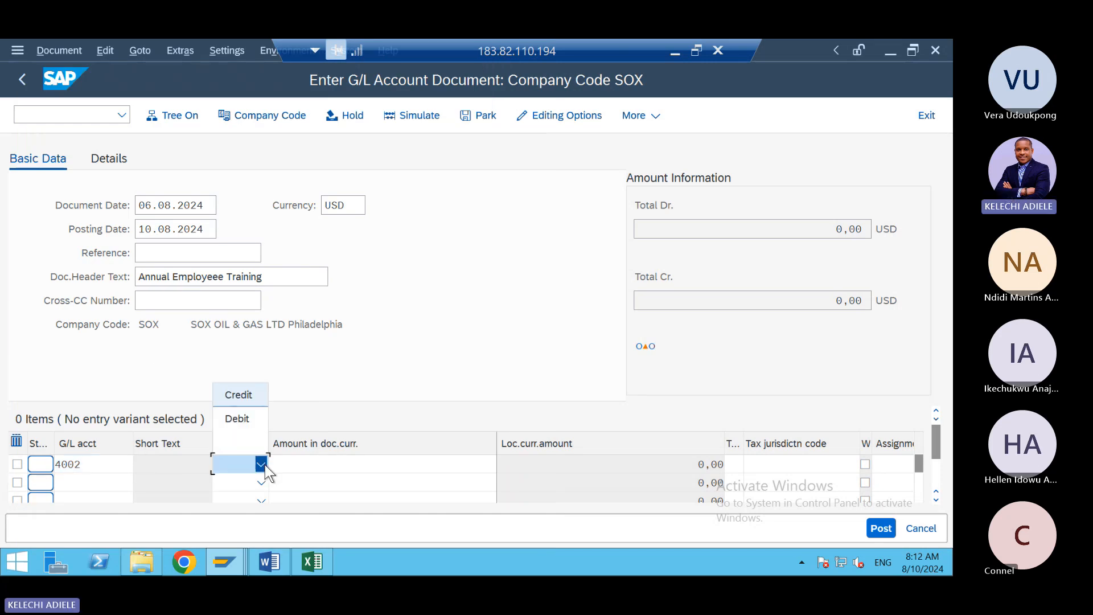
click(245, 418)
- Enter G/L account 1000 (Cash On Hand) on the second line item and set it to Credit
click(116, 483)
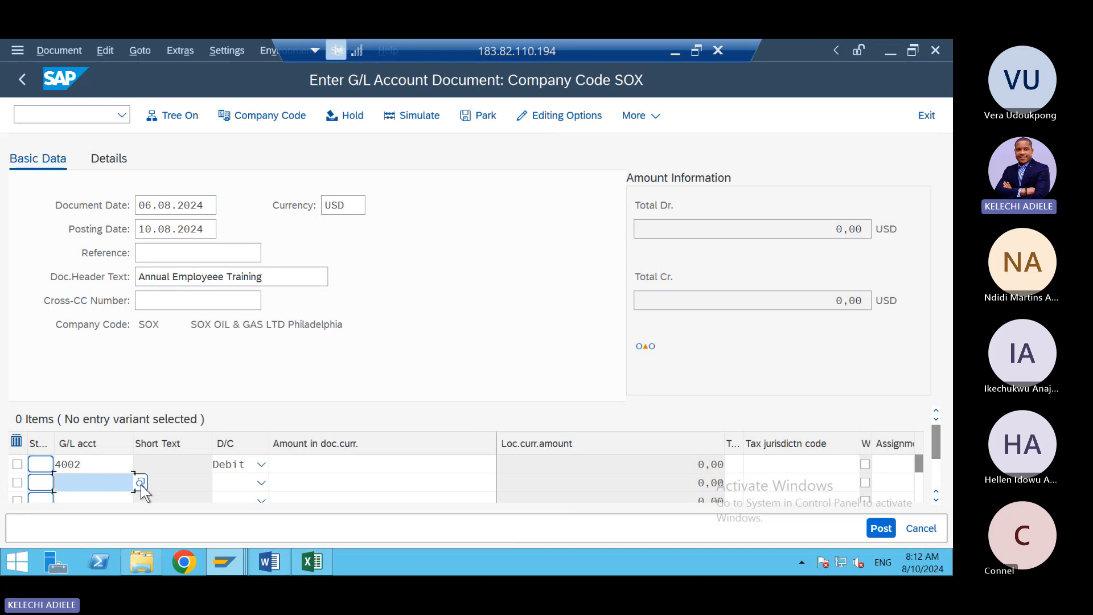
text(100)
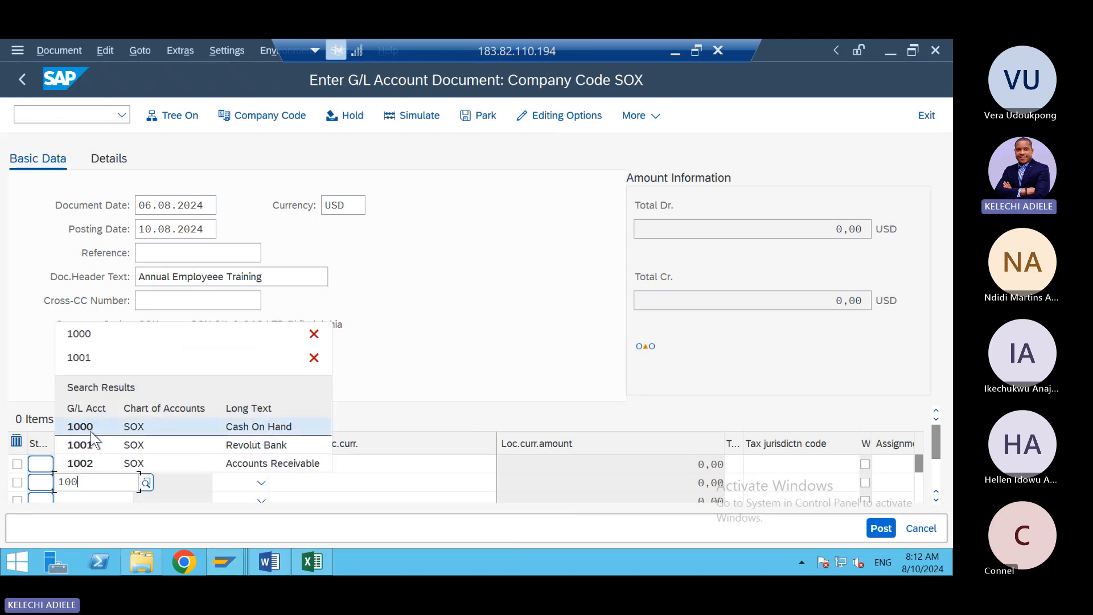
click(91, 432)
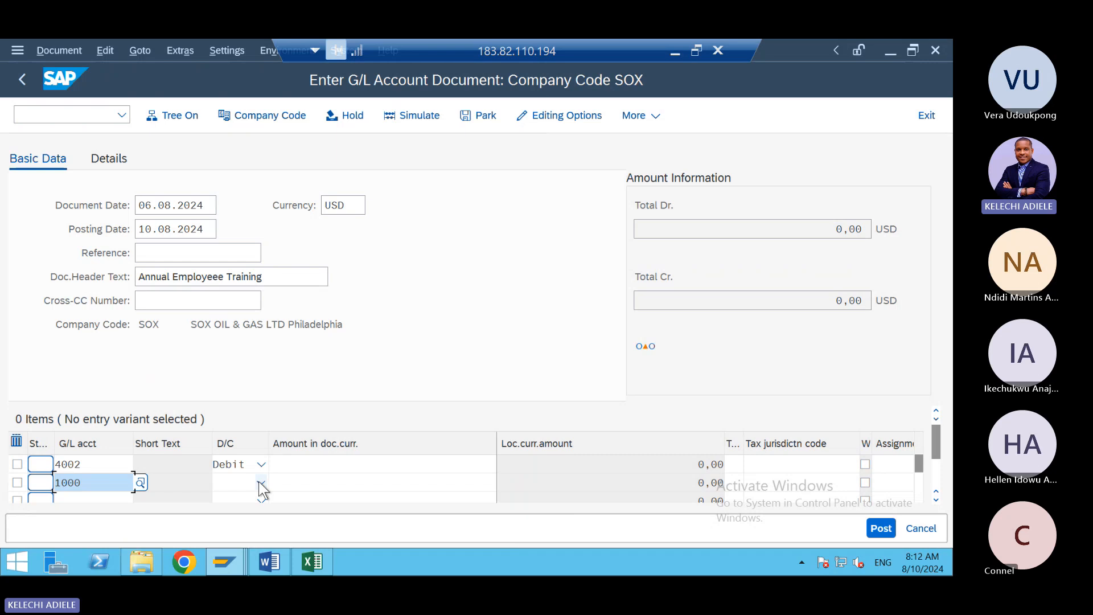
click(262, 482)
click(242, 414)
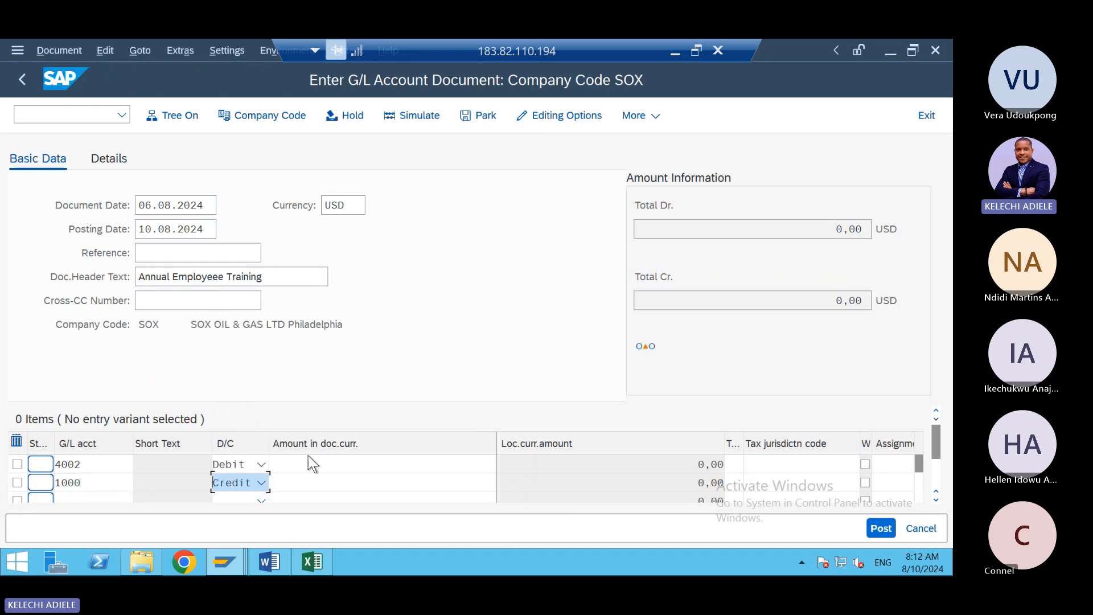
- Enter an amount of 750000 for both the 4002 debit item and the 1000 credit item
click(315, 463)
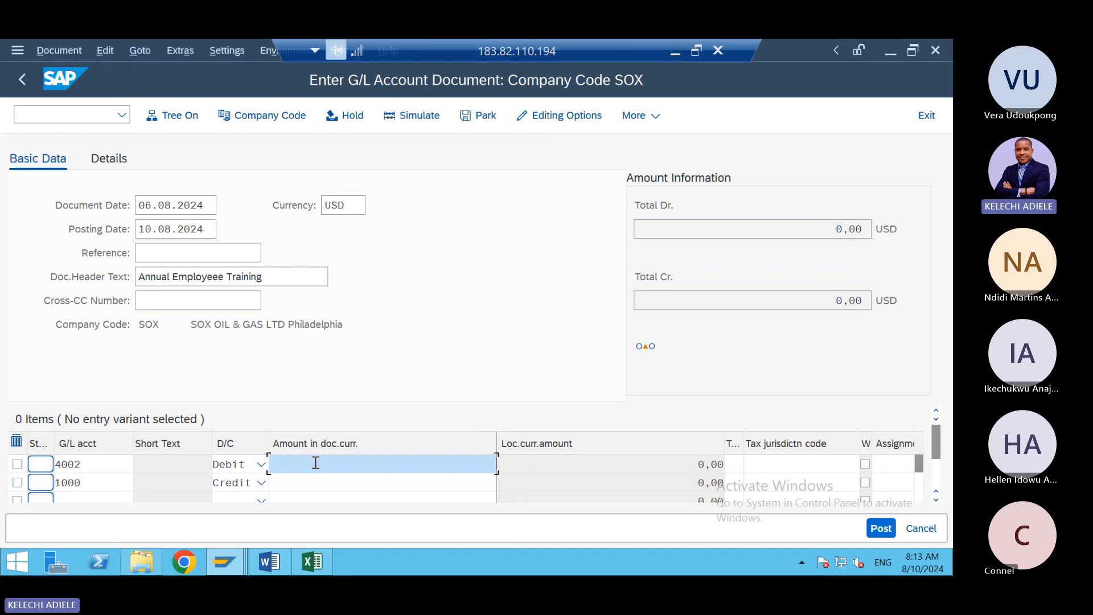
text(750000)
click(461, 481)
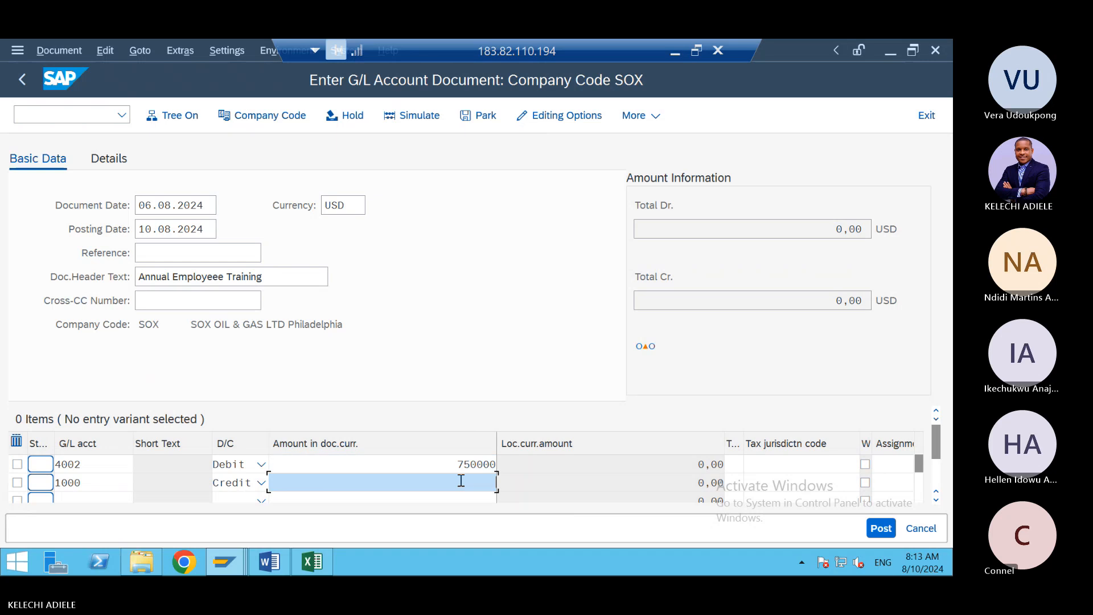
text(750000)
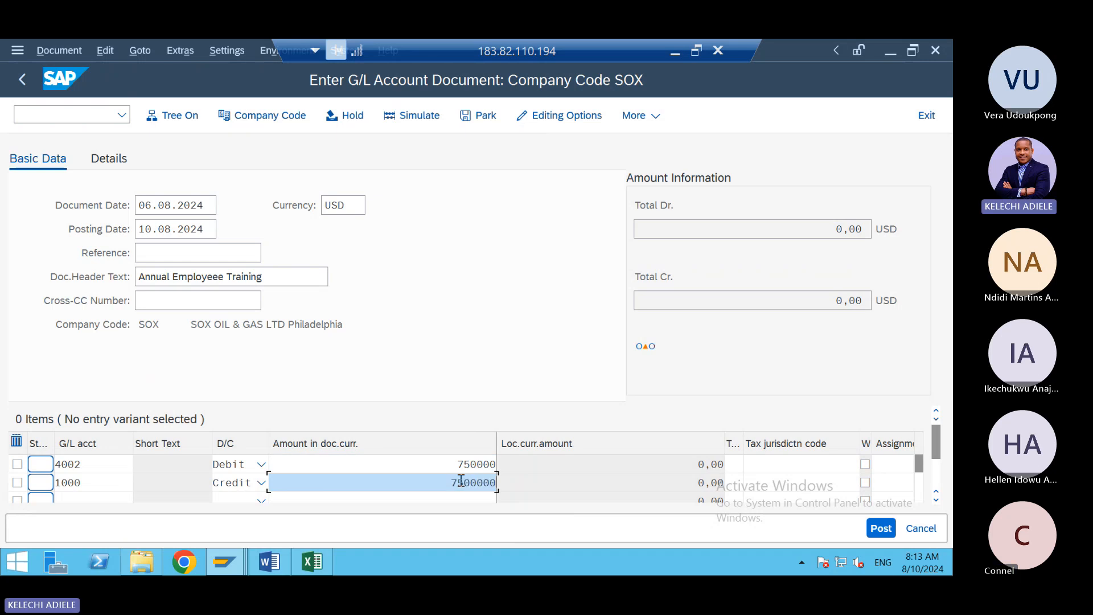
key(Tab)
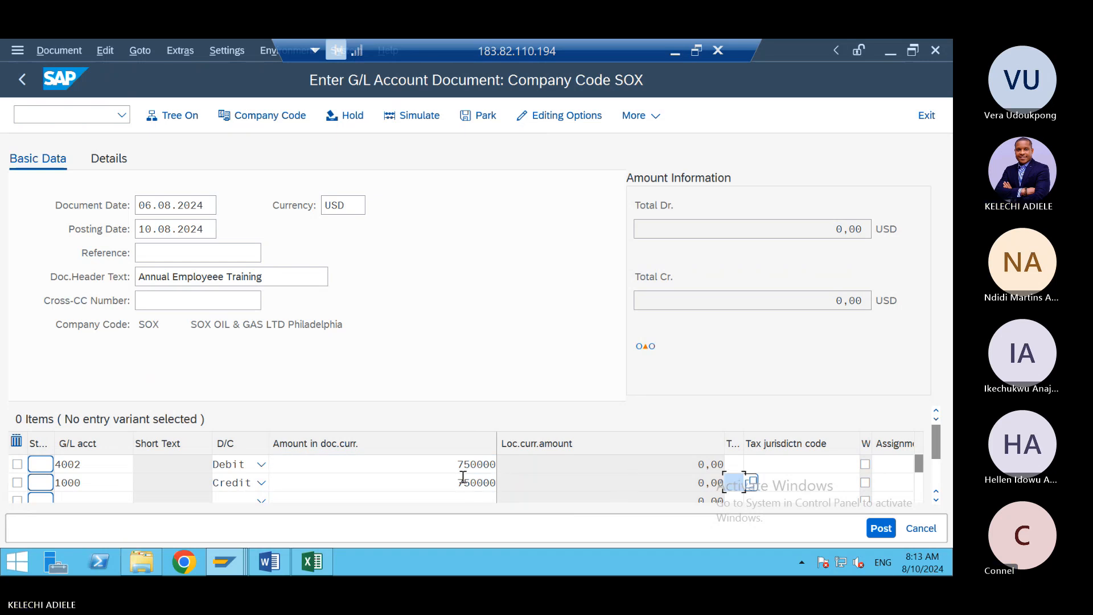
click(467, 464)
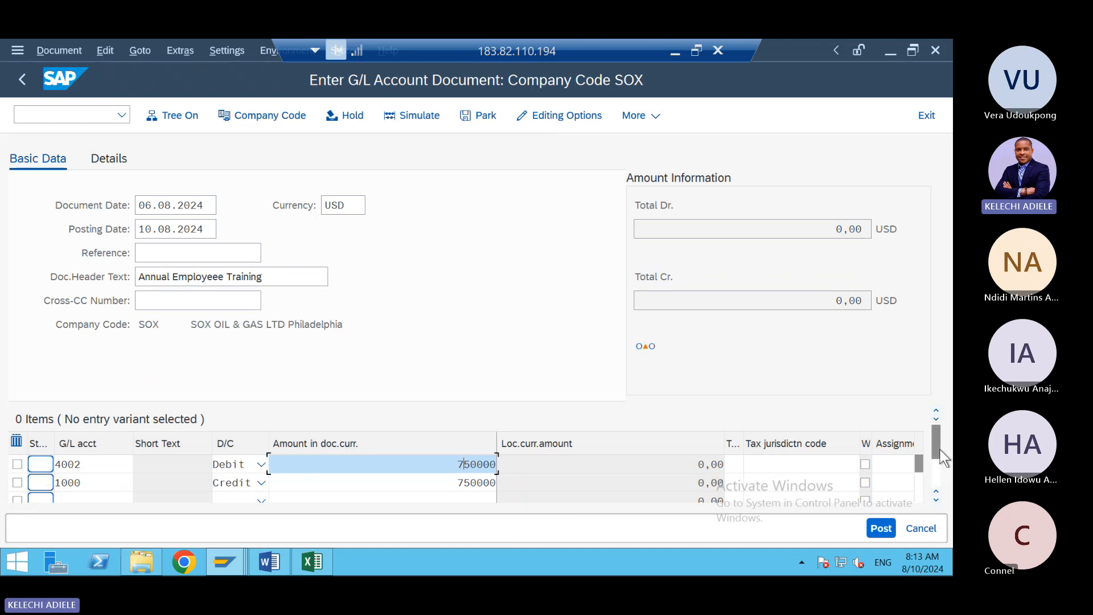
- Check the Cost center column of the line items and try to simulate the document
click(938, 469)
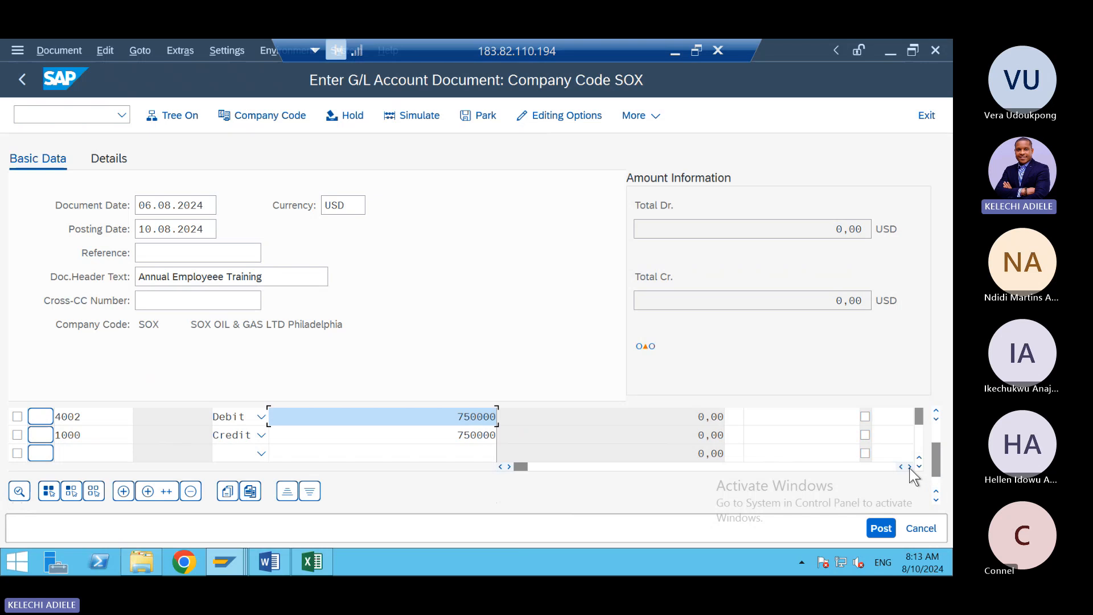
click(910, 466)
click(910, 467)
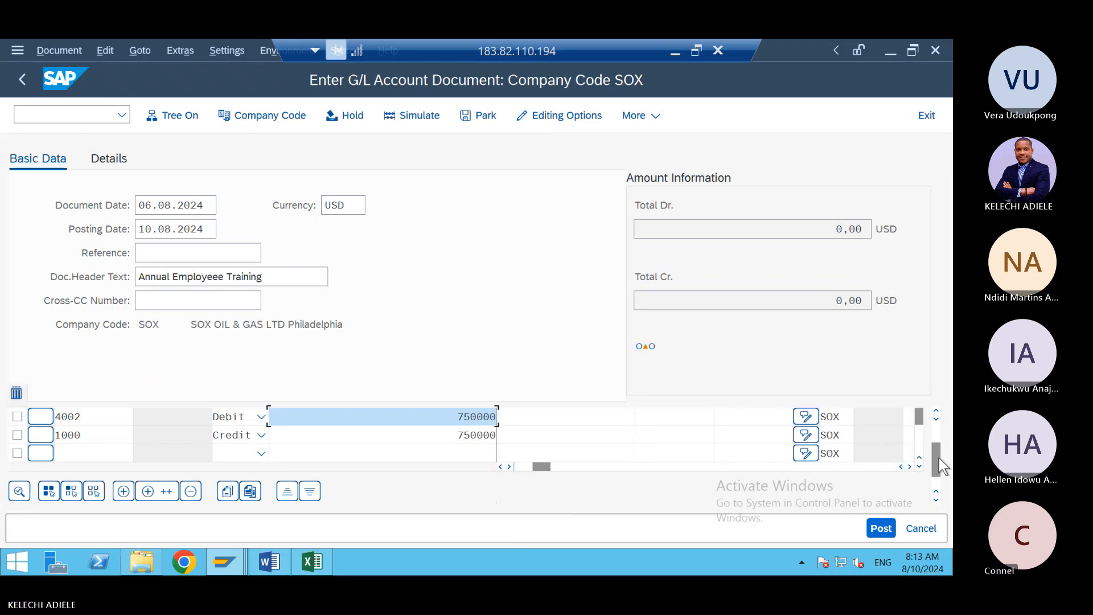
scroll(938, 441, up, 2)
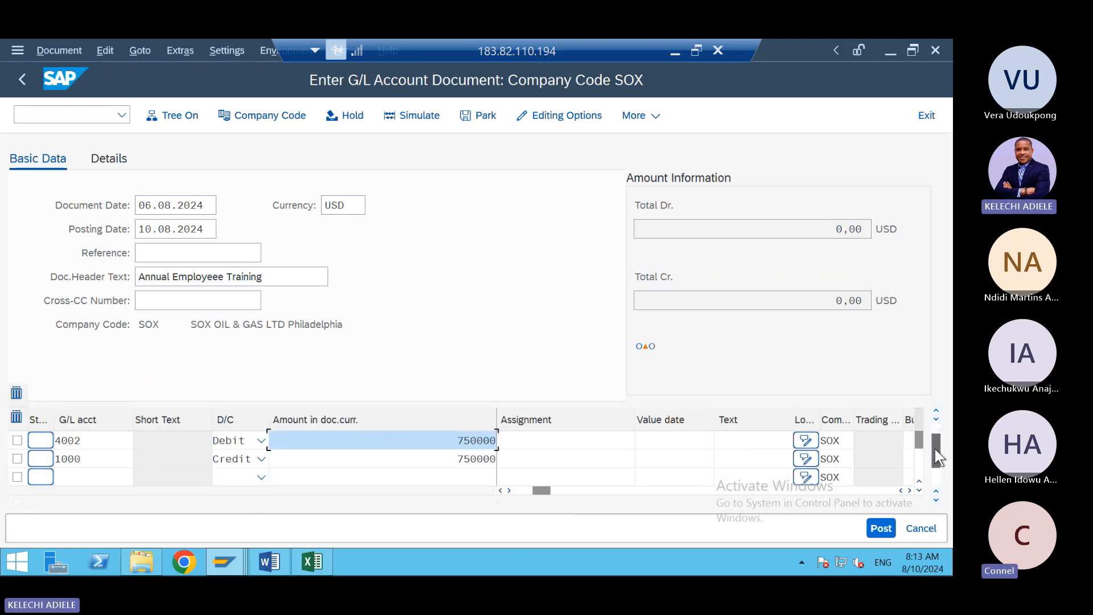
click(910, 490)
click(911, 491)
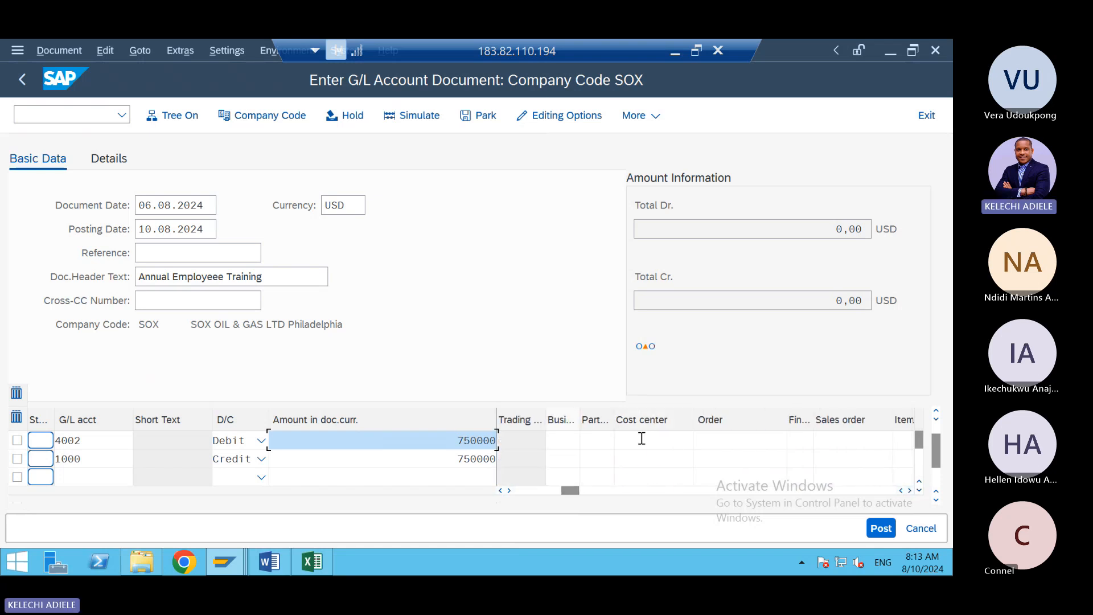
click(419, 115)
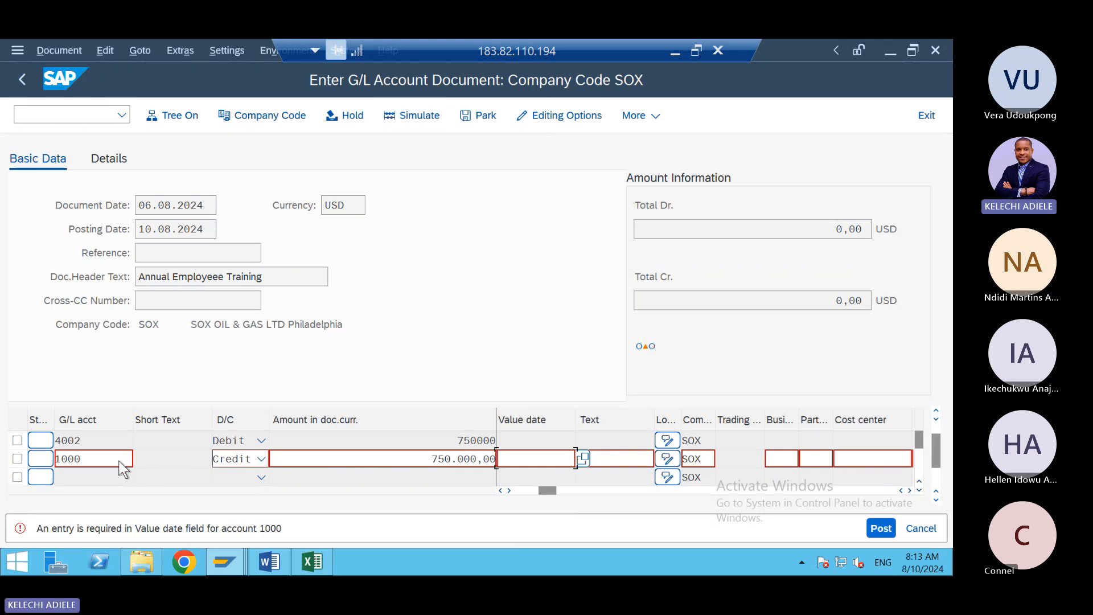
- In the details of the account 1000 item, set the value date to 09.08.2024 and the text to "employee cost", and return to the document
double_click(98, 458)
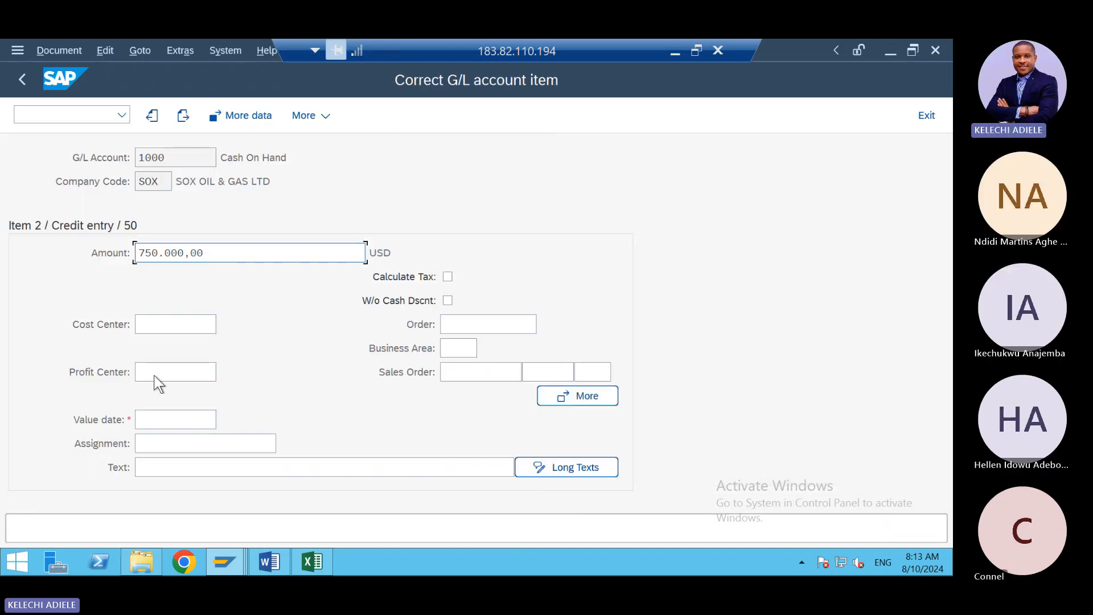
click(159, 421)
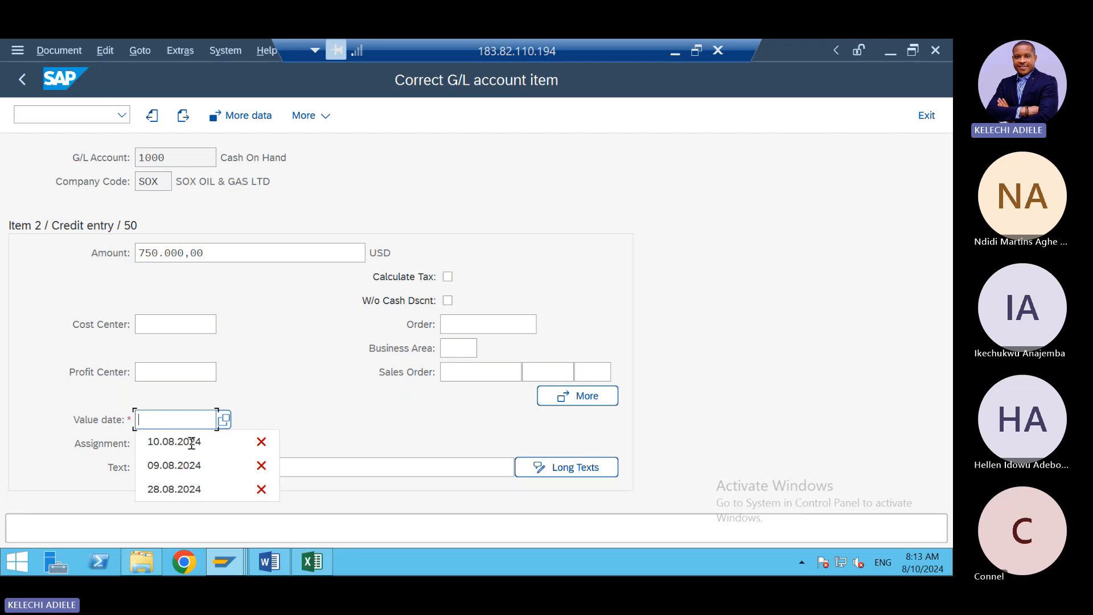
click(195, 464)
click(173, 468)
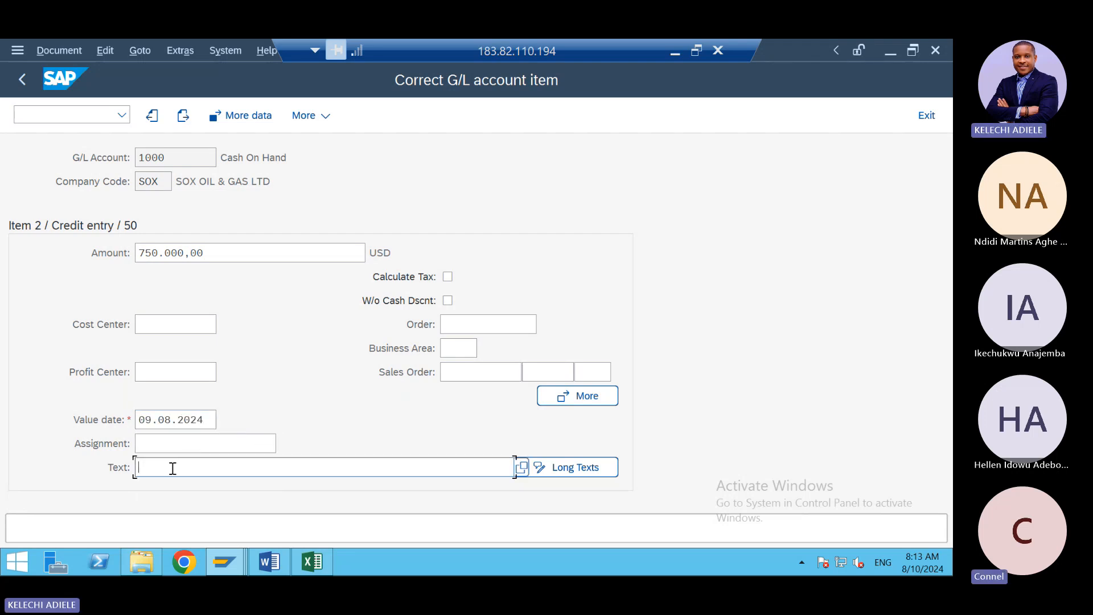
text(eq)
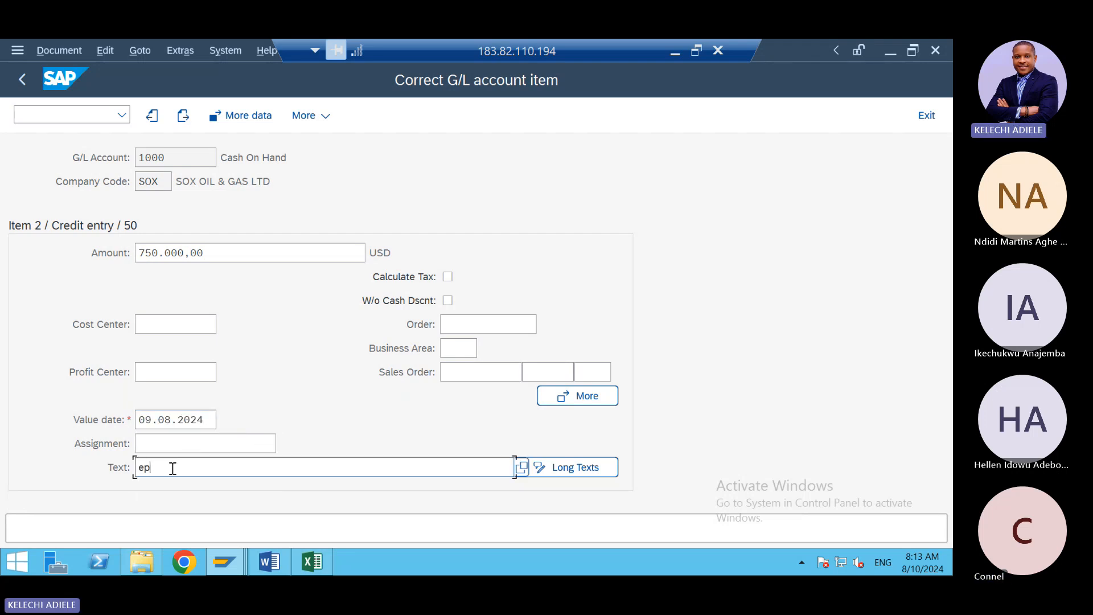
key(BackSpace)
text(m)
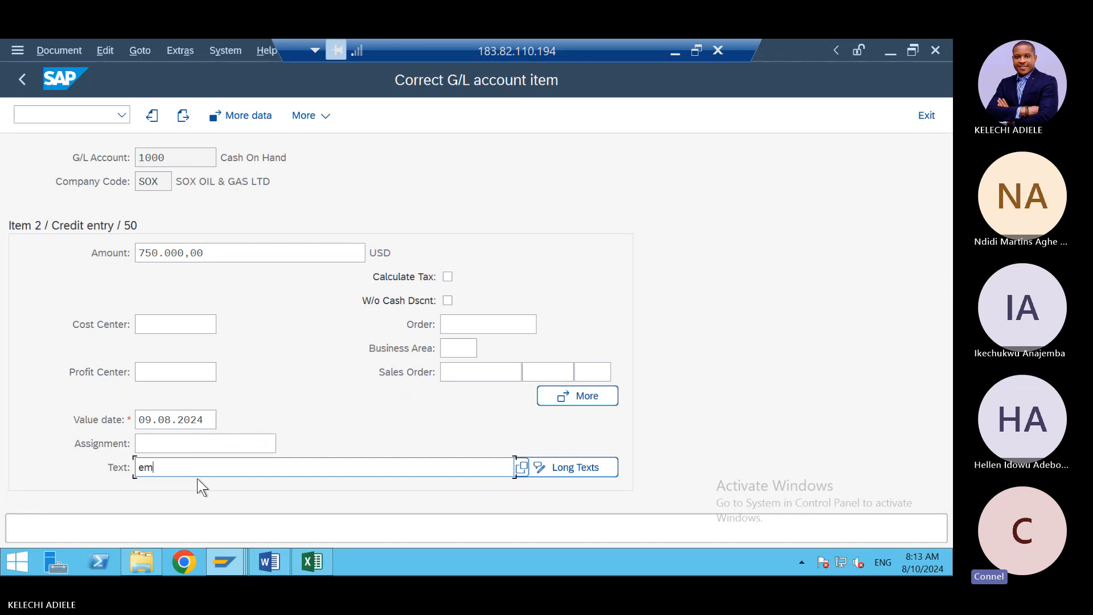
text(plo)
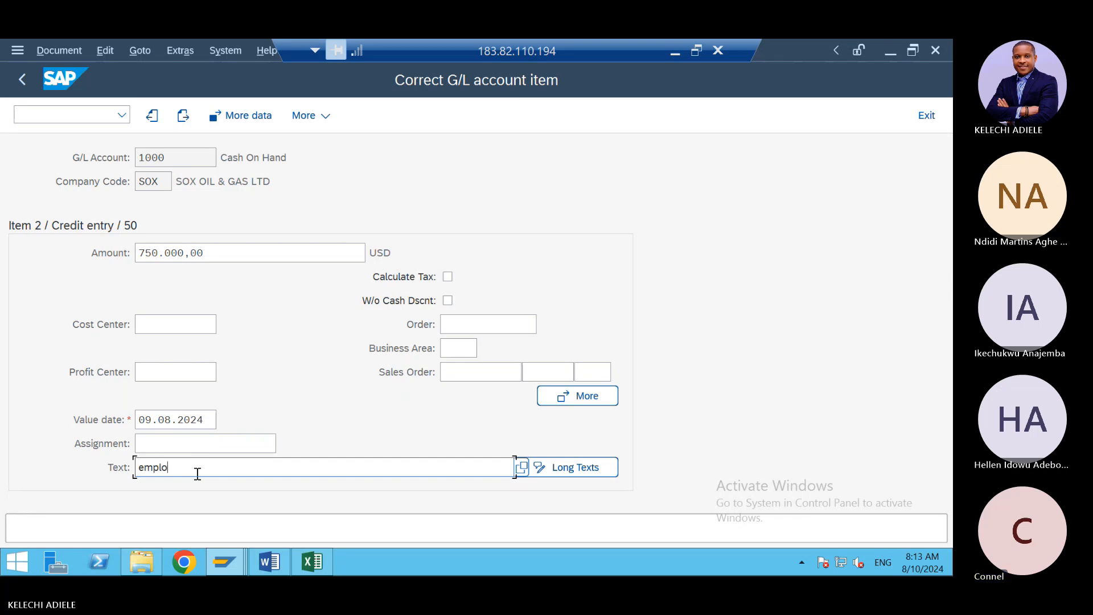
text(cost)
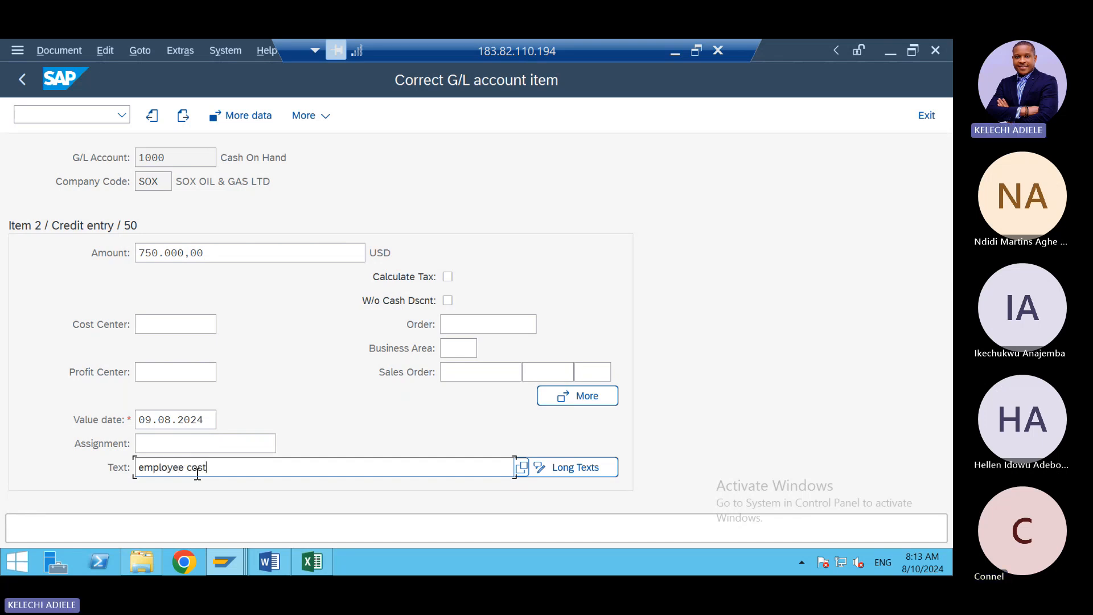
click(24, 81)
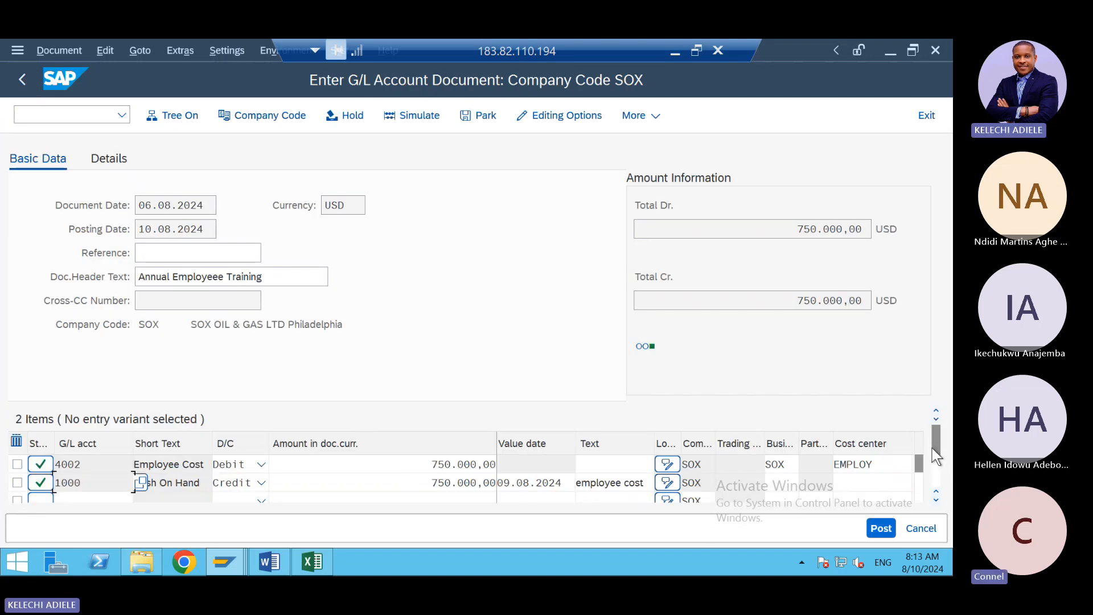
- Review the completed line items, simulate the G/L document and post it
drag(939, 456, 932, 469)
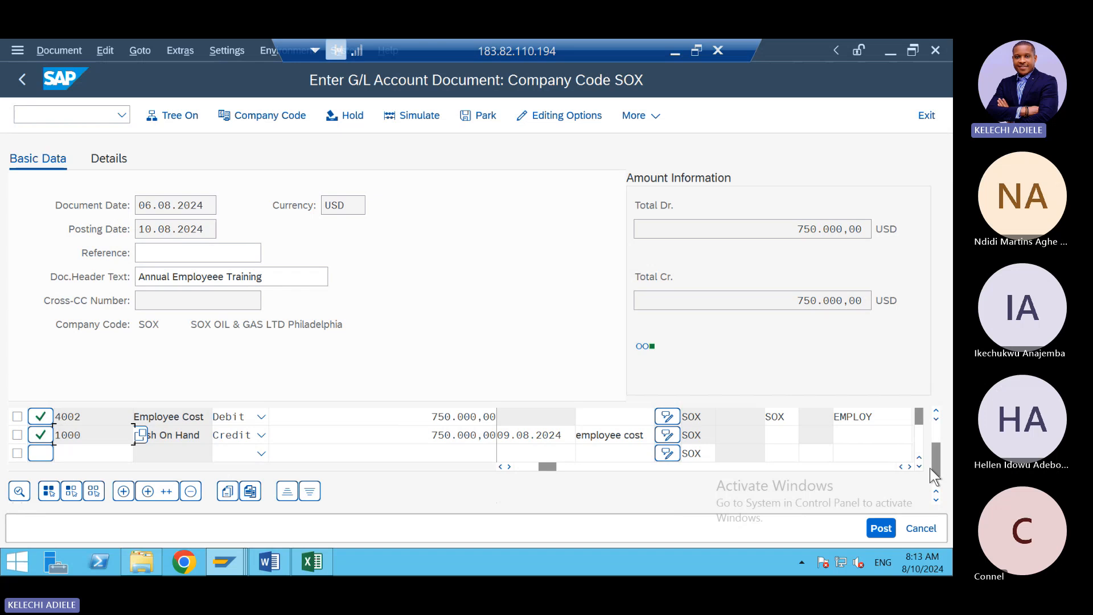
click(937, 411)
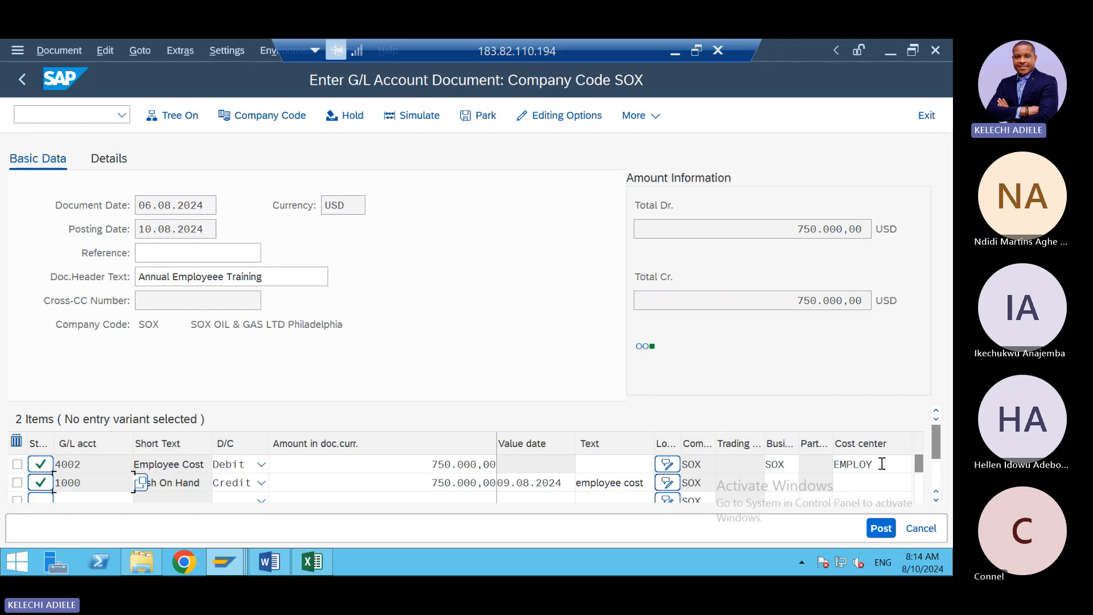
click(410, 117)
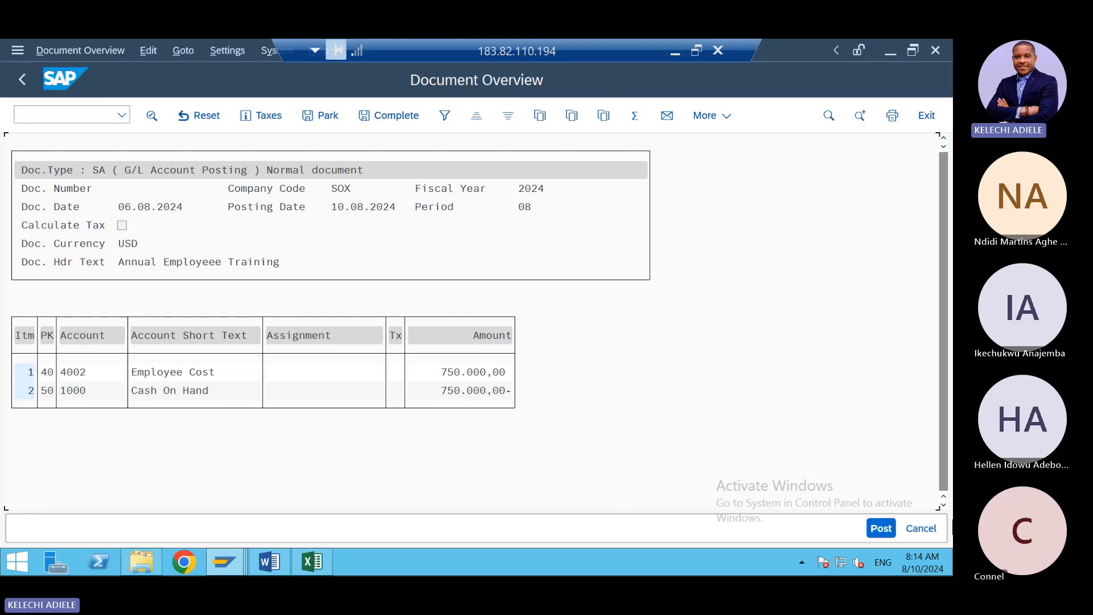
click(882, 528)
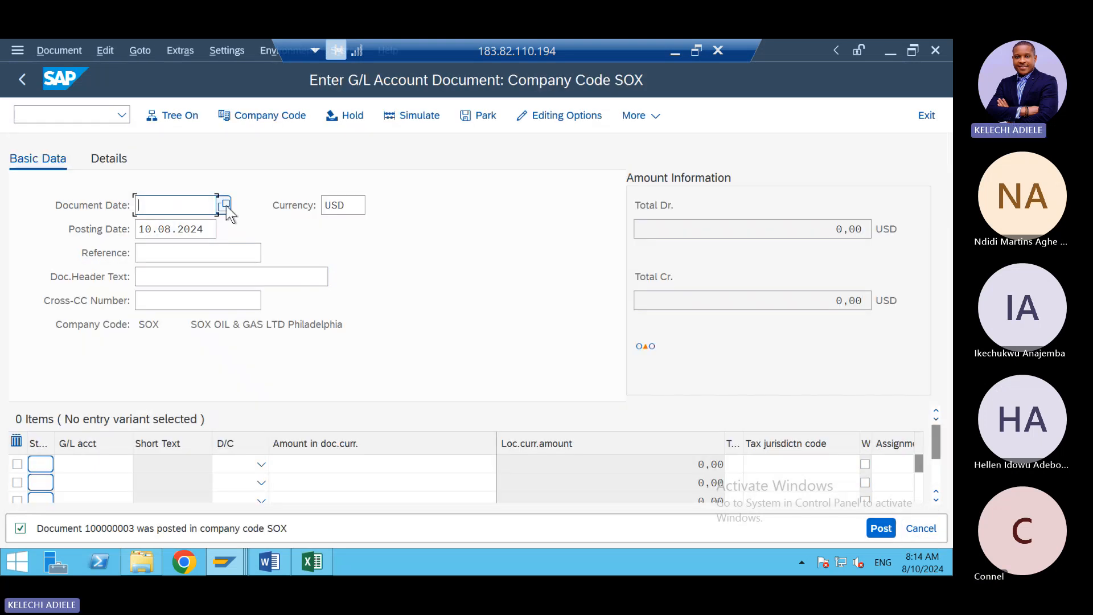
click(225, 204)
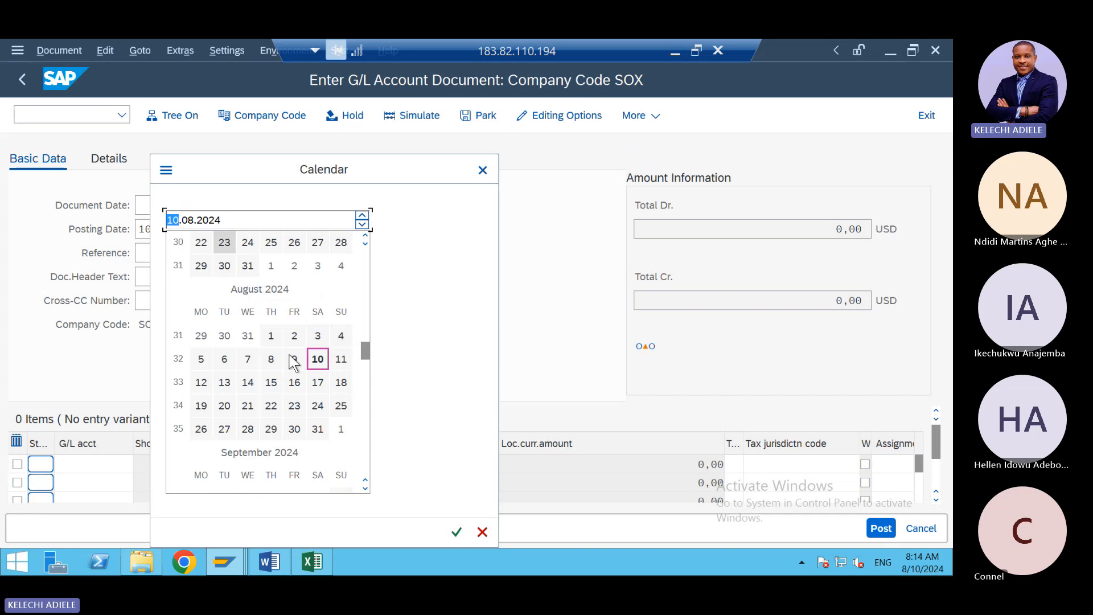
double_click(271, 359)
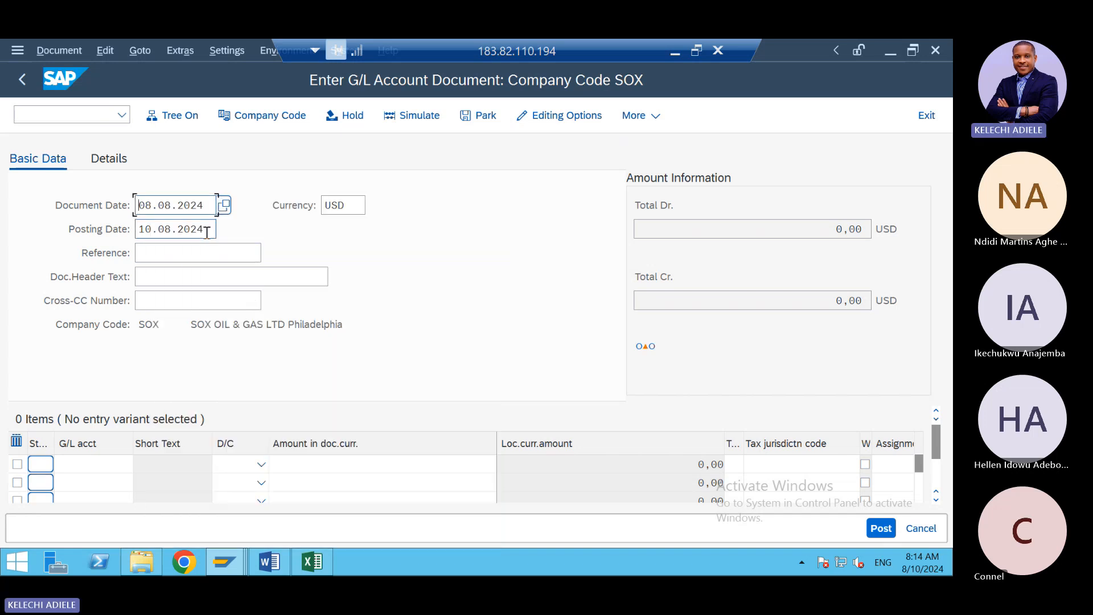
click(223, 231)
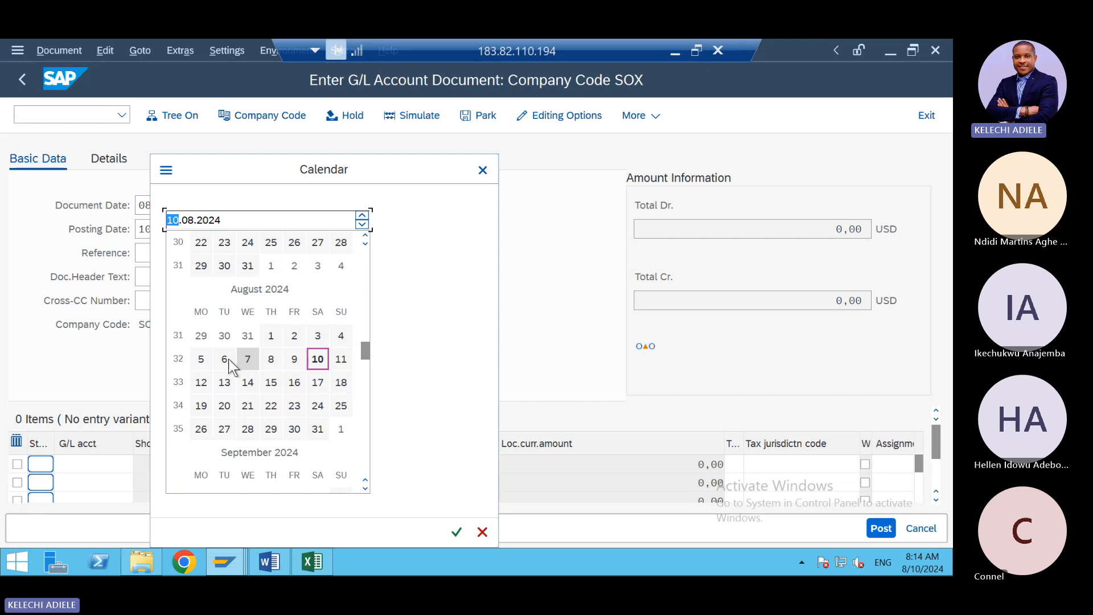
double_click(222, 359)
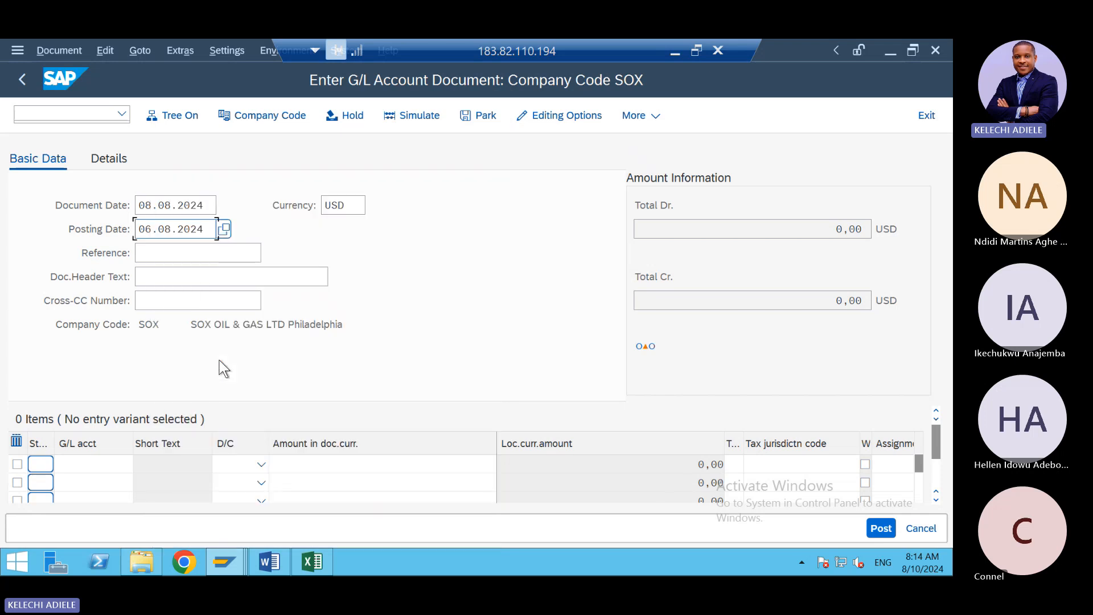
click(149, 273)
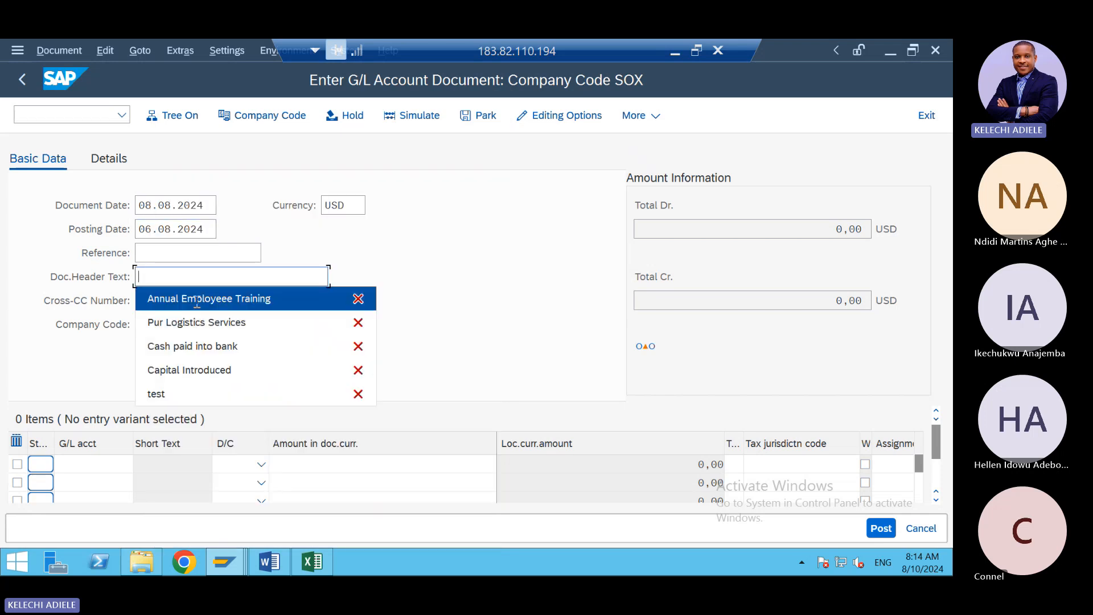
click(196, 301)
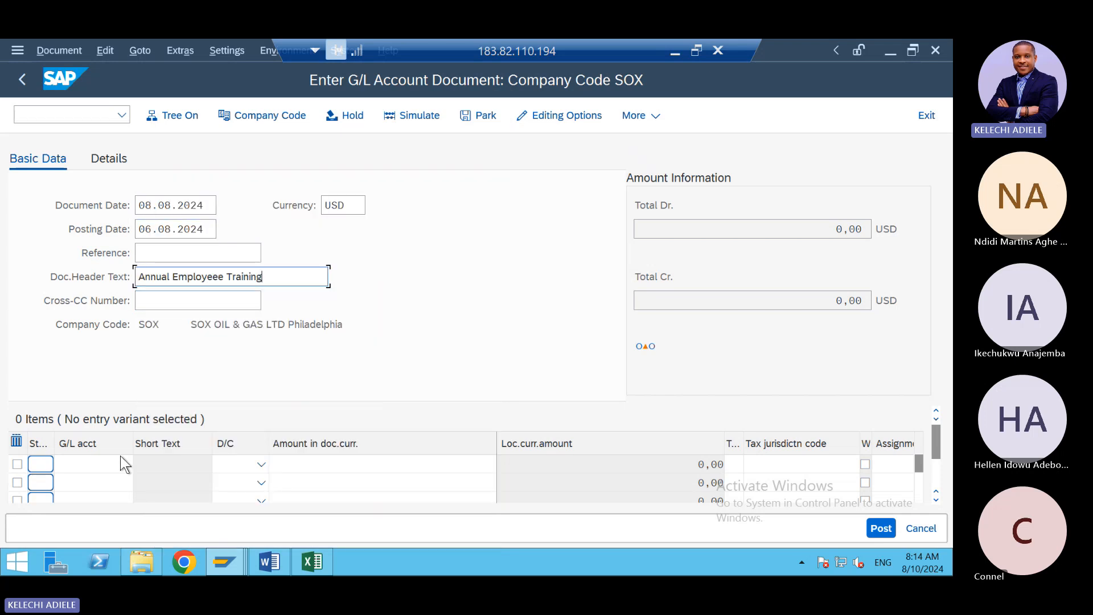
- Exit the G/L document entry, discarding its data, and start transaction FB60 to enter a vendor invoice
click(929, 117)
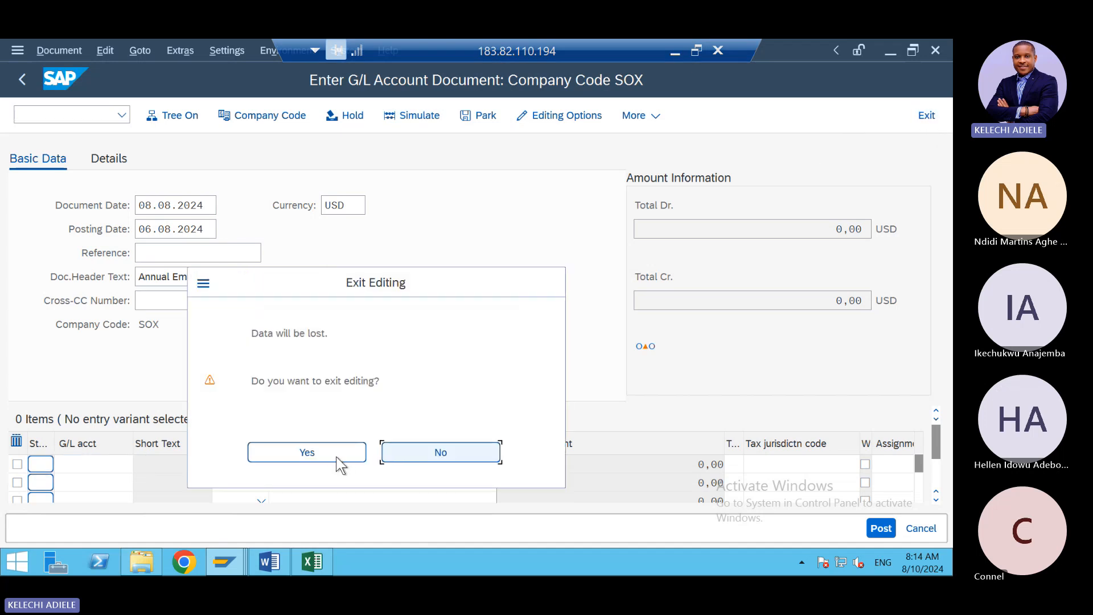
click(339, 461)
click(42, 117)
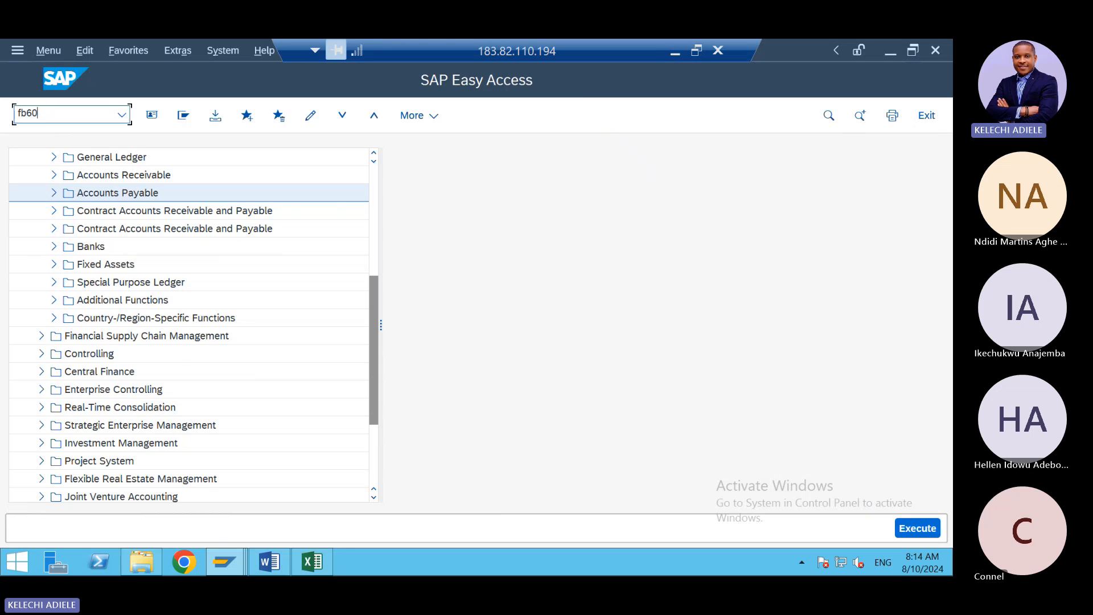
key(Return)
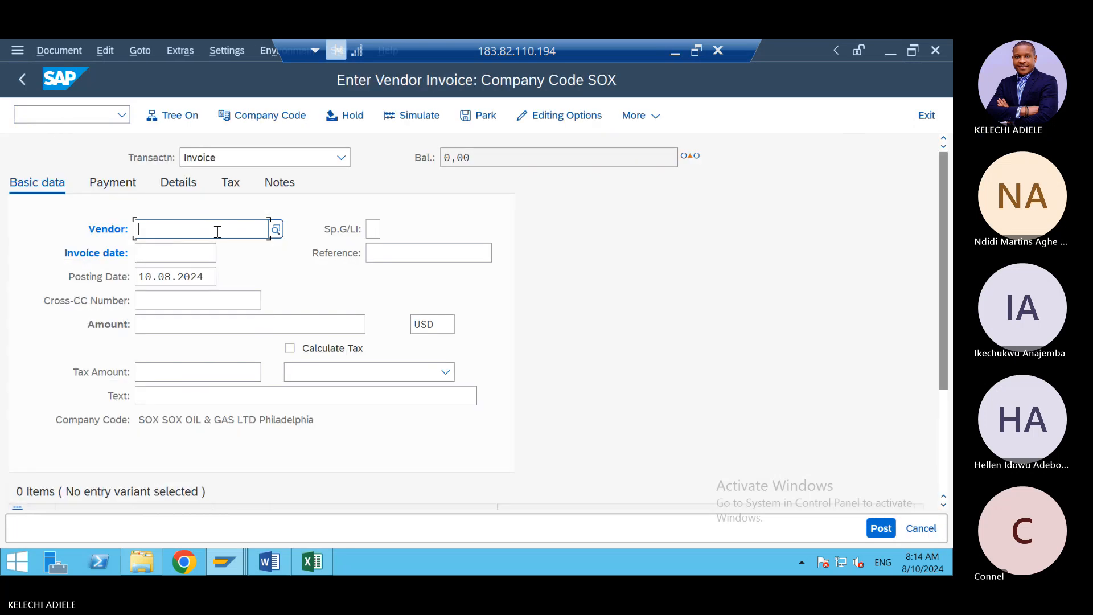
- Enter the vendor number, the invoice date 09.08.2024 and the posting date 06.08.2024 in the invoice header
click(138, 229)
click(153, 255)
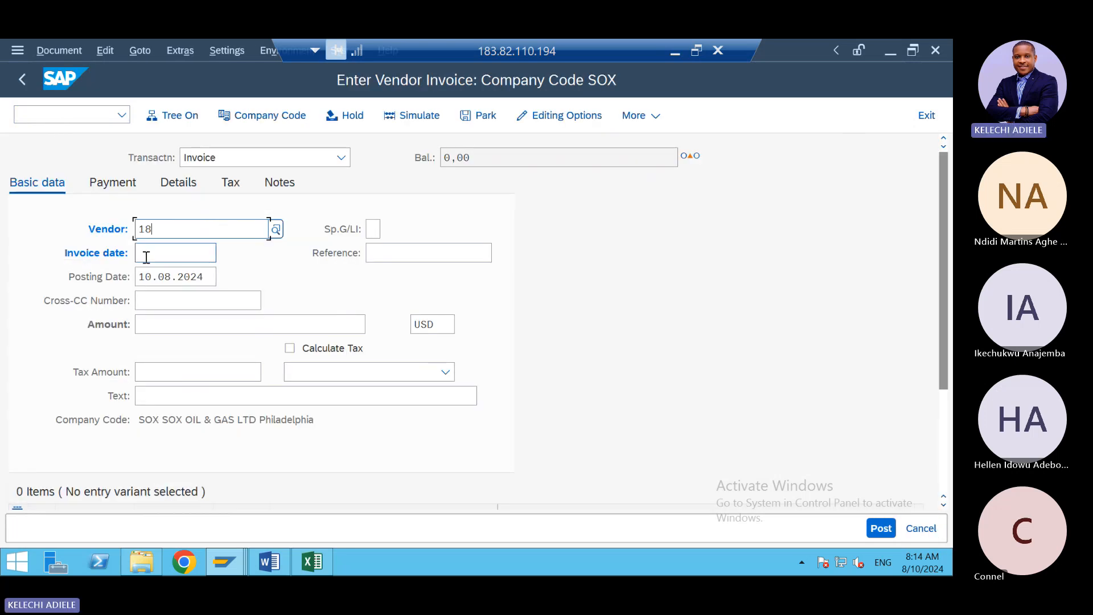
click(145, 254)
click(182, 277)
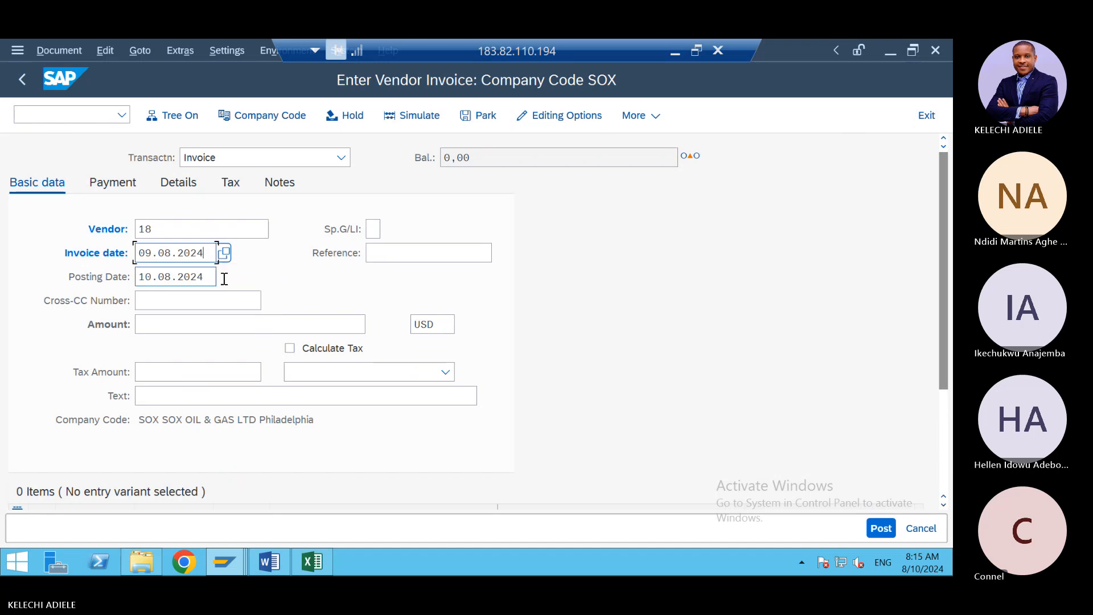
click(213, 278)
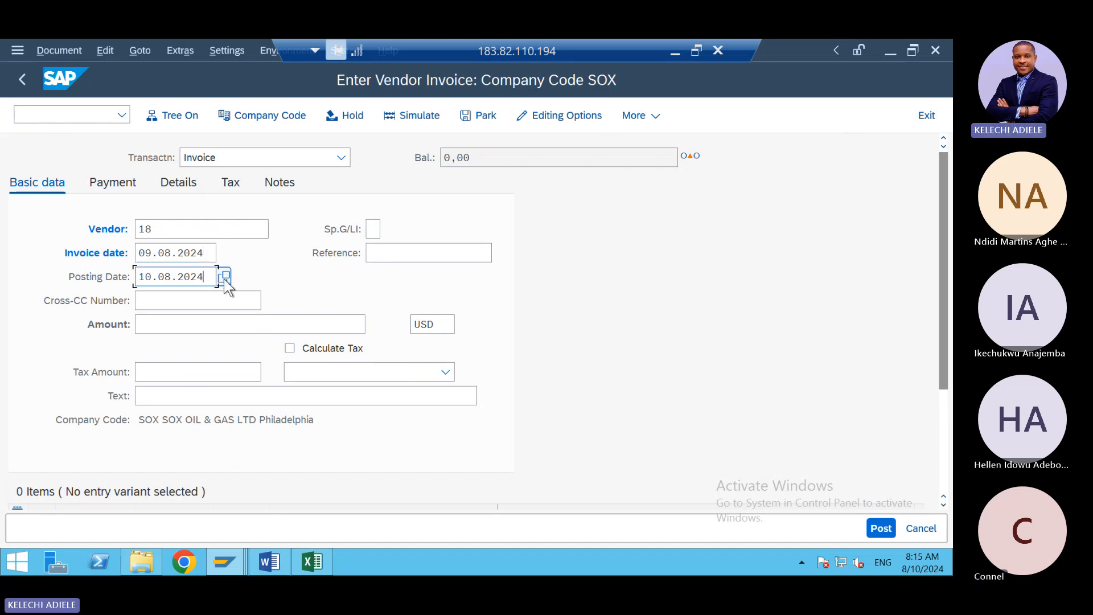
click(224, 276)
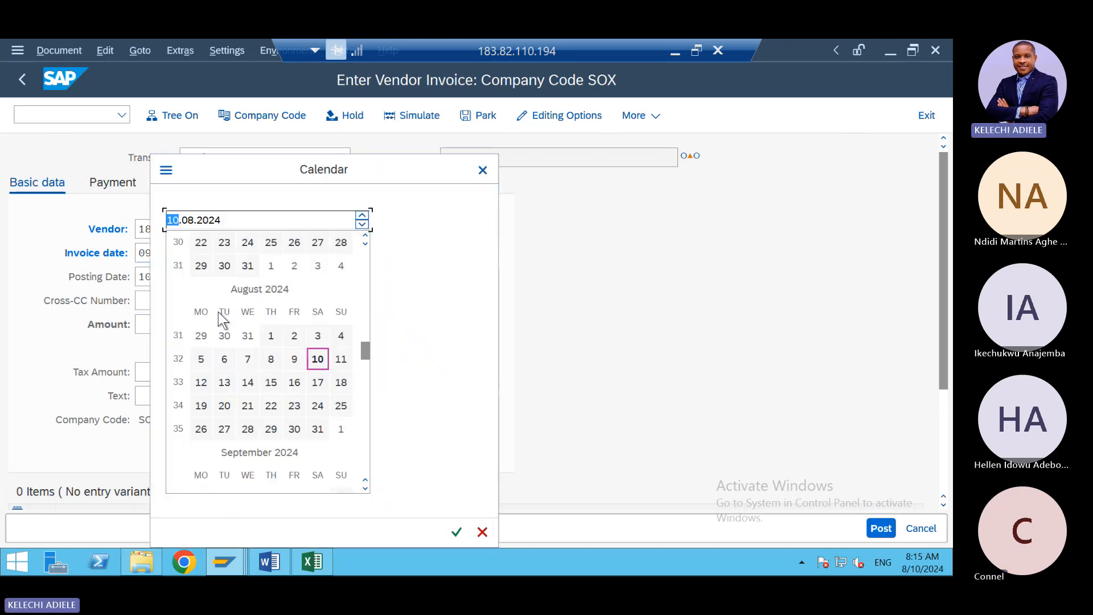
double_click(224, 358)
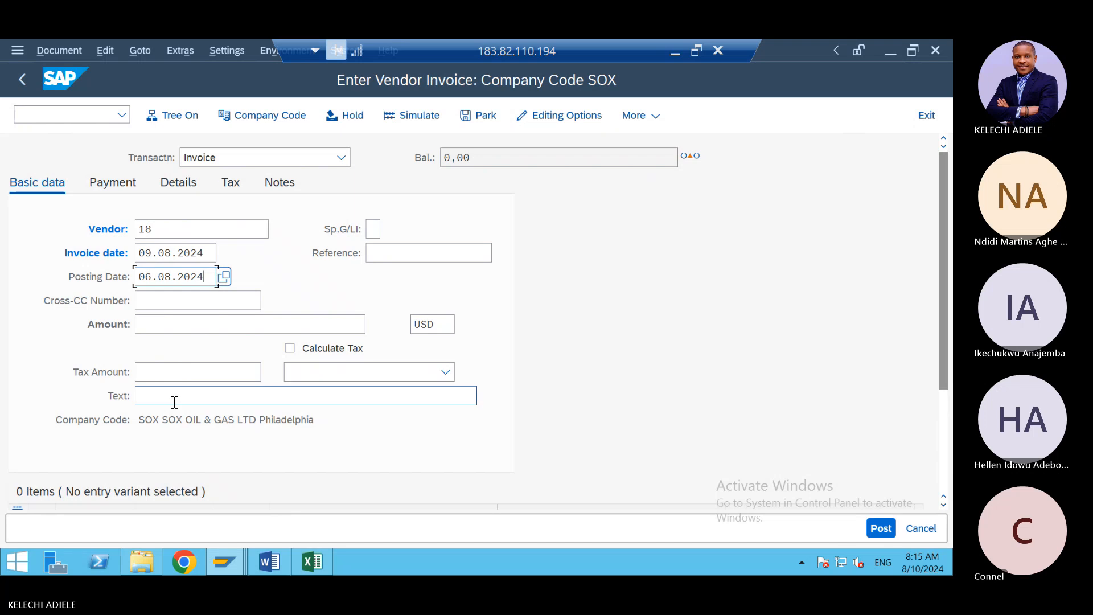
- Set the invoice amount to 250000 USD and the header text to "Employee Training"
click(174, 392)
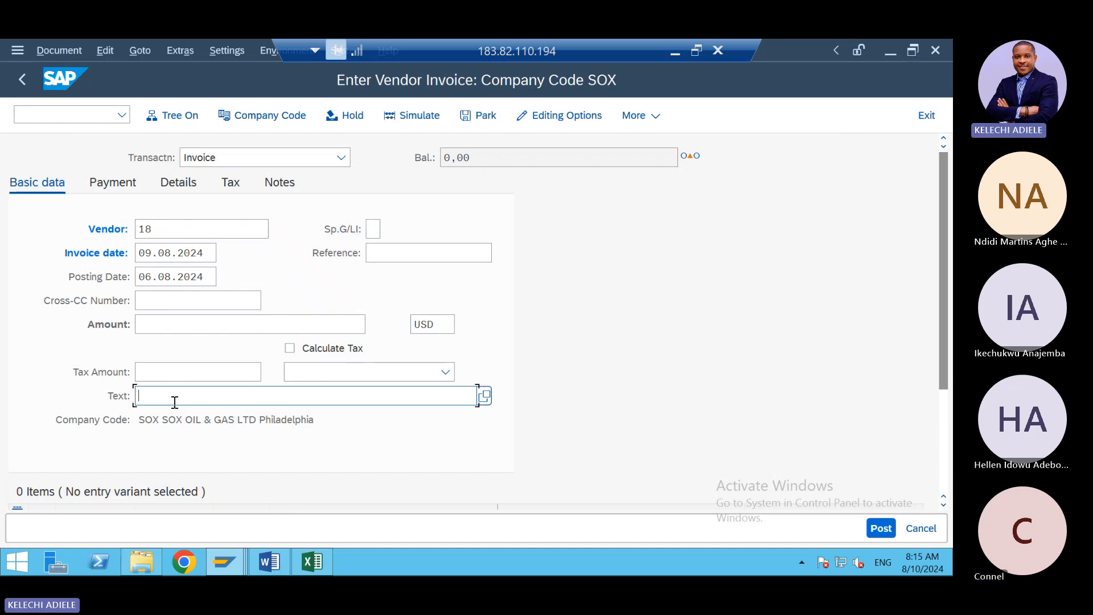
click(161, 325)
text(300000)
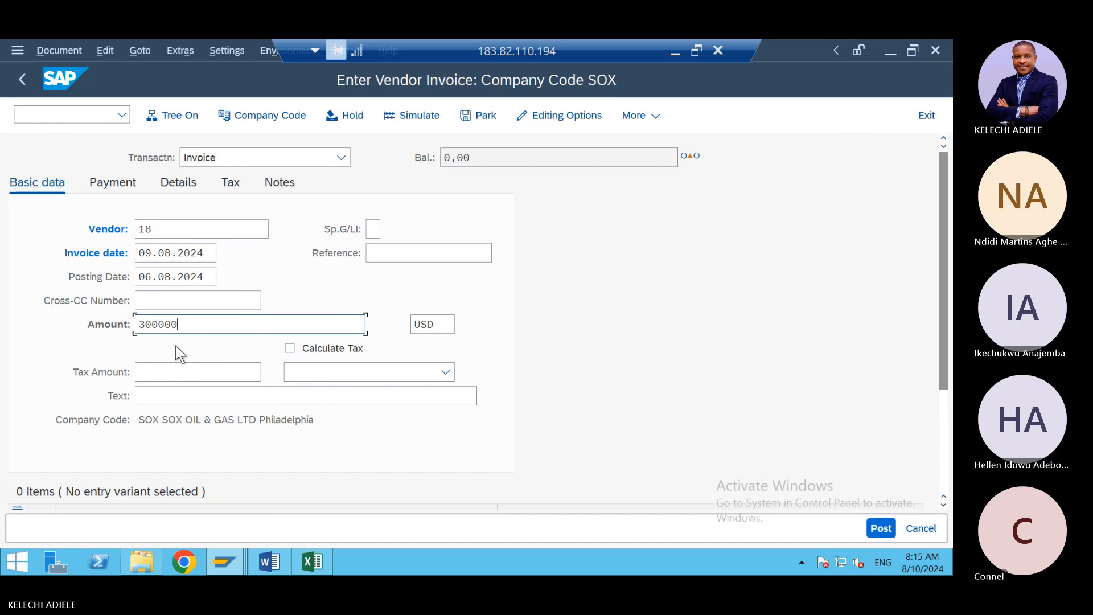
key(BackSpace)
key(BackSpace)
key(BackSpace)
key(BackSpace)
key(BackSpace)
key(BackSpace)
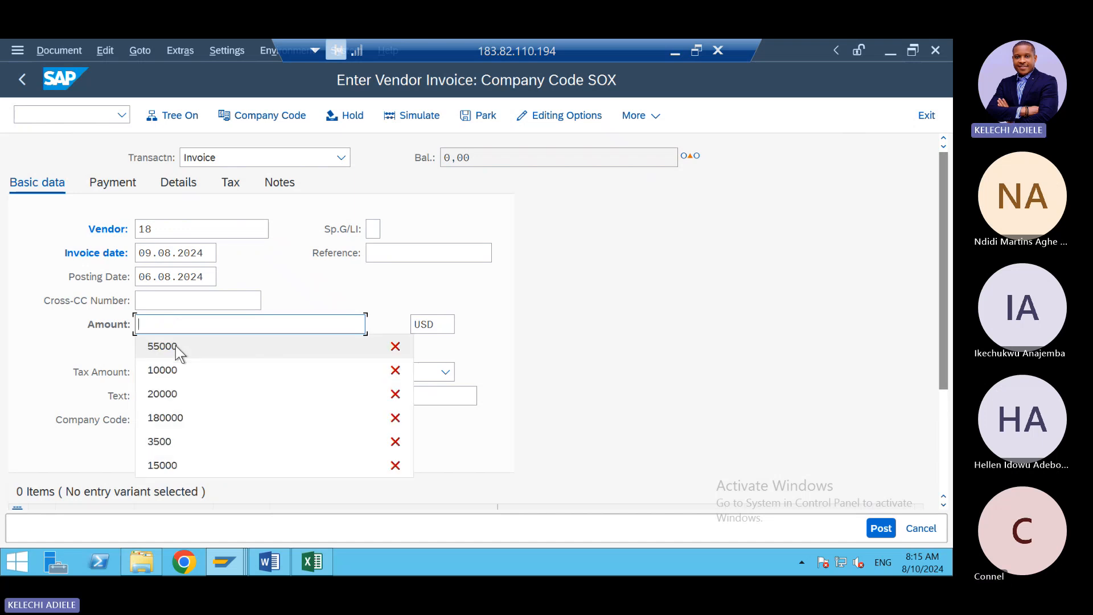
text(250000)
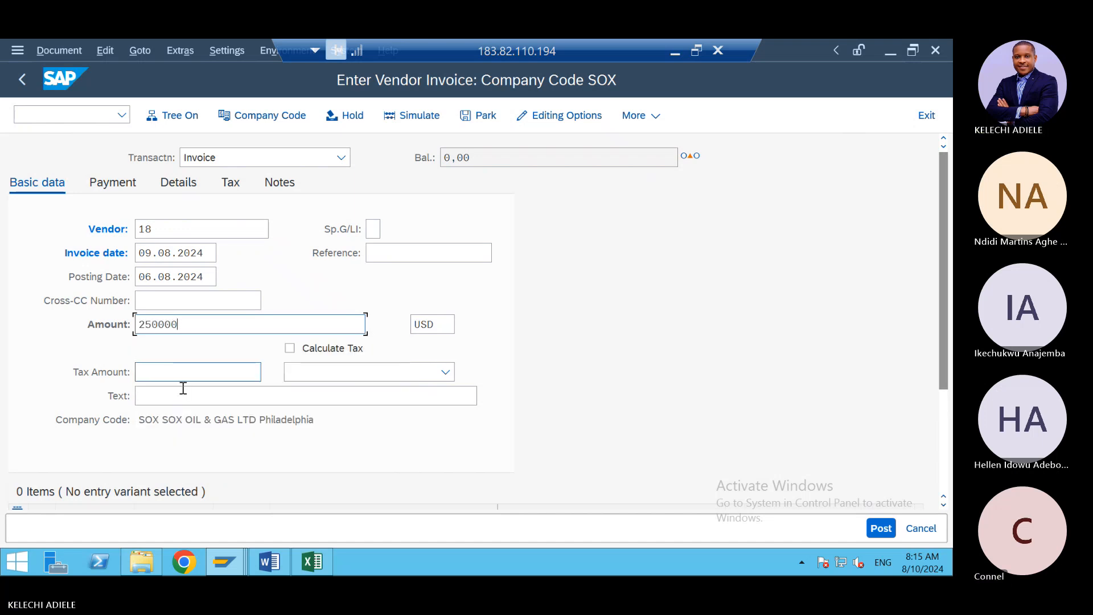
click(183, 389)
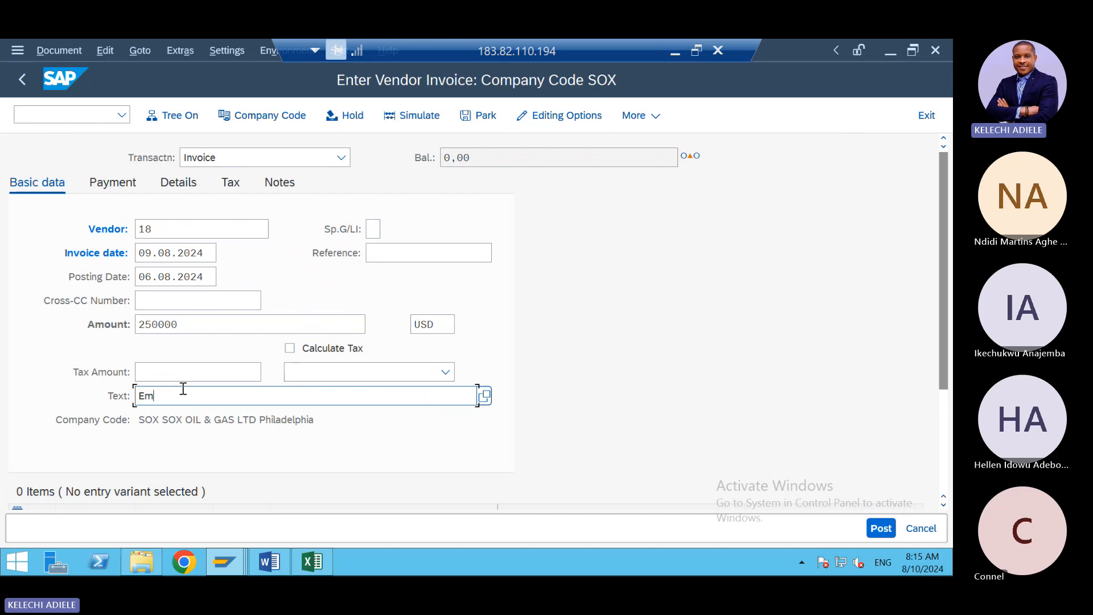
text(Employe)
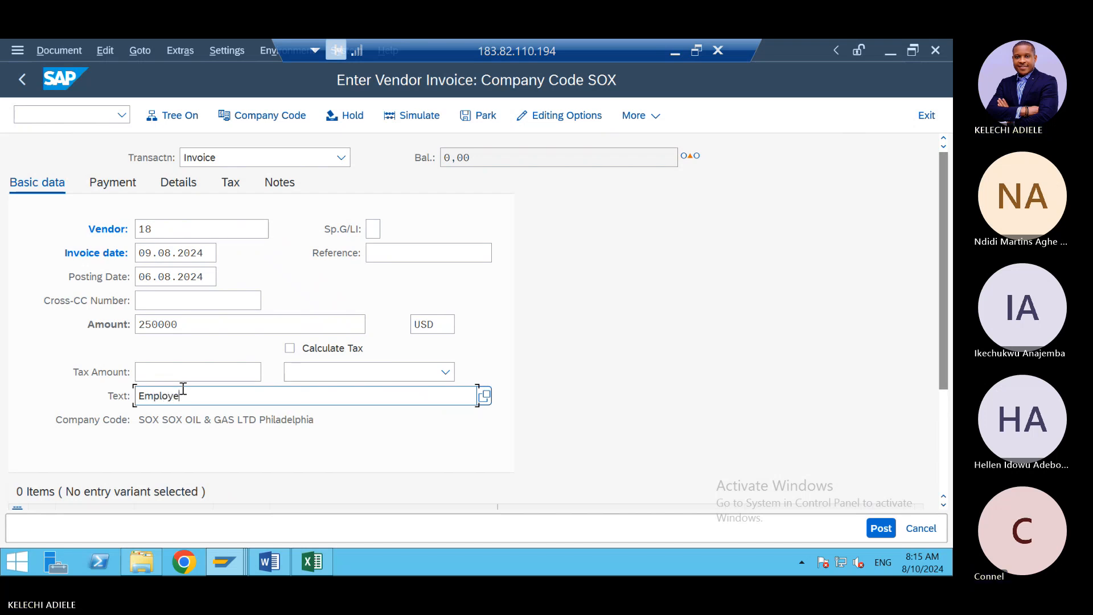
text(e Training)
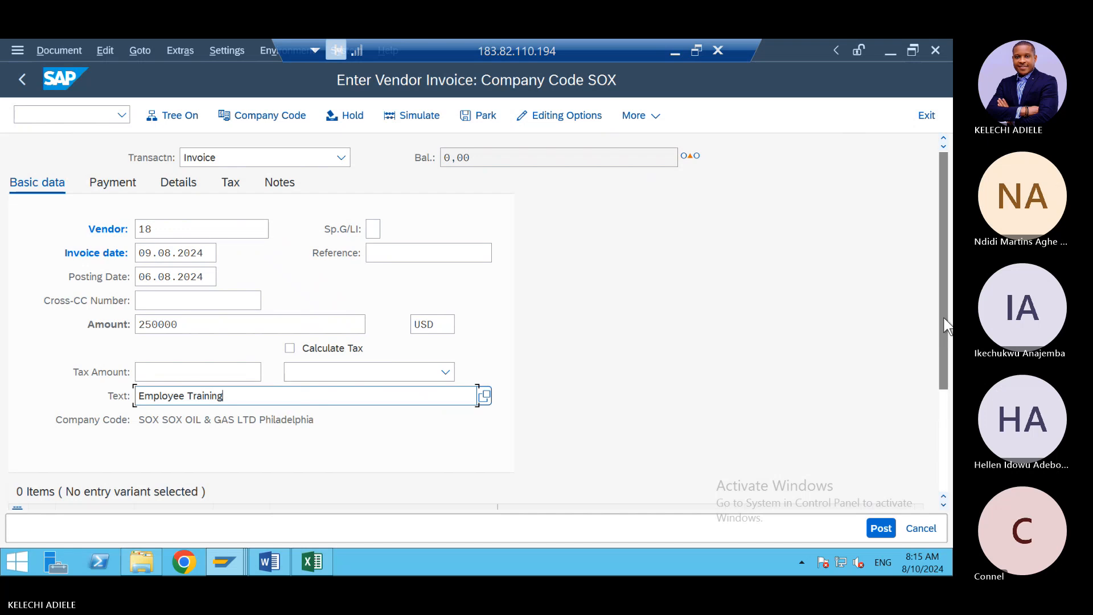
- Add a debit line item for G/L account 4002 with an amount of 250000 and confirm the entries
scroll(929, 464, down, 5)
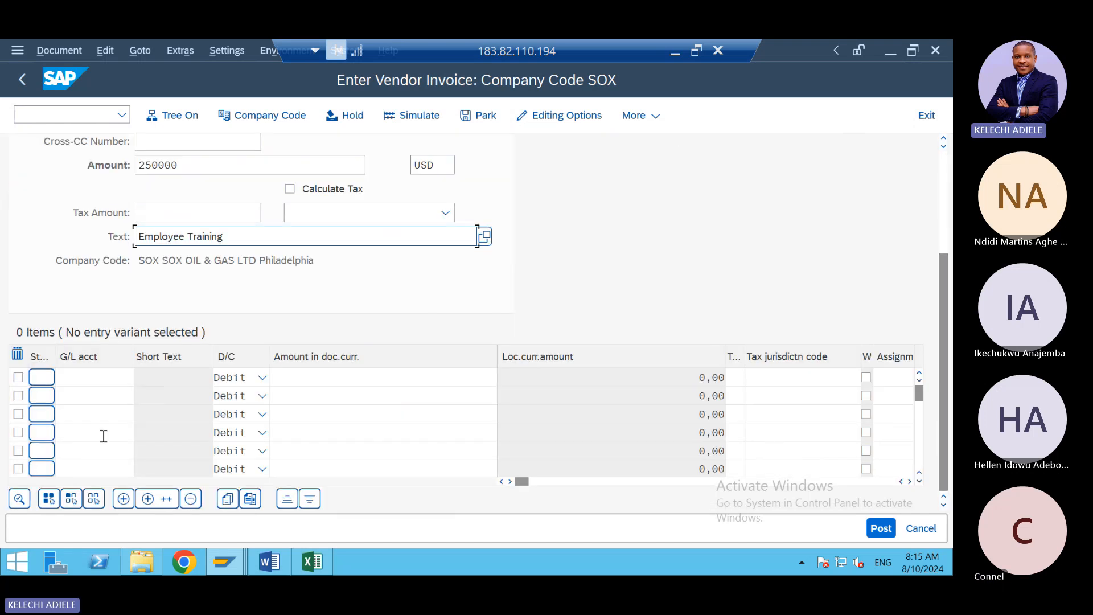
click(97, 378)
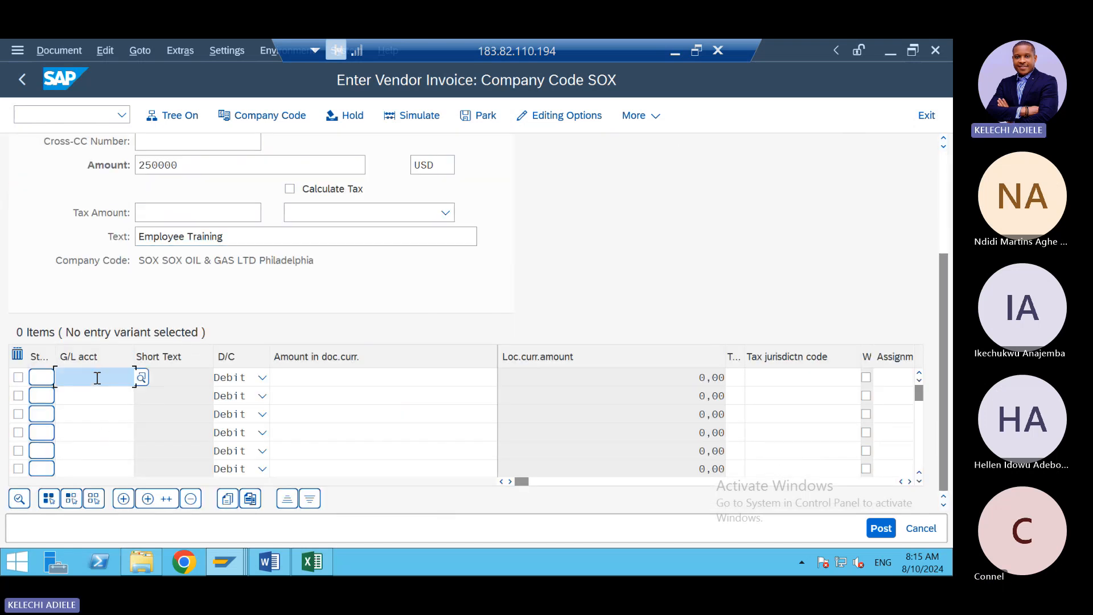
text(4002)
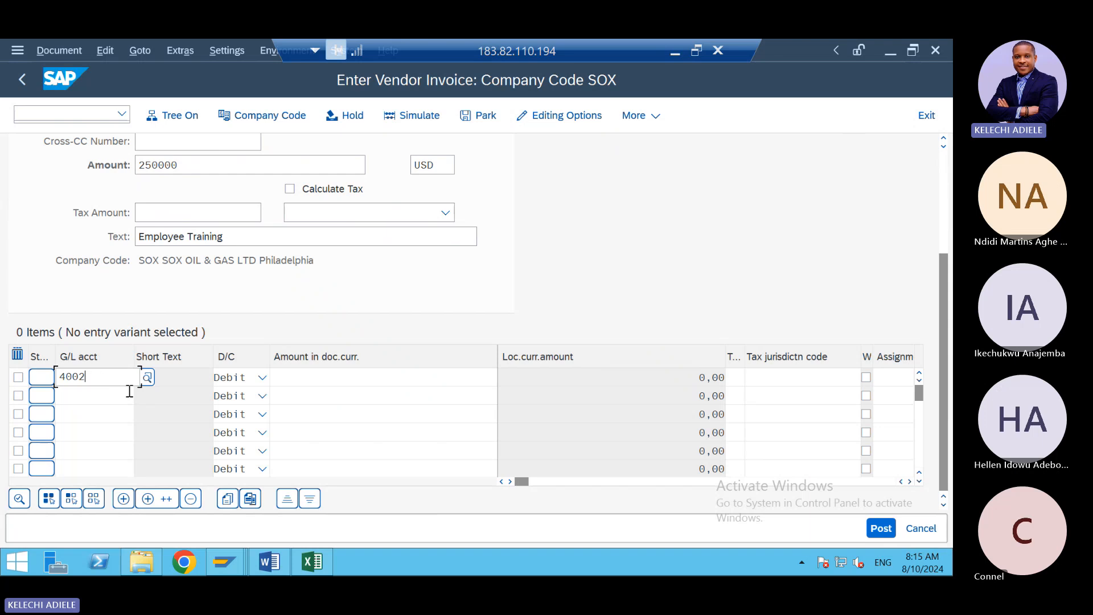
click(159, 467)
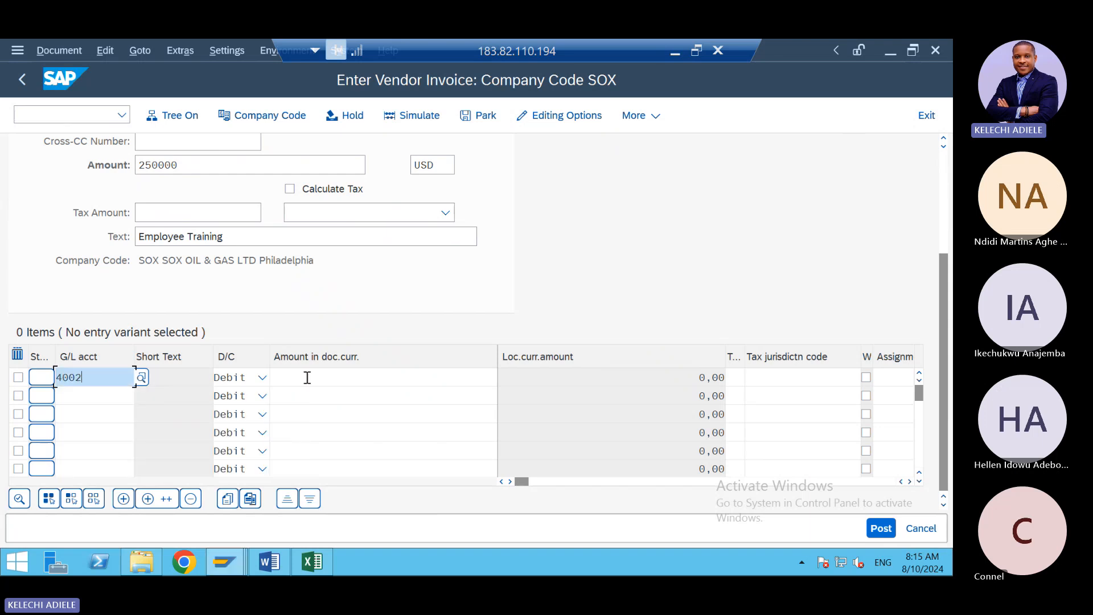
click(307, 378)
text(259)
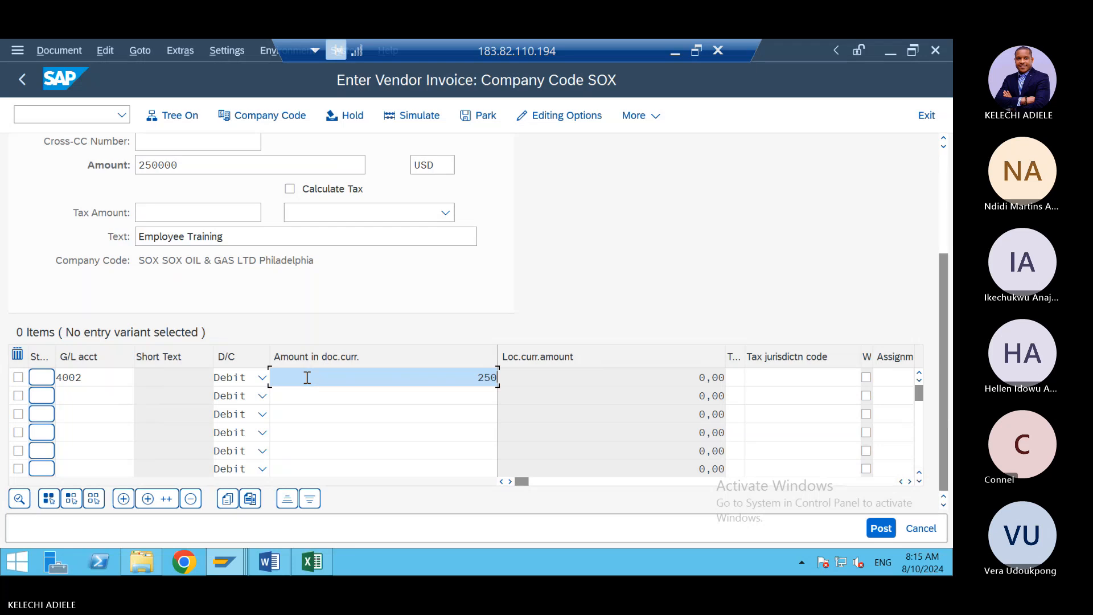
key(Return)
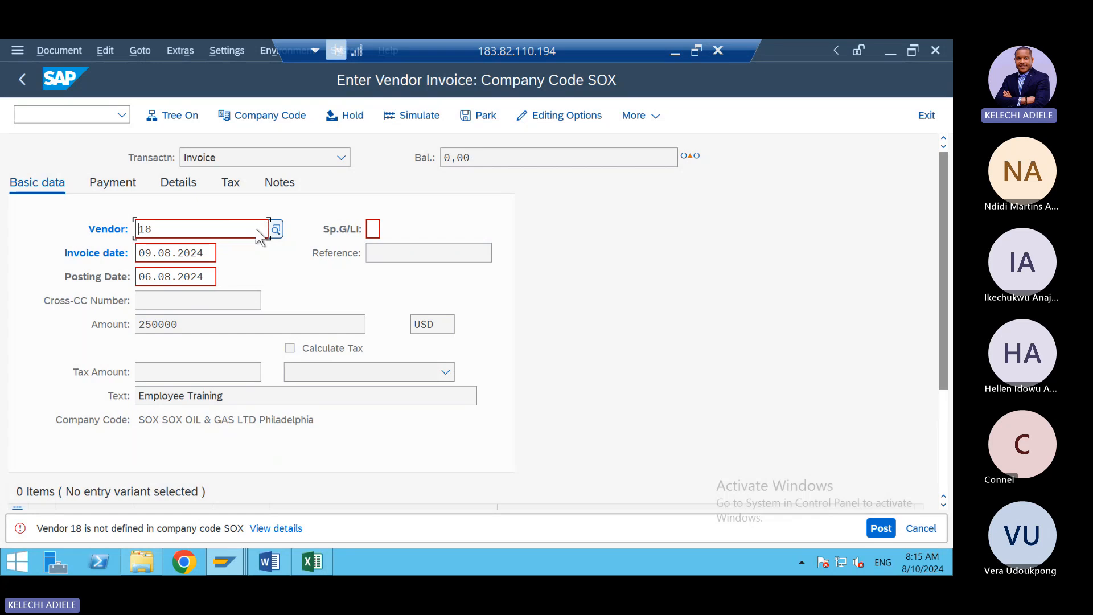
- Replace the vendor with Julius Berger from a supplier search in company code SOX, and accept the invoice data
key(BackSpace)
key(BackSpace)
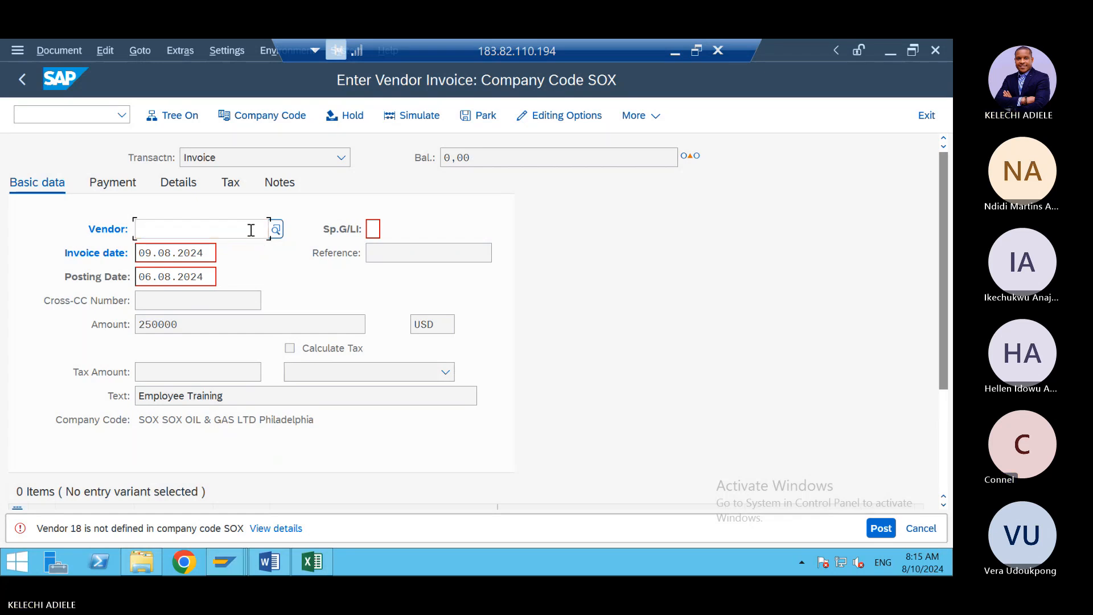
click(278, 229)
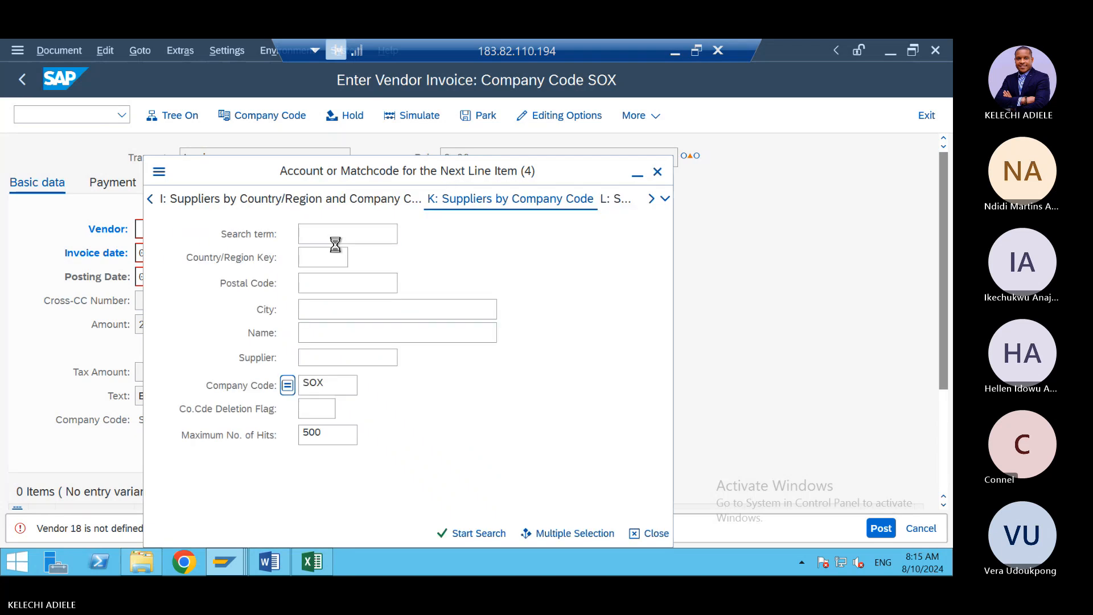
click(473, 532)
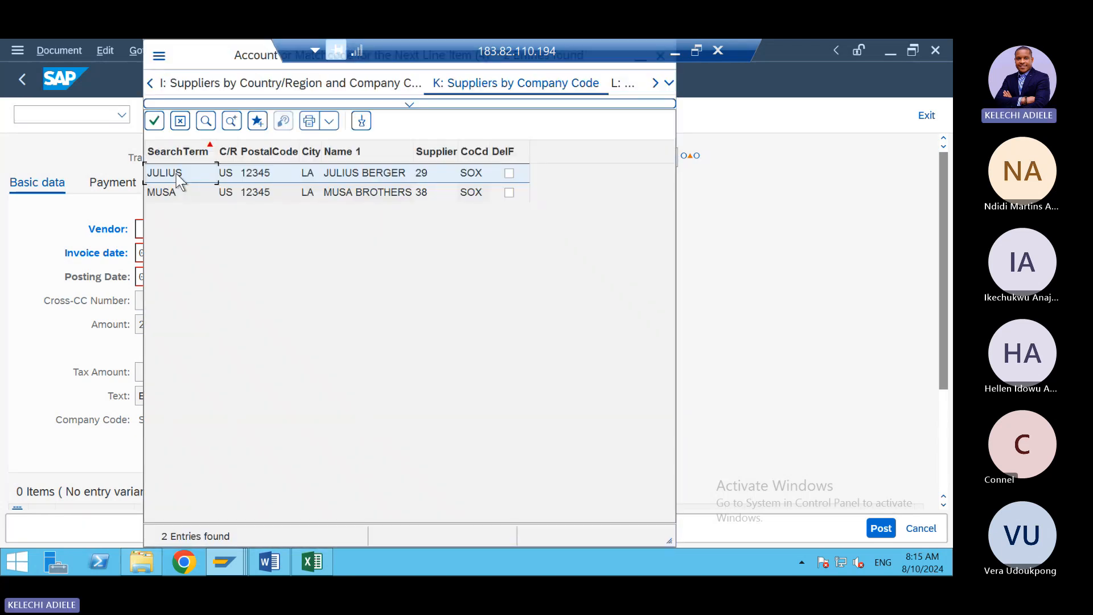
double_click(176, 174)
key(Return)
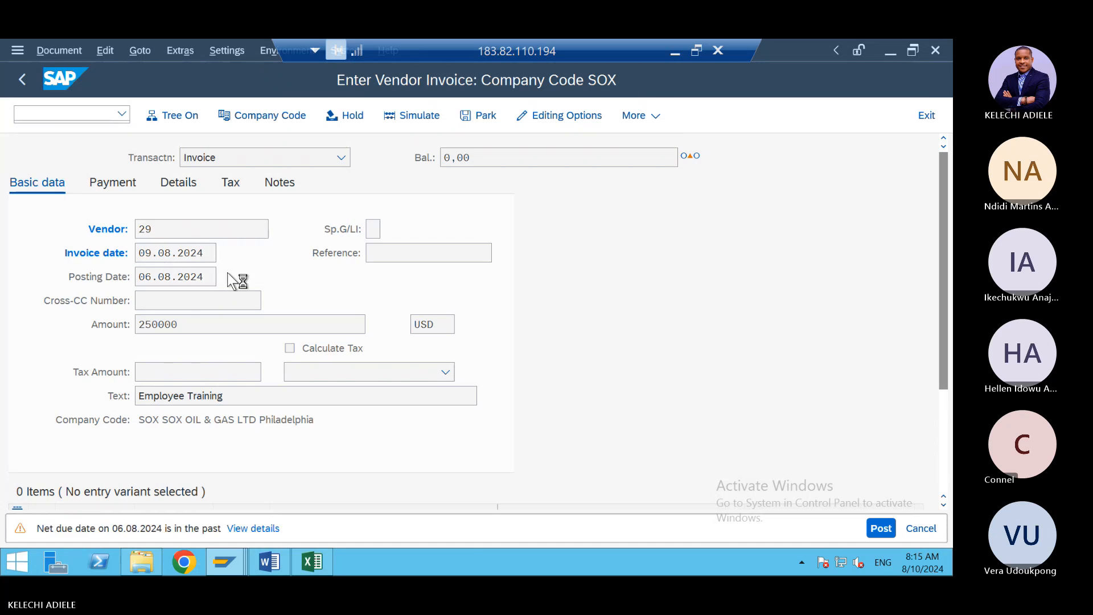
key(Return)
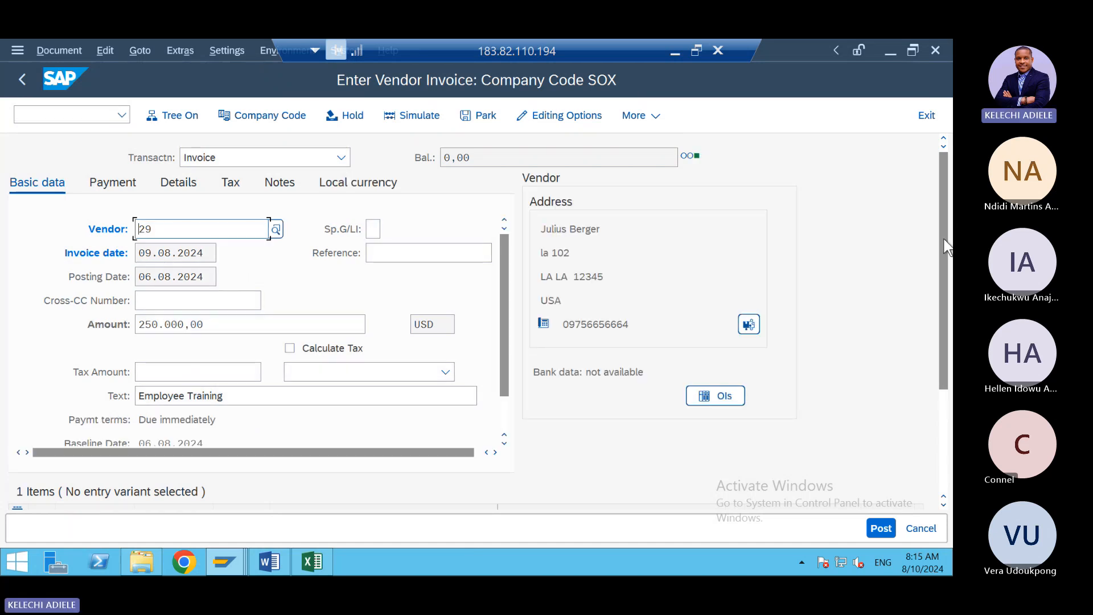
- Check the cost center of the account 4002 line item, simulate the vendor invoice and post it
drag(938, 314, 940, 362)
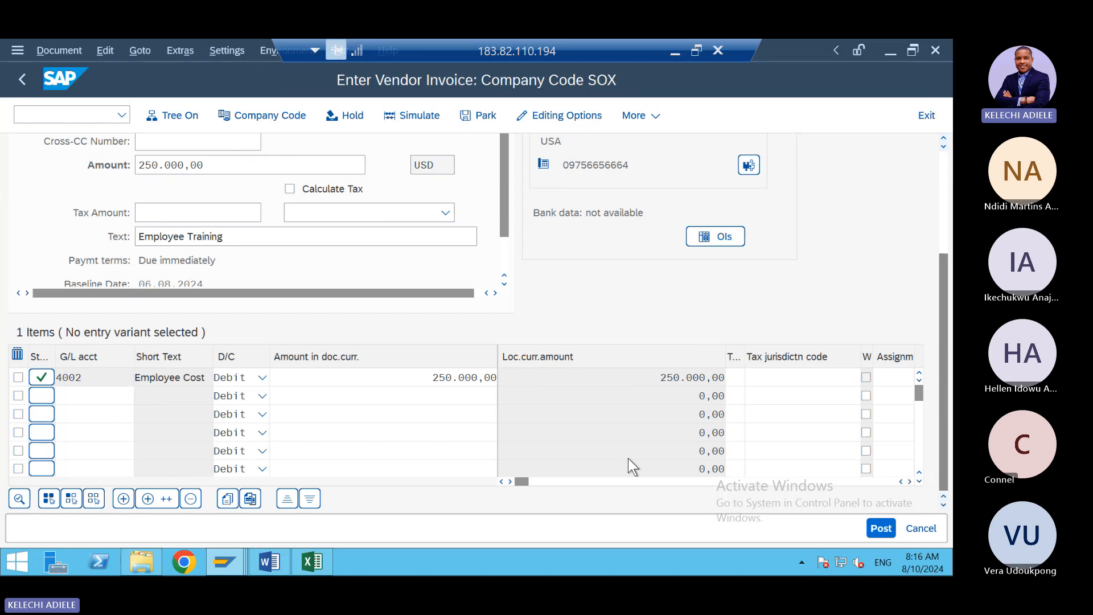
drag(520, 484, 572, 492)
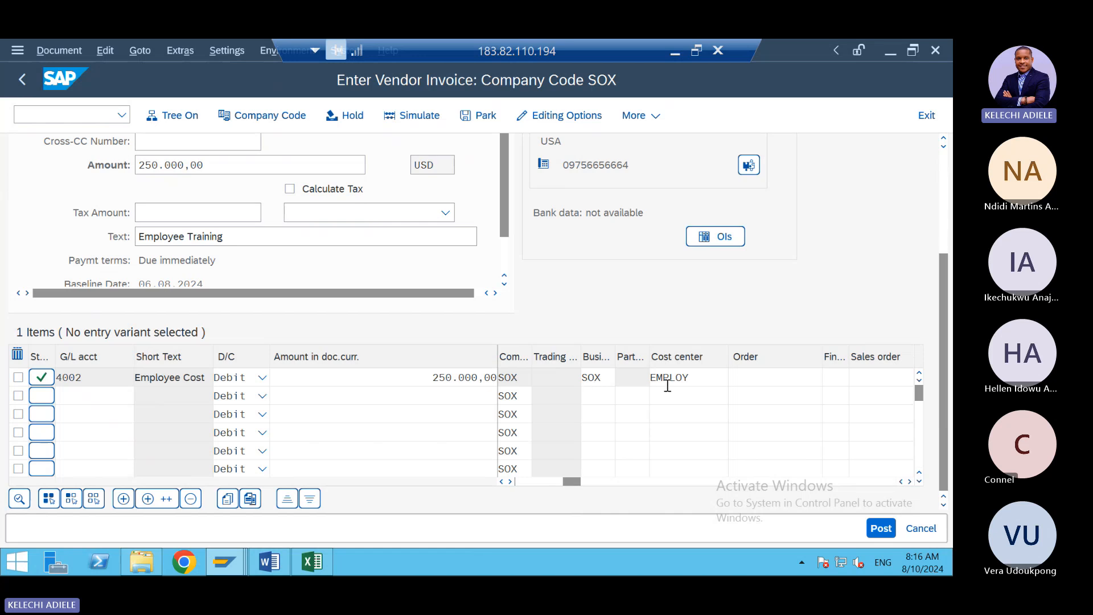
click(402, 117)
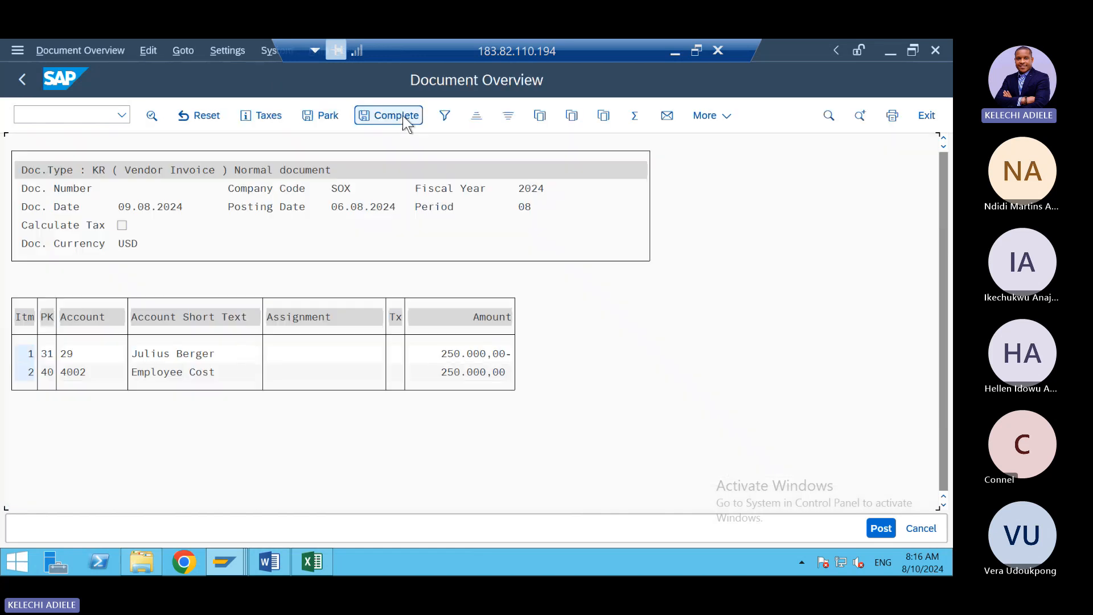
click(881, 529)
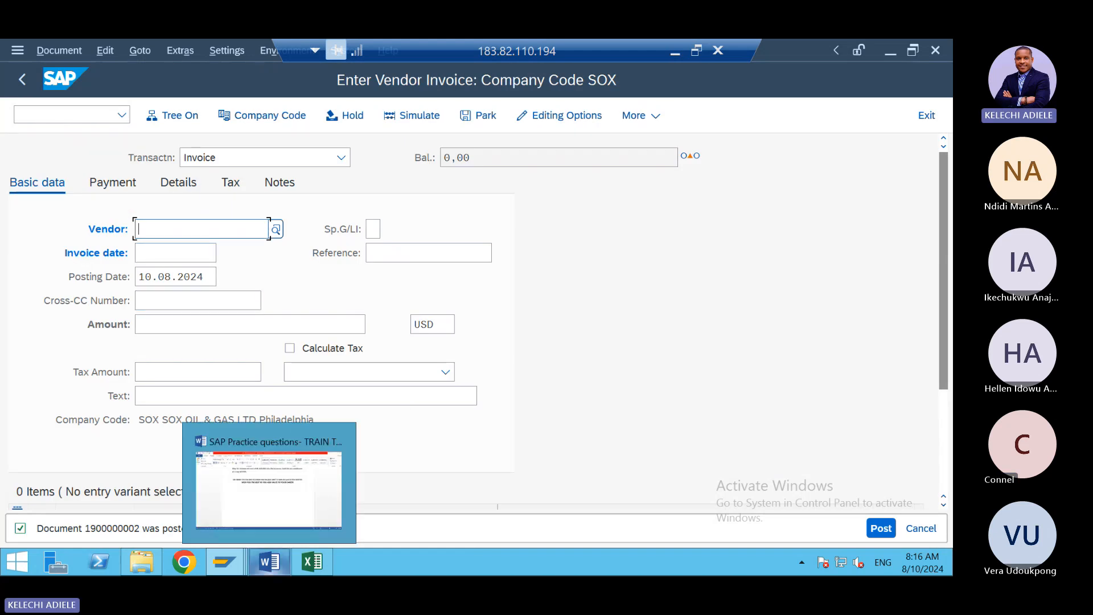
- Switch to the Period Breakdown report of cost center EMPLOY and examine the monthly actual and plan costs
click(225, 562)
click(433, 489)
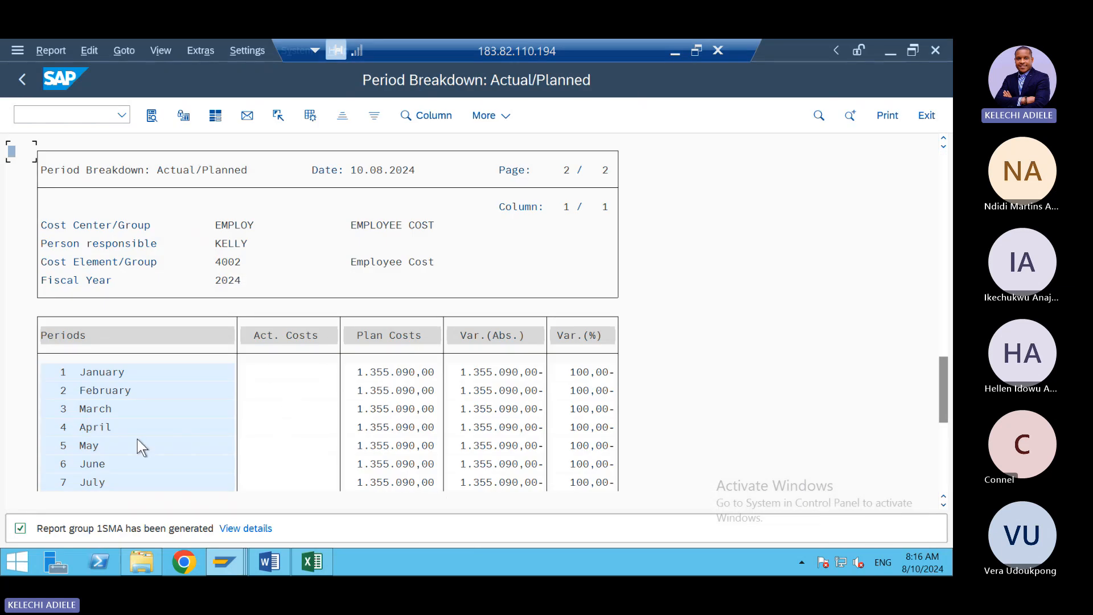
click(944, 505)
click(943, 505)
click(943, 505)
click(944, 504)
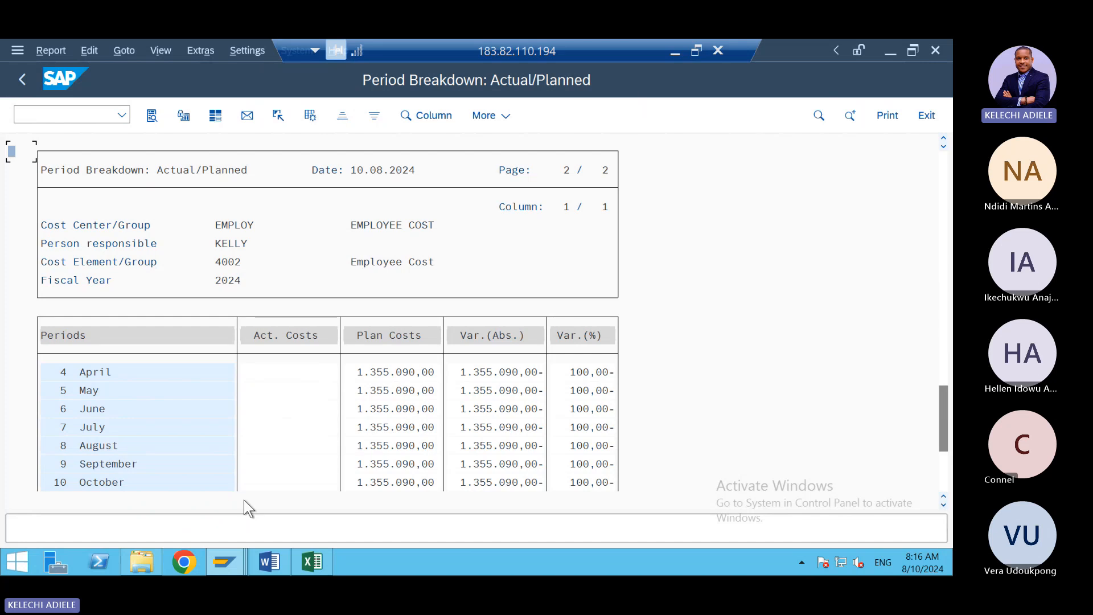
- Exit the period breakdown and variance reports, and rerun the 2024 actual/plan/variance report for cost center EMPLOY, periods 1 to 12
click(47, 50)
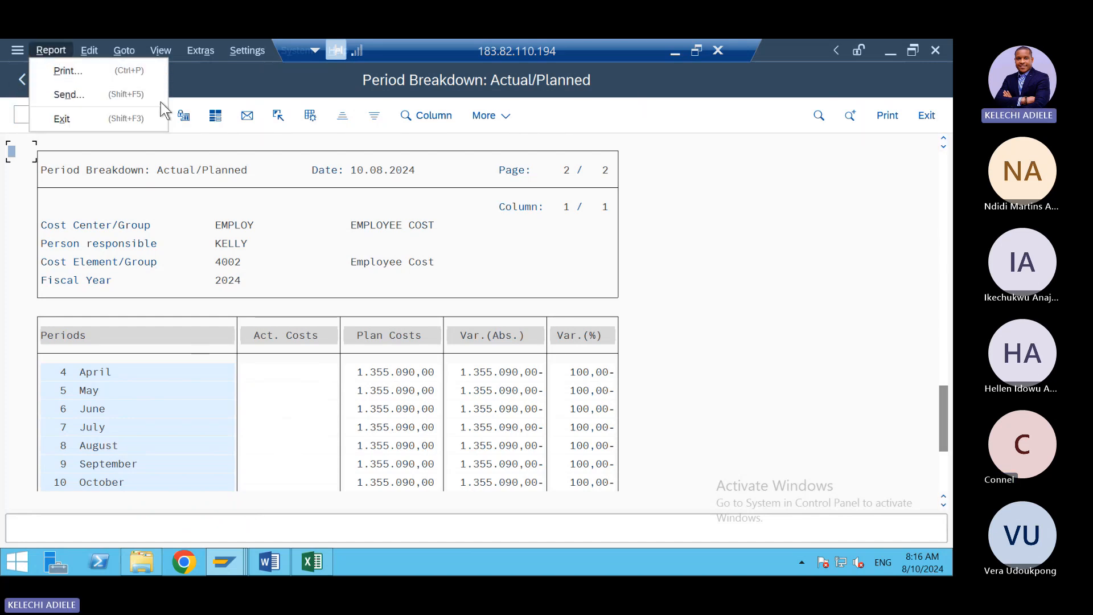
click(20, 74)
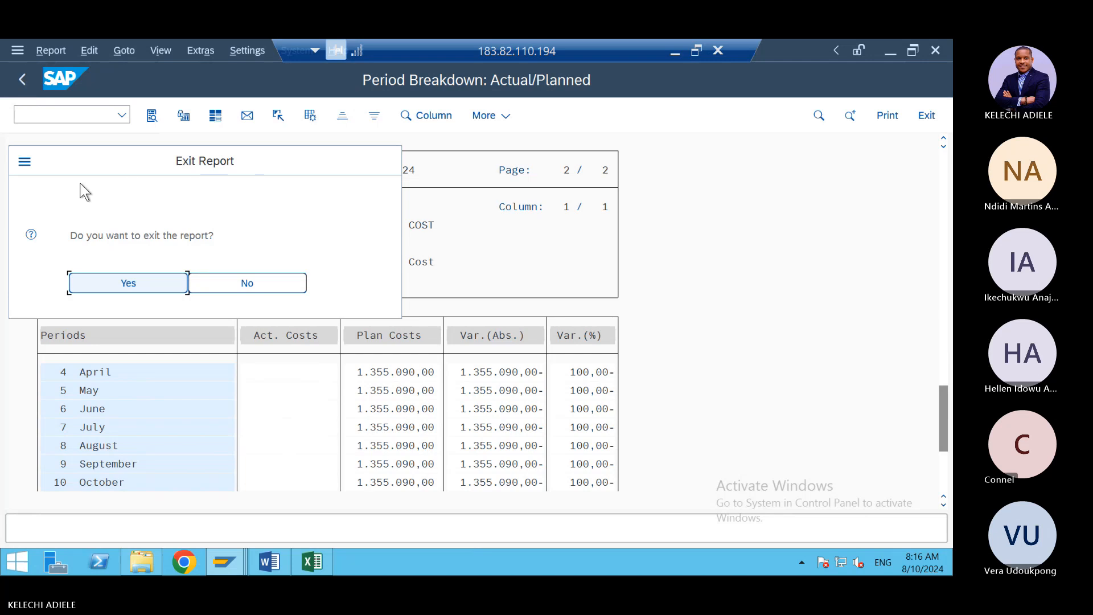
click(129, 284)
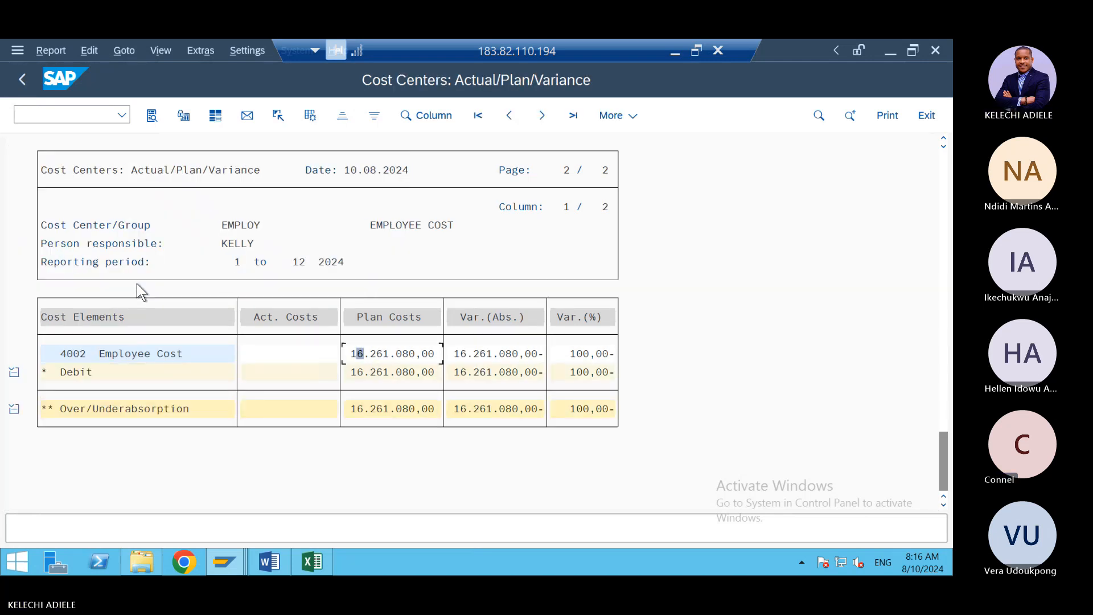
click(21, 79)
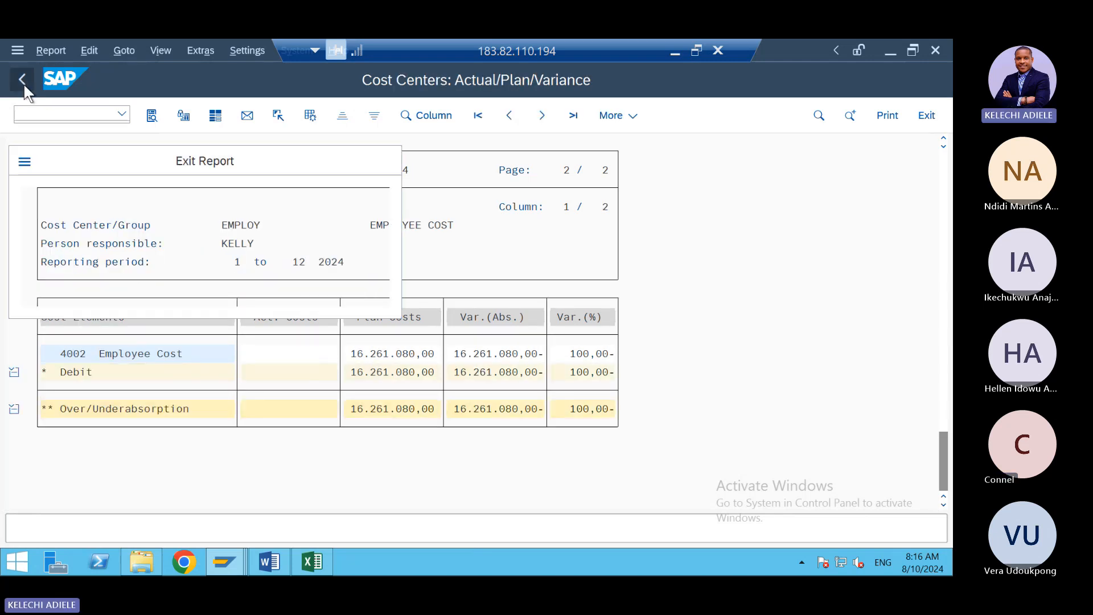
click(155, 282)
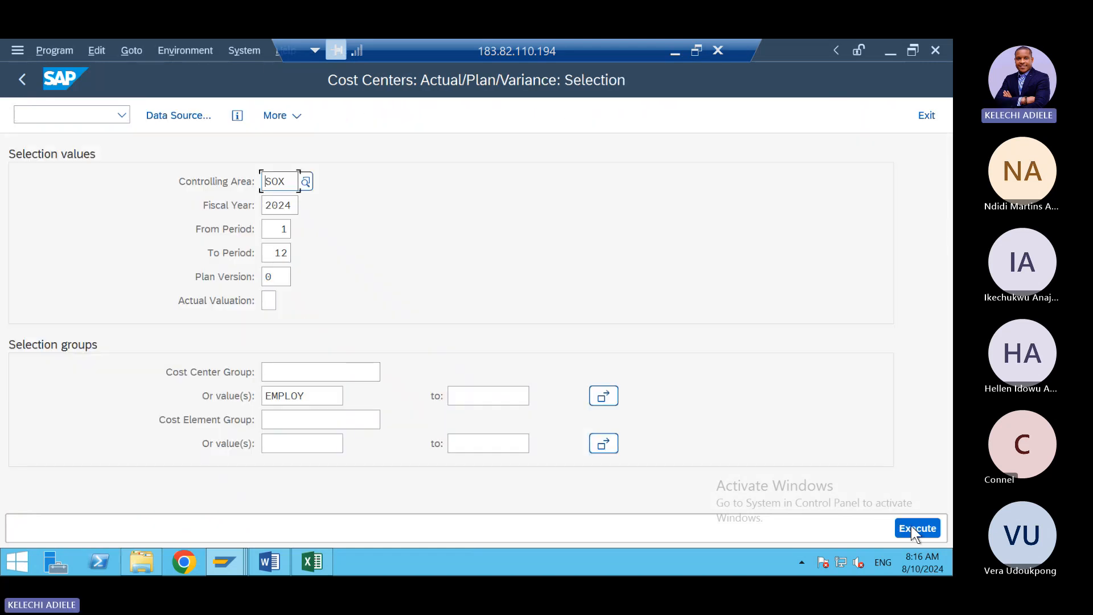
click(915, 529)
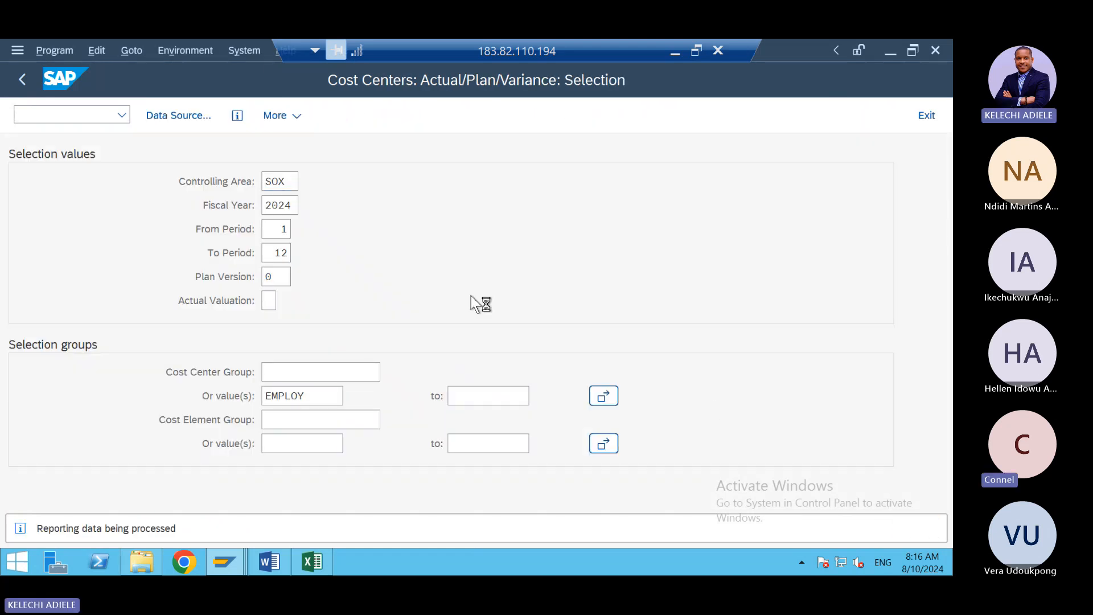
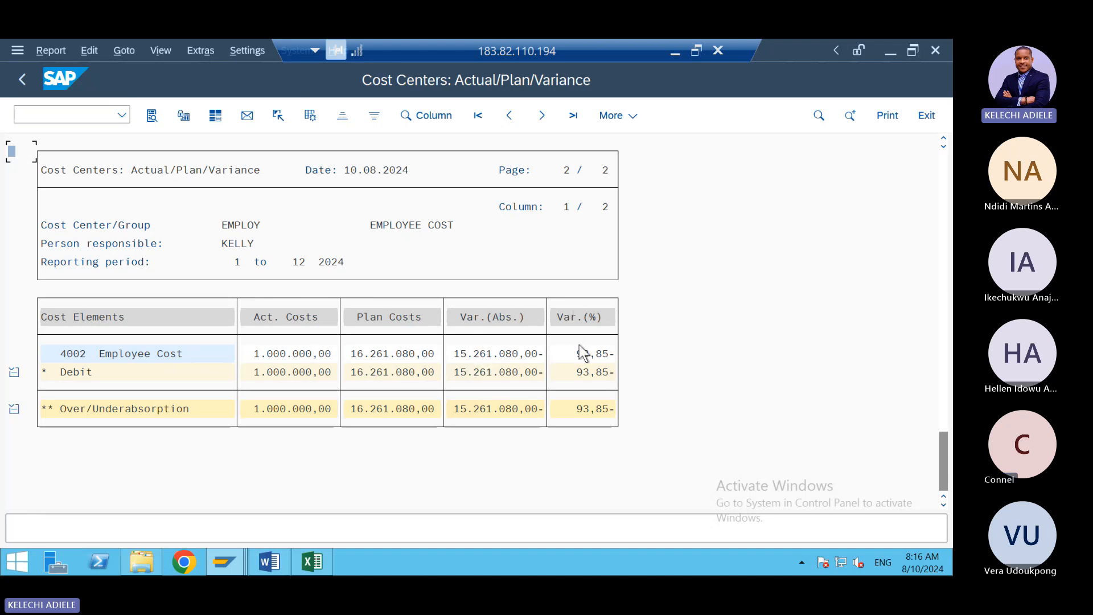
- Open the actual/plan period breakdown from the 4002 Employee Cost actual costs and examine the months down to December
click(291, 354)
double_click(290, 353)
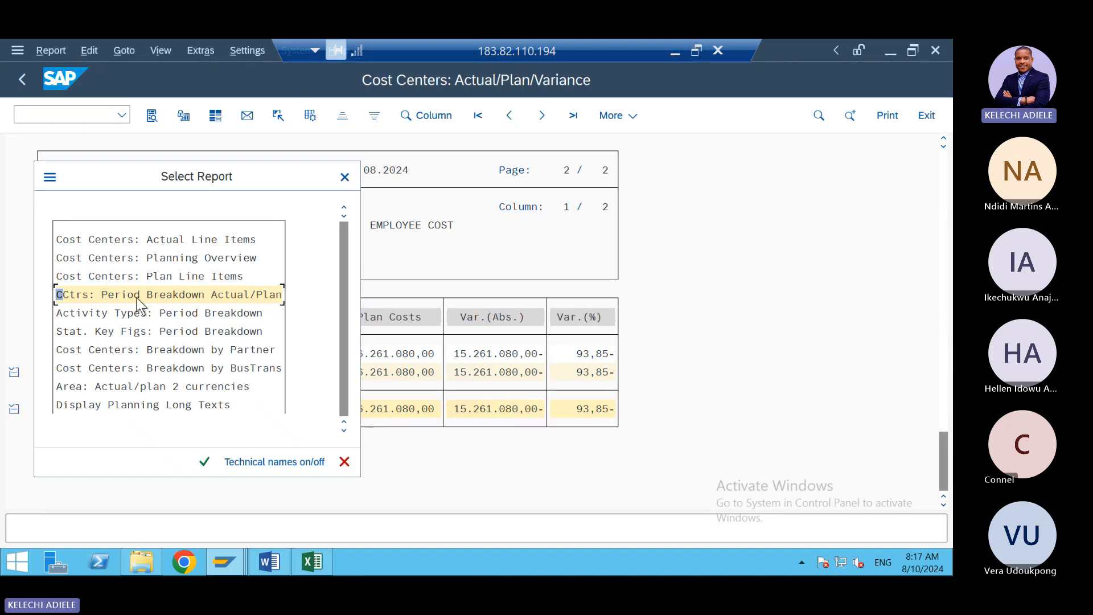
double_click(194, 300)
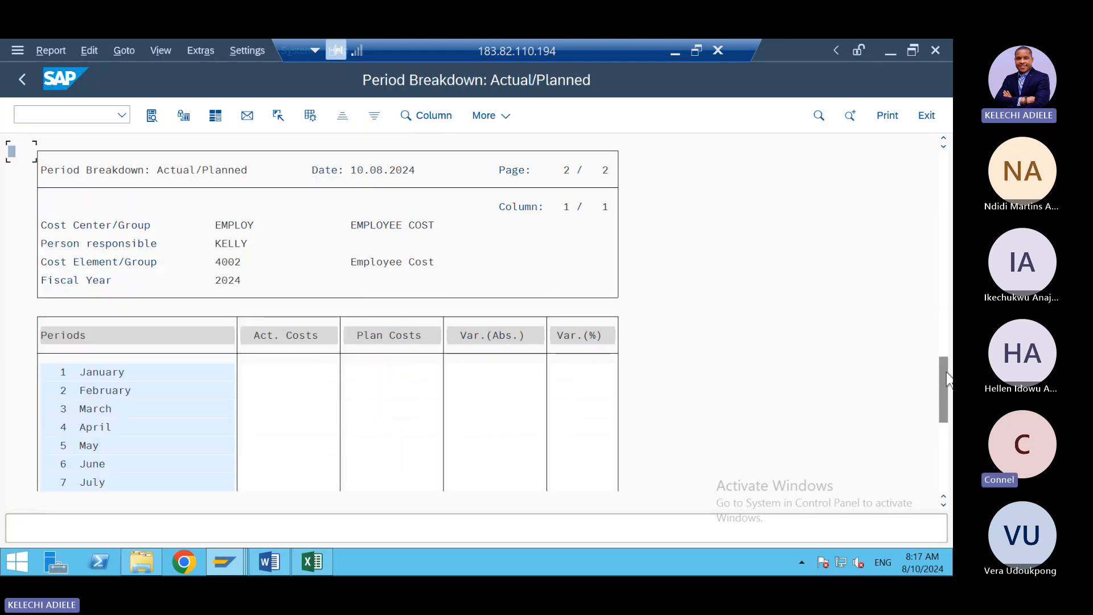
drag(947, 379, 952, 430)
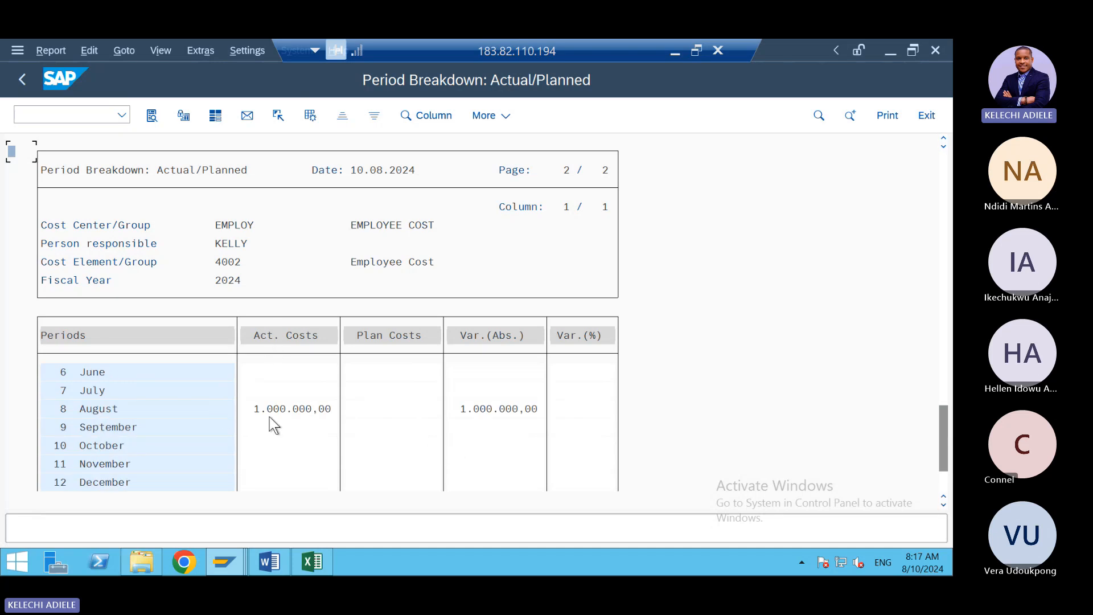
- Display the actual line items behind the August actual costs, and return to the actual/plan/variance report
double_click(294, 410)
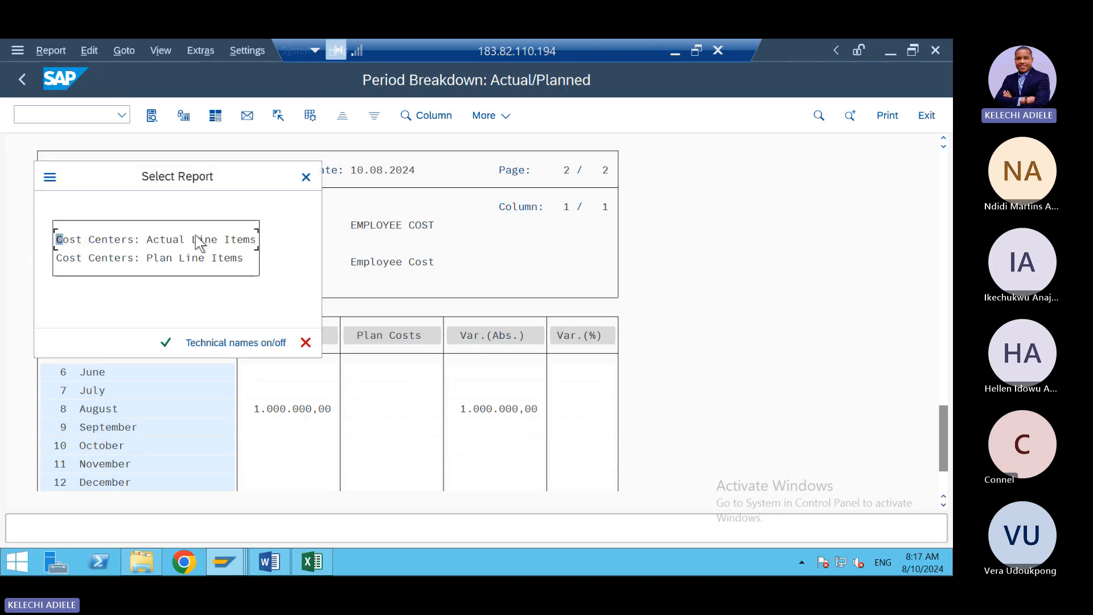
click(167, 343)
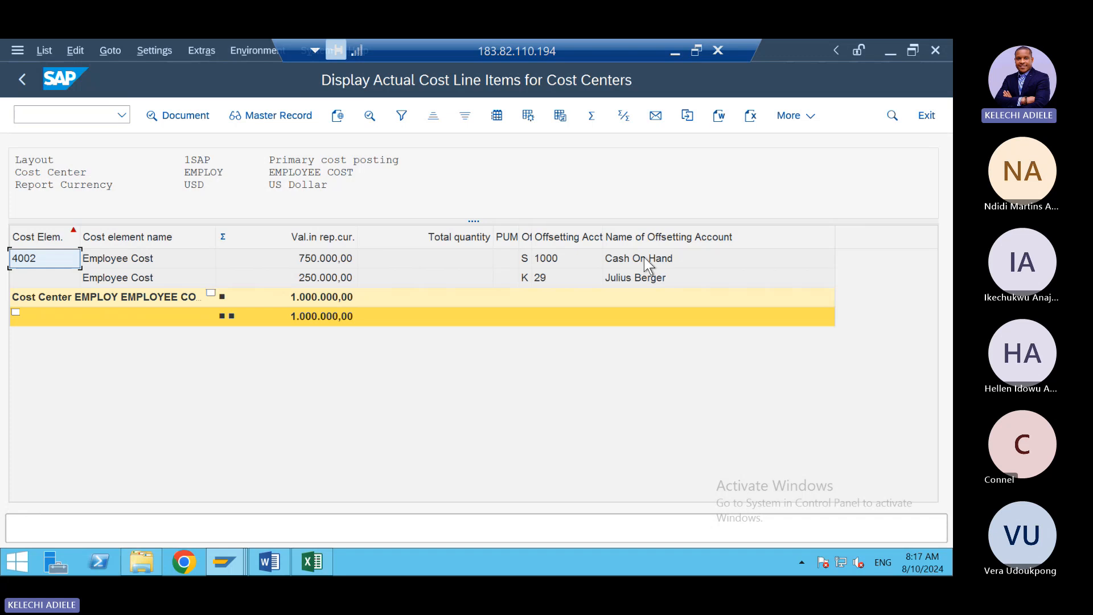
click(21, 79)
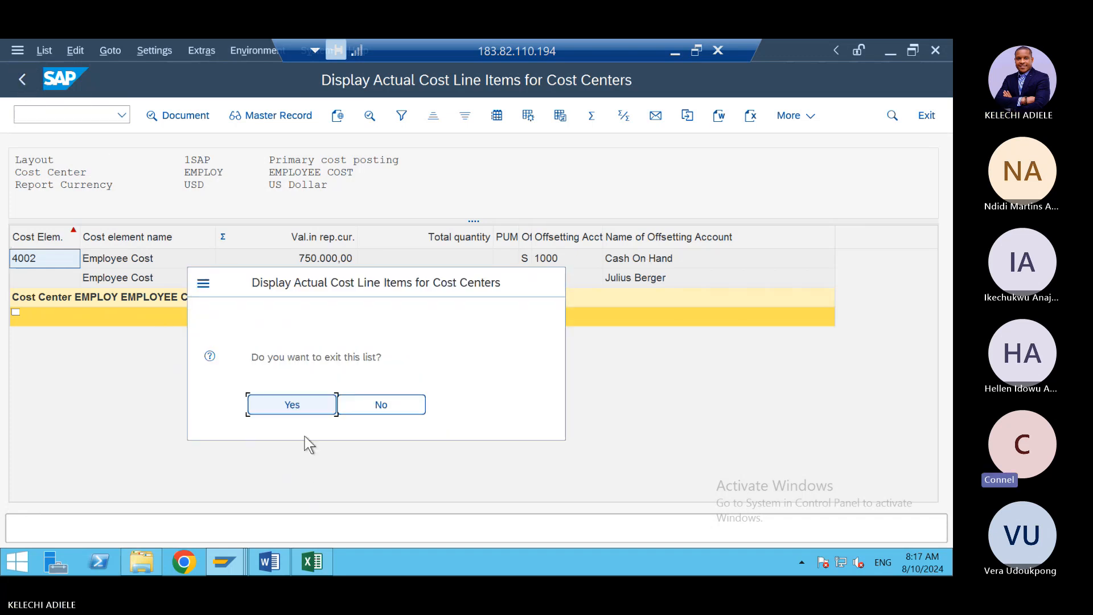
click(292, 405)
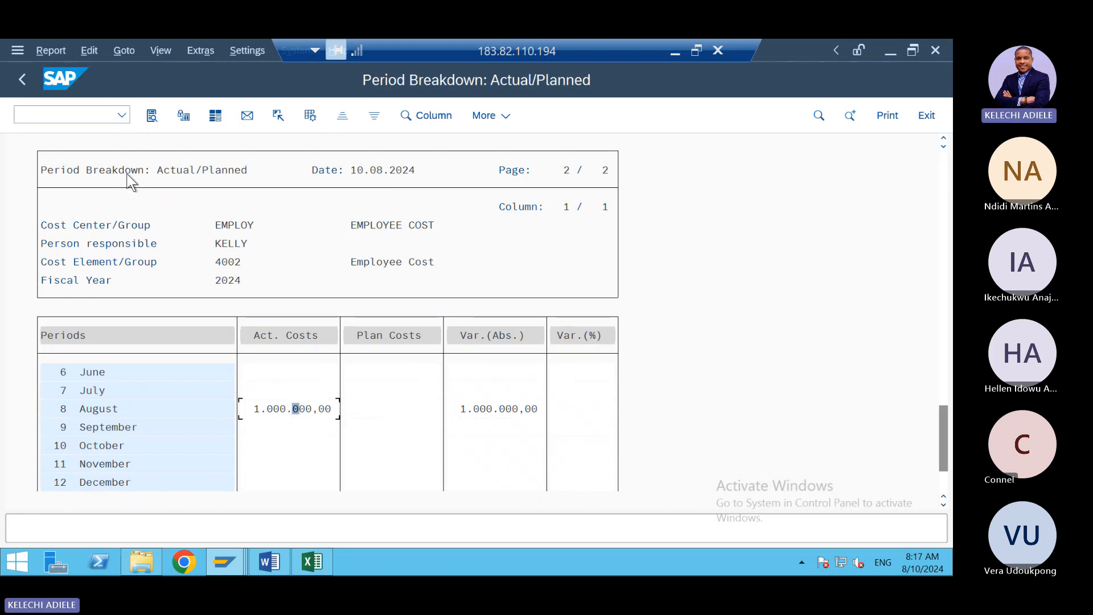
click(22, 79)
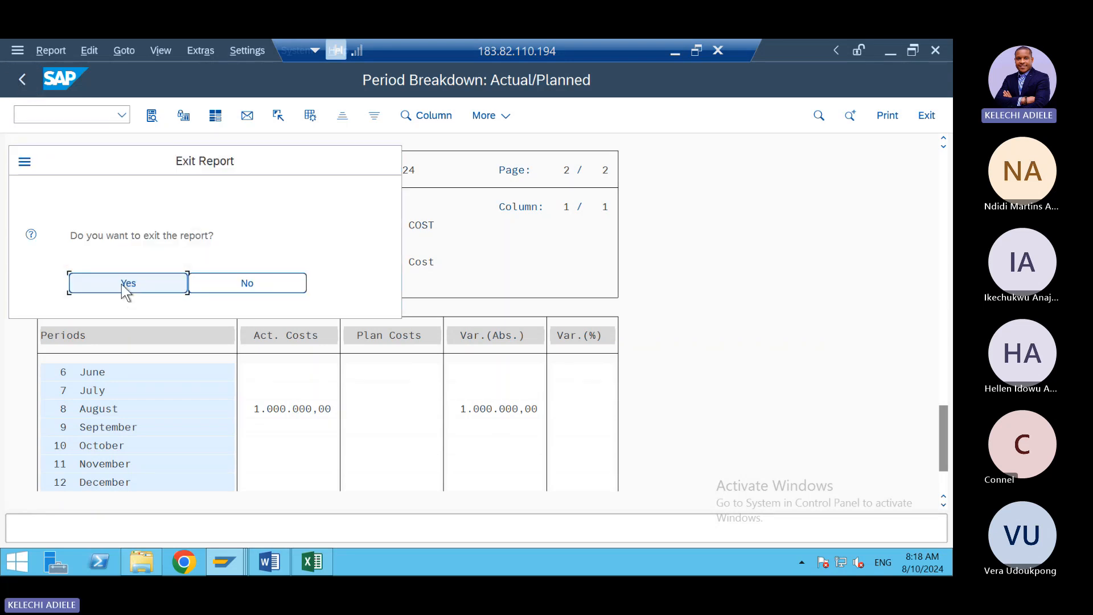
click(123, 285)
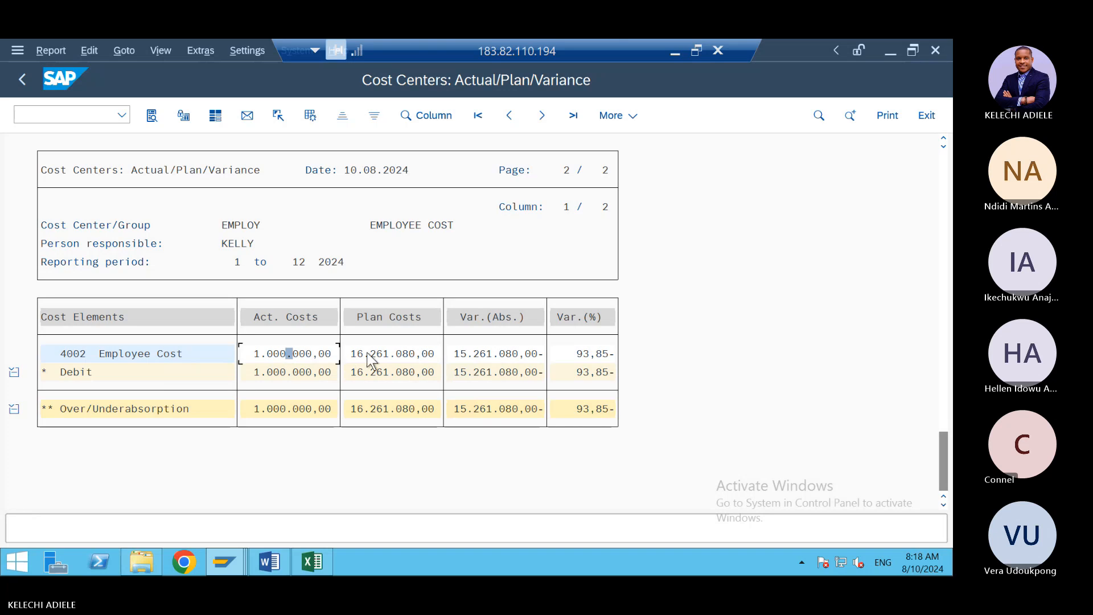
- Display the Actual Line Items report directly from the 4002 actual costs in the variance report, and exit the list
double_click(303, 353)
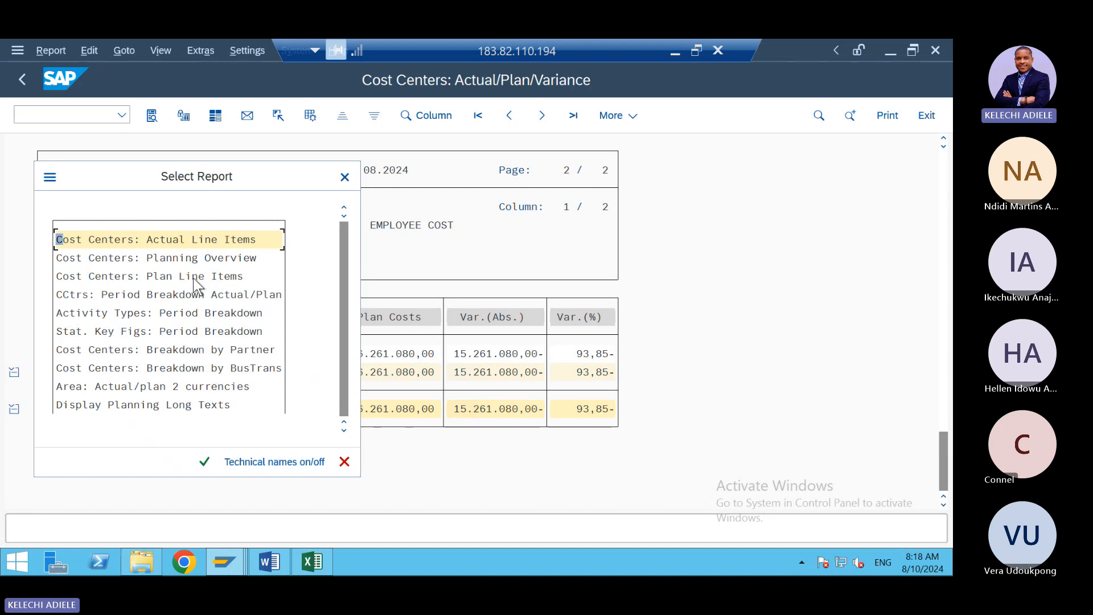
double_click(188, 242)
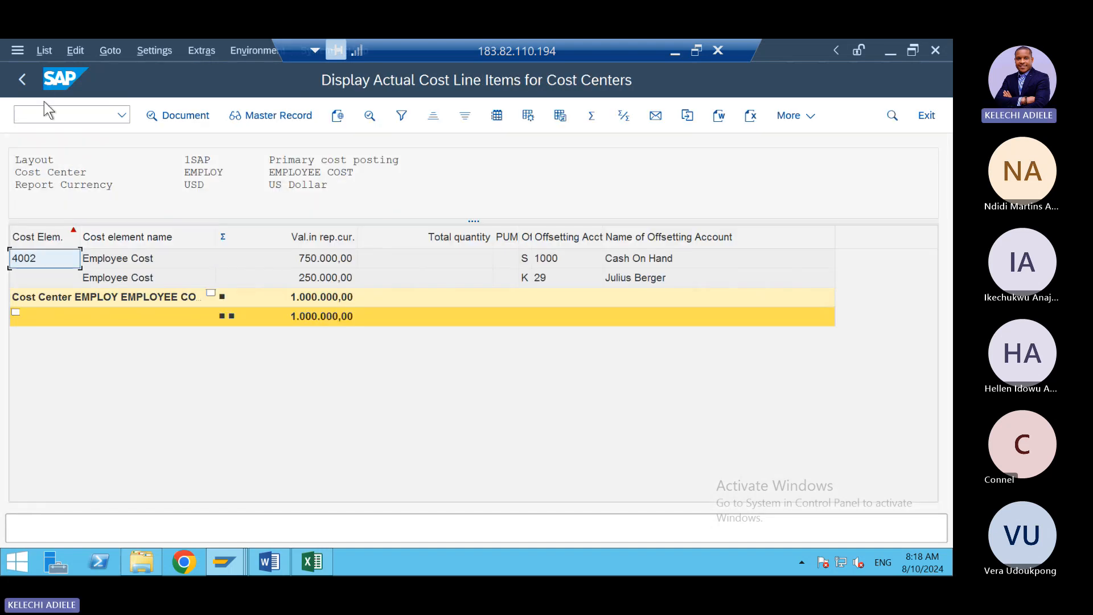
click(23, 79)
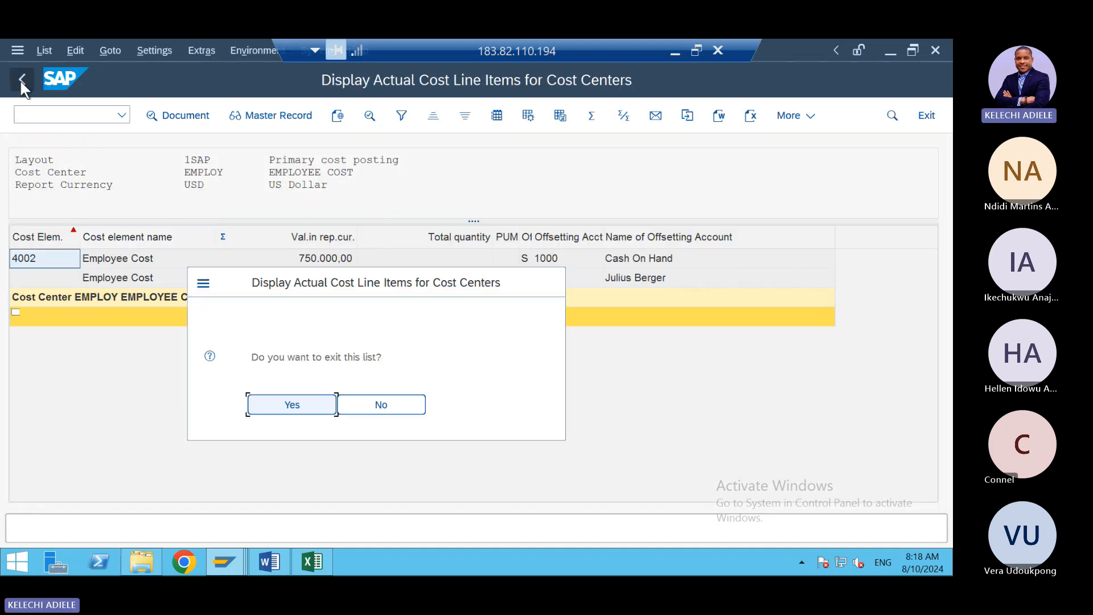
click(276, 405)
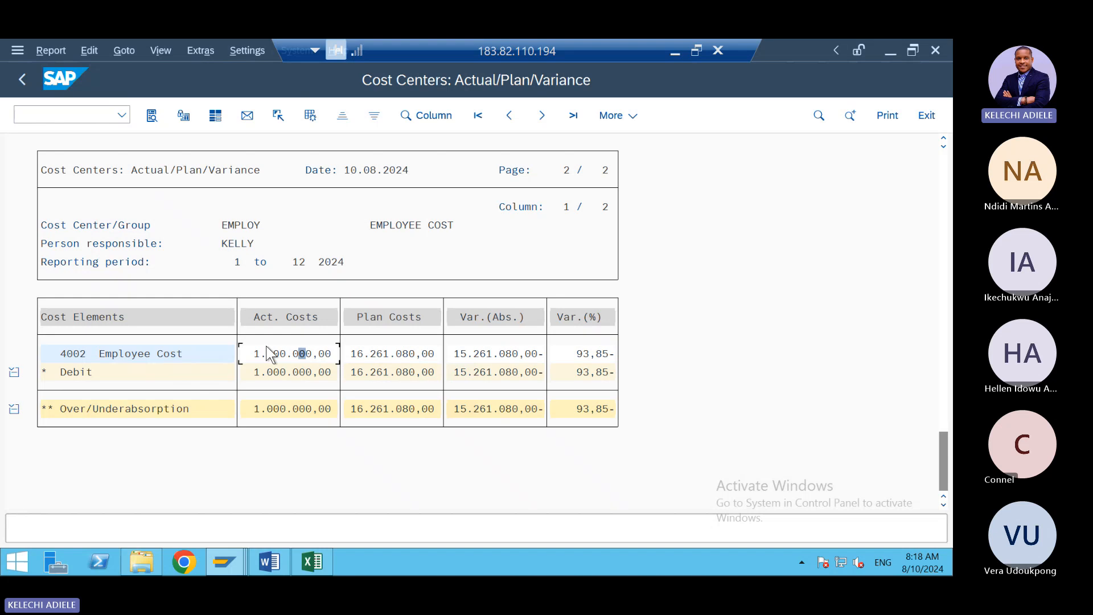
- View the Planning Overview report for the 4002 Employee Cost element and return to the variance report
double_click(284, 354)
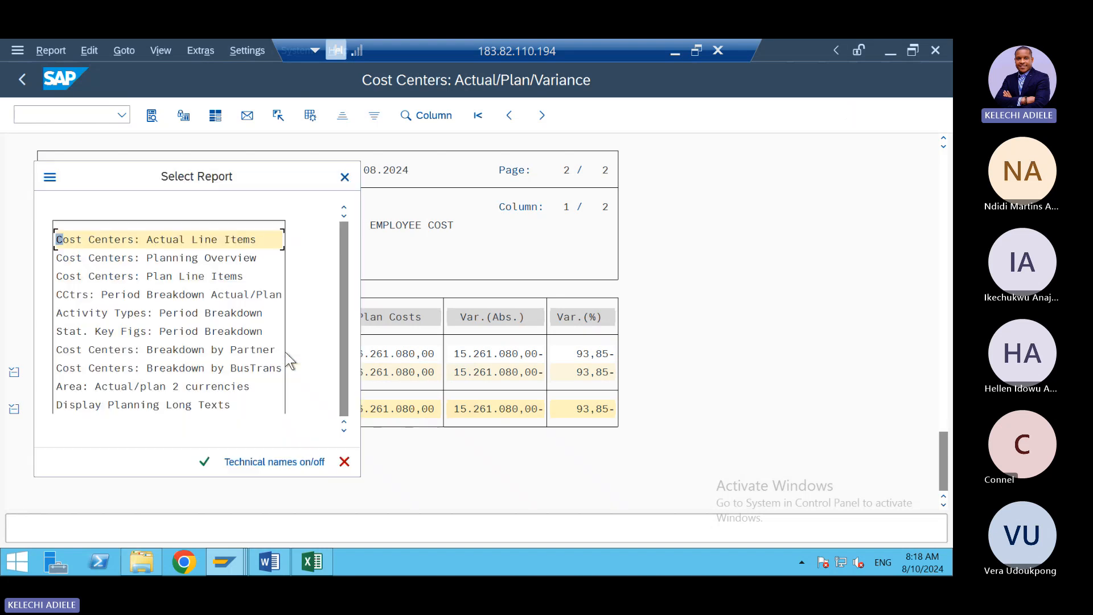
double_click(183, 262)
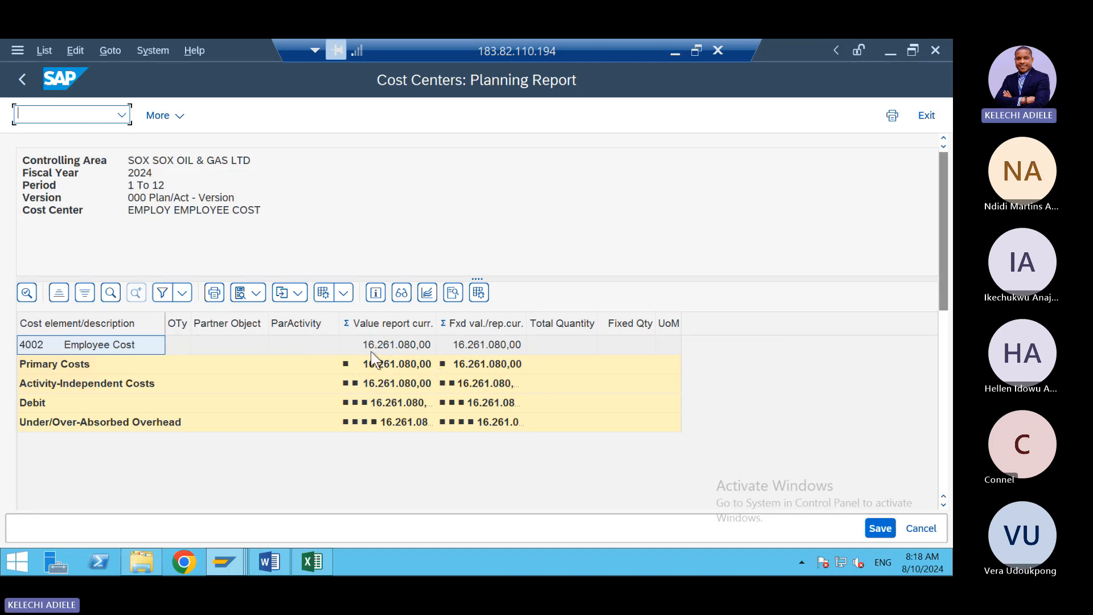
click(22, 85)
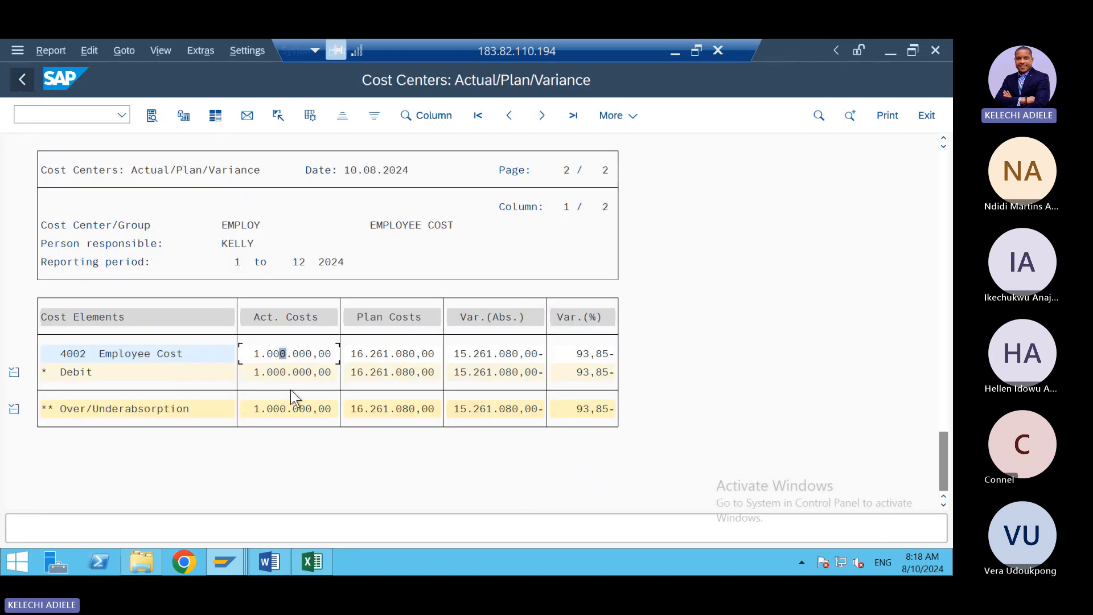
- Check the Plan Line Items report for cost element 4002, and exit the variance report to its selection screen
double_click(287, 358)
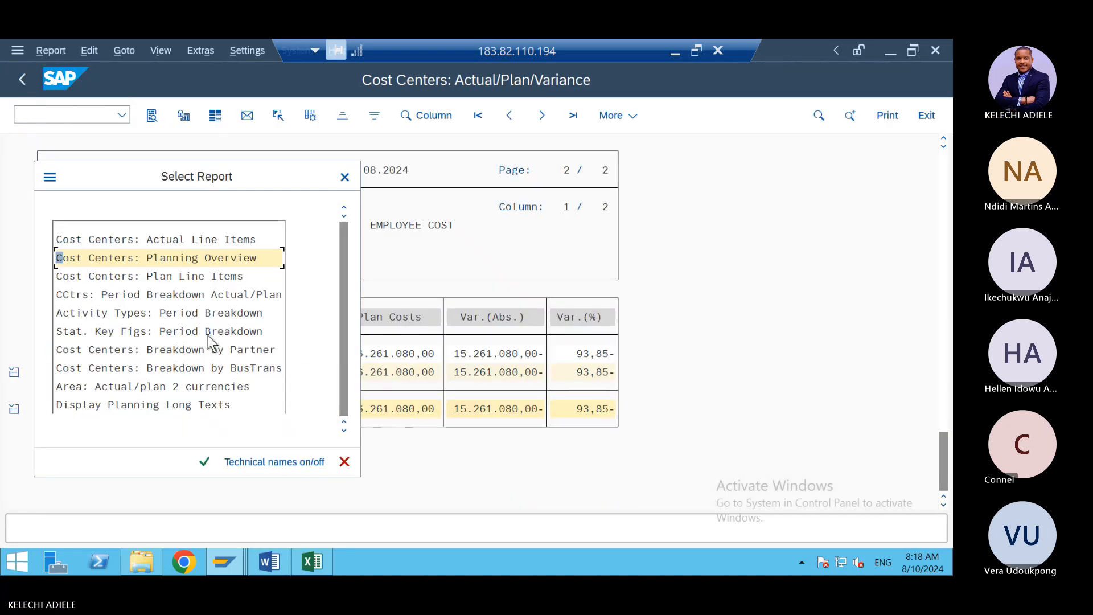
double_click(179, 277)
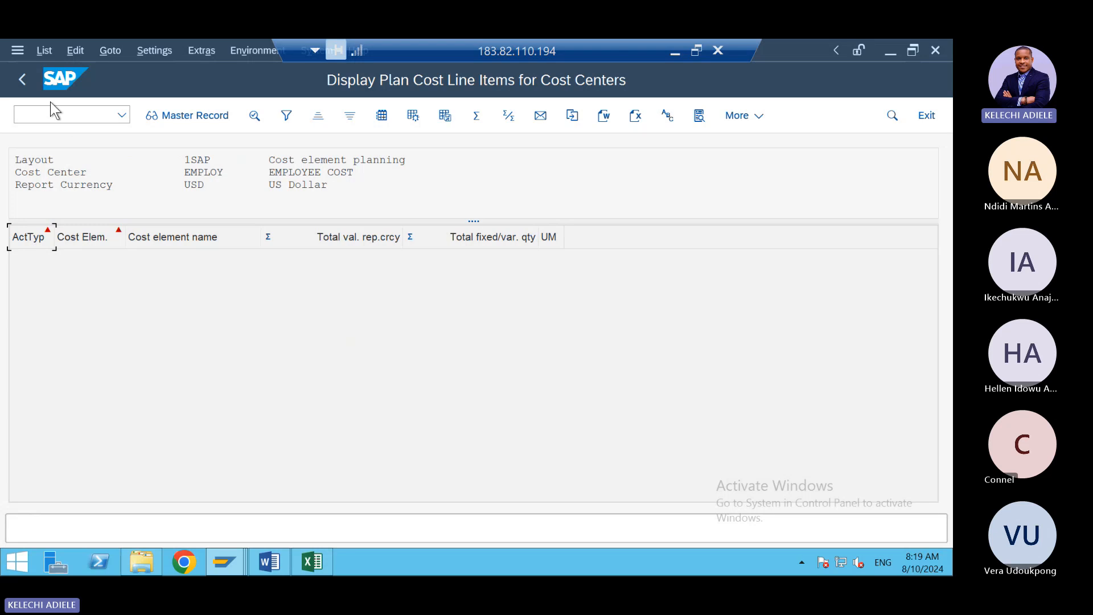
click(21, 81)
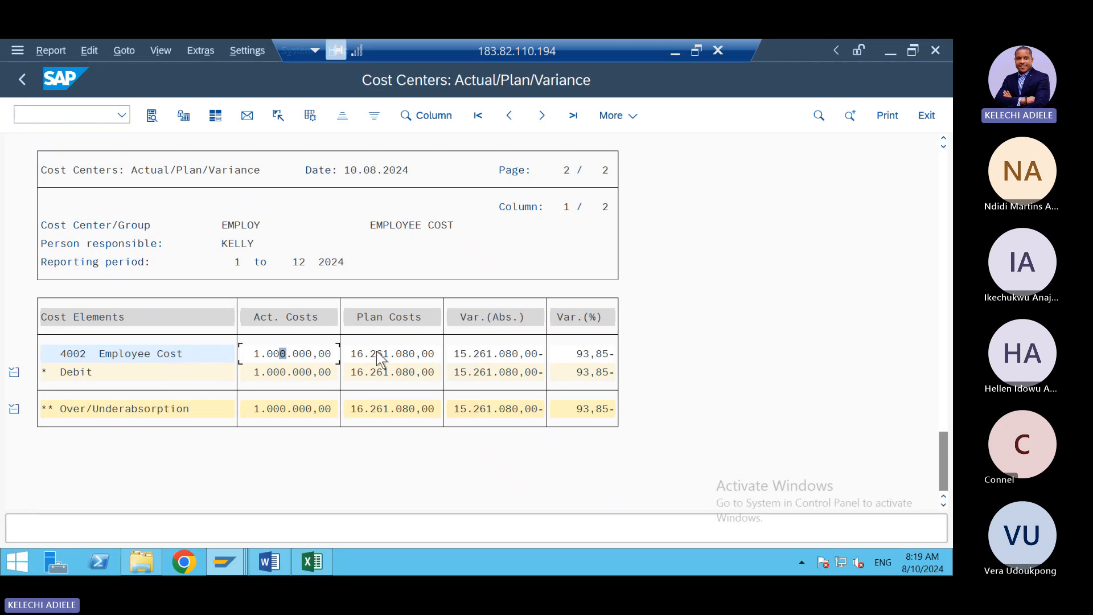
click(21, 80)
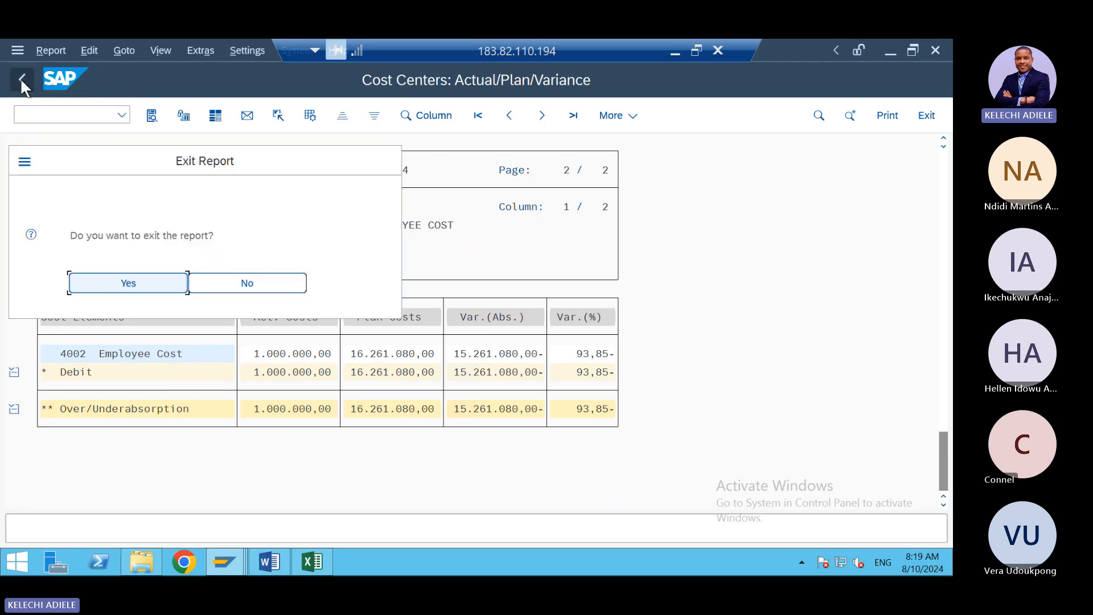
click(128, 284)
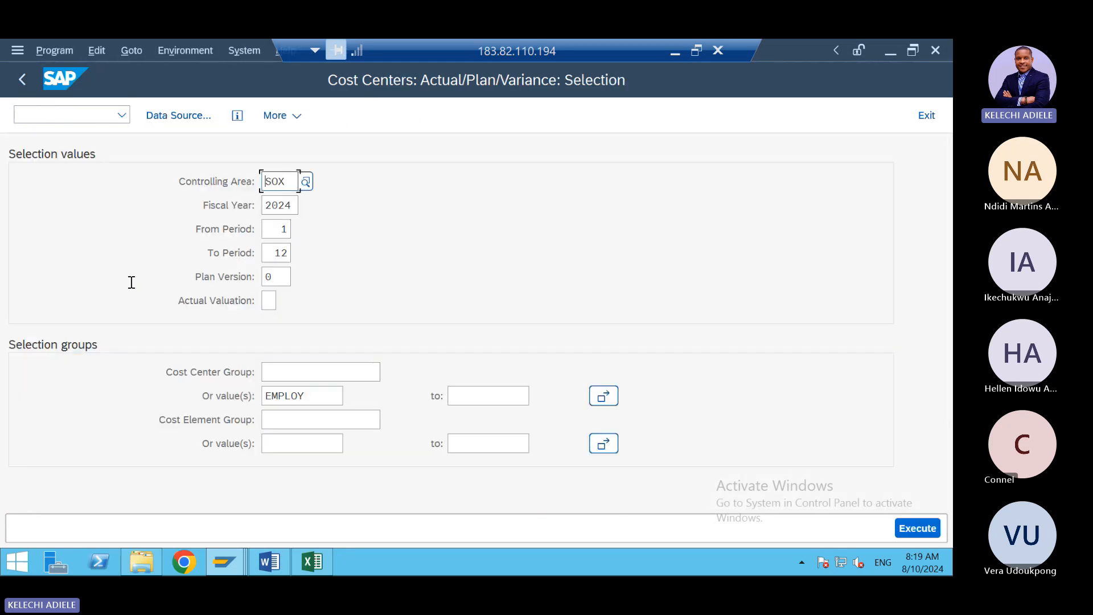
- Try to start transaction S_ALR_87013640 by adapting the recent S_ALR_87013611 command
click(114, 115)
click(127, 121)
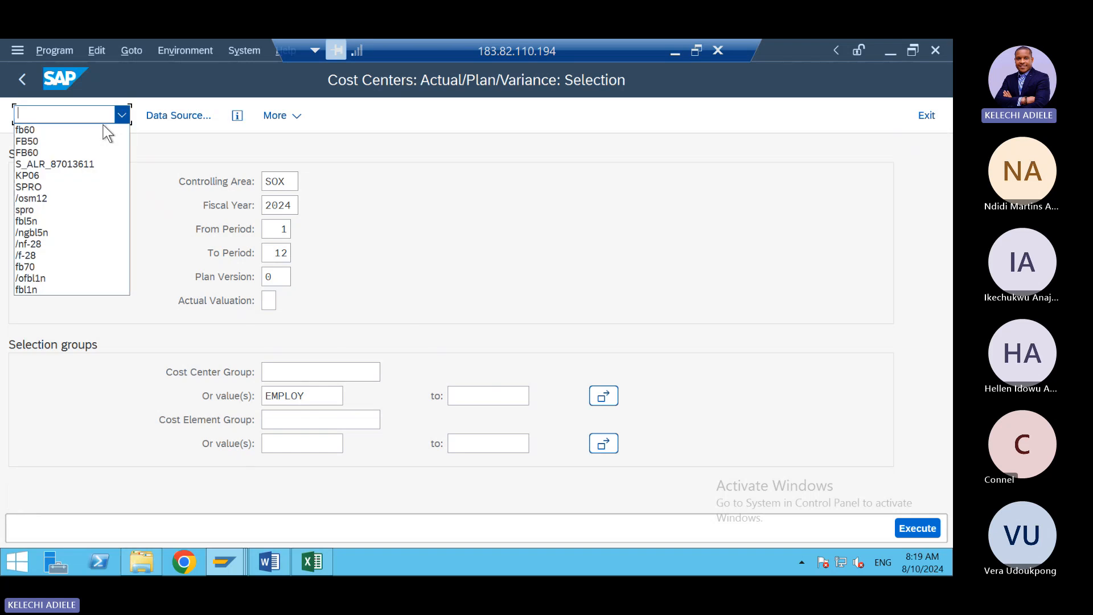
click(84, 159)
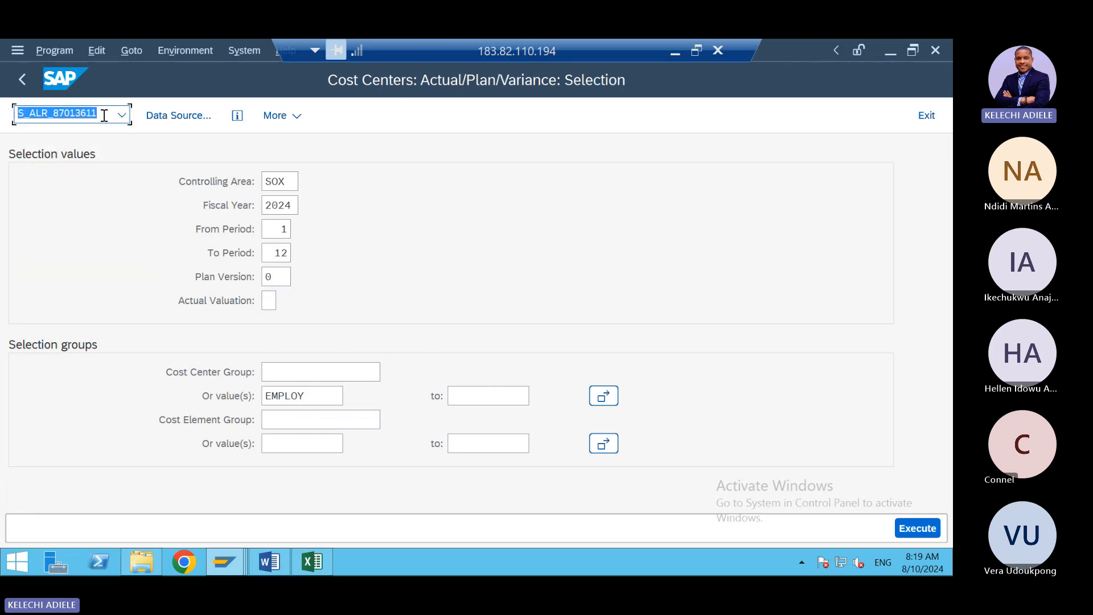
click(104, 115)
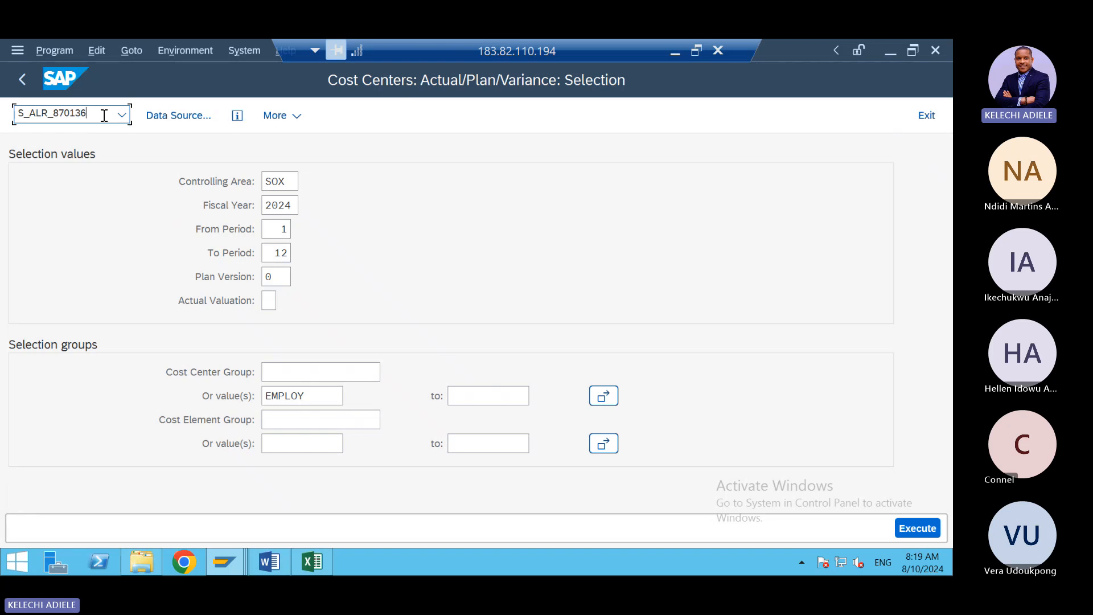
key(Return)
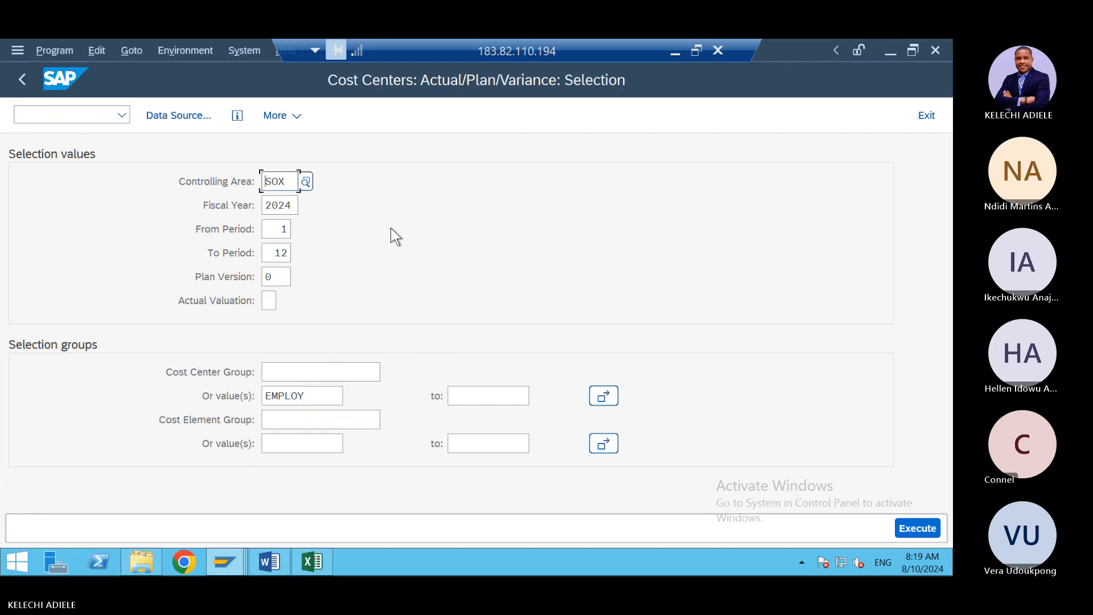
- Recall the S_ALR_87013640 command and run it with the /n prefix to open the period breakdown selection
click(123, 114)
click(58, 130)
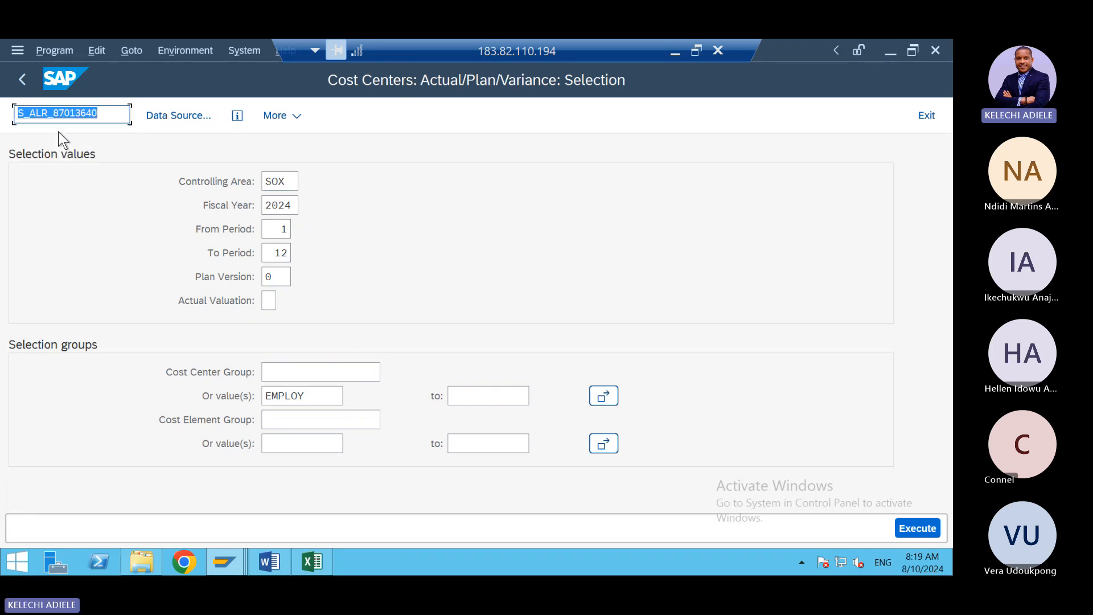
click(18, 116)
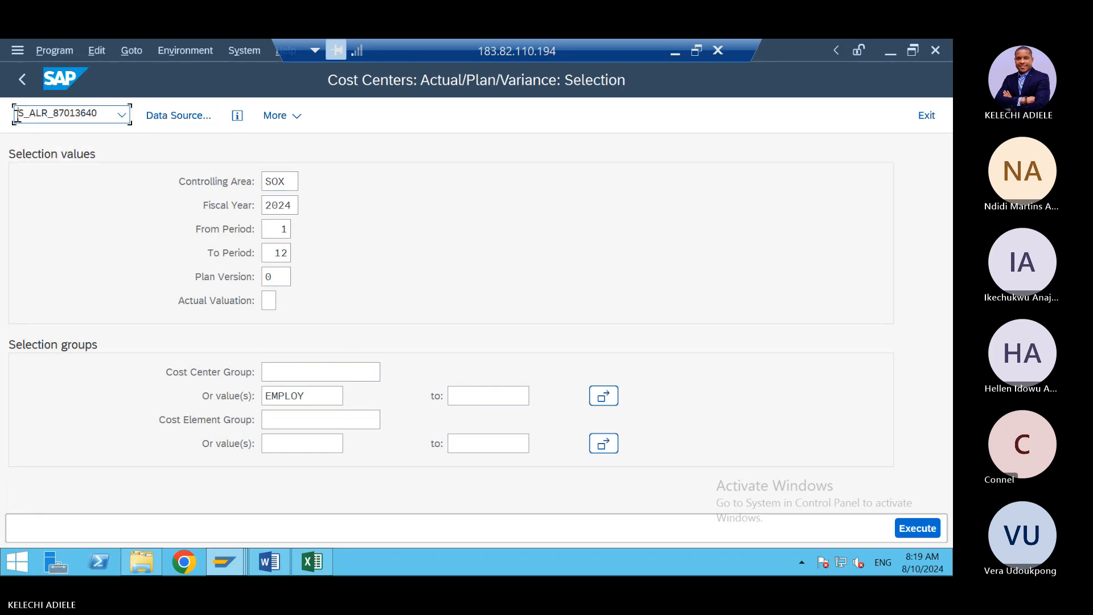
text(/n)
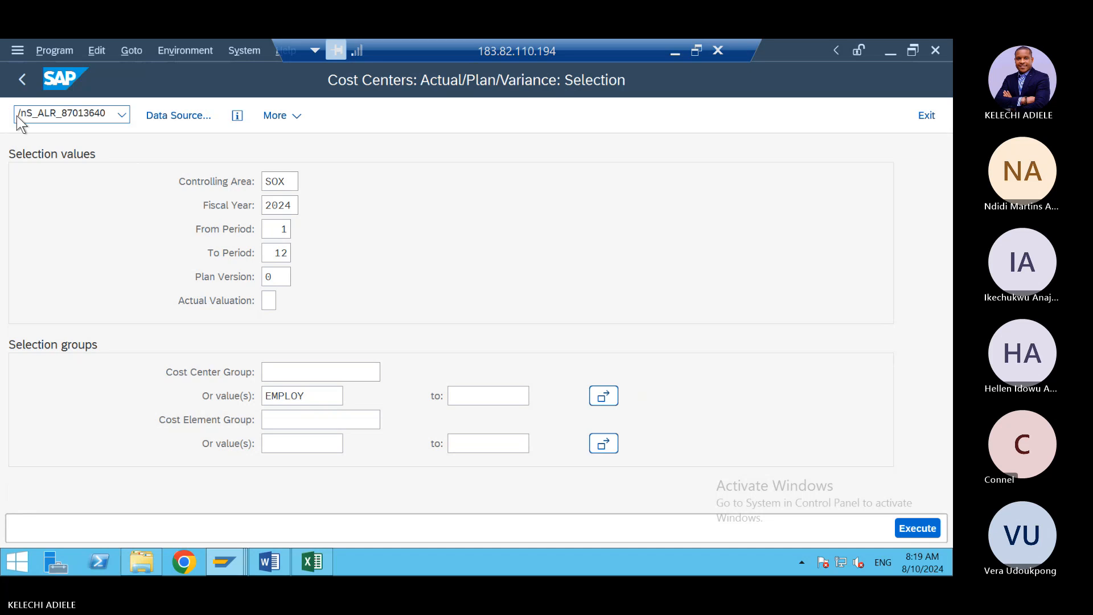
key(Return)
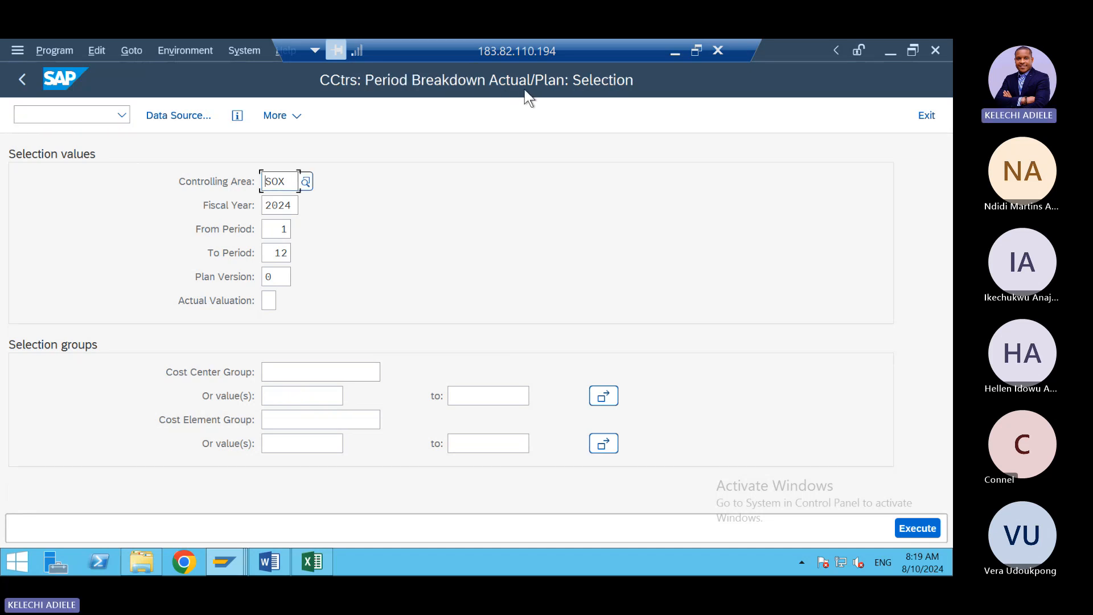
- Run the 2024 period breakdown report for cost center EMPLOY and examine the actual and plan costs through August
click(328, 395)
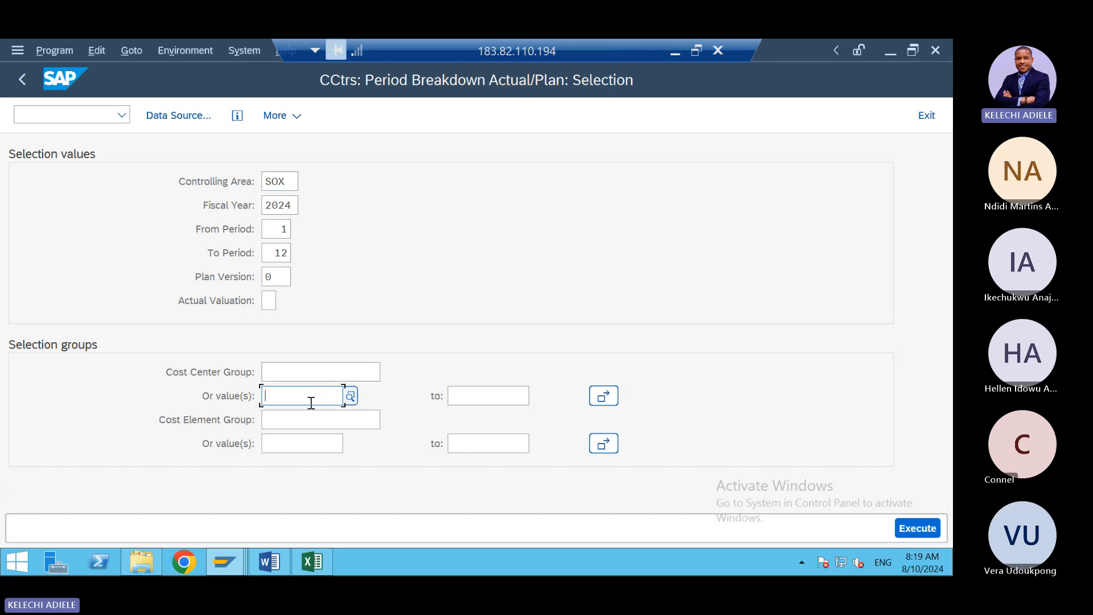
click(311, 402)
click(313, 416)
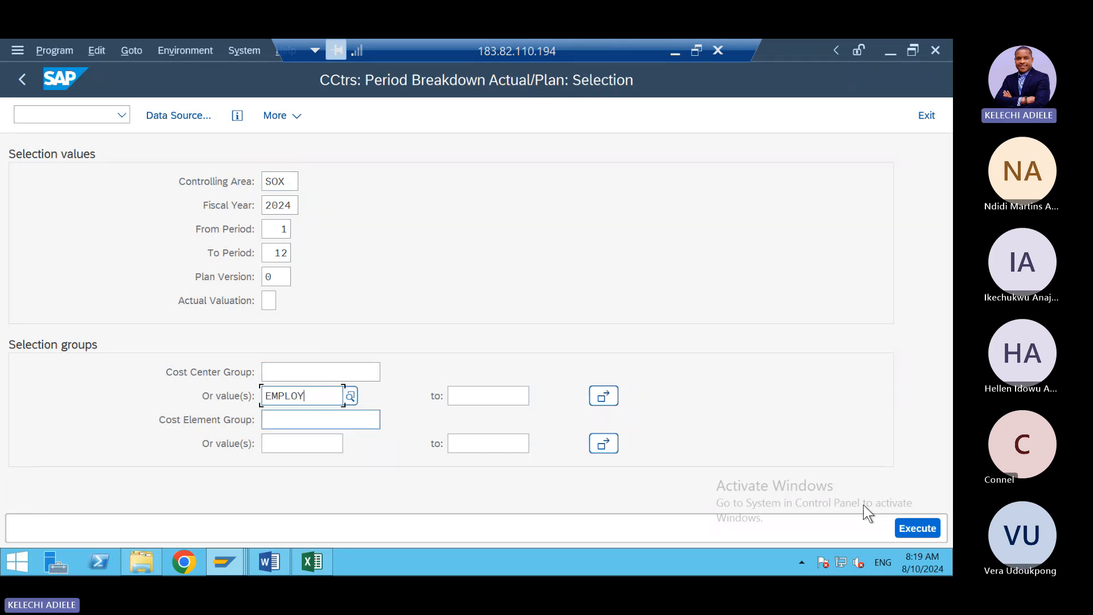
click(928, 532)
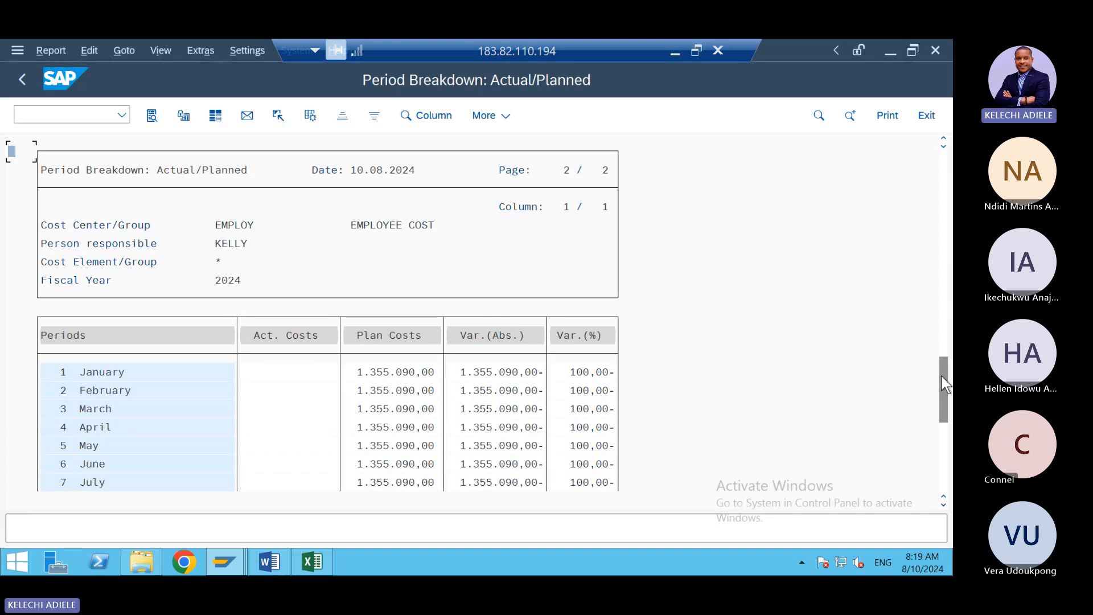
scroll(943, 383, down, 1)
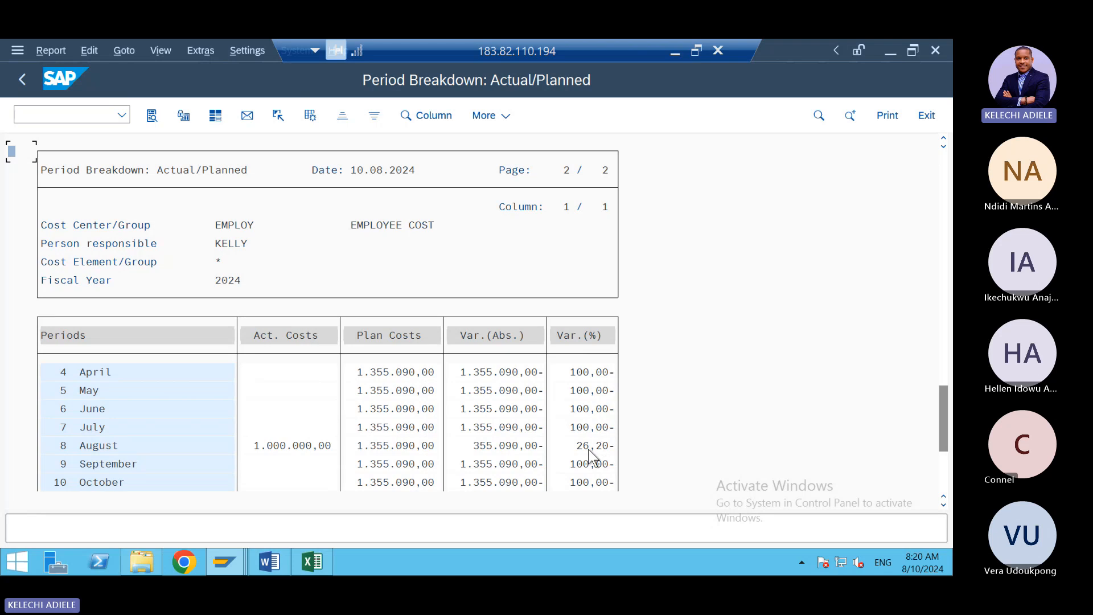
- Compare the planned and actual employee costs in the Excel EXPENSE ANALYSIS sheet with the August row of the SAP period breakdown
click(313, 562)
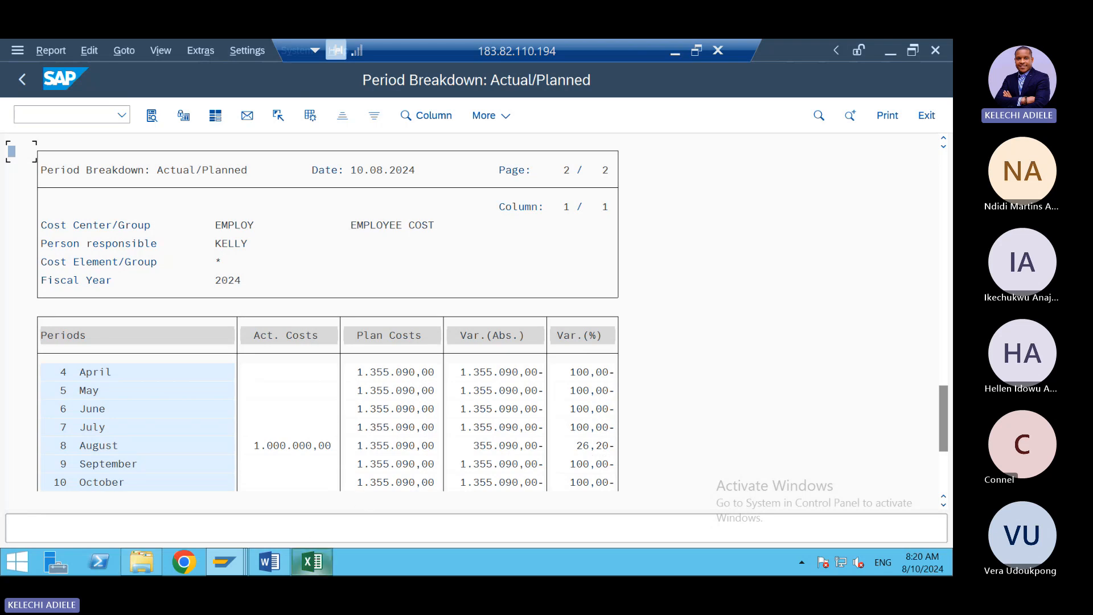
click(275, 424)
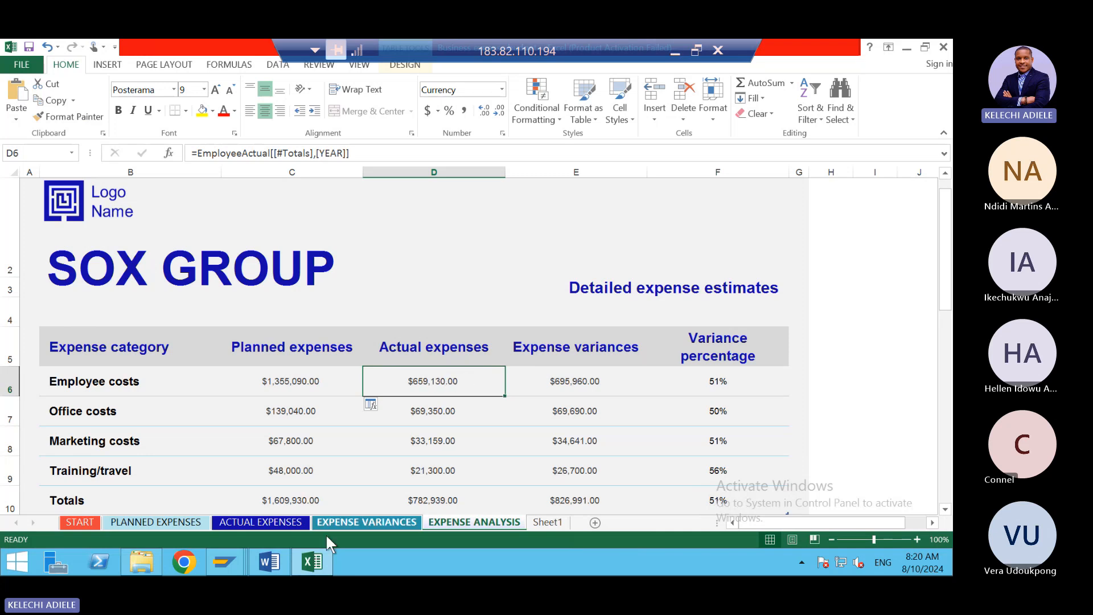
click(312, 562)
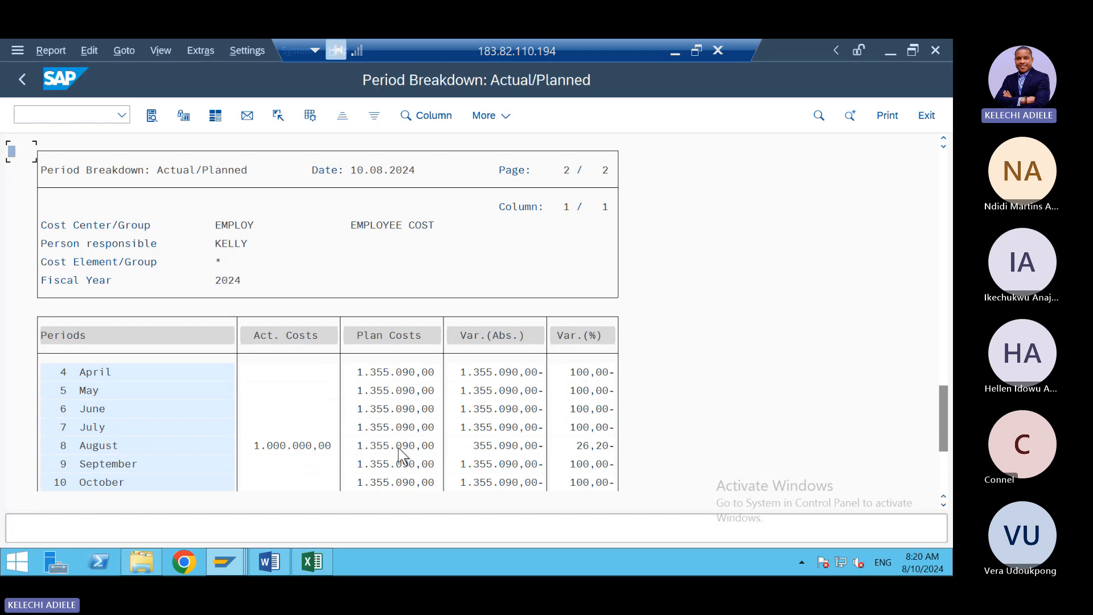
click(312, 562)
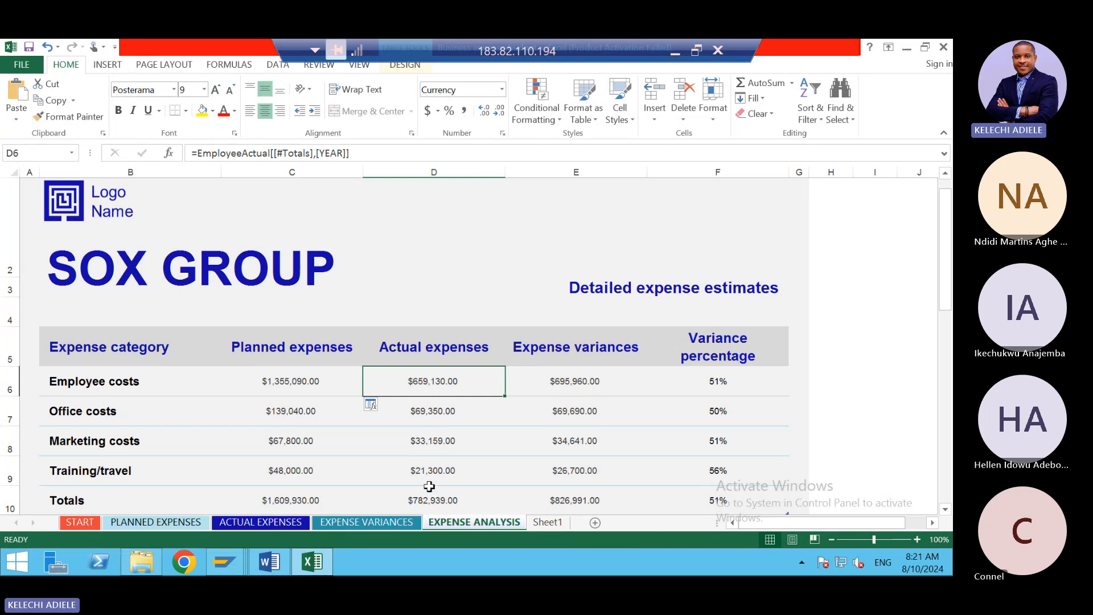
click(239, 569)
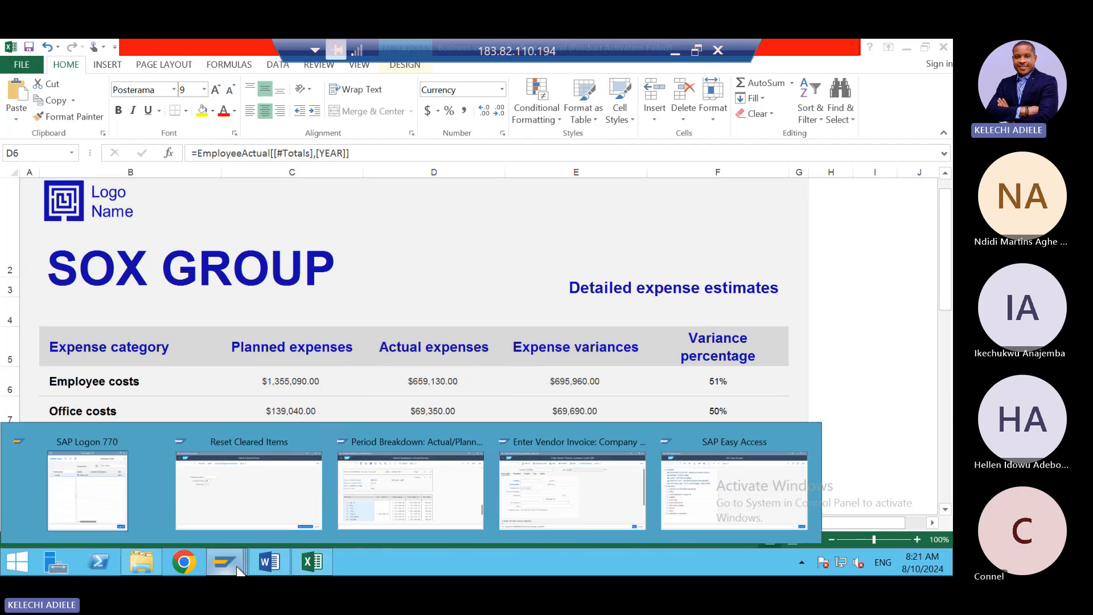
click(402, 484)
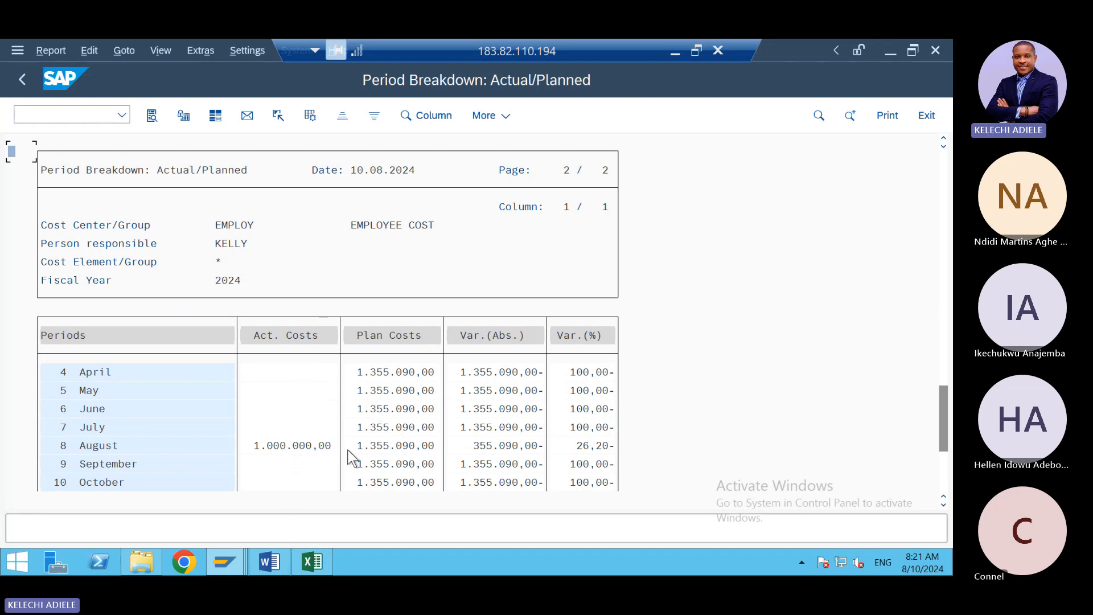
click(313, 561)
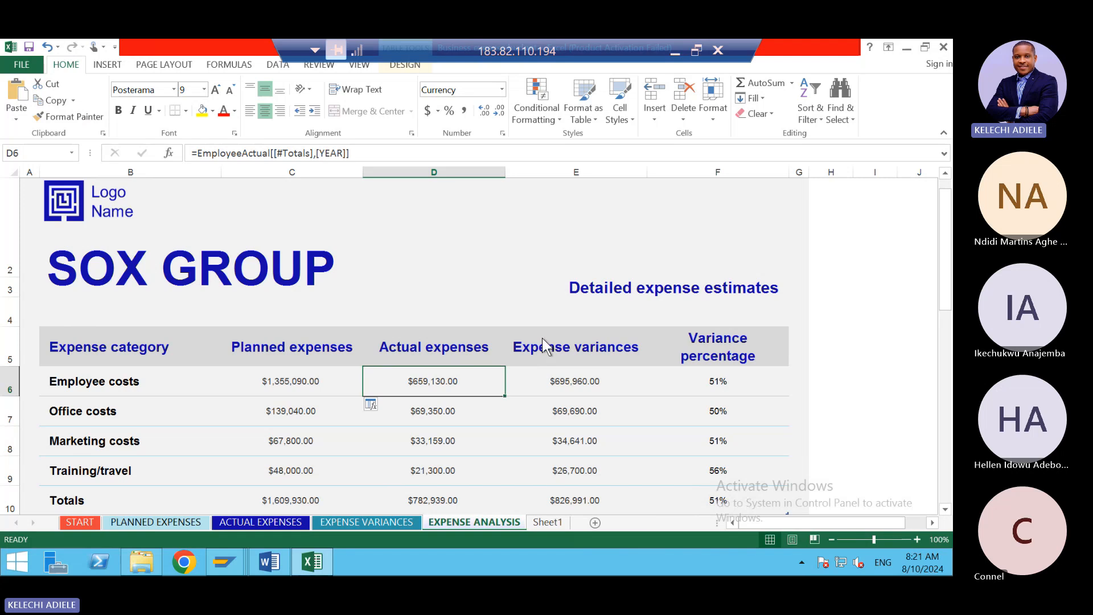
click(223, 564)
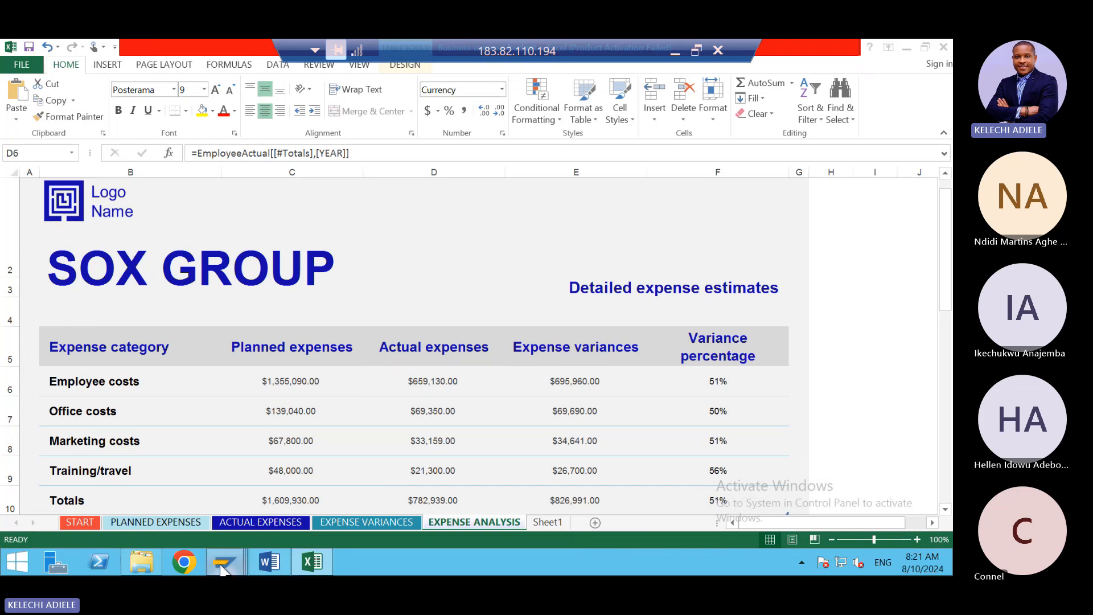
click(425, 496)
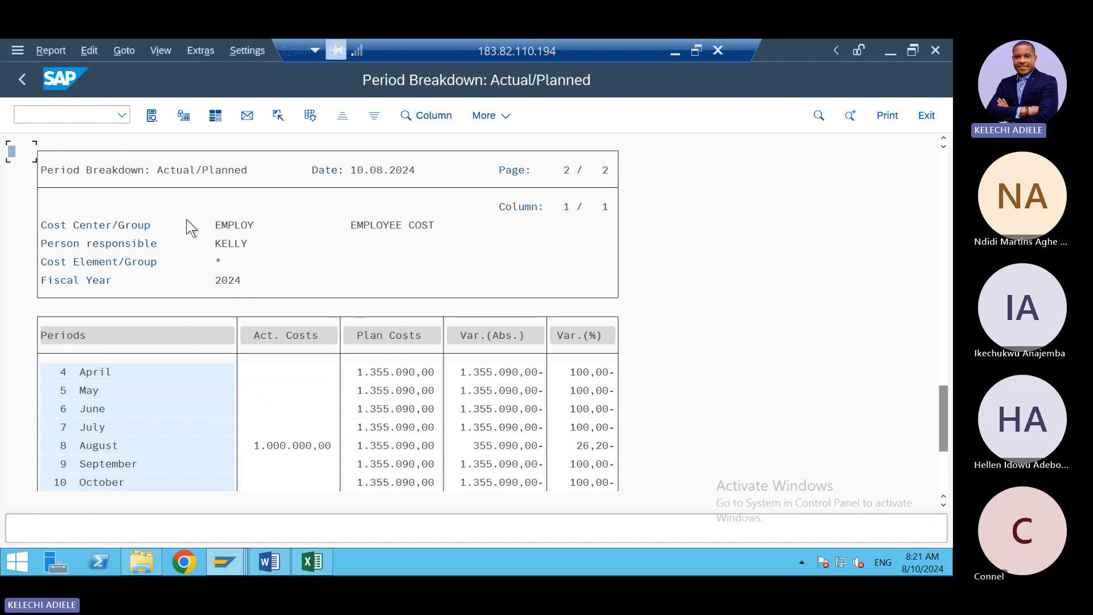
- Open the send form for the period breakdown report, check its document commands, and return to the report
click(122, 115)
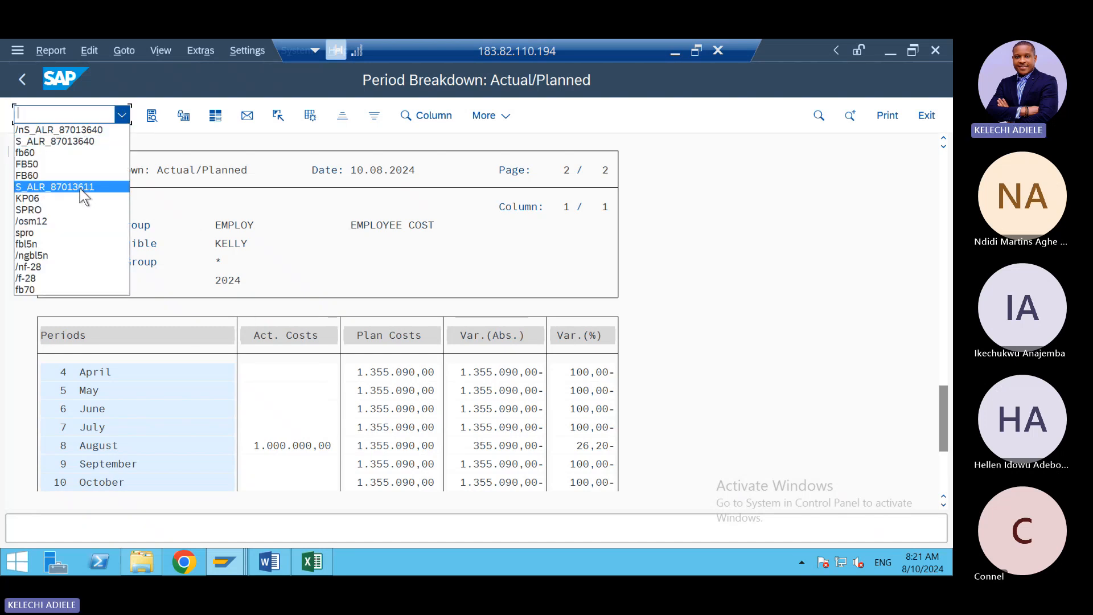
click(290, 178)
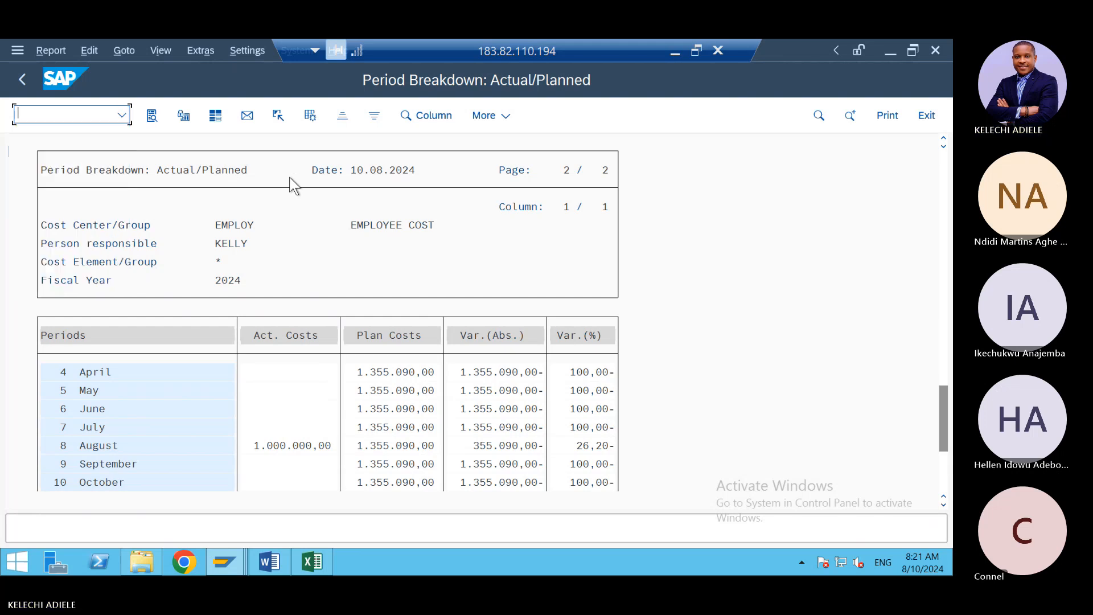
click(58, 51)
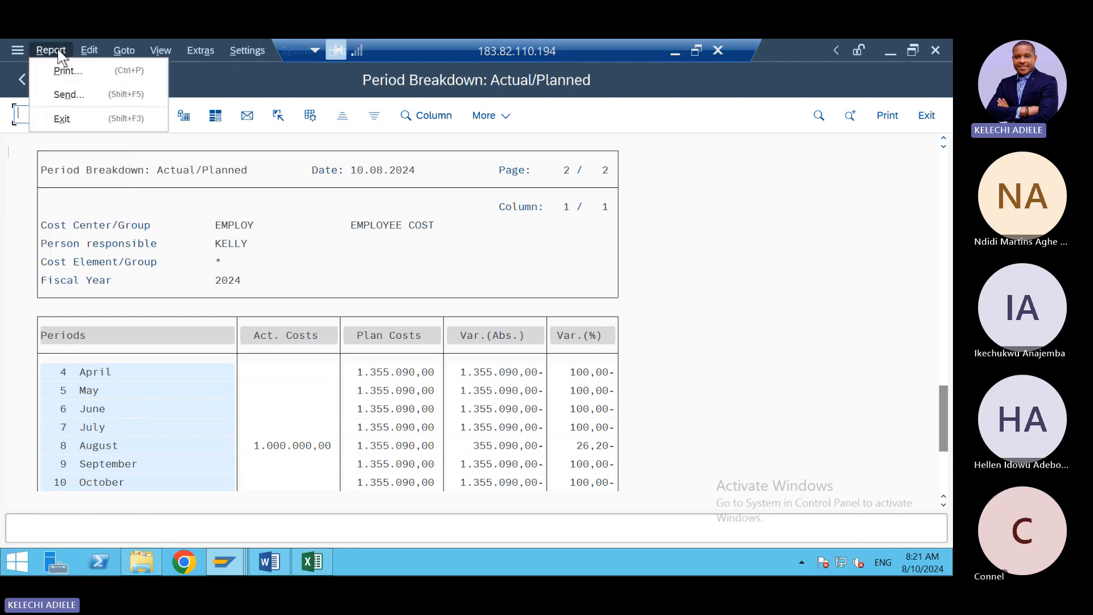
click(69, 97)
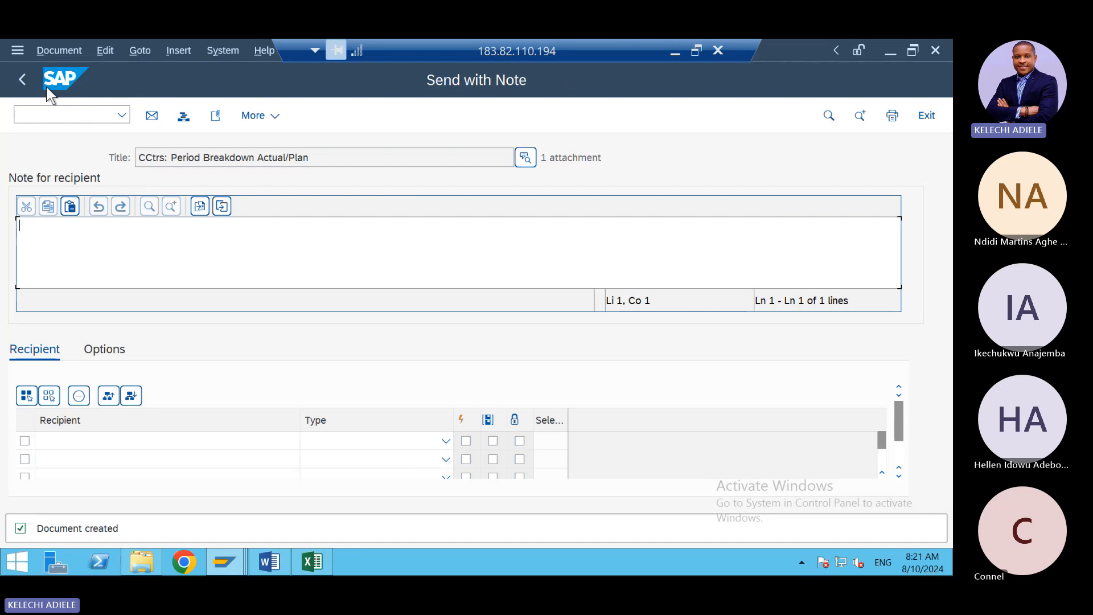
click(53, 51)
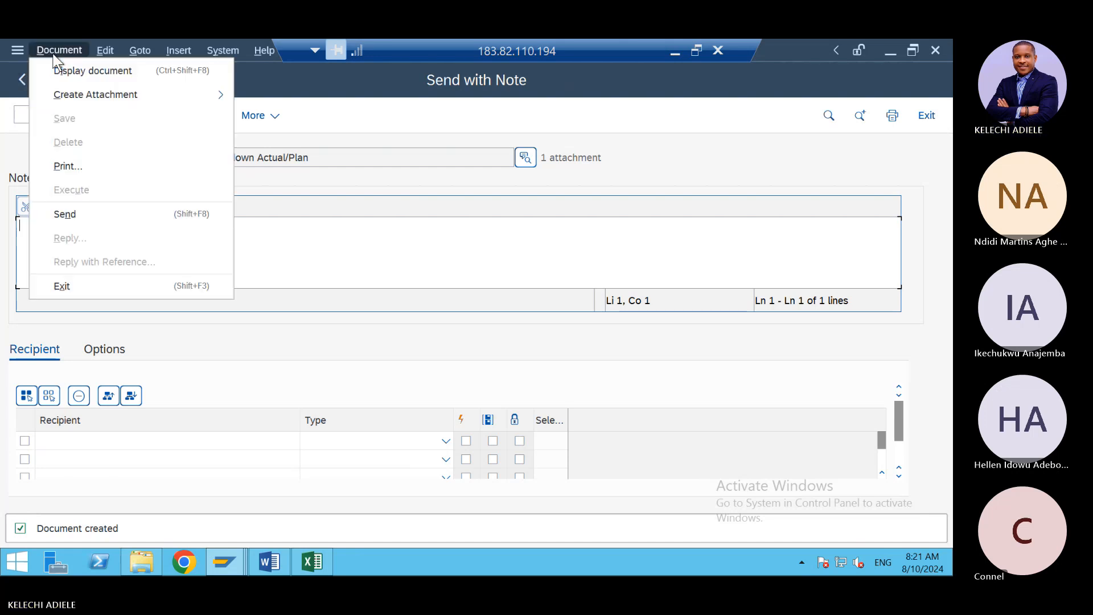
click(22, 78)
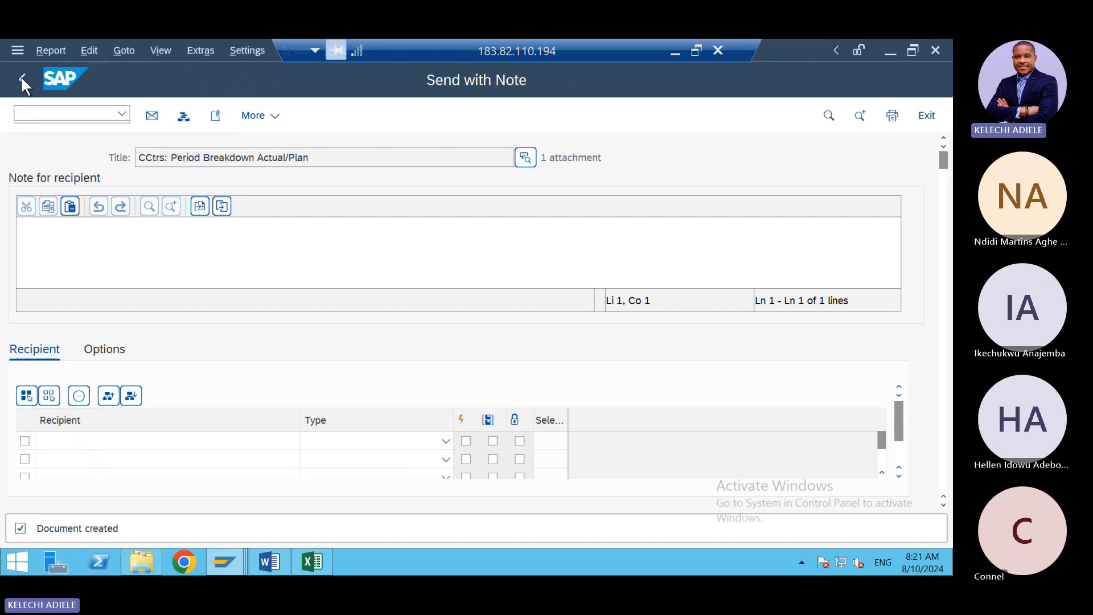
click(92, 50)
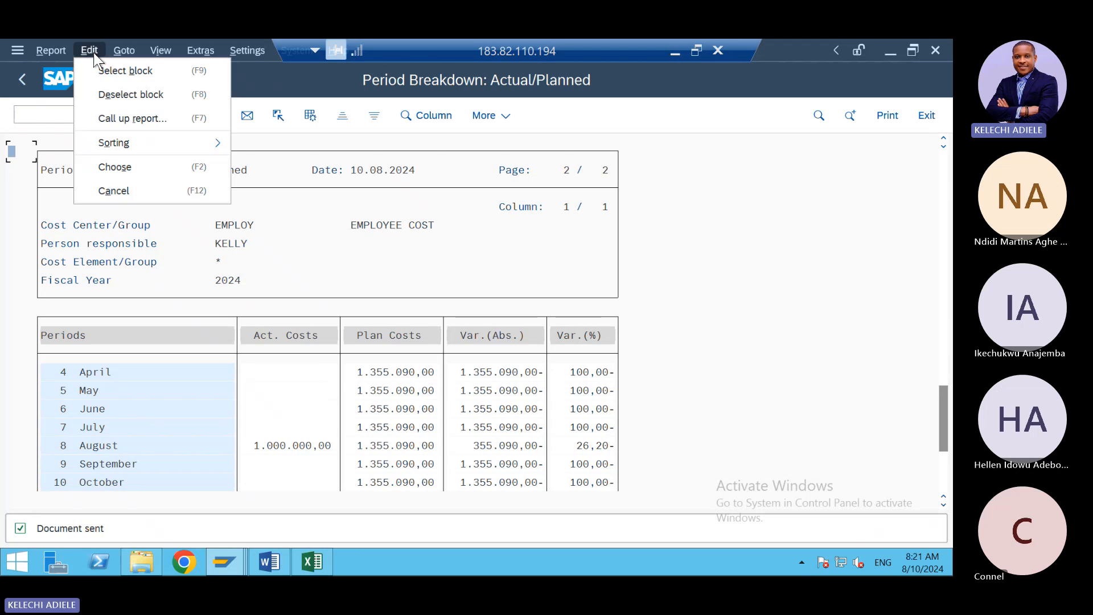
click(130, 51)
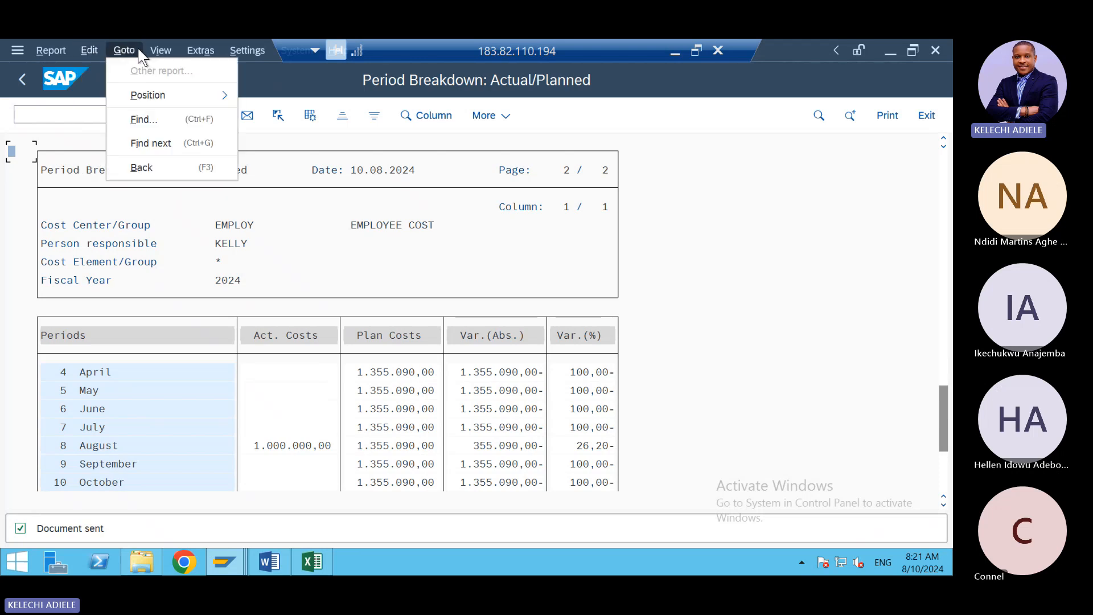
click(288, 132)
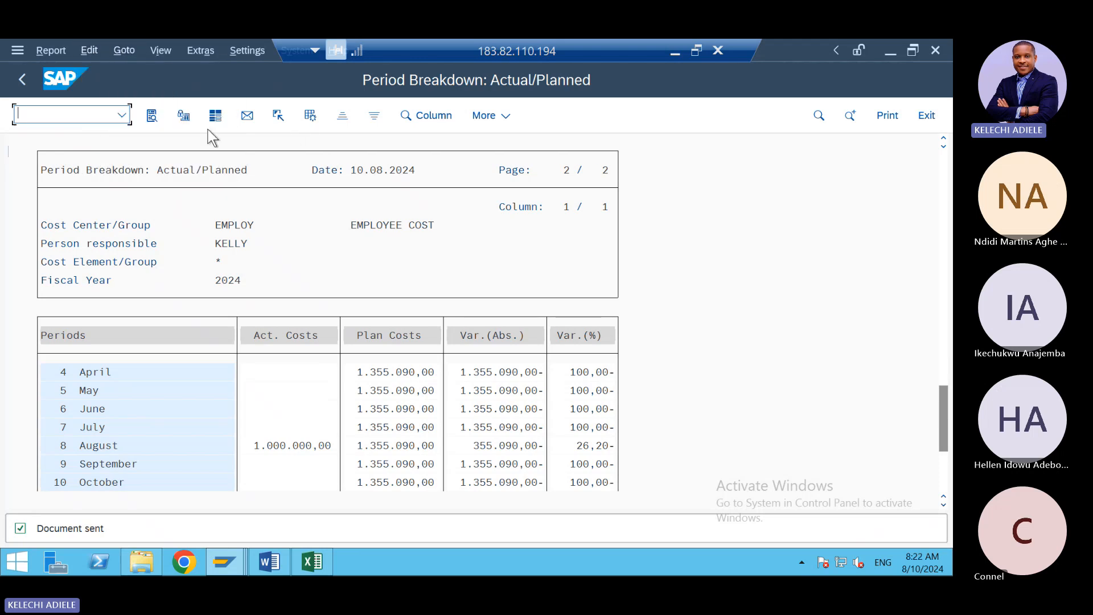
- Open the print settings for the formatted report with page length 59, and close them without printing
click(47, 50)
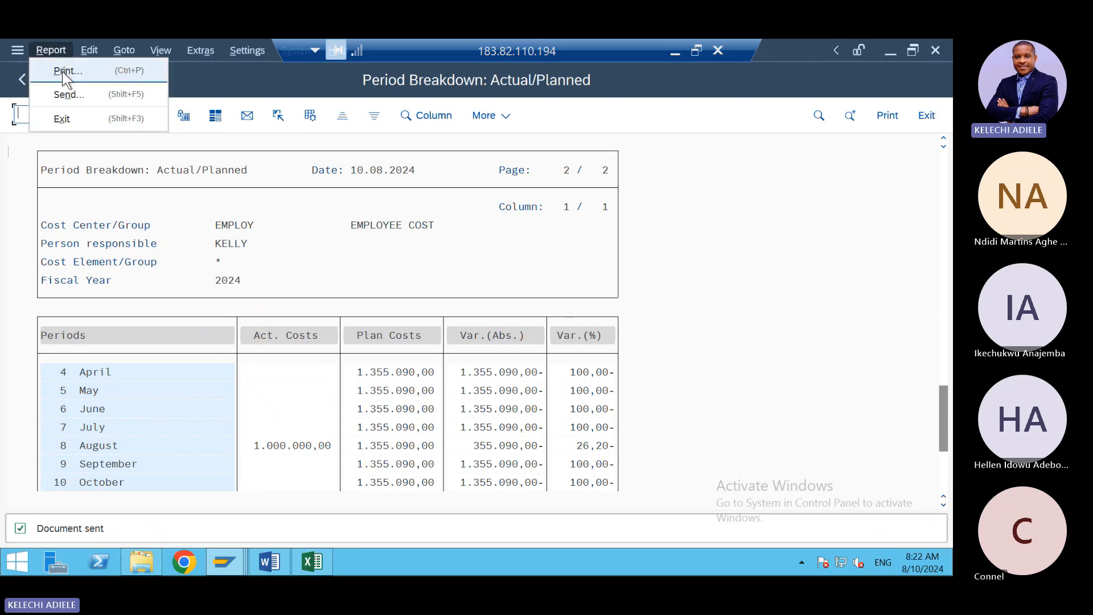
click(62, 70)
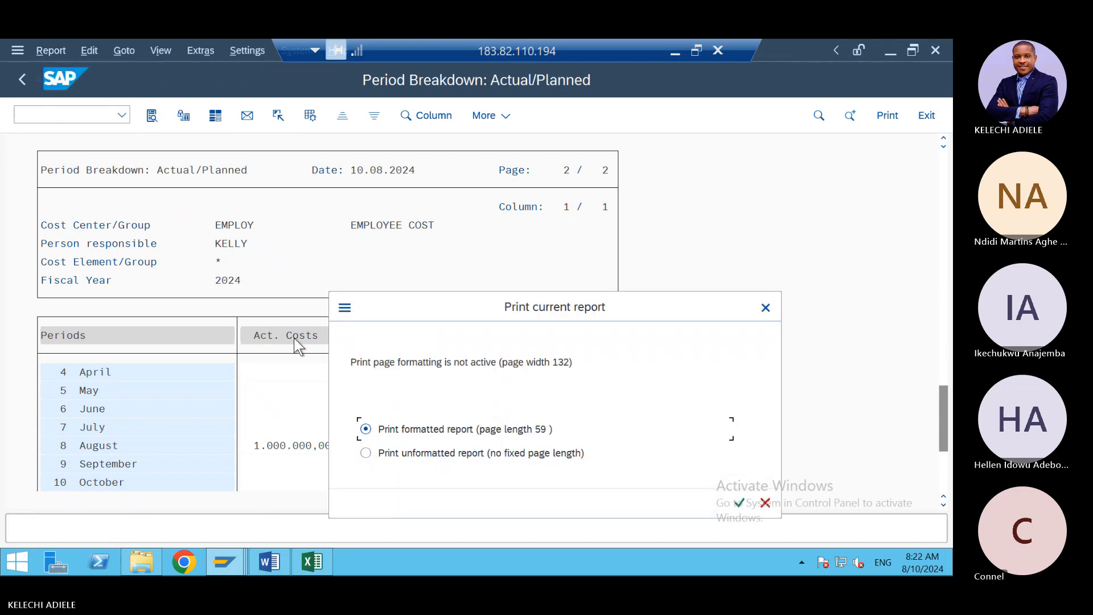
click(738, 502)
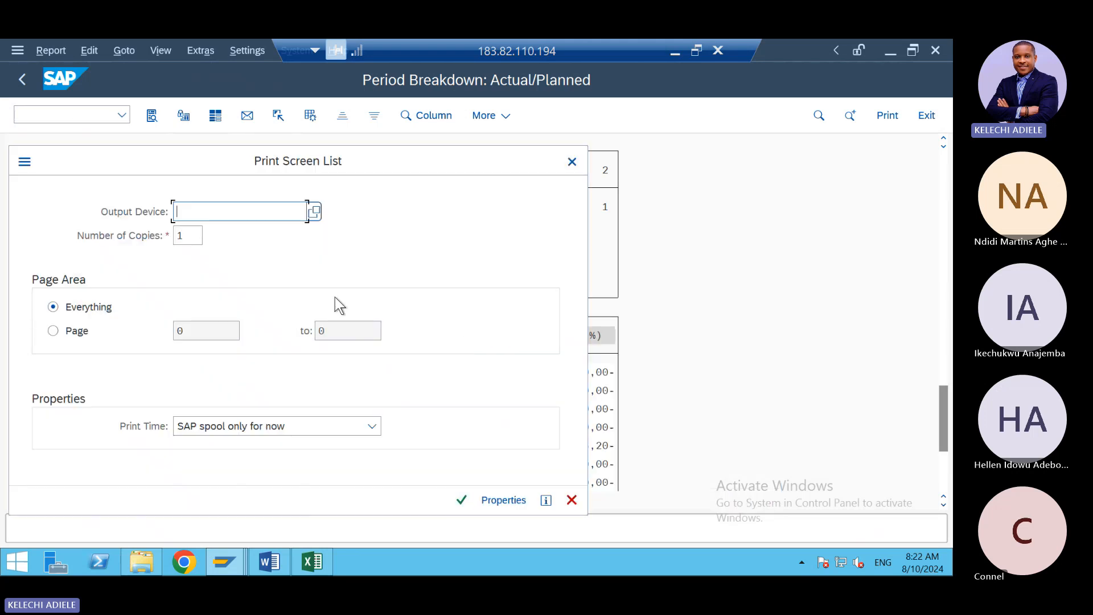
click(573, 163)
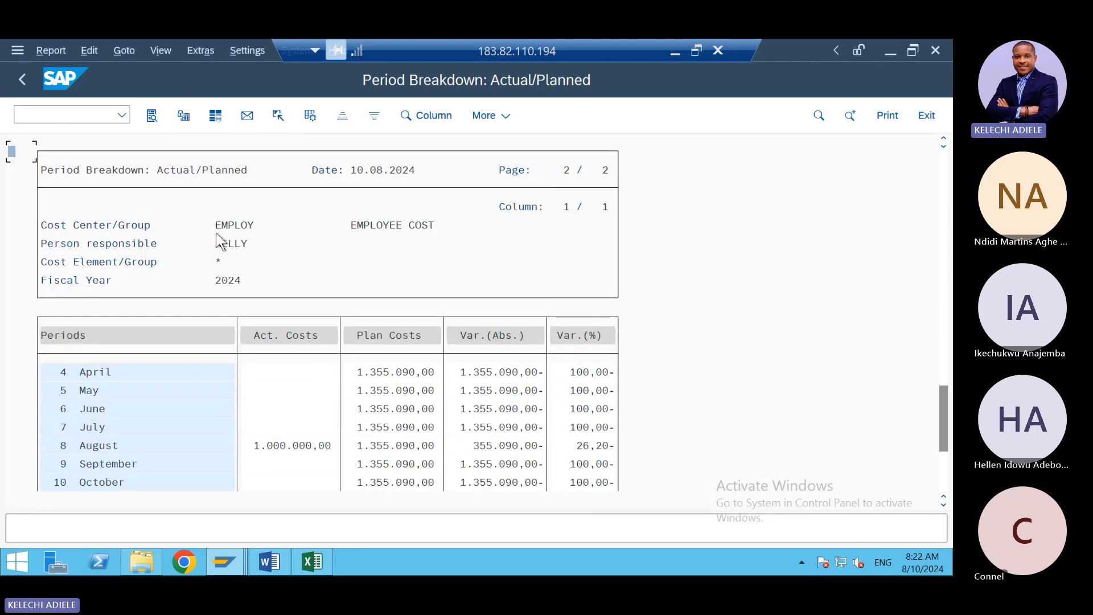
click(37, 49)
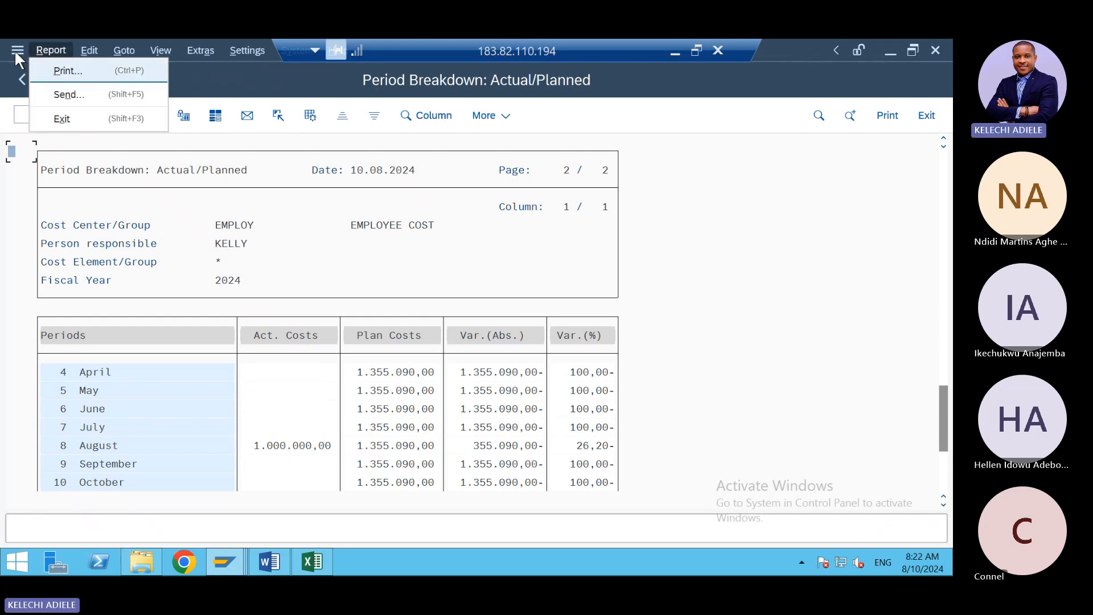
click(16, 50)
click(49, 48)
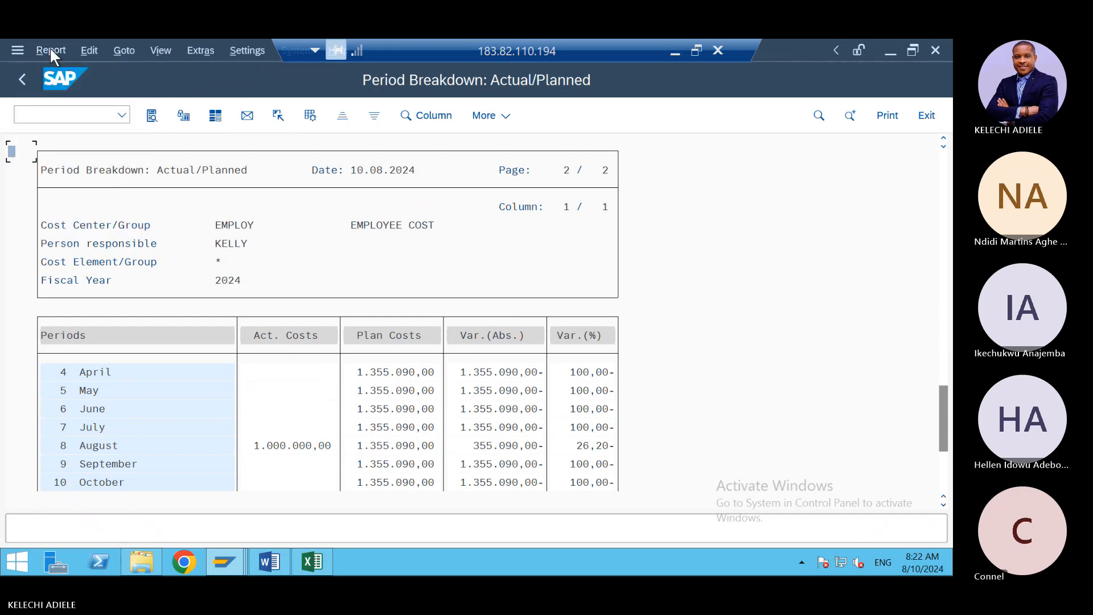
mouse_move(136, 53)
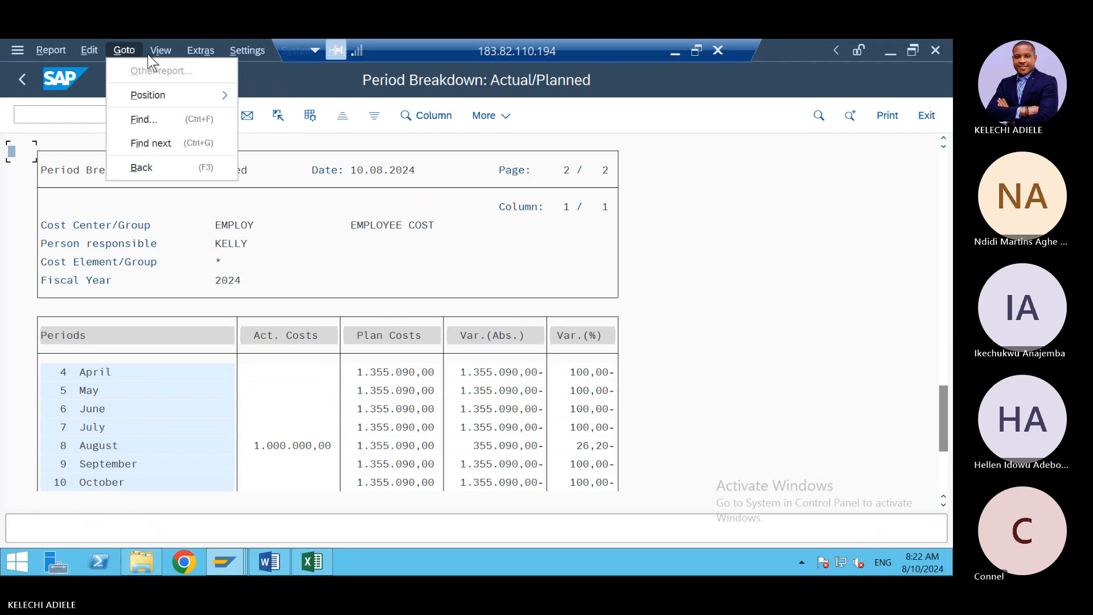
mouse_move(200, 54)
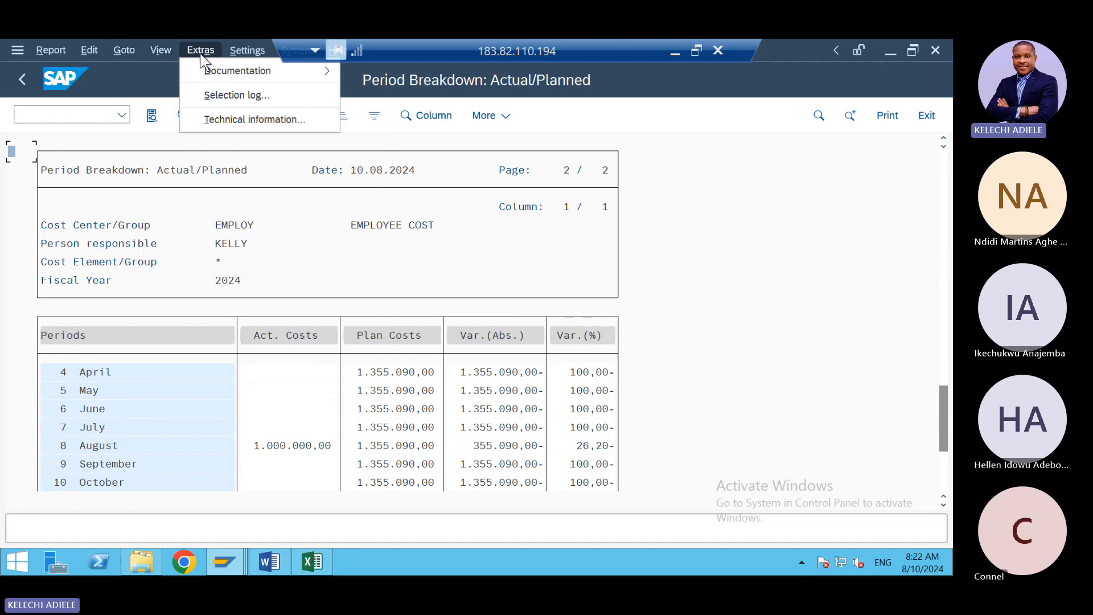
mouse_move(249, 51)
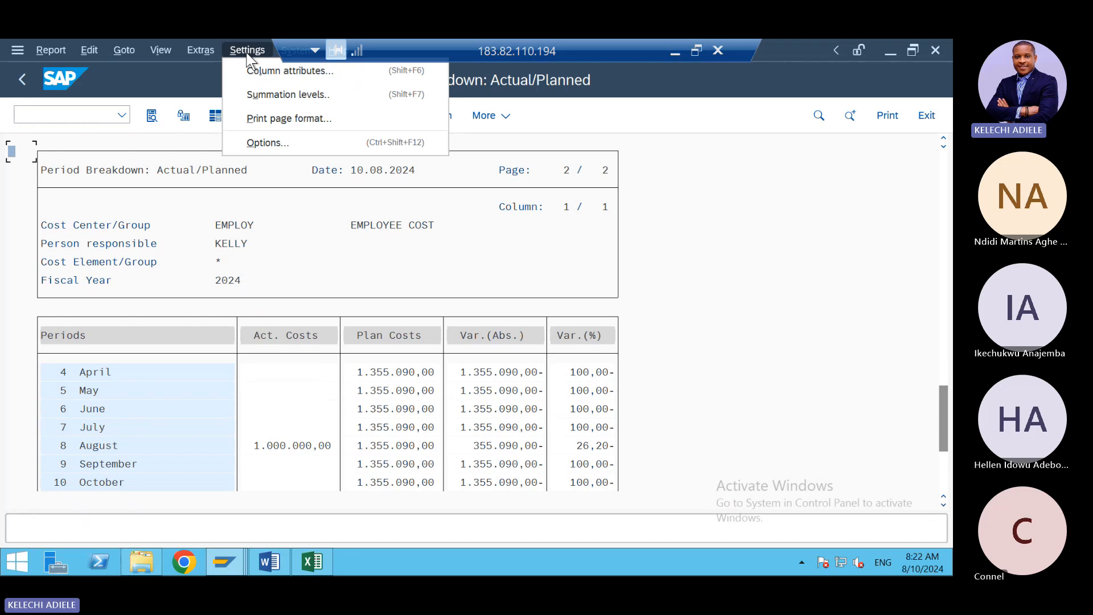
click(939, 504)
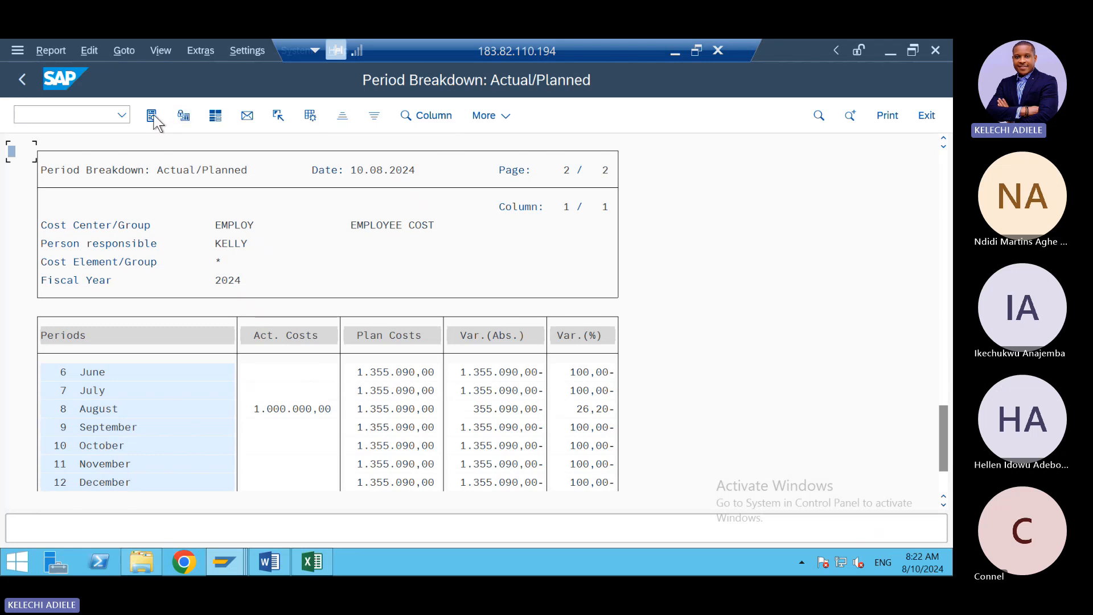
- Reopen the report's send form, review its document and note options, and return to the period breakdown's rows through December
click(50, 50)
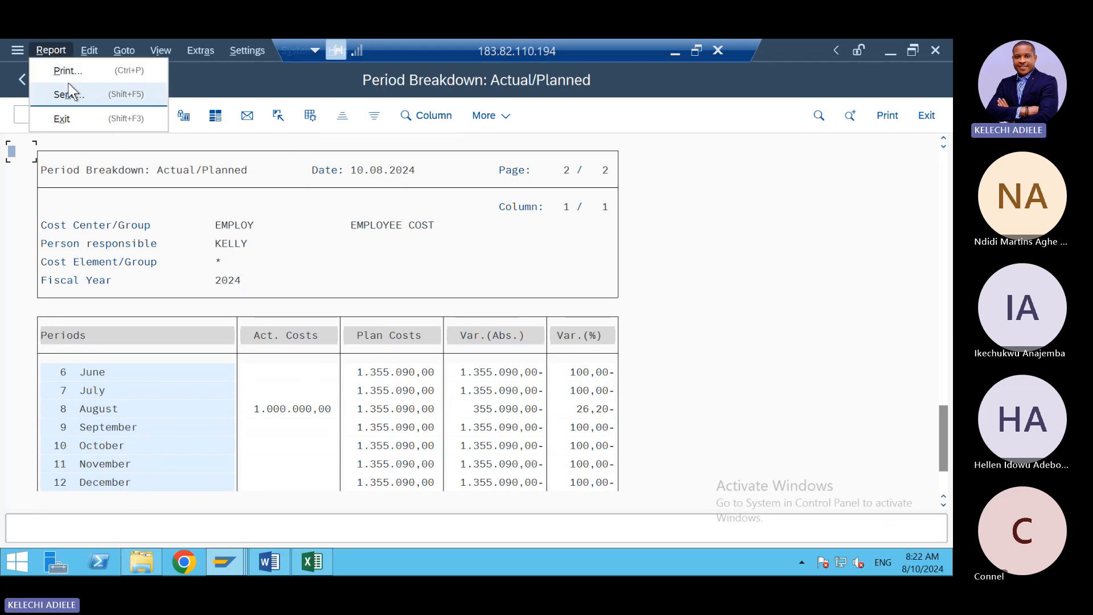
click(69, 93)
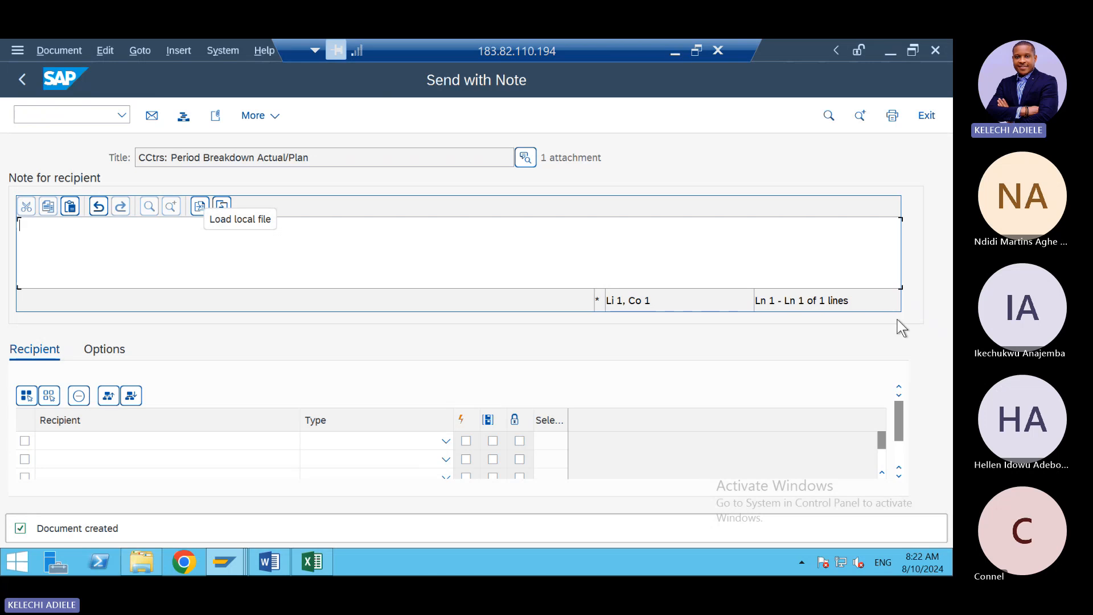
drag(900, 411, 885, 380)
click(74, 50)
mouse_move(94, 96)
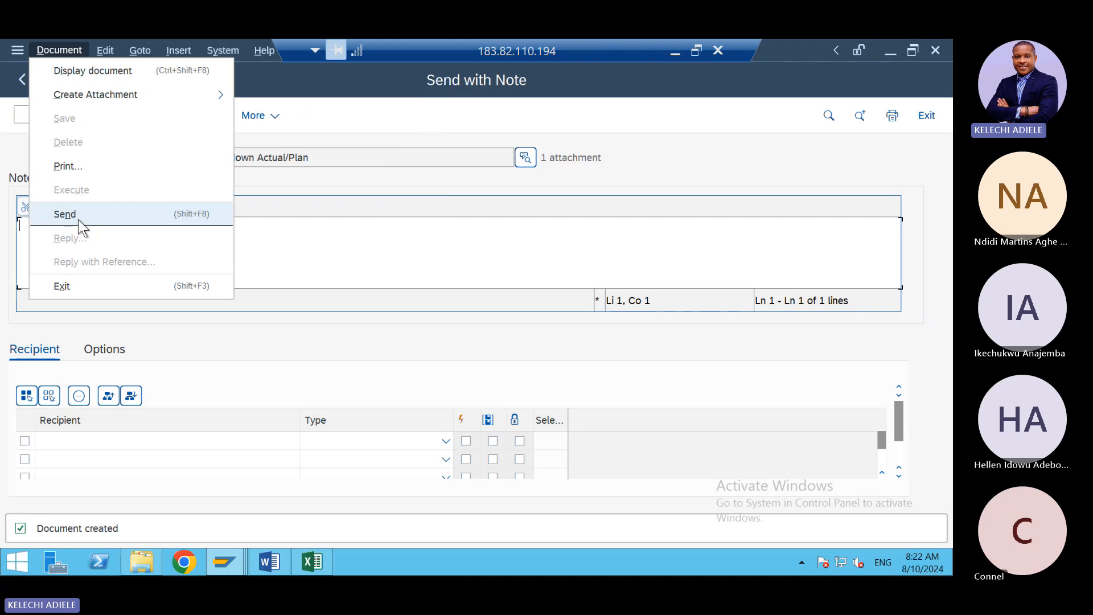
mouse_move(103, 62)
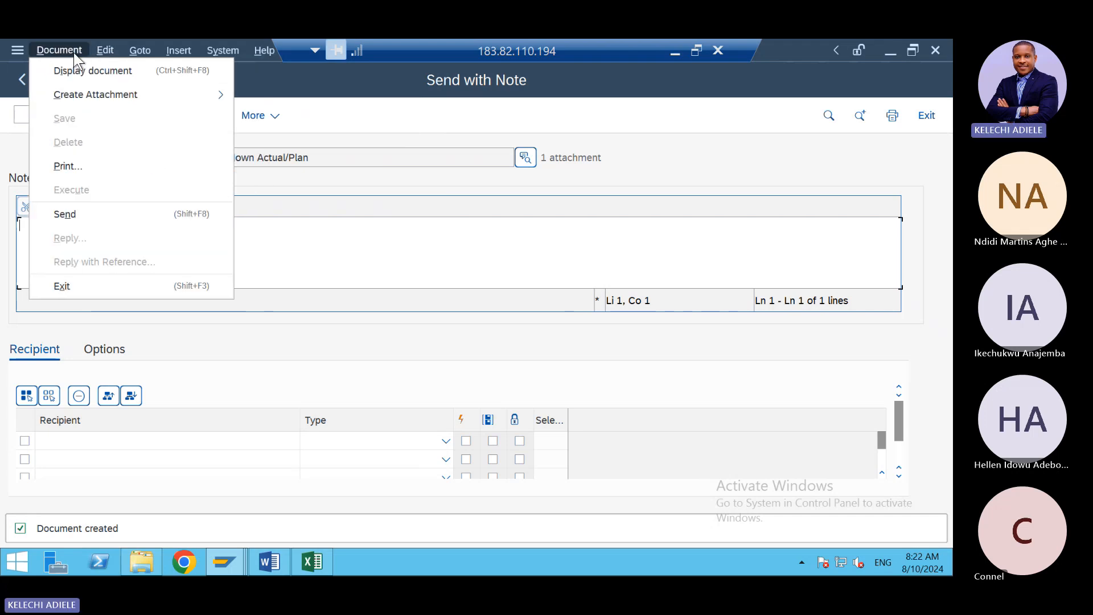
click(136, 213)
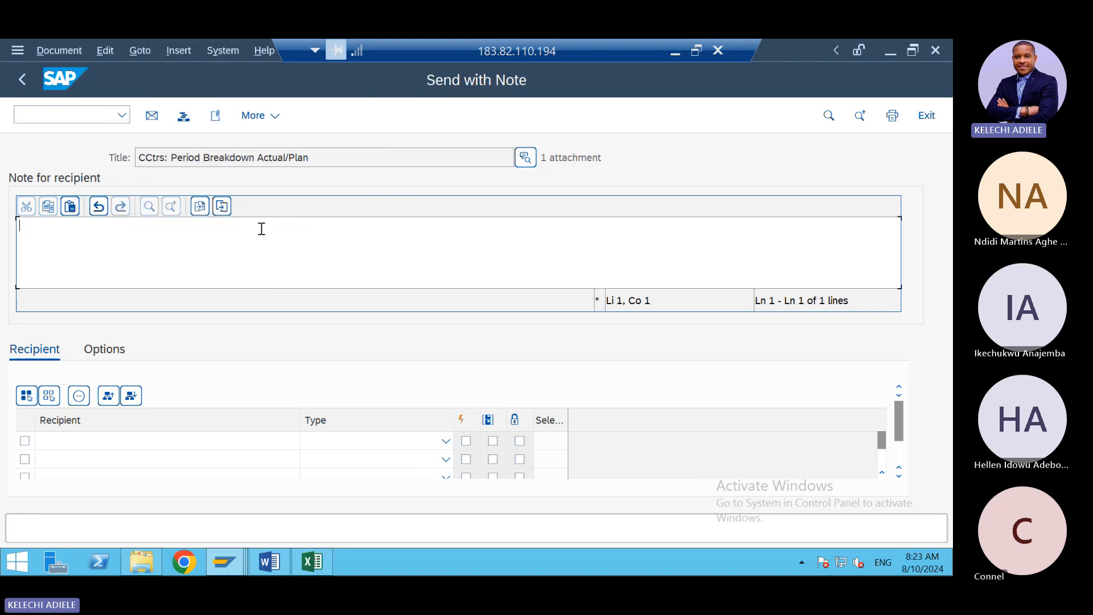
click(15, 77)
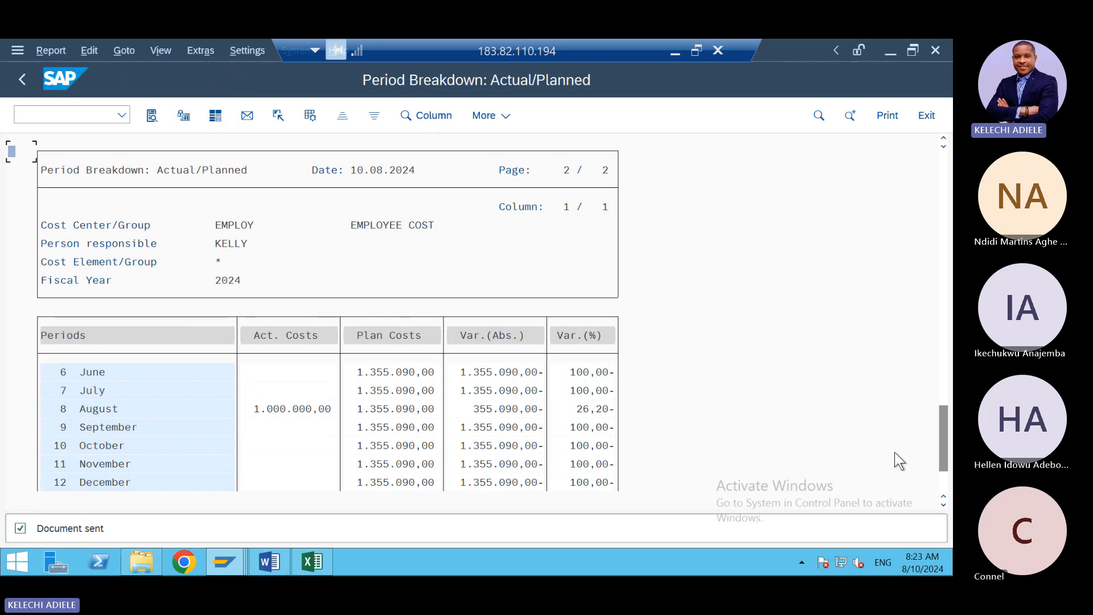
click(944, 505)
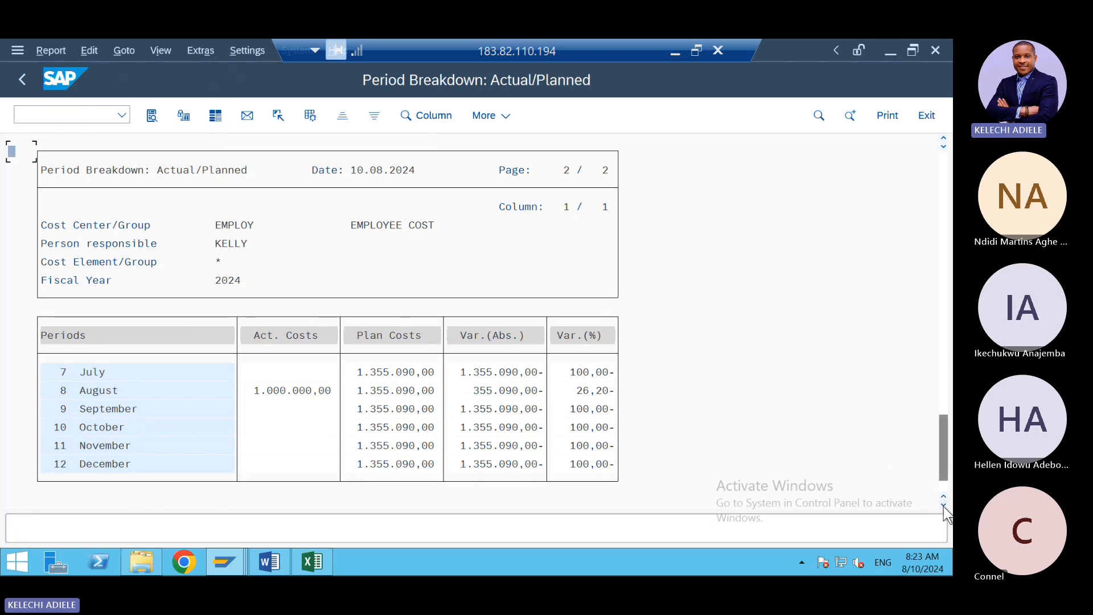
- Check the EXPENSE VARIANCES and EXPENSE ANALYSIS sheets in the remote Excel workbook, and return to the SAP period breakdown report
click(313, 562)
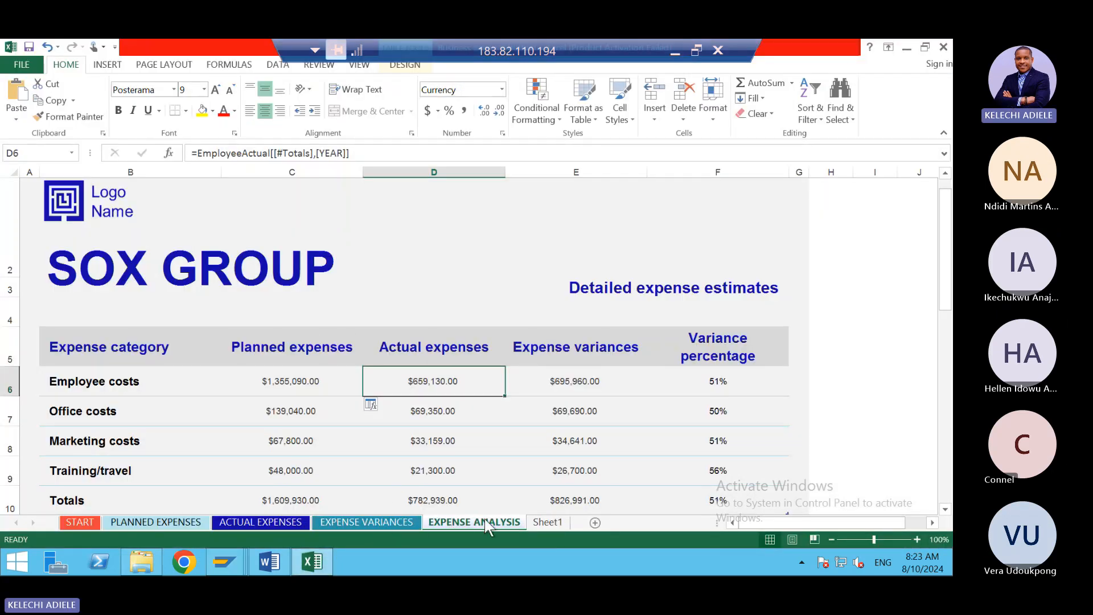
click(259, 523)
click(316, 522)
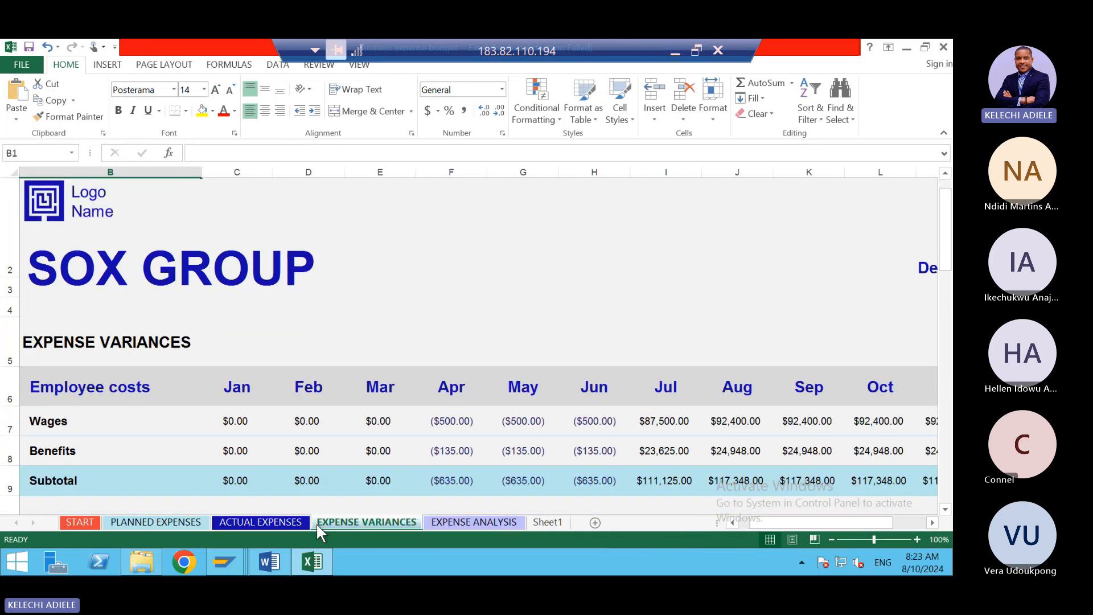
click(484, 522)
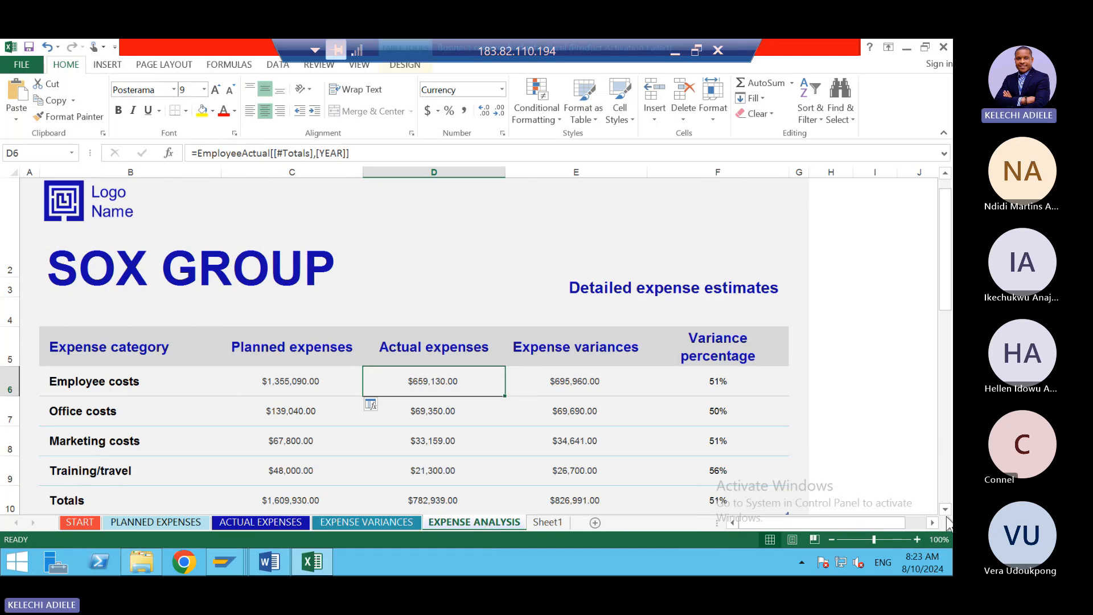
scroll(948, 515, down, 1)
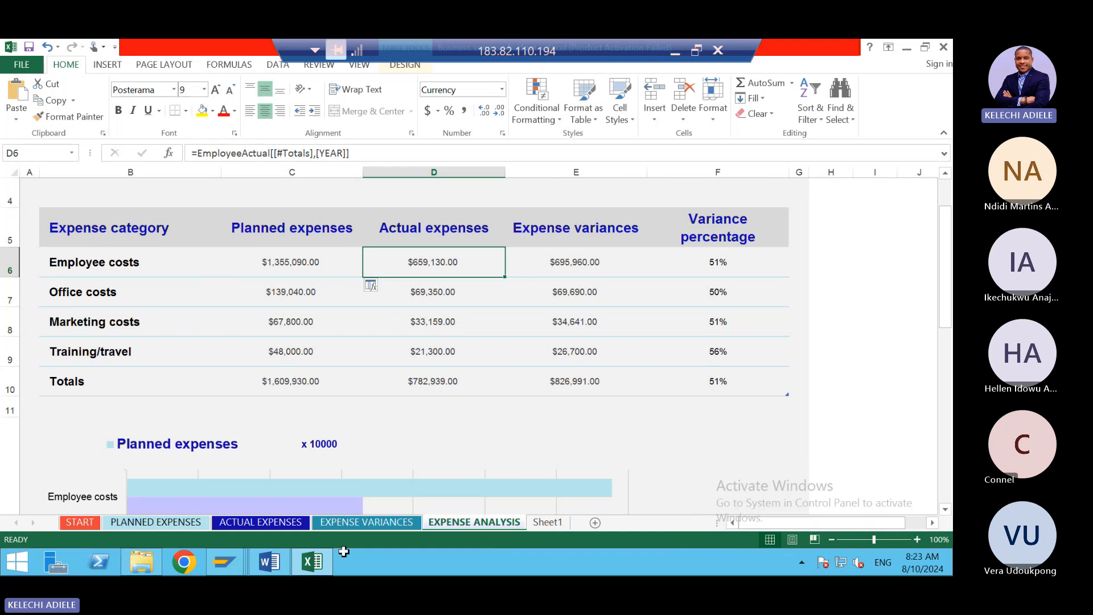
click(233, 569)
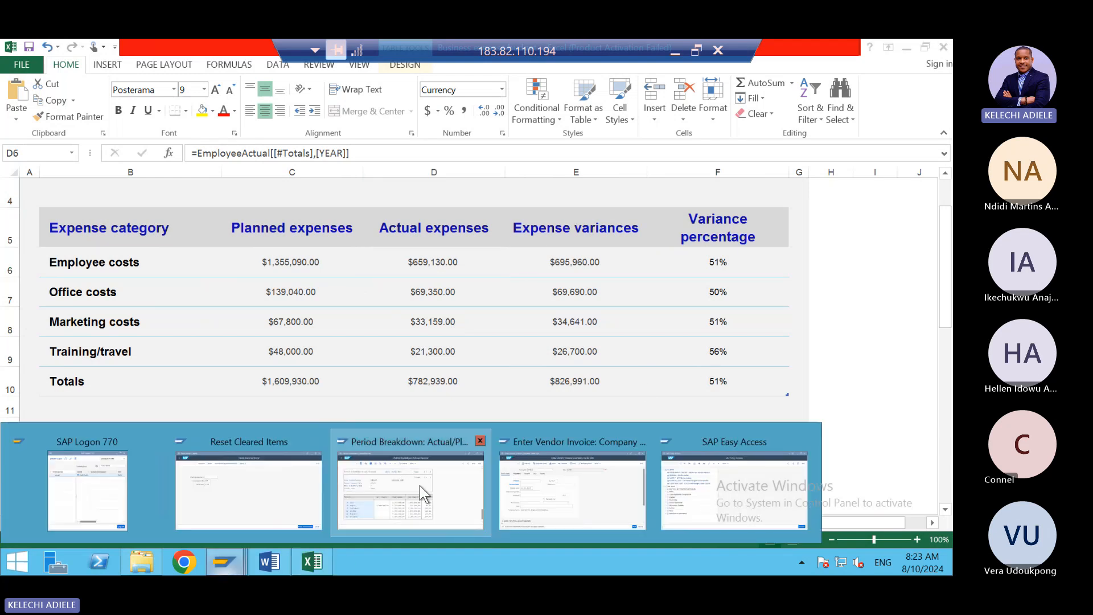
click(419, 491)
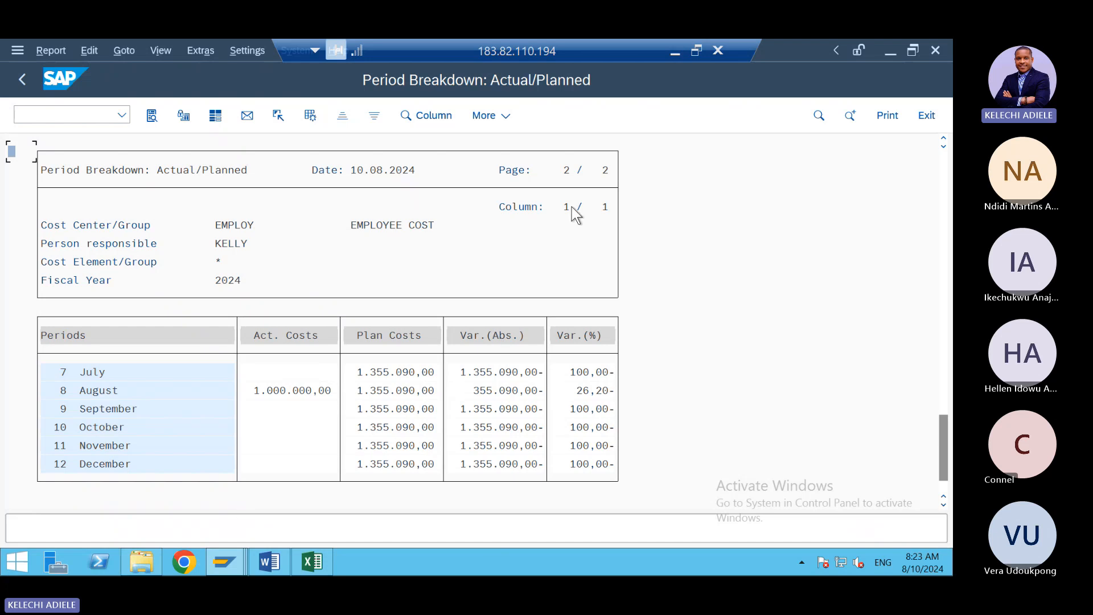
- Minimize the remote desktop session, switch to the Teams meeting, and read the latest question in the meeting chat
click(674, 53)
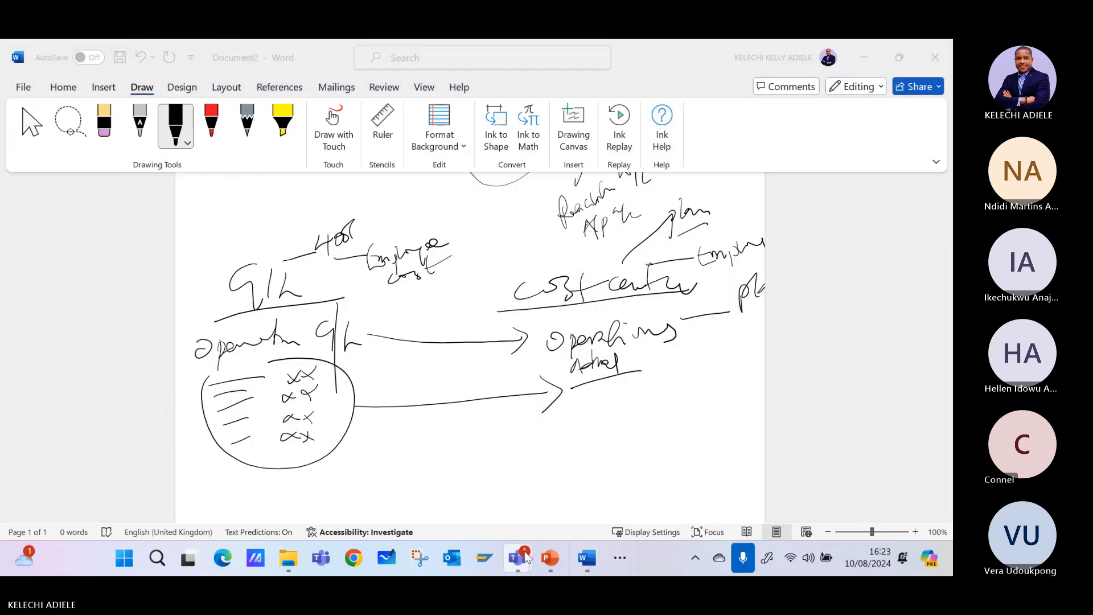
mouse_move(518, 557)
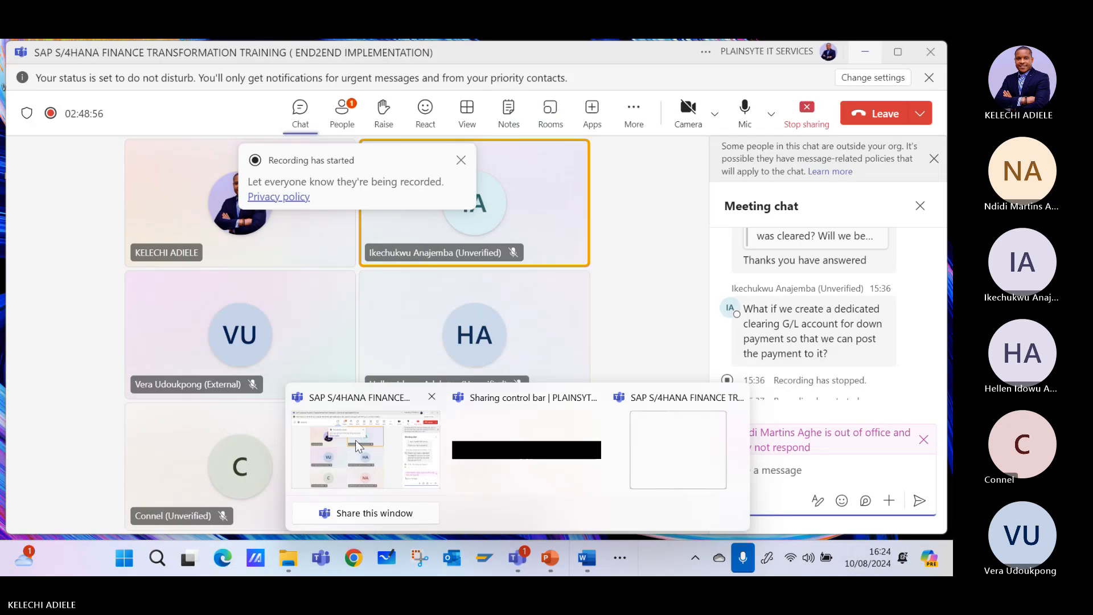
click(357, 446)
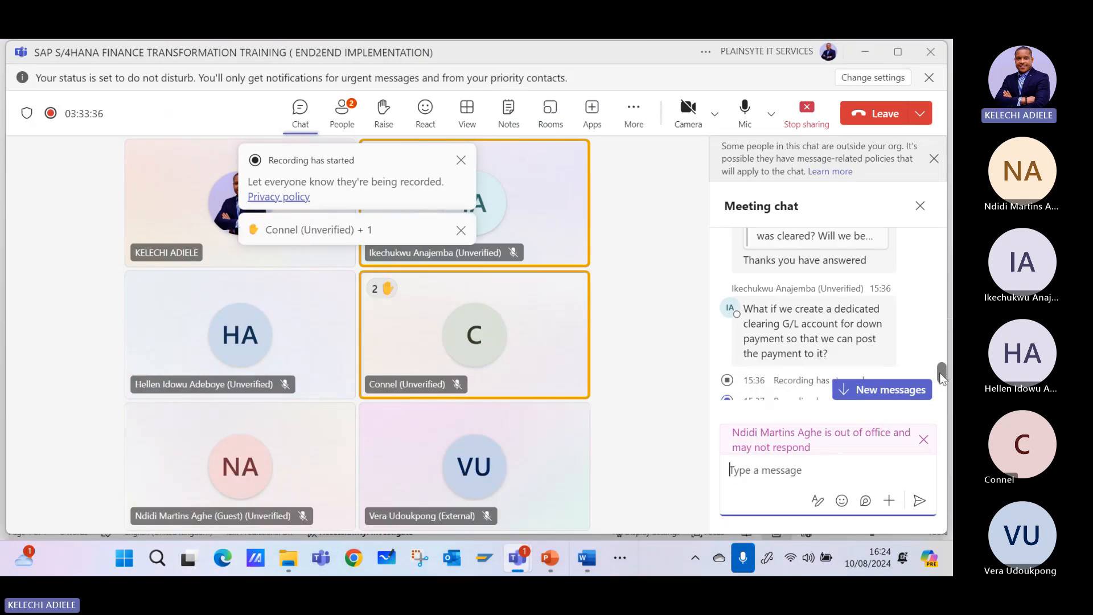
scroll(942, 378, down, 3)
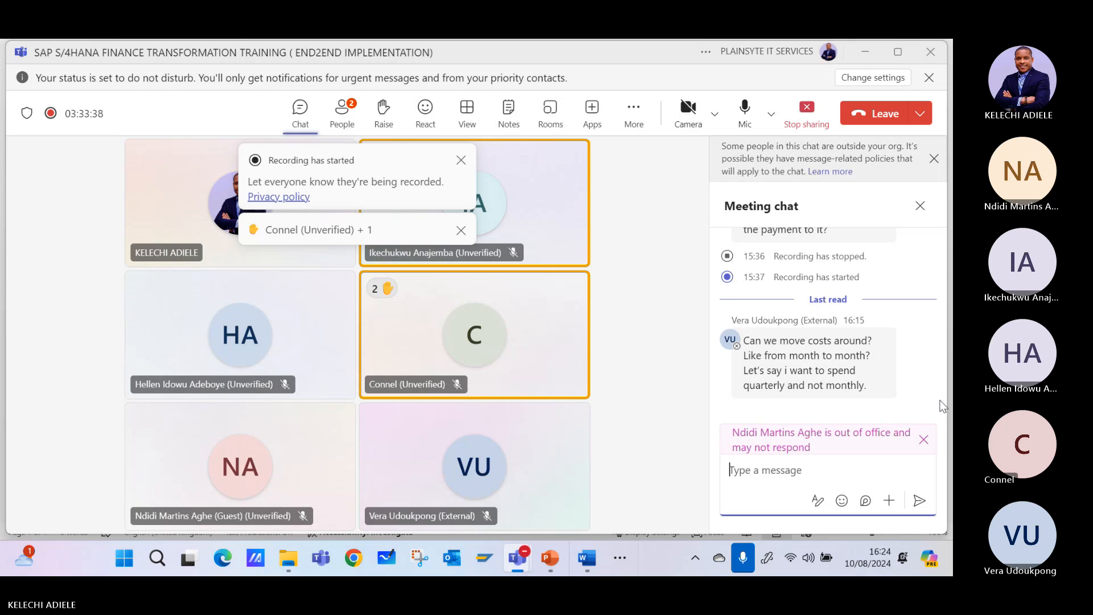
mouse_move(843, 364)
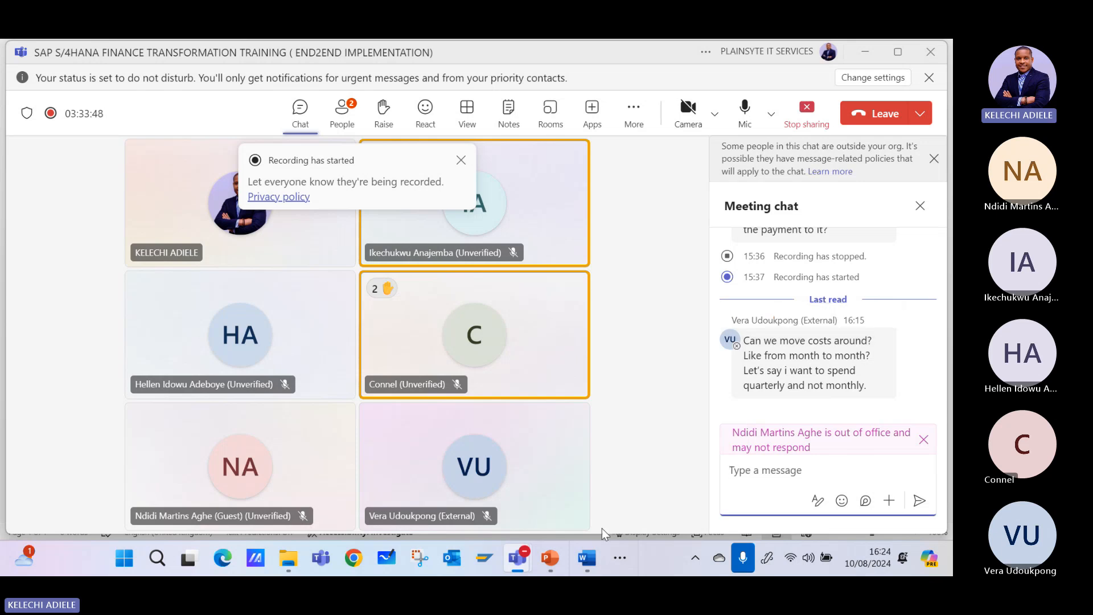
- Switch to the local Excel expense workbook, examine the monthly wages through YEAR in ACTUAL EXPENSES, and open the EXPENSE ANALYSIS sheet
click(621, 558)
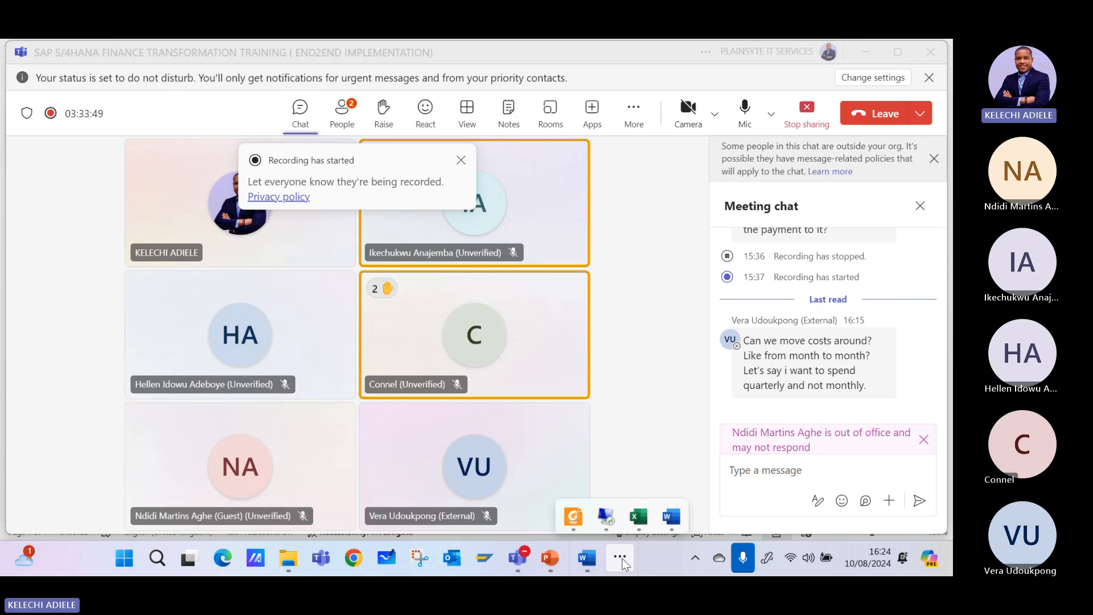
click(640, 514)
click(297, 511)
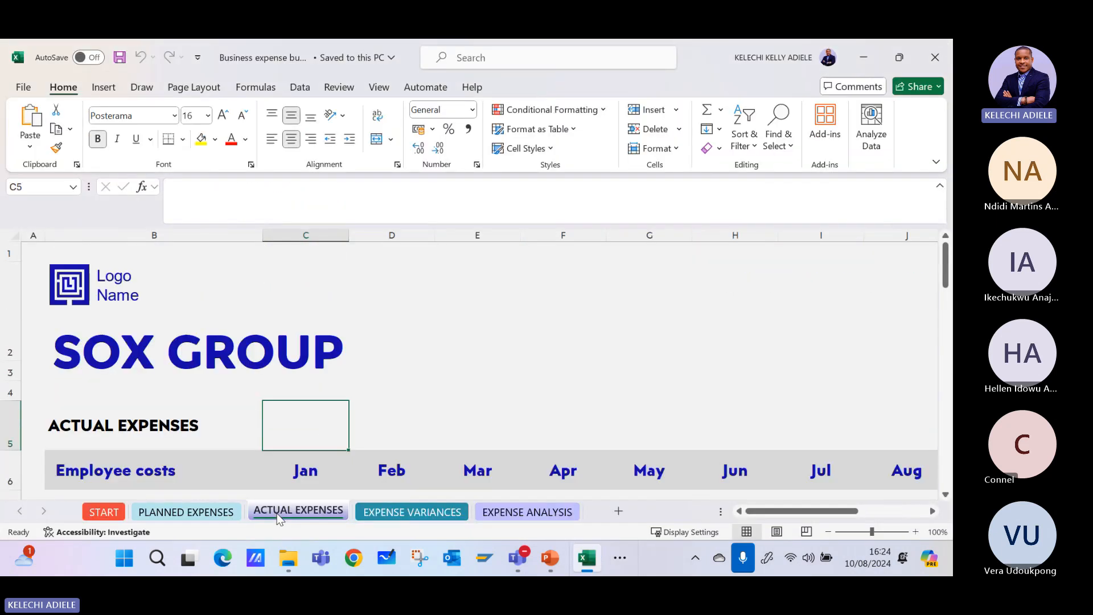
drag(947, 263, 947, 294)
click(279, 322)
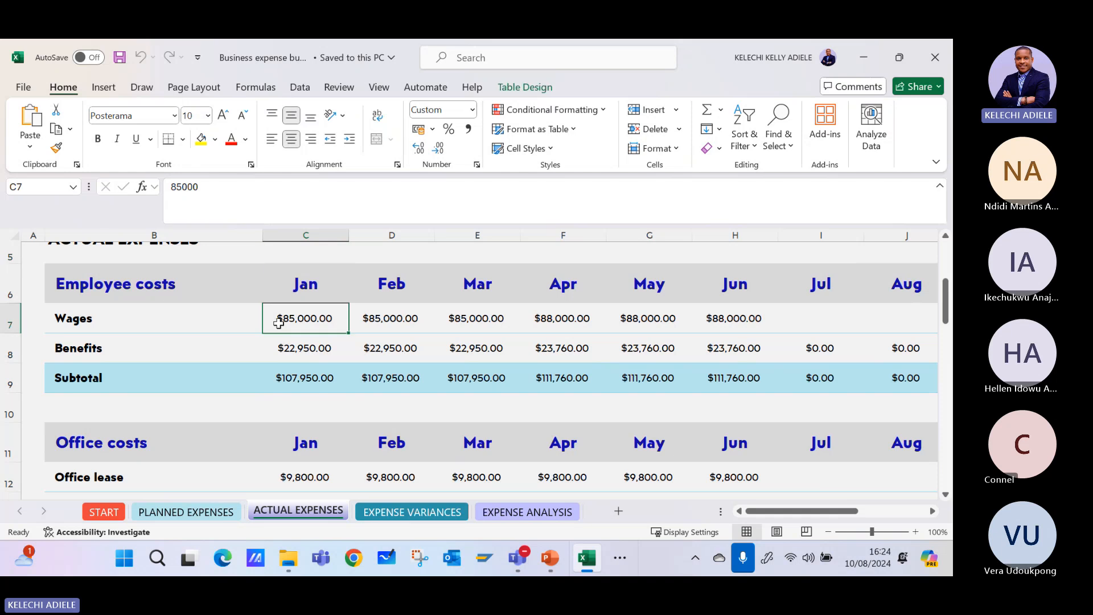
key(Right)
key(Right)
key(Right)
key(Right)
key(Right)
key(Right)
key(Right)
key(Right)
key(Right)
key(Right)
key(Right)
key(Right)
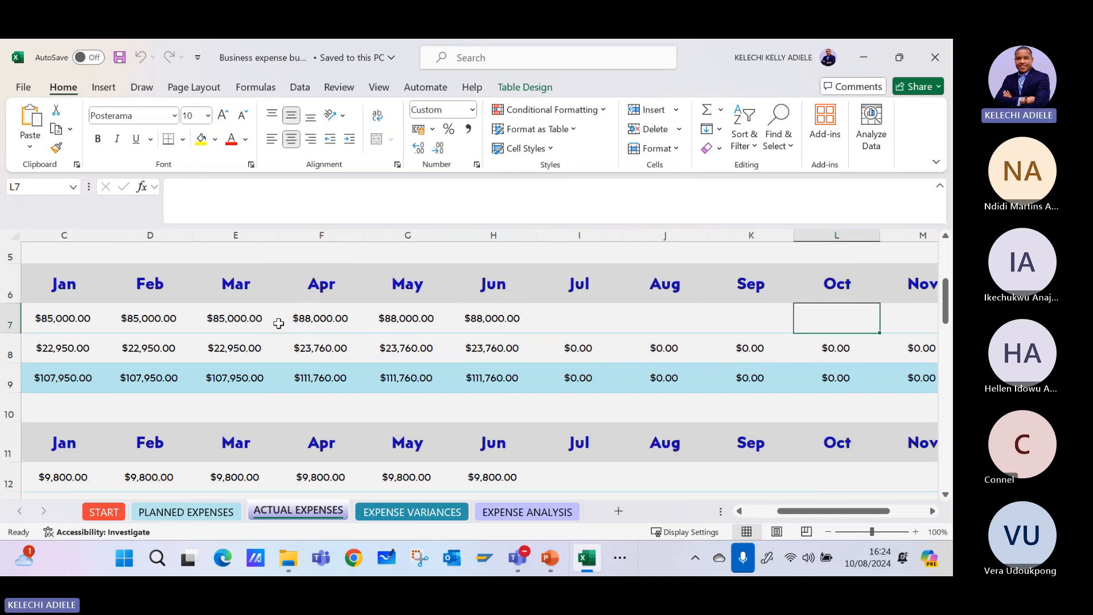
key(Right)
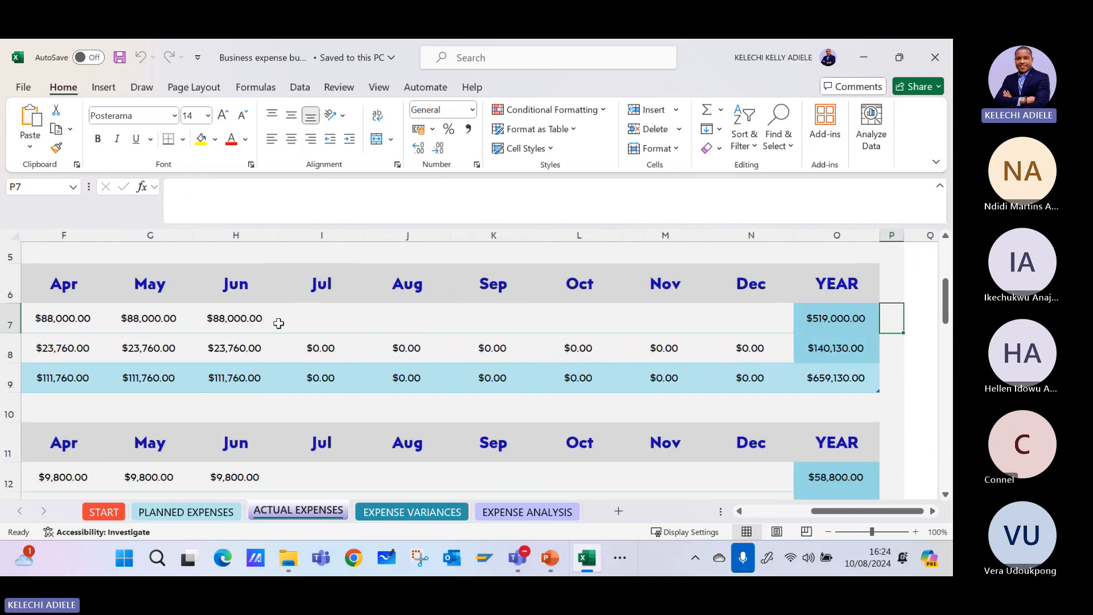
key(Left)
key(Left)
key(Left)
key(Left)
key(Left)
key(Left)
key(Left)
key(Left)
key(Left)
key(Left)
key(Left)
key(Left)
key(Left)
key(Left)
key(Left)
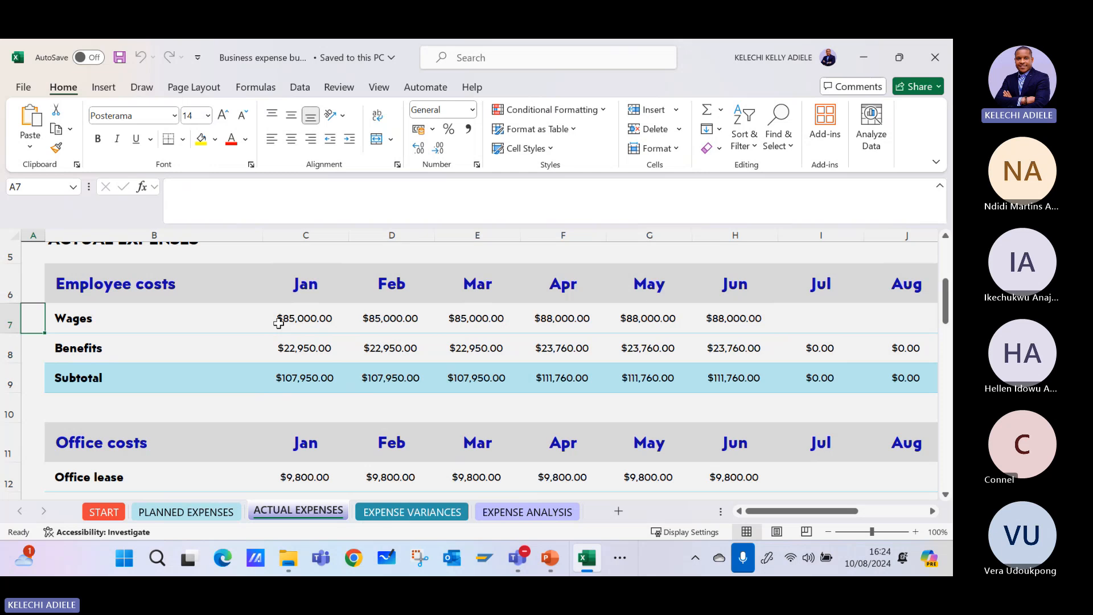
click(519, 514)
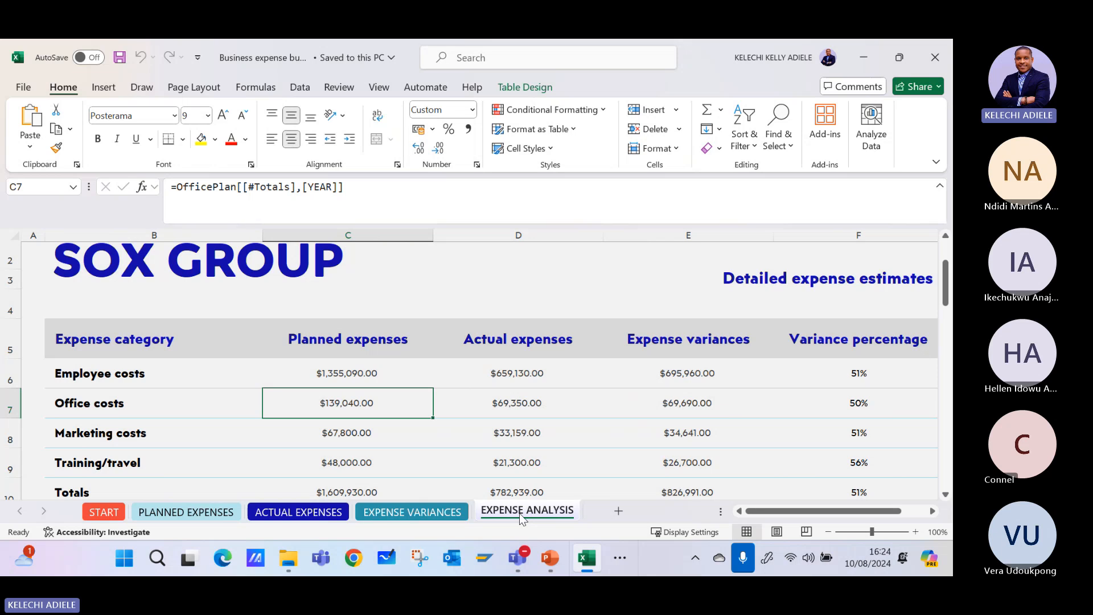
- Switch back to the Teams meeting window and dismiss its recording notification
click(518, 558)
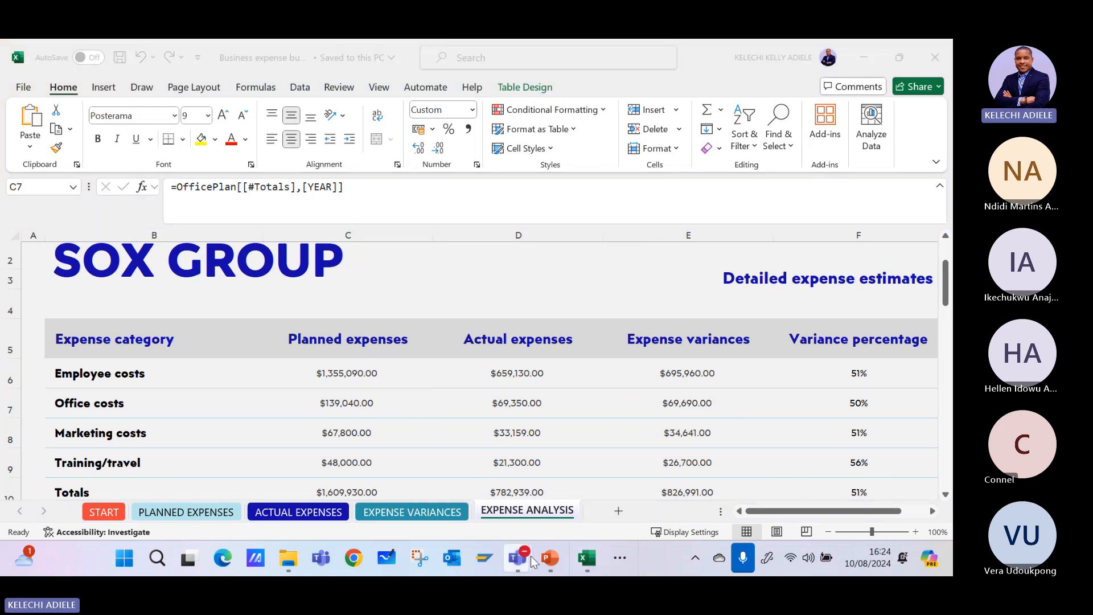
click(444, 497)
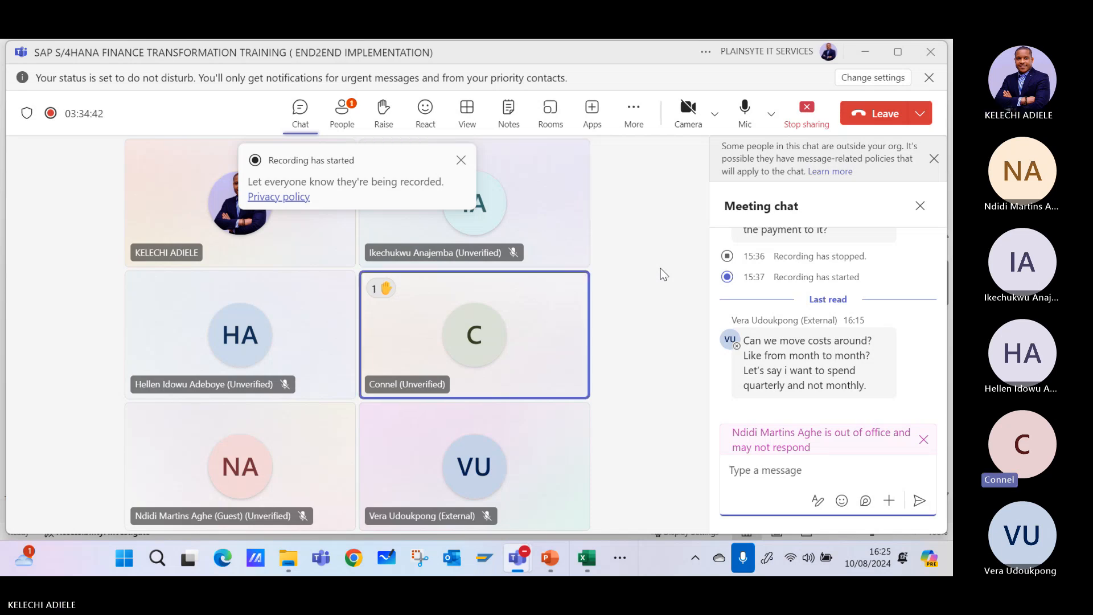
click(463, 159)
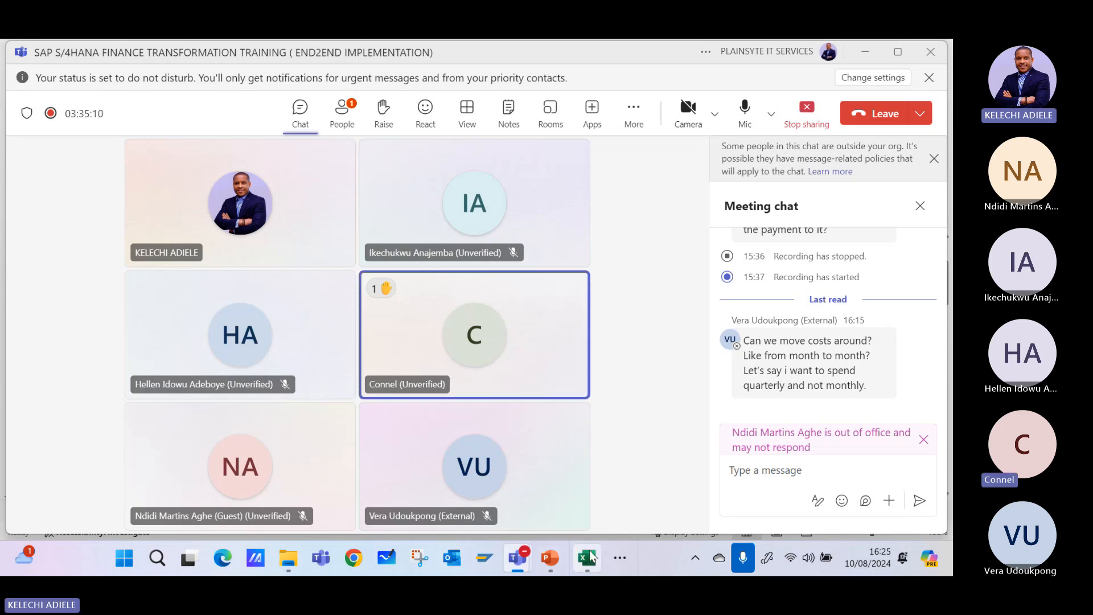
- Return to the remote SAP session and exit the period breakdown report and its selection screen to SAP Easy Access
click(628, 555)
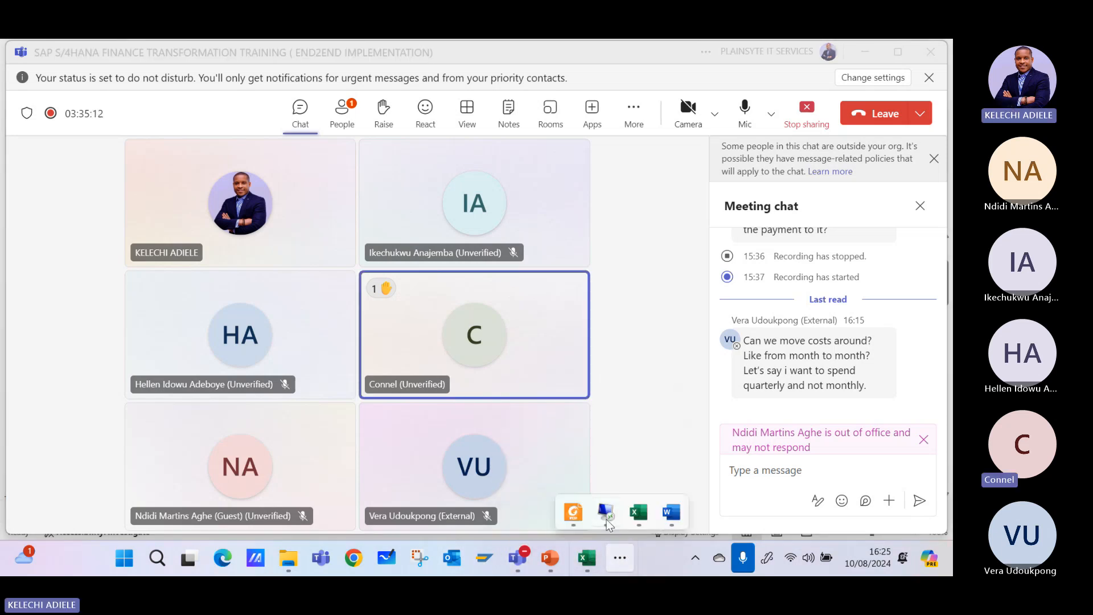
mouse_move(609, 522)
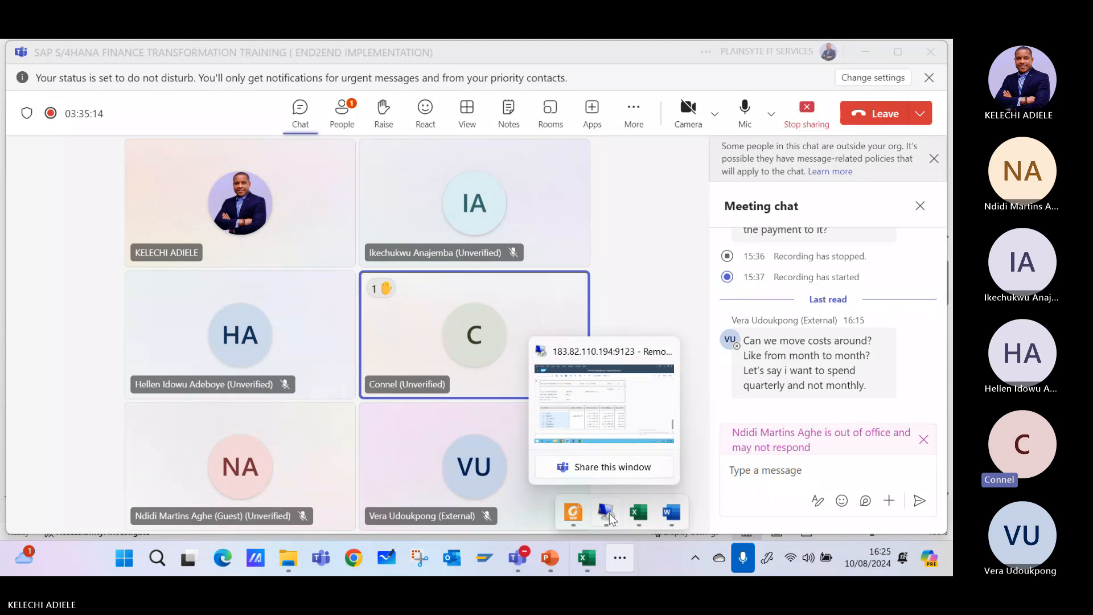
click(608, 515)
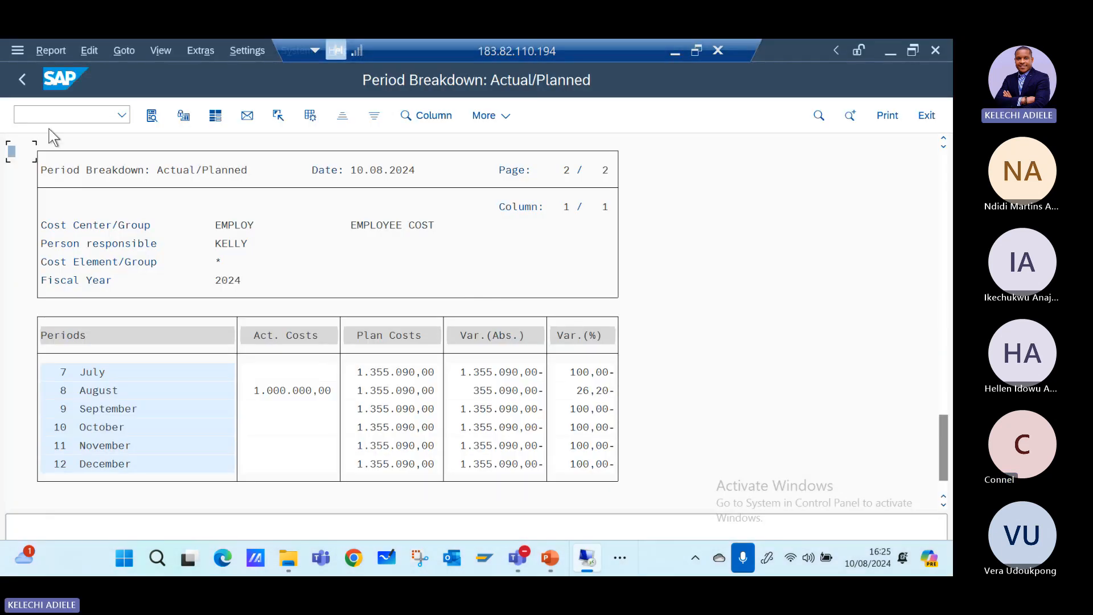
click(22, 79)
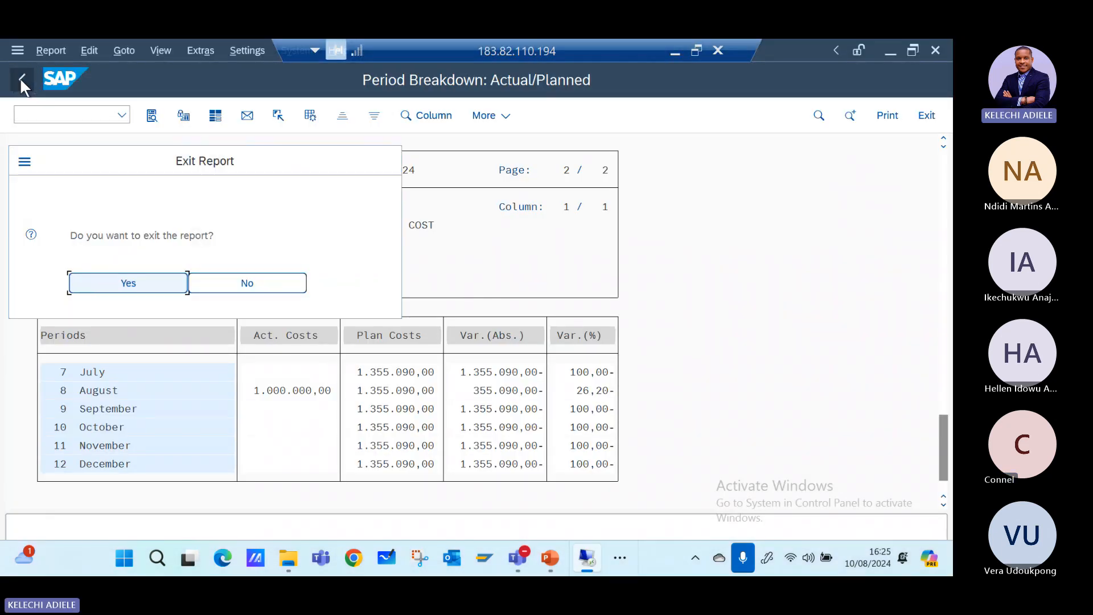
click(134, 285)
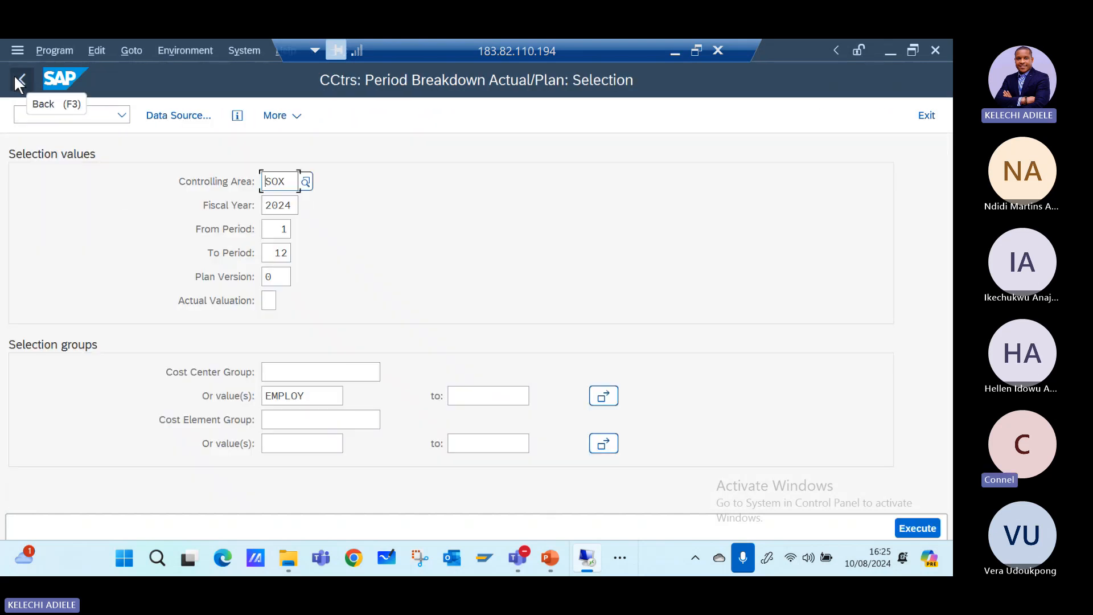
click(20, 80)
- Start transaction FS00 and display G/L account 4001 in company code SOX
click(48, 116)
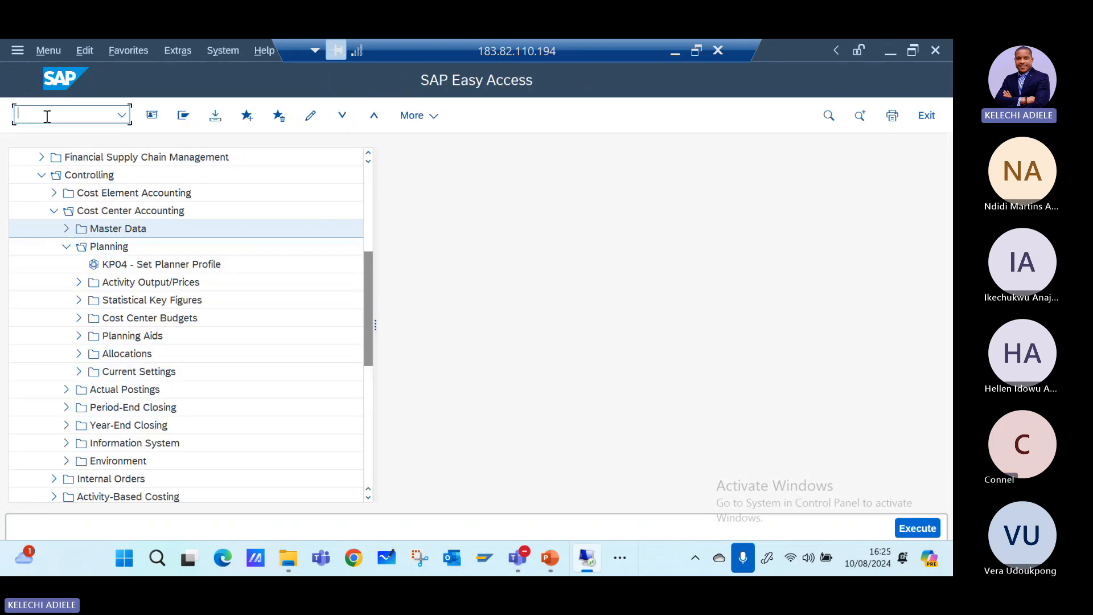
text(fs00)
key(Return)
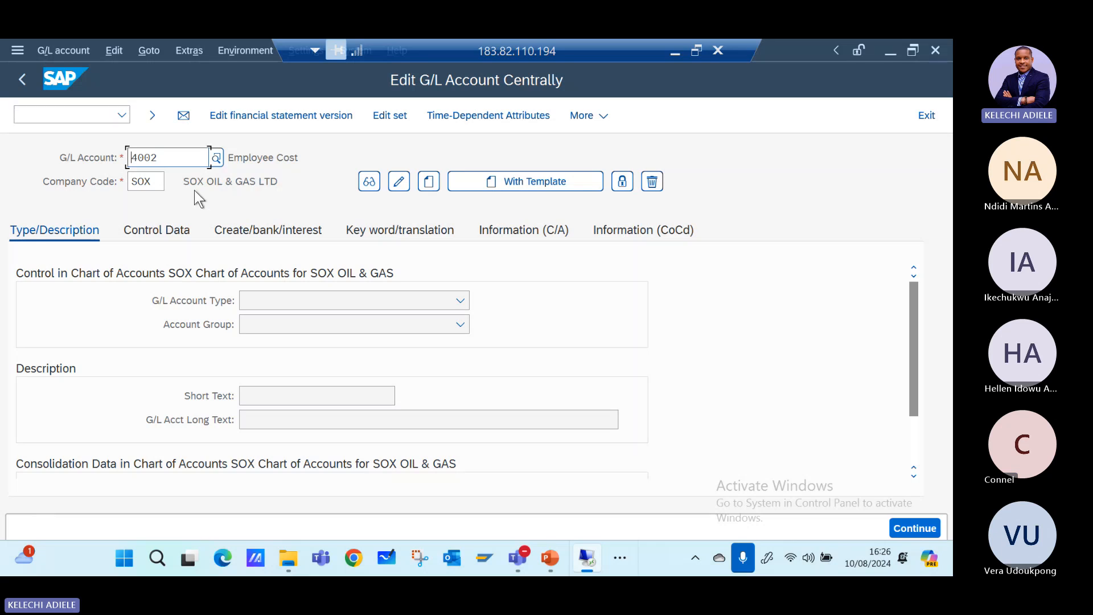
click(178, 157)
key(BackSpace)
text(1)
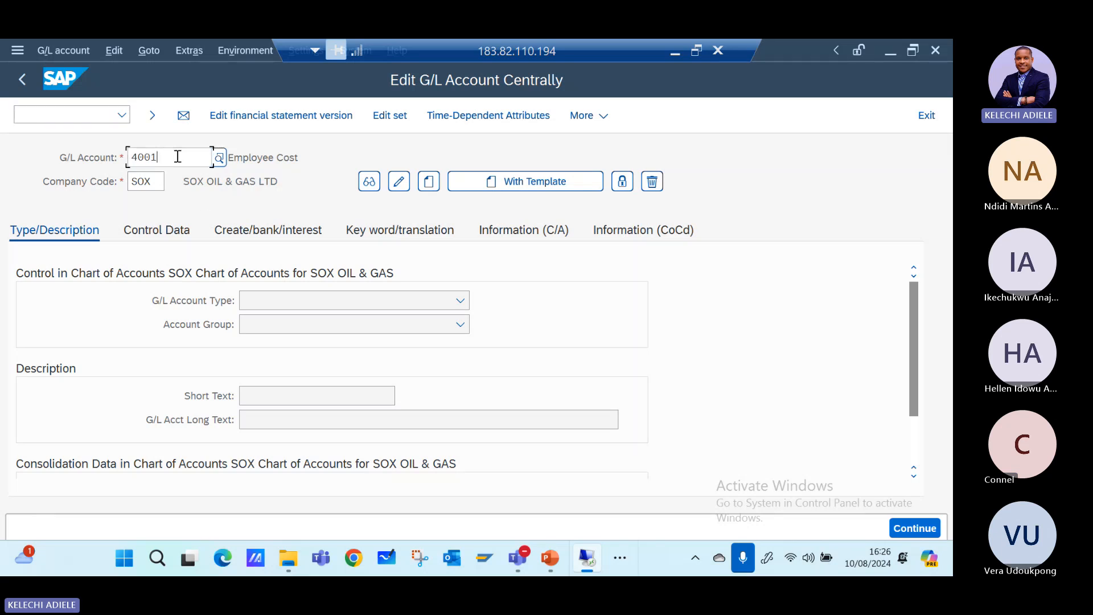
key(Return)
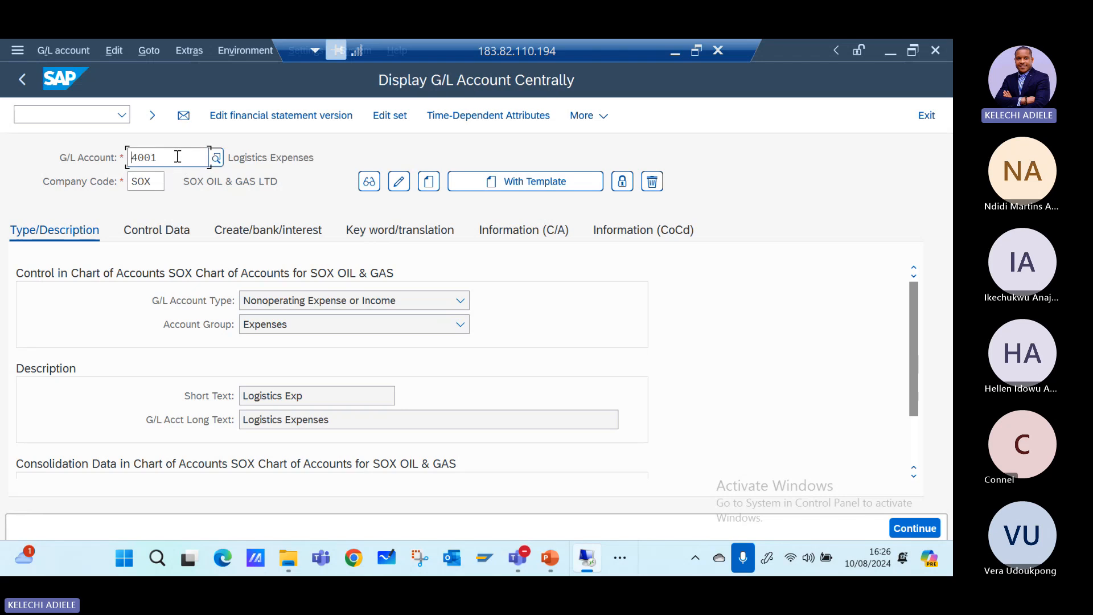
- Examine the G/L account type options, description and control data of account 4001
click(181, 238)
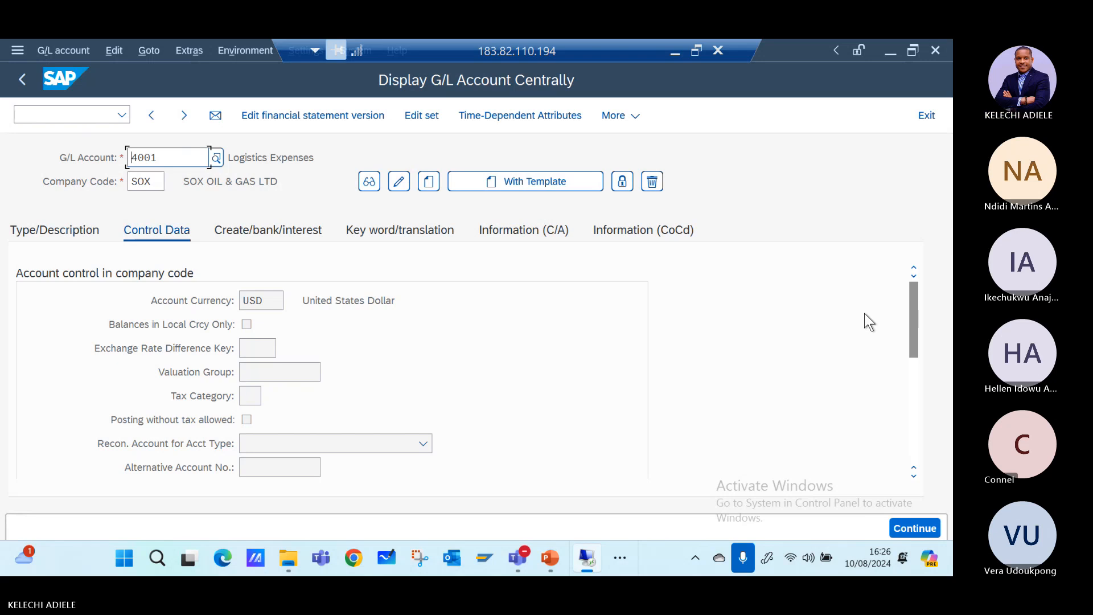
click(91, 233)
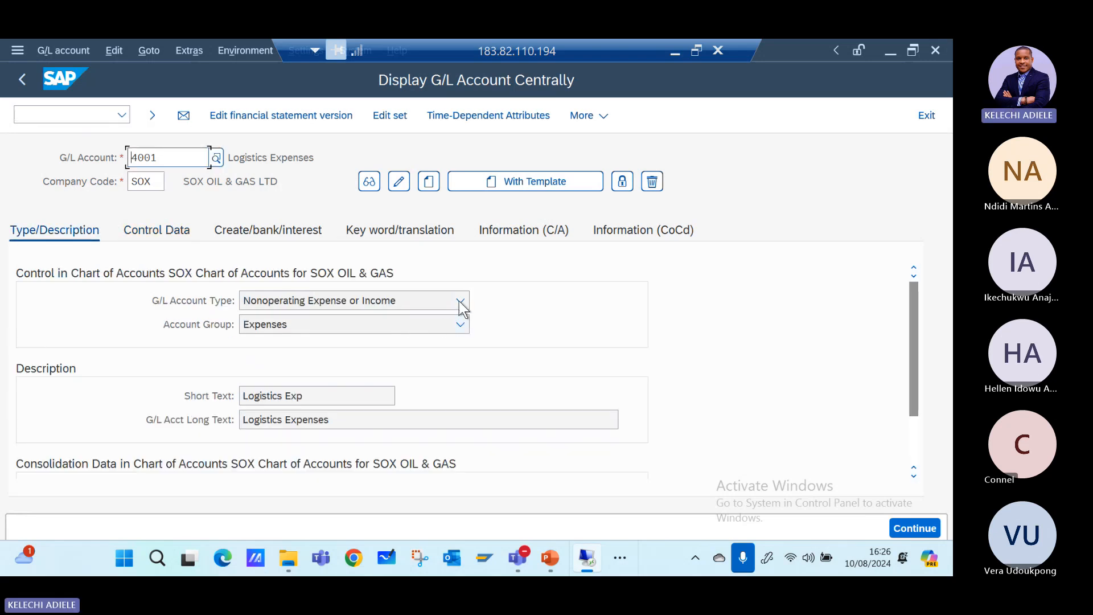
click(460, 300)
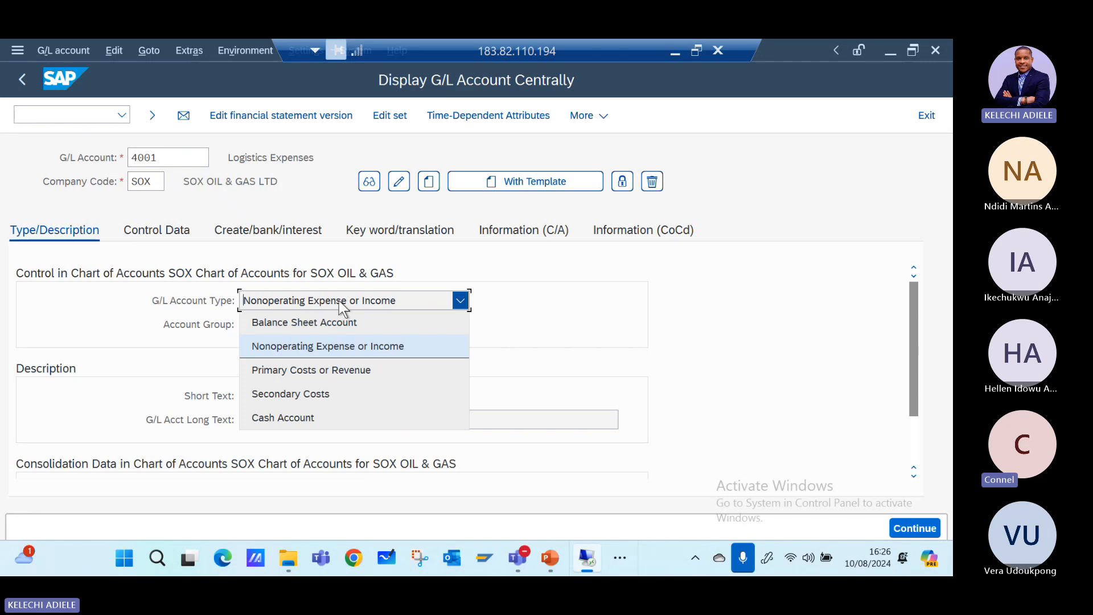
click(170, 230)
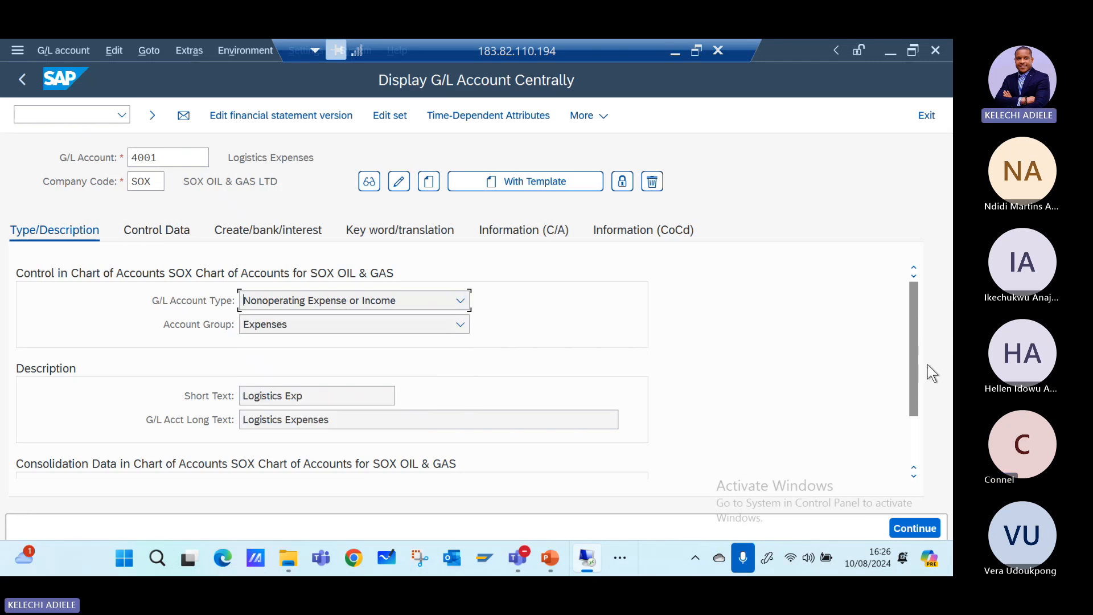
drag(913, 364, 903, 451)
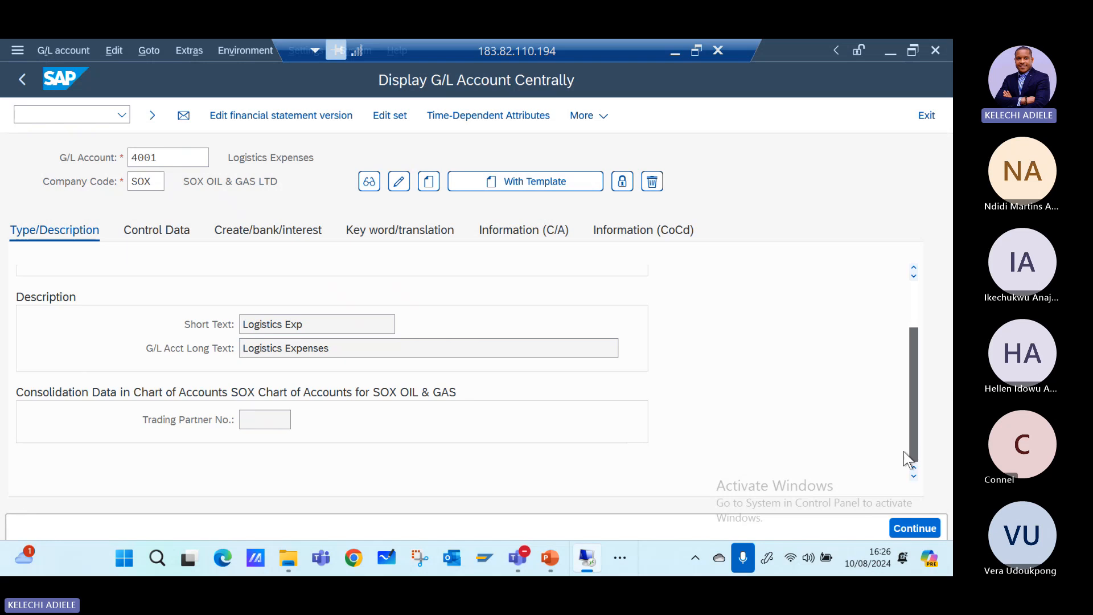
click(176, 234)
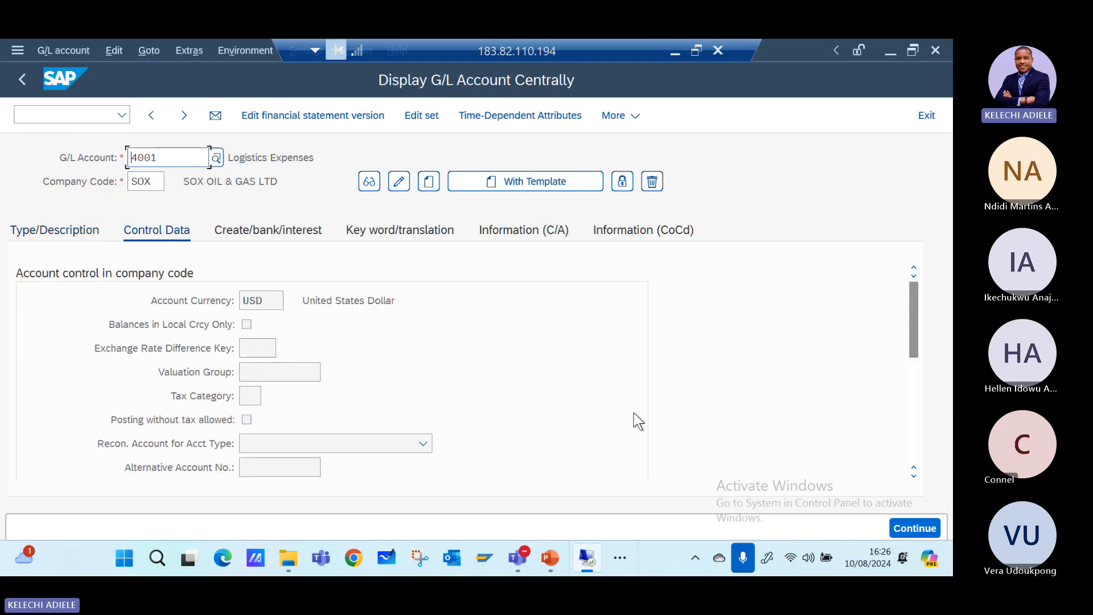
drag(912, 338, 906, 452)
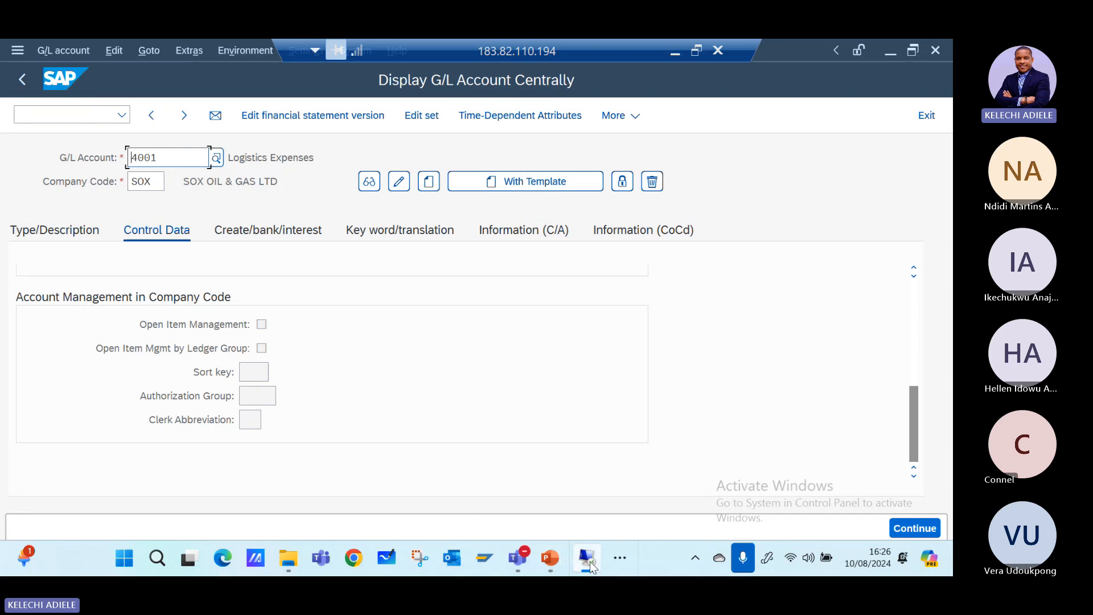
- Start transaction OKB9 in a new session and position the default account assignments at company code SOX
mouse_move(519, 559)
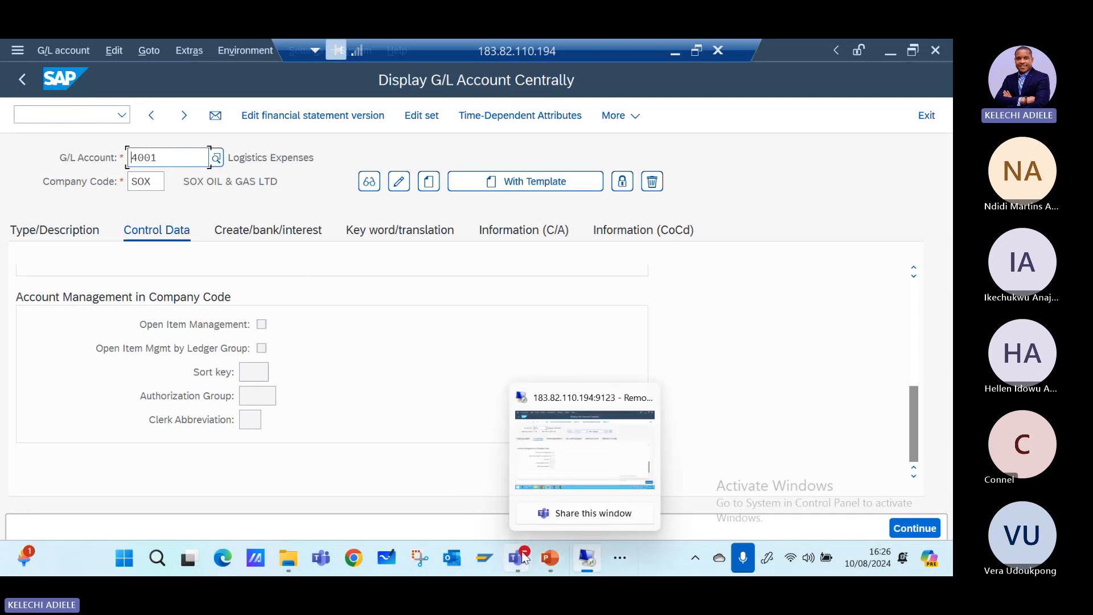
click(44, 113)
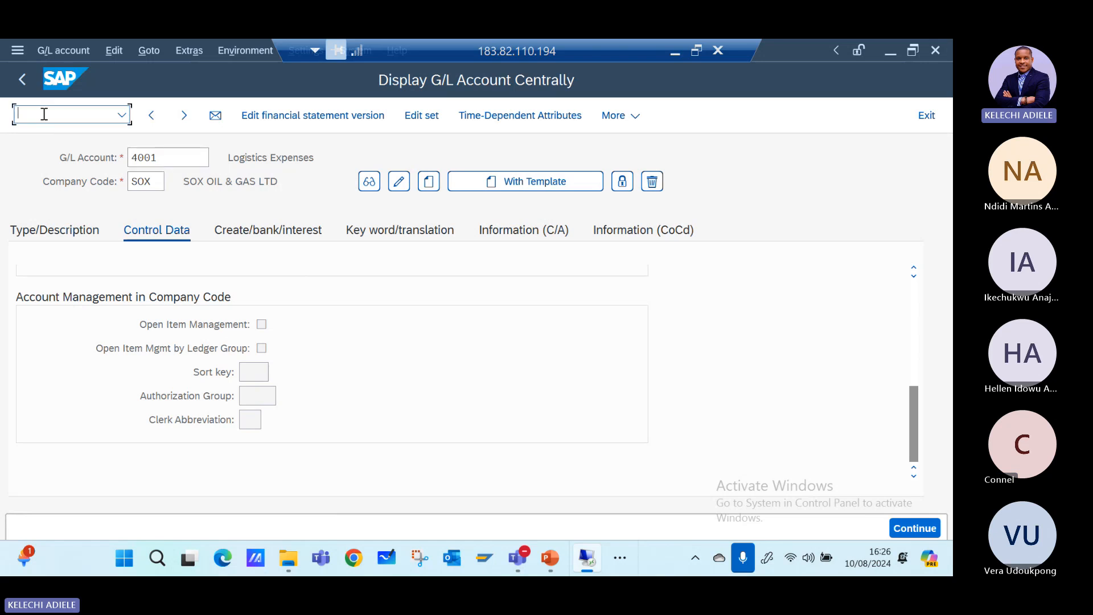
text(/ookb9)
key(Return)
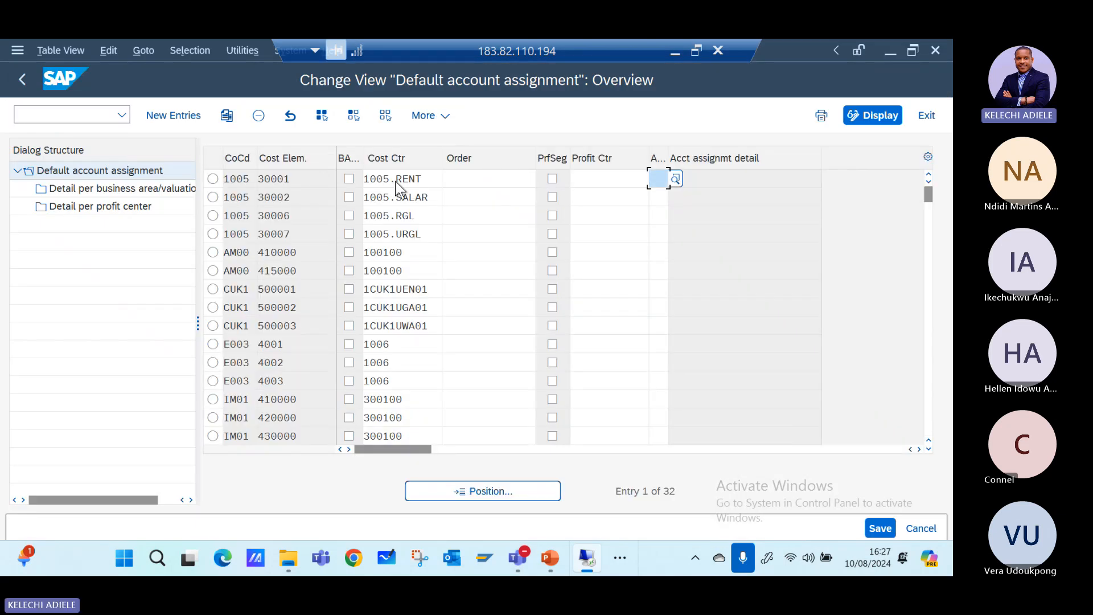
click(491, 497)
text(sox)
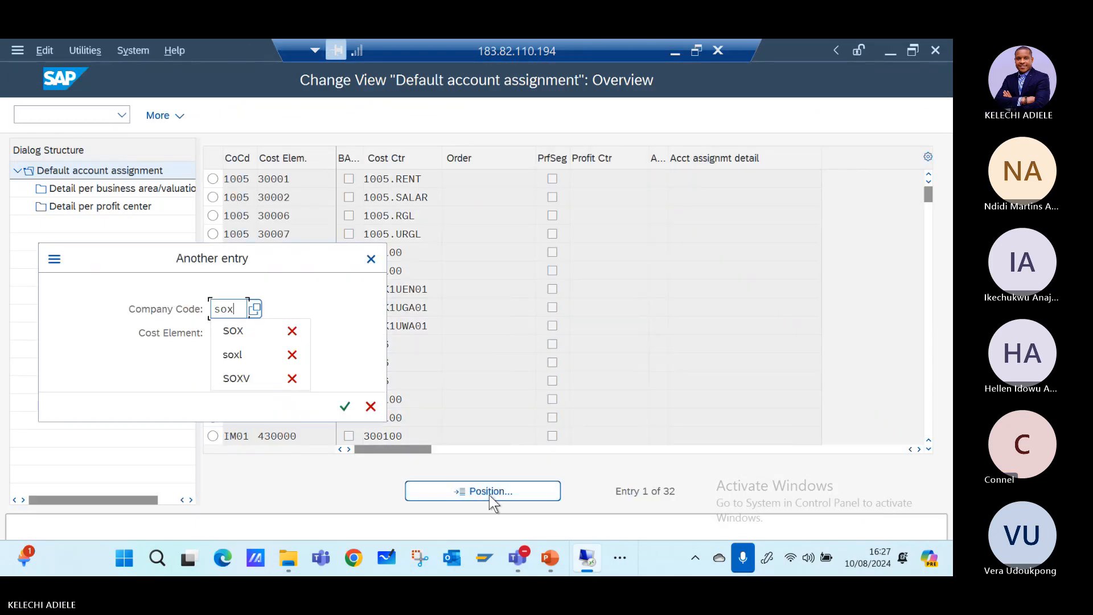
key(Return)
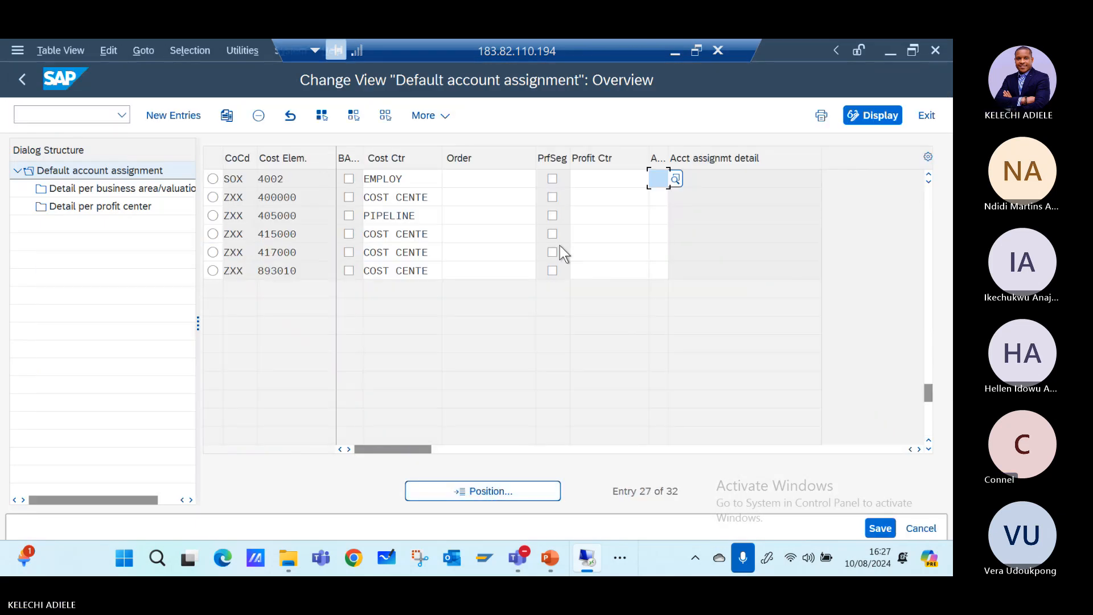
- Search the cost centers of controlling area and company code SOX for cost element 4002's assignment, and examine the validity dates
click(422, 178)
click(449, 180)
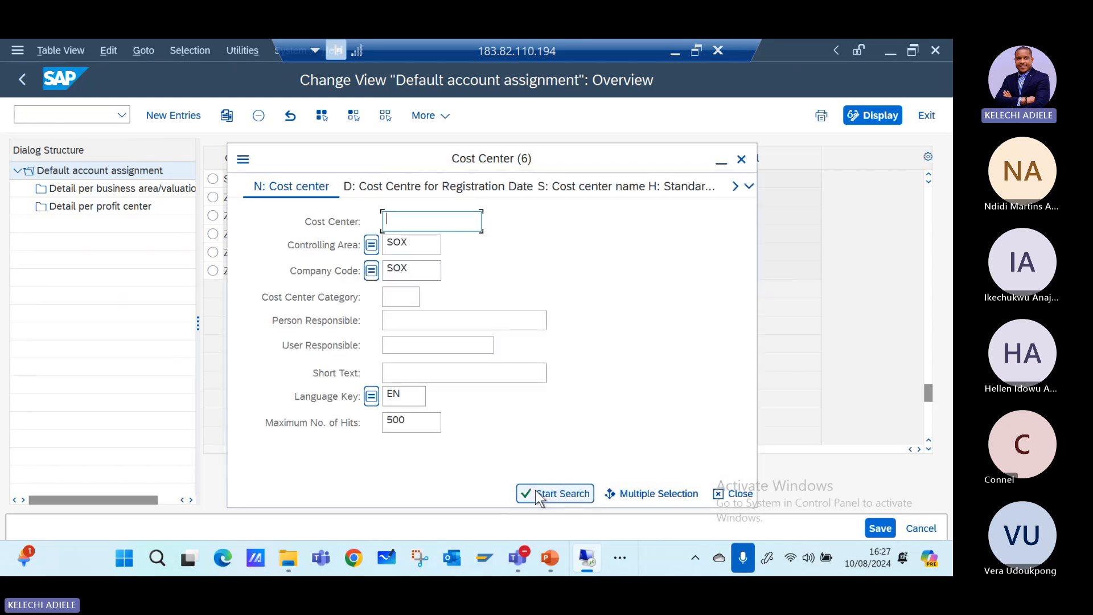
click(538, 494)
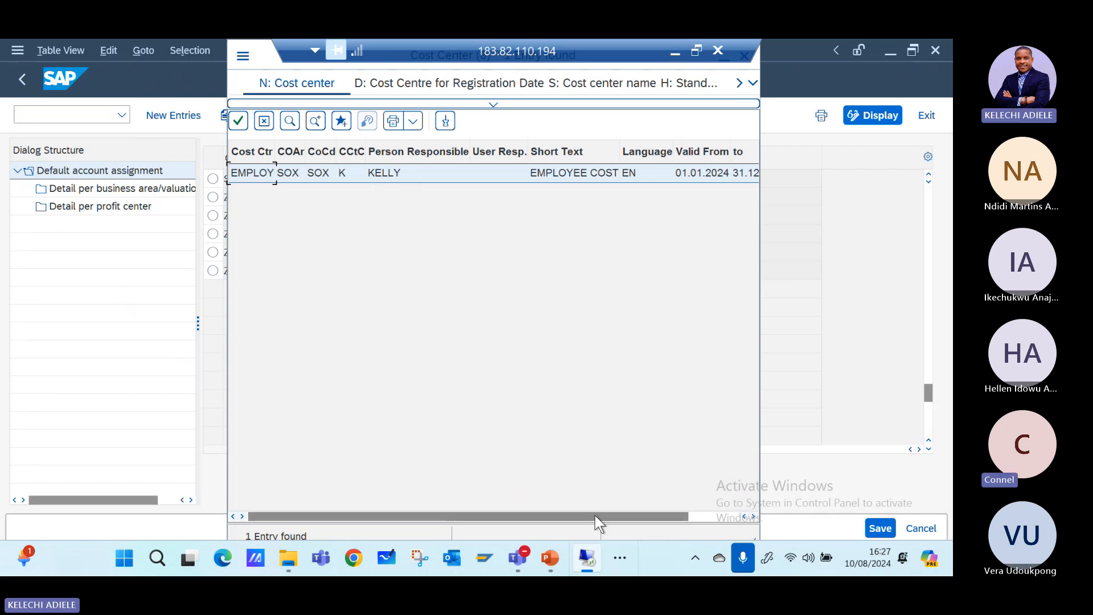
drag(596, 515, 668, 548)
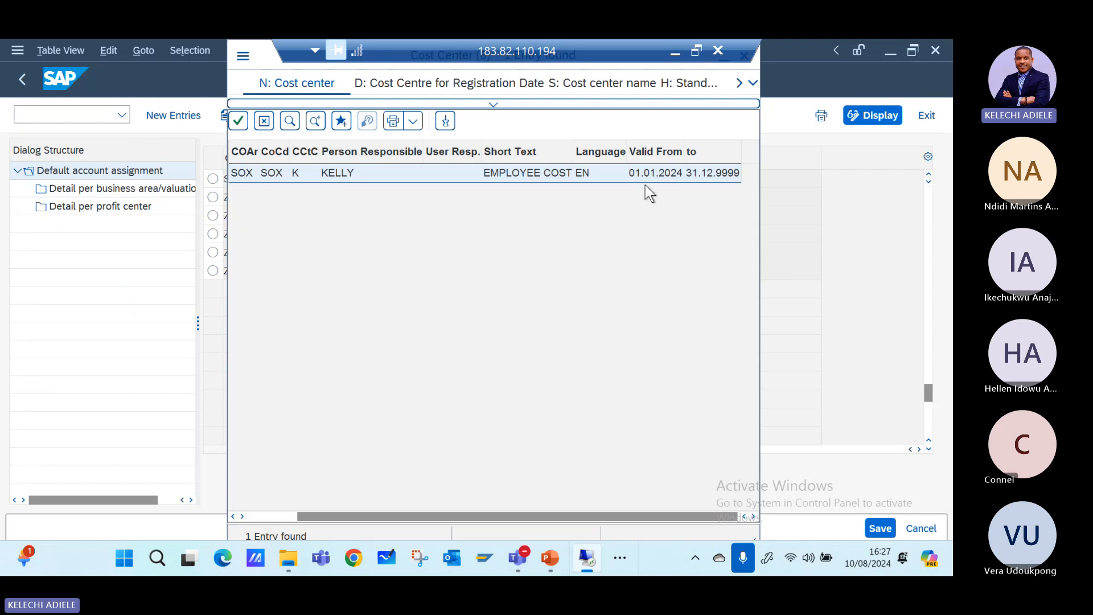
click(718, 51)
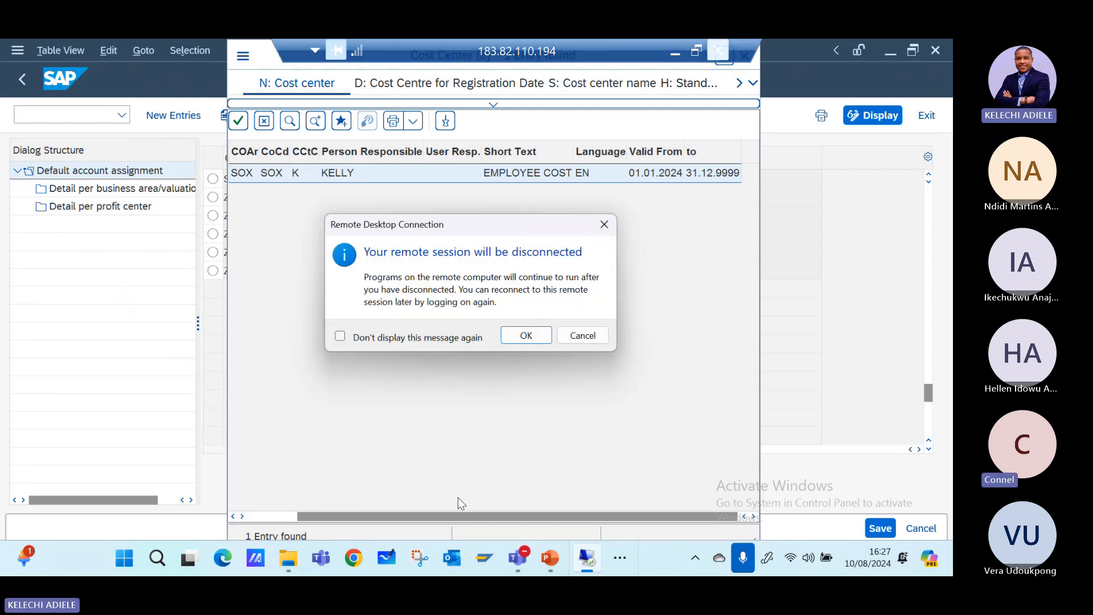
click(584, 337)
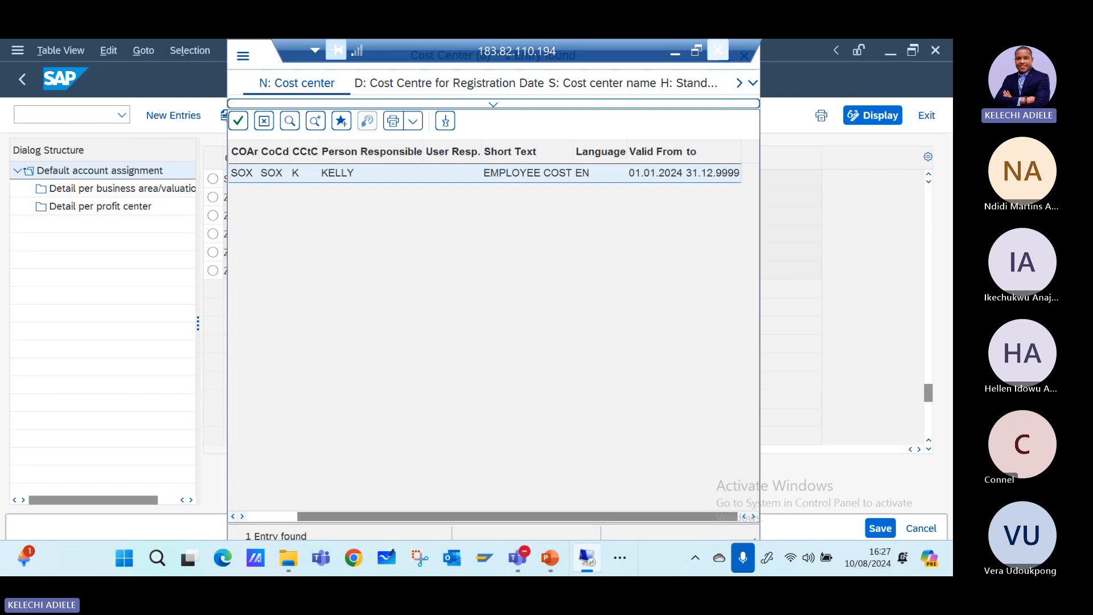
- Switch to the SAP session displaying G/L account 4001 and display account 4002 in company code SOX instead
click(589, 570)
click(589, 570)
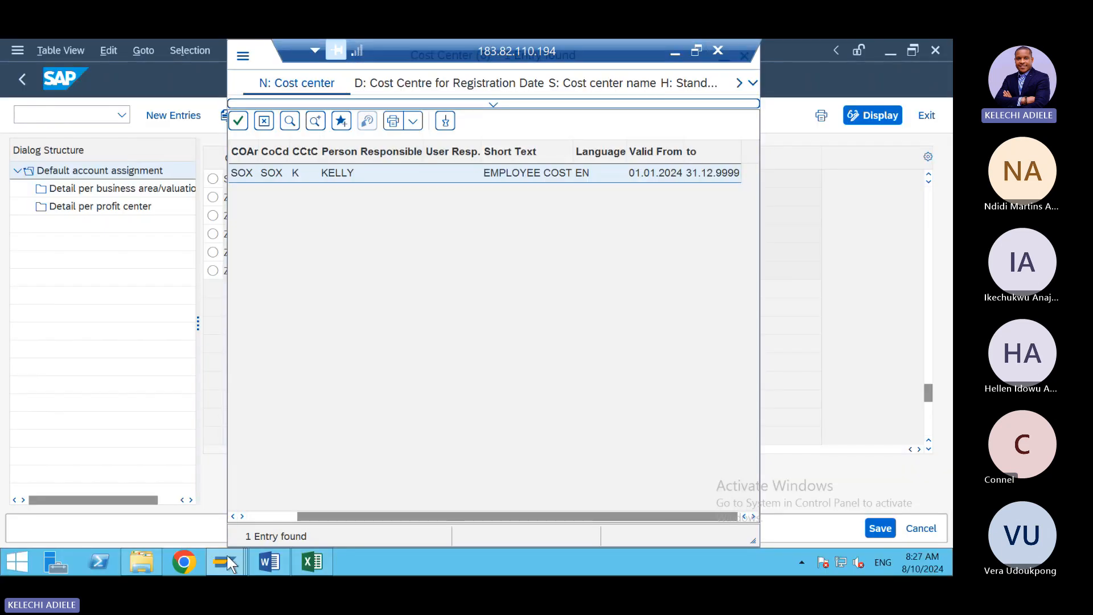
click(227, 553)
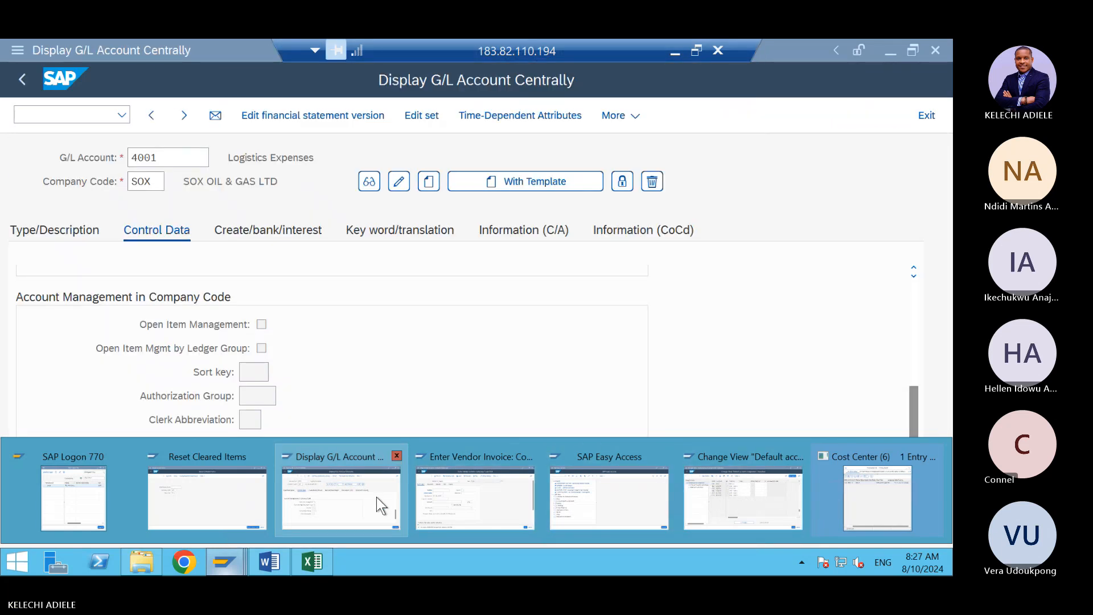
click(377, 496)
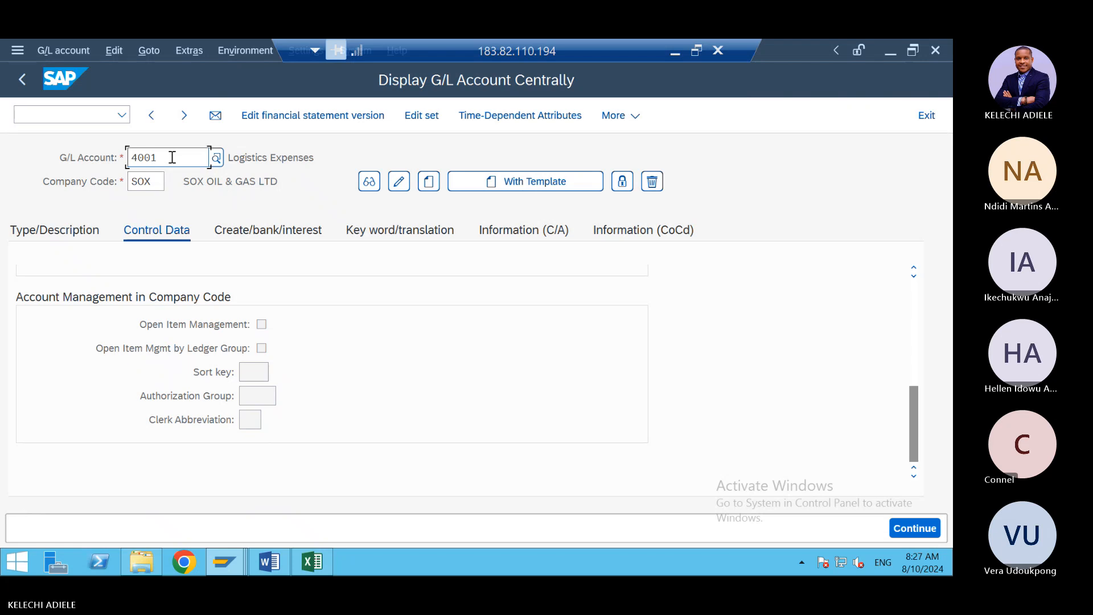
key(BackSpace)
text(2)
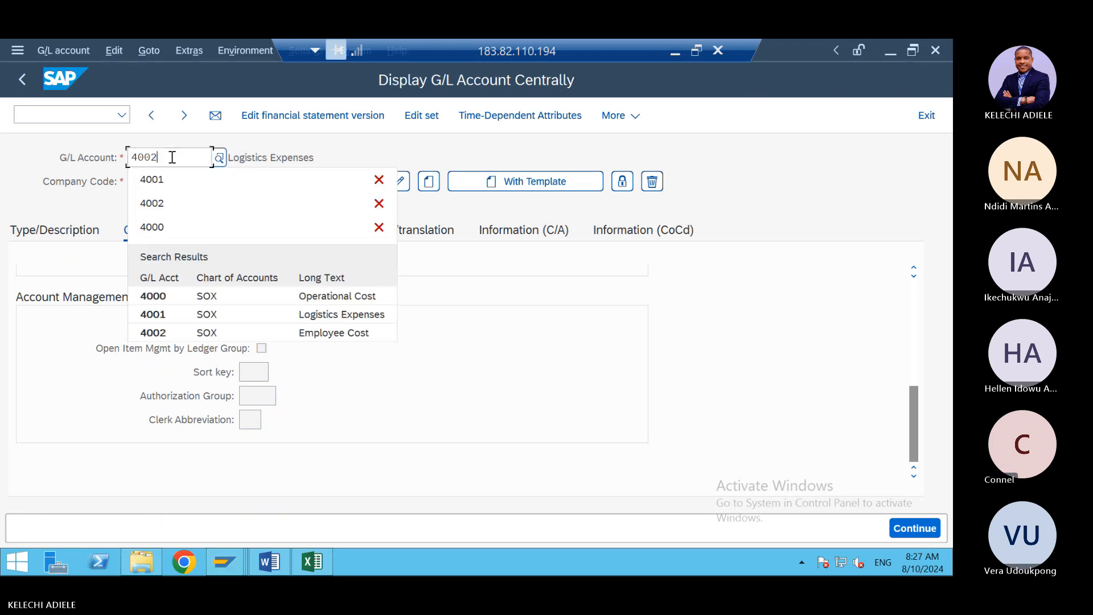
key(Return)
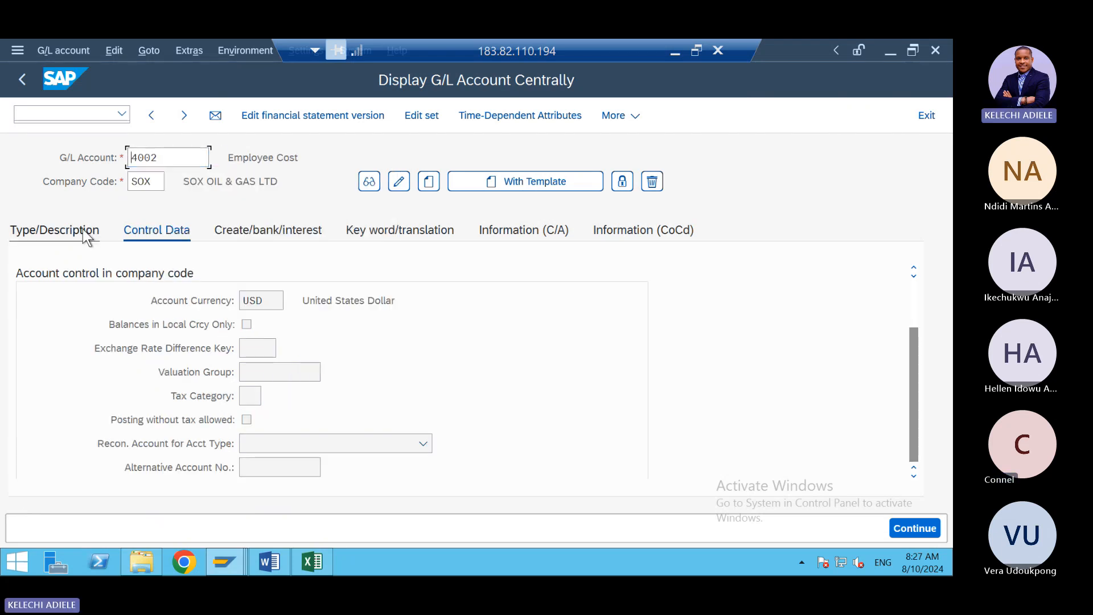
- Examine the type and description data of account 4002, including the available G/L account types
click(83, 229)
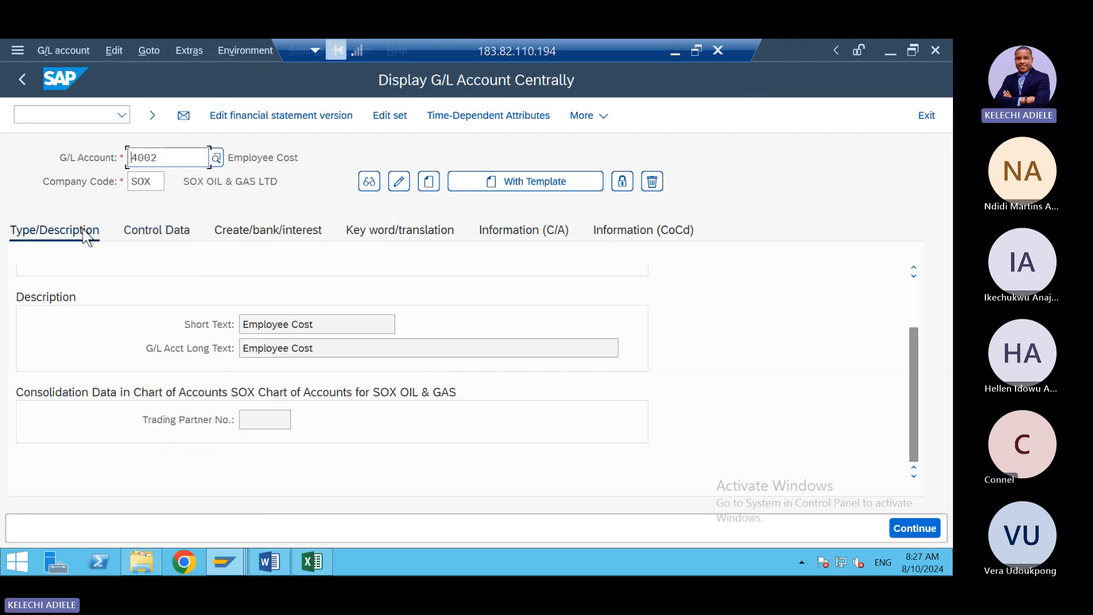
click(912, 296)
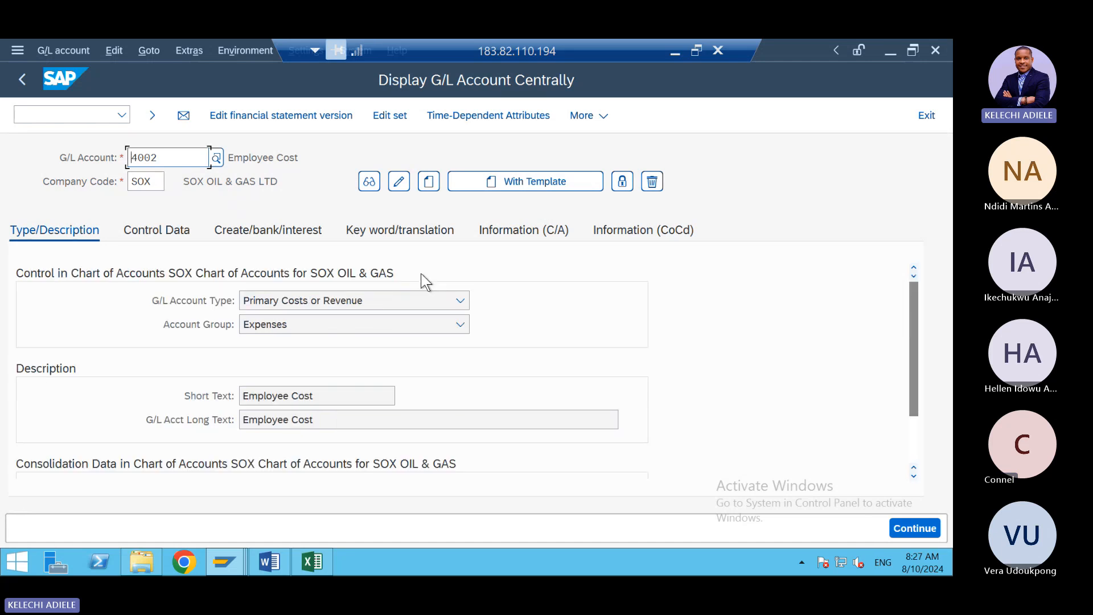
click(322, 297)
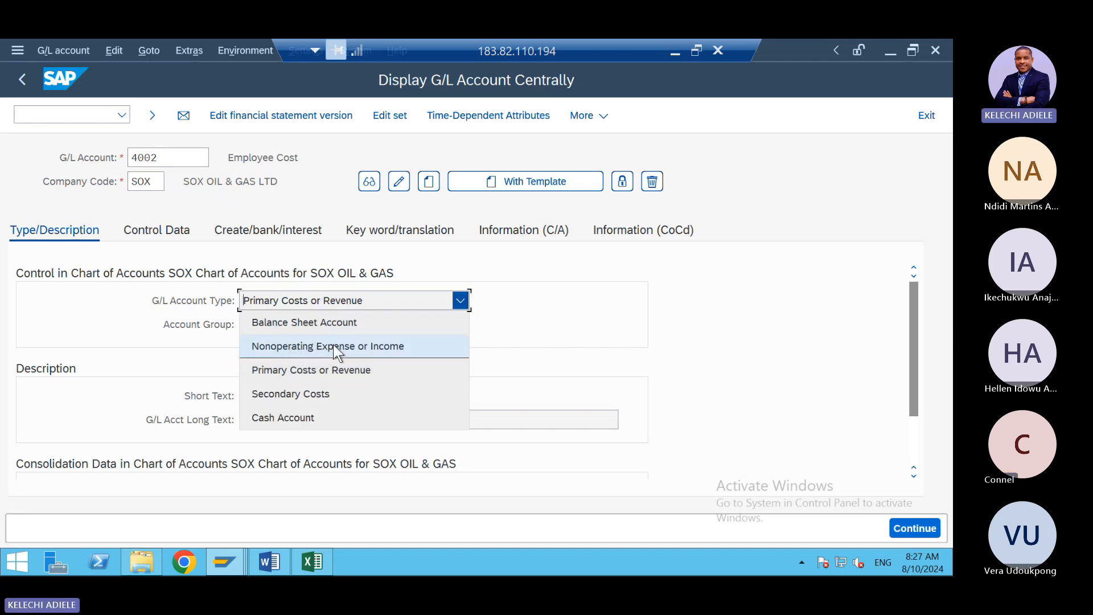
click(300, 367)
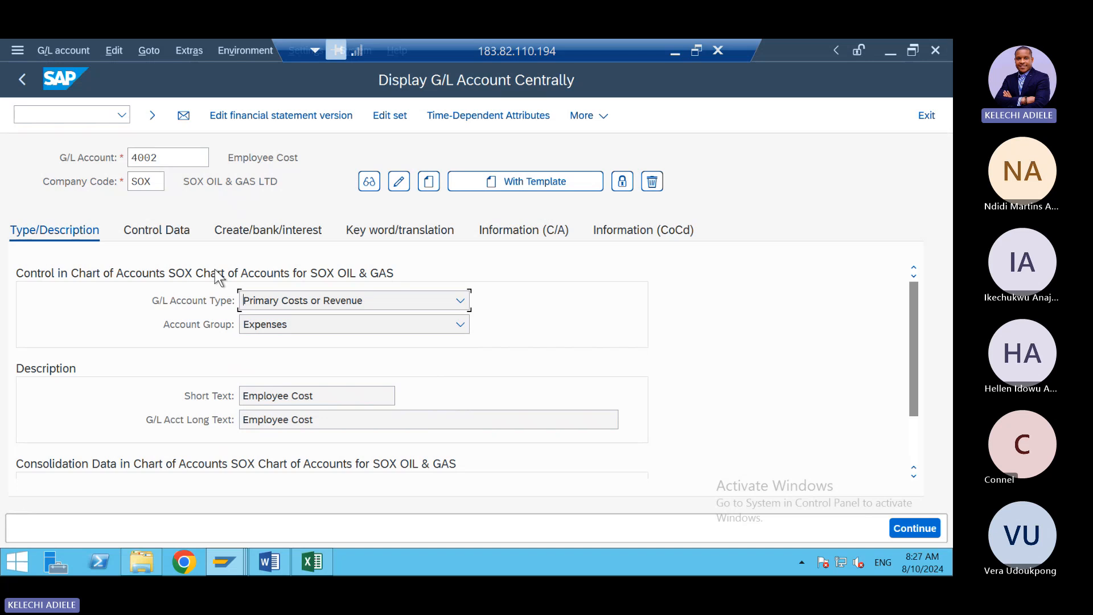
- Examine account 4002's document creation, bank and interest settings and its control data down to the controlling area settings
click(271, 233)
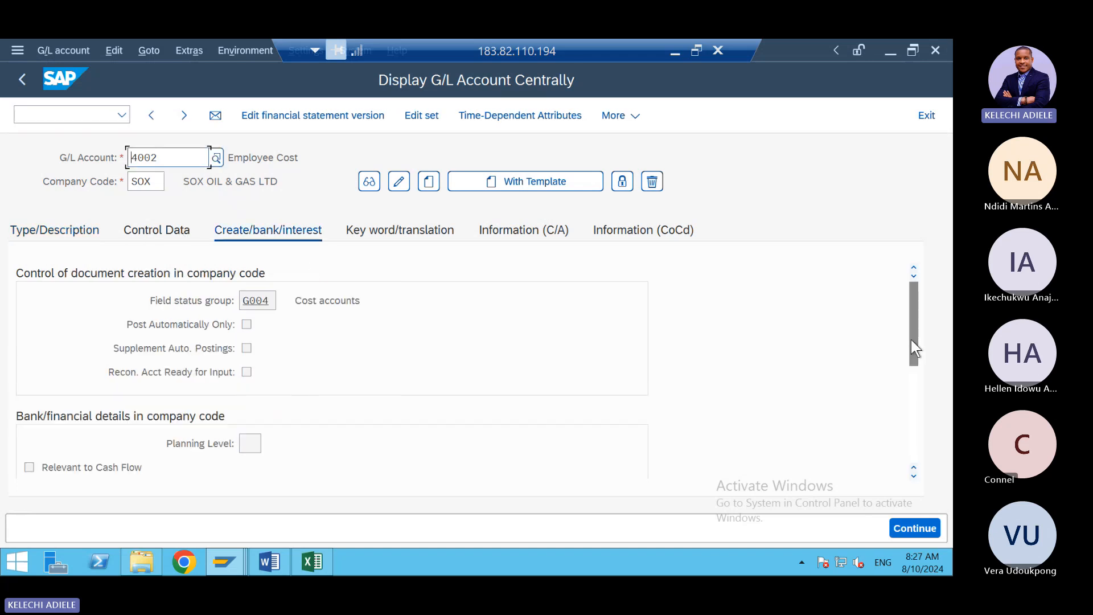
drag(911, 339, 912, 463)
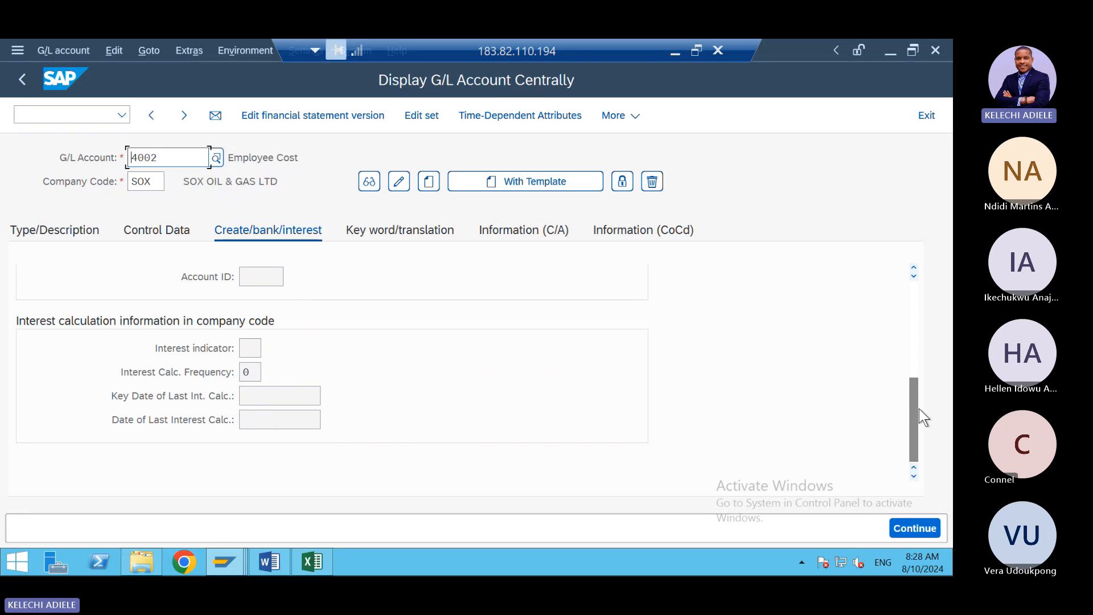
drag(911, 409, 891, 304)
click(148, 226)
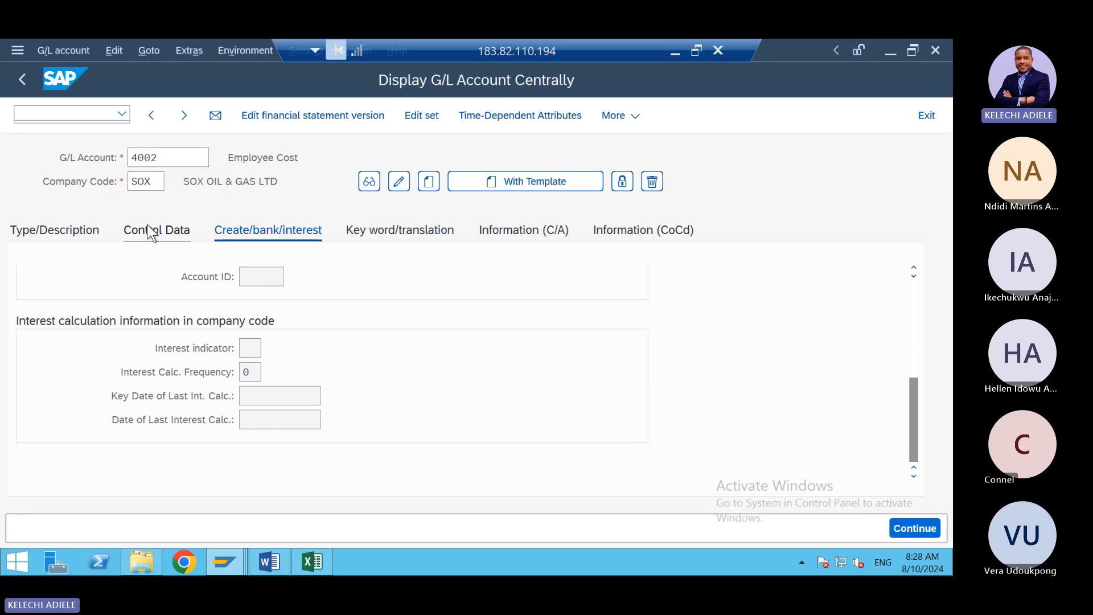
drag(914, 316, 905, 464)
click(907, 527)
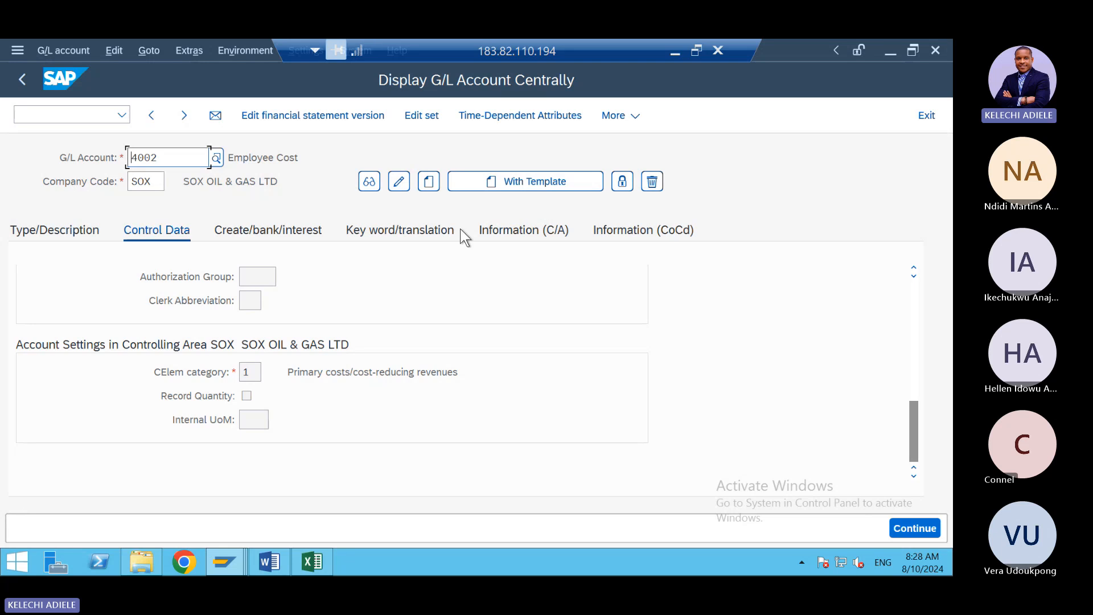
- Minimize the remote SAP session to return to the Teams meeting window
click(676, 52)
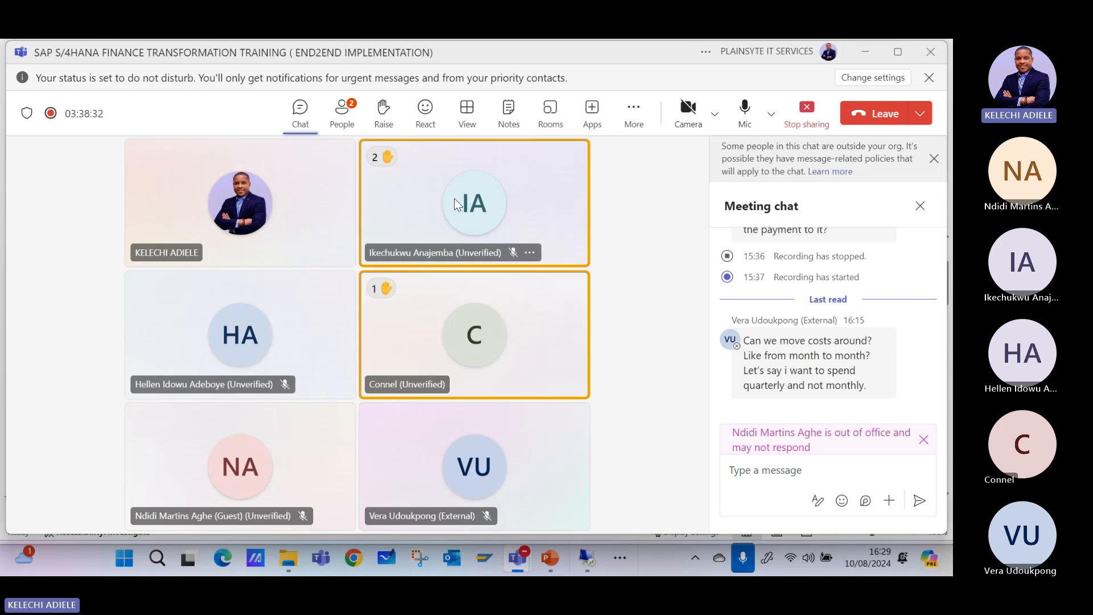
mouse_move(455, 200)
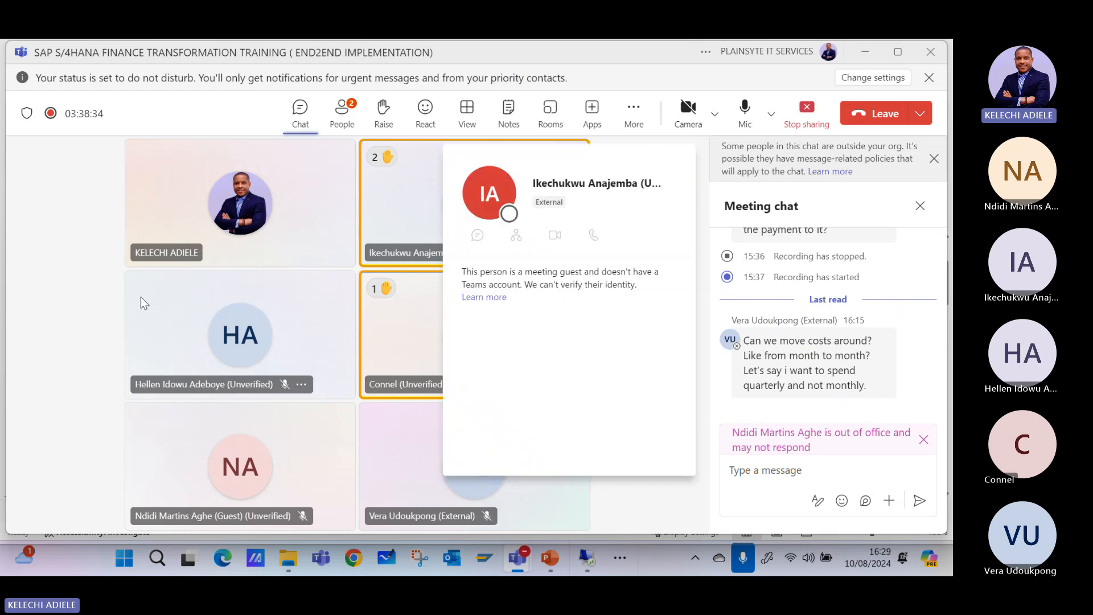